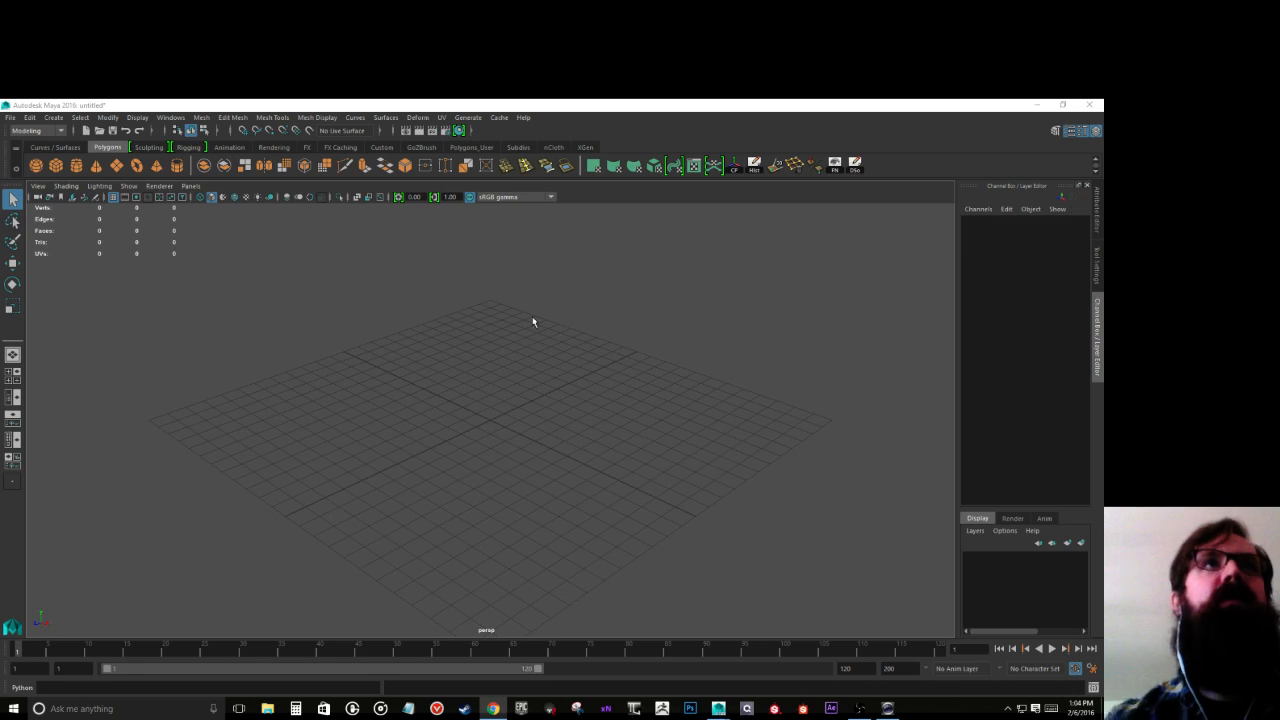
left_click(589, 202)
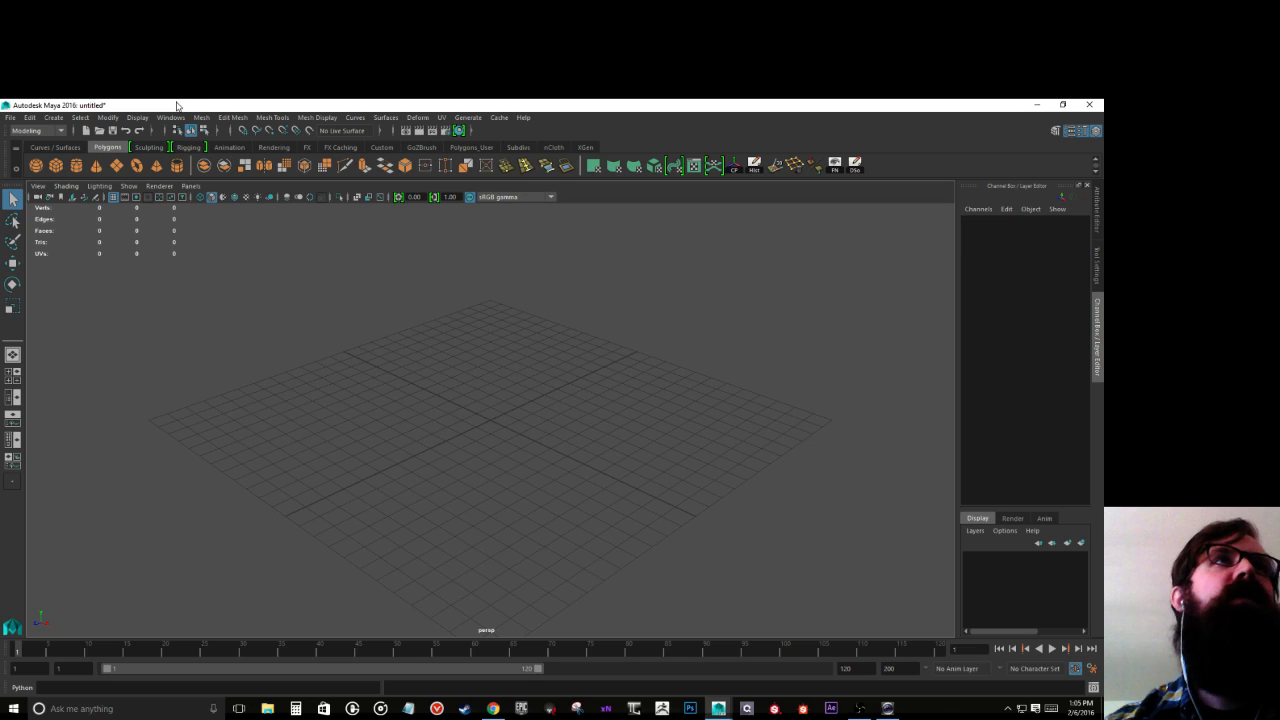
left_click(860, 709)
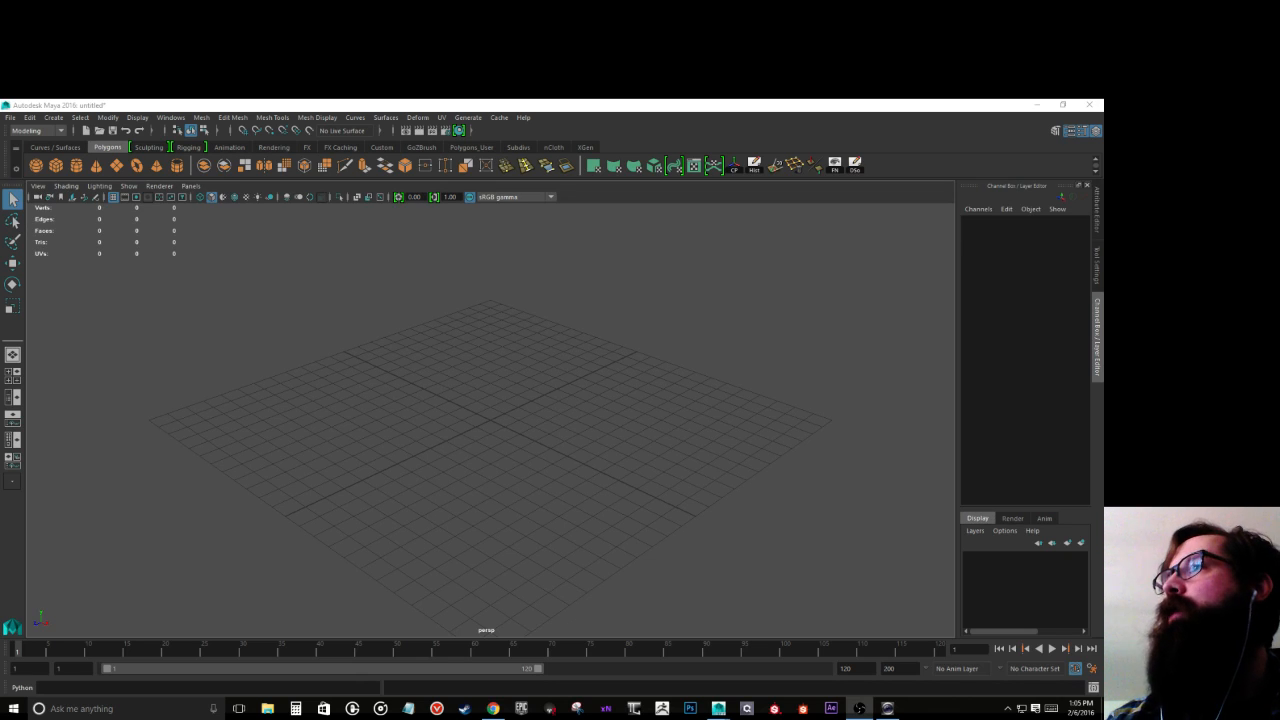
key("alt+Tab")
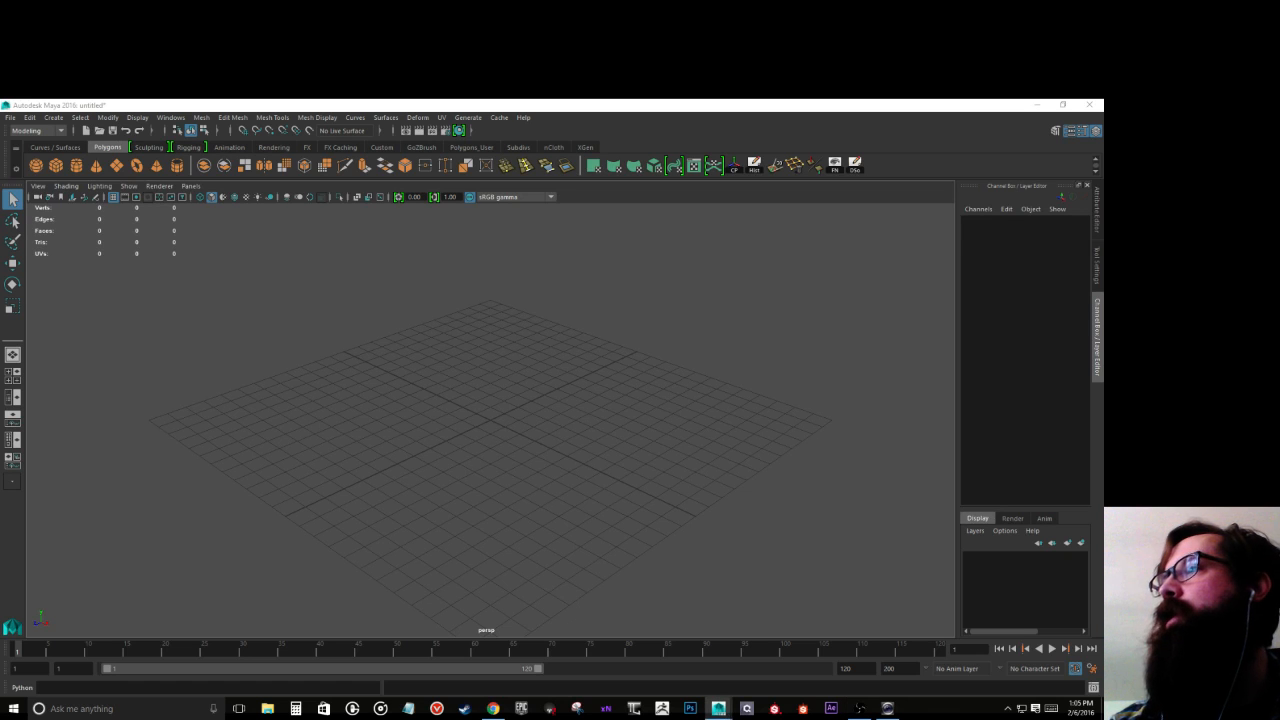
left_click(725, 192)
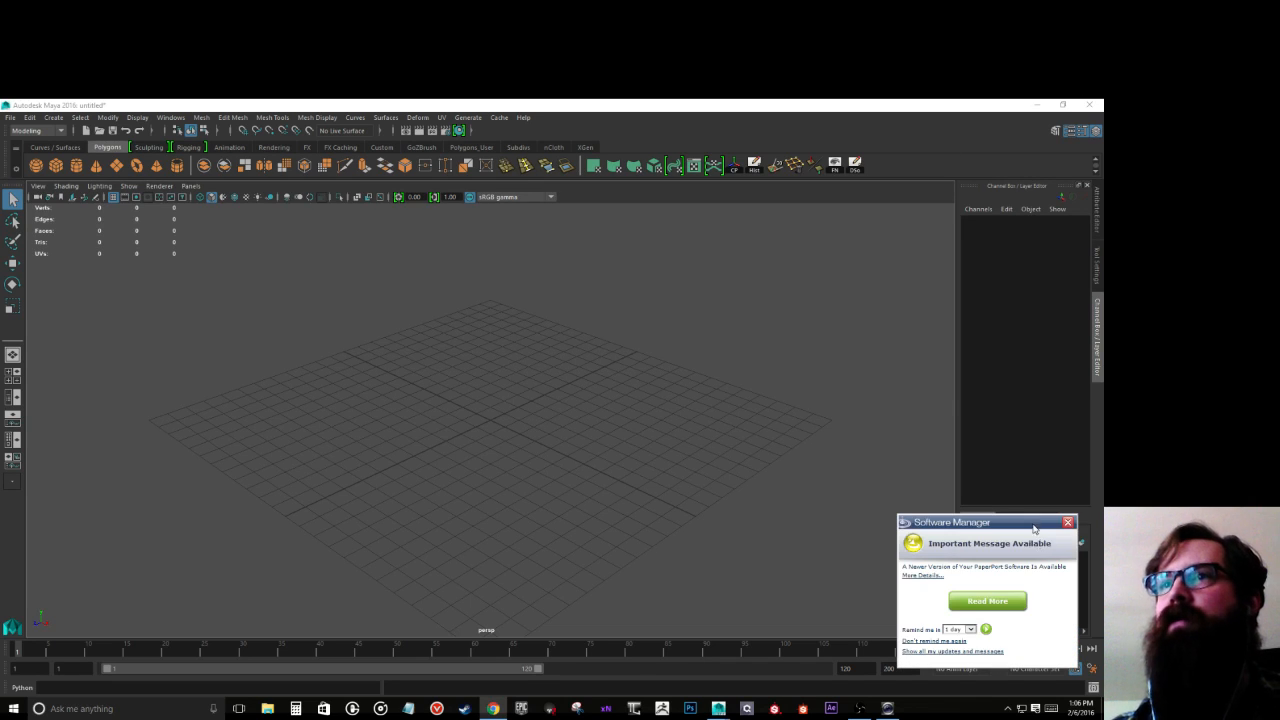
Step: Dismiss the Software Manager update notification
left_click(1068, 524)
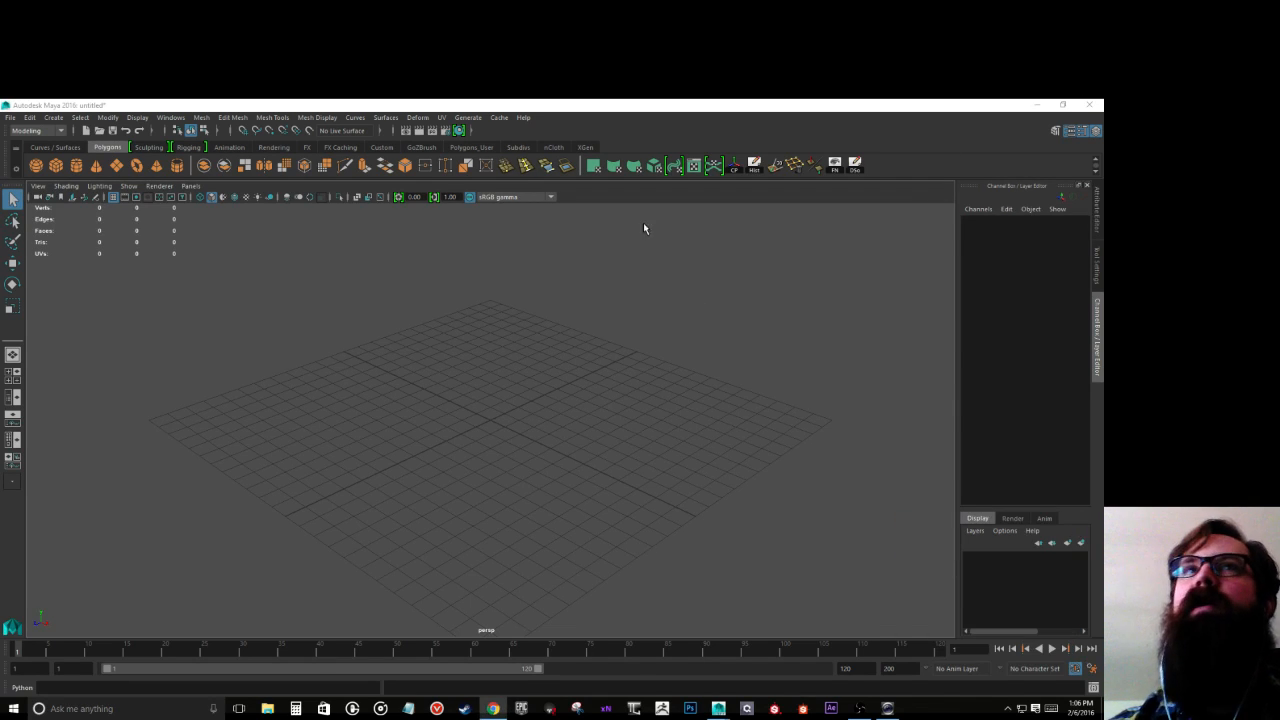
left_click(619, 197)
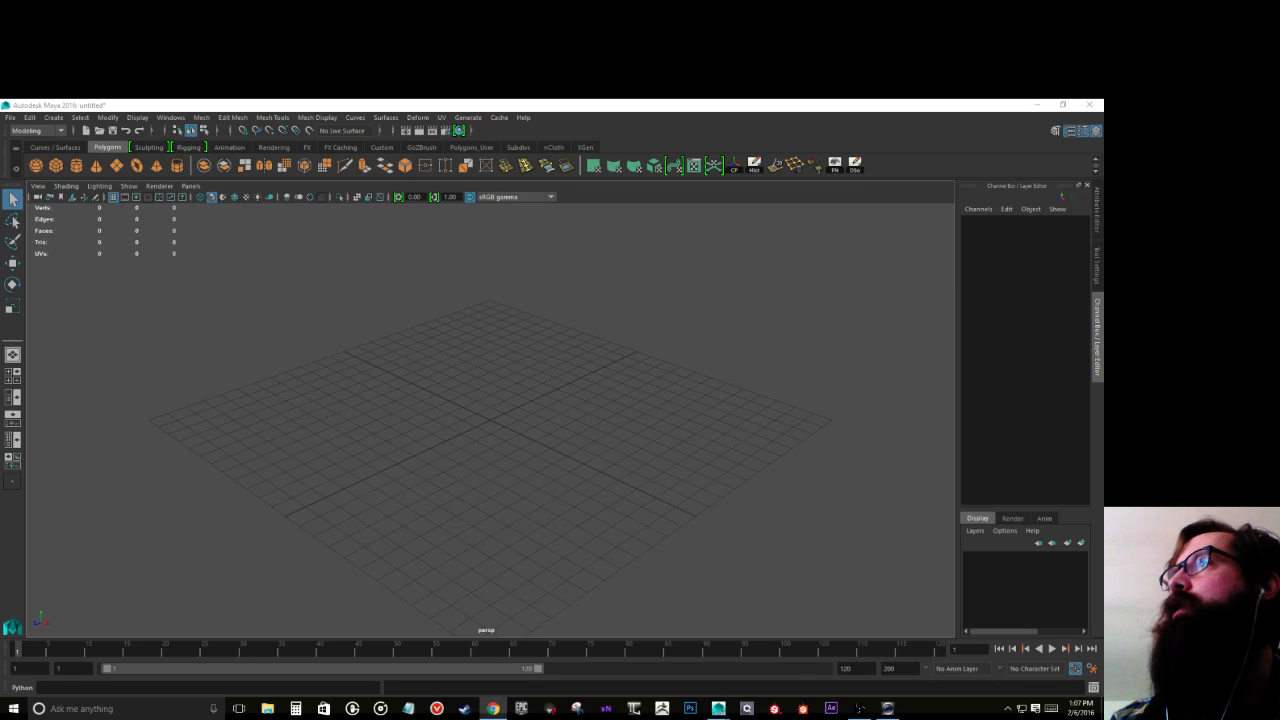
left_click(713, 195)
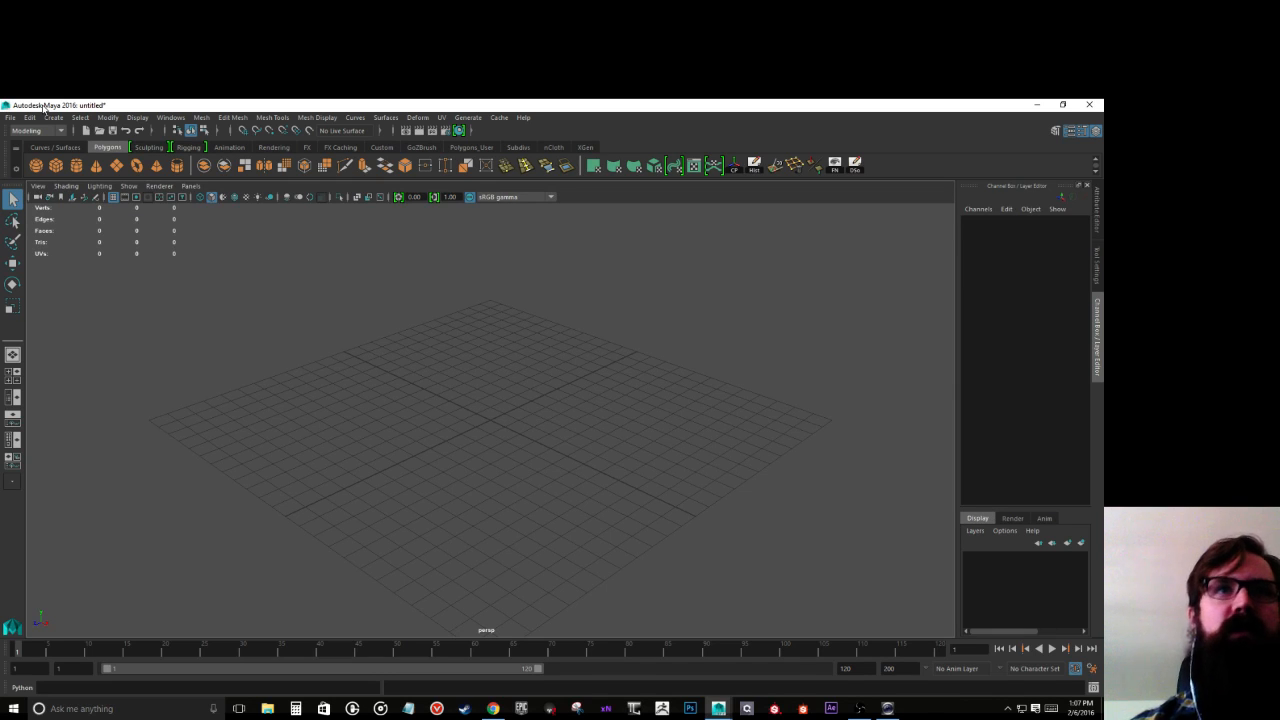
Step: Open the scene Head_start.mb from the Twitch scenes folder without saving the untitled scene
left_click(10, 117)
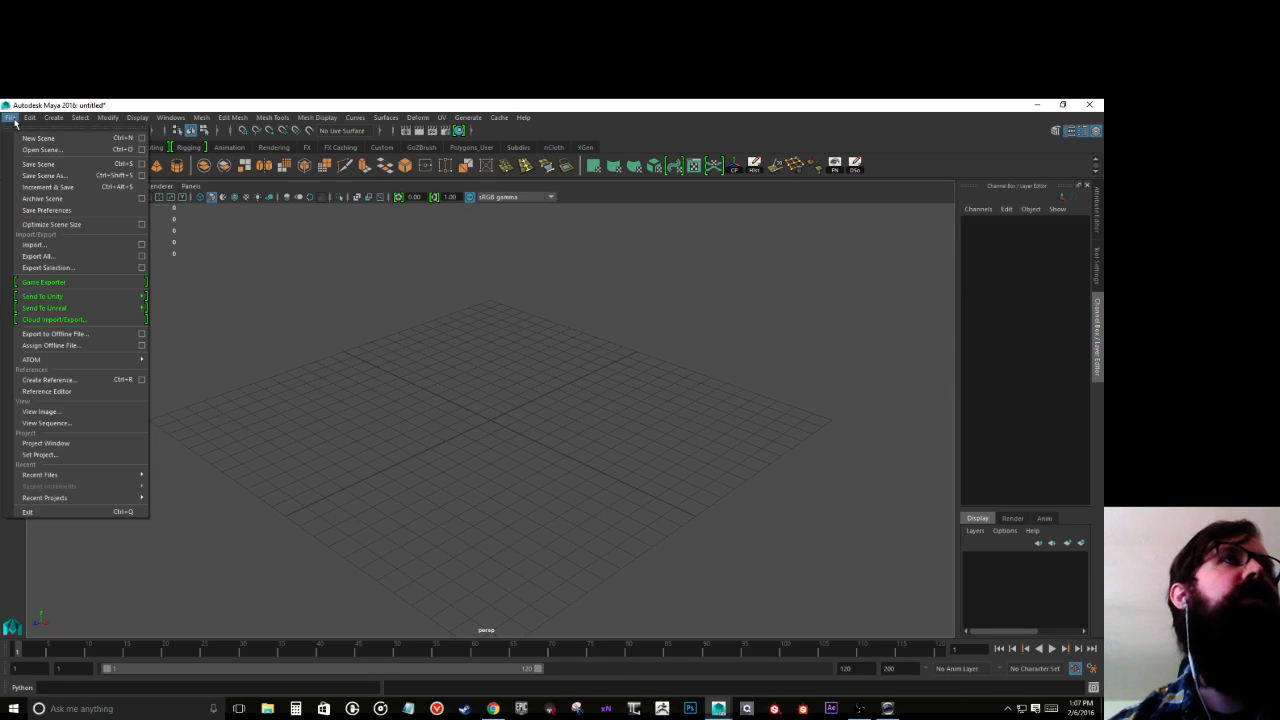
left_click(31, 149)
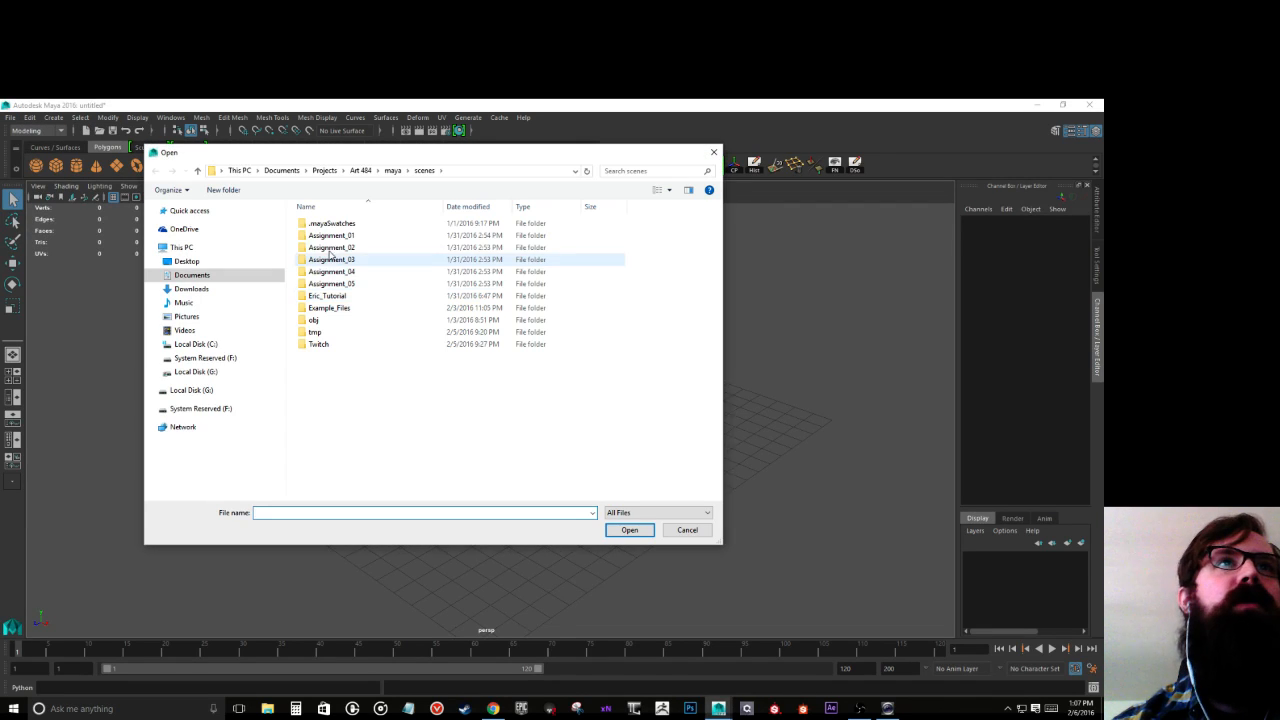
left_click(329, 240)
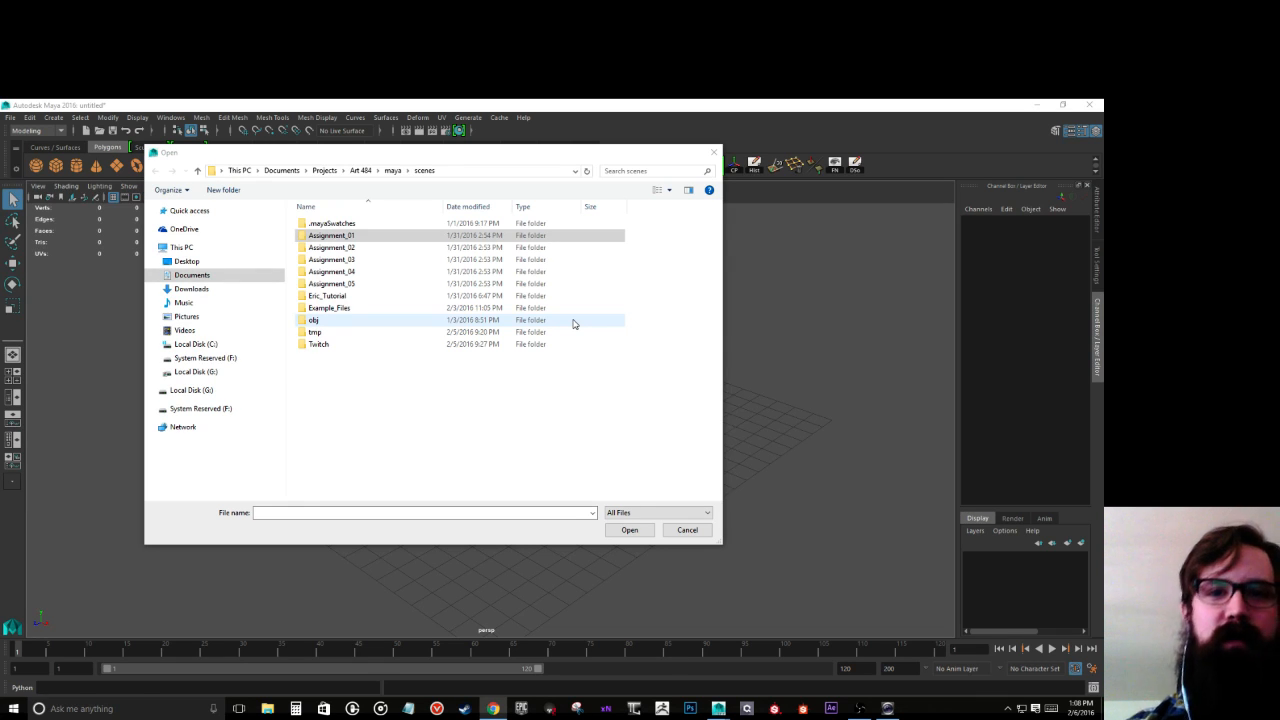
left_click(266, 708)
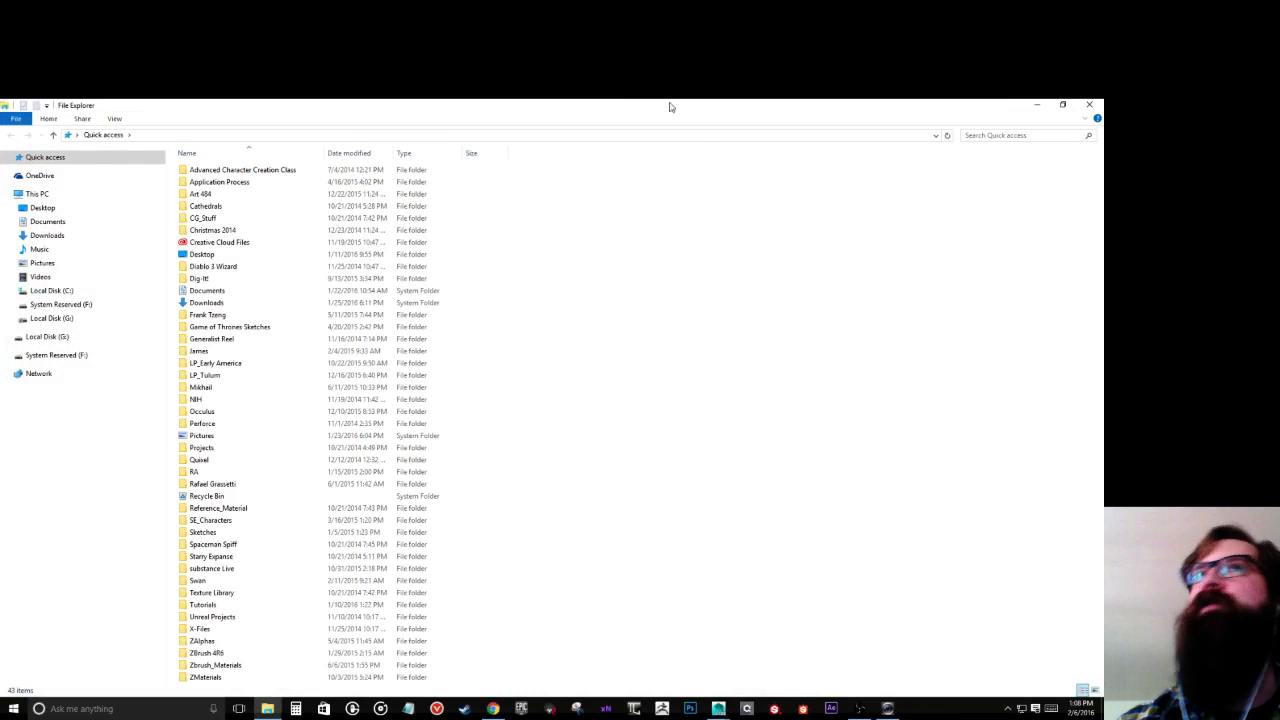
left_click_drag(623, 109, 1103, 257)
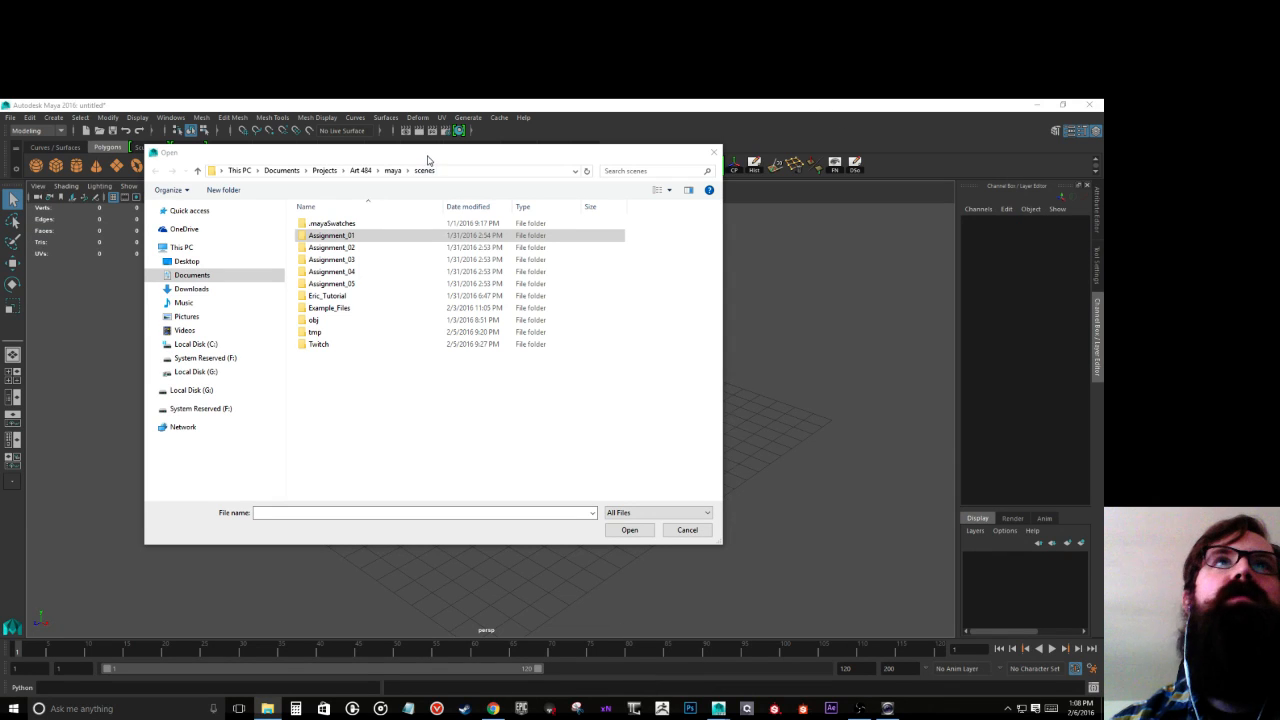
left_click(345, 250)
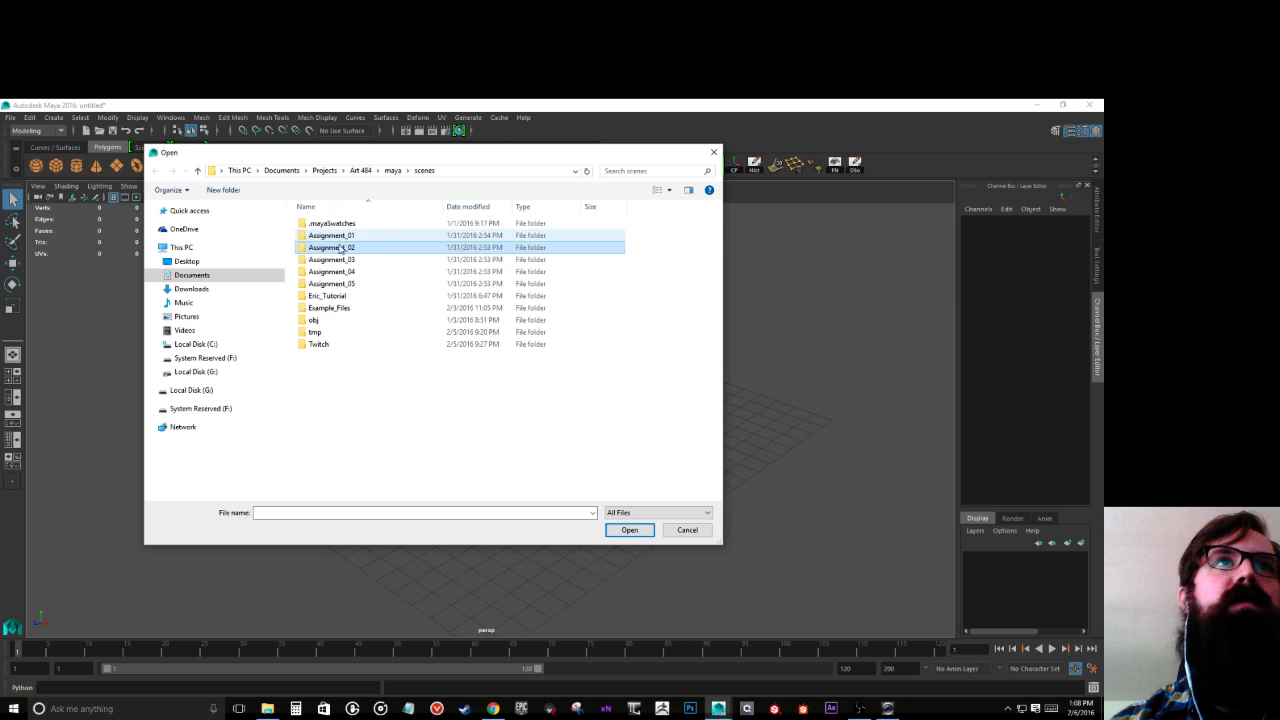
double_click(317, 344)
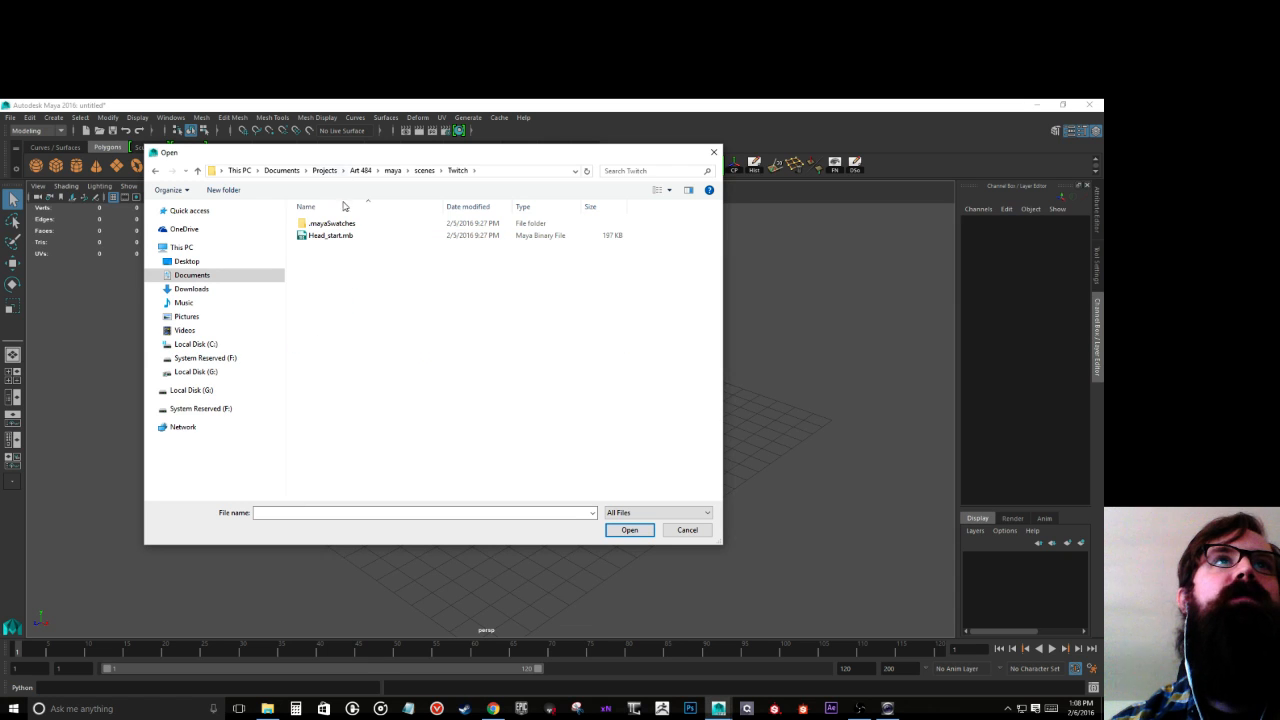
left_click(325, 238)
double_click(325, 240)
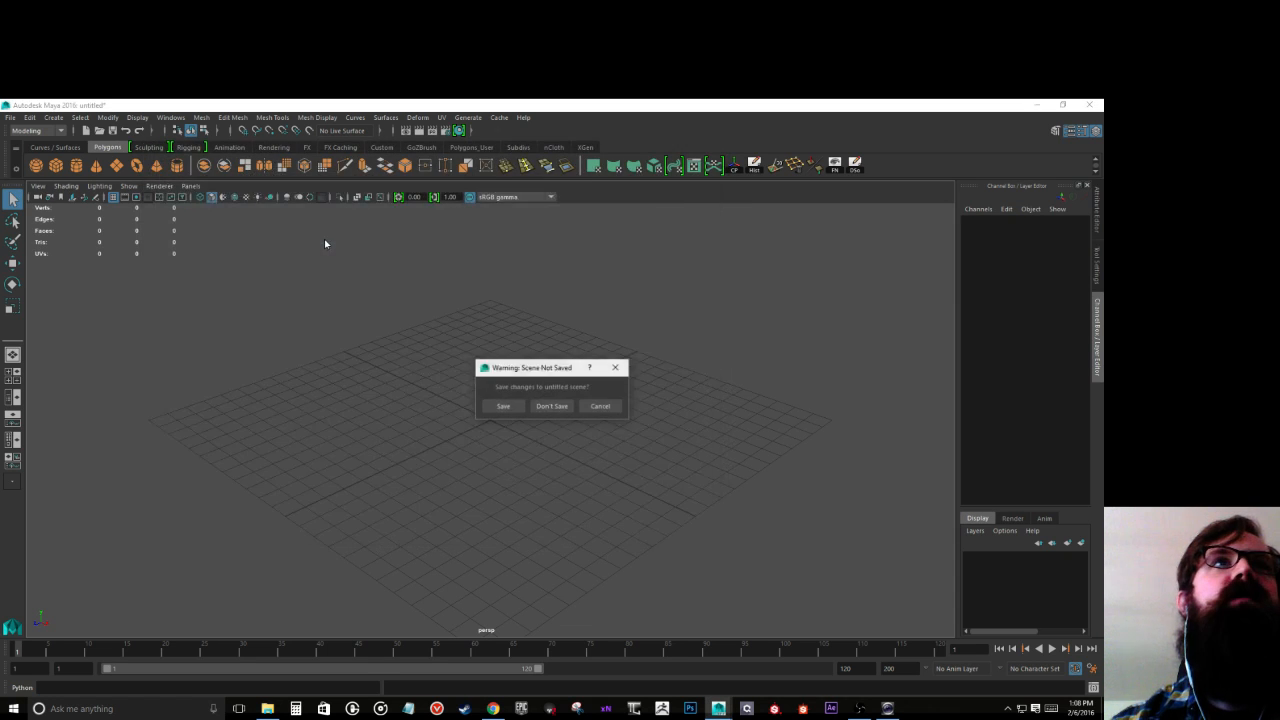
left_click(548, 406)
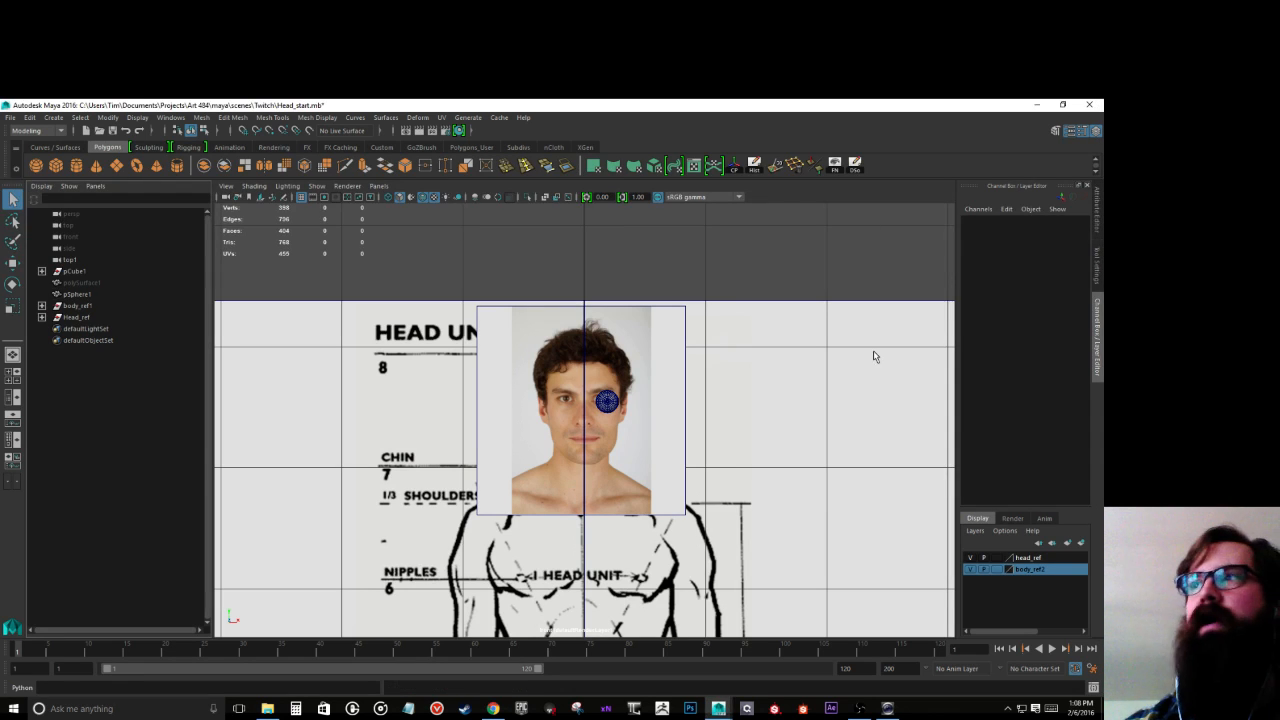
Step: Examine how the head photo lines up with the body proportion drawing by toggling the head_ref and body_ref2 layers off and on
scroll(666, 368, "down", 3)
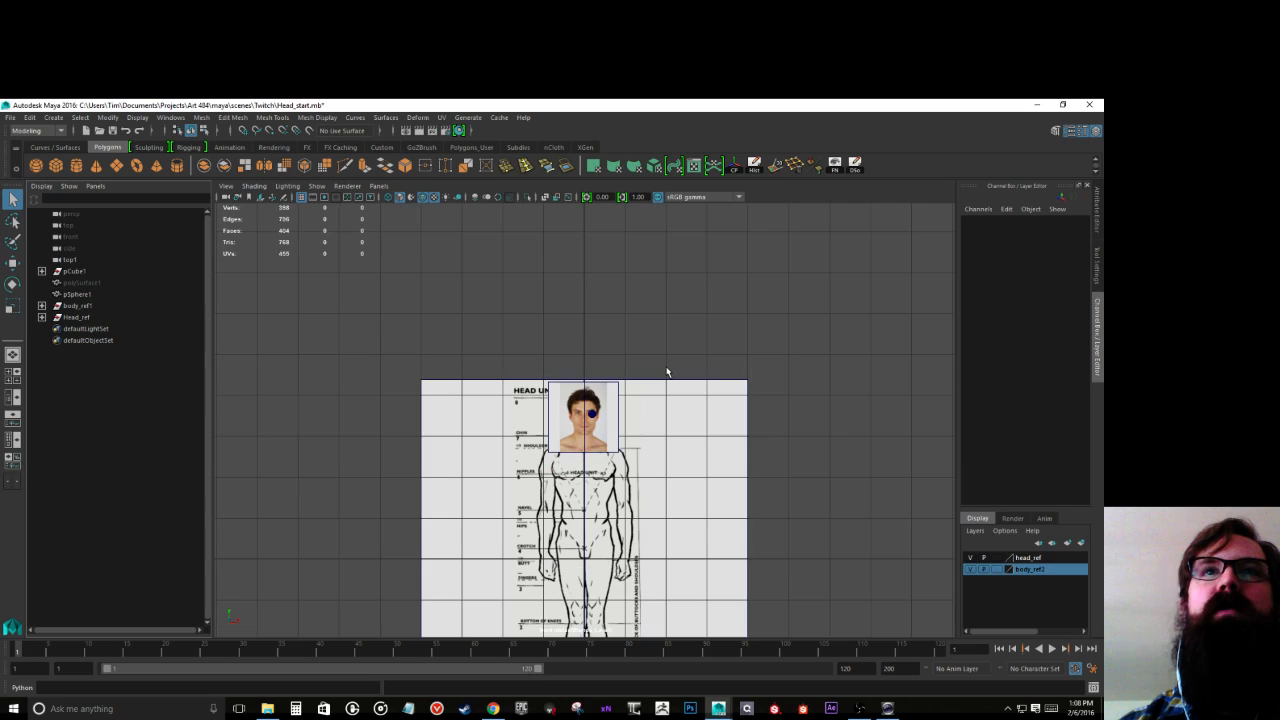
scroll(666, 368, "down", 2)
scroll(666, 368, "up", 1)
scroll(667, 370, "down", 1)
scroll(667, 370, "up", 5)
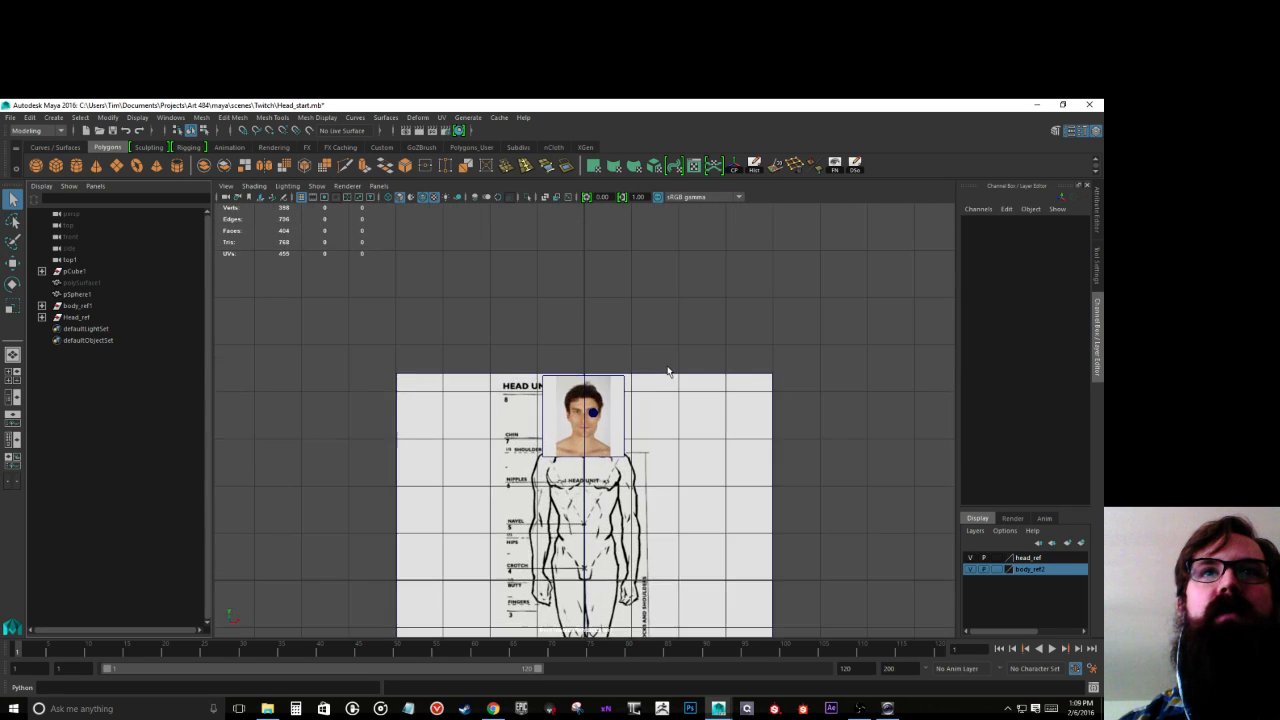
scroll(667, 370, "down", 3)
scroll(667, 370, "up", 6)
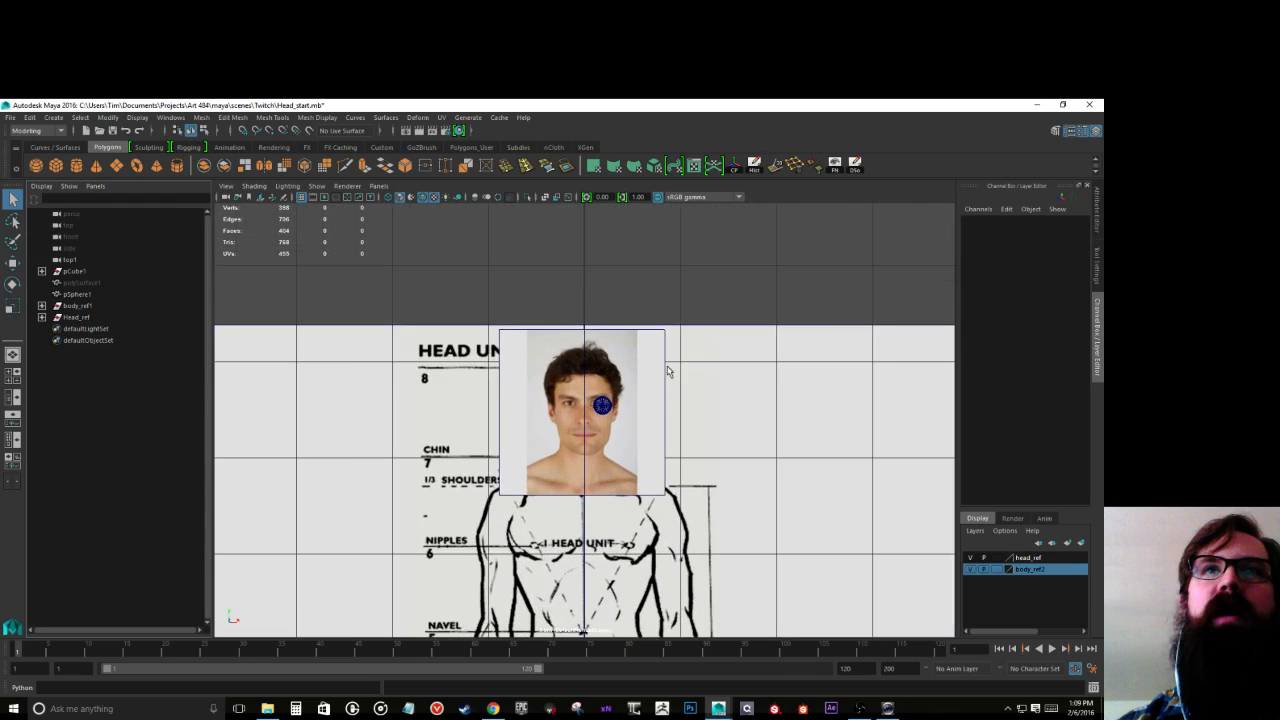
left_click(969, 570)
left_click(969, 570)
left_click(969, 558)
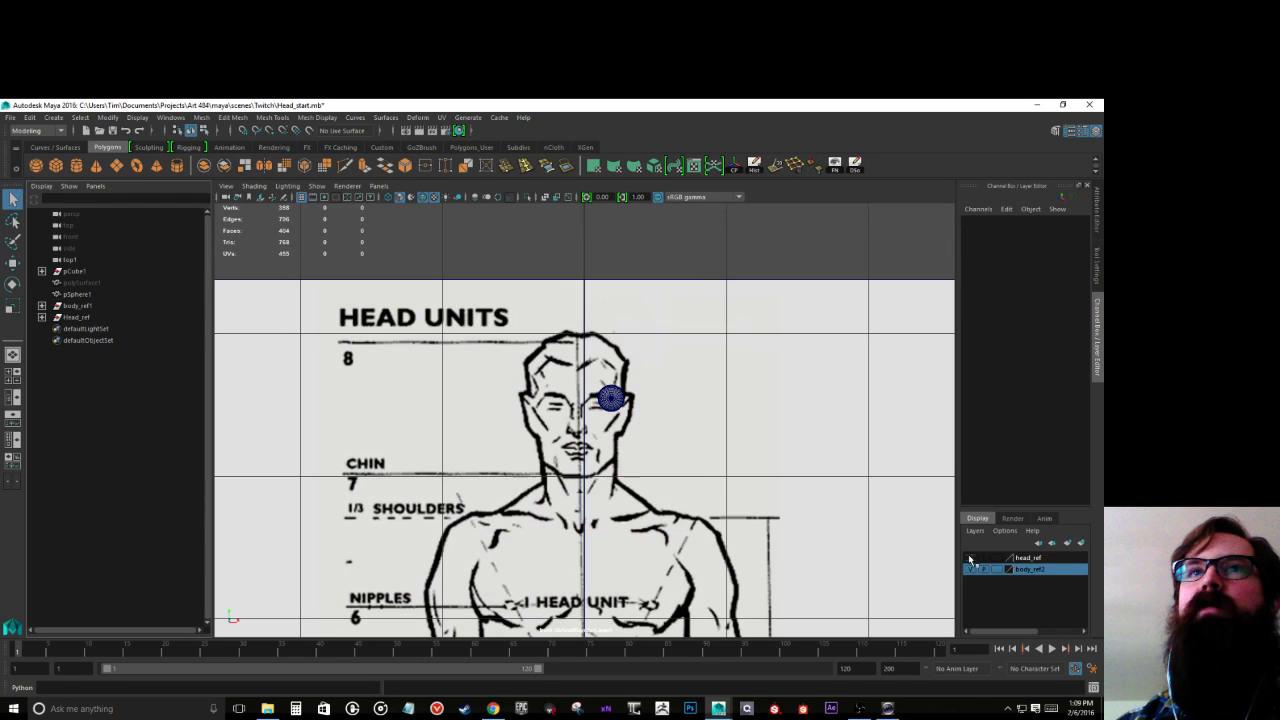
left_click(969, 558)
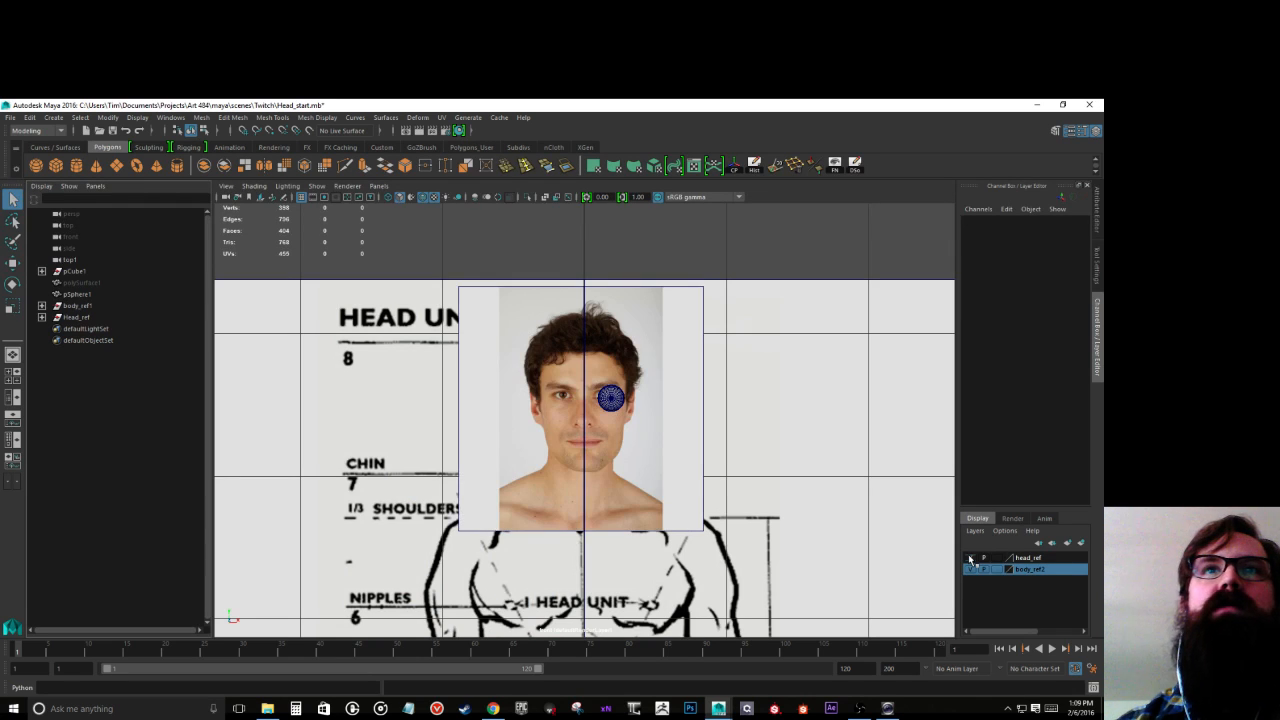
Step: Hide the body_ref2 display layer so that only the head reference is shown
scroll(800, 543, "down", 5)
scroll(800, 543, "up", 2)
scroll(800, 543, "down", 1)
scroll(800, 543, "up", 4)
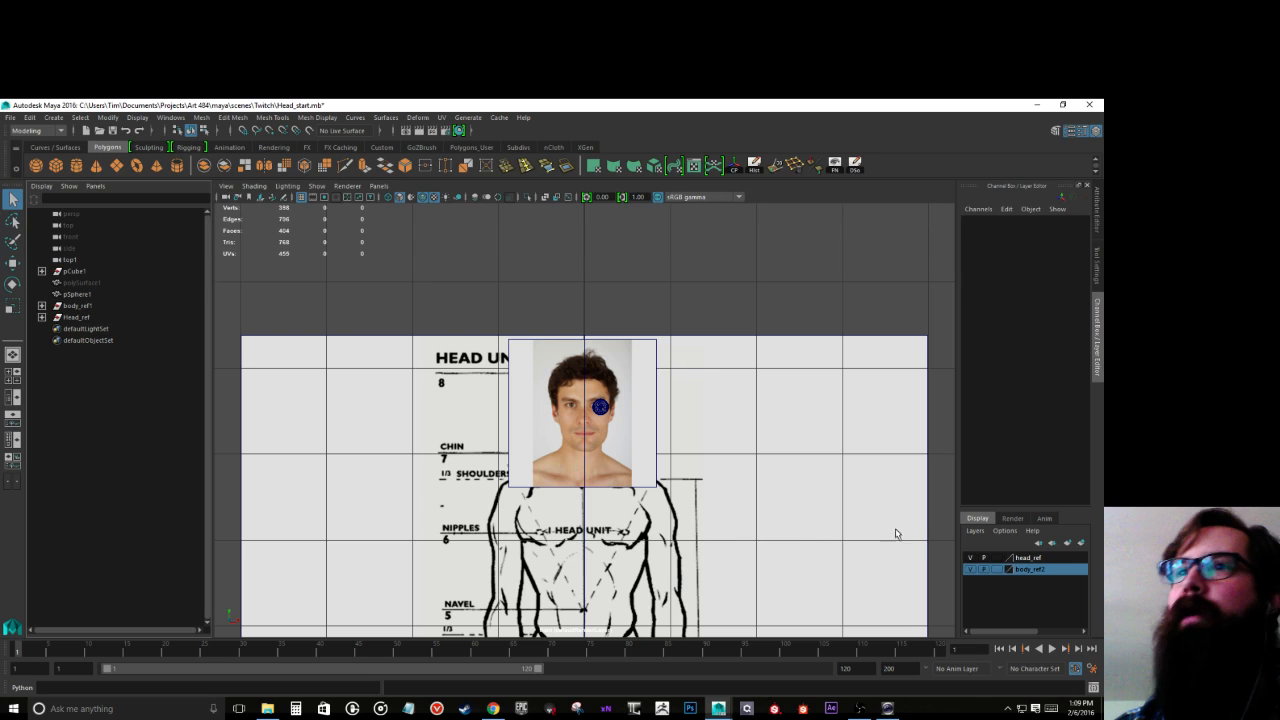
left_click(969, 569)
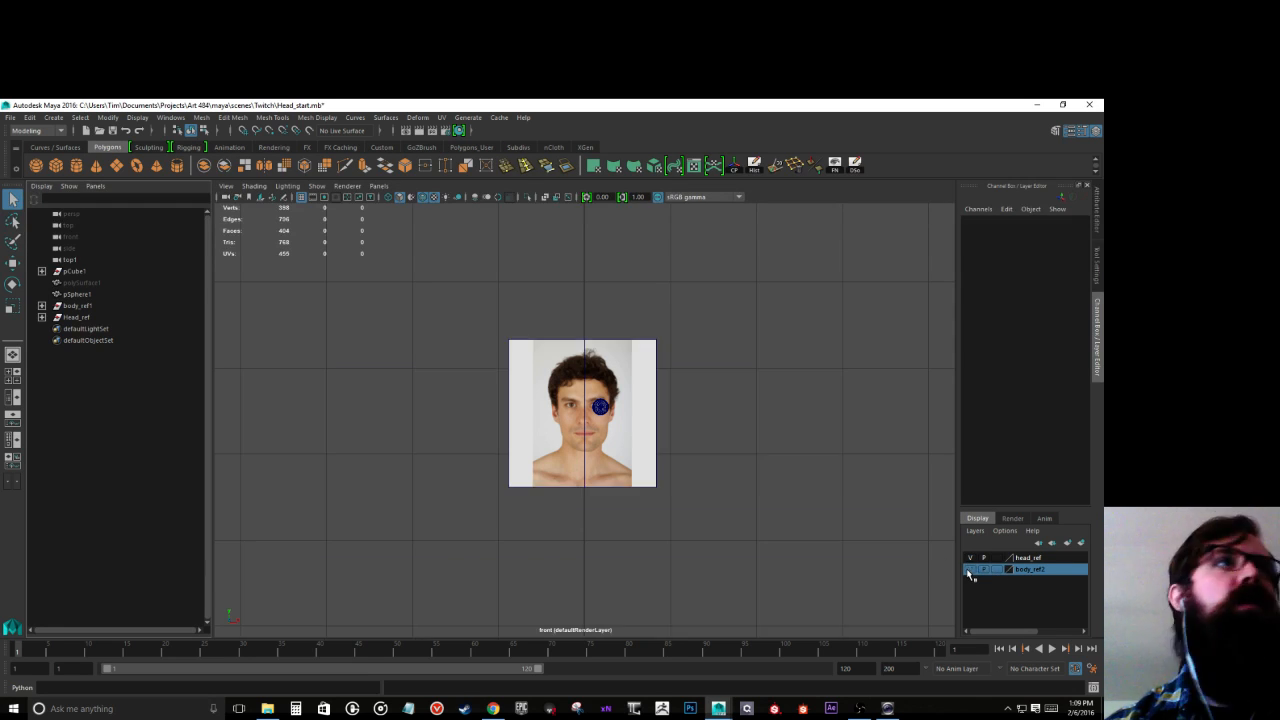
Step: Set the Visibility of the hidden polySurface1 mesh to 1
left_click(72, 283)
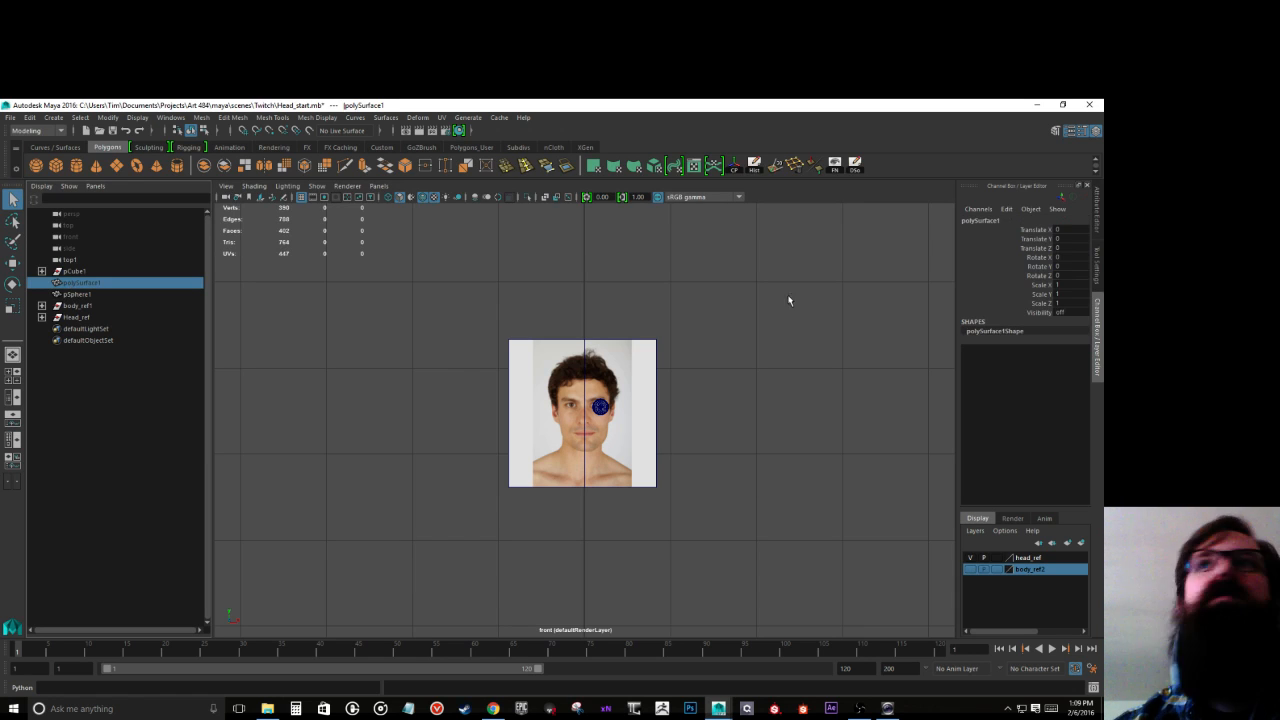
left_click(1068, 313)
type("1")
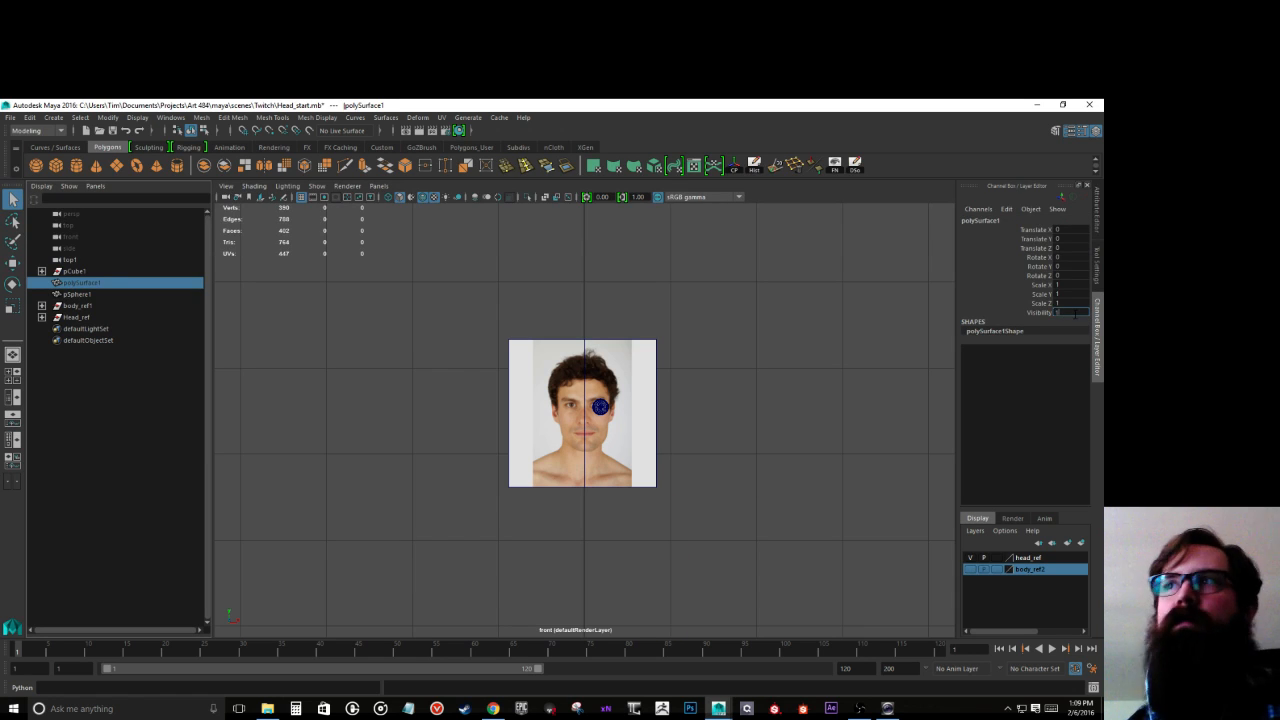
key("Return")
key("BackSpace")
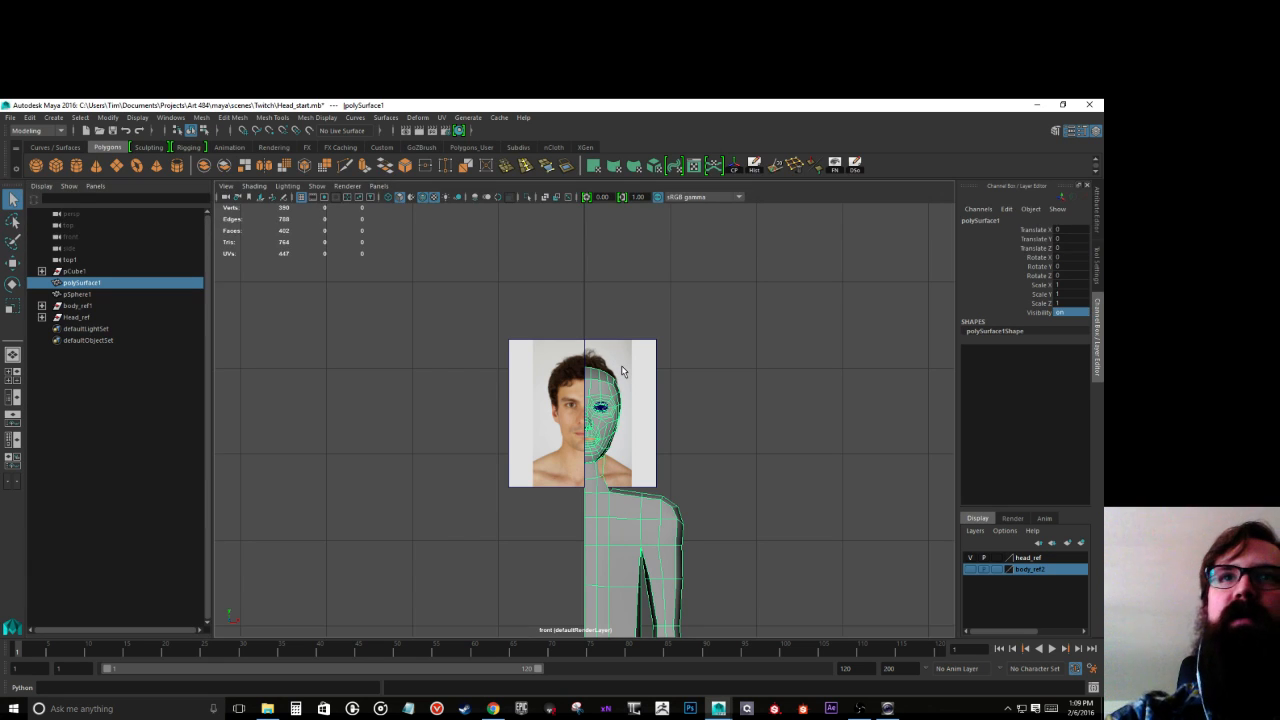
Step: Inspect the half-head mesh against the head reference planes in the perspective view and return to the front view
left_click(621, 365)
key("space")
left_click_drag(622, 368, 628, 333)
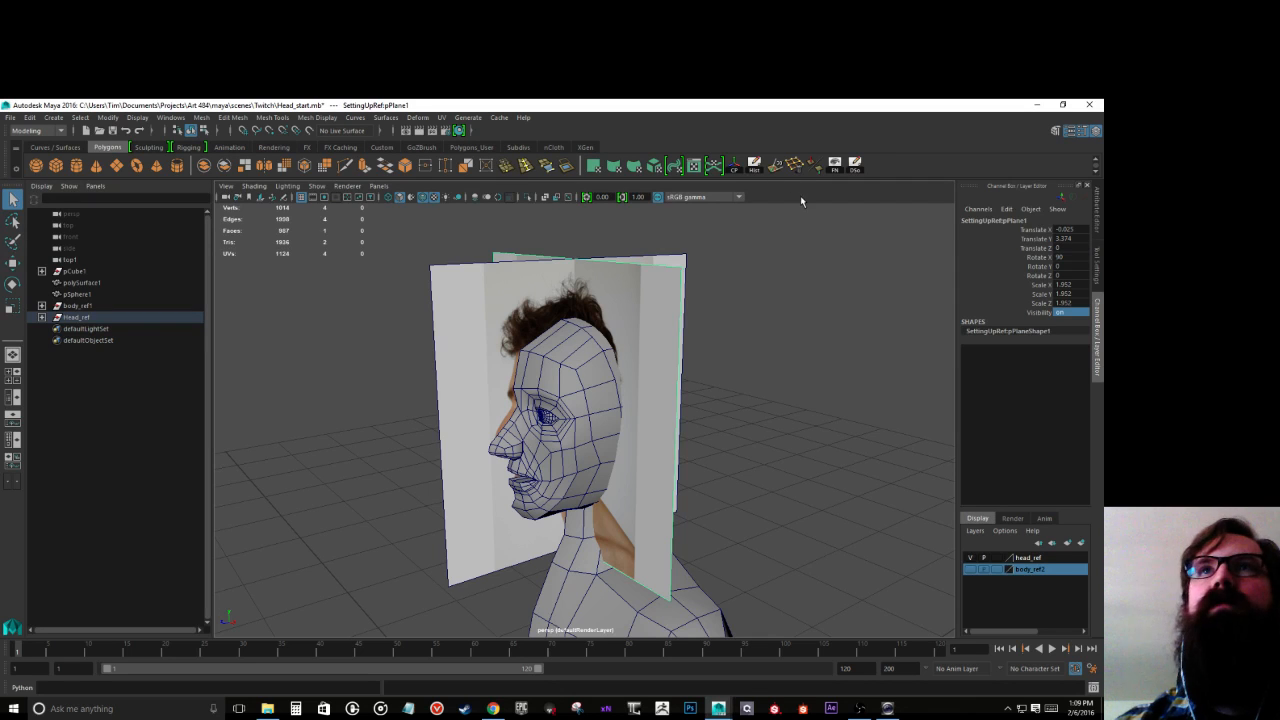
key("space")
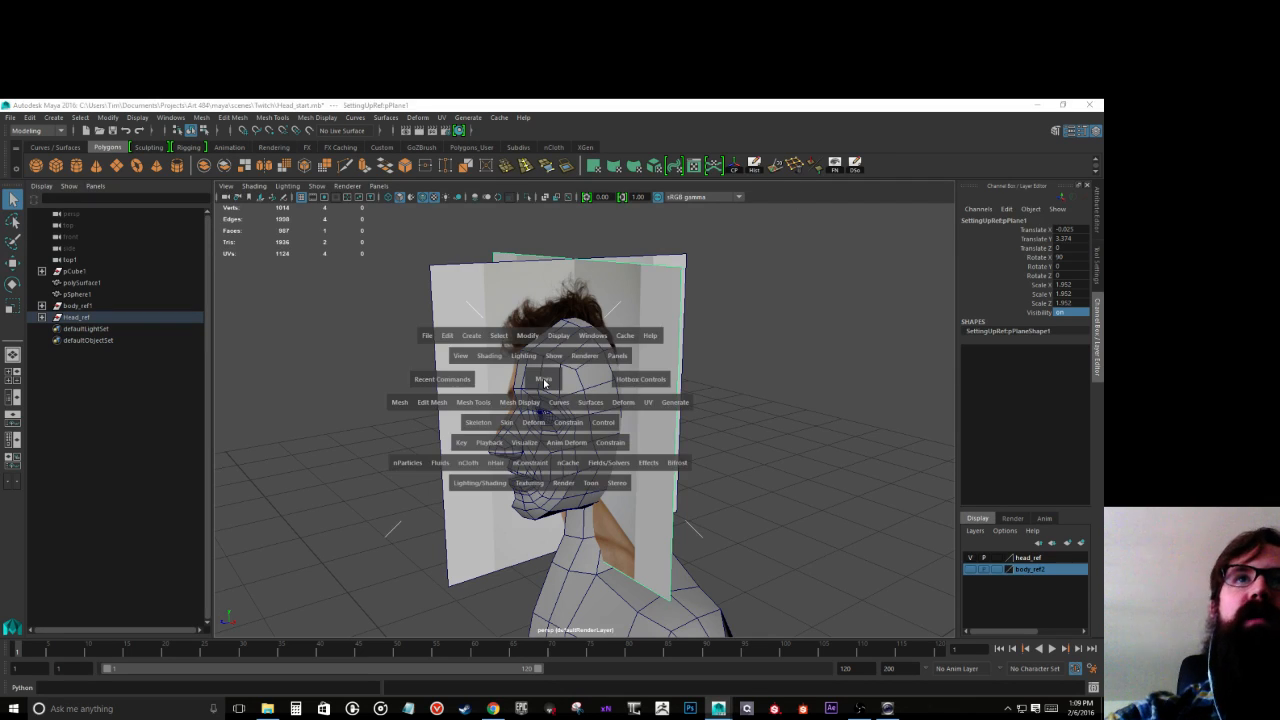
left_click_drag(544, 381, 541, 412)
scroll(601, 425, "up", 6)
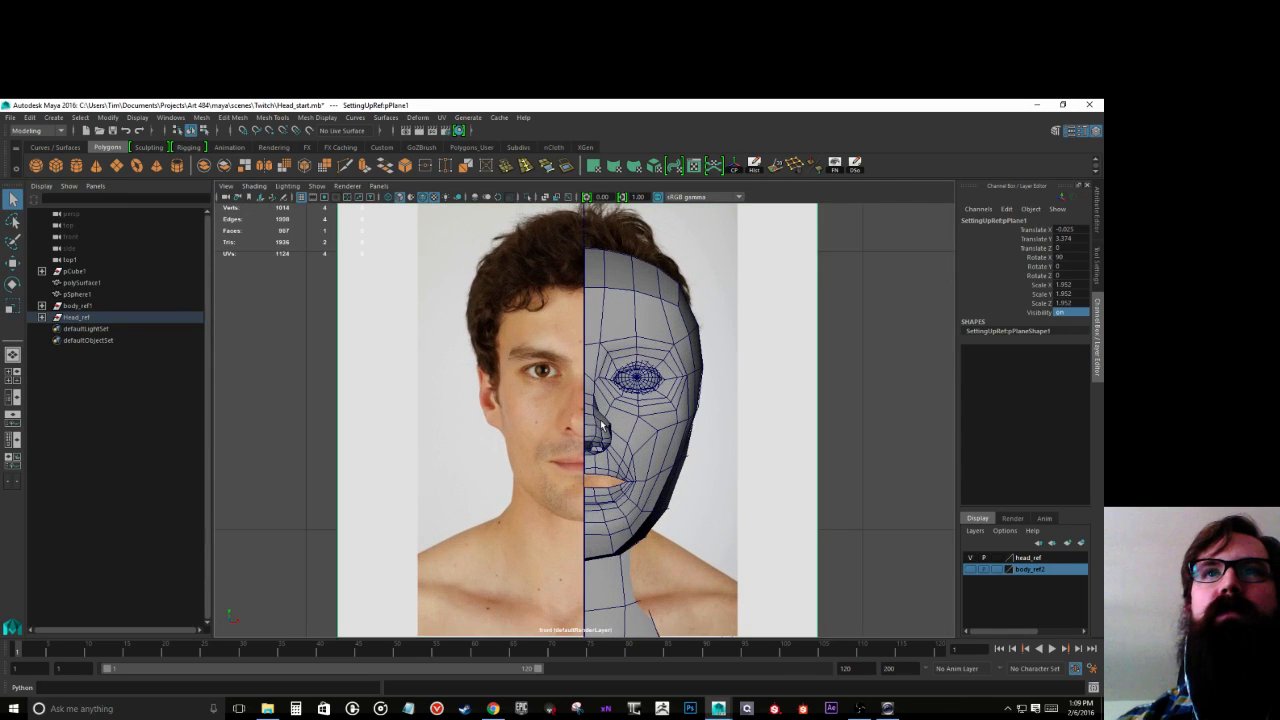
Step: Turn on X-ray shading in the front view and hide the polySurface1 mesh
right_click(607, 313)
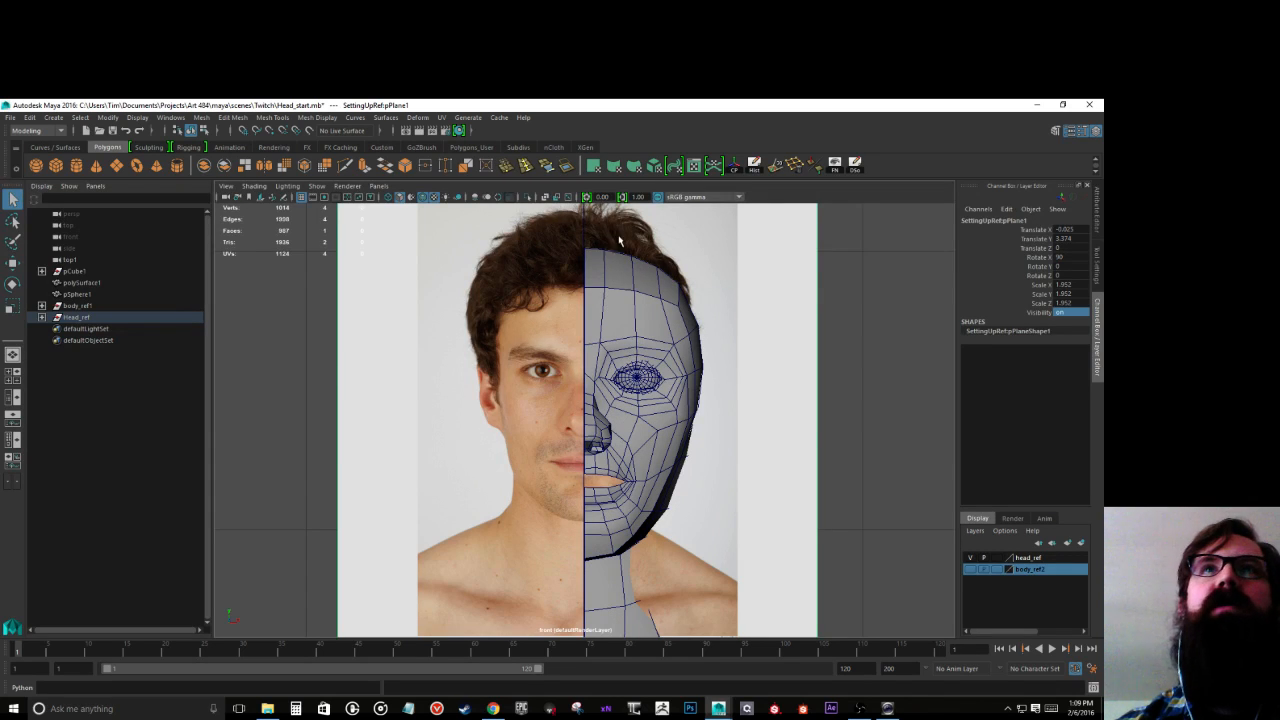
left_click(544, 198)
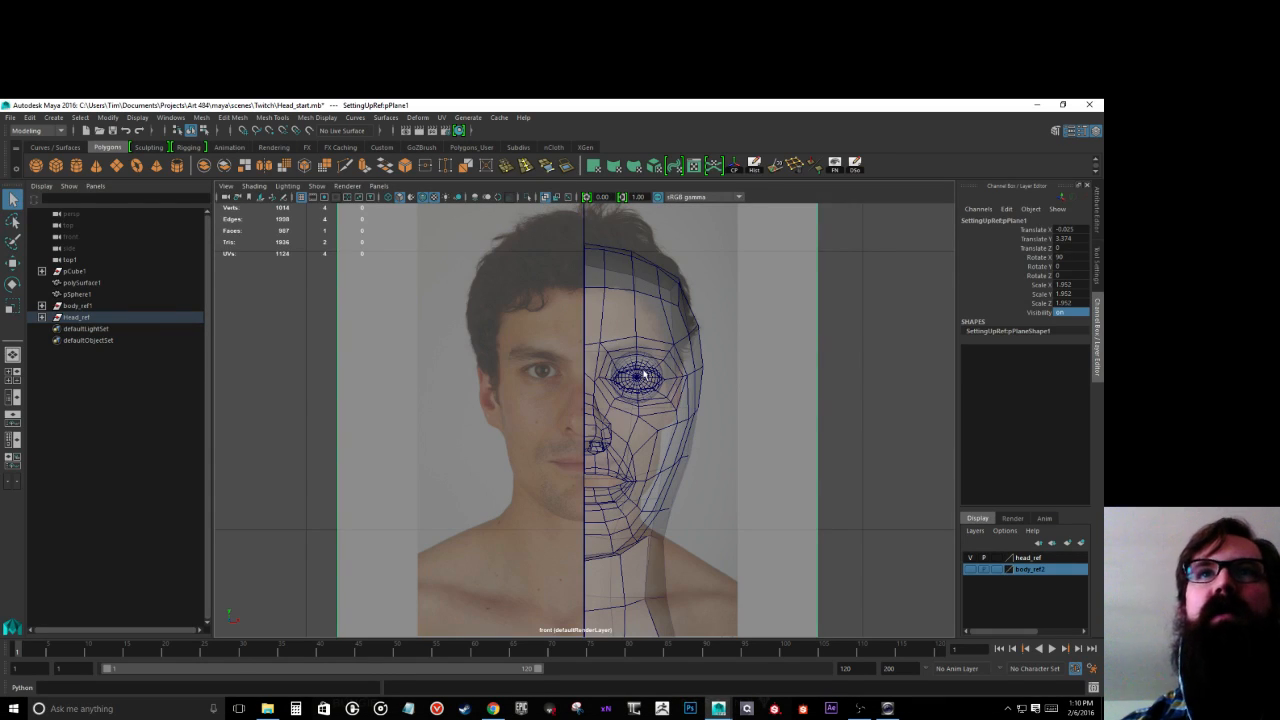
left_click(643, 326)
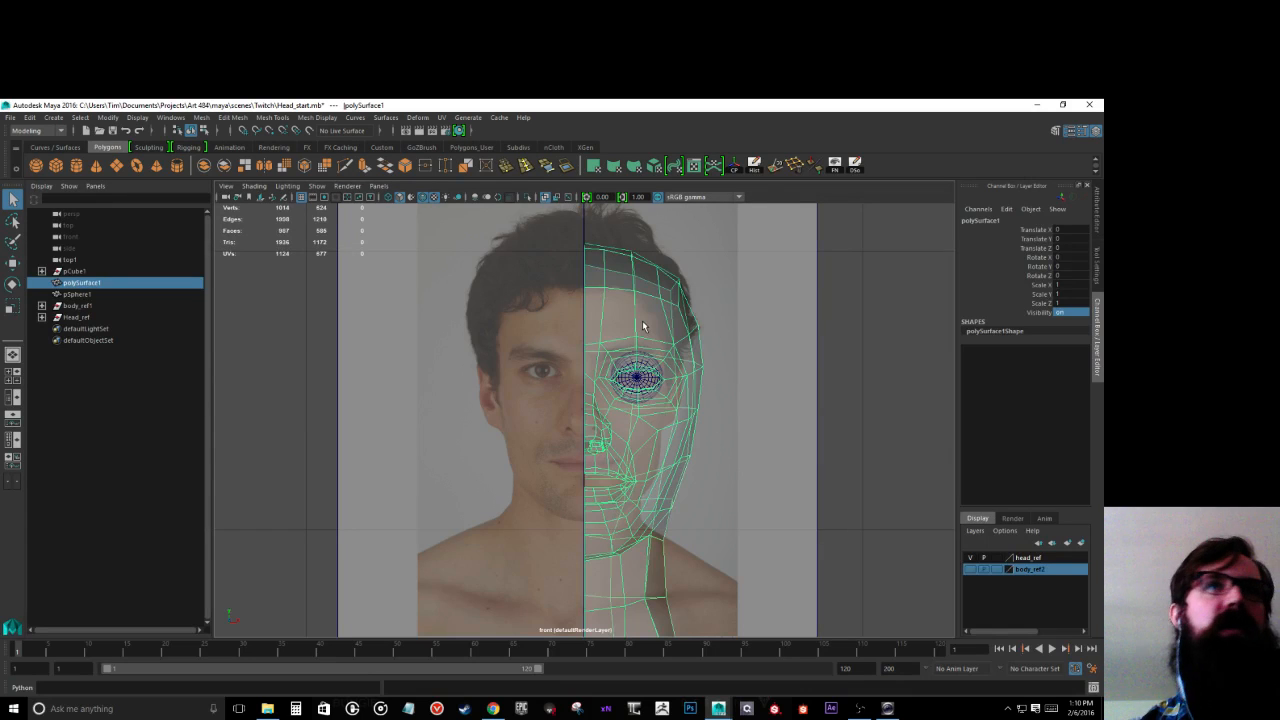
key("ctrl+h")
Step: Move pSphere1 in the front view towards the eye in the photo, to about X 0.145 and Y 3.566
left_click(643, 366)
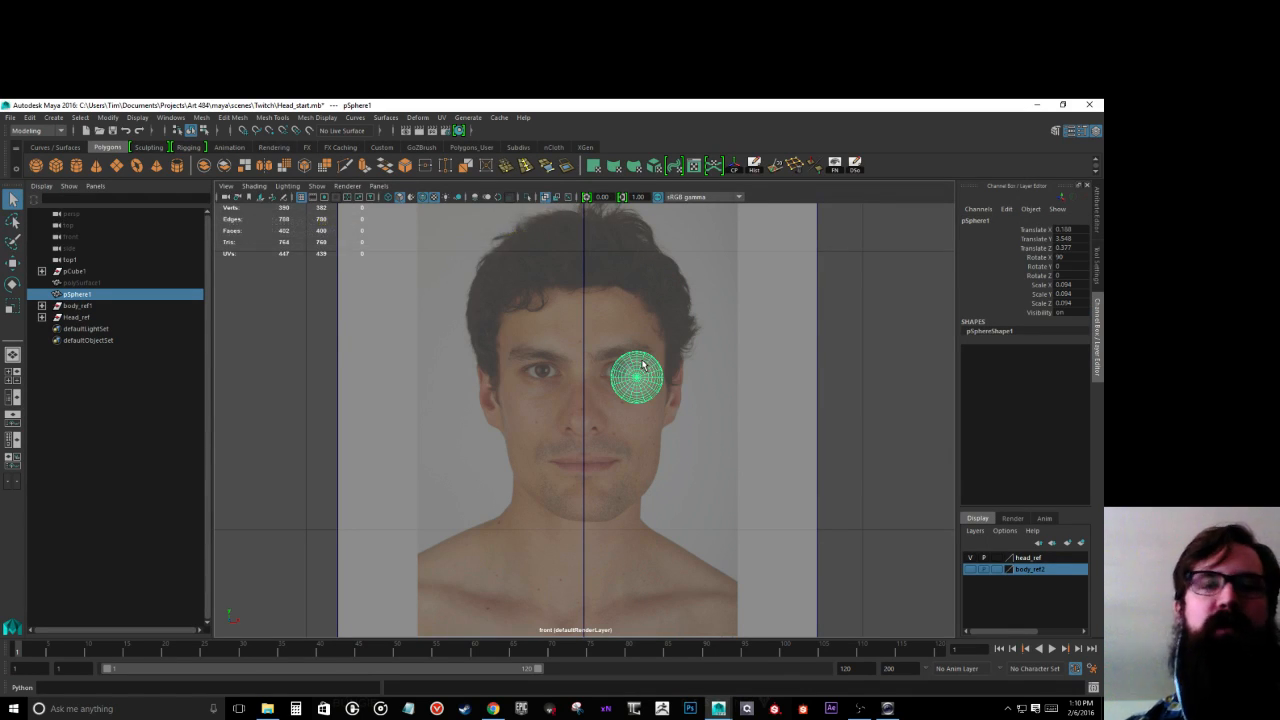
key("w")
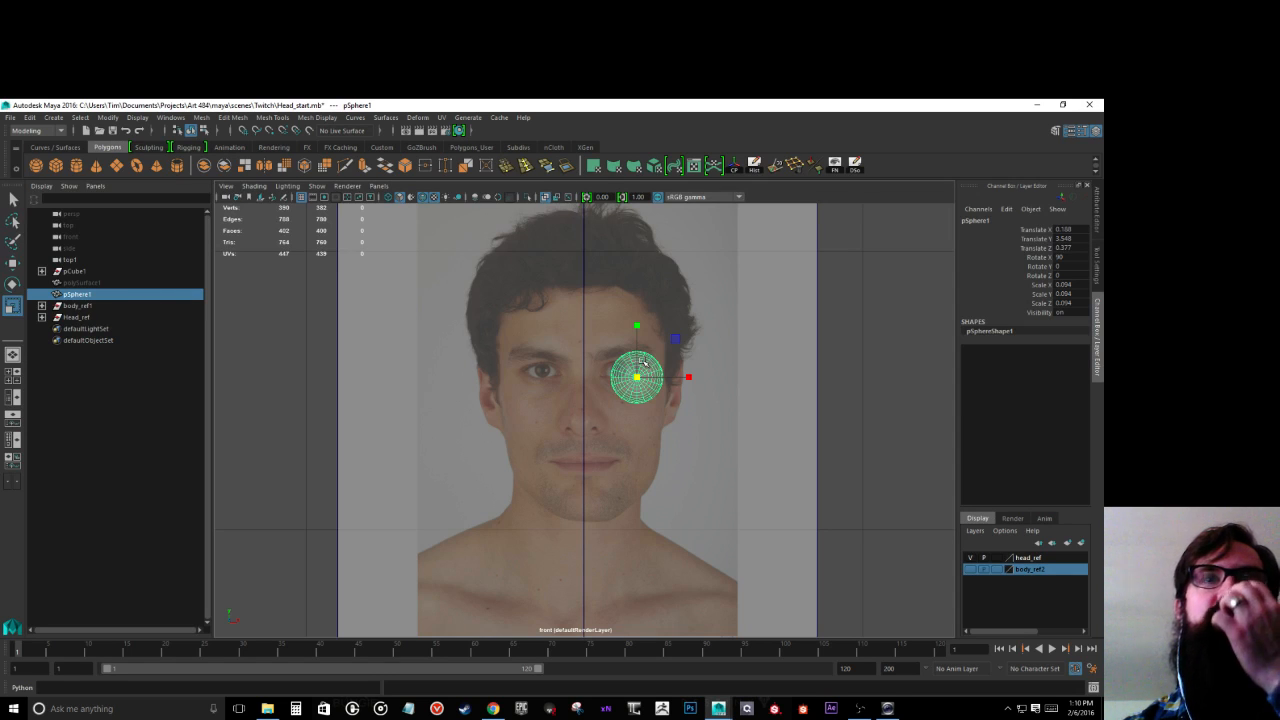
key("w")
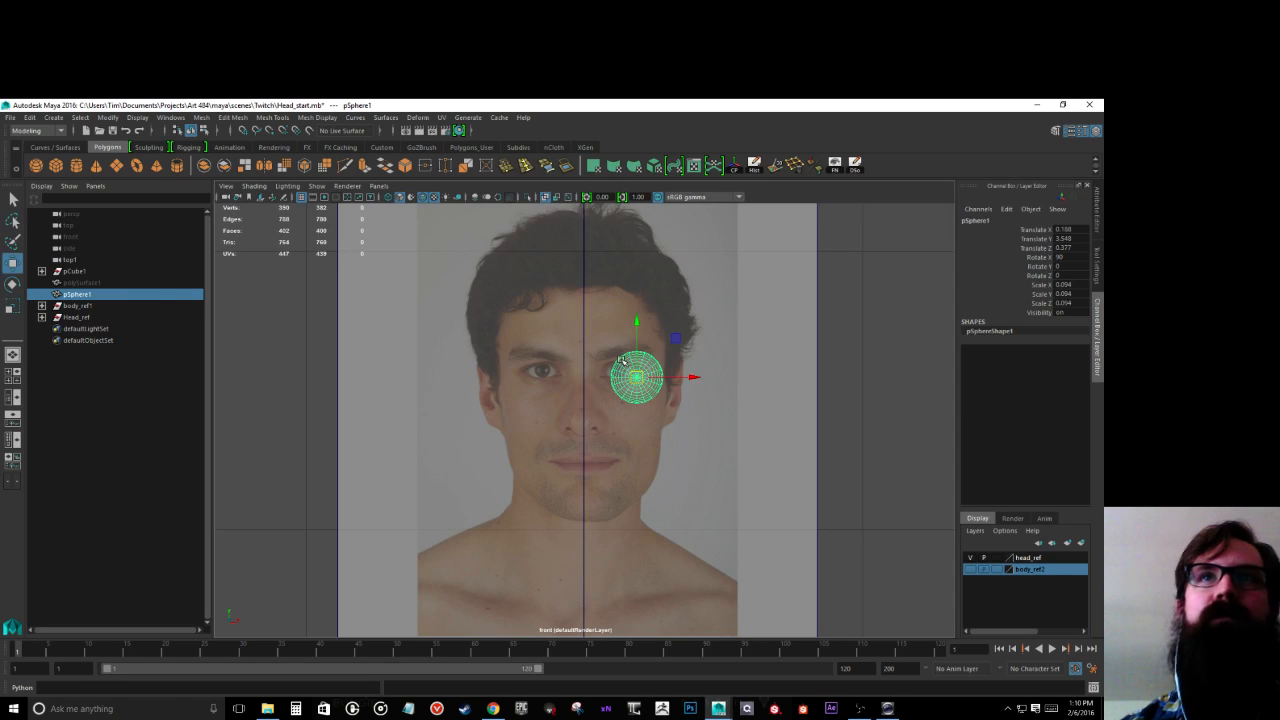
left_click_drag(691, 377, 679, 377)
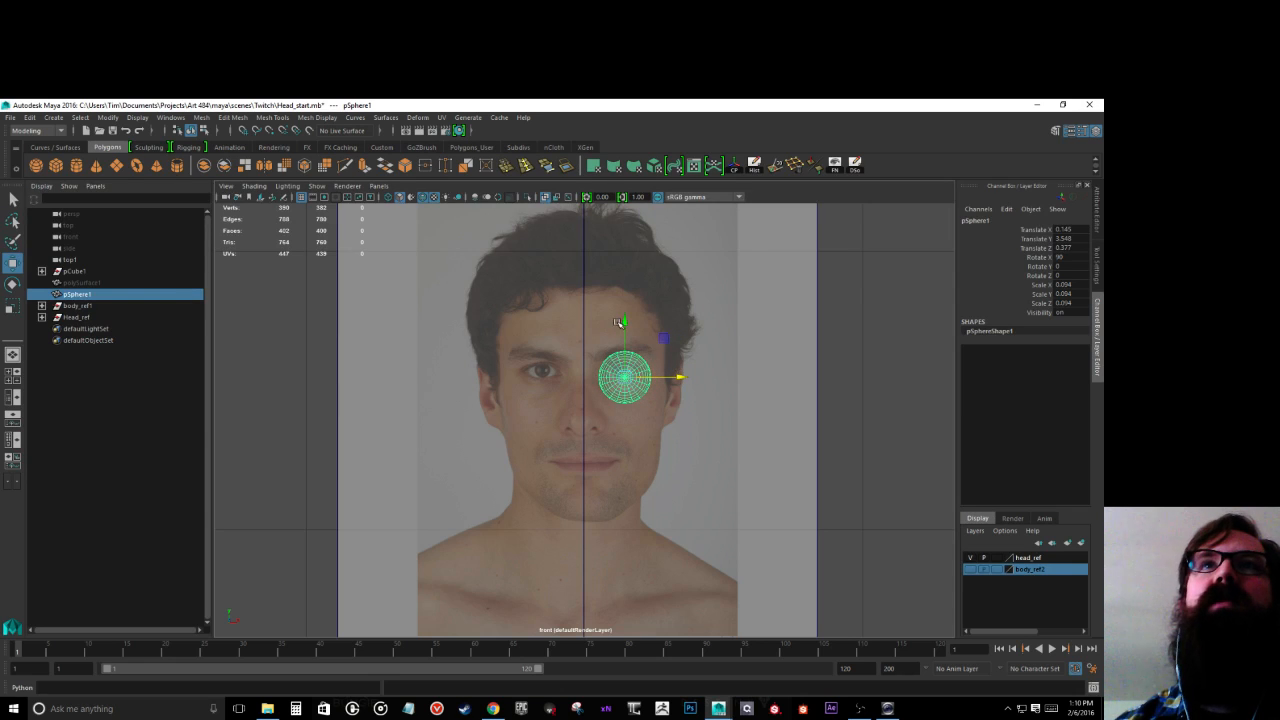
left_click_drag(622, 321, 622, 316)
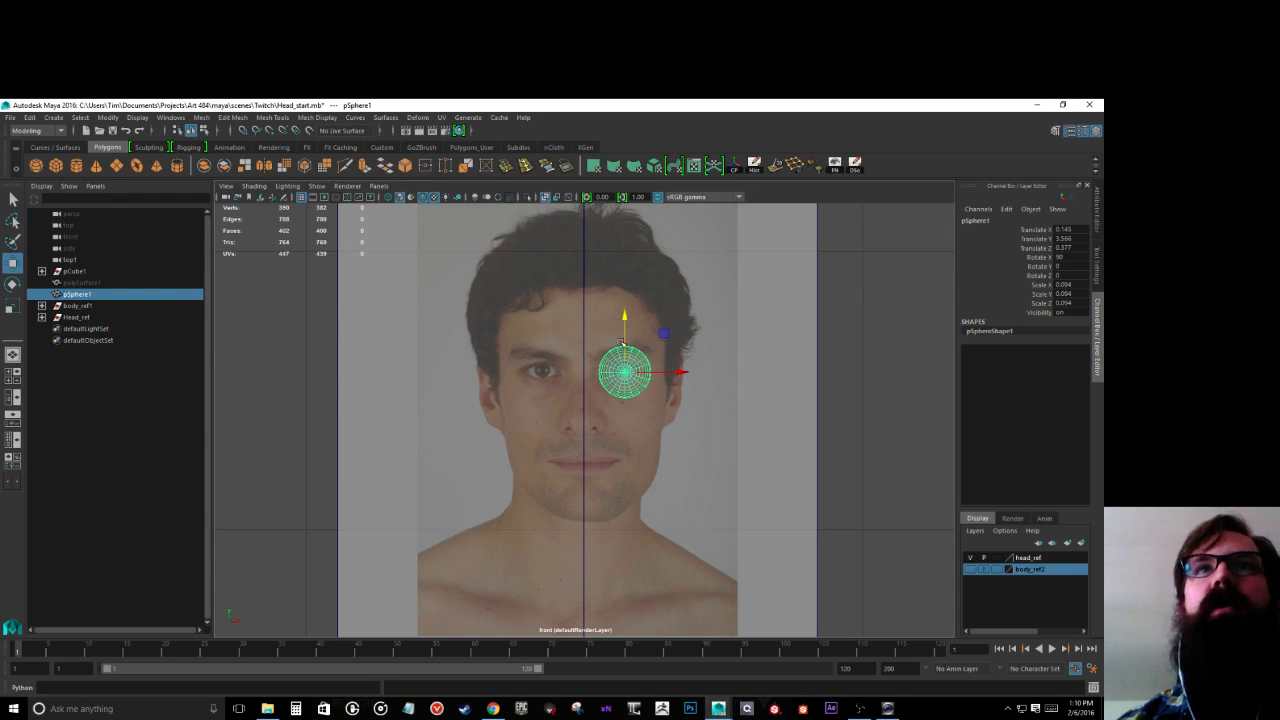
Step: Scale pSphere1 uniformly to about 0.078 and centre it over the photo's eye at about X 0.122, Y 3.57
scroll(621, 343, "up", 2)
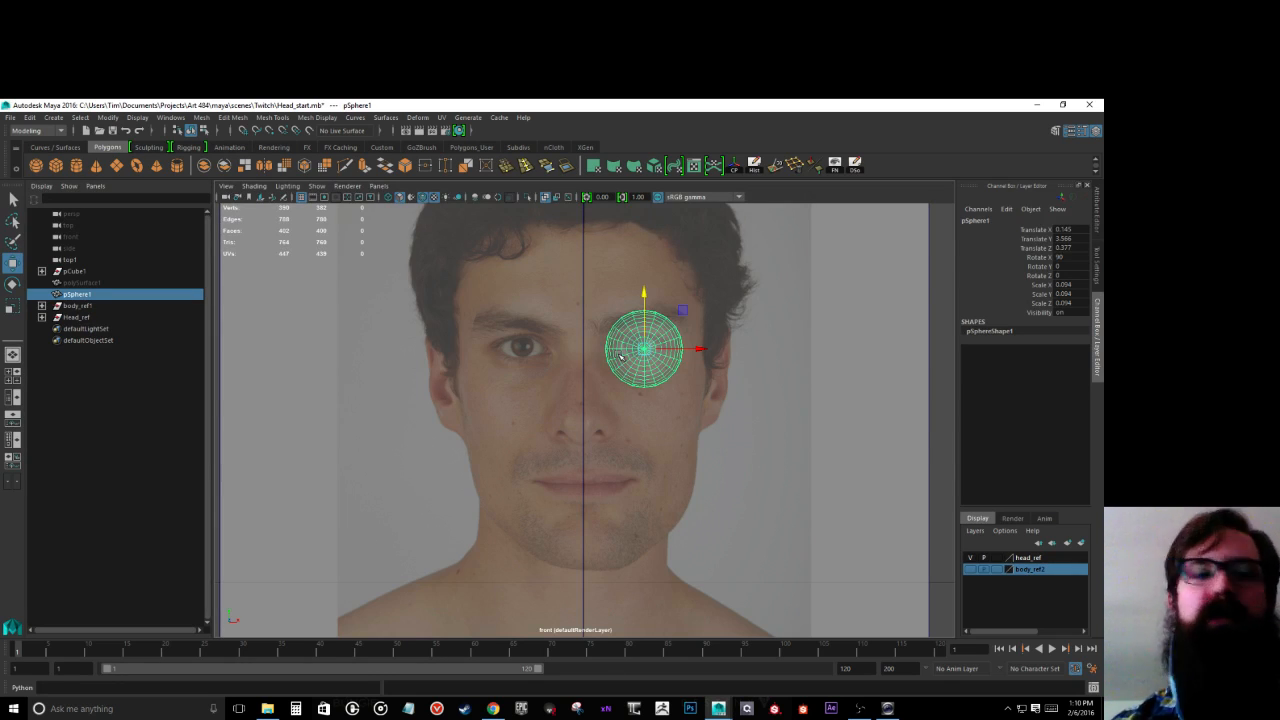
key("r")
left_click_drag(646, 349, 634, 346)
key("w")
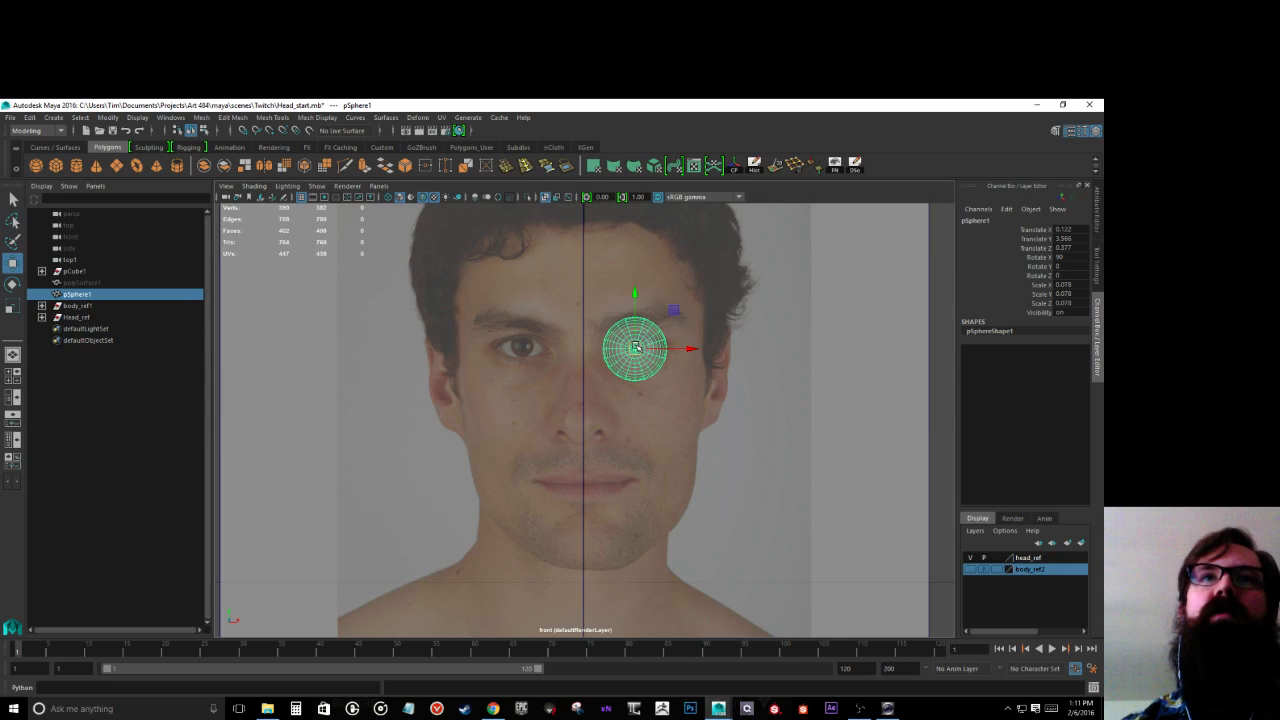
scroll(634, 346, "up", 2)
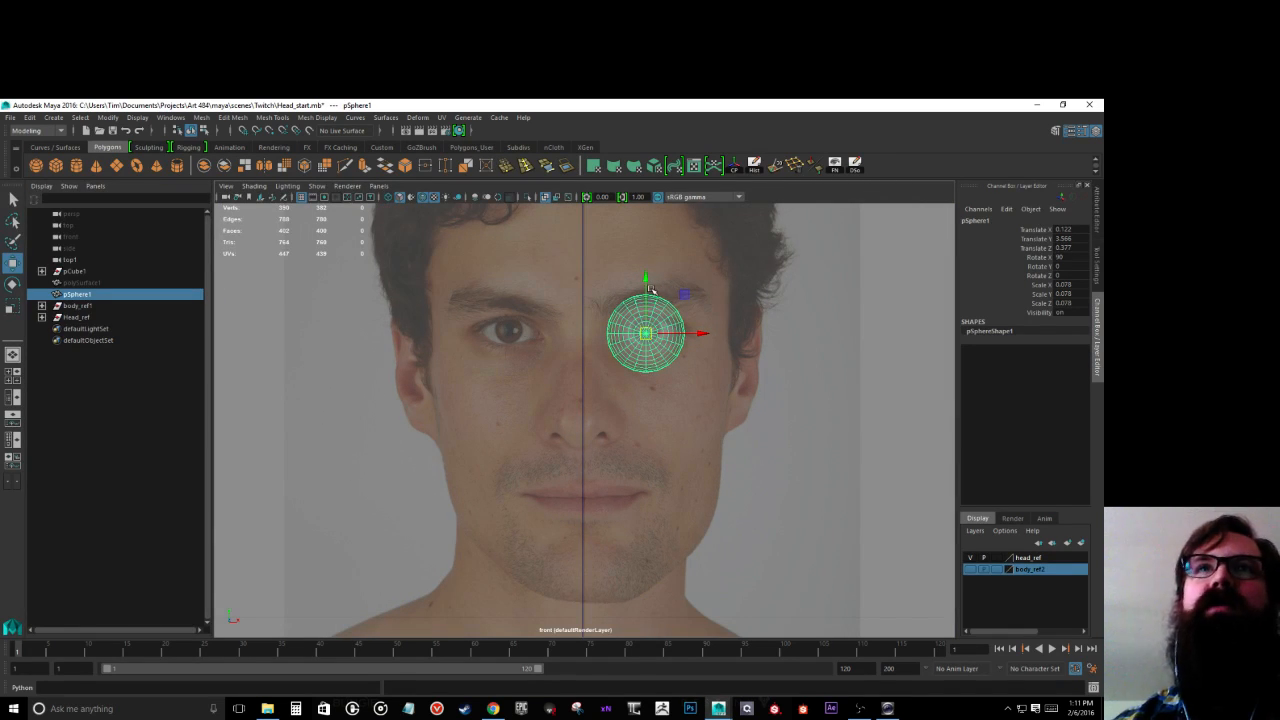
left_click_drag(646, 275, 646, 276)
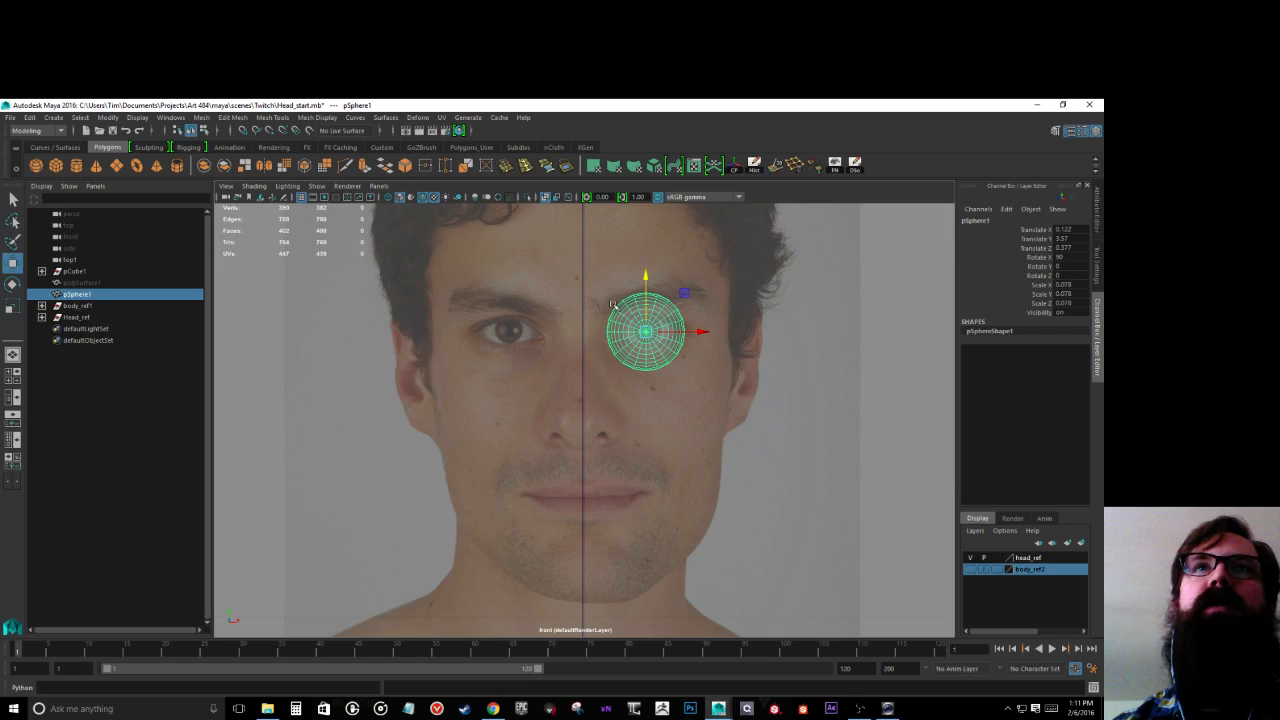
key("ctrl+h")
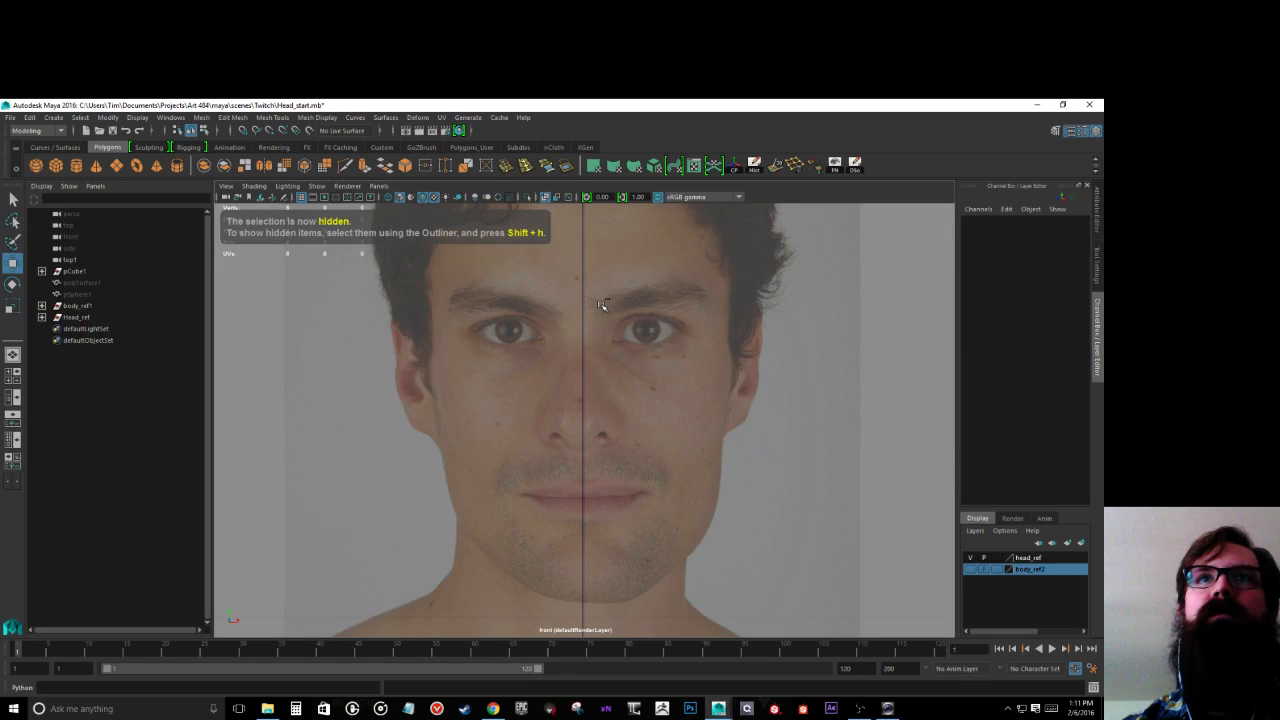
key("ctrl+z")
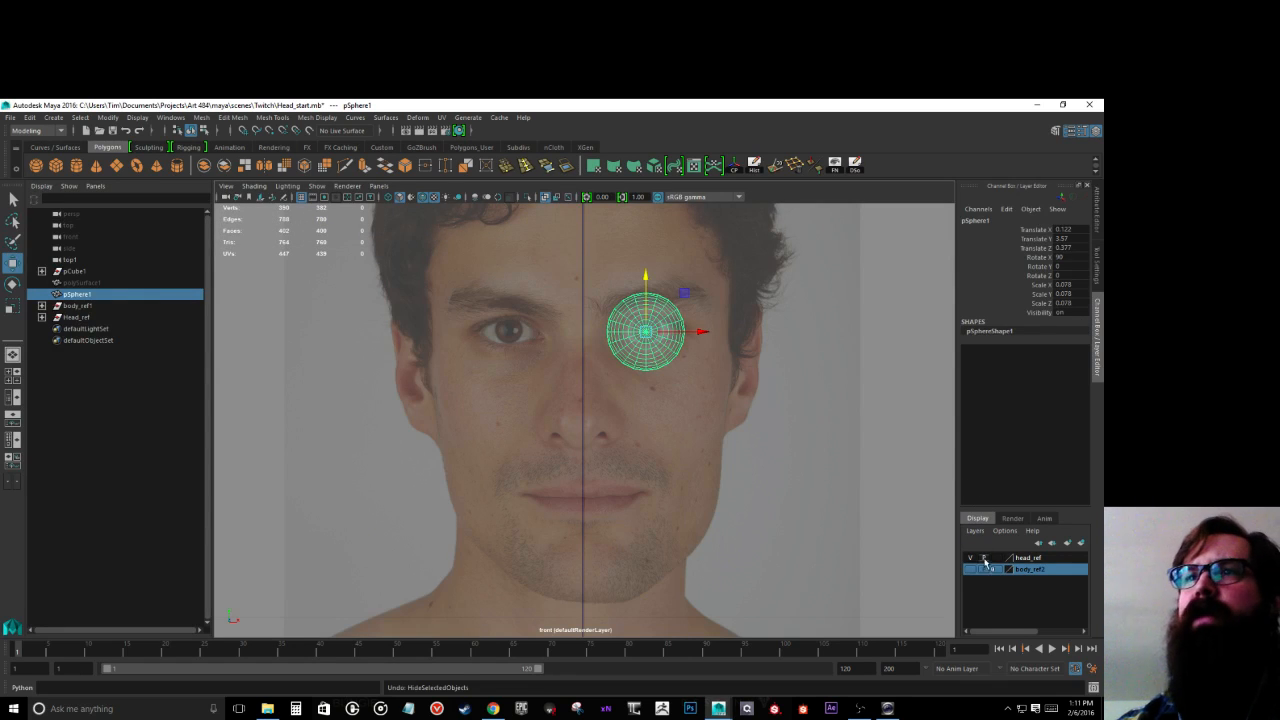
Step: Show the hidden polySurface1 mesh again and rename it body
left_click(72, 282)
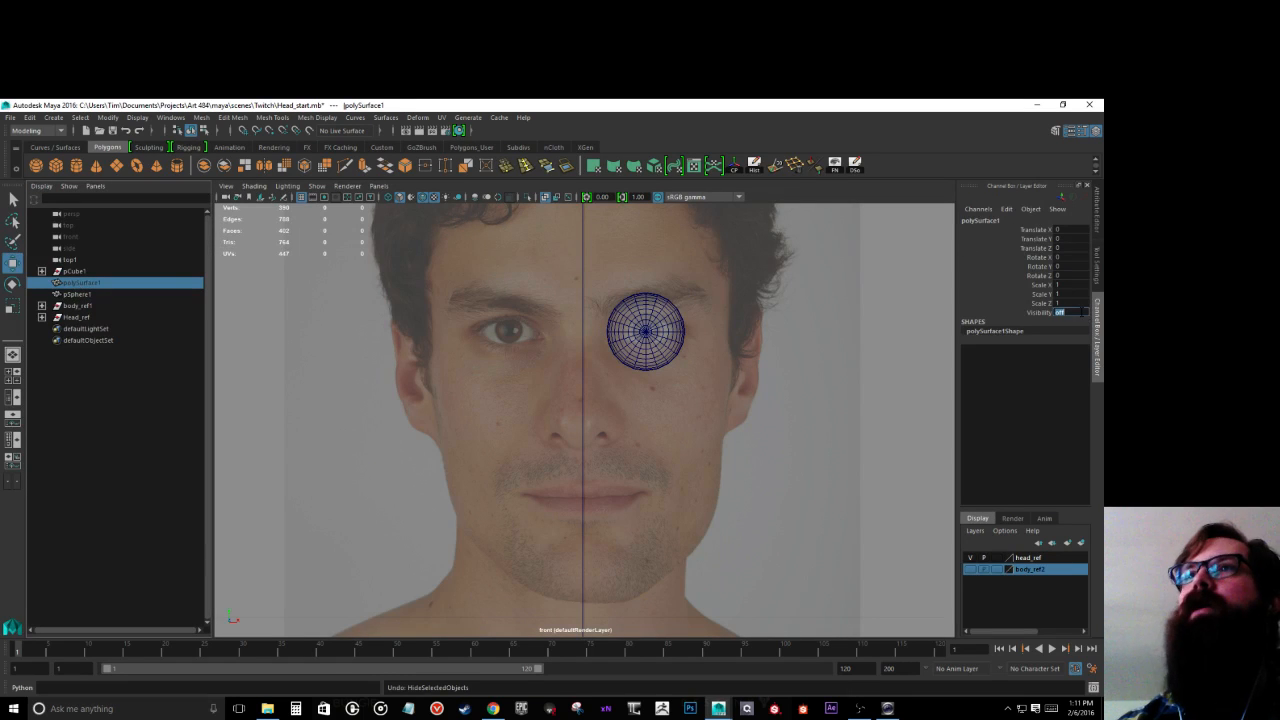
key("shift+h")
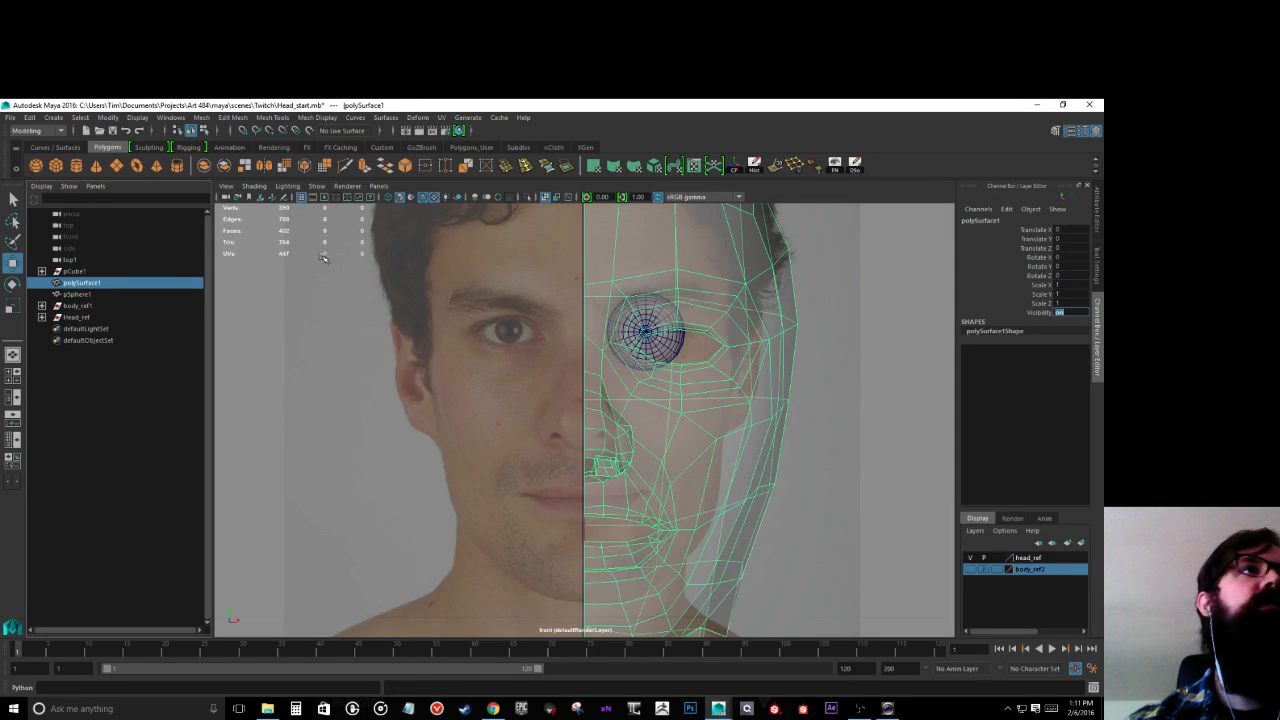
double_click(76, 283)
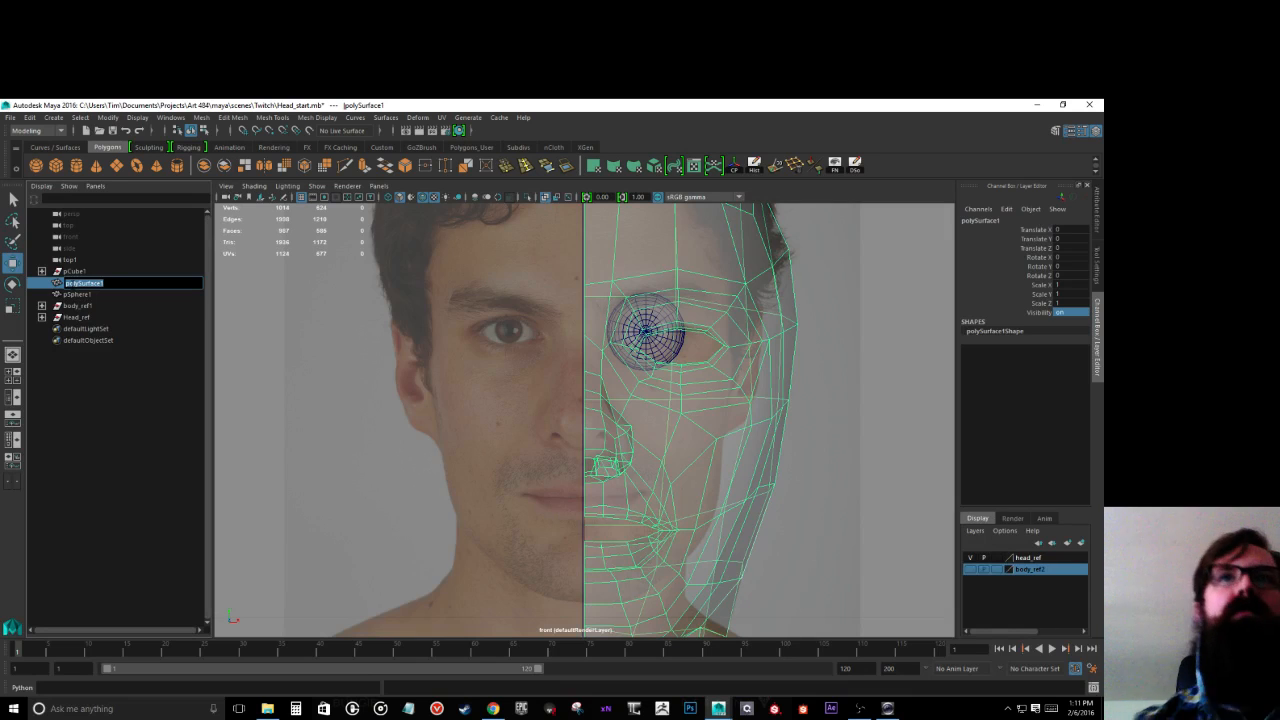
type("body")
key("Return")
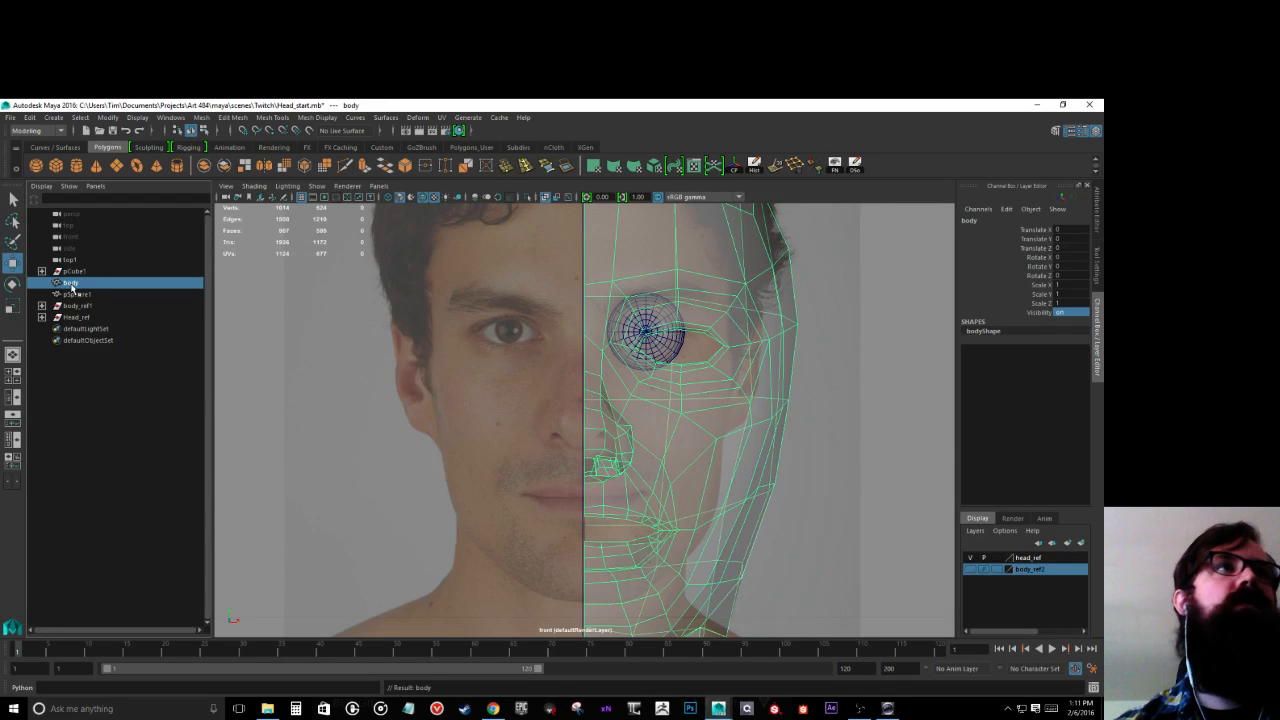
Step: Rename the pSphere1 sphere as eye
double_click(78, 294)
type("eye")
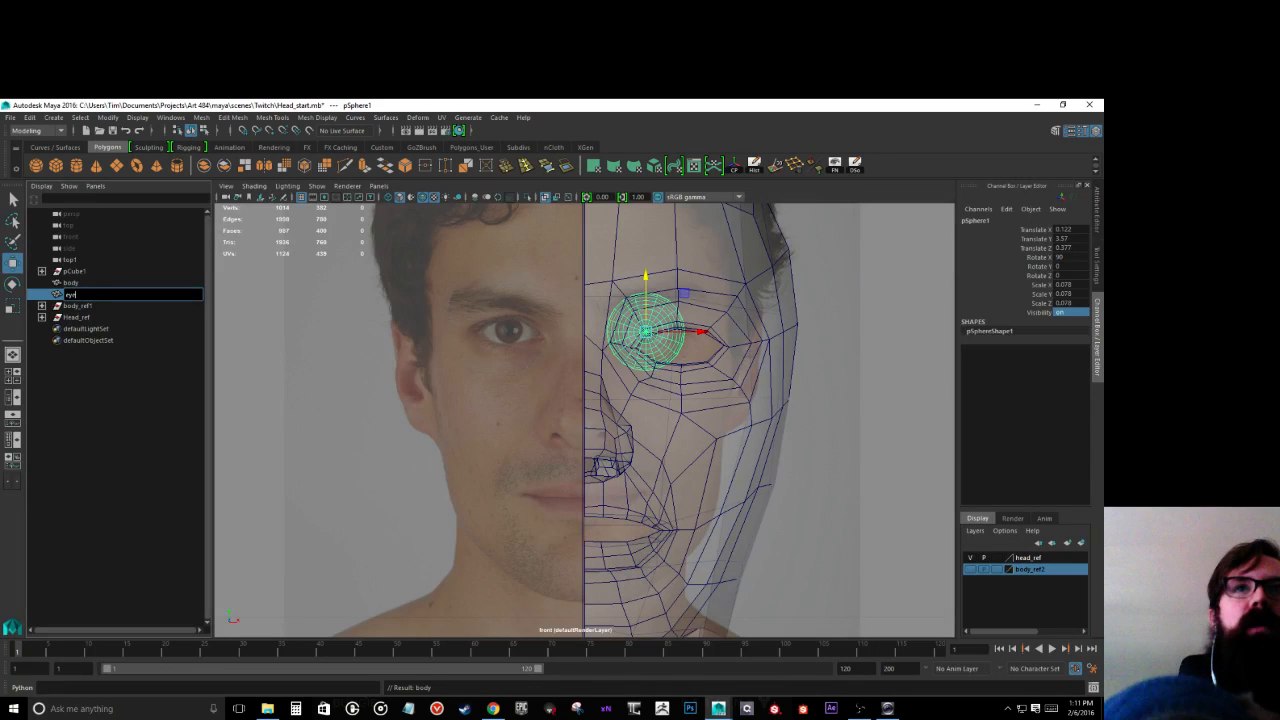
key("Return")
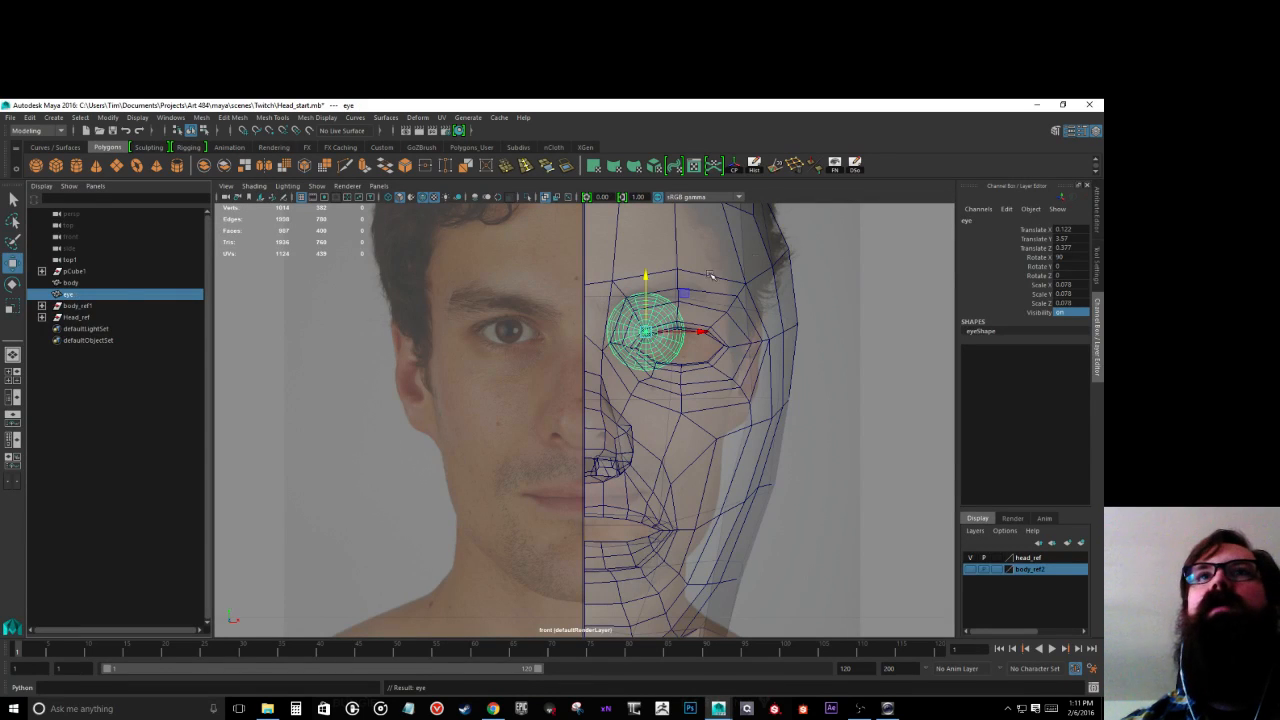
Step: Duplicate the eye sphere and set the copy's Translate X to -0.122 to place it over the opposite eye
left_click(760, 259)
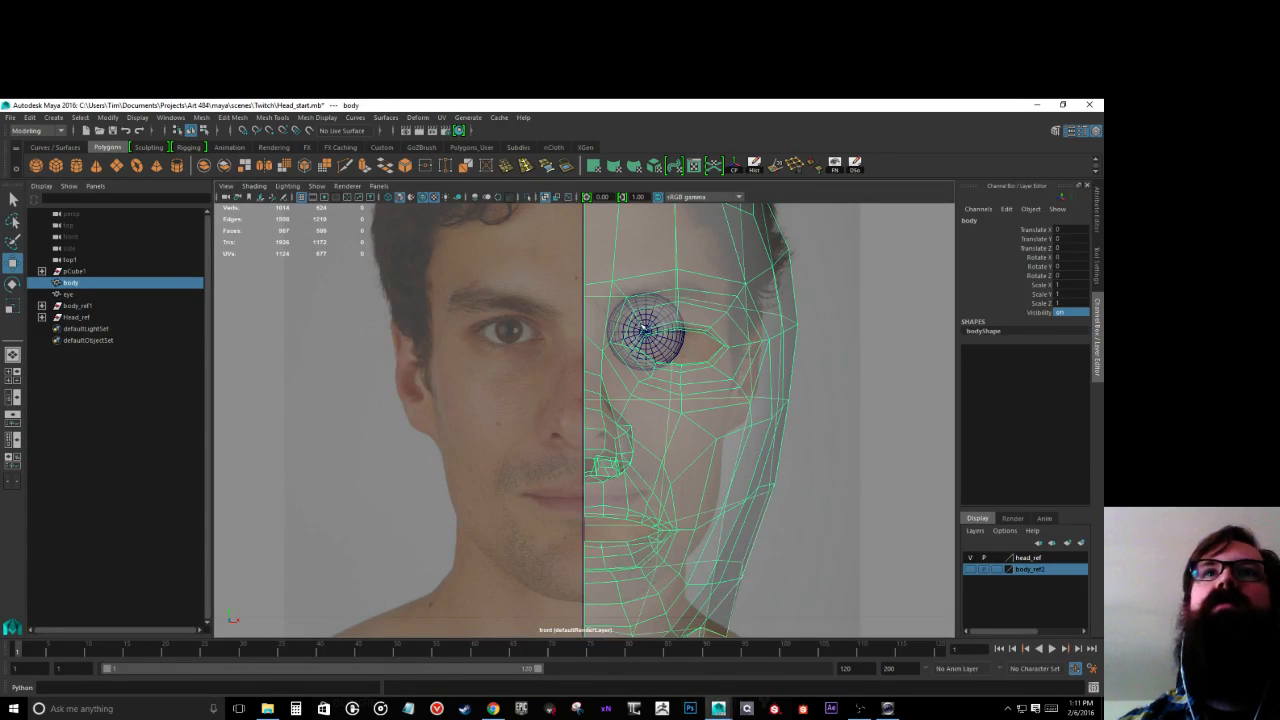
left_click(650, 339)
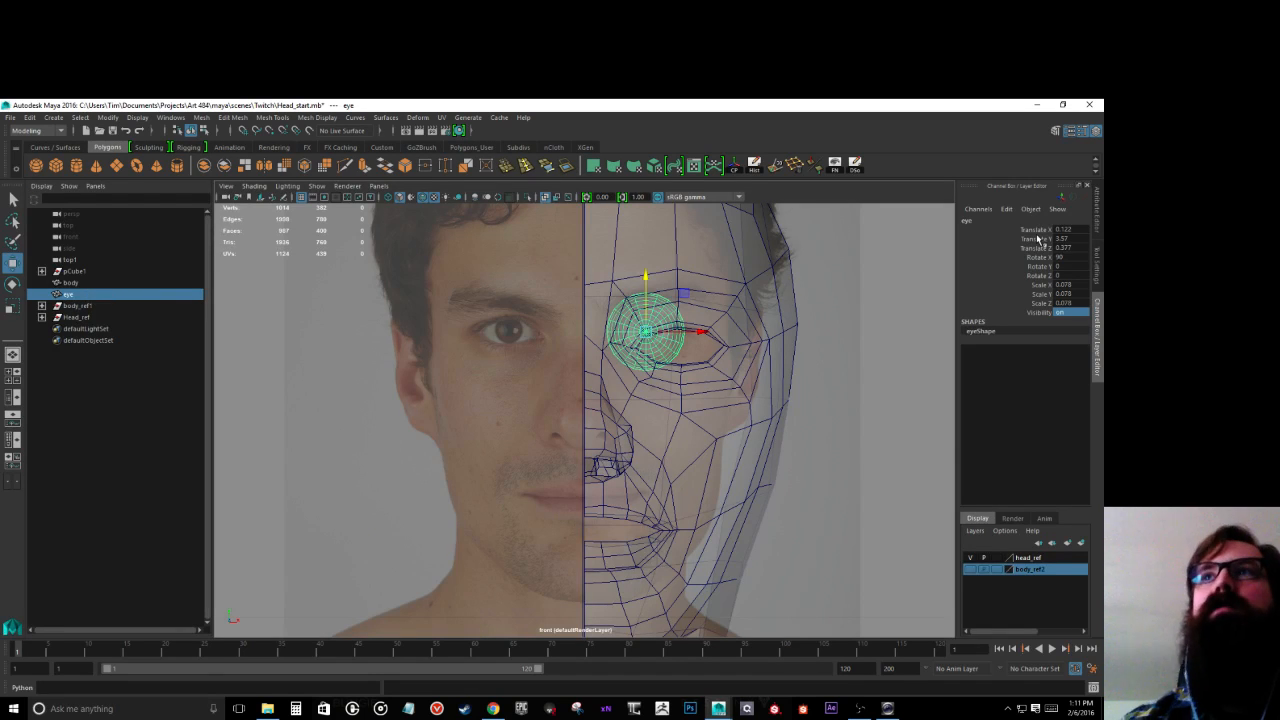
key("ctrl+d")
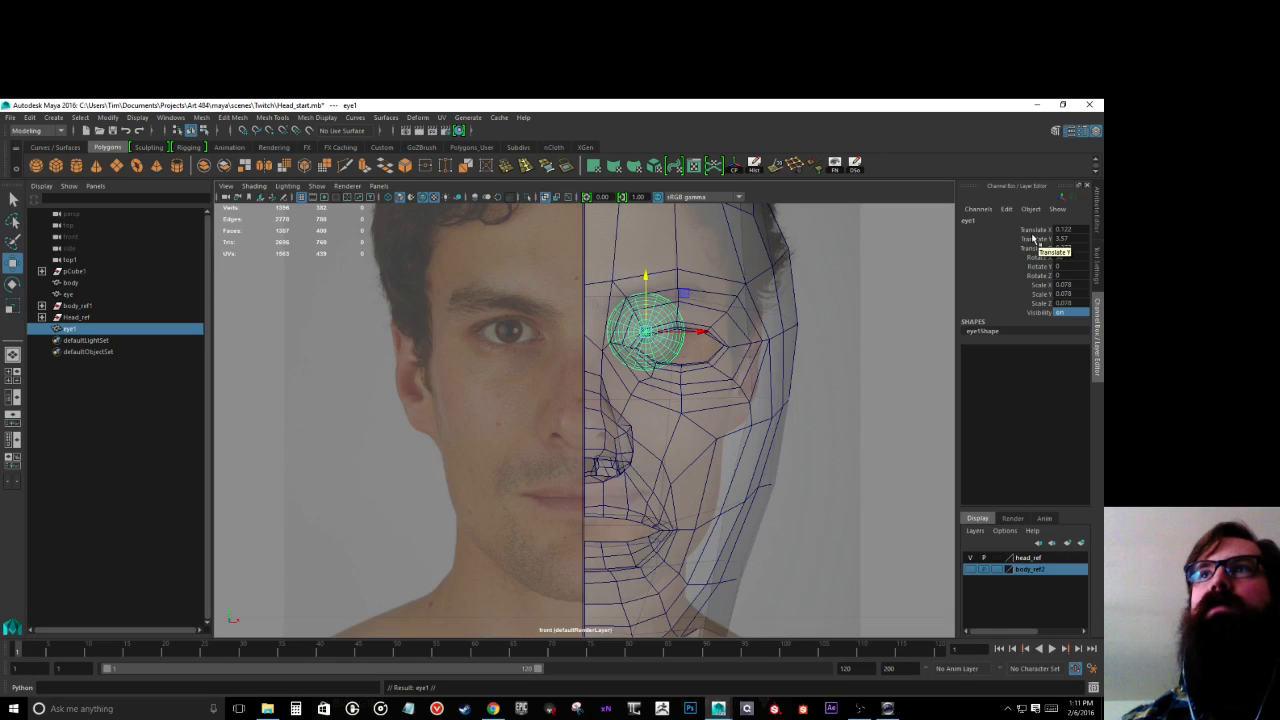
left_click_drag(632, 334, 708, 364)
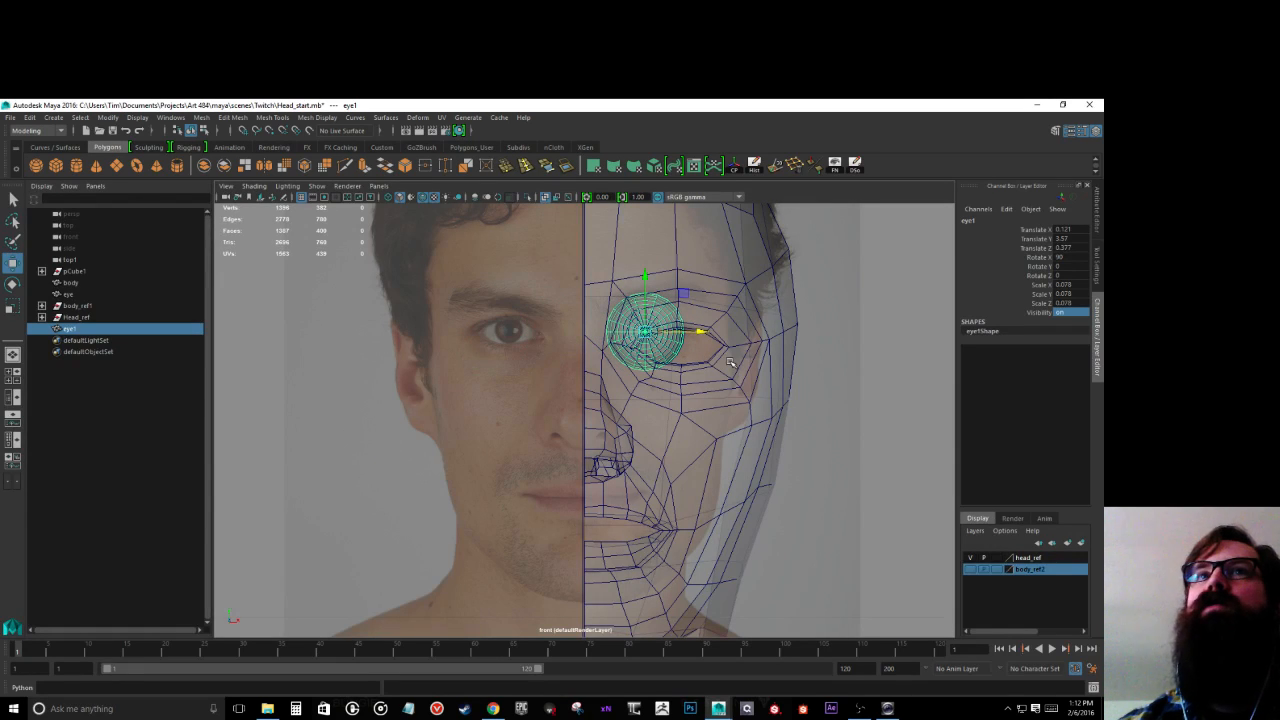
key("ctrl+z")
left_click(1065, 229)
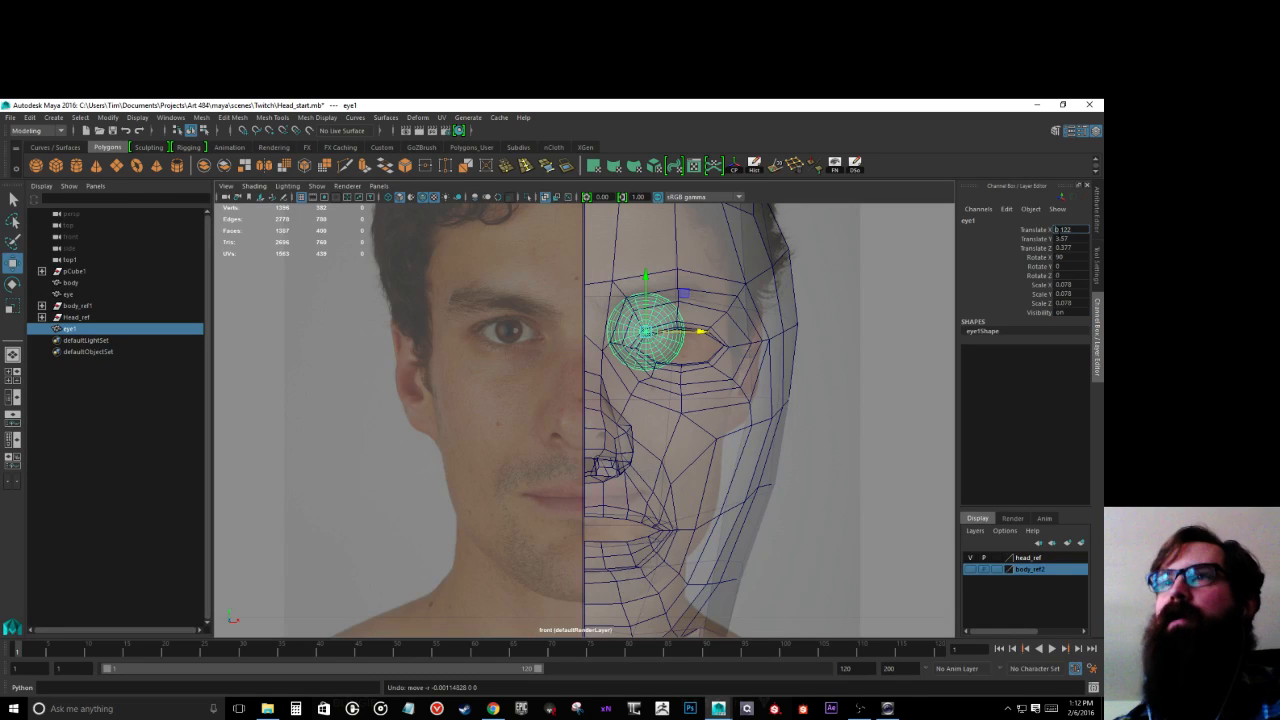
type("-")
key("Return")
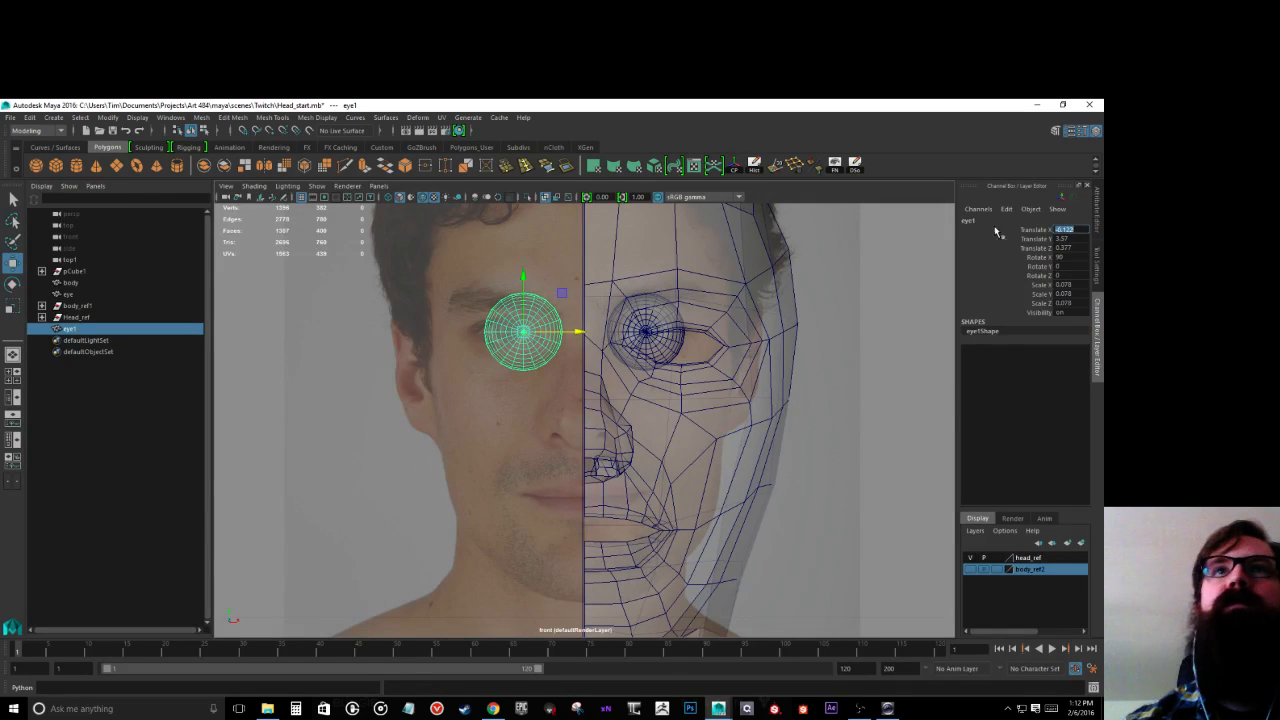
Step: Select all vertices along the centre line of the body mesh, from the head down to the crotch
left_click(721, 277)
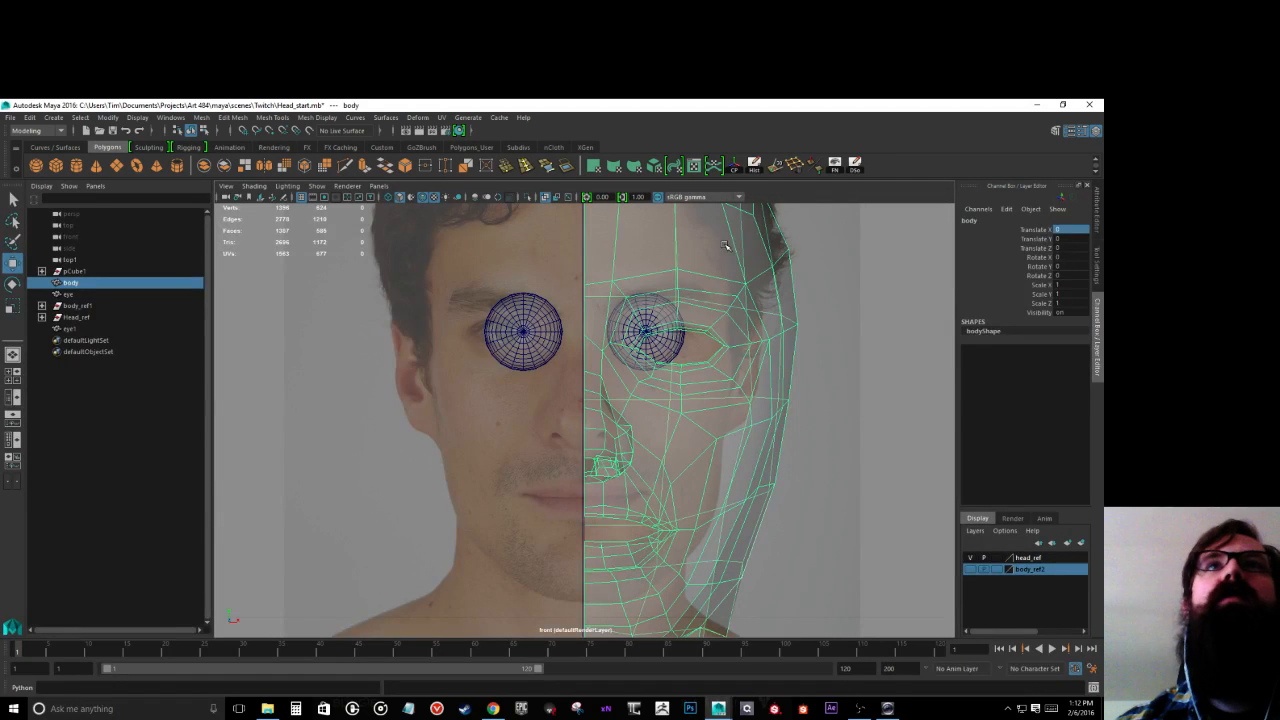
scroll(607, 283, "down", 8)
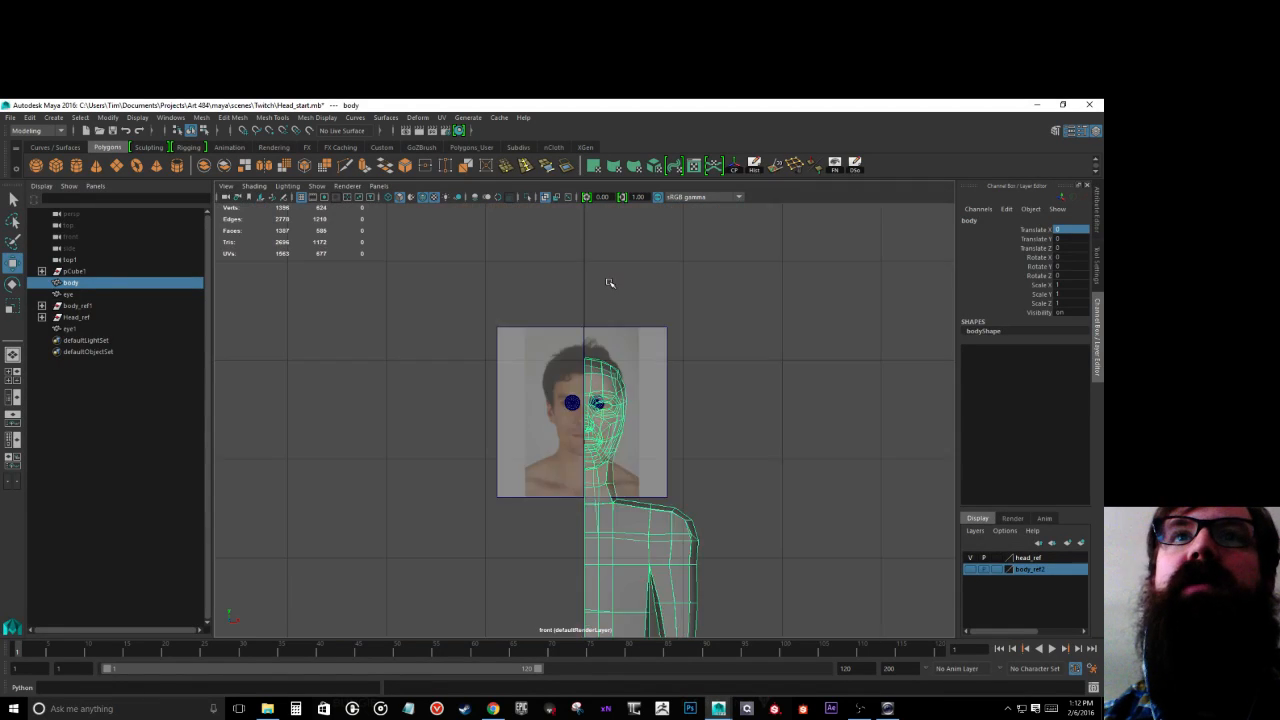
scroll(607, 283, "up", 3)
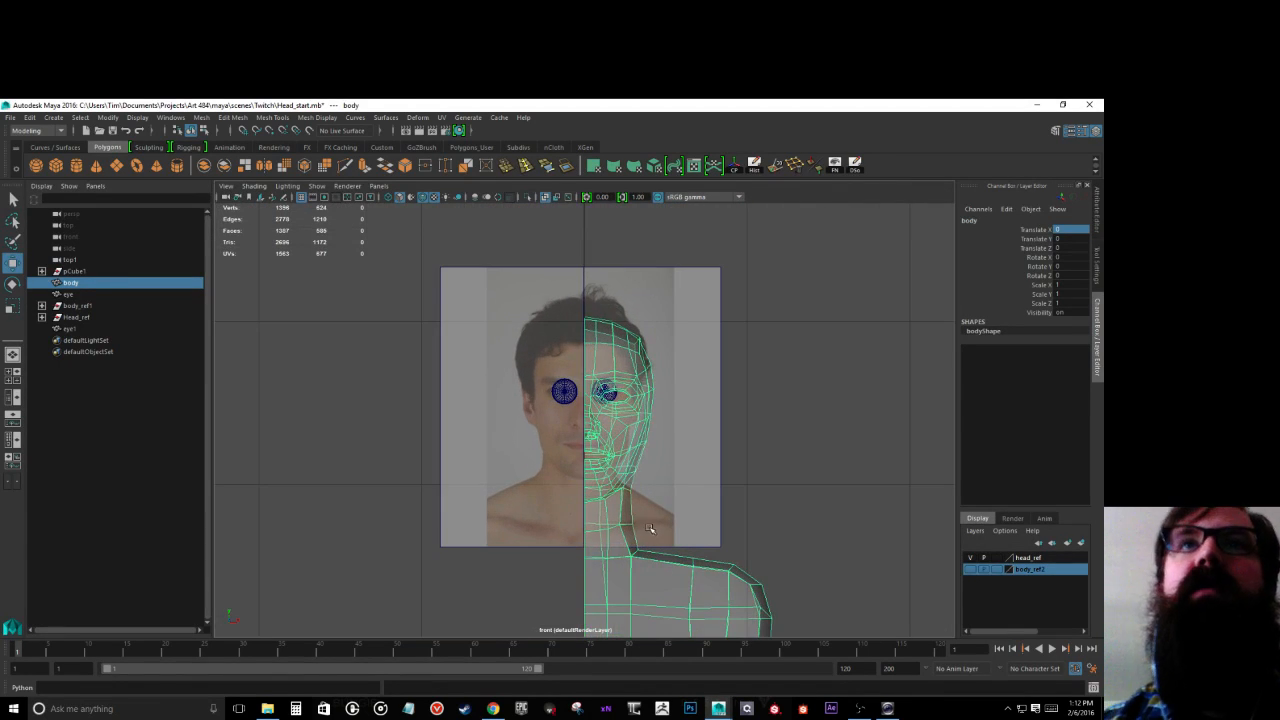
right_click_drag(603, 389, 590, 470)
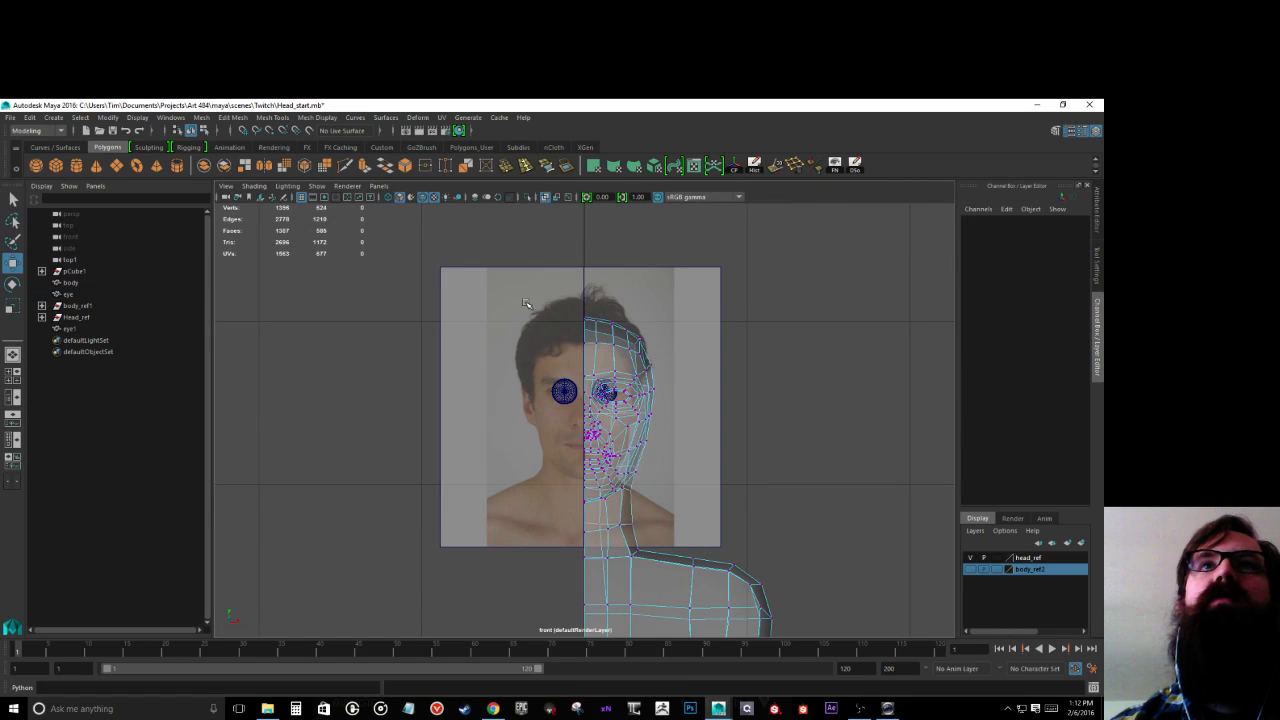
left_click_drag(525, 292, 587, 550)
middle_click_drag(587, 550, 578, 385, "alt")
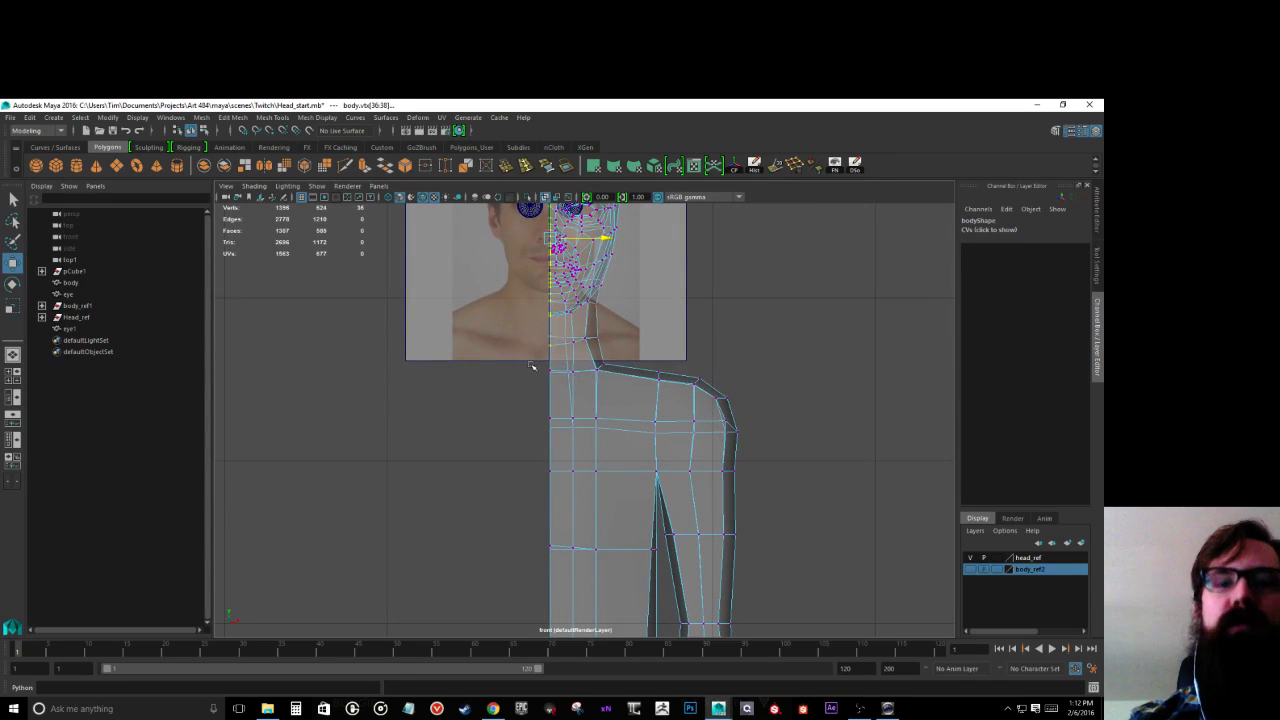
left_click_drag(537, 362, 550, 706)
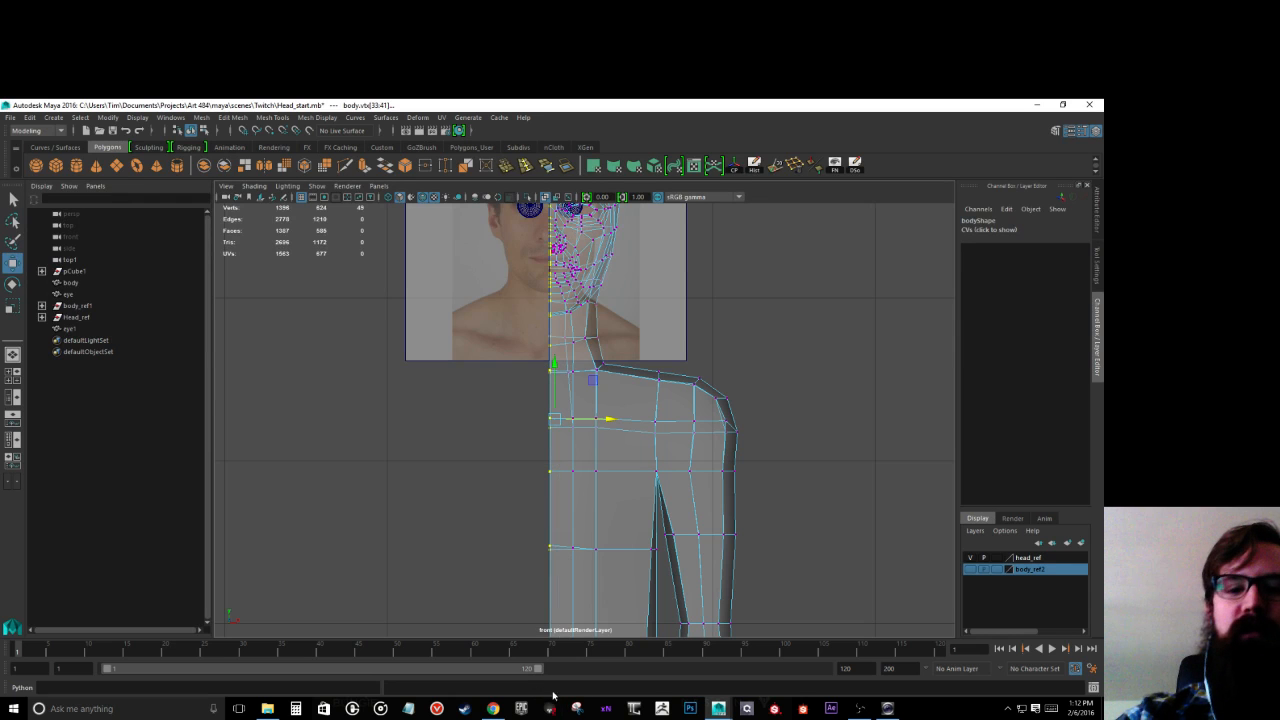
middle_click_drag(541, 481, 504, 190, "alt")
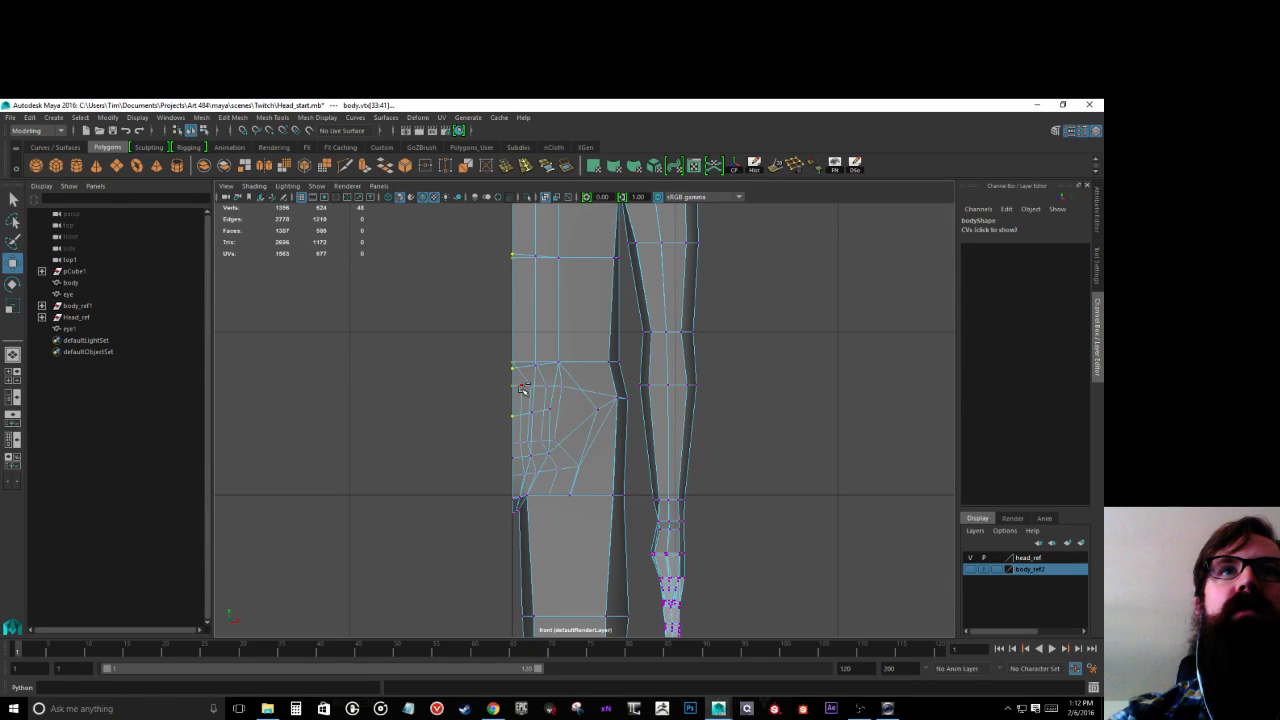
left_click_drag(488, 438, 513, 538)
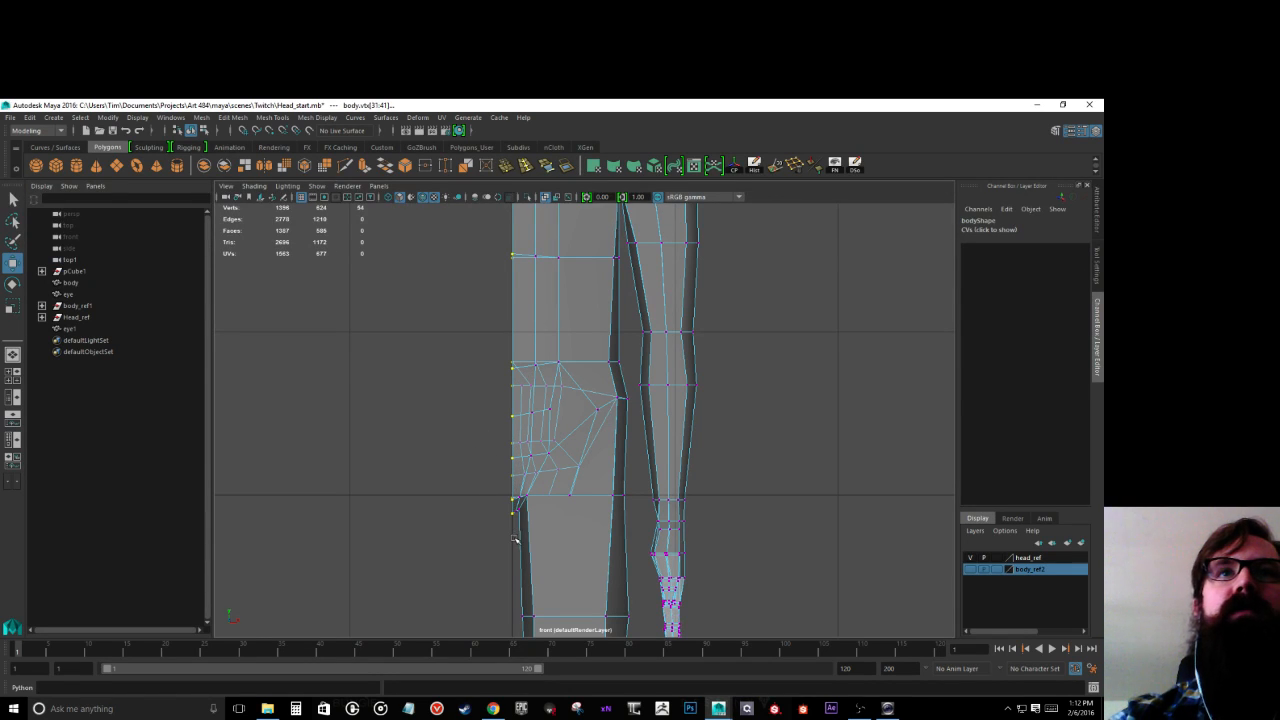
Step: Scale the selected centre-line vertices of the body mesh flat along the X axis
key("r")
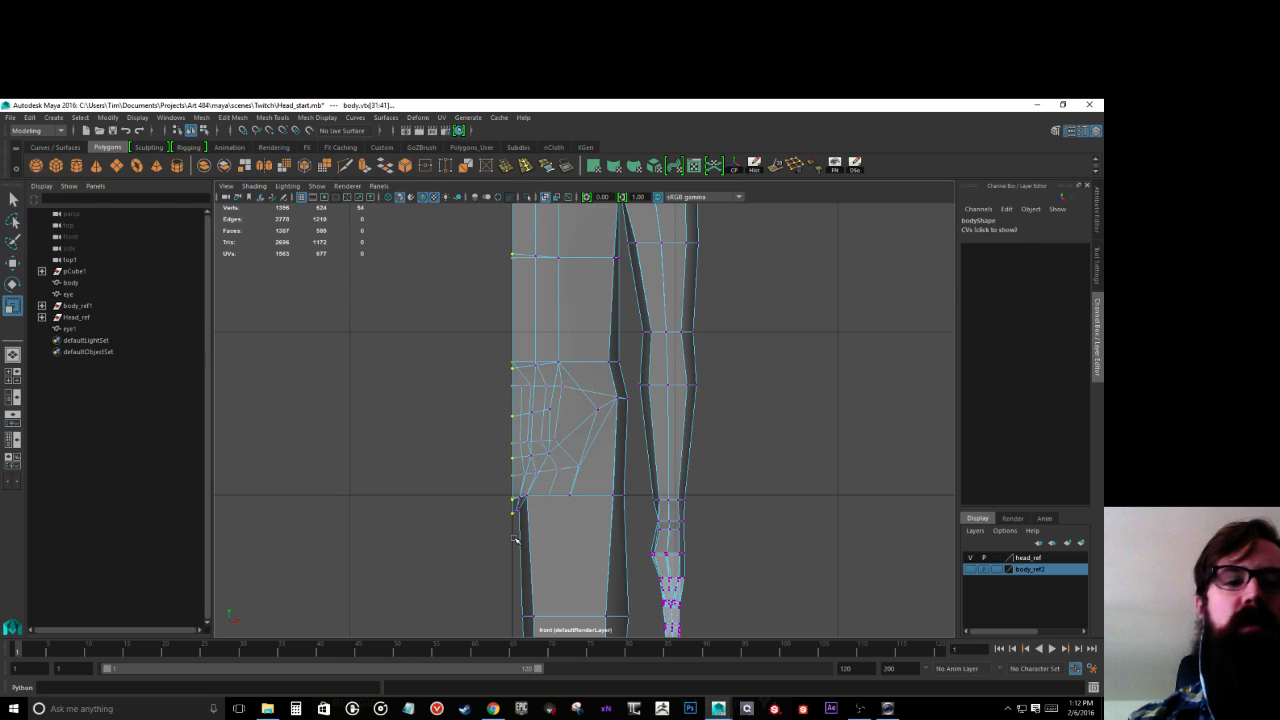
key("f")
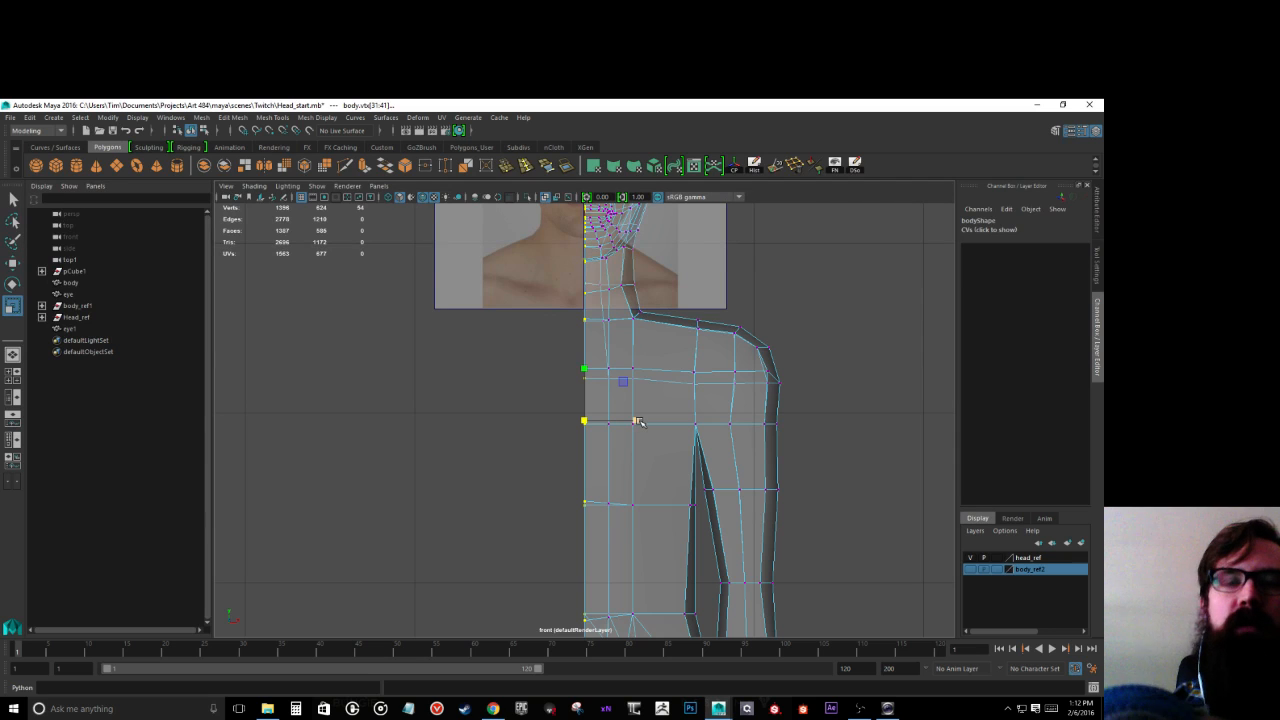
left_click_drag(635, 422, 508, 422)
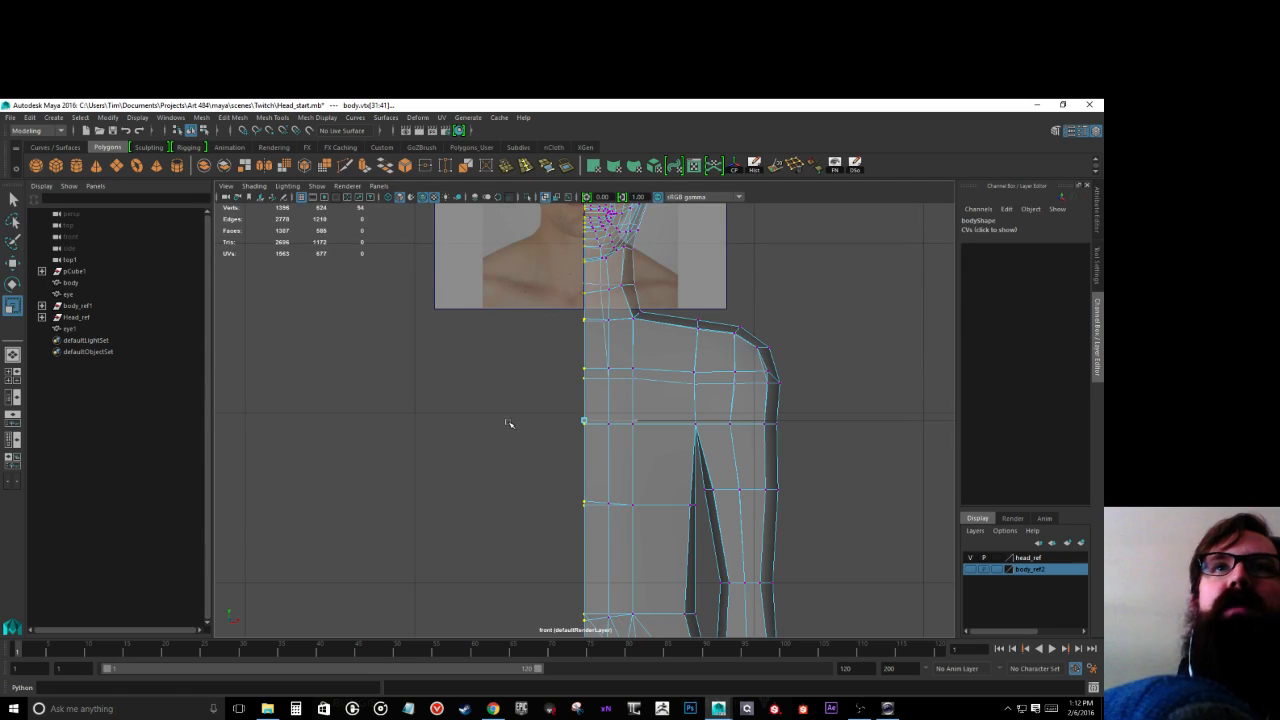
left_click_drag(491, 425, 491, 424)
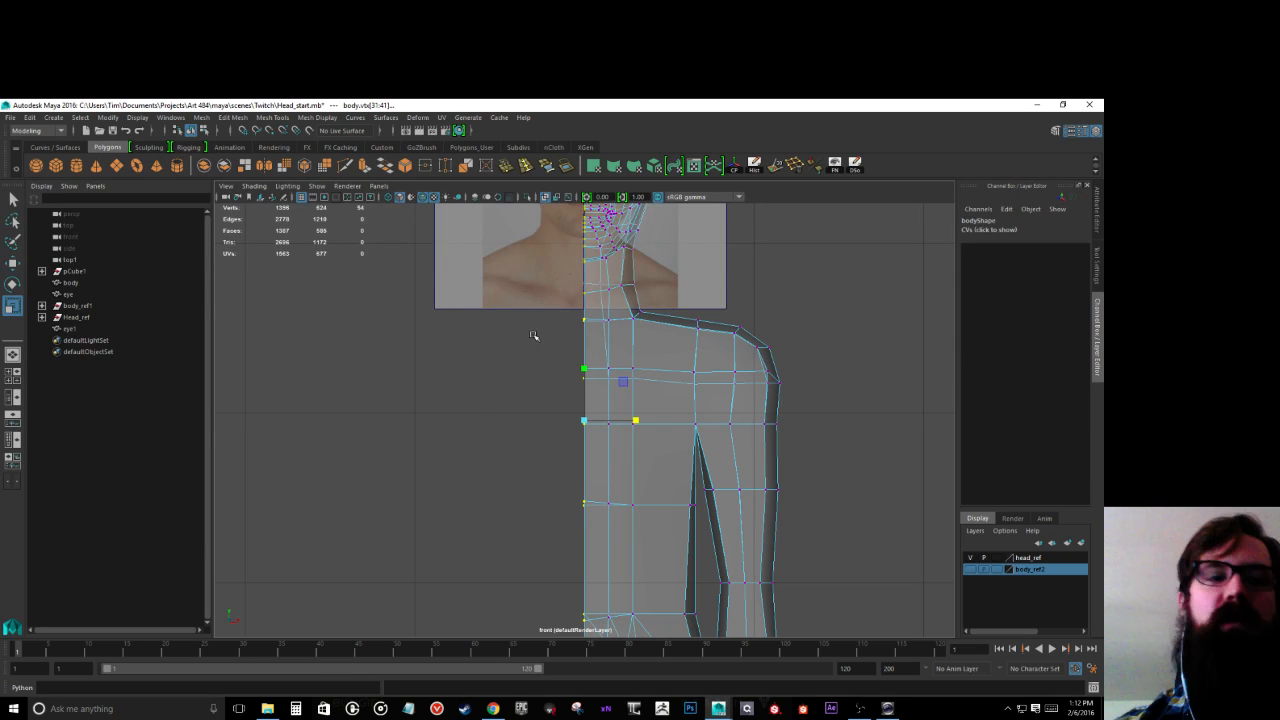
Step: Snap the selected centre-line vertices of the body mesh to the grid's centre line along the X axis
key("w")
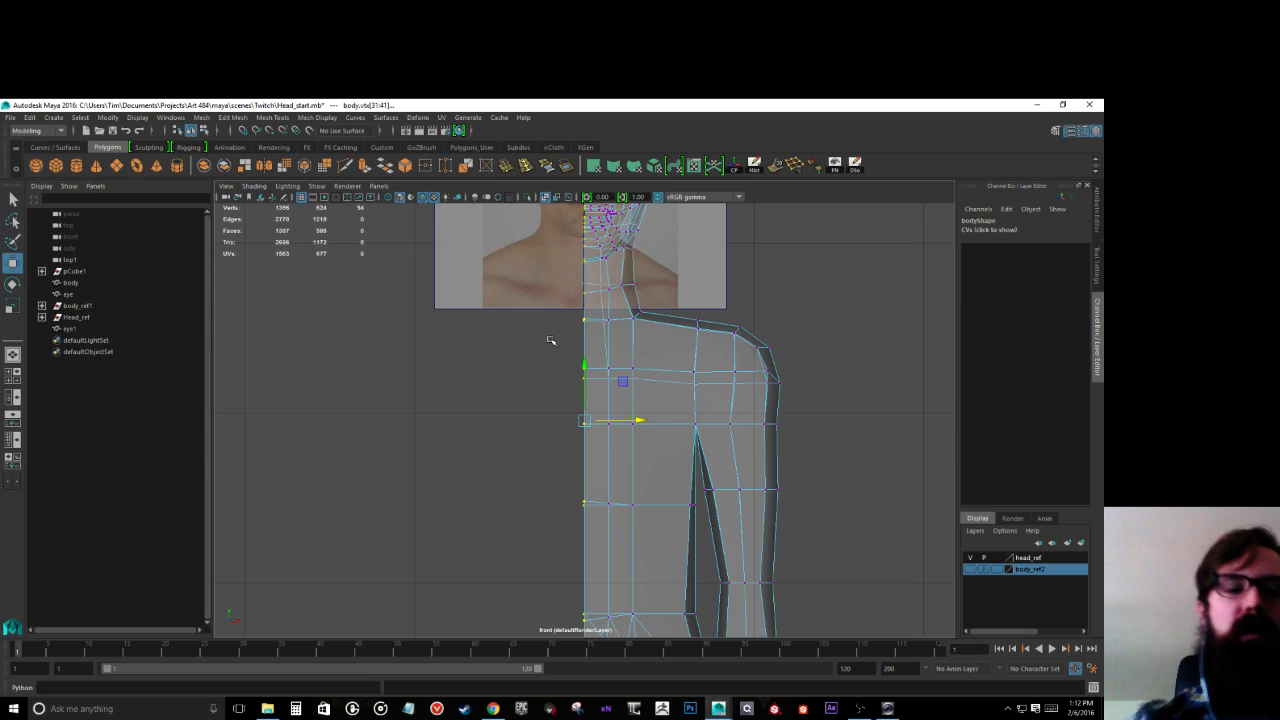
key("x")
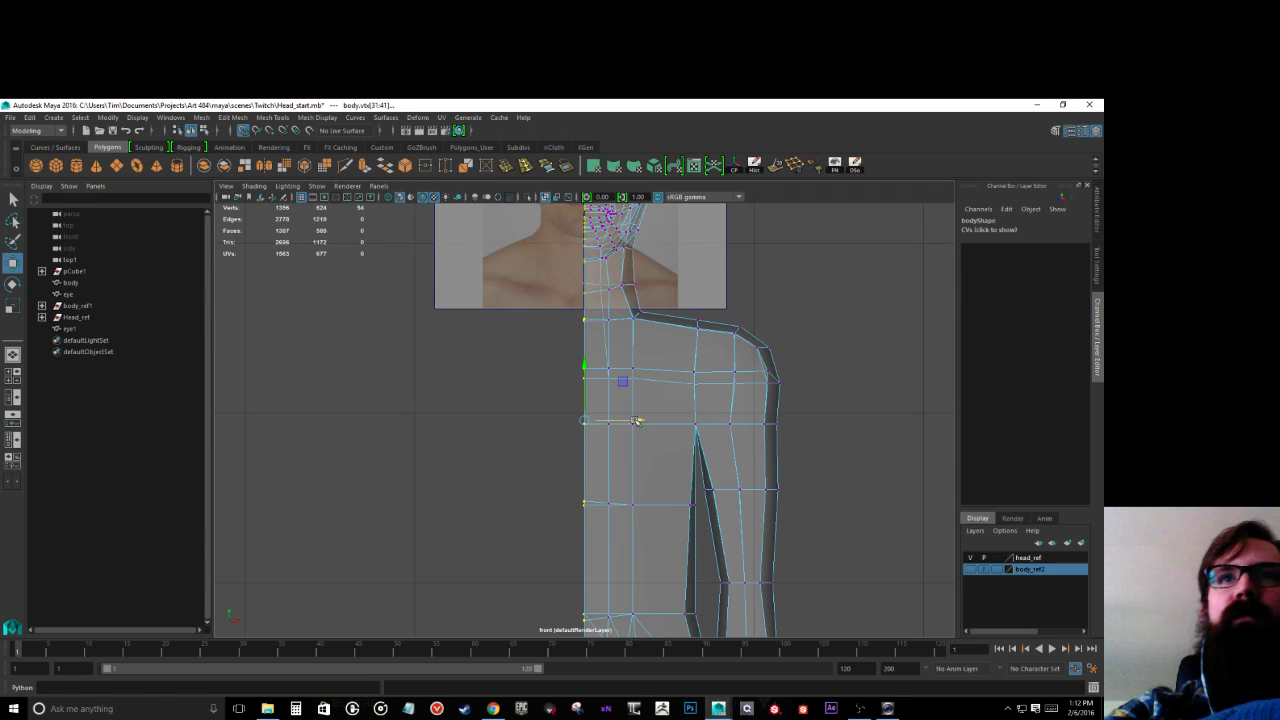
left_click_drag(638, 425, 604, 466)
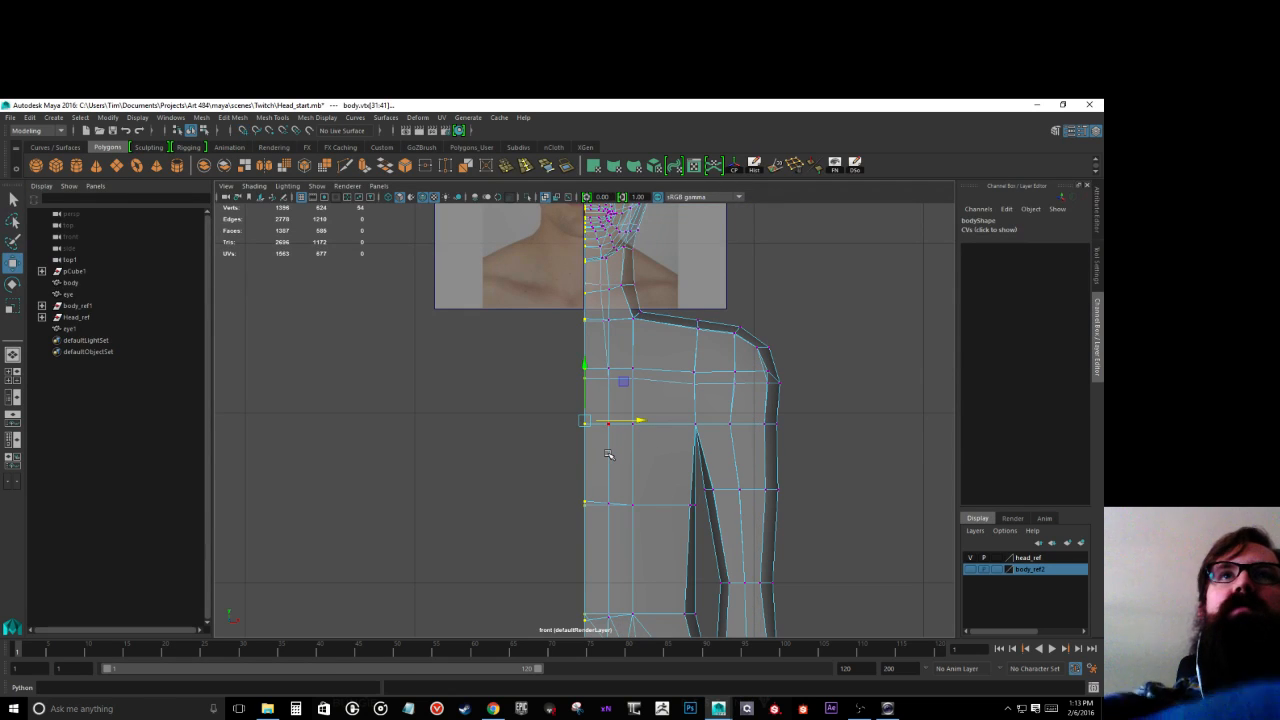
Step: Mirror the body mesh with Duplicate Special as an instance, using Scale X -1 and grouping it under a new group
right_click_drag(652, 372, 697, 352)
left_click(679, 363)
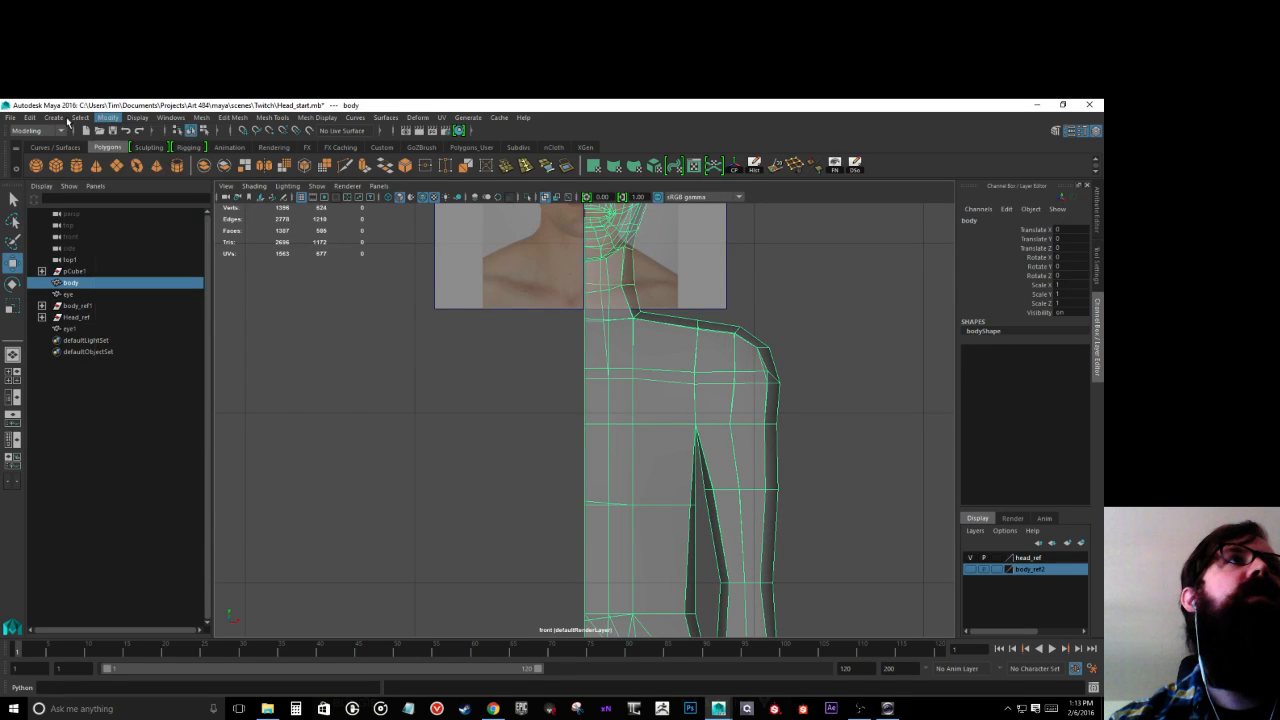
left_click(28, 118)
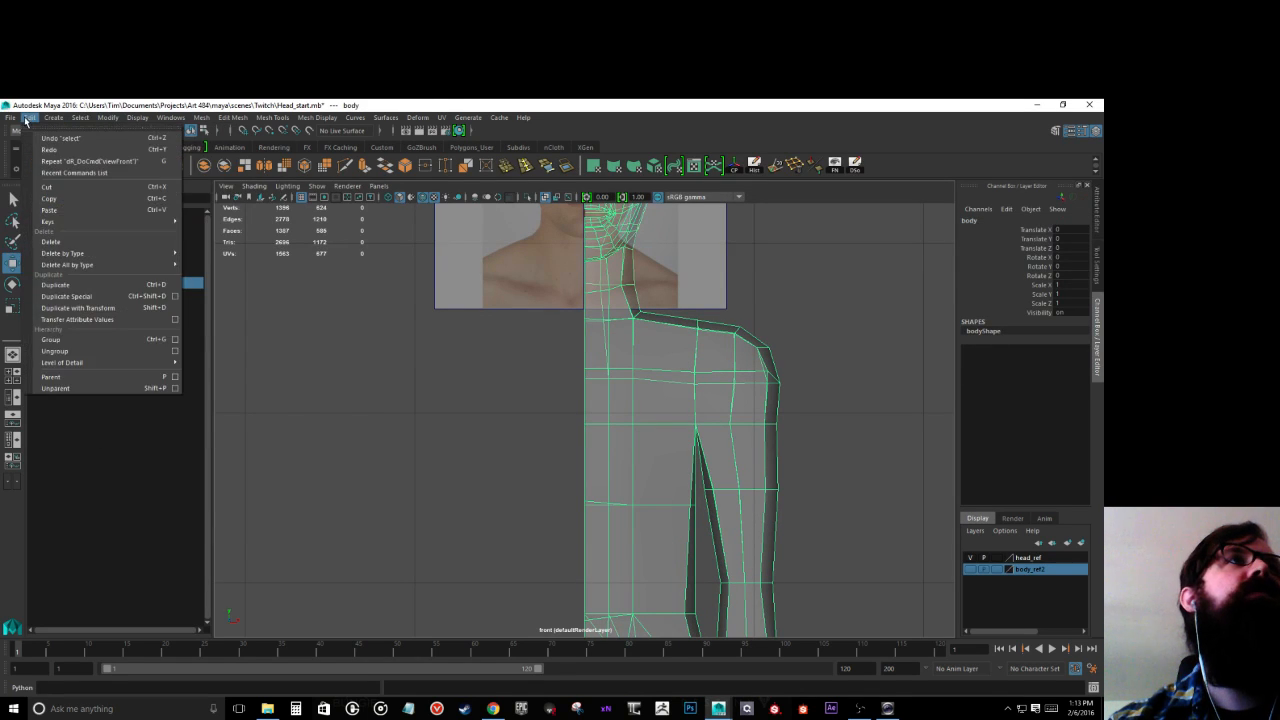
left_click(175, 299)
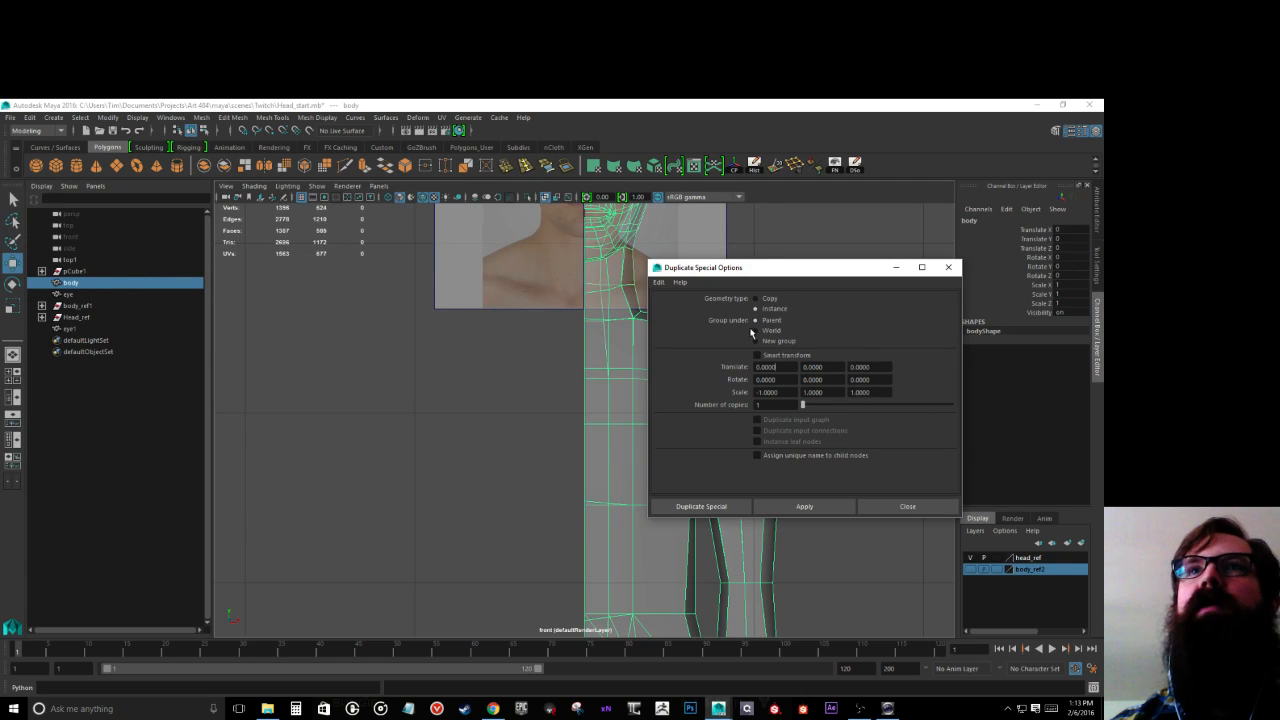
left_click(769, 340)
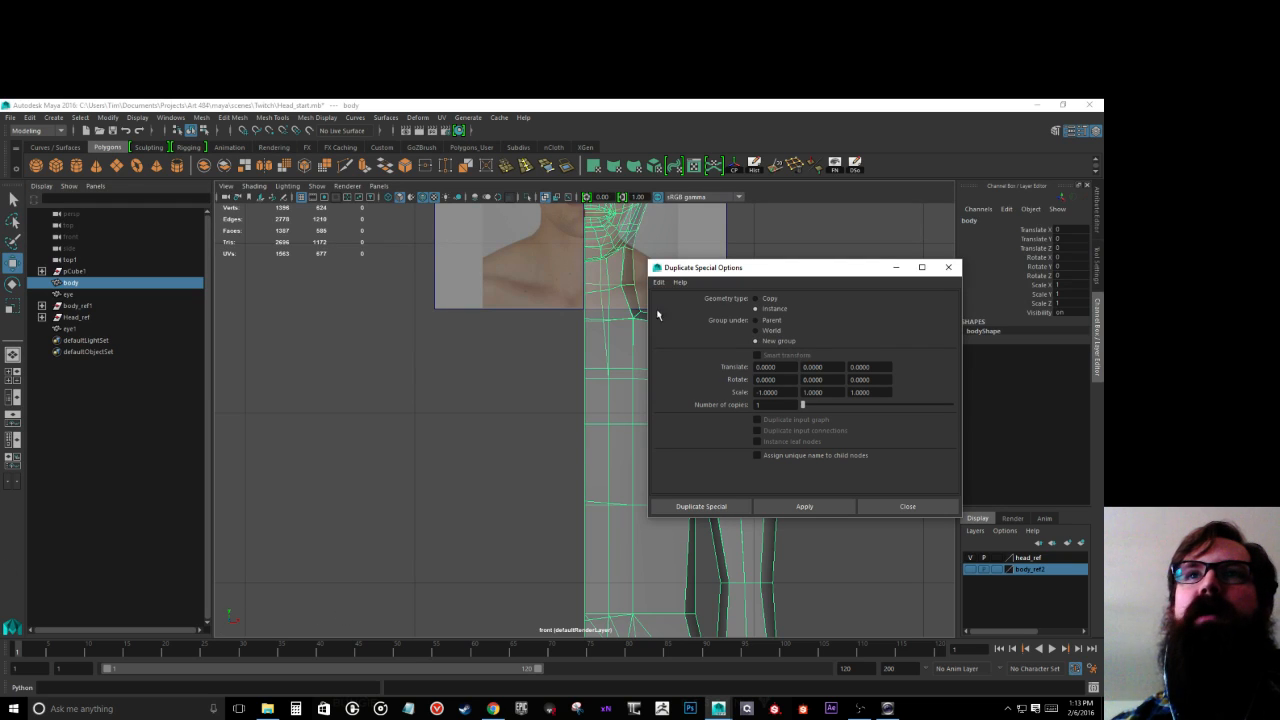
double_click(789, 396)
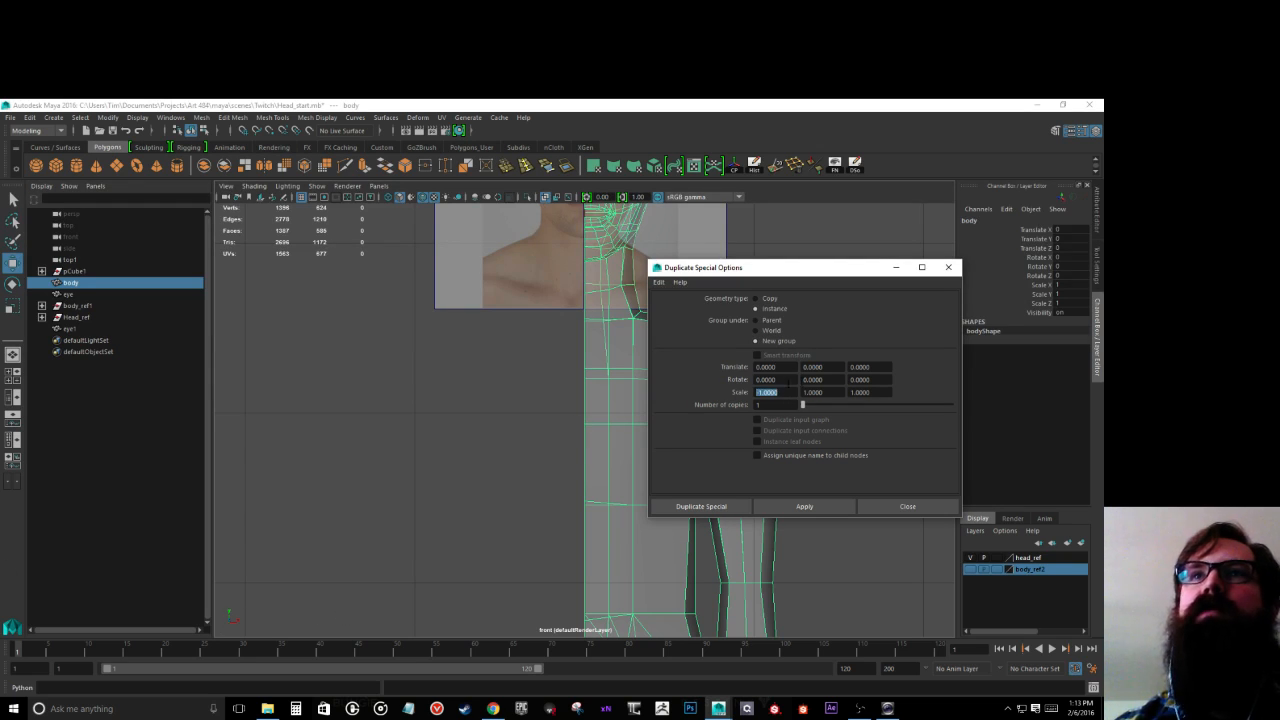
left_click(701, 506)
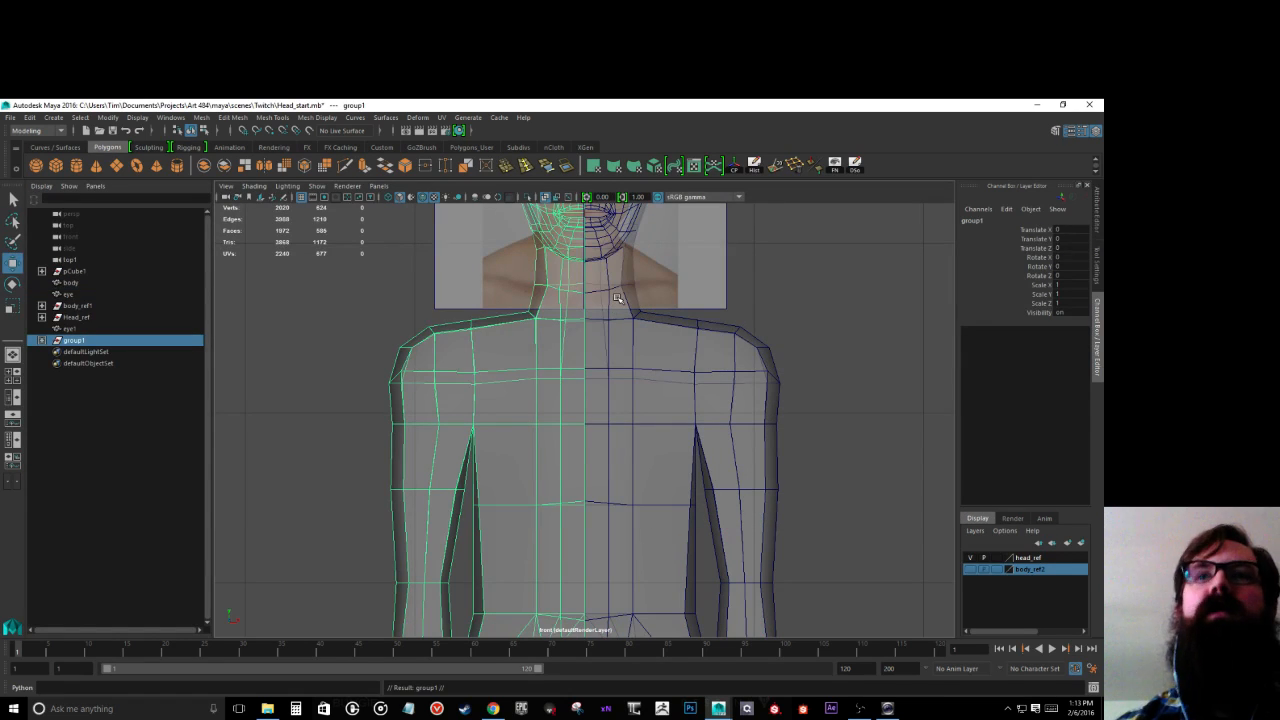
Step: Hide both halves of the body mesh so only the eye spheres remain over the head reference
middle_click_drag(540, 374, 591, 660, "alt")
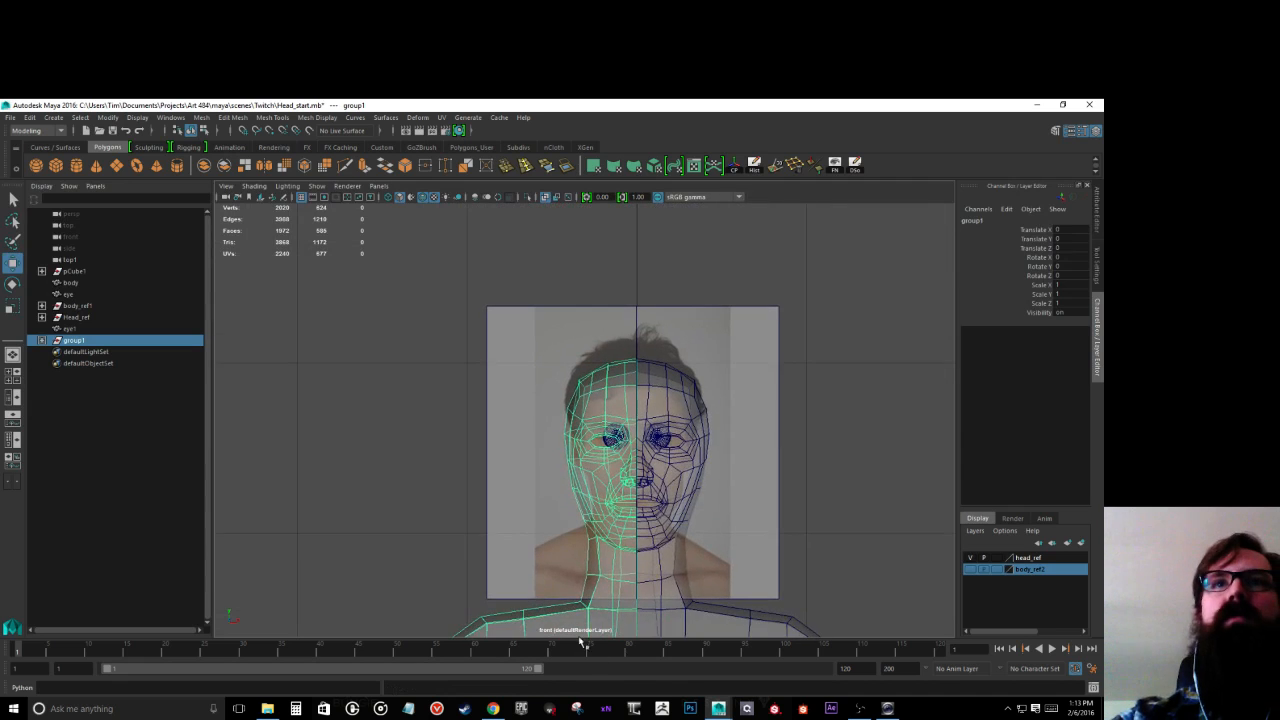
scroll(785, 418, "up", 3)
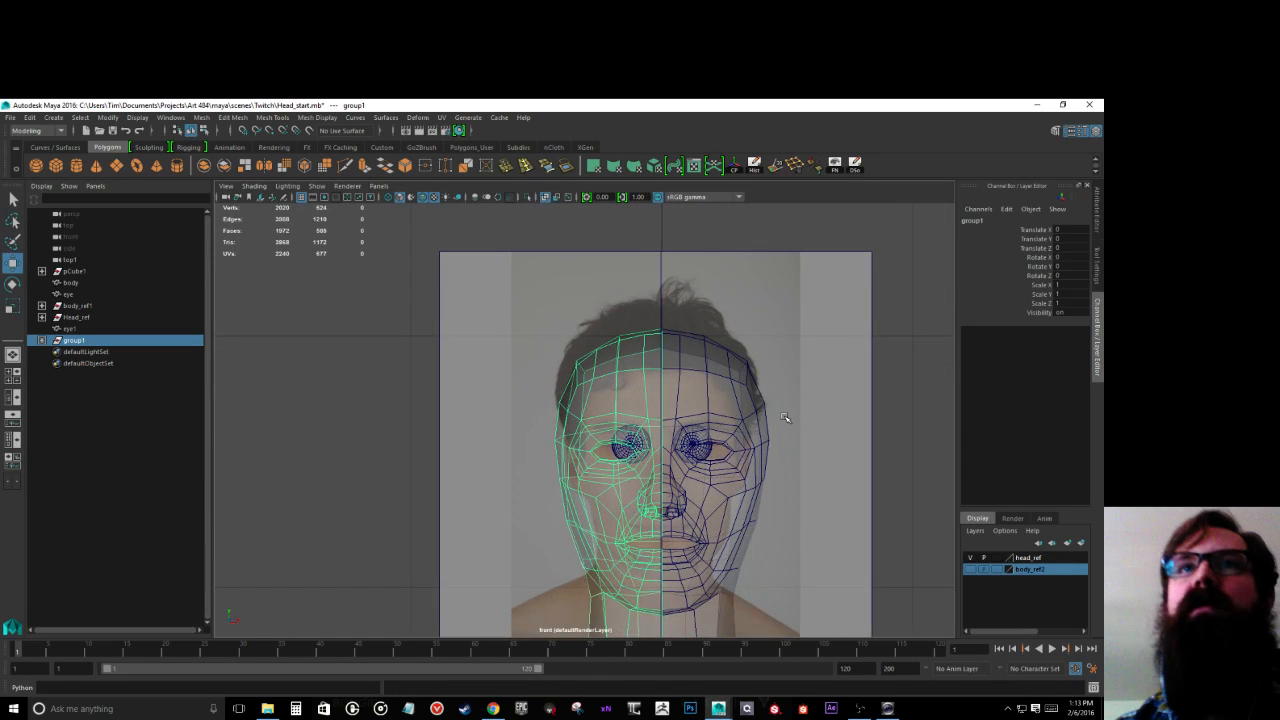
scroll(785, 418, "up", 1)
left_click(755, 402)
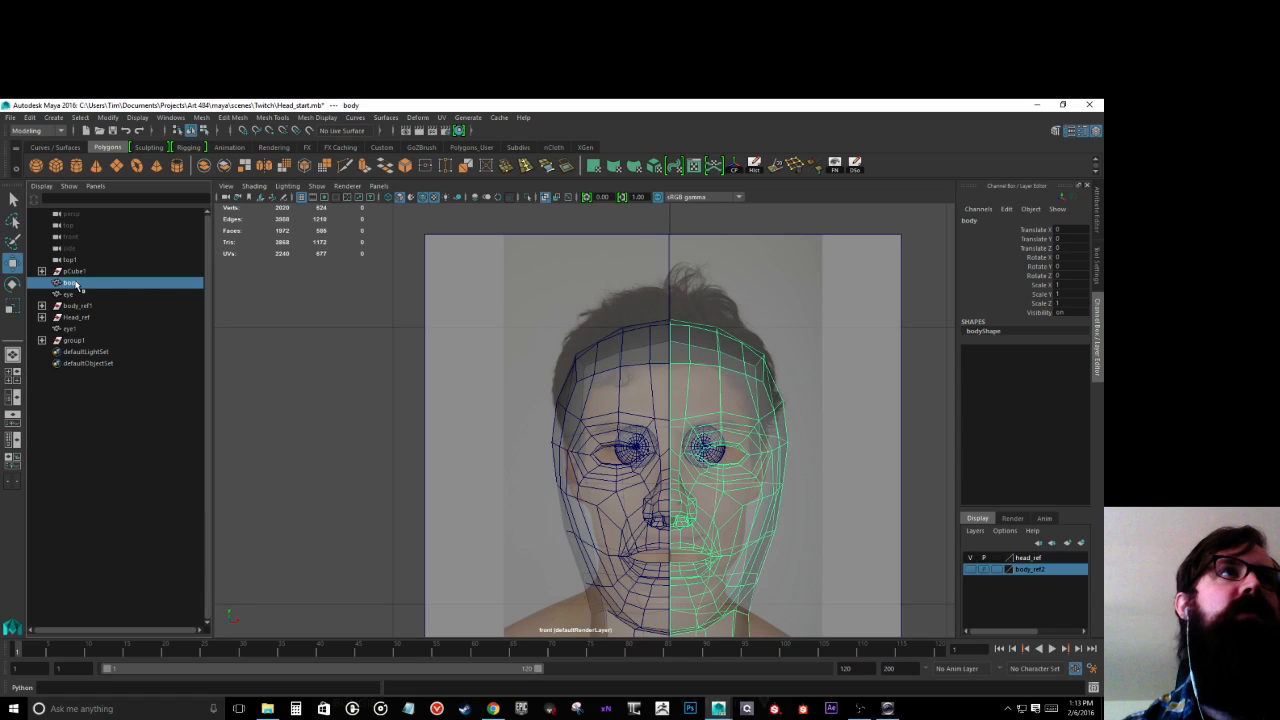
key("ctrl+h")
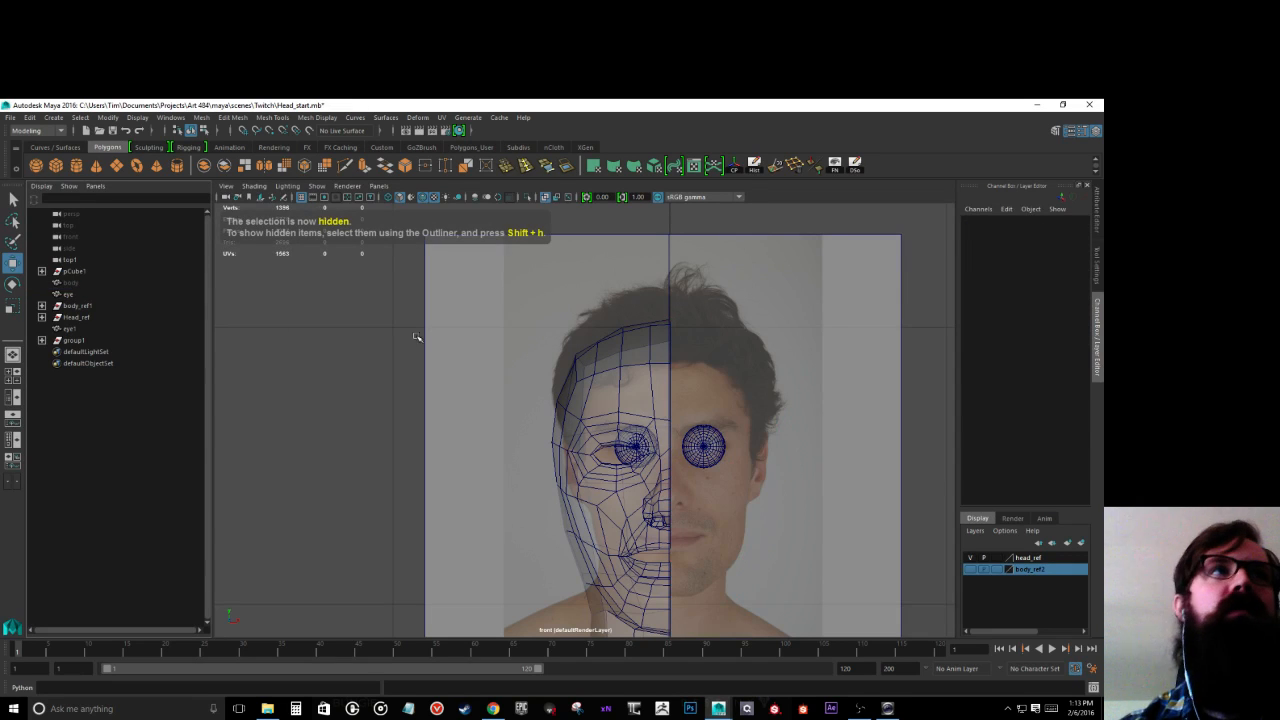
left_click(624, 357)
key("ctrl+h")
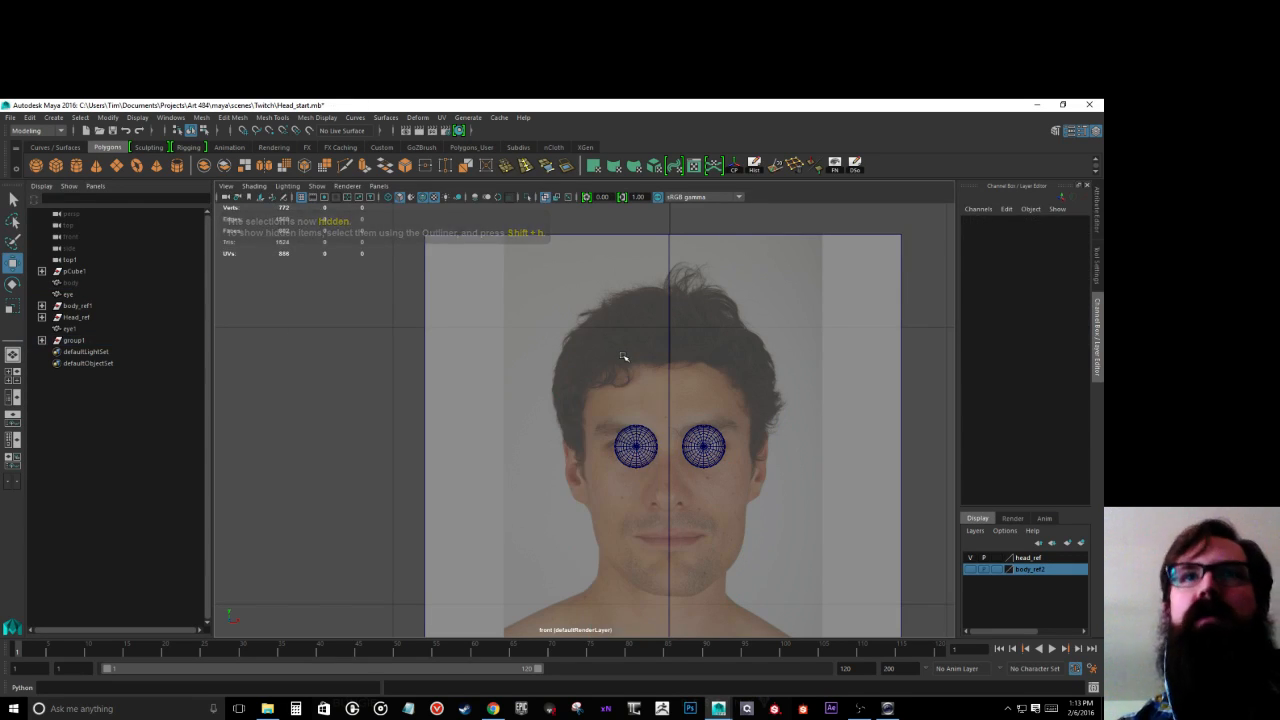
Step: Set the Translate X of the eye1 sphere to -0.13
scroll(686, 409, "up", 4)
left_click(752, 418)
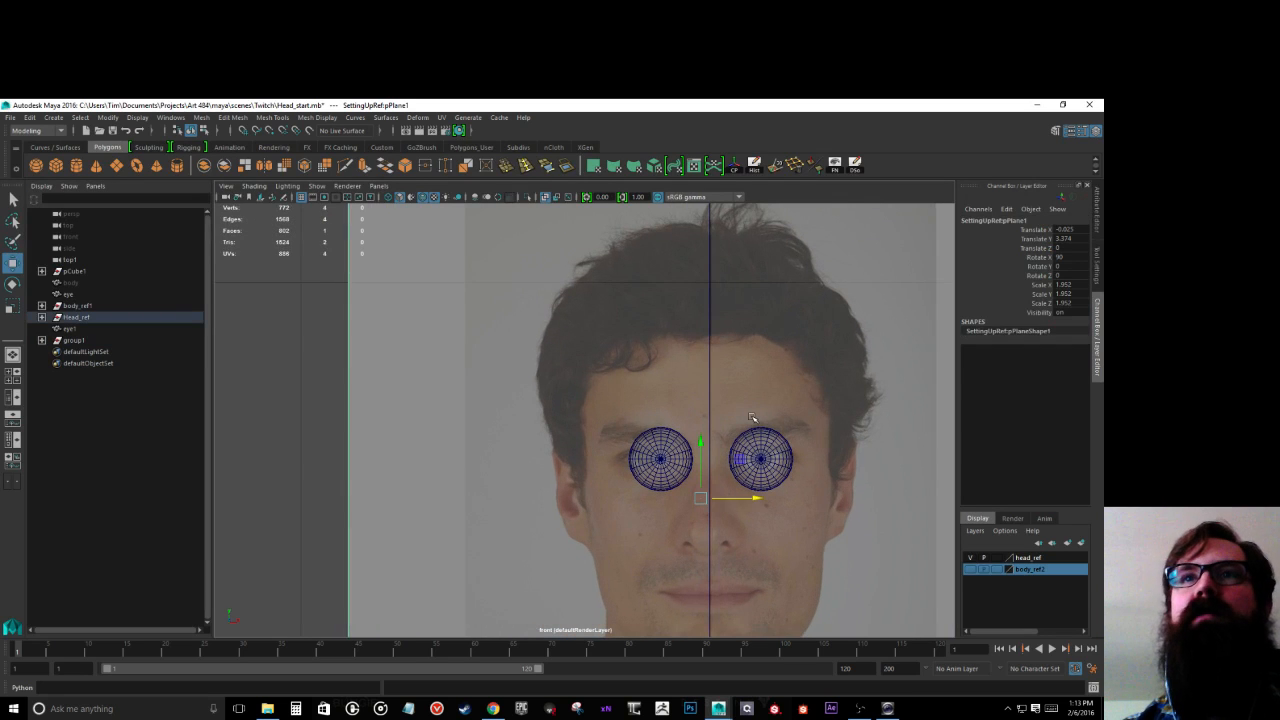
left_click(676, 471)
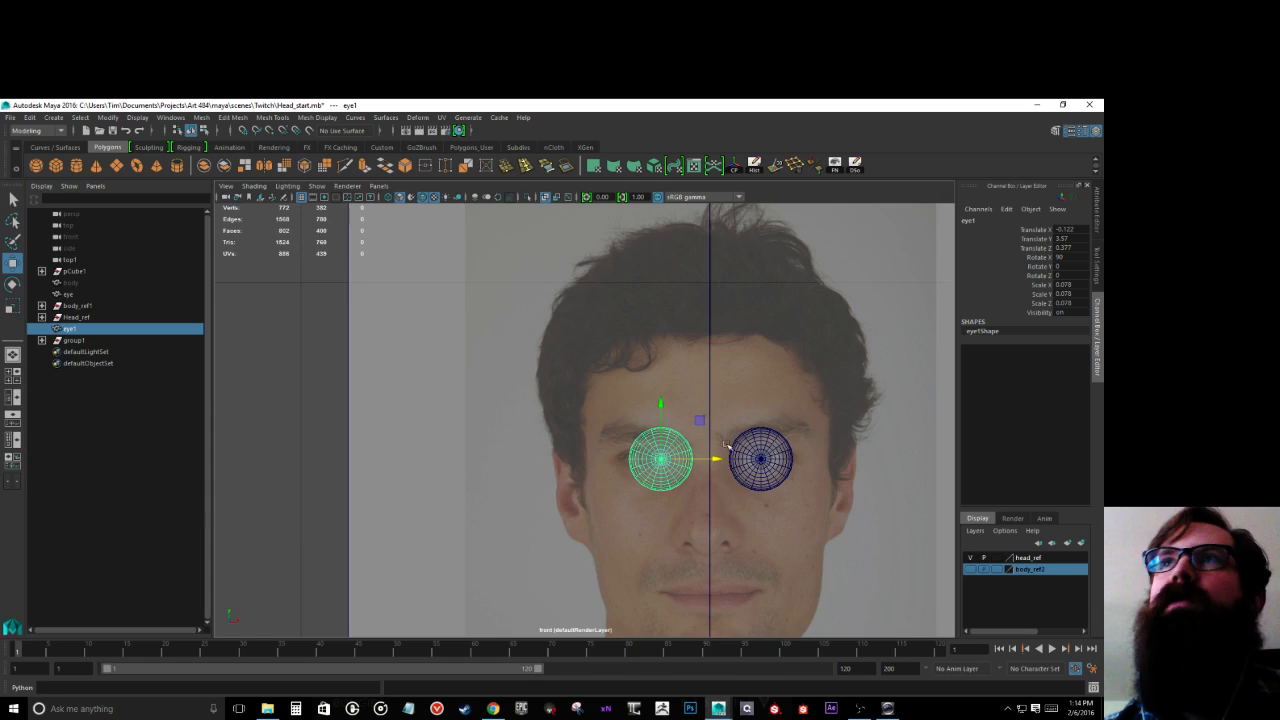
left_click(1064, 229)
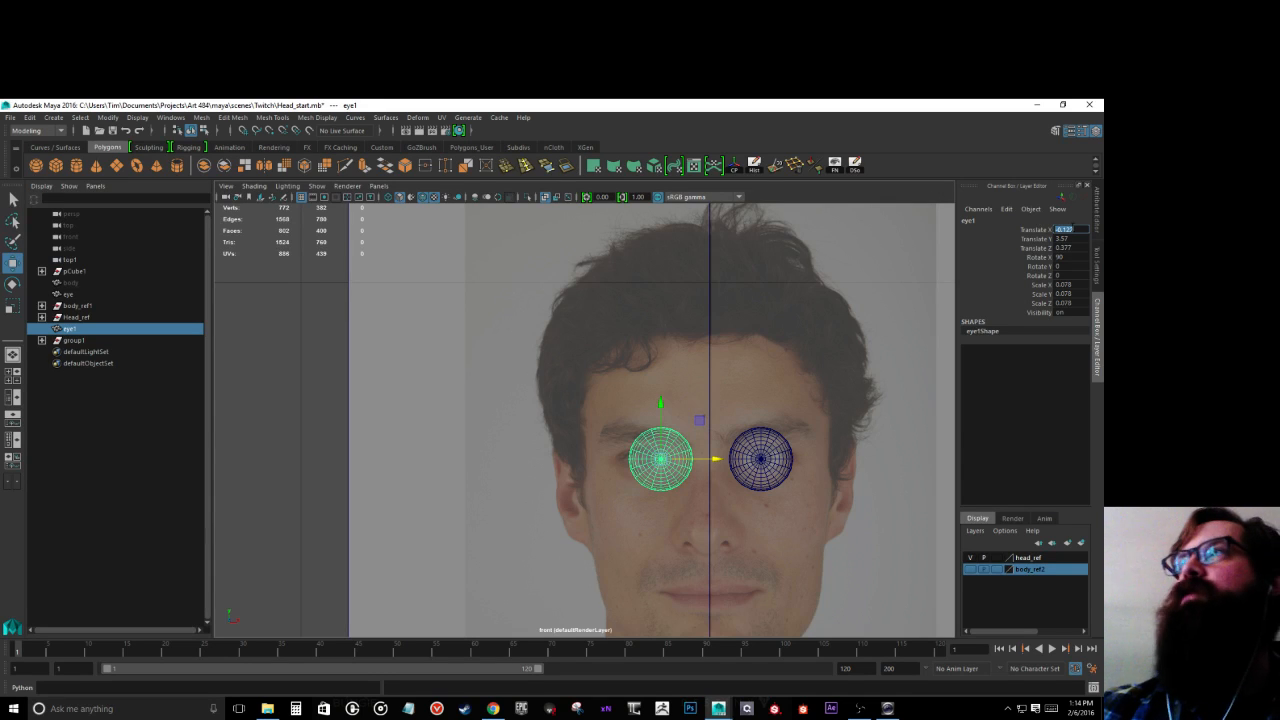
key("BackSpace")
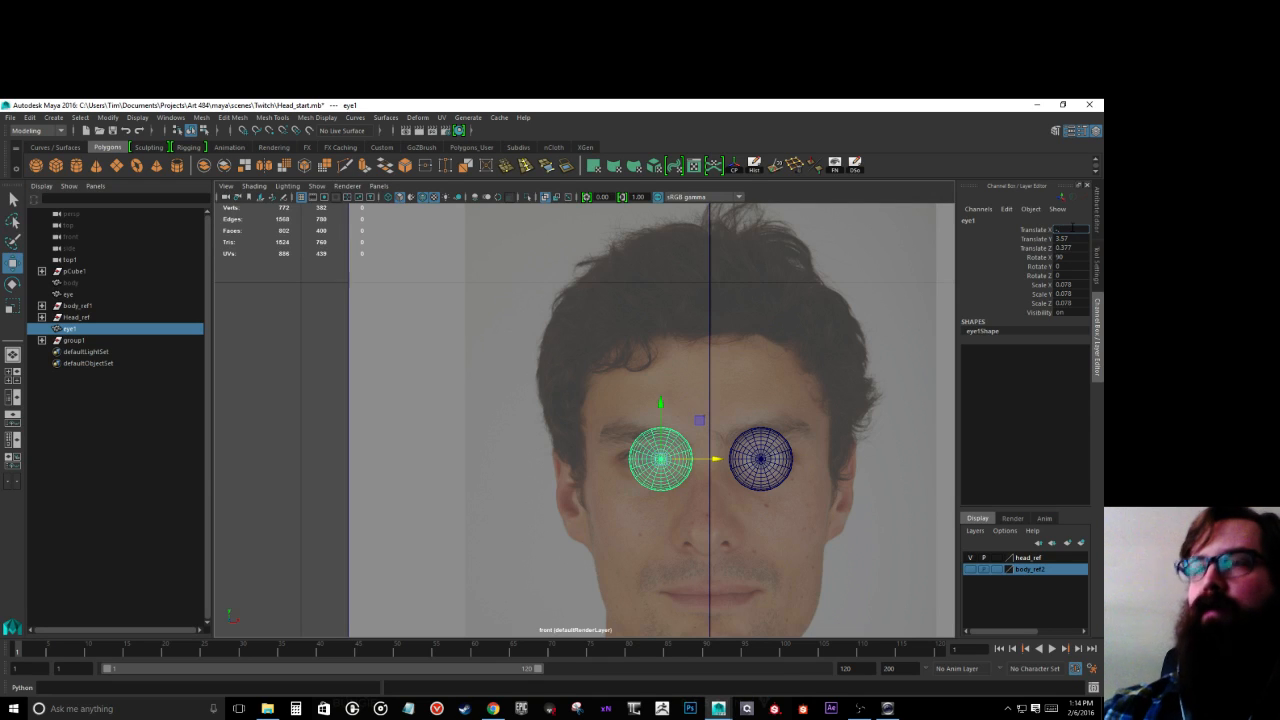
key("Return")
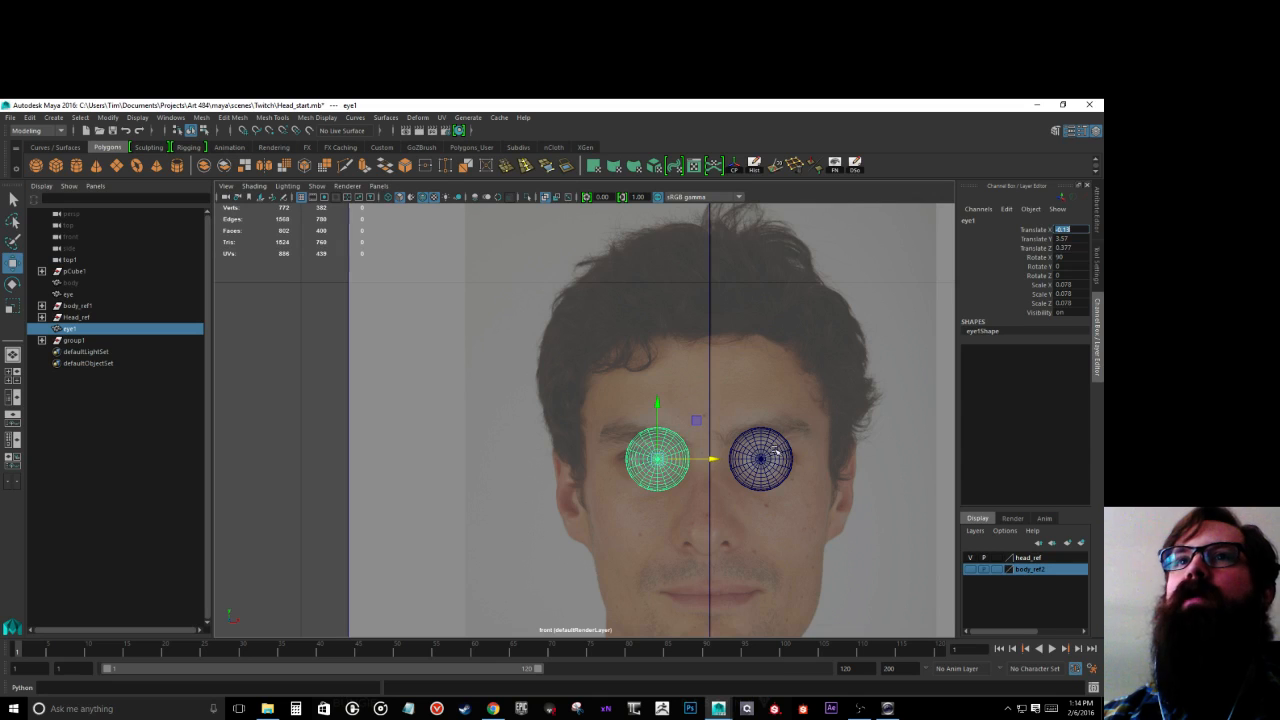
Step: Set the Translate X of the original eye sphere to 0.13
left_click(772, 453)
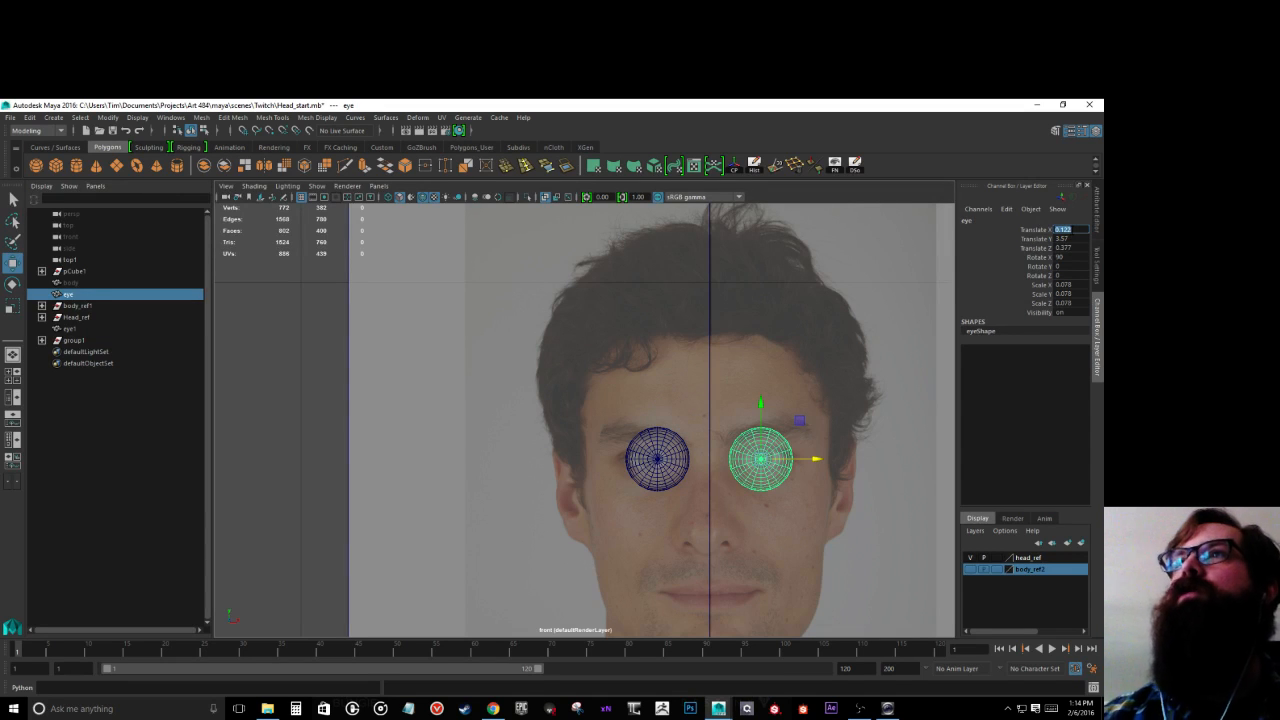
key("BackSpace")
type(".13")
key("Return")
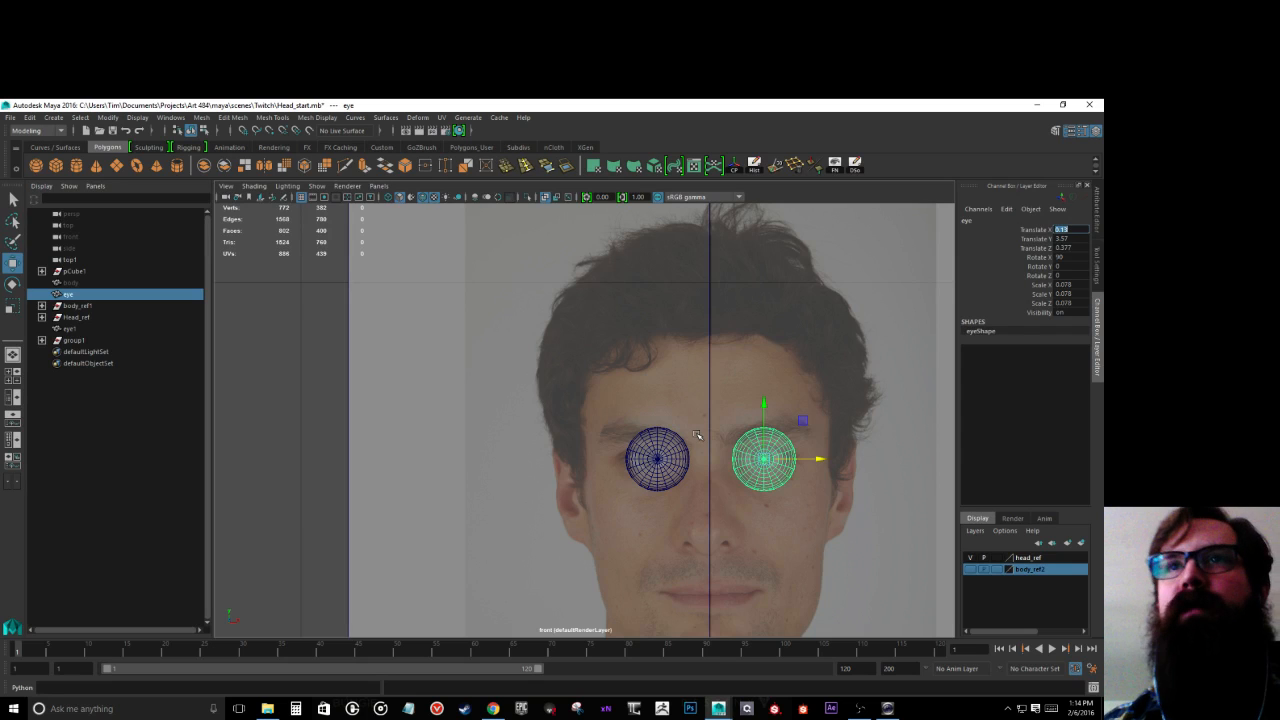
Step: Turn the Visibility of the original body mesh back on
scroll(697, 435, "down", 5)
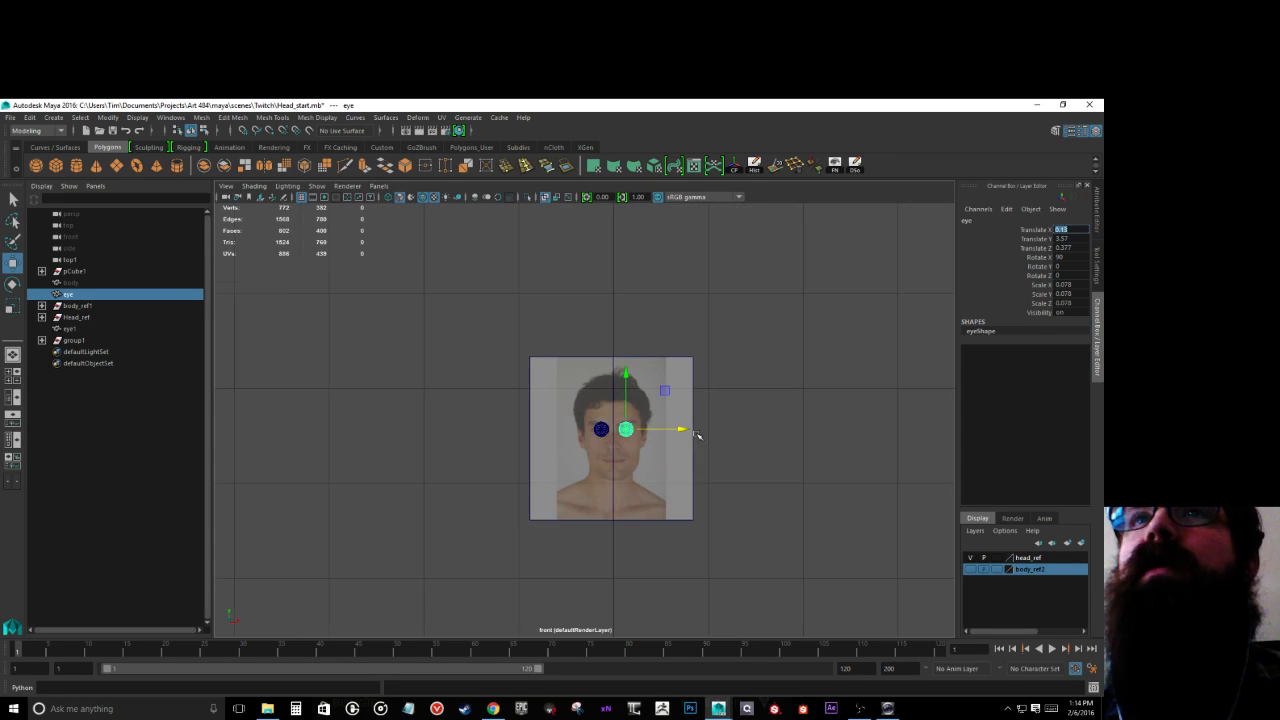
scroll(697, 435, "up", 1)
left_click(59, 282)
left_click(66, 283)
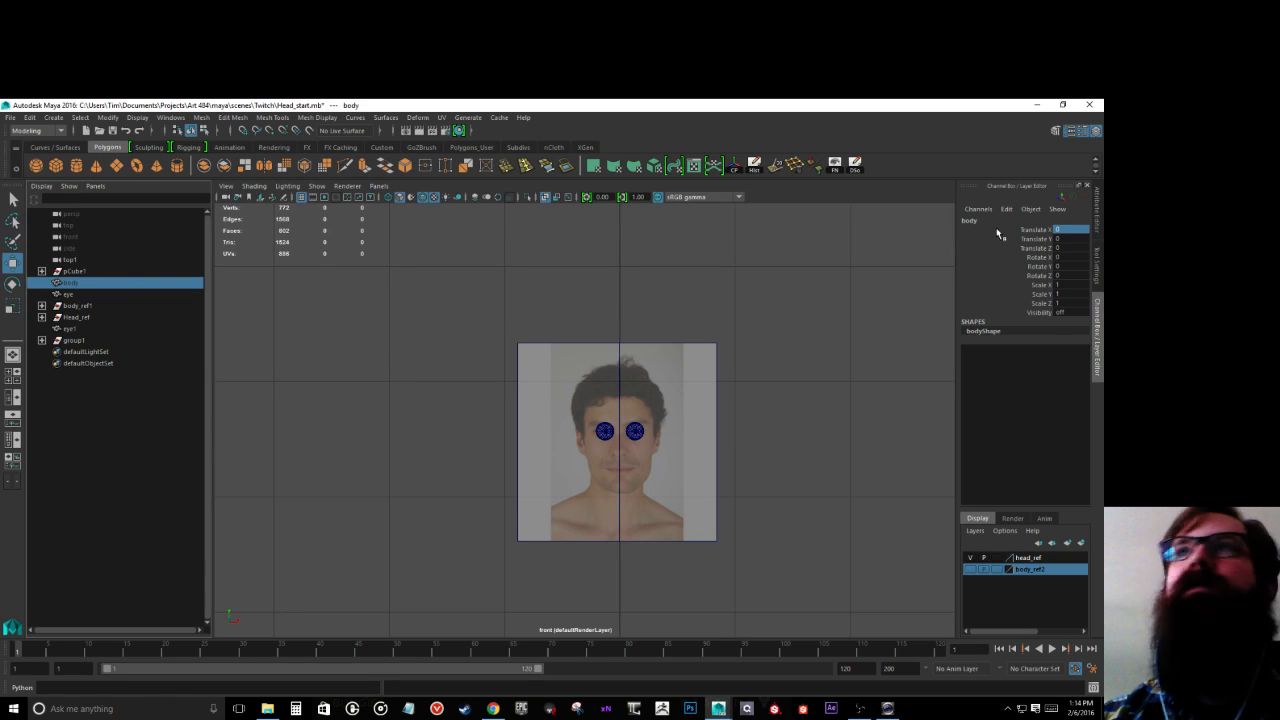
left_click(1076, 315)
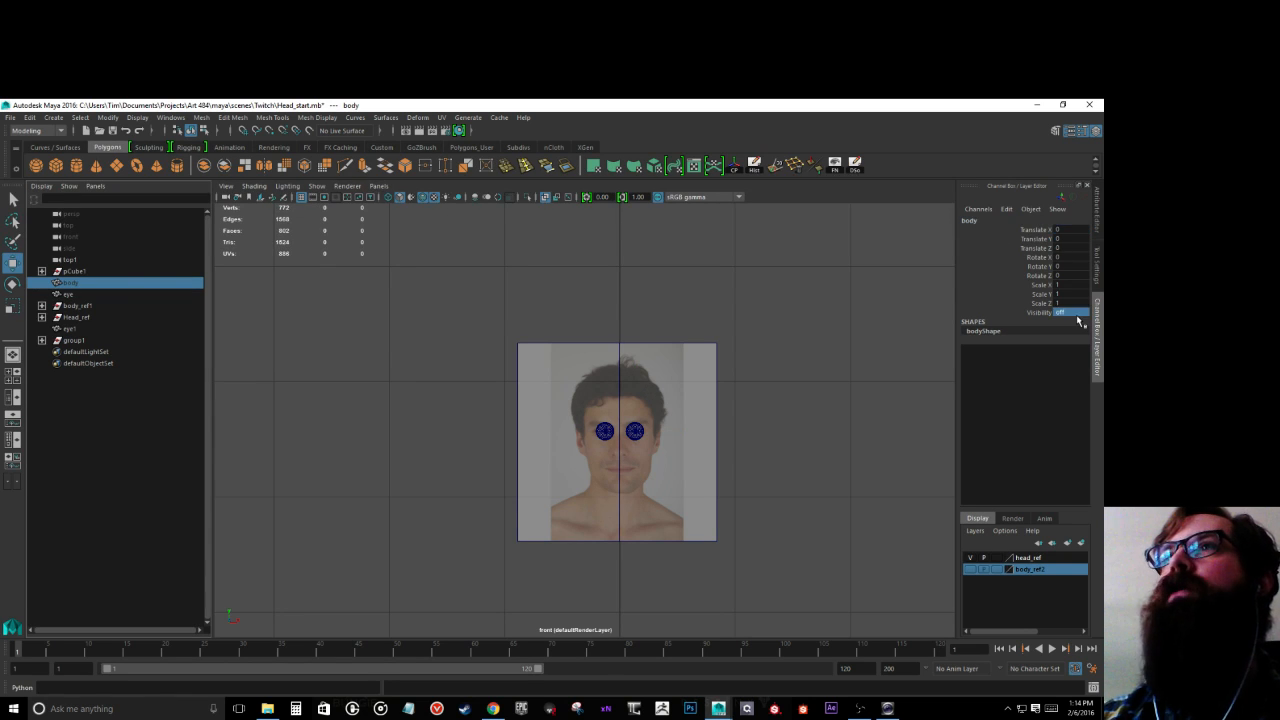
double_click(1077, 314)
key("Return")
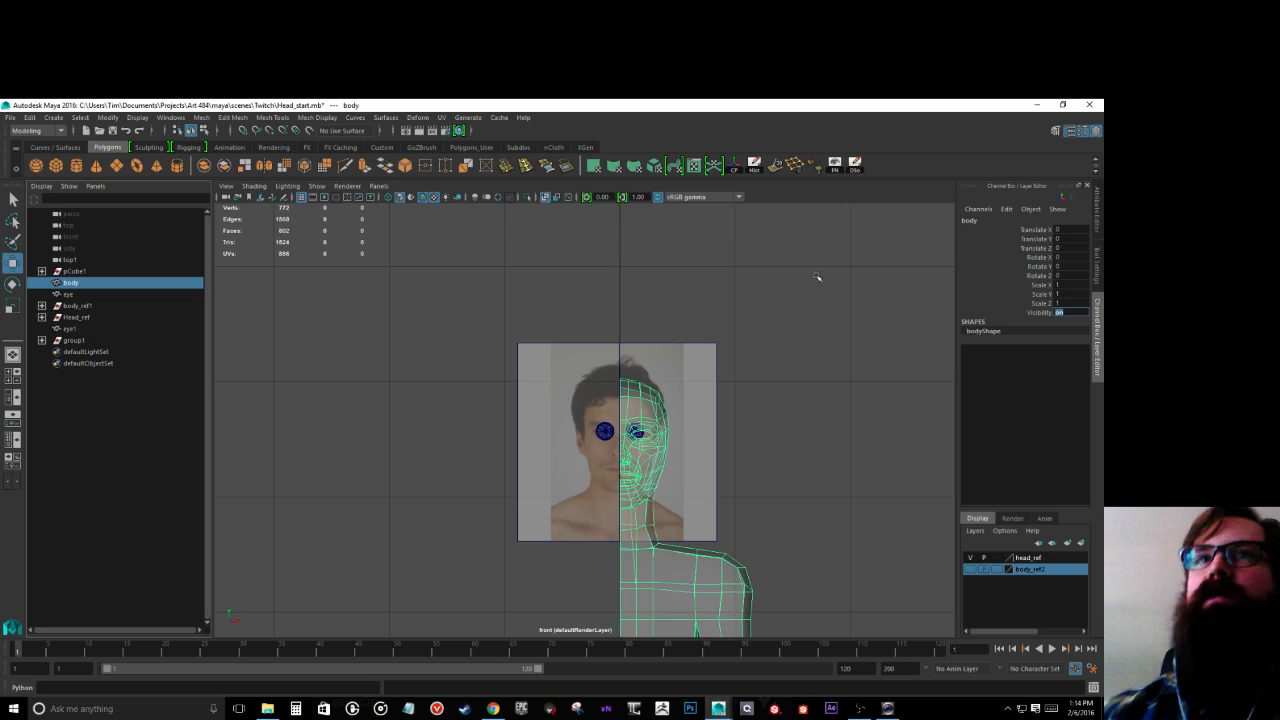
Step: Move body1 out of group1 to directly below body, and reorder eye1 to sit directly below eye
left_click(42, 341)
middle_click_drag(77, 351, 72, 290)
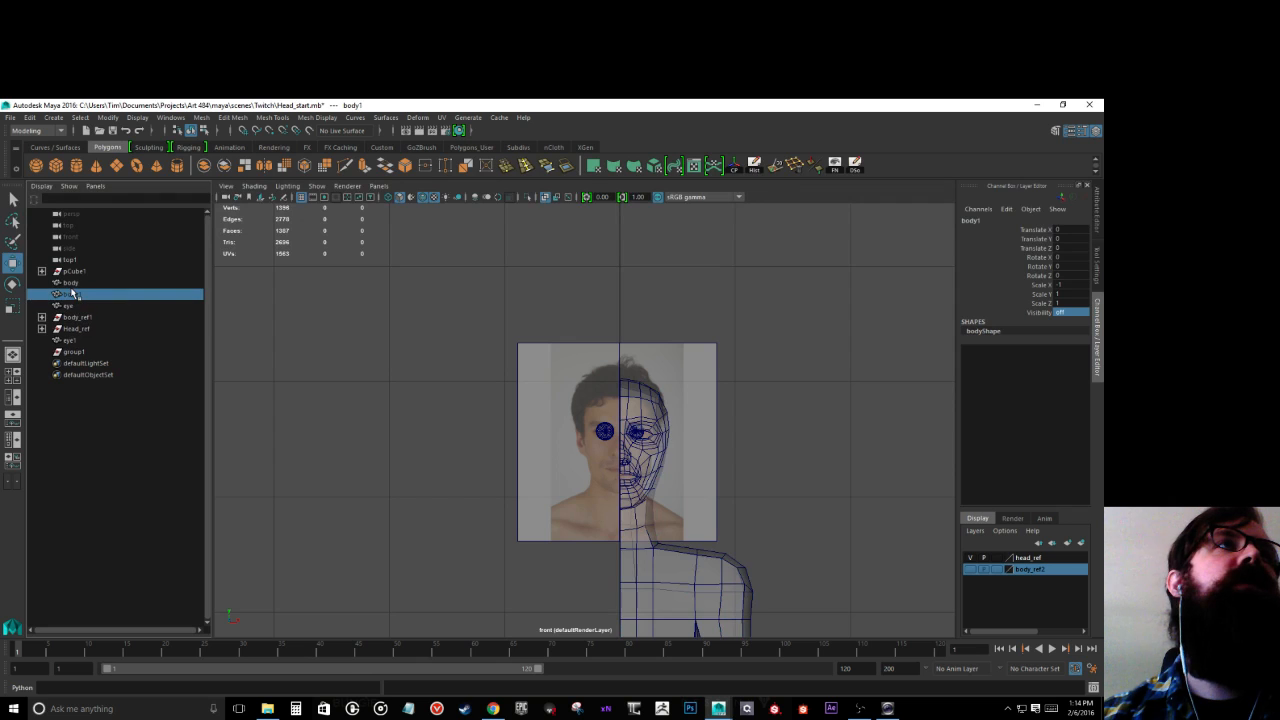
left_click(64, 342)
middle_click_drag(64, 342, 69, 315)
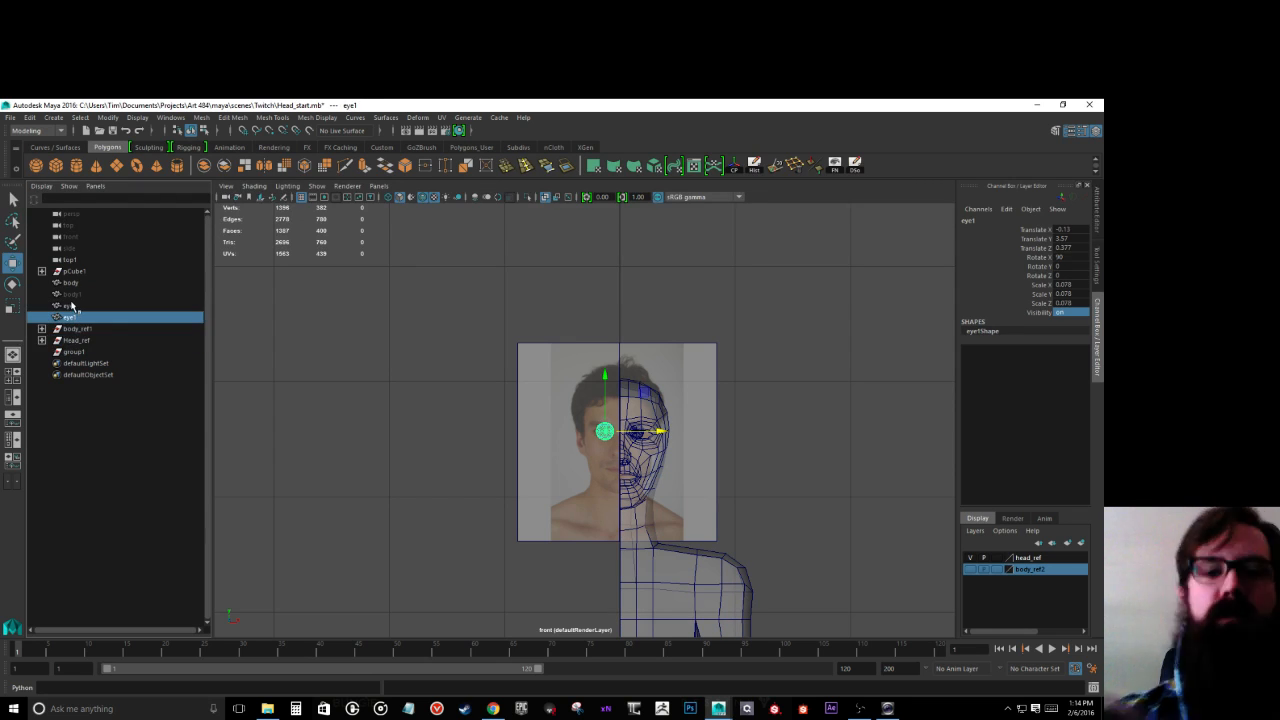
Step: Group the eye and eye1 spheres and name the group eyes
left_click(72, 306, "ctrl")
key("ctrl+g")
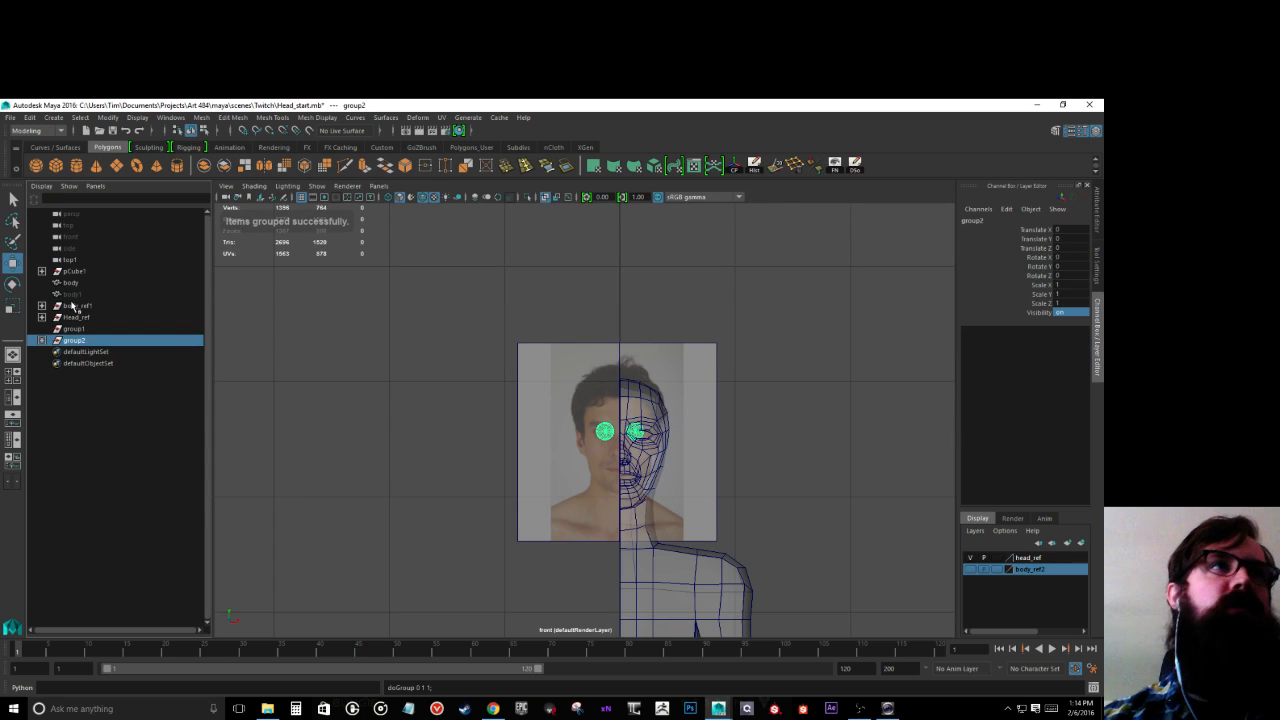
double_click(77, 340)
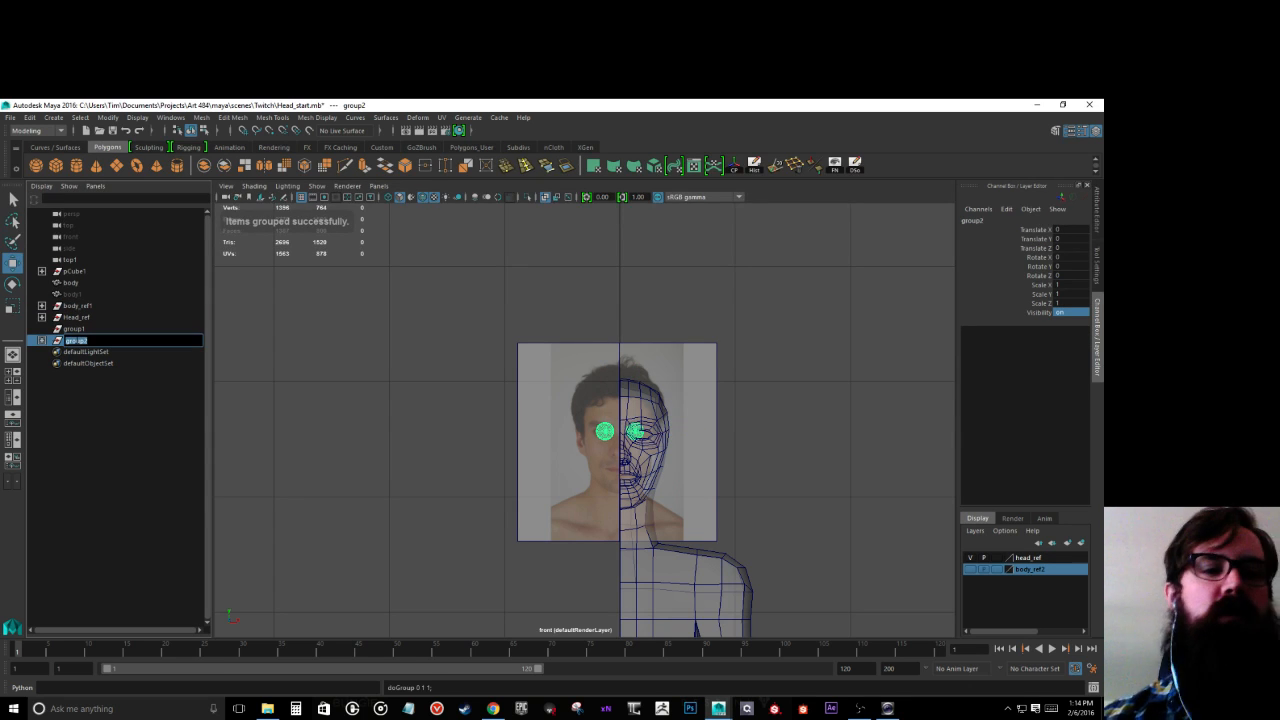
type("eyes")
key("Return")
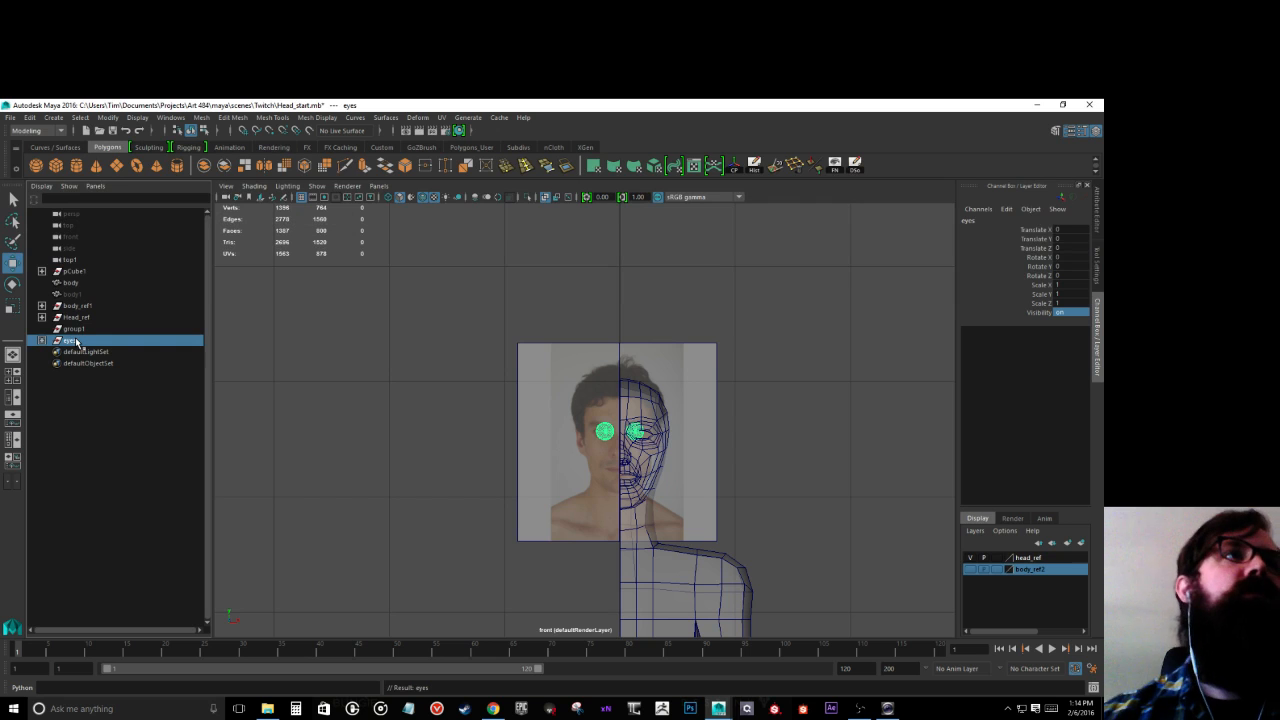
Step: Delete the empty group1 and rename the mirrored body1 mesh as body_instance
left_click(73, 330)
key("Delete")
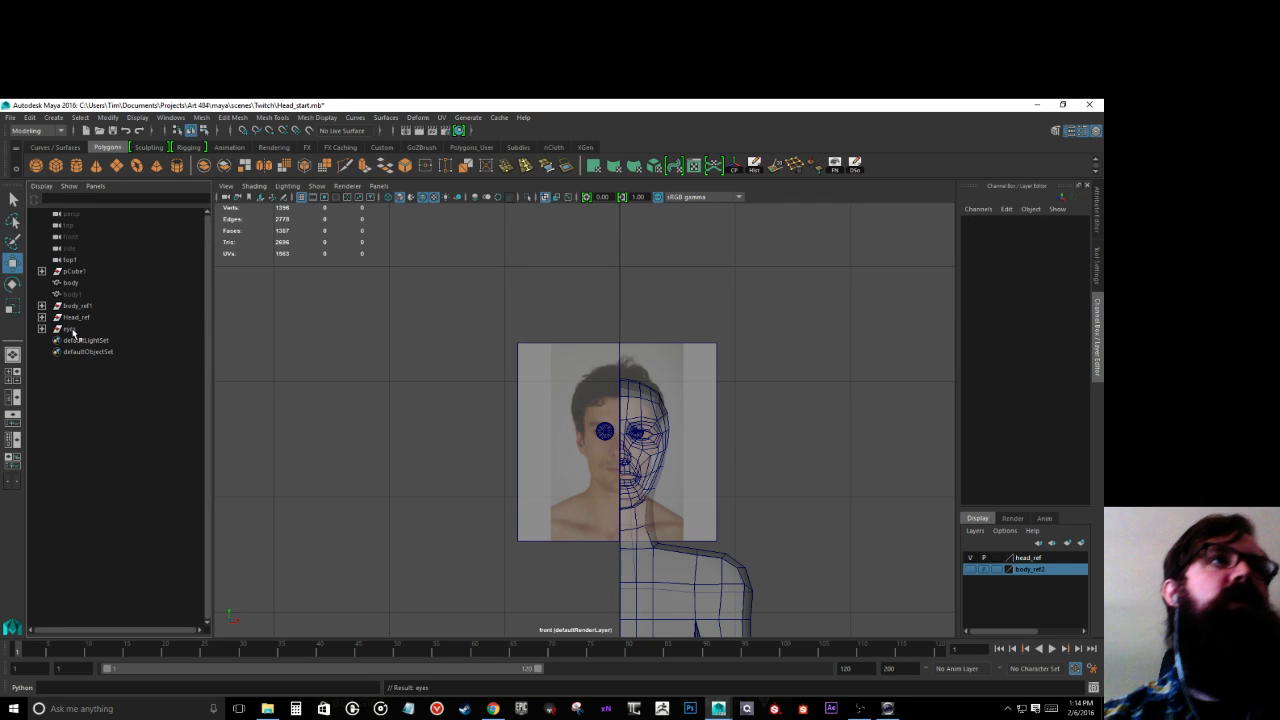
left_click(73, 295)
double_click(73, 295)
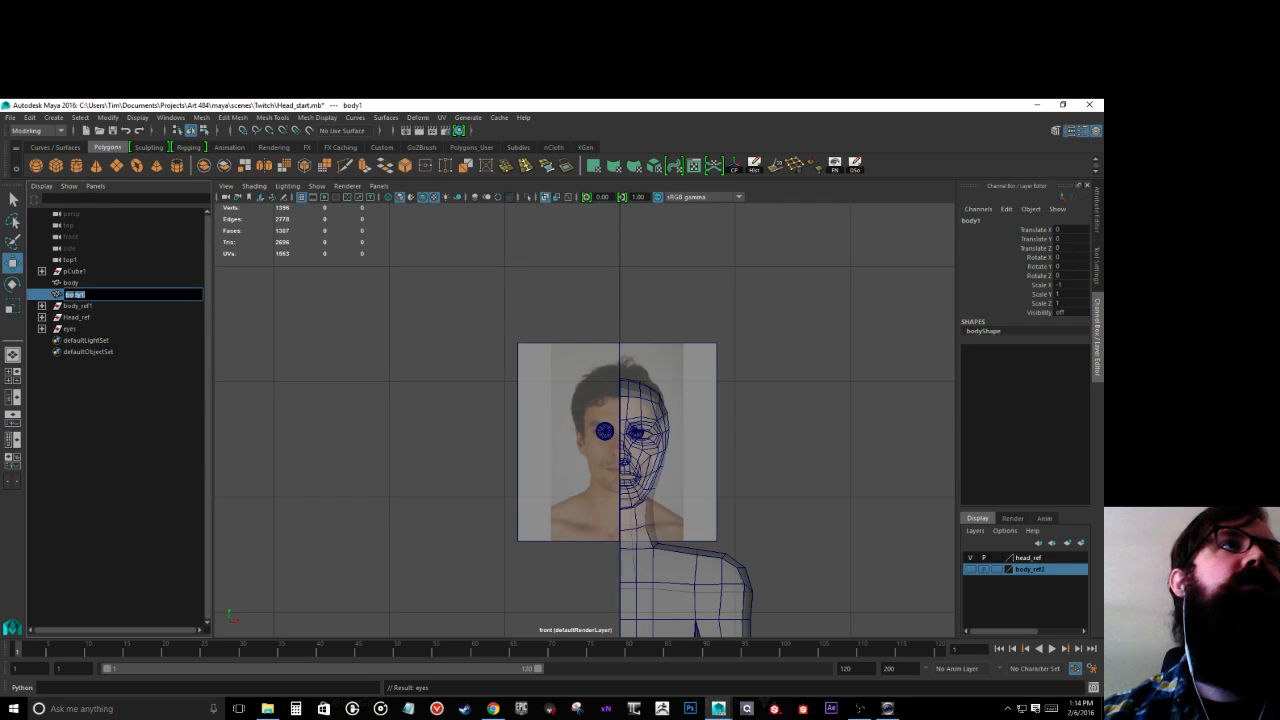
left_click(98, 293)
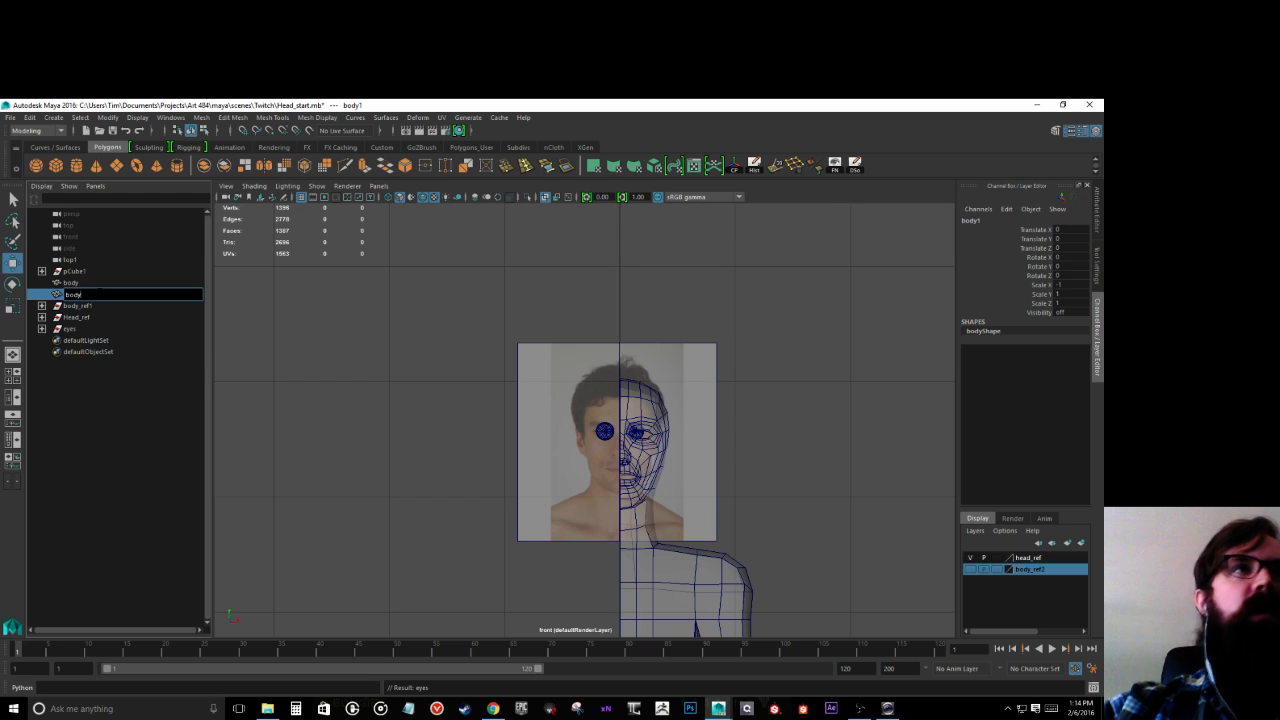
type("_instanc")
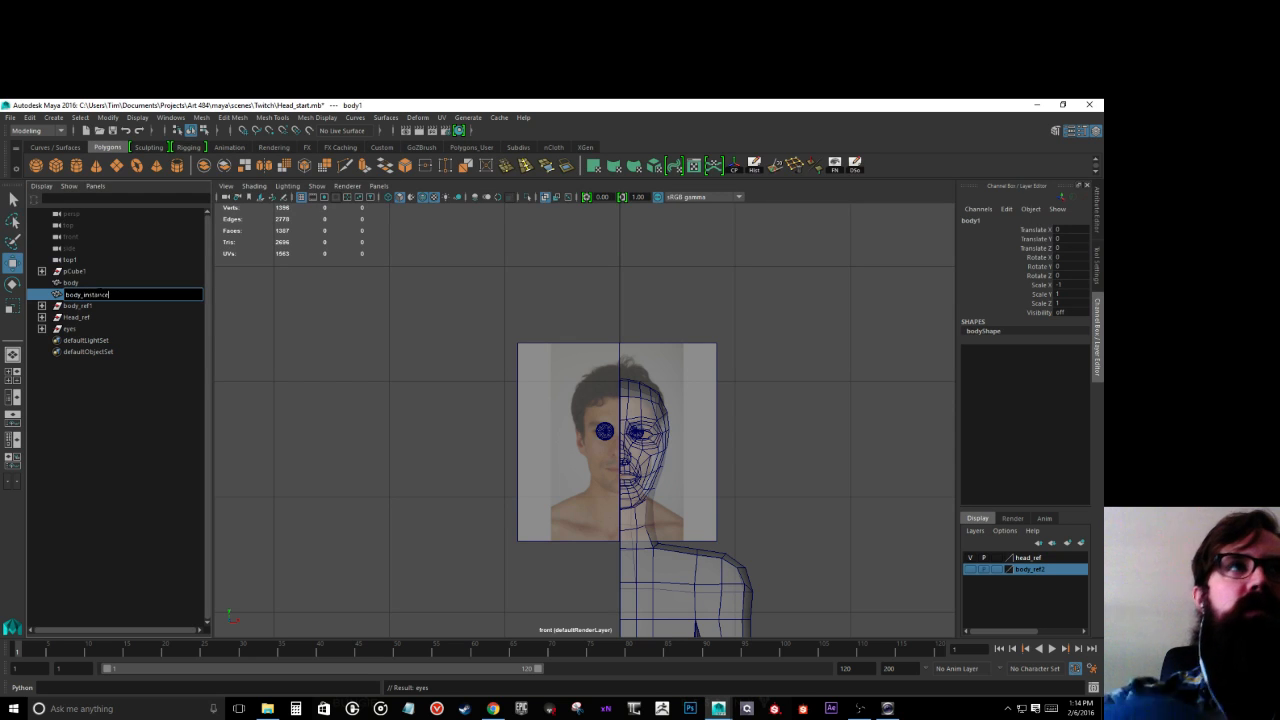
type("e")
key("Return")
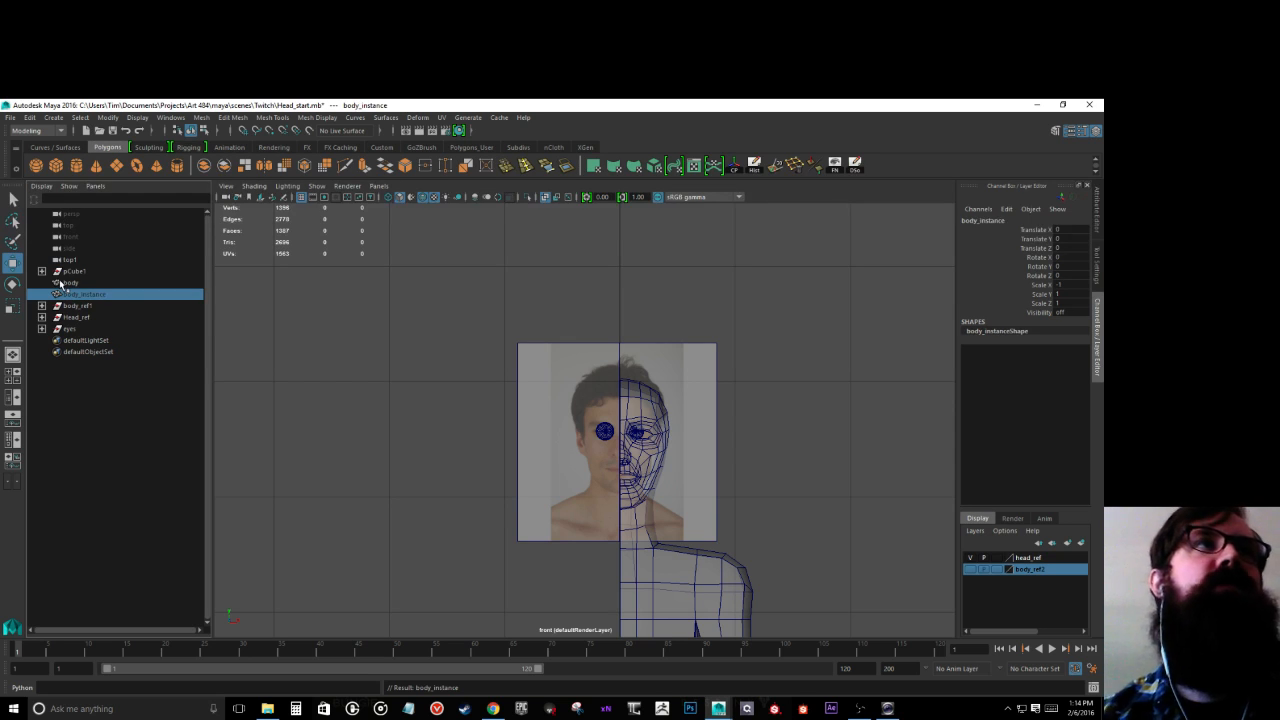
Step: Turn the Visibility of the body_instance mesh back on
left_click(70, 284)
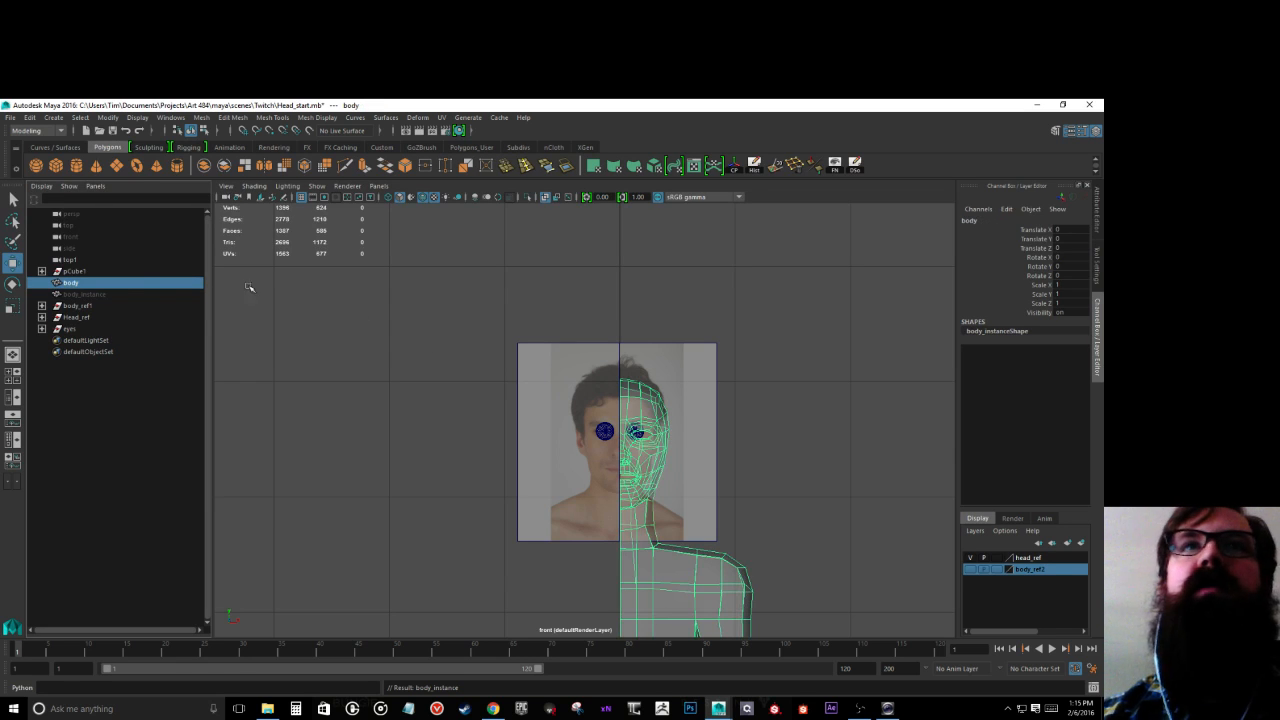
left_click(100, 294)
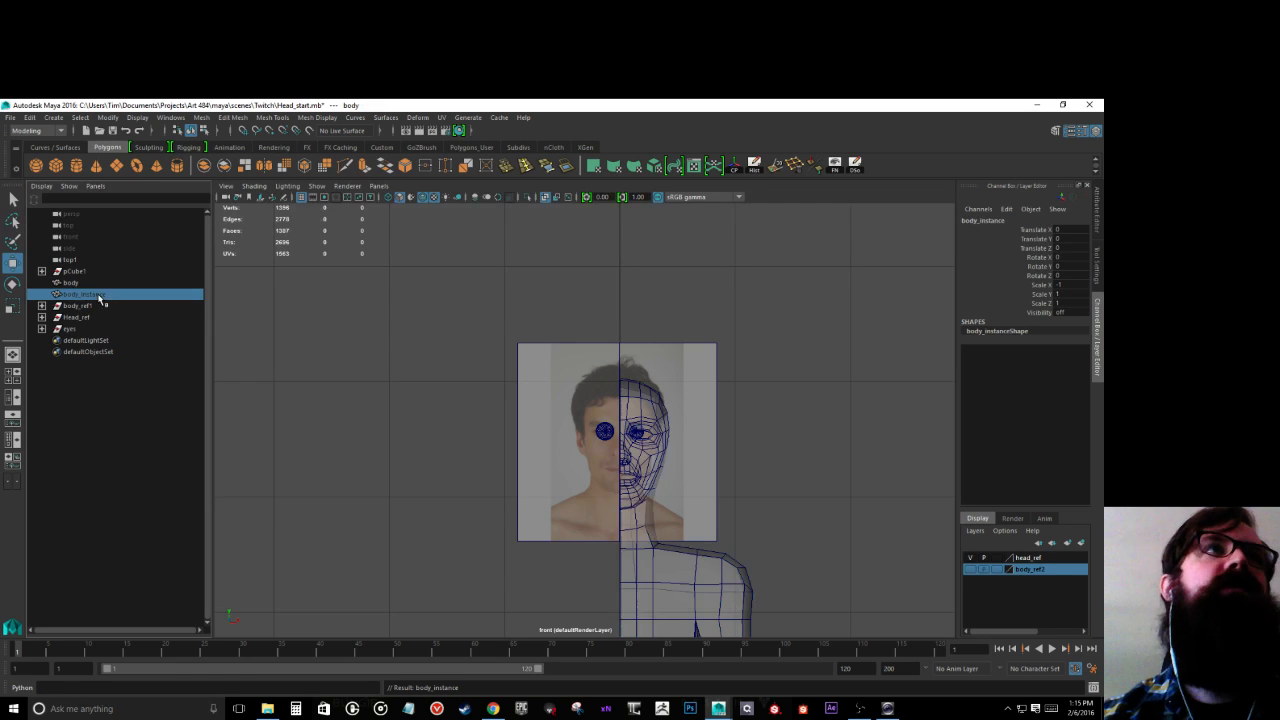
left_click(1062, 313)
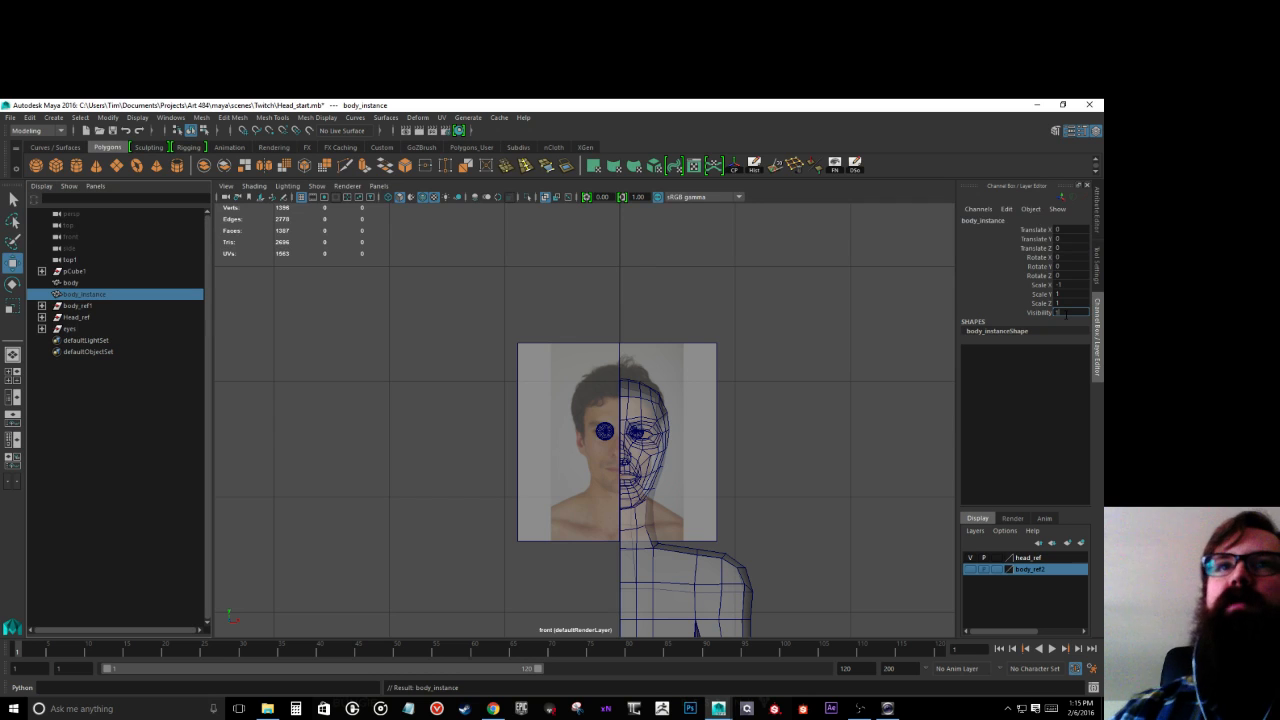
type("1")
key("Return")
Step: Switch the body mesh to vertex editing and select the vertices around its eye in the front view
scroll(674, 398, "up", 5)
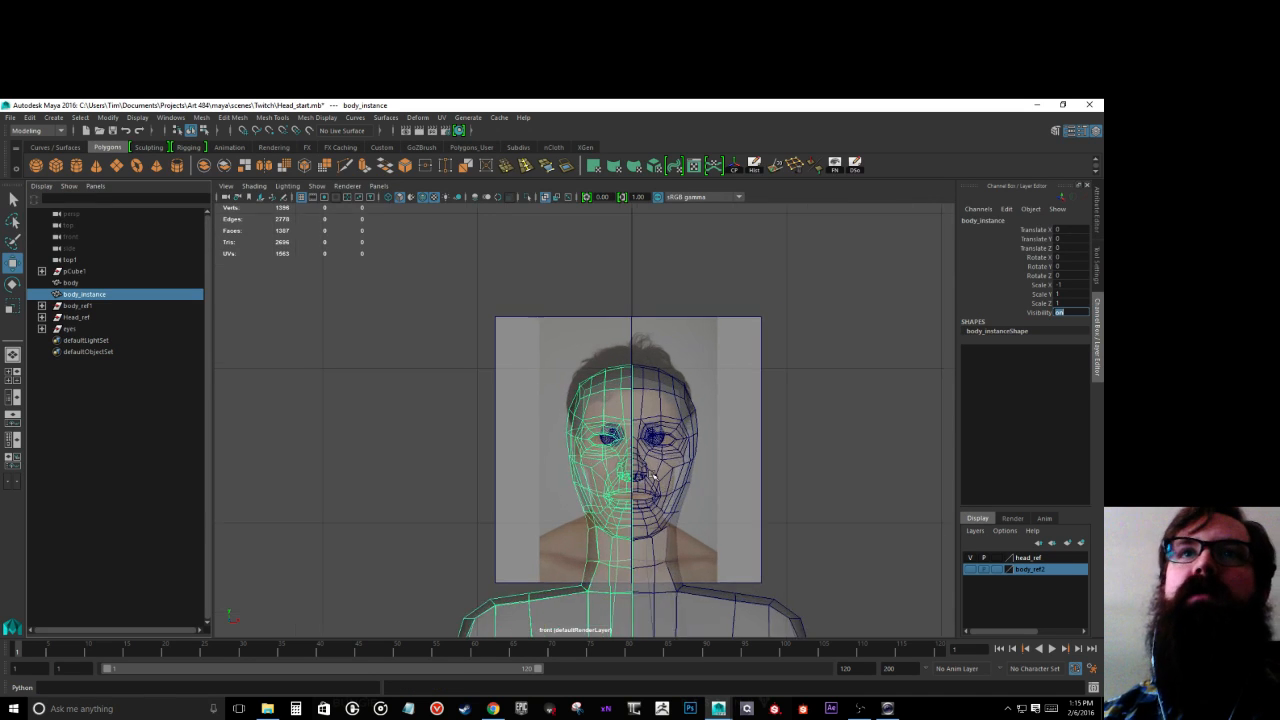
right_click_drag(695, 386, 650, 377)
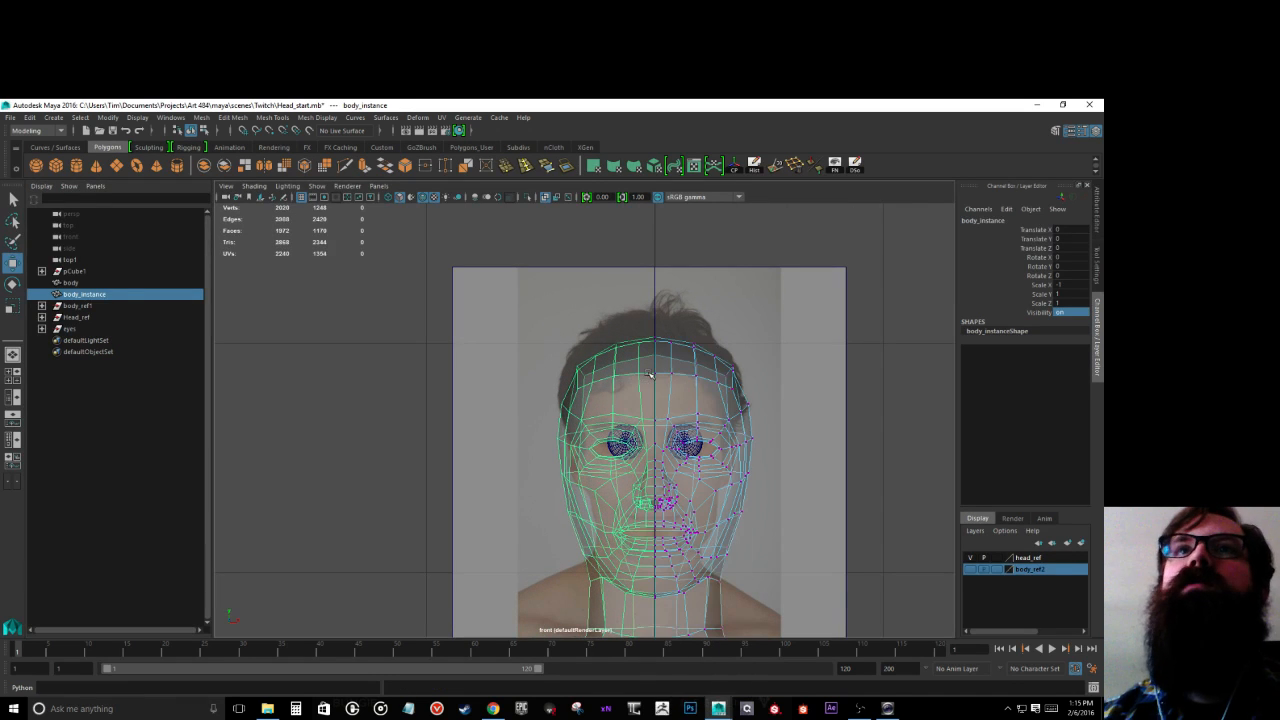
scroll(823, 421, "up", 2)
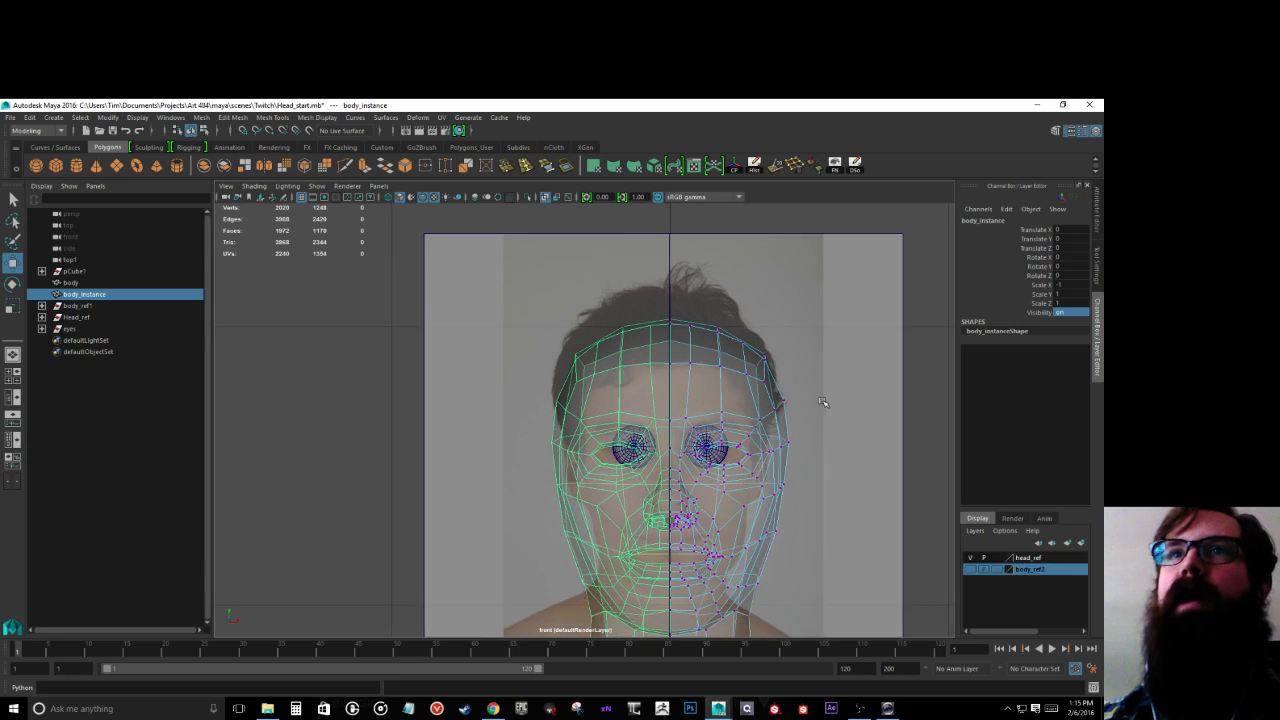
scroll(731, 448, "up", 2)
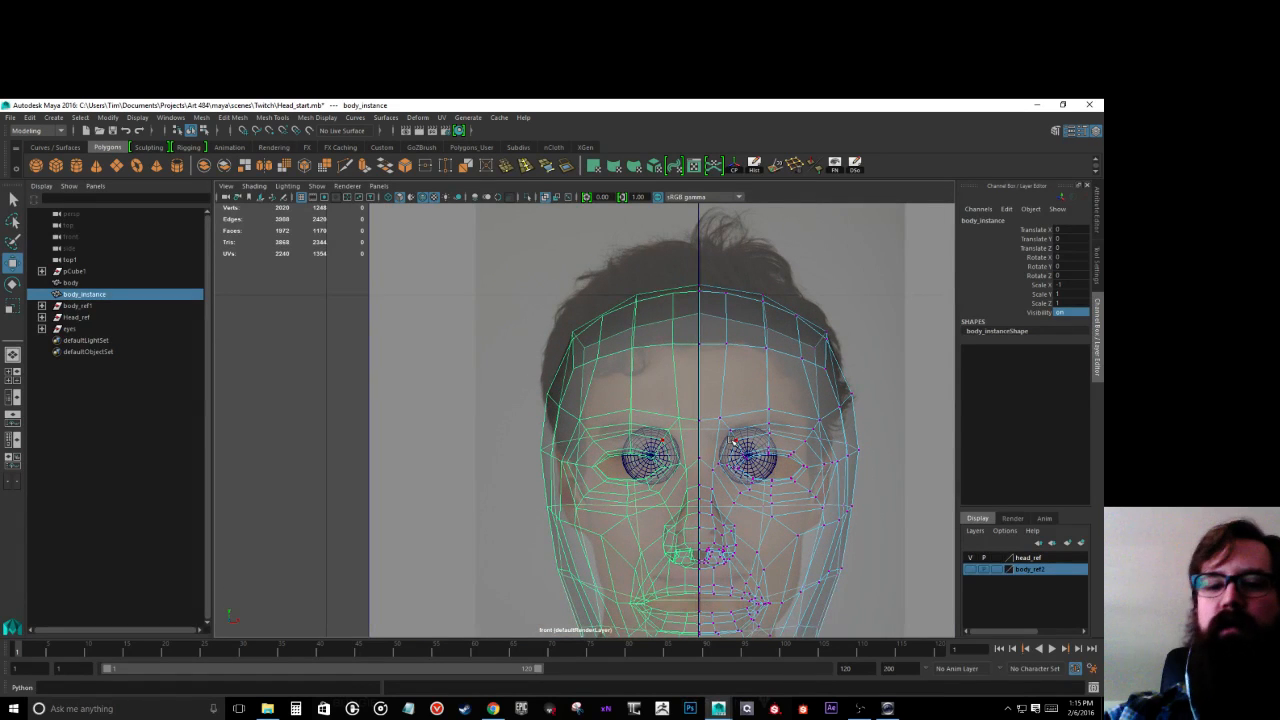
middle_click_drag(783, 433, 634, 351, "alt")
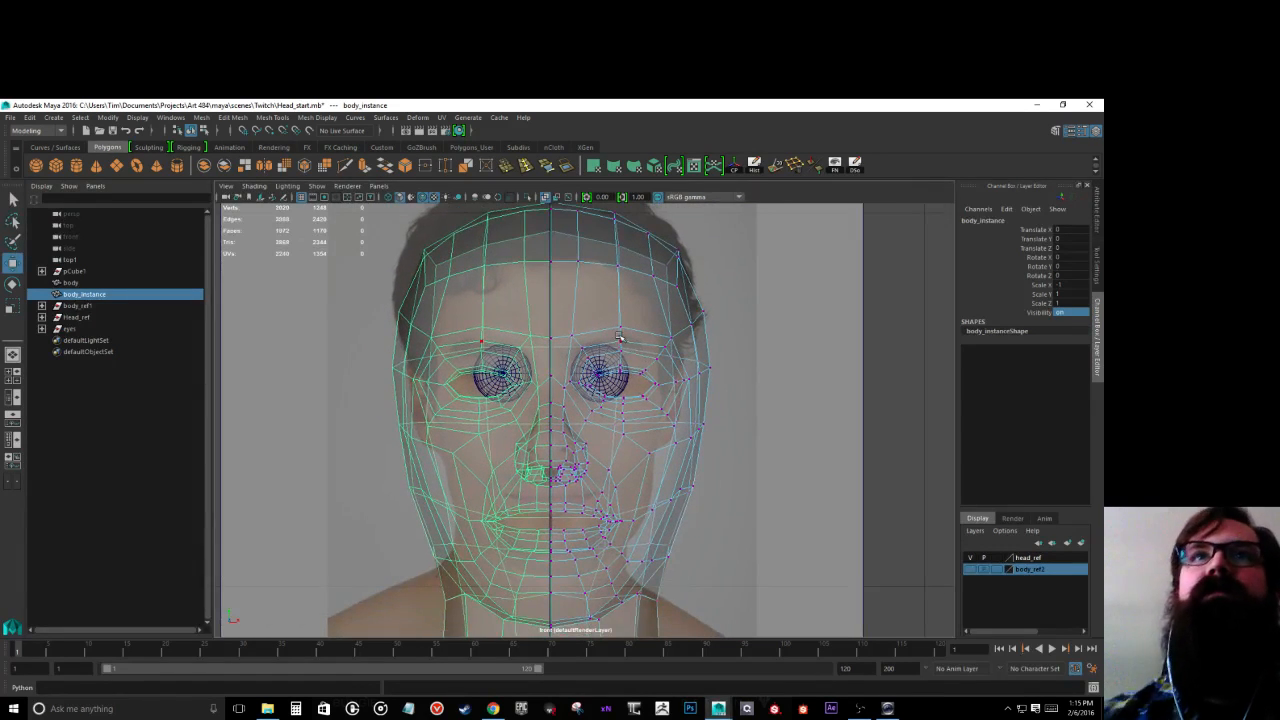
left_click_drag(559, 324, 718, 413)
left_click_drag(570, 341, 683, 437)
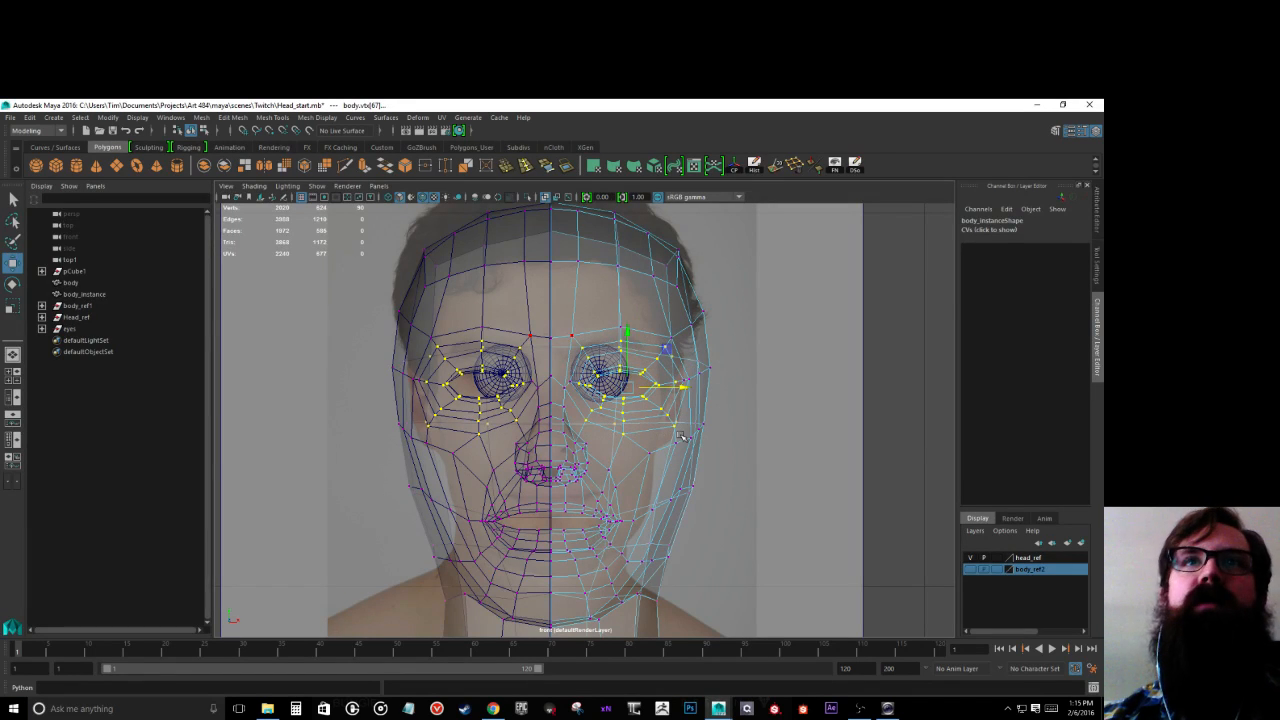
Step: Turn on soft selection for the eye-area vertices and set its falloff radius to 0.1, undoing the trial move
key("b")
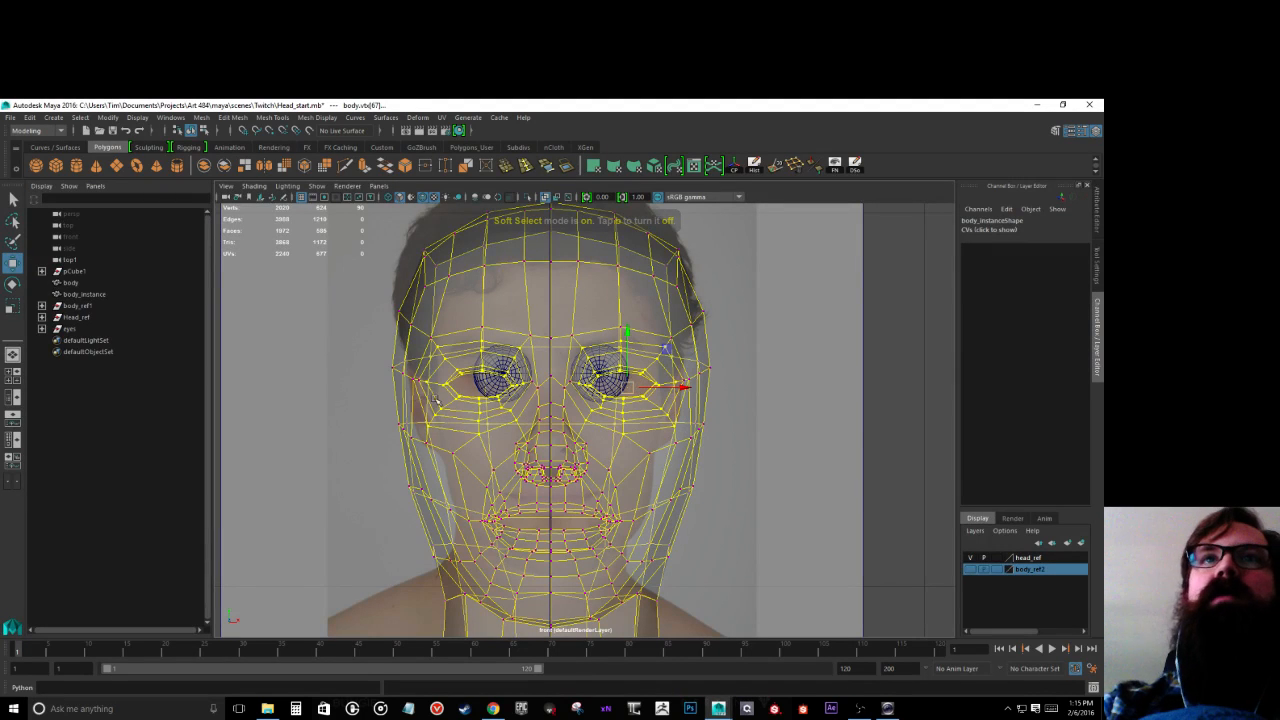
left_click_drag(684, 388, 541, 400)
key("ctrl+z")
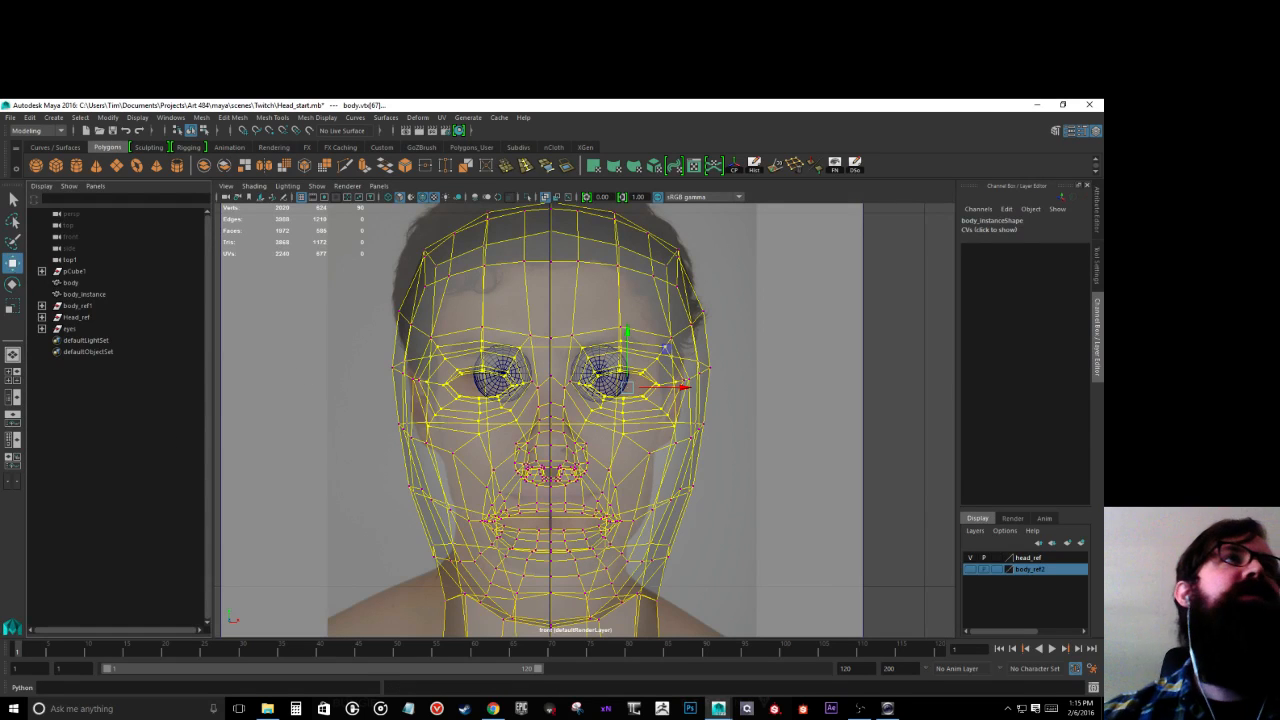
double_click(13, 265)
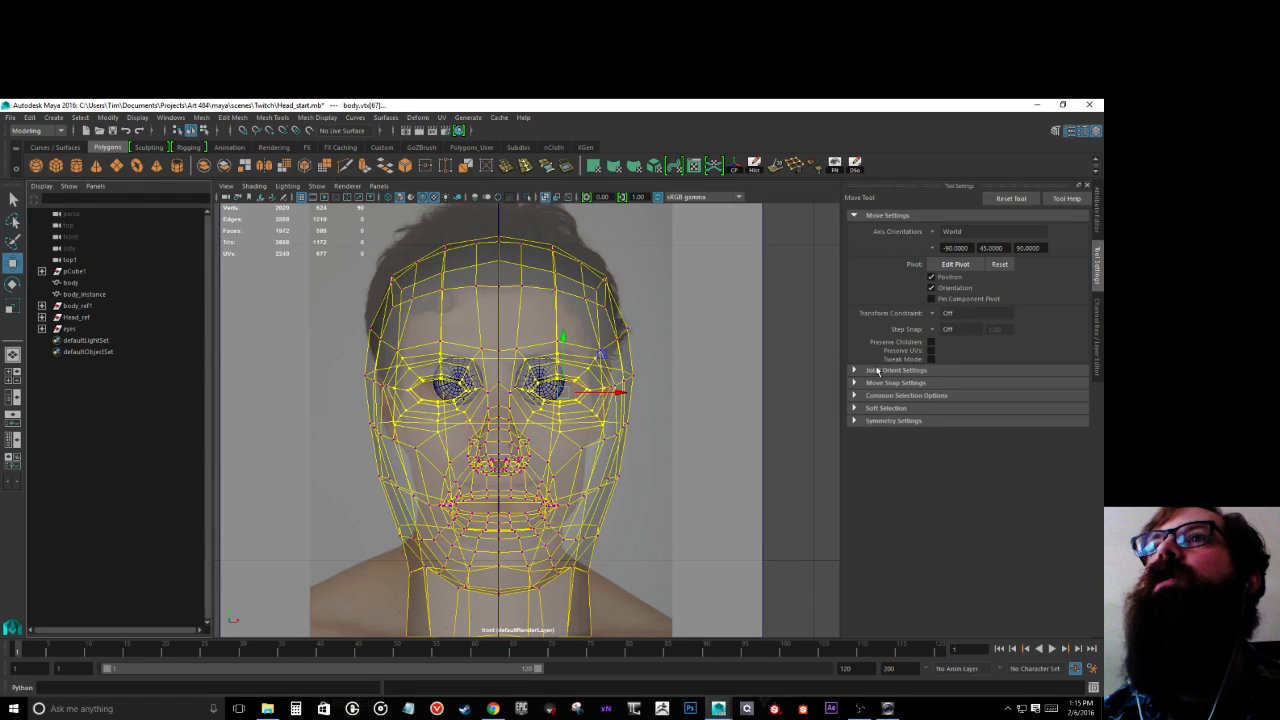
left_click(880, 408)
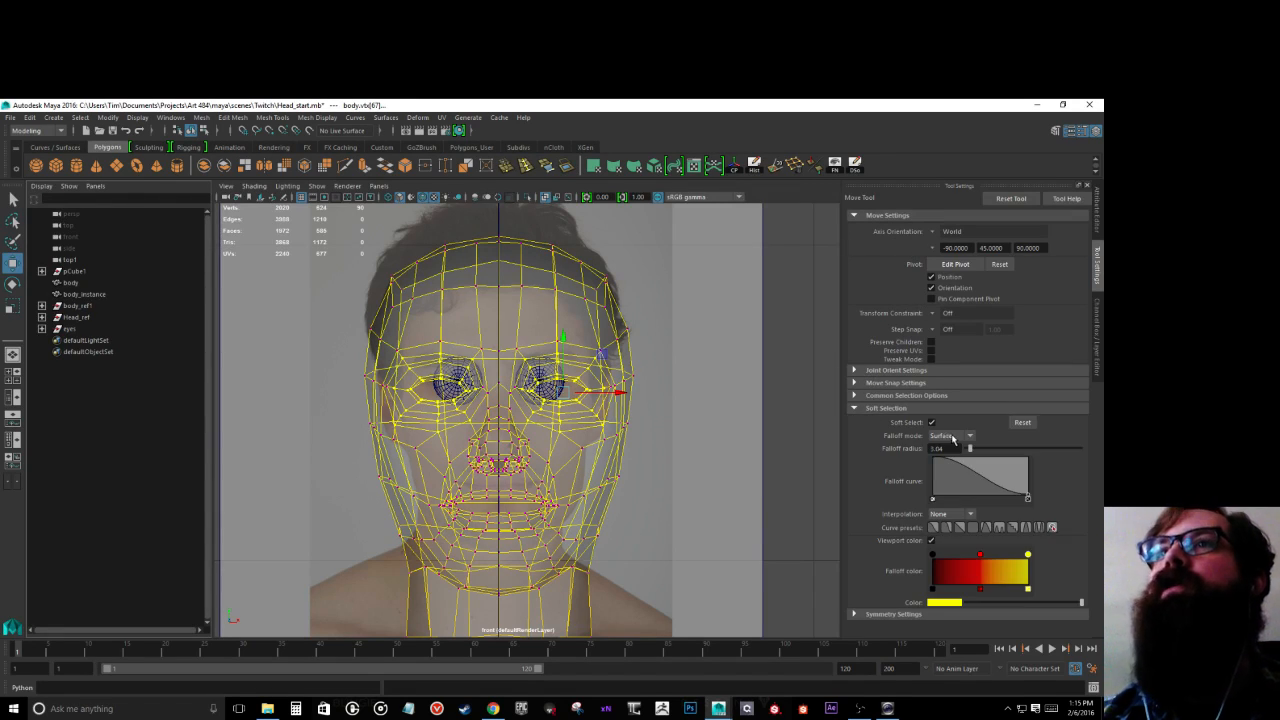
type(".1")
key("Return")
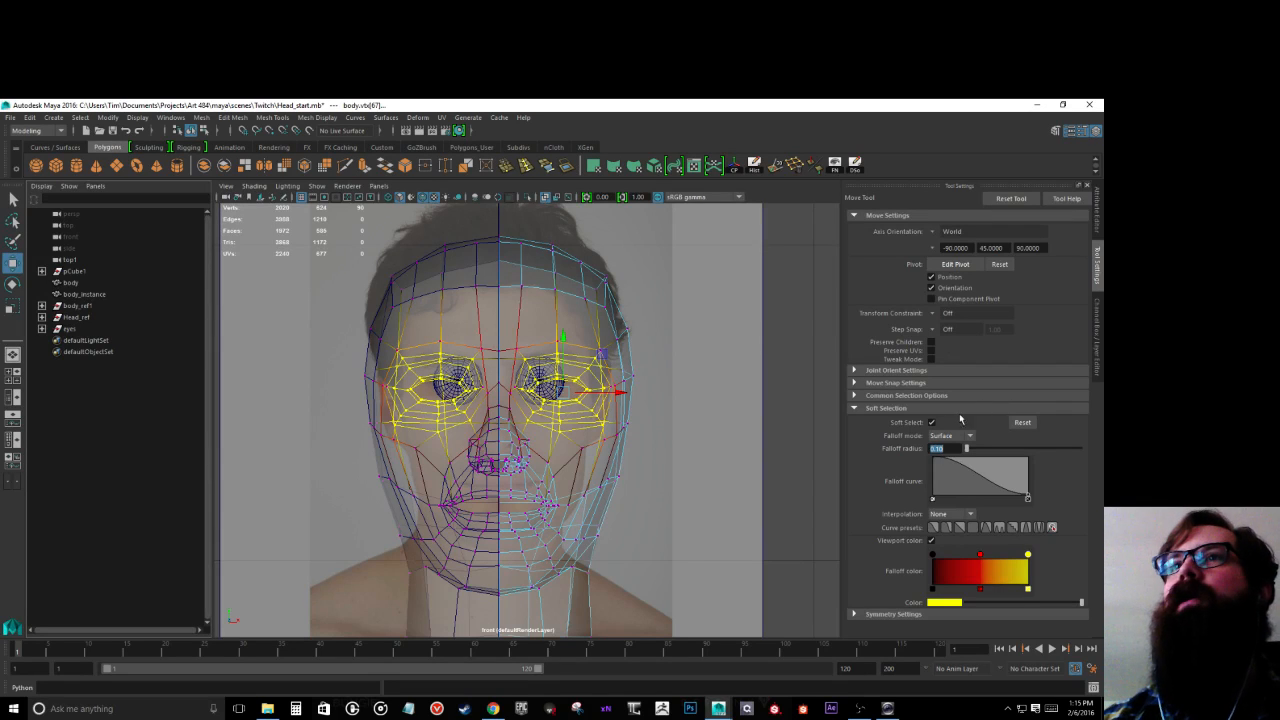
Step: Try the Volume and Surface falloff modes on a single upper-eyelid vertex with a soft selection radius of 0.15
left_click(930, 423)
left_click(930, 423)
left_click(957, 436)
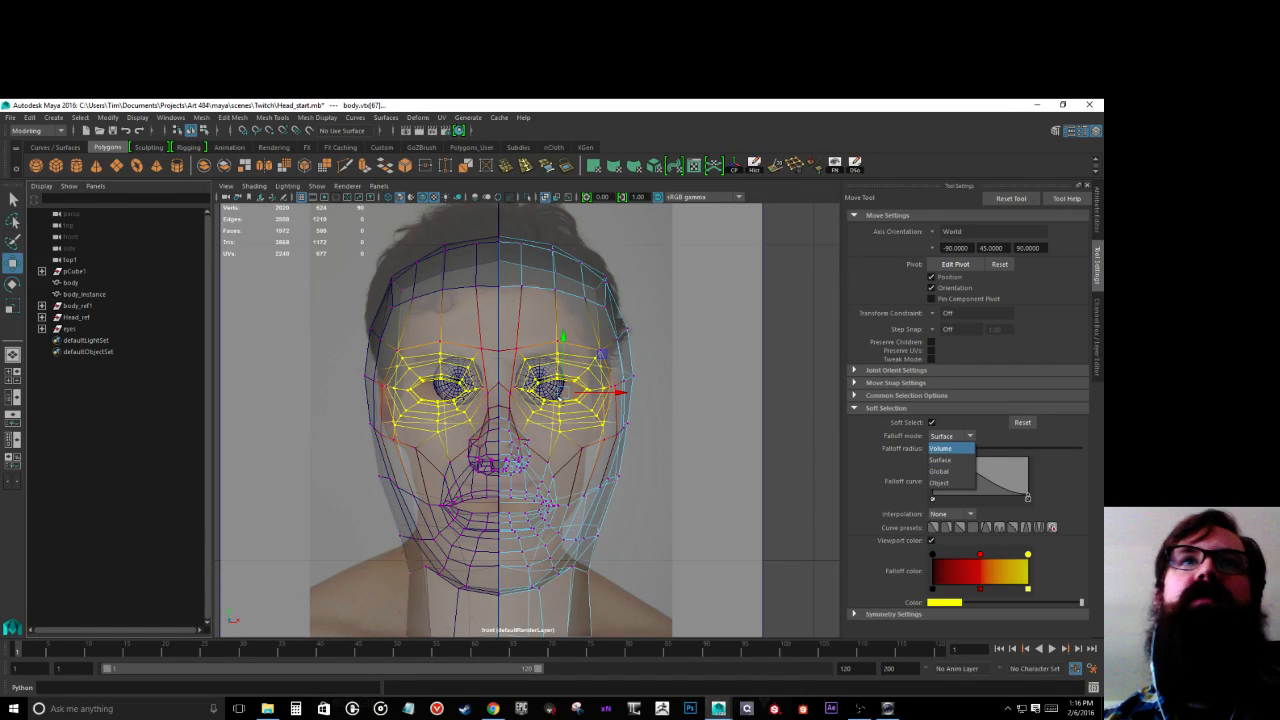
left_click(565, 375)
left_click(560, 378)
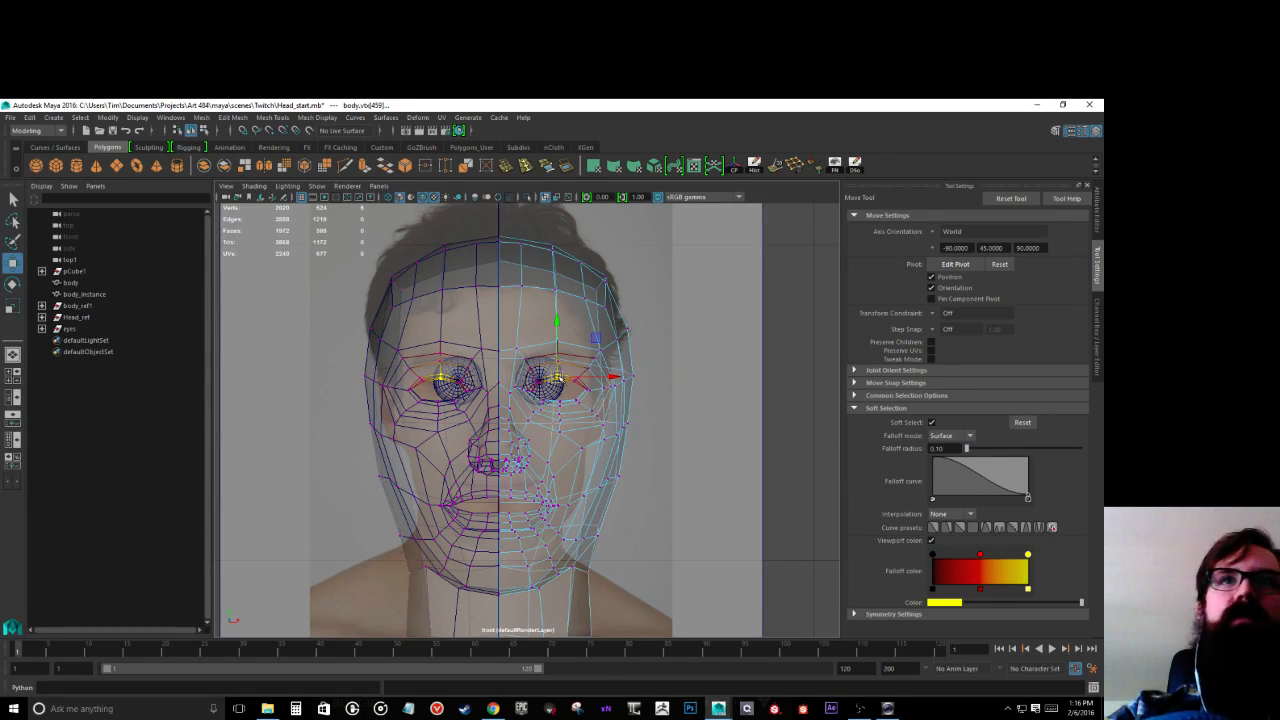
key("b")
left_click_drag(560, 378, 575, 355)
left_click(955, 437)
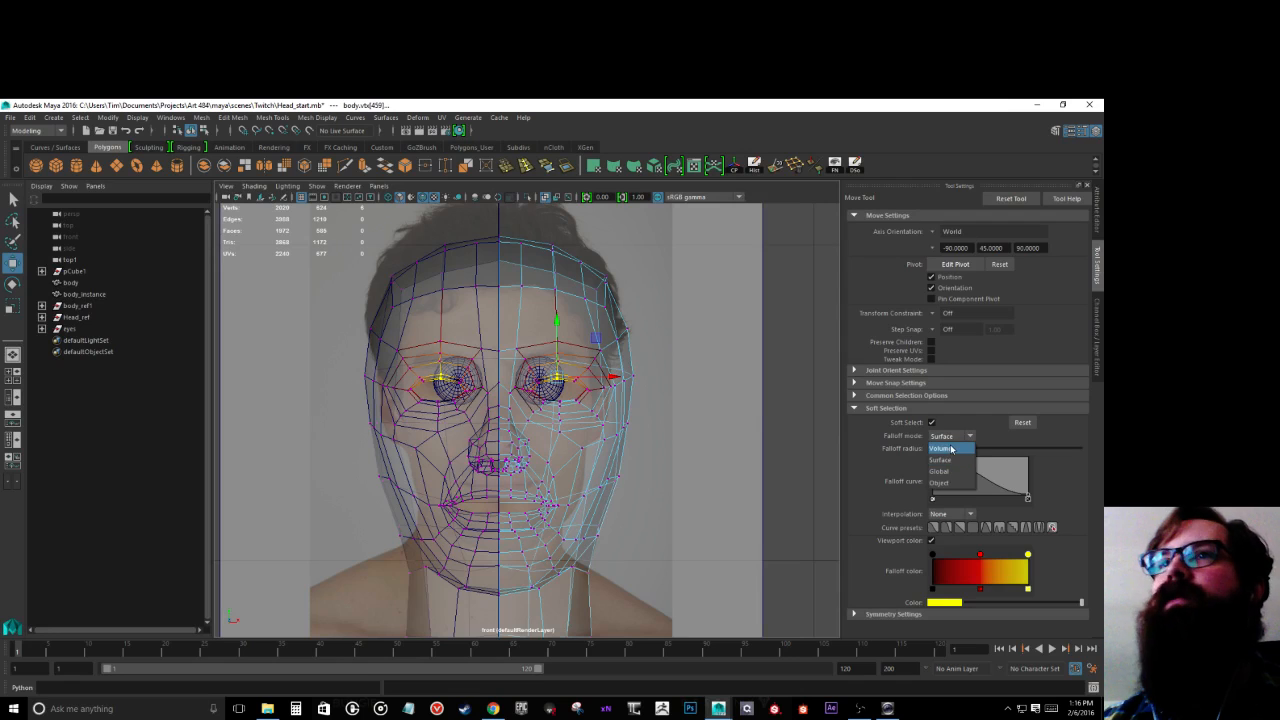
left_click(945, 445)
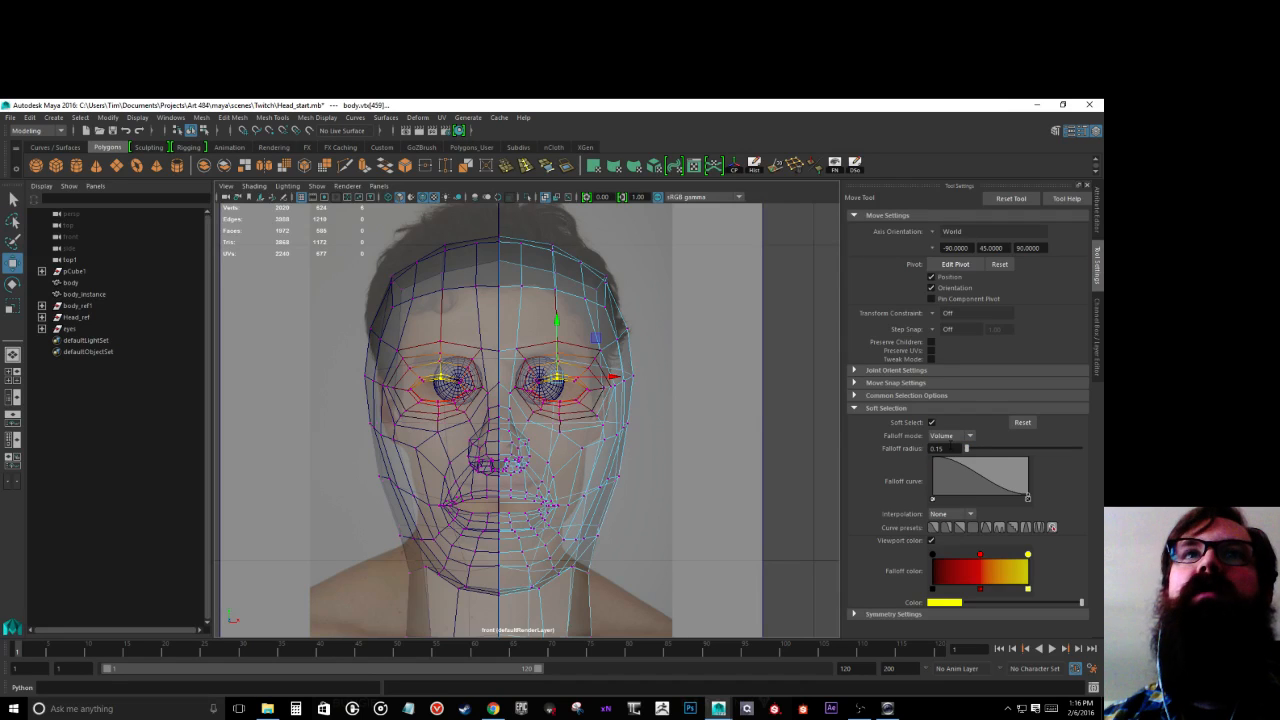
left_click(945, 438)
left_click(944, 448)
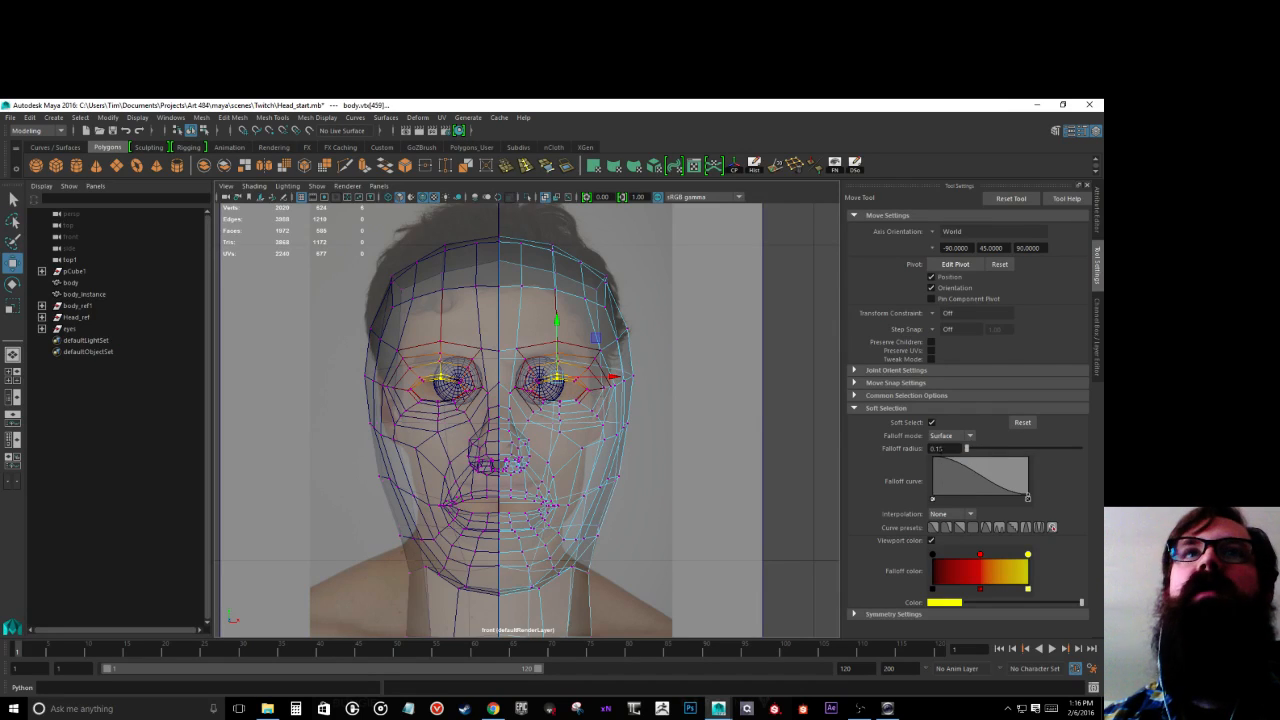
left_click(940, 437)
left_click(940, 448)
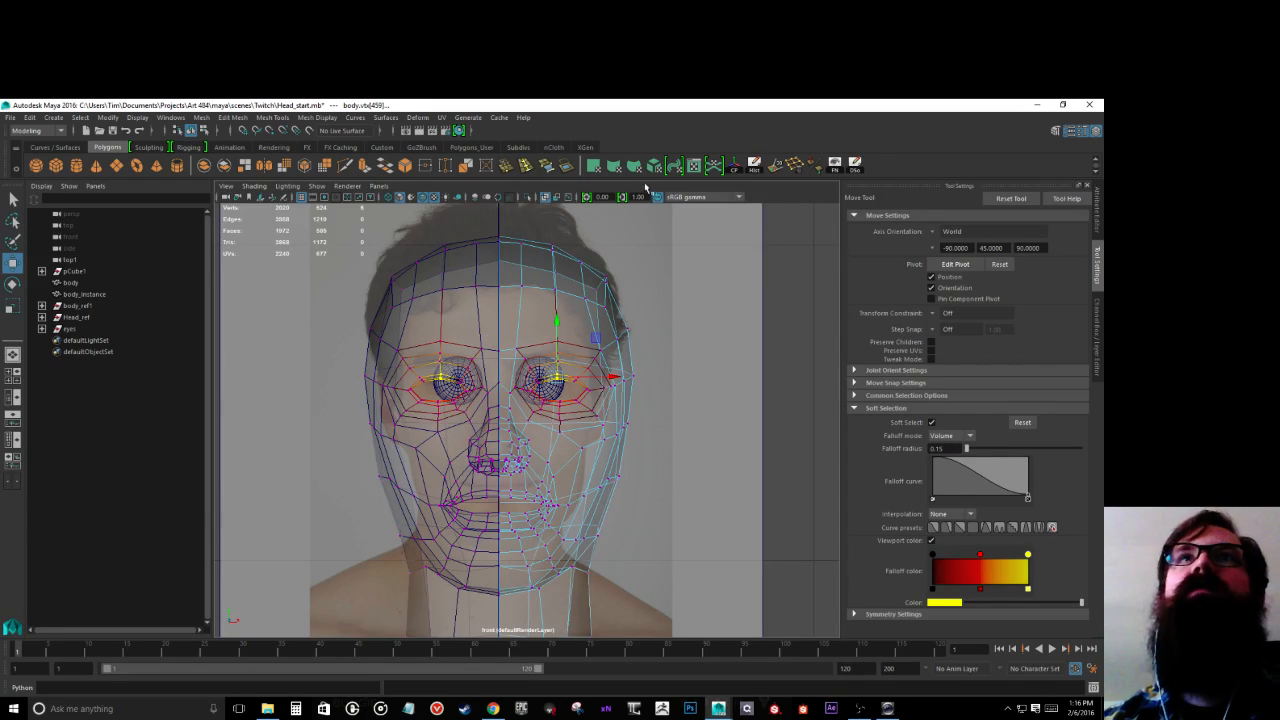
Step: Undo the falloff changes and the eyelid vertex selection to return to the selected eye-area vertices
key("ctrl+z")
key("ctrl+z")
key("ctrl+z")
key("ctrl+z")
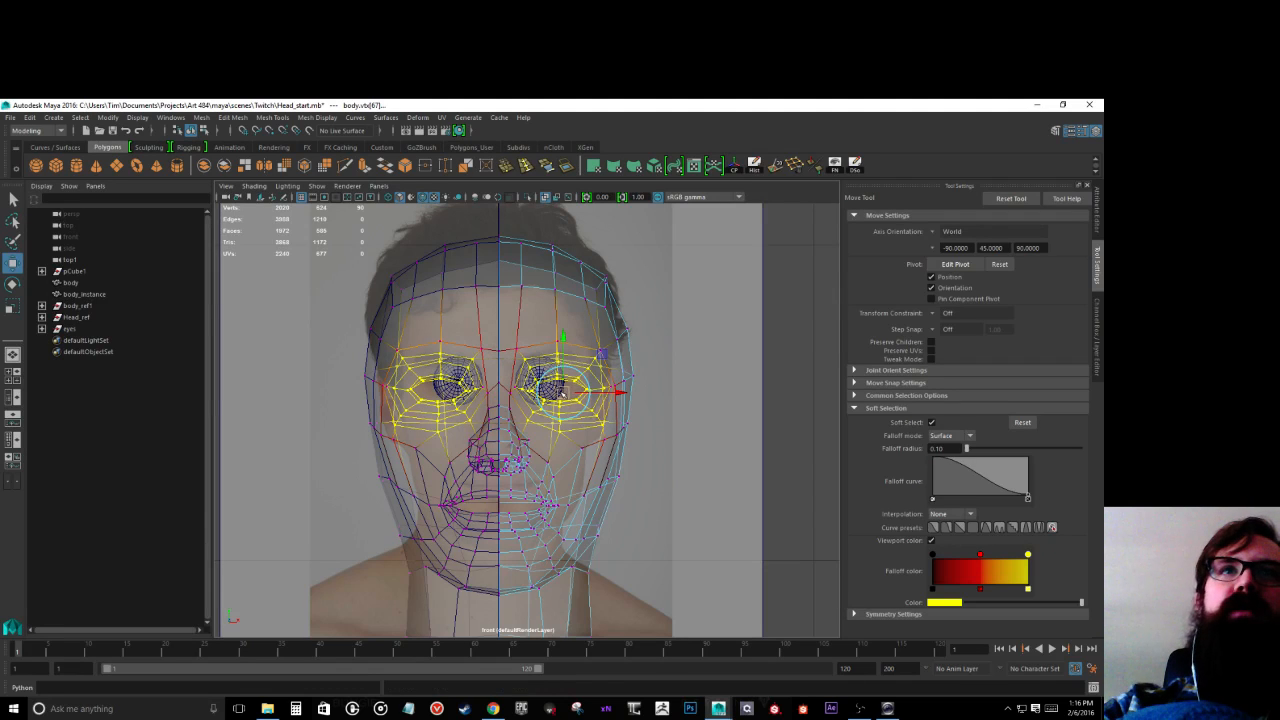
Step: Move the eye-area vertices slightly inward and up over the reference eye, and scale them up to fit it
left_click_drag(562, 393, 548, 381)
key("r")
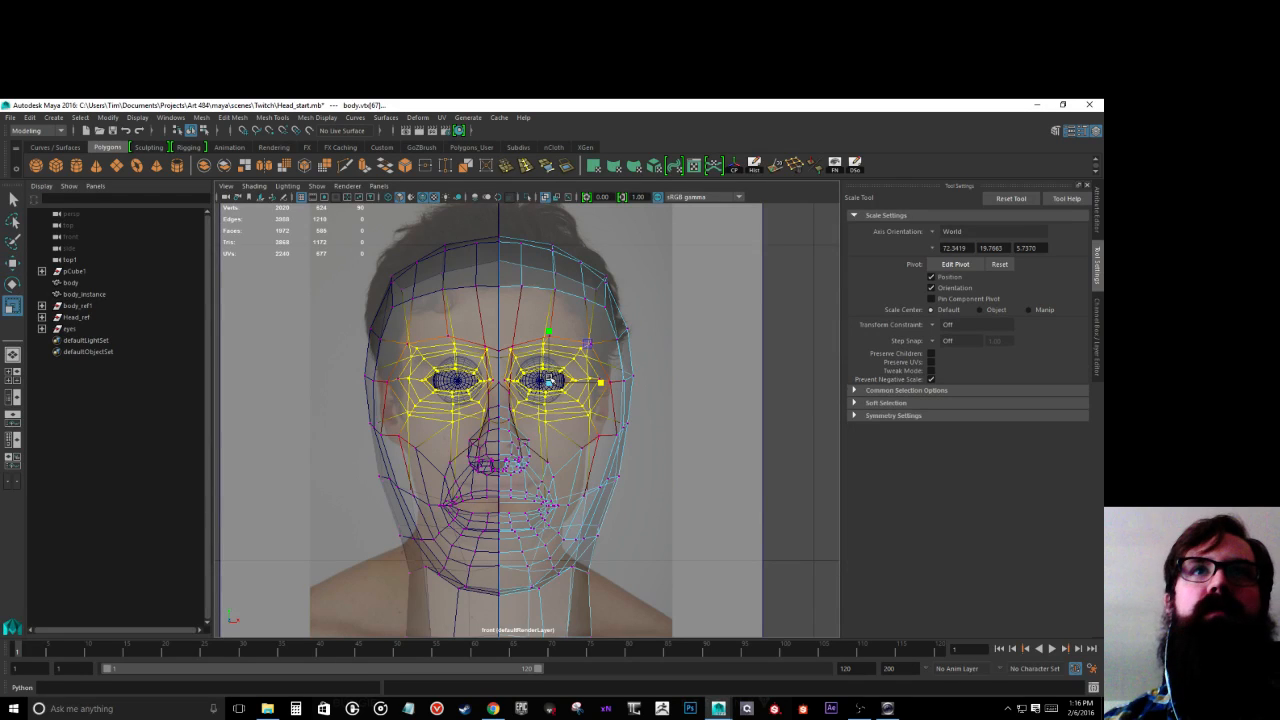
left_click_drag(550, 383, 589, 372)
Step: In the side view, select the displaced inner vertices at the back of the head and move them rearward without soft selection
key("space")
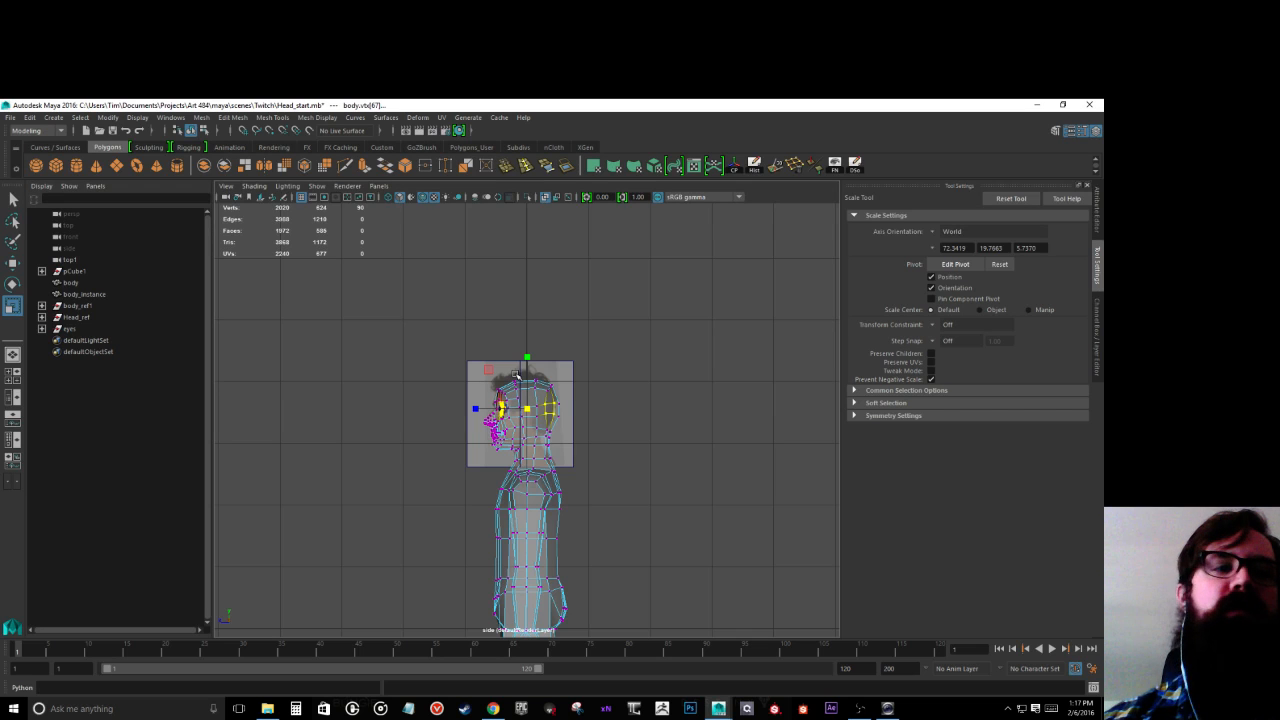
scroll(520, 418, "up", 5)
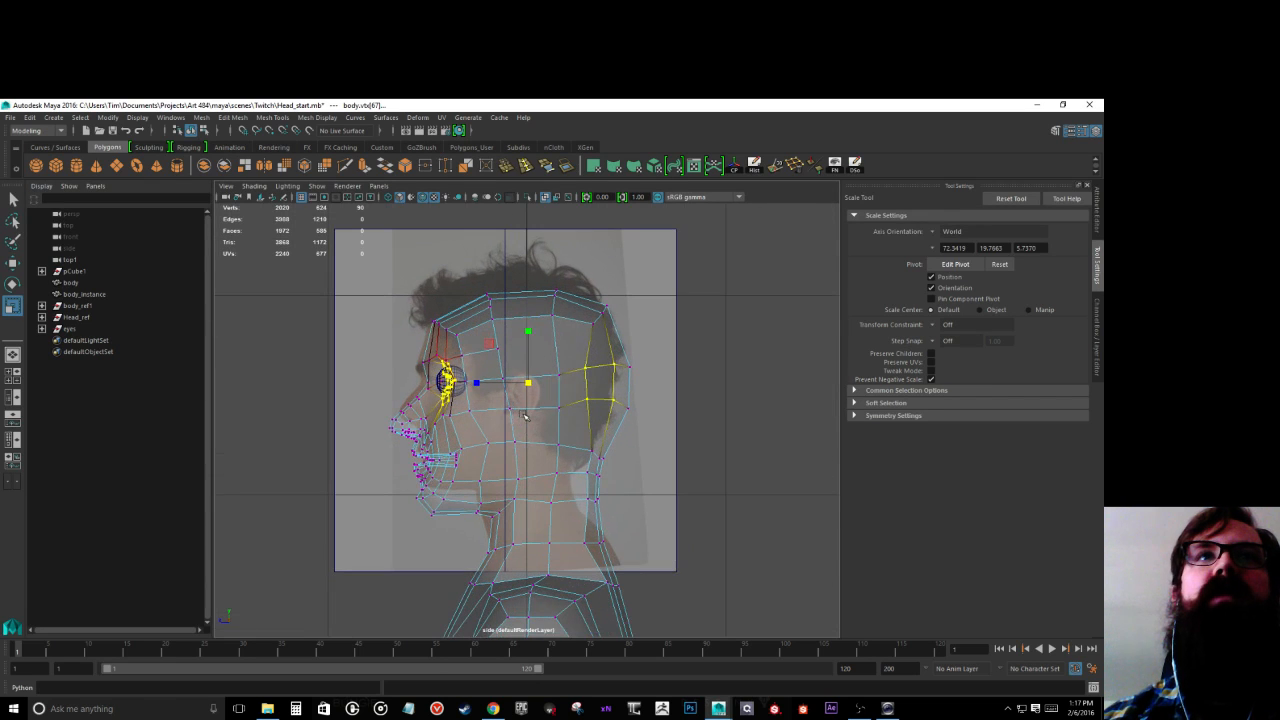
left_click_drag(570, 352, 600, 425)
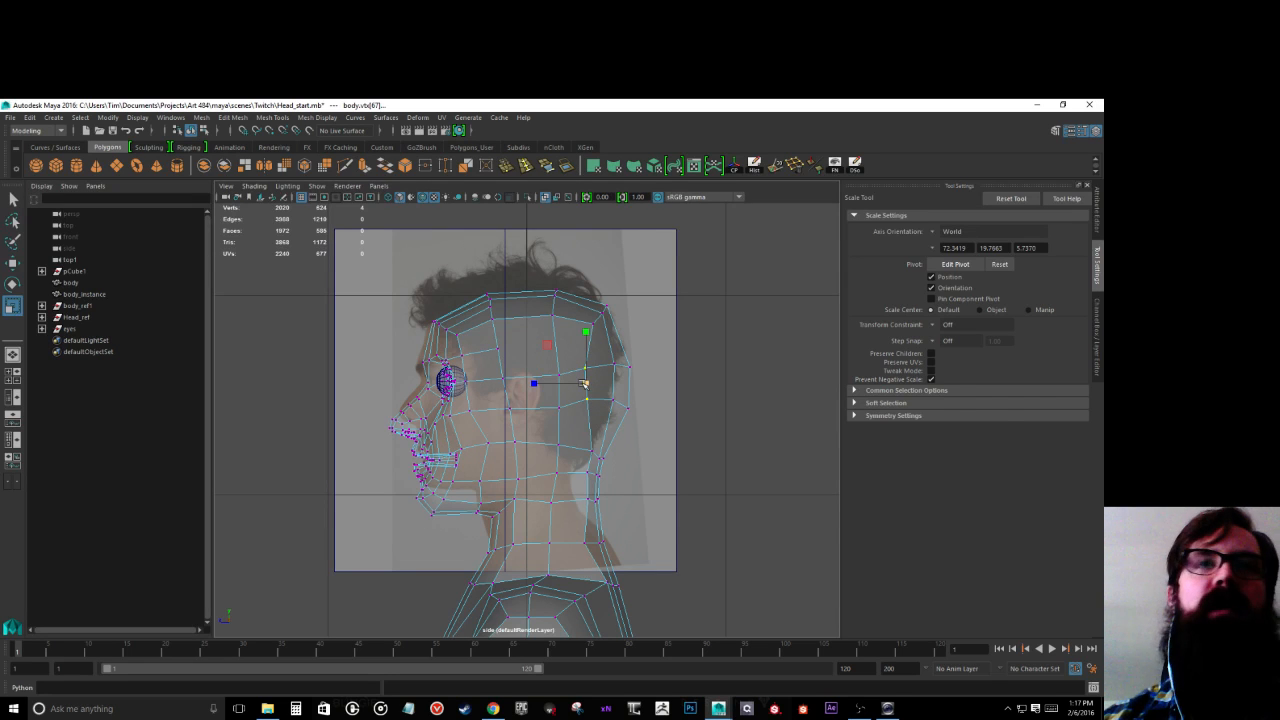
key("w")
left_click_drag(592, 385, 601, 385)
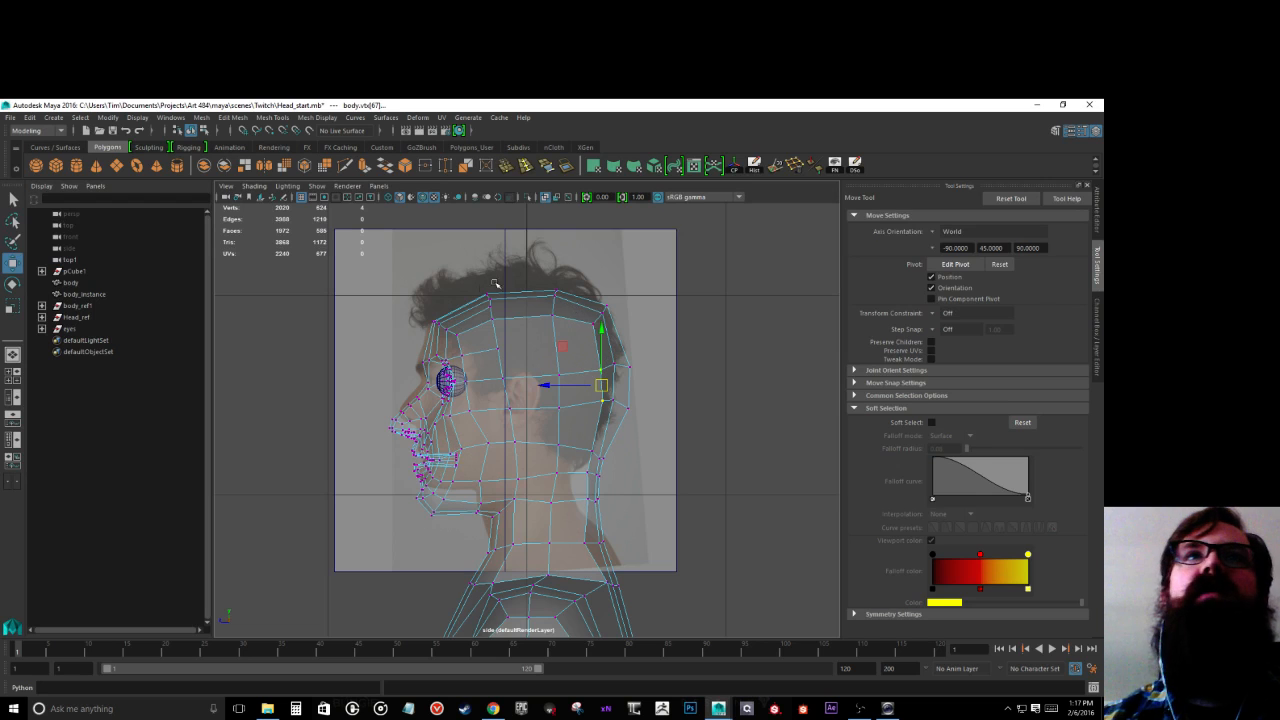
Step: Move the brow vertex forward to the reference profile, and shift the nose, mouth and jaw vertices slightly upward
scroll(474, 317, "up", 2)
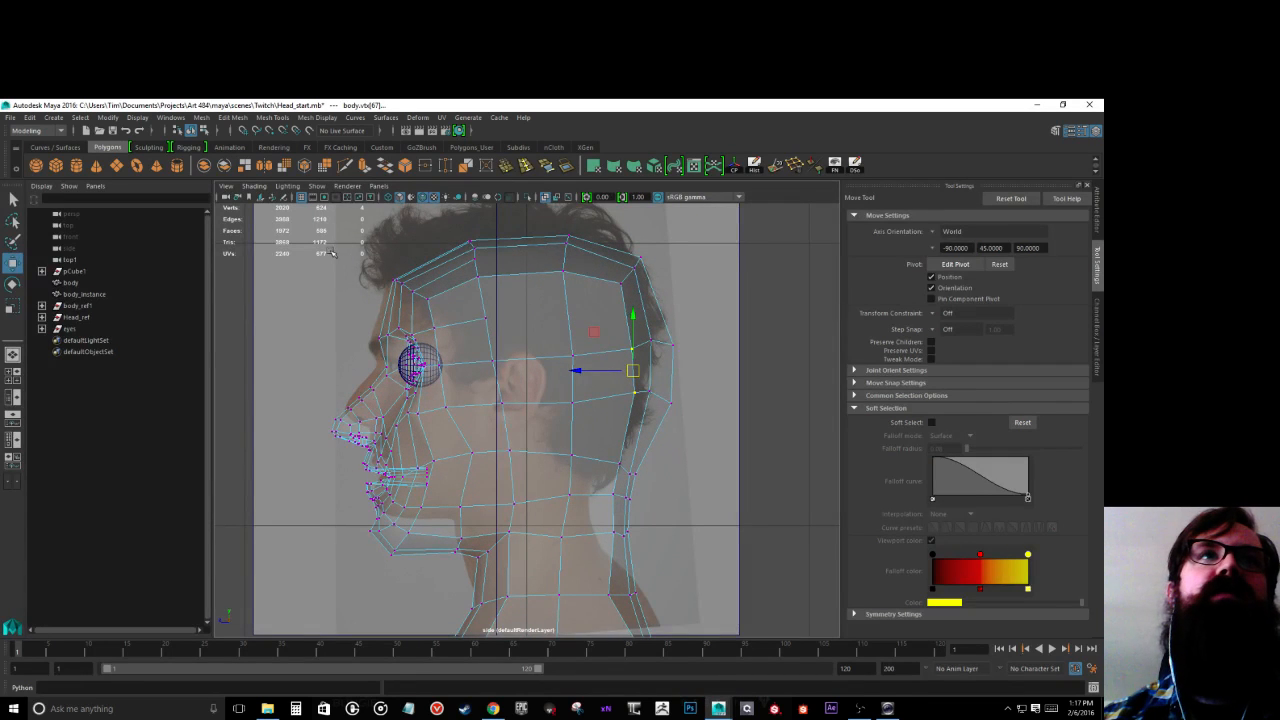
left_click(385, 332)
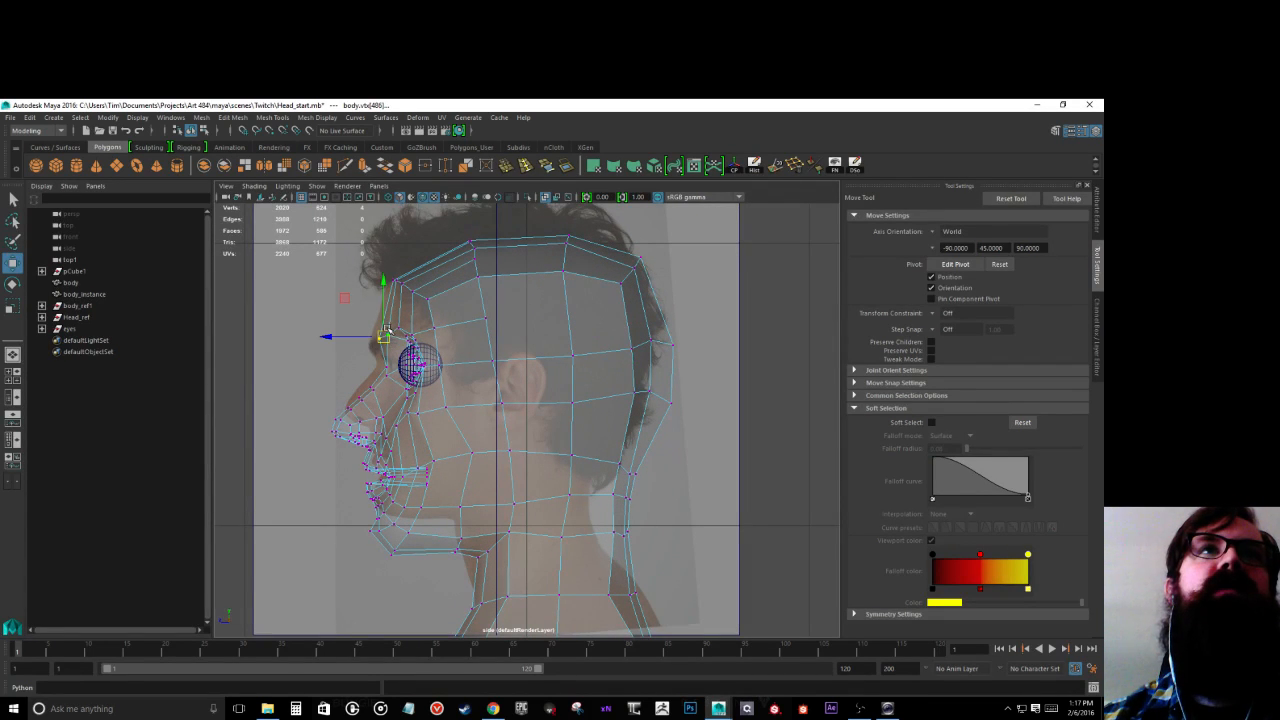
left_click_drag(388, 332, 376, 333)
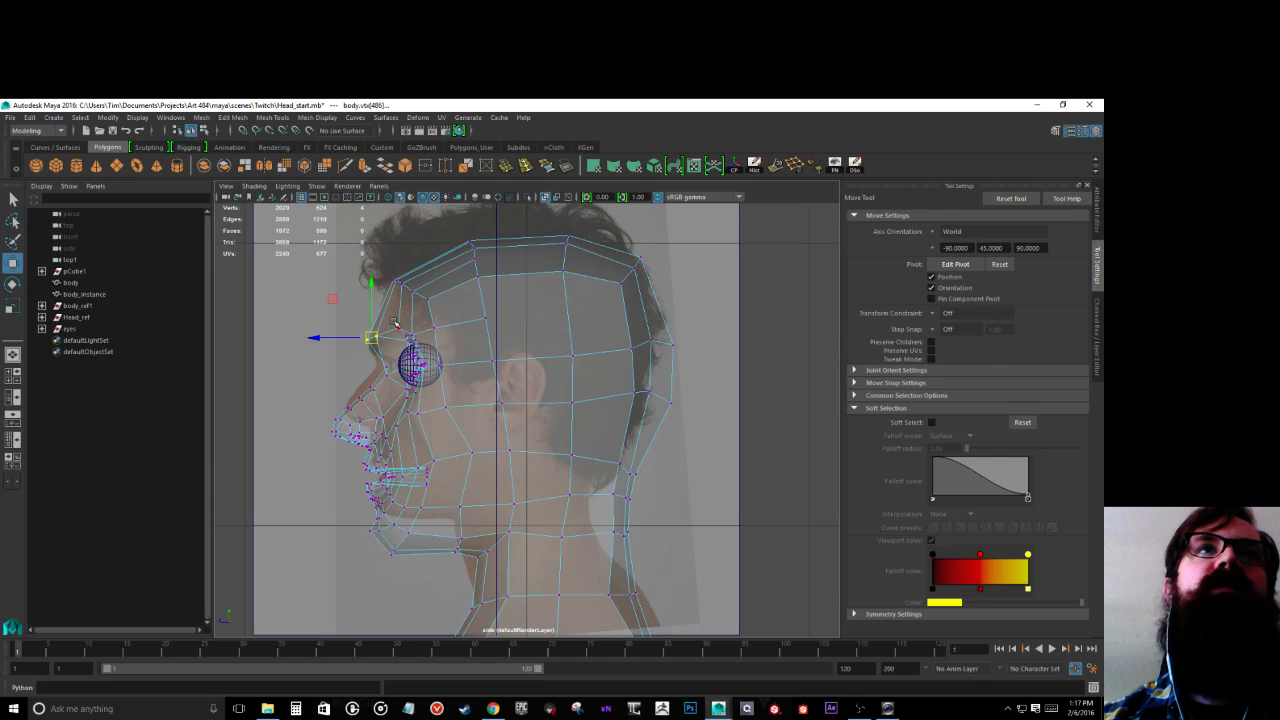
left_click(389, 331)
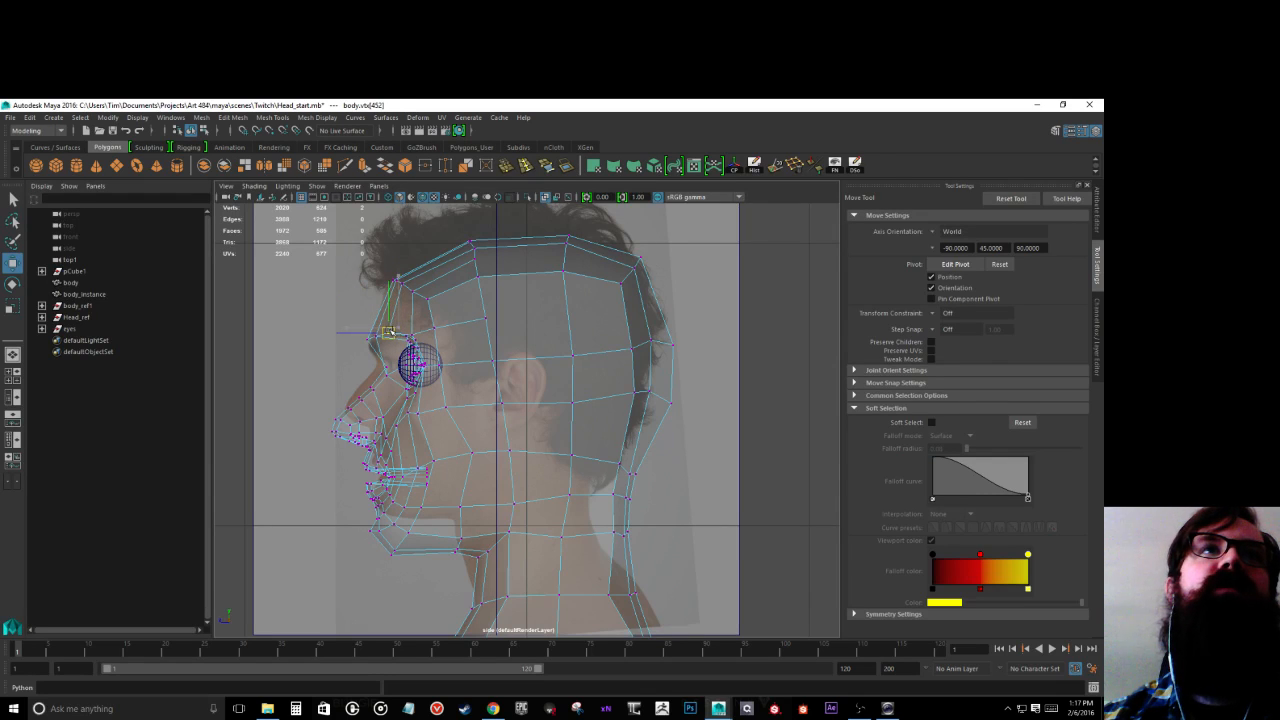
left_click_drag(295, 400, 530, 576)
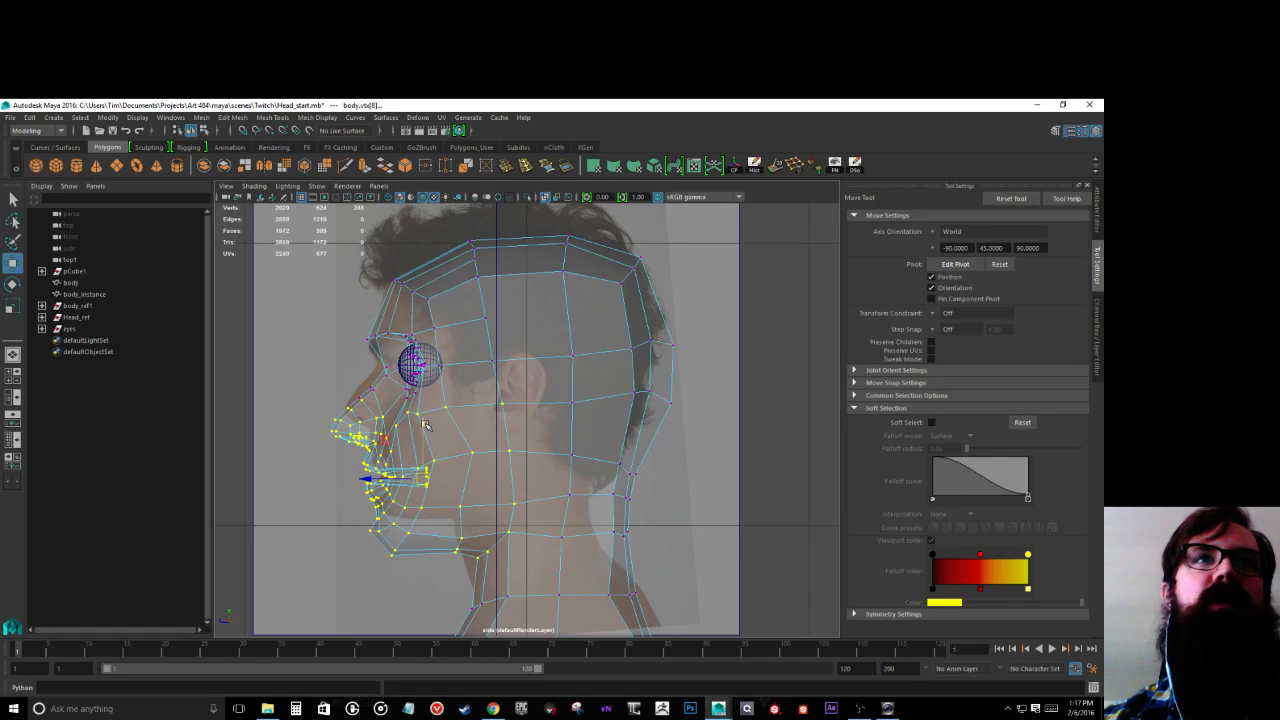
left_click_drag(424, 425, 422, 418)
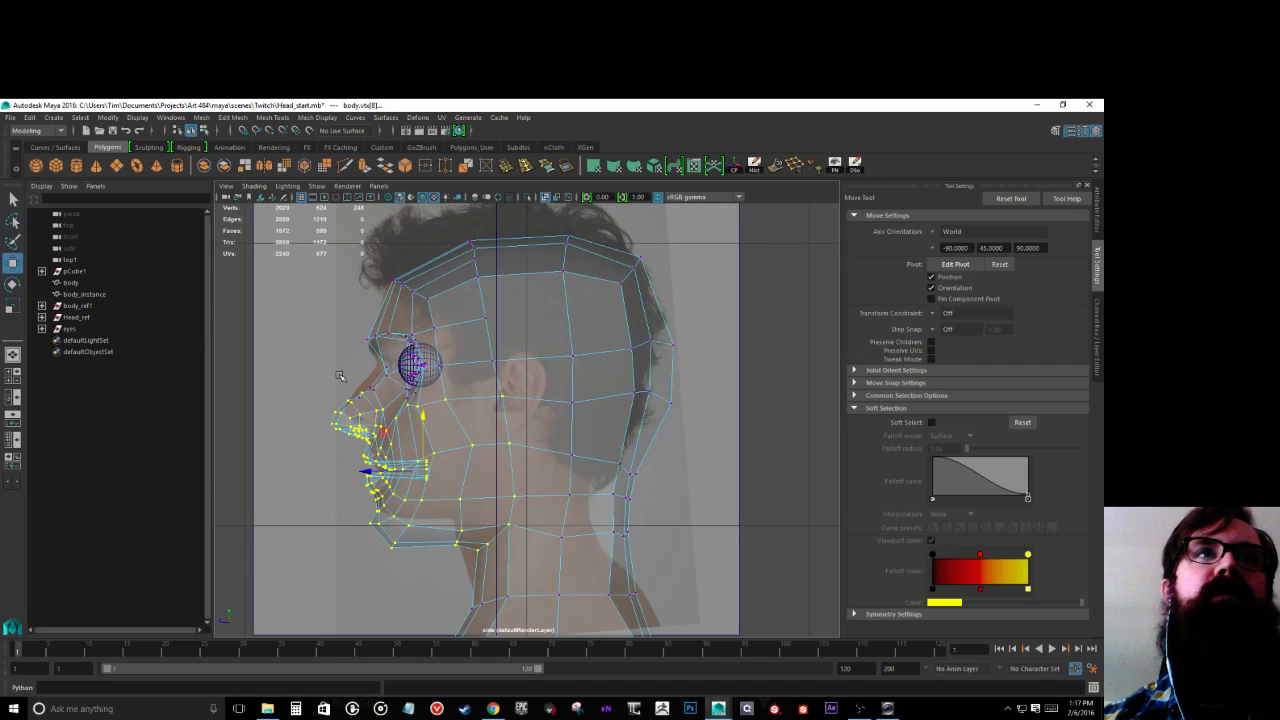
Step: Reposition the nose-bridge vertices along the reference profile in the side view, and undo the last trial move
scroll(361, 383, "up", 3)
left_click(285, 331)
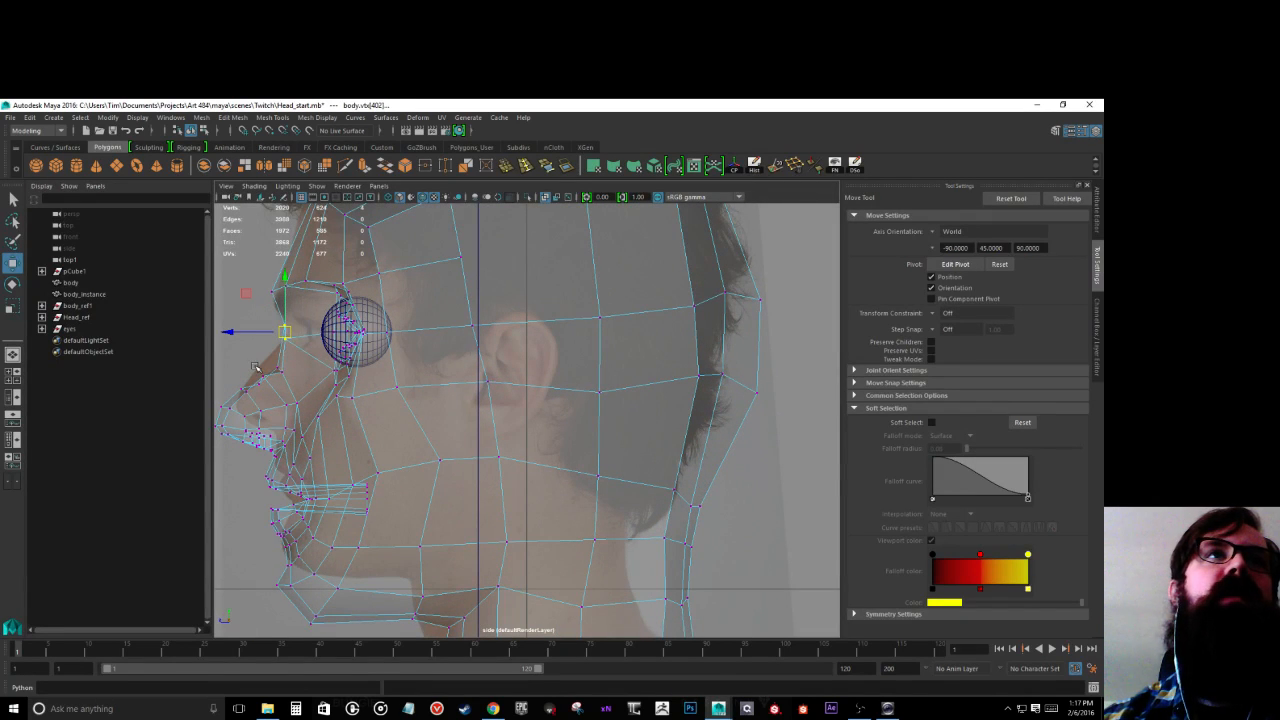
left_click_drag(270, 350, 280, 360)
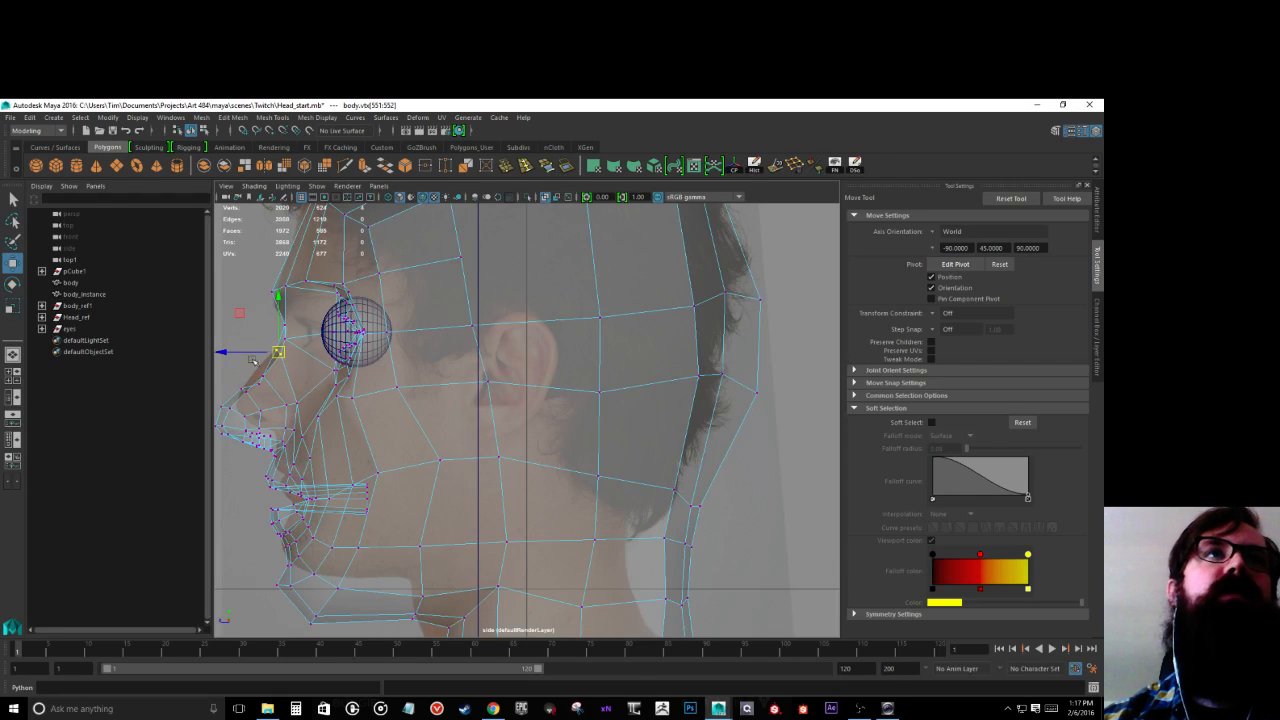
left_click_drag(279, 353, 313, 360)
key("ctrl+z")
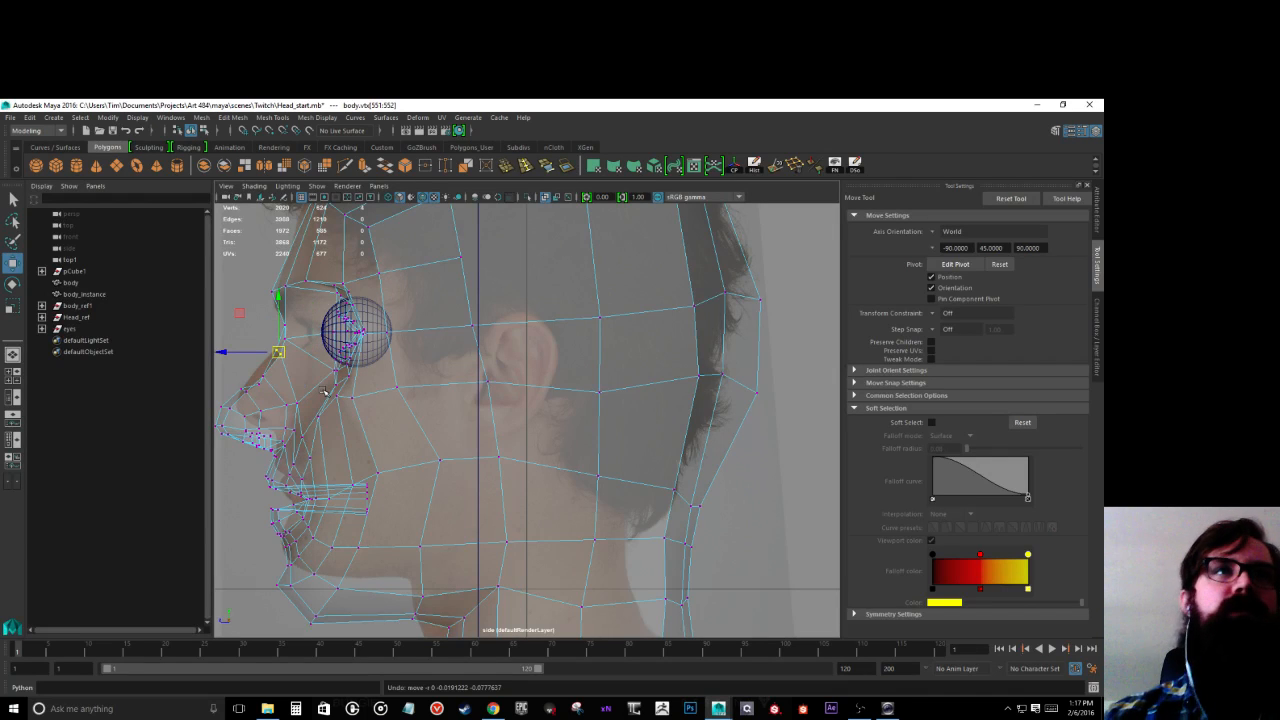
Step: Move the two vertex pairs on the middle of the nose bridge upward along the reference profile in the side view
middle_click_drag(283, 363, 441, 362, "alt")
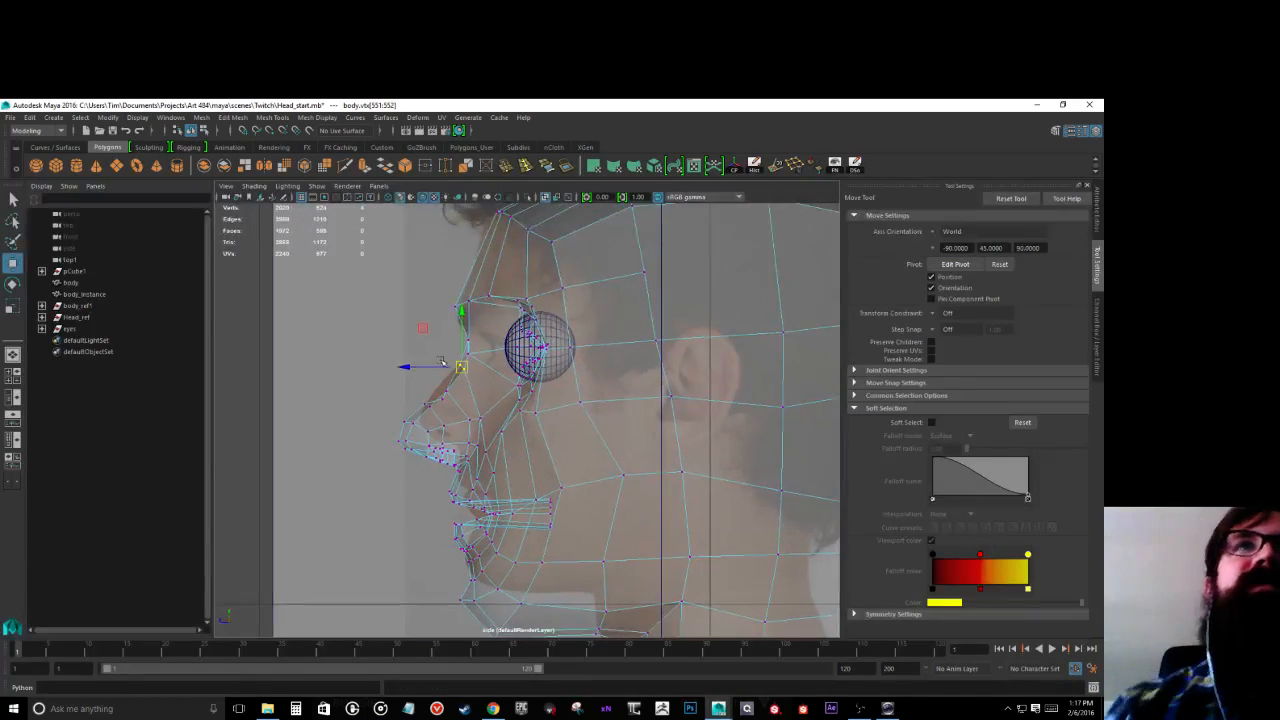
scroll(441, 362, "up", 2)
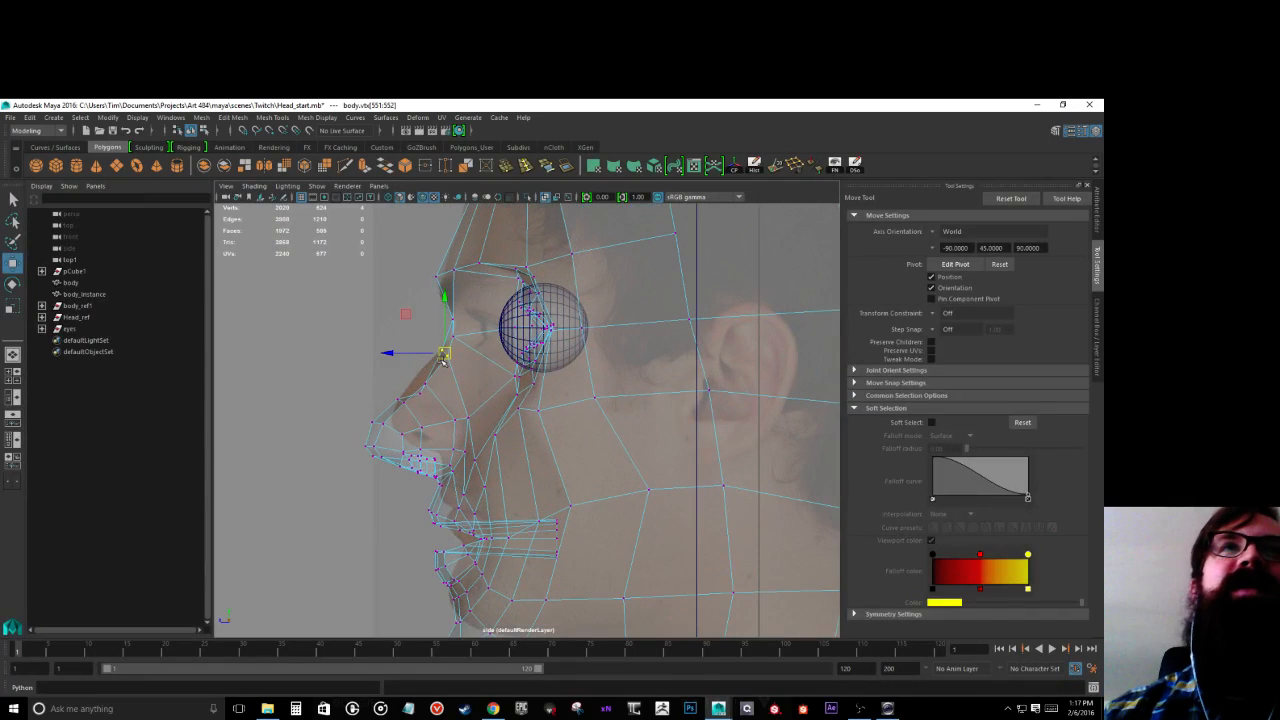
left_click(420, 392)
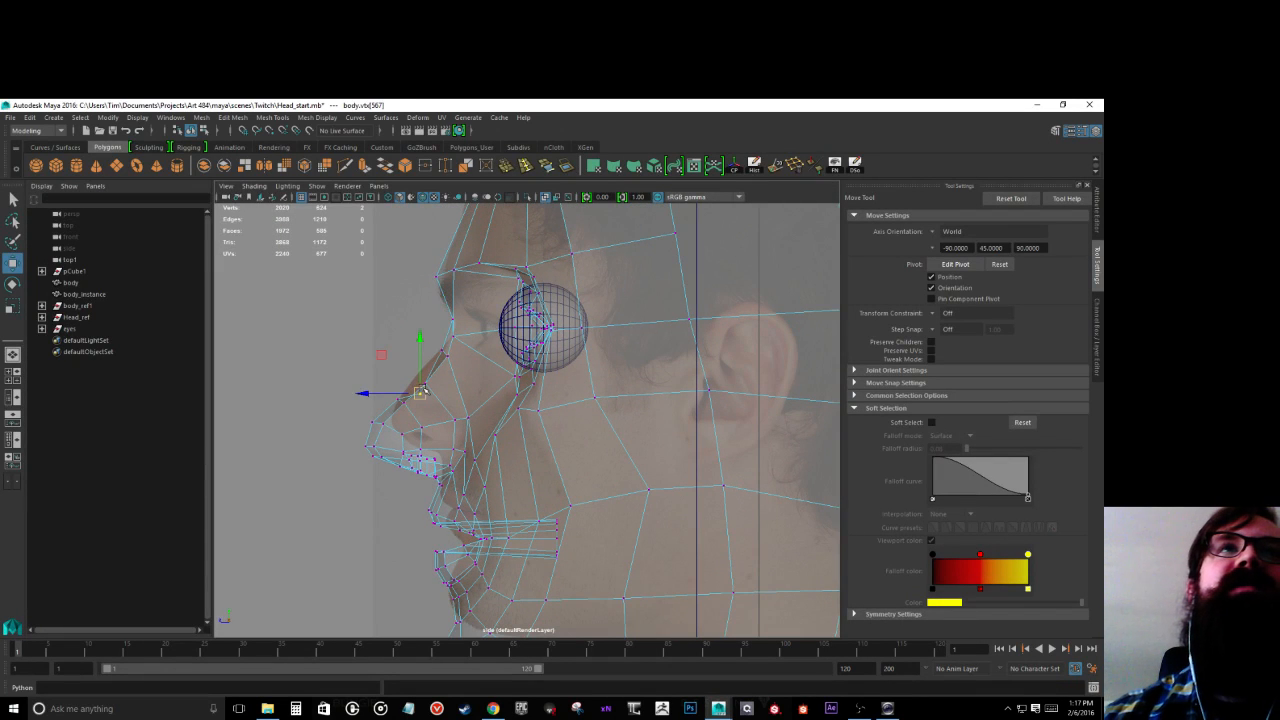
left_click_drag(420, 395, 422, 370)
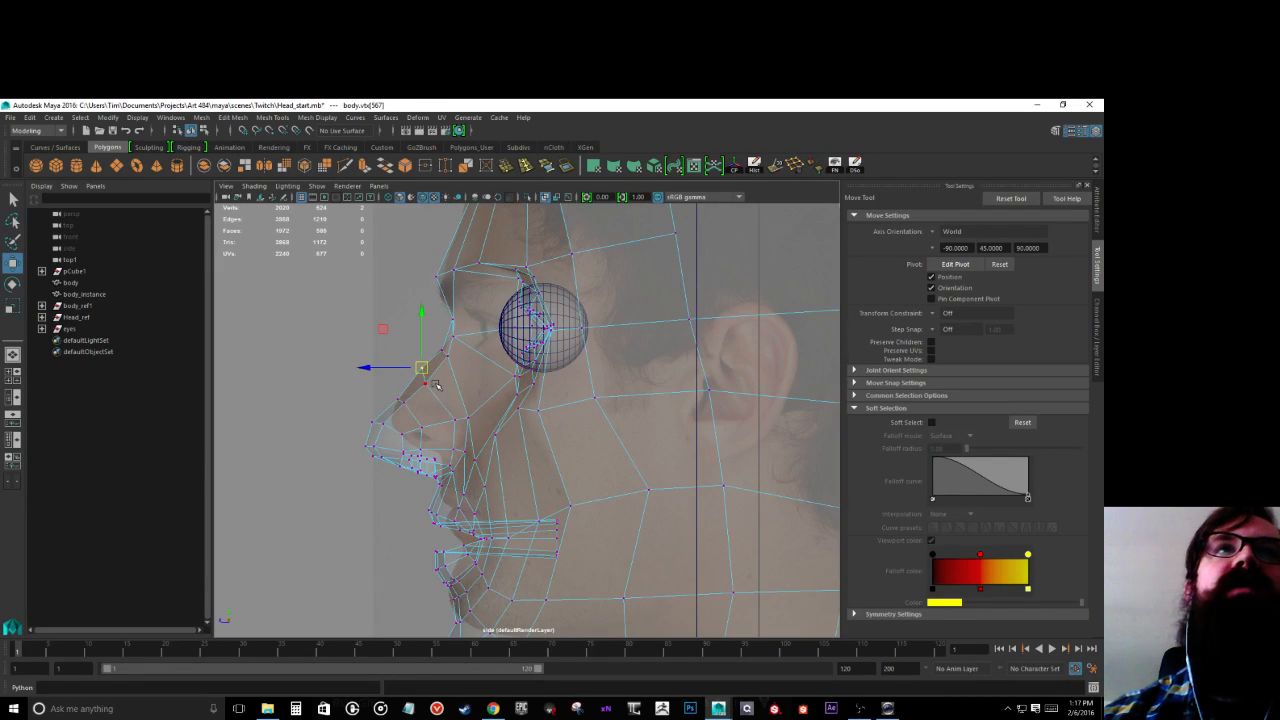
left_click(425, 383)
left_click_drag(425, 383, 427, 373)
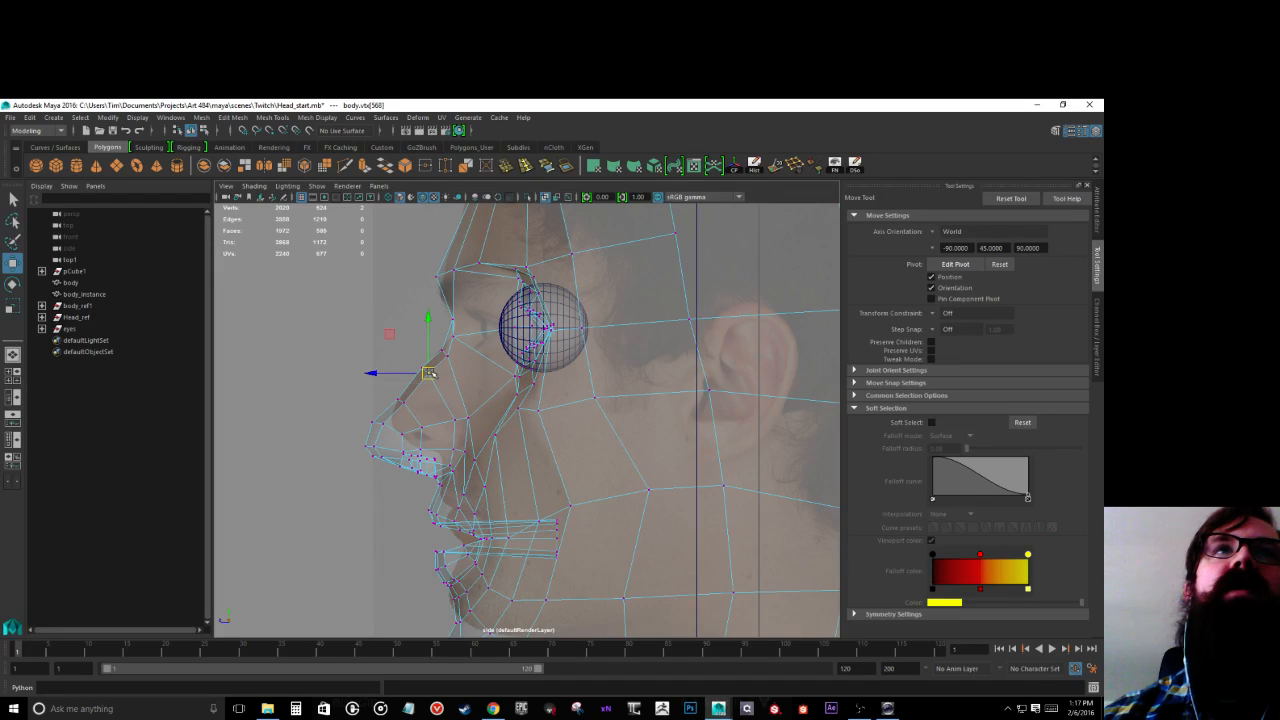
Step: Adjust the vertices beside and on the nasal root and the brow vertex to the reference profile
left_click(466, 326)
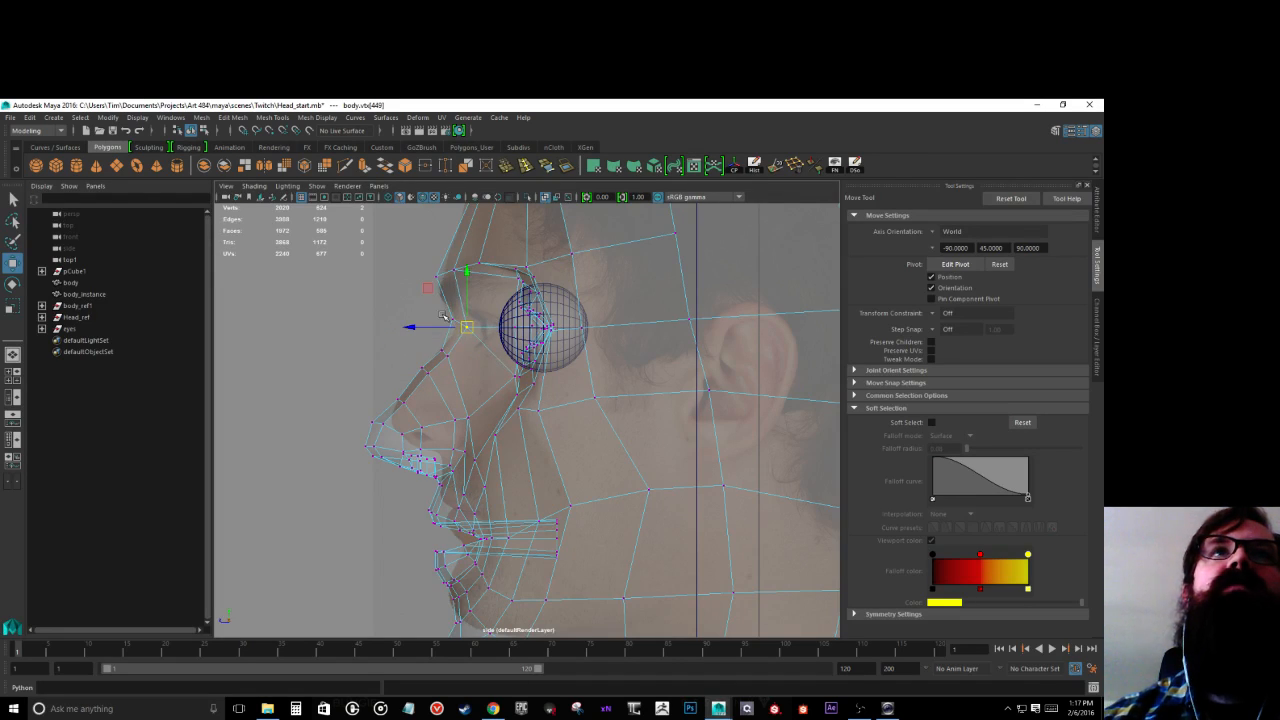
left_click(456, 327)
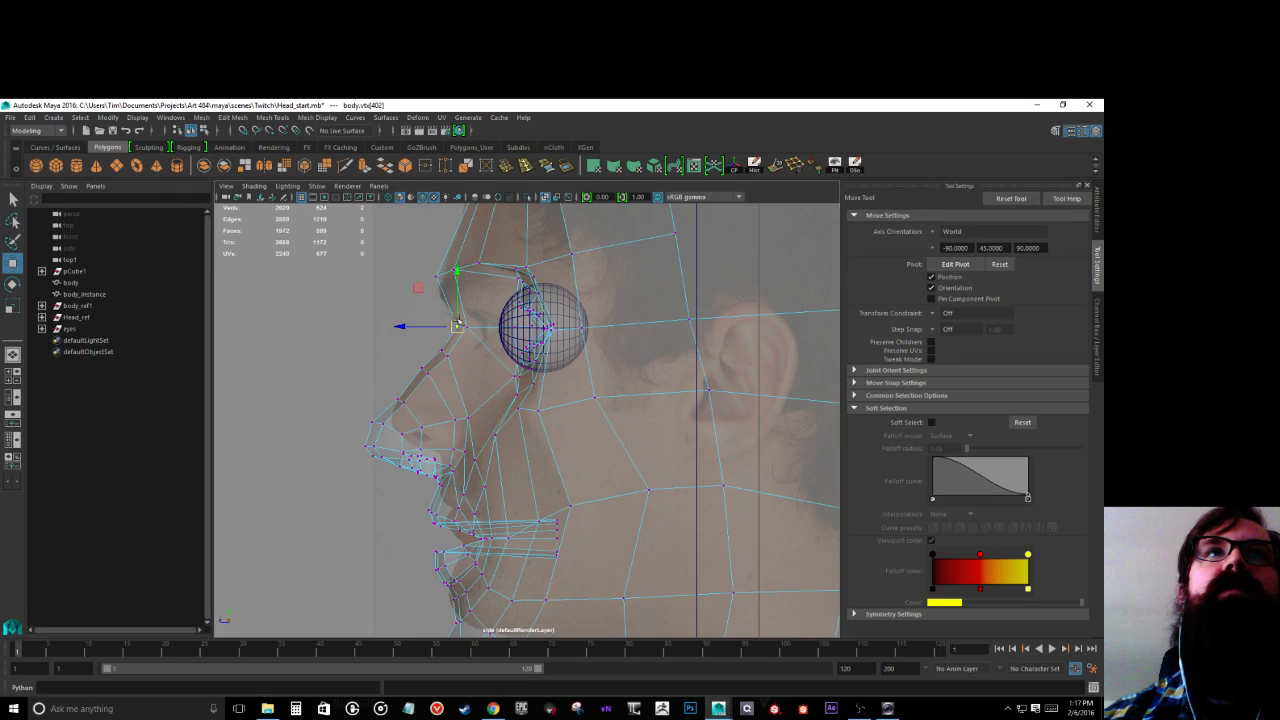
left_click(437, 279)
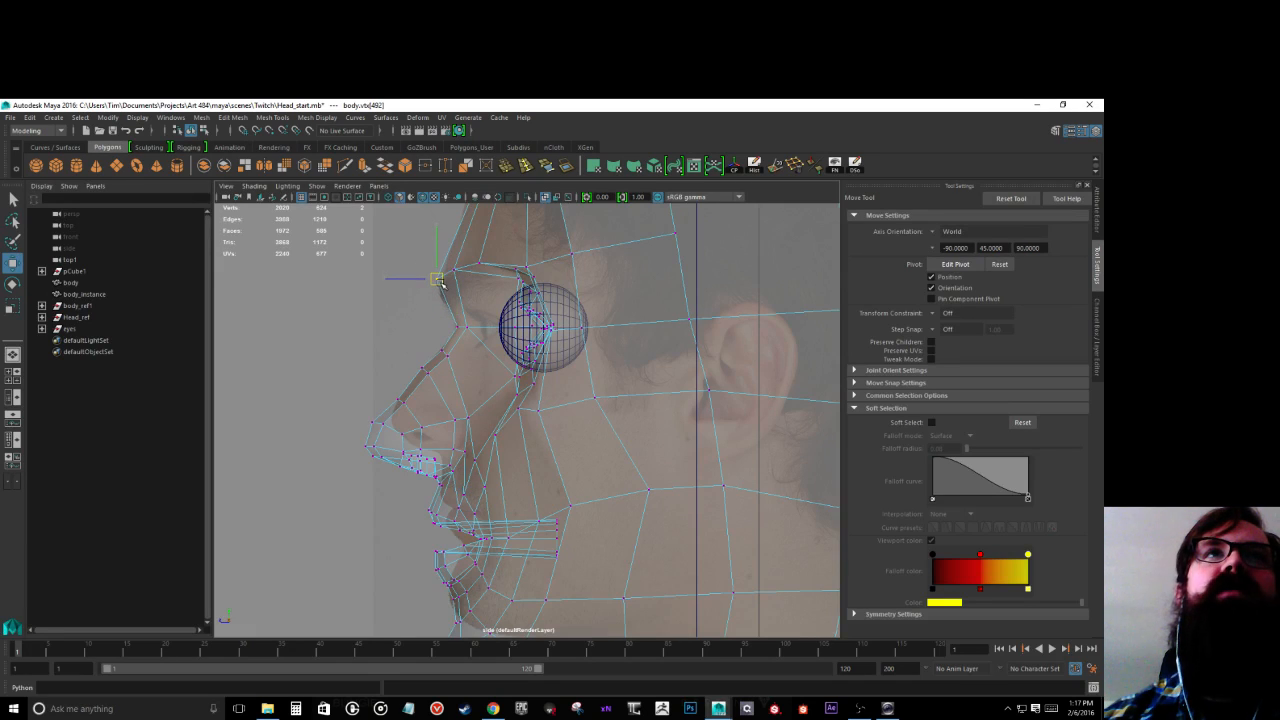
Step: Select the nose-tip vertices and pull the upper ones back and down toward the reference nose profile
left_click_drag(322, 388, 372, 445)
right_click_drag(440, 375, 381, 370)
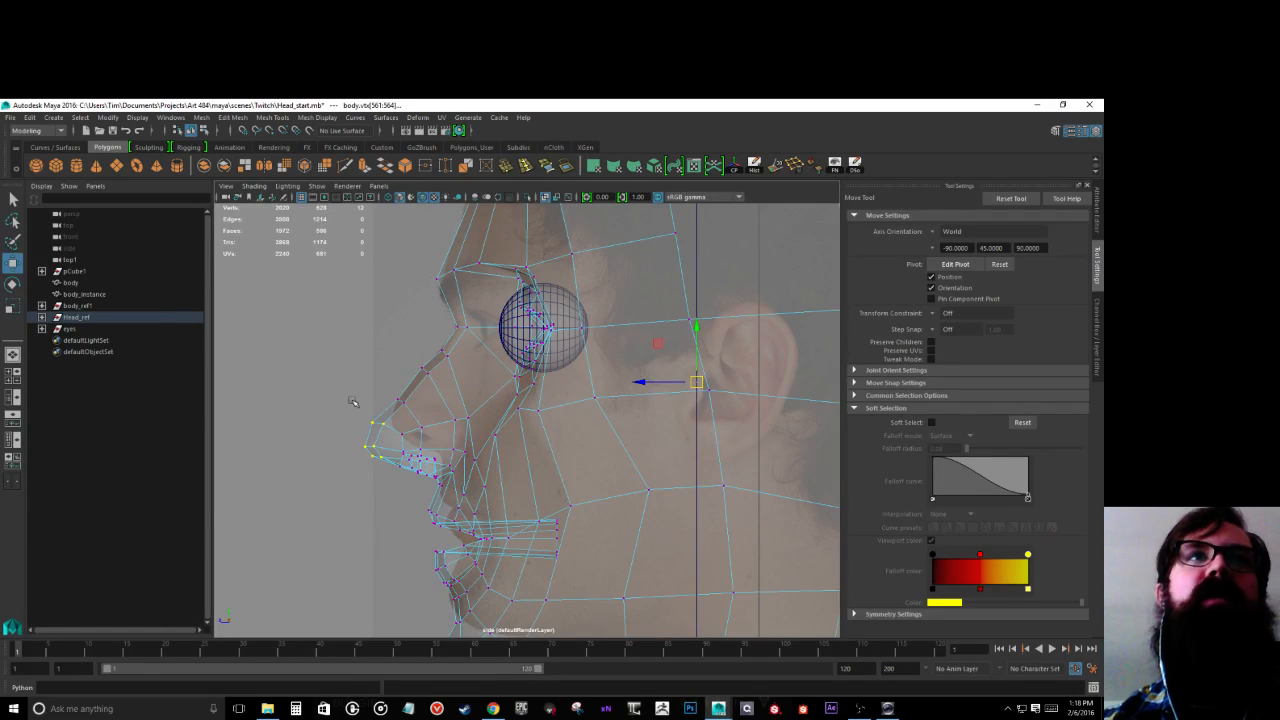
left_click_drag(352, 413, 396, 410)
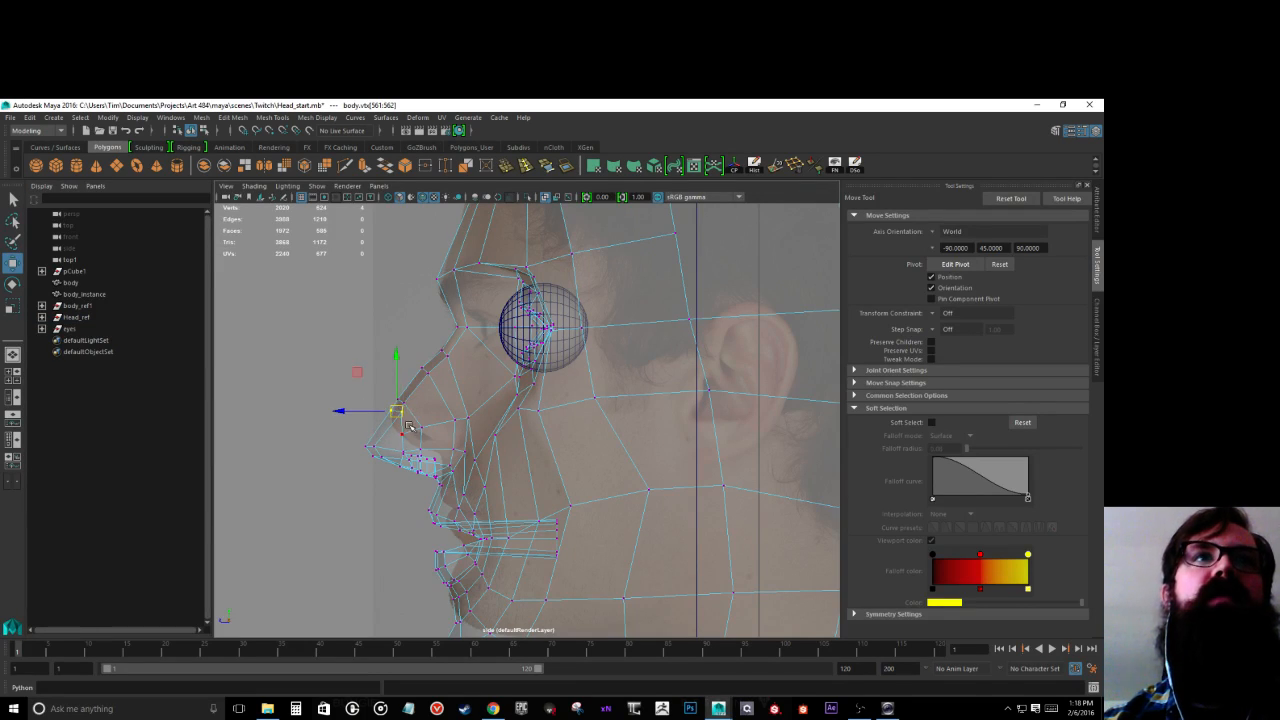
Step: Move the vertices on the side of the nose up and rearward to follow the reference nostril shape
left_click(410, 430)
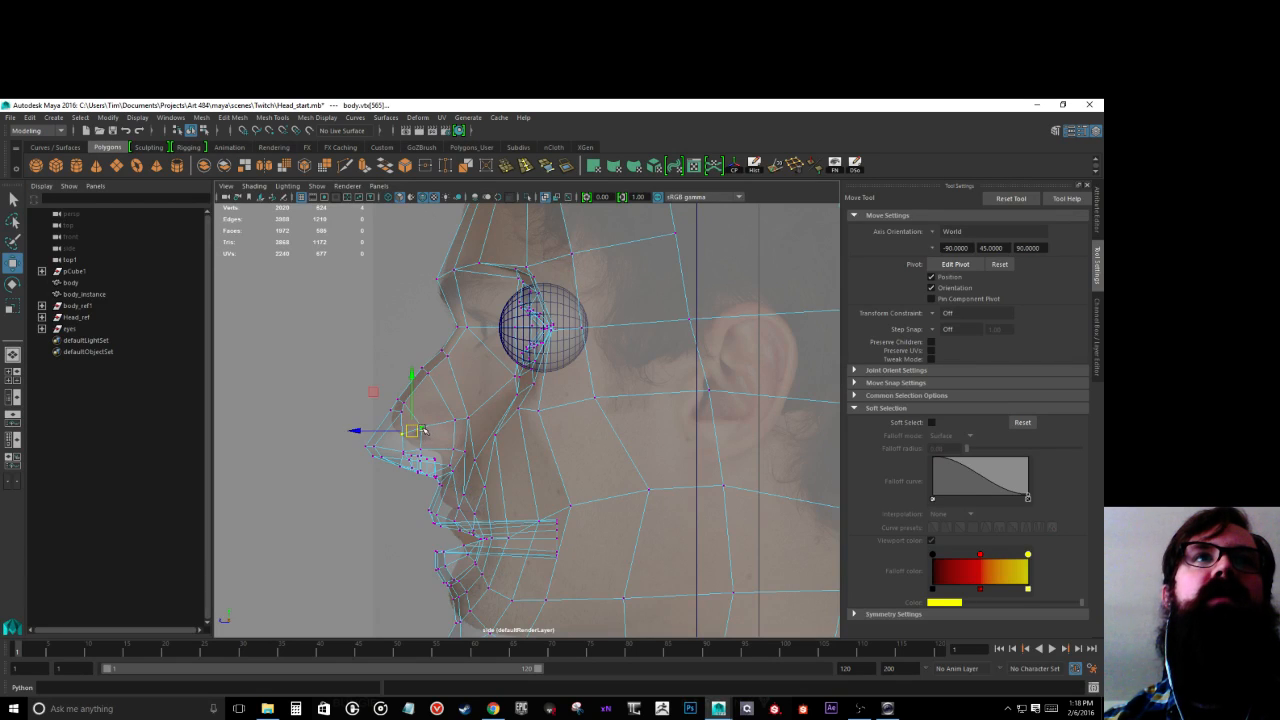
left_click(430, 408)
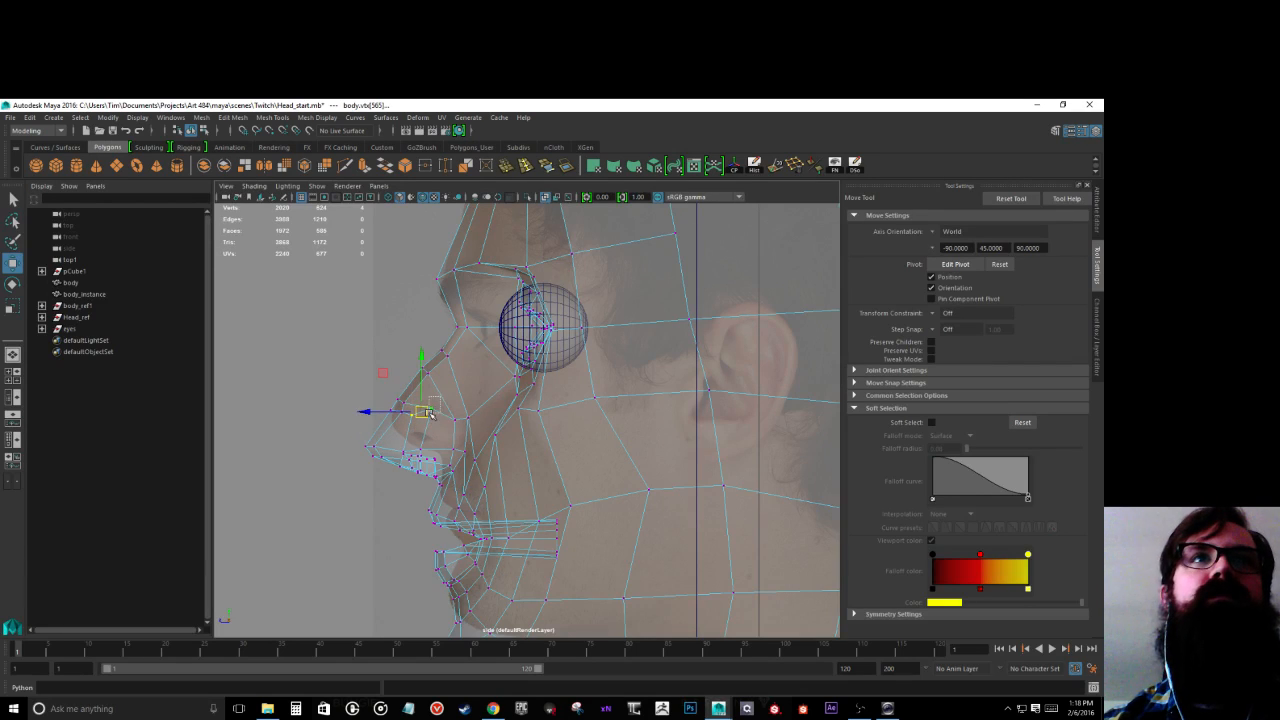
mouse_move(433, 409)
left_mouse_down()
mouse_move(377, 457)
mouse_move(387, 463)
mouse_move(371, 446)
mouse_move(391, 420)
mouse_move(454, 402)
left_mouse_up()
left_click(462, 420)
left_click(425, 411)
left_click_drag(425, 411, 425, 408)
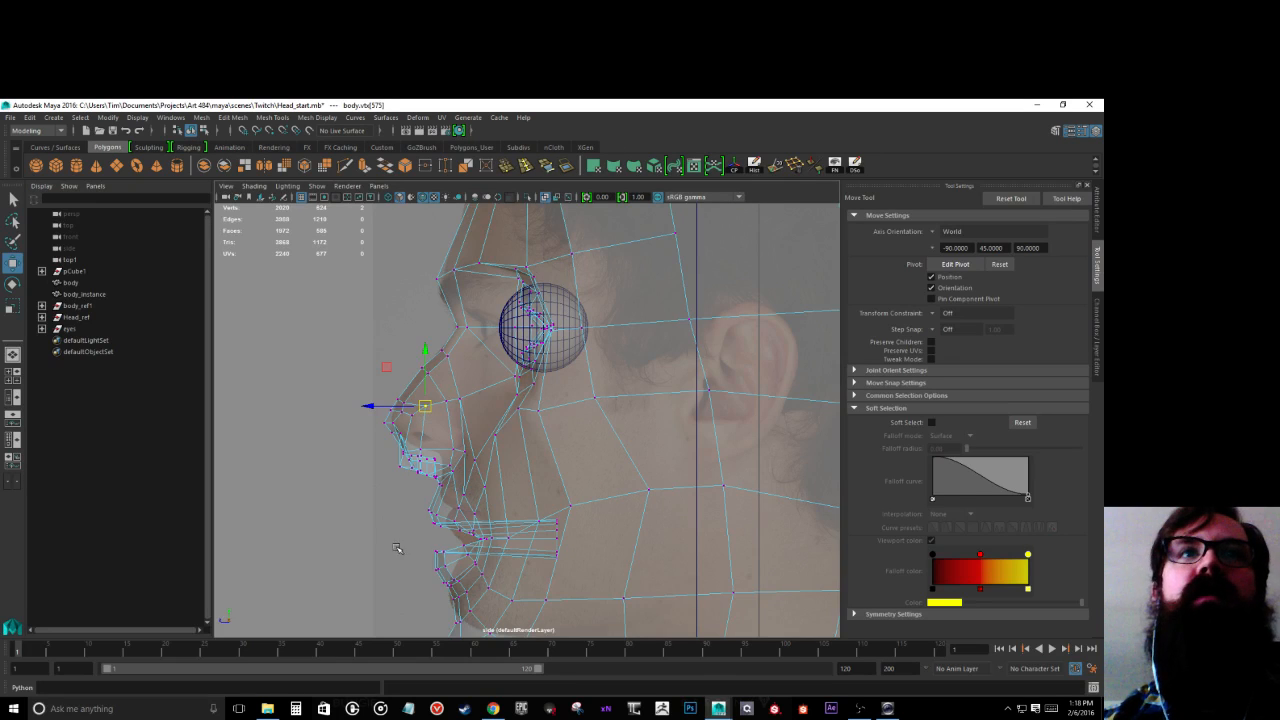
Step: Raise the nostril vertices to the reference underside of the nose, and move the vertices beside the nostril upward
left_click_drag(396, 452, 465, 425)
mouse_move(466, 450)
left_mouse_down()
mouse_move(489, 495)
mouse_move(479, 430)
left_mouse_up()
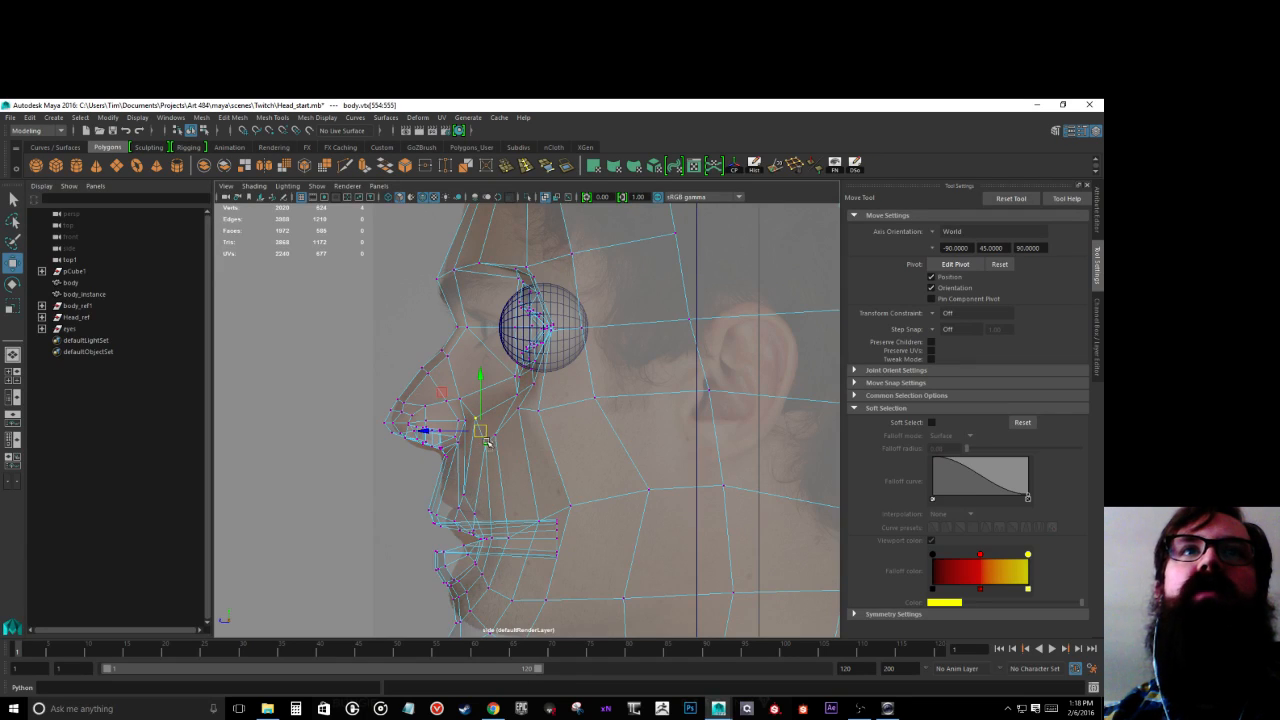
left_click(484, 442)
left_click_drag(484, 444, 484, 430)
Step: Reposition the cheek vertices below the eye, and shift the upper cheek and temple vertices slightly rearward
left_click(521, 423)
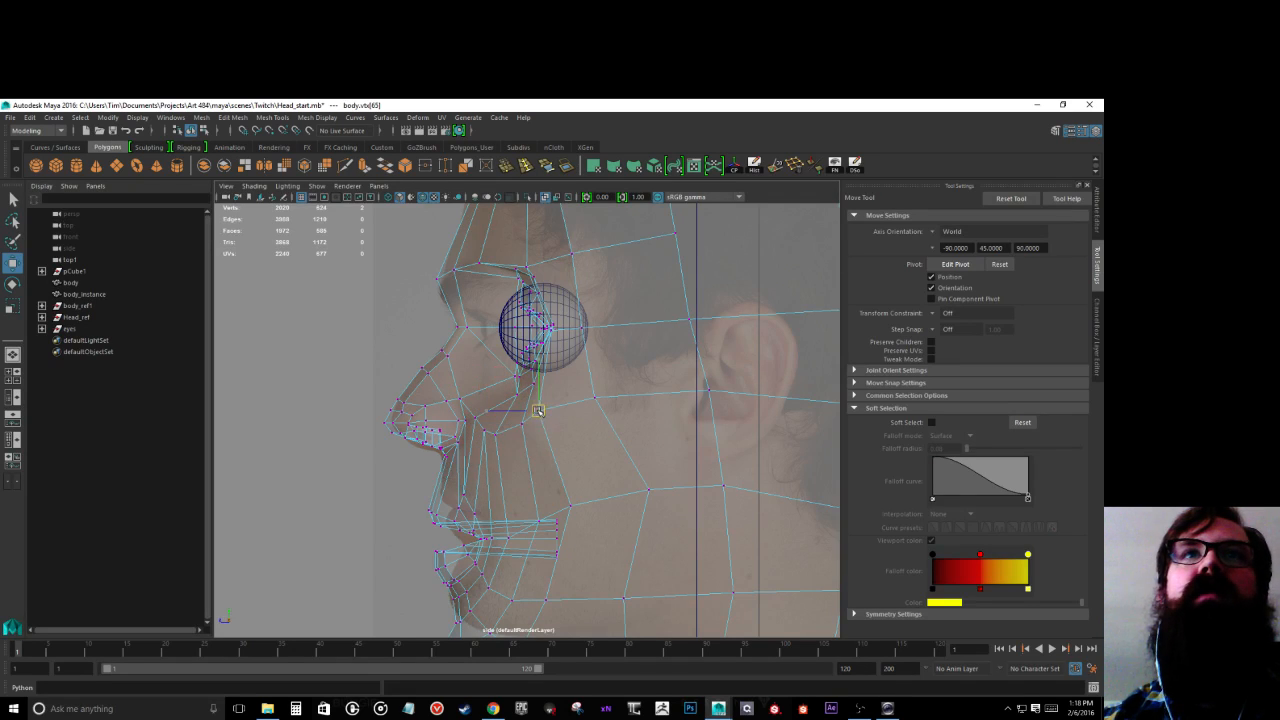
left_click(594, 397)
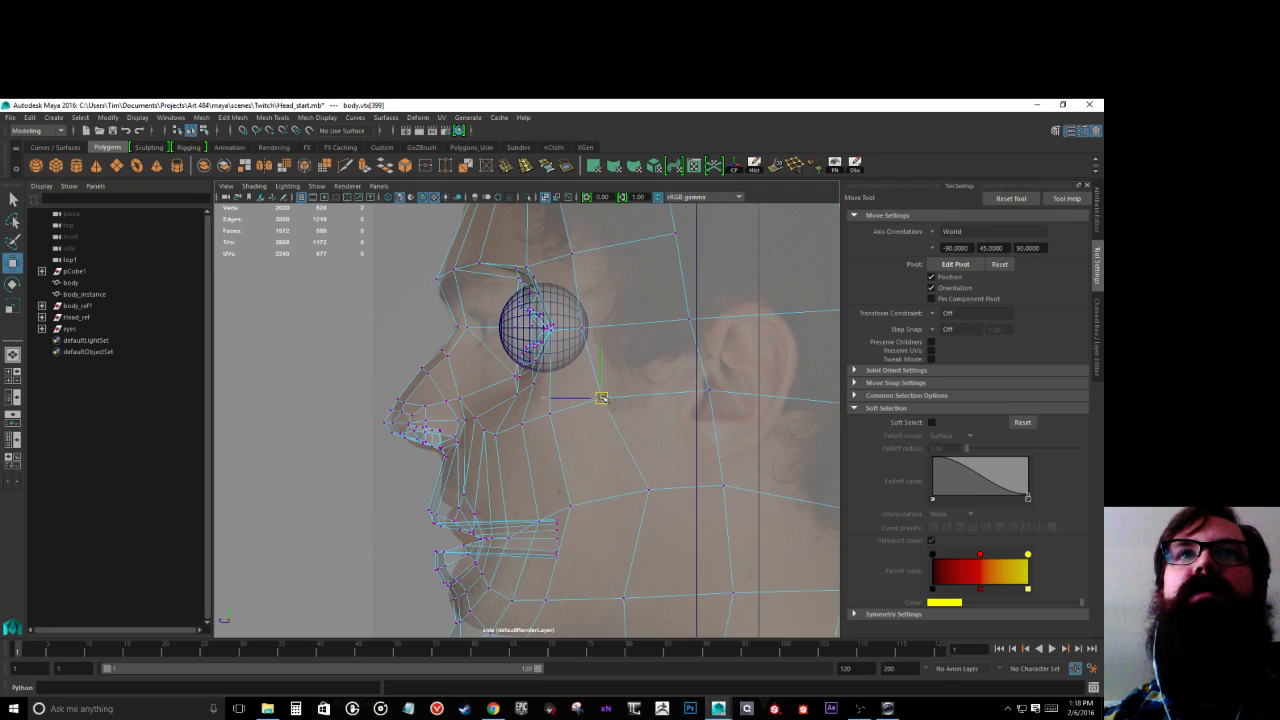
left_click(584, 327)
left_click_drag(589, 328, 598, 331)
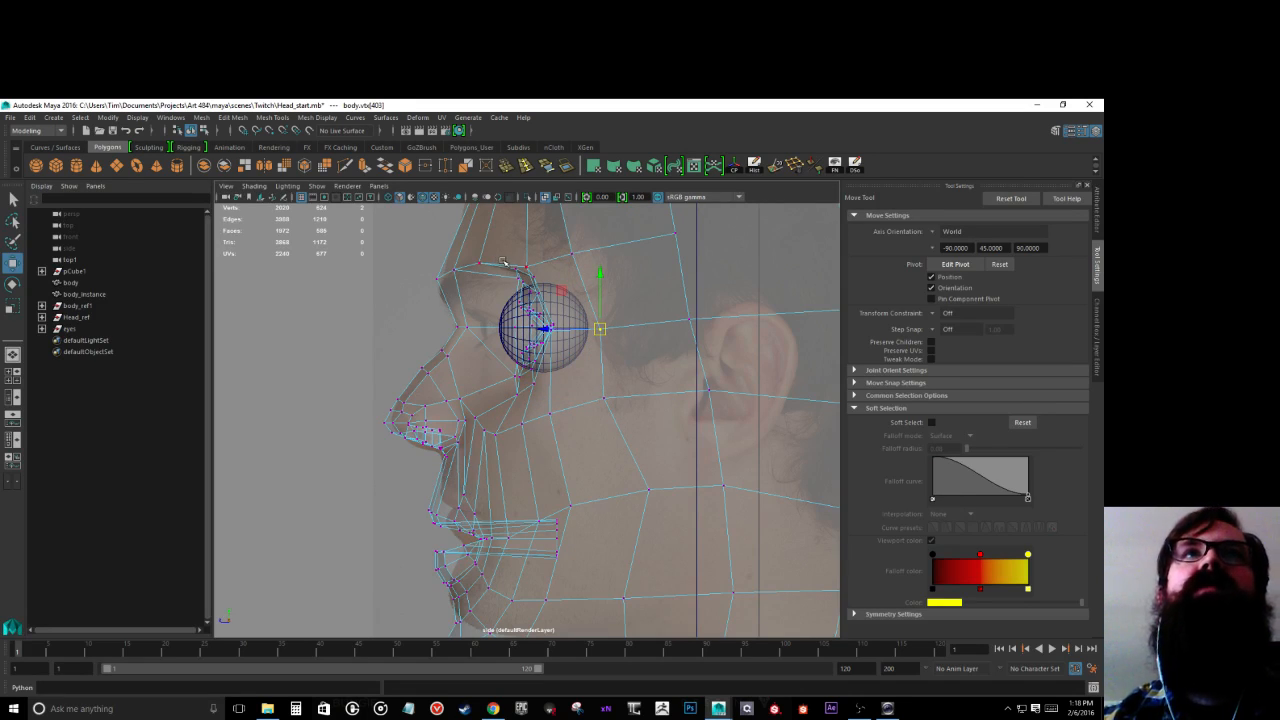
Step: Move the lip and mouth-area vertices up to the reference lips with soft selection on, and fit the inner mouth vertices behind them
left_click_drag(414, 478, 587, 610)
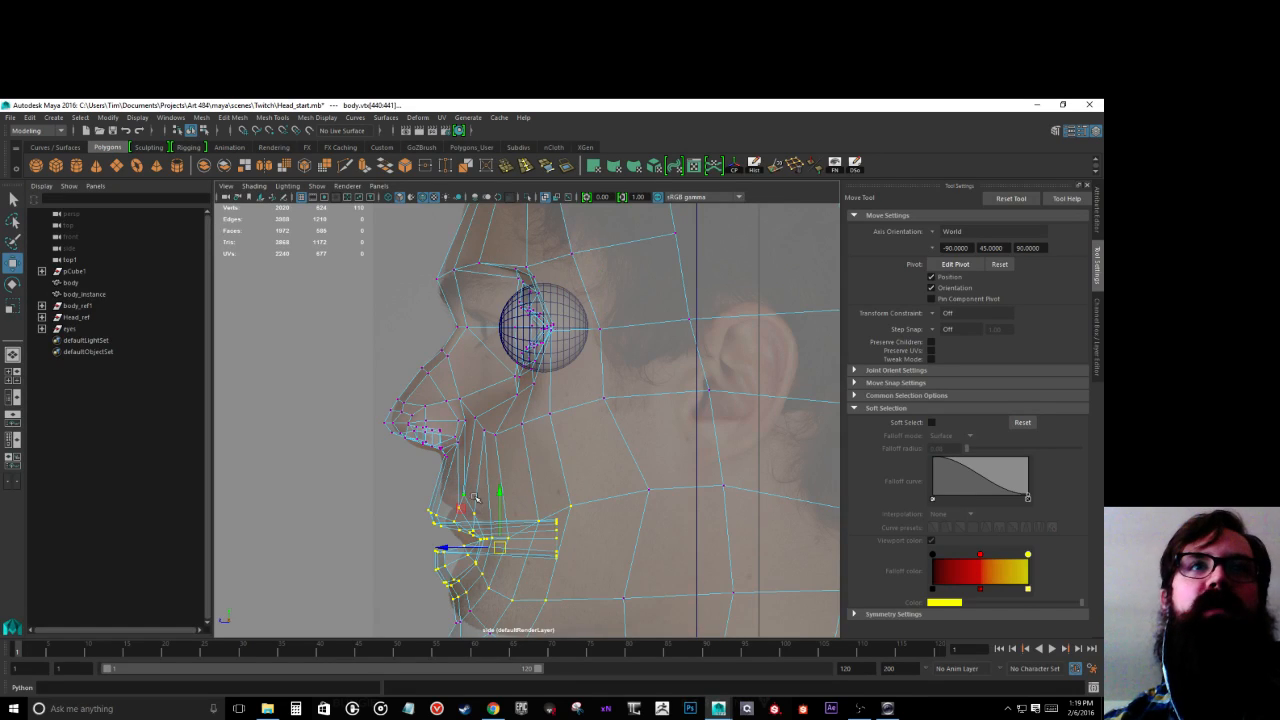
left_click_drag(412, 485, 519, 614)
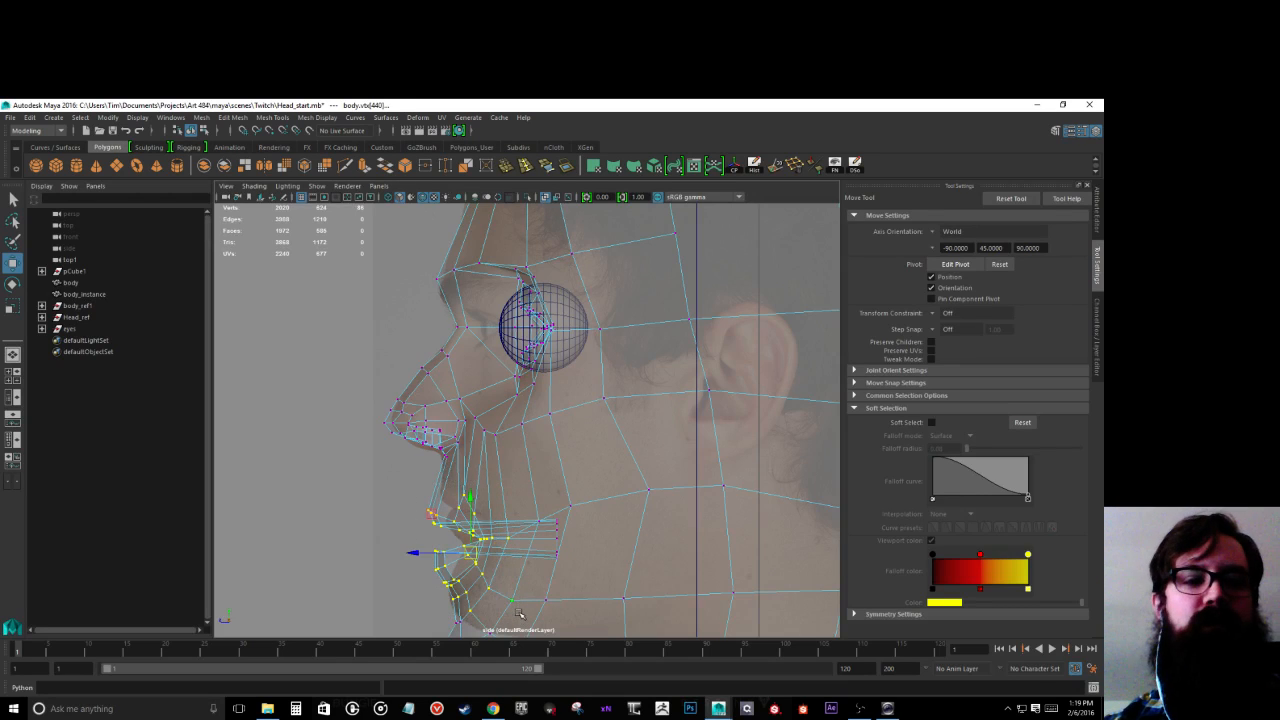
key("b")
left_click_drag(468, 549, 555, 512)
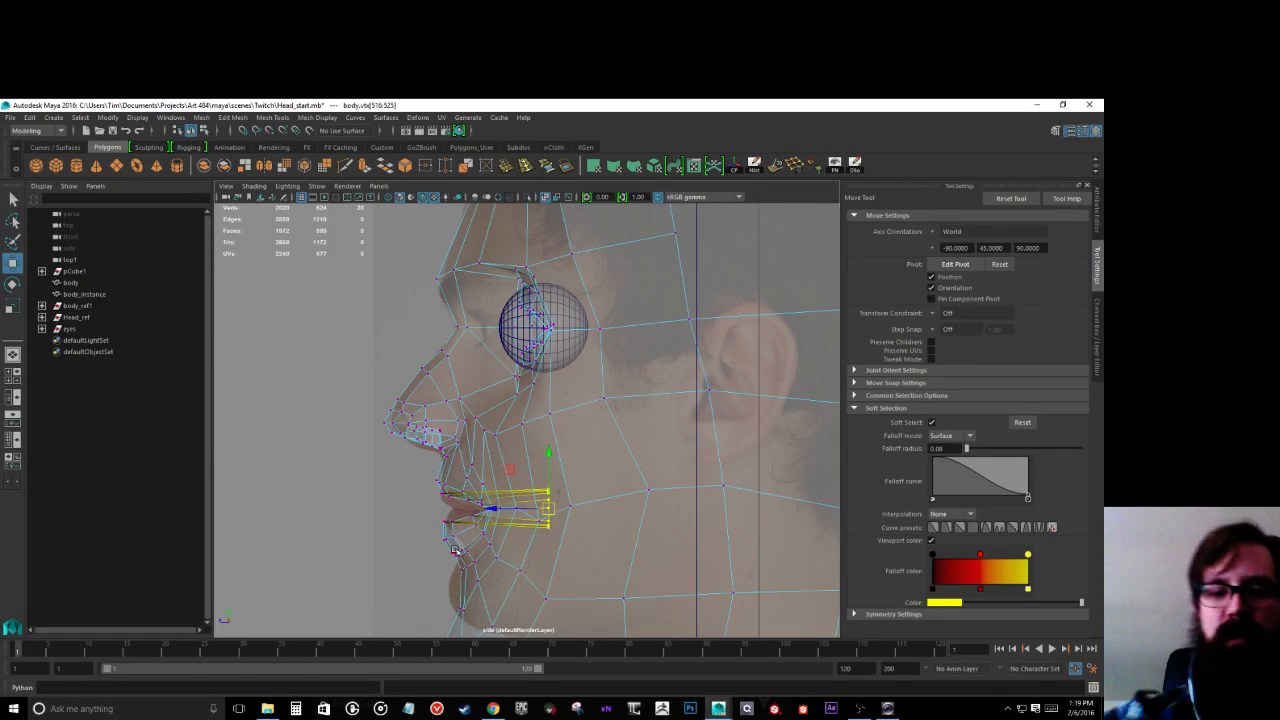
Step: Move the chin and under-chin vertices up onto the reference chin profile
middle_click_drag(431, 571, 426, 448, "alt")
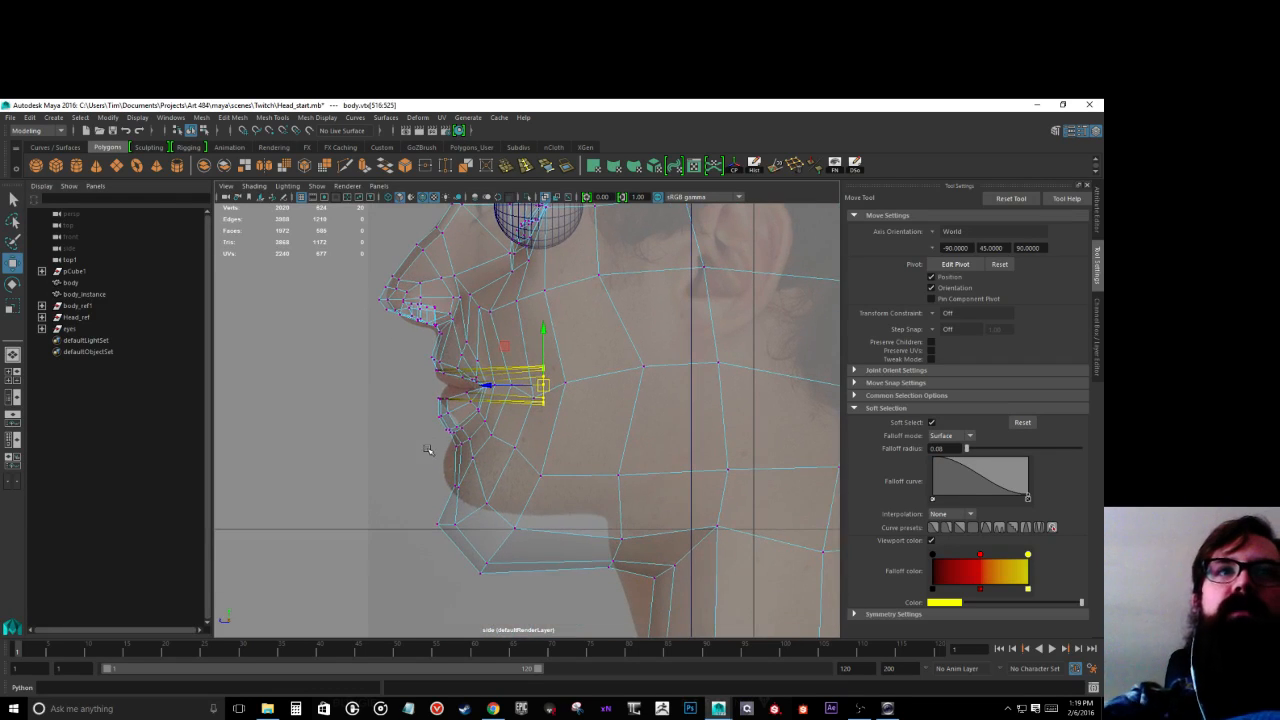
left_click_drag(407, 481, 451, 456)
left_click_drag(429, 510, 488, 473)
left_click(485, 500)
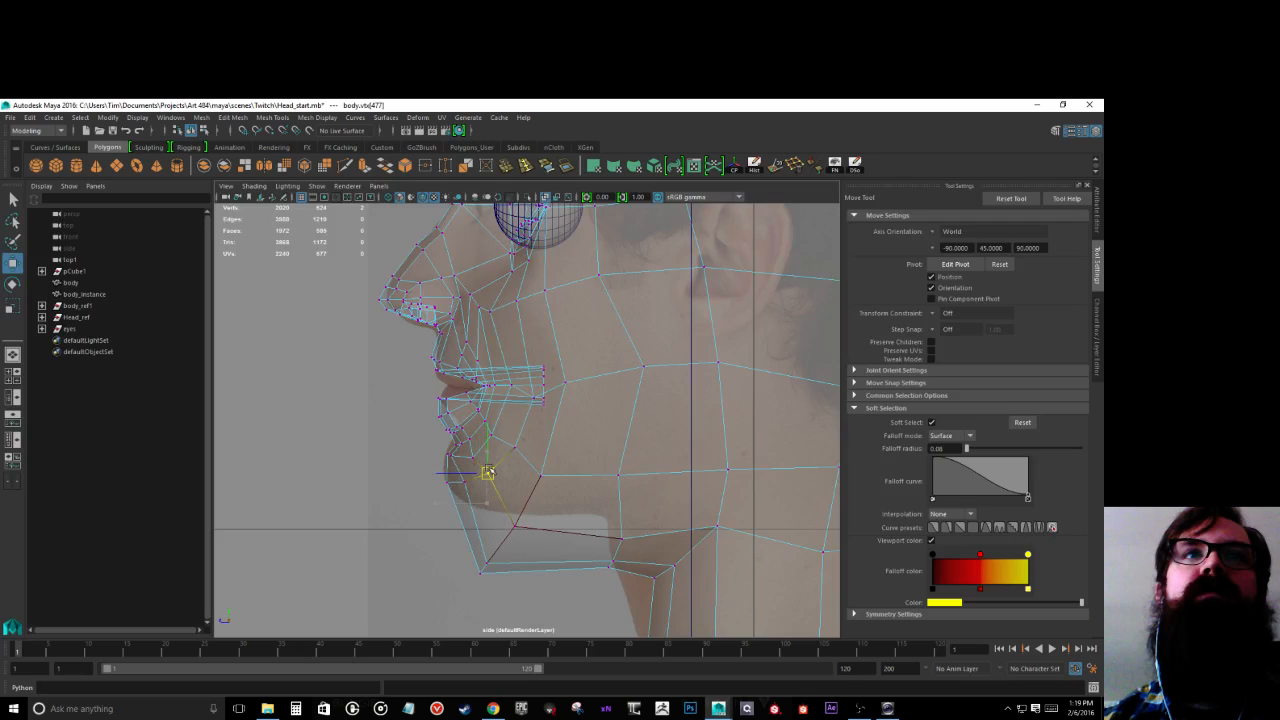
left_click(481, 571)
left_click_drag(481, 571, 620, 443)
Step: Raise the jaw vertices behind the chin to follow the reference jawline
left_click(518, 528)
left_click(540, 475)
left_click(618, 473)
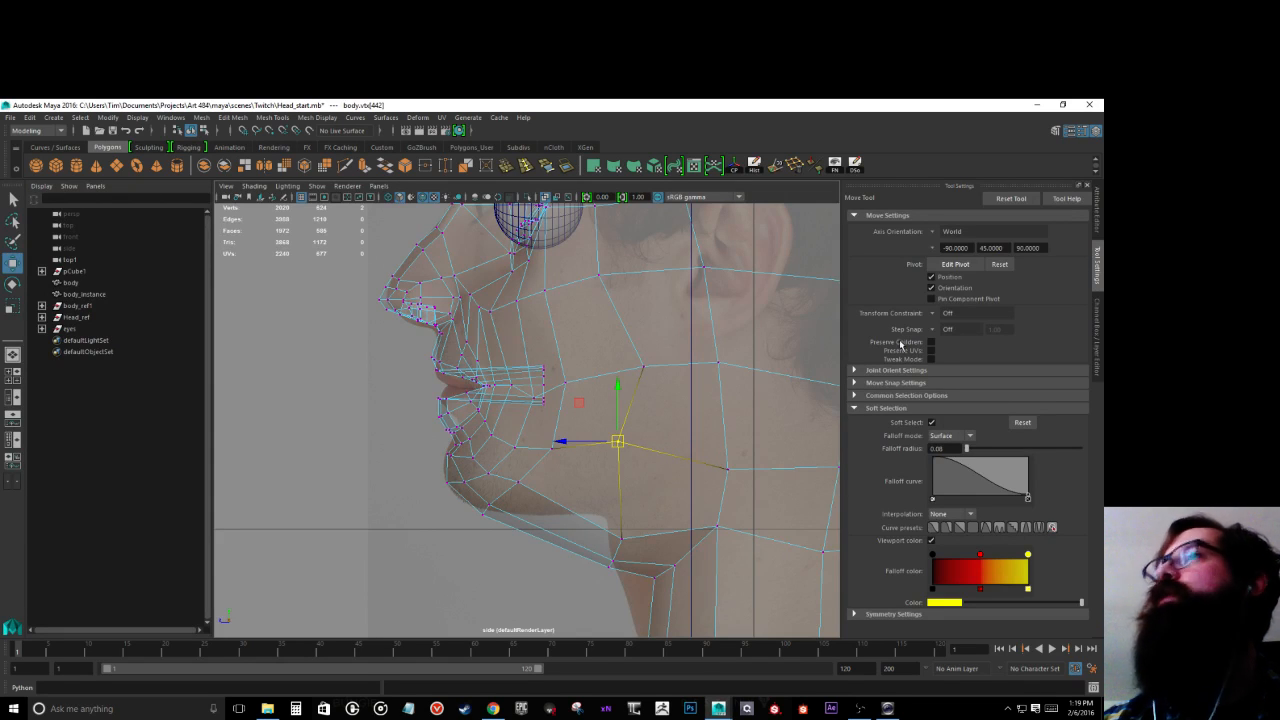
Step: Shift the lower-cheek vertices forward toward the mouth corner and even out their spacing
left_click(643, 367)
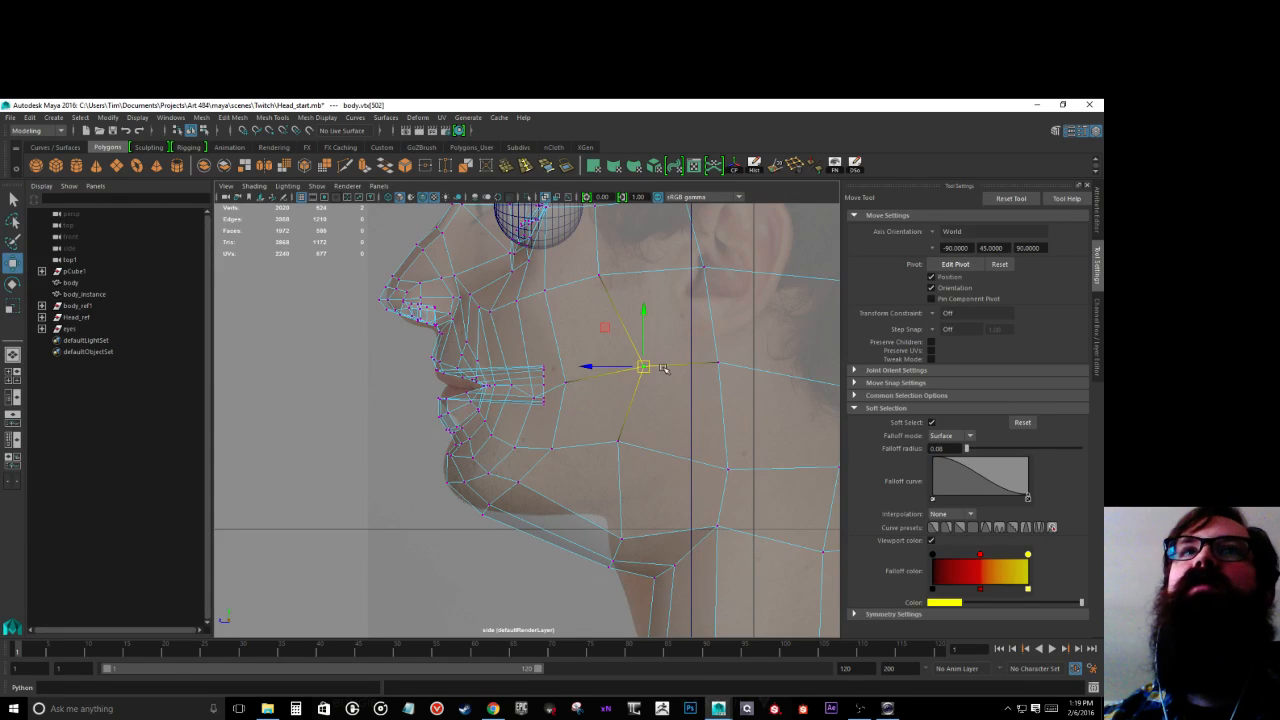
left_click_drag(643, 367, 563, 371)
left_click(564, 382)
left_click(533, 378)
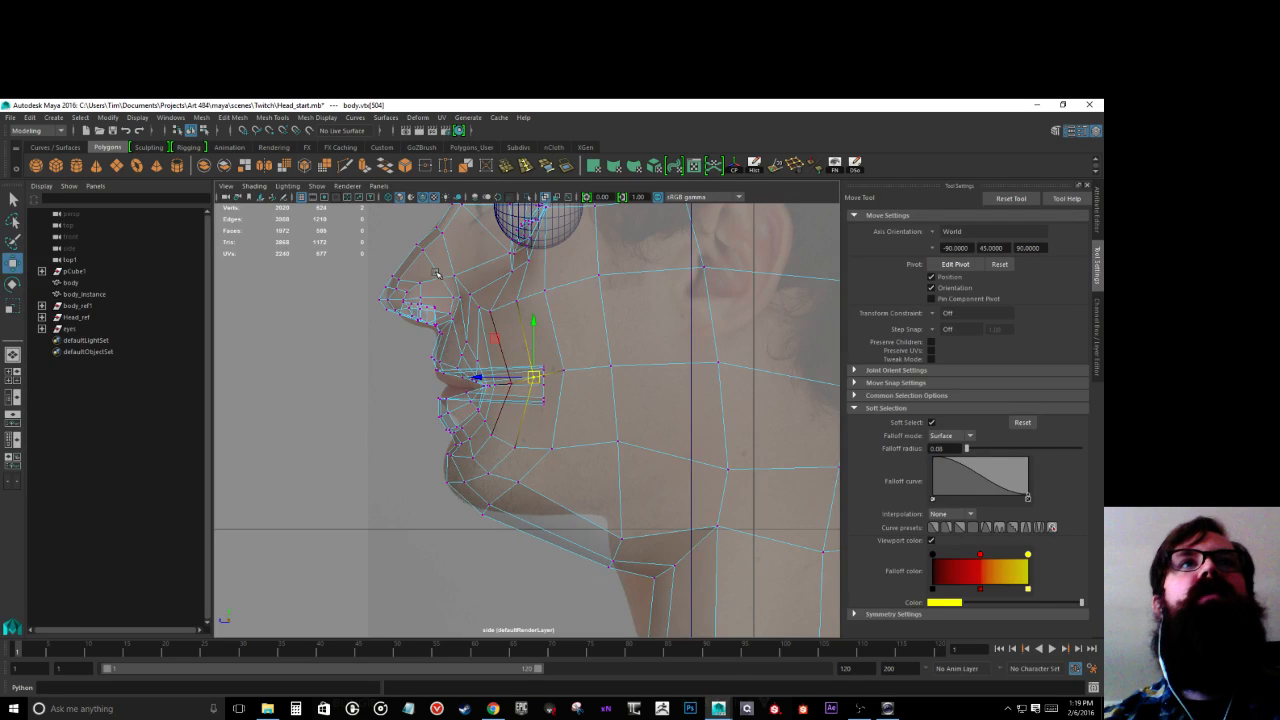
Step: Move the vertex behind the nostril upward, turn soft selection off, and reposition the upper-cheek vertices beside the nose
mouse_move(462, 287)
left_mouse_down()
mouse_move(486, 318)
mouse_move(458, 275)
mouse_move(468, 270)
left_mouse_up()
key("b")
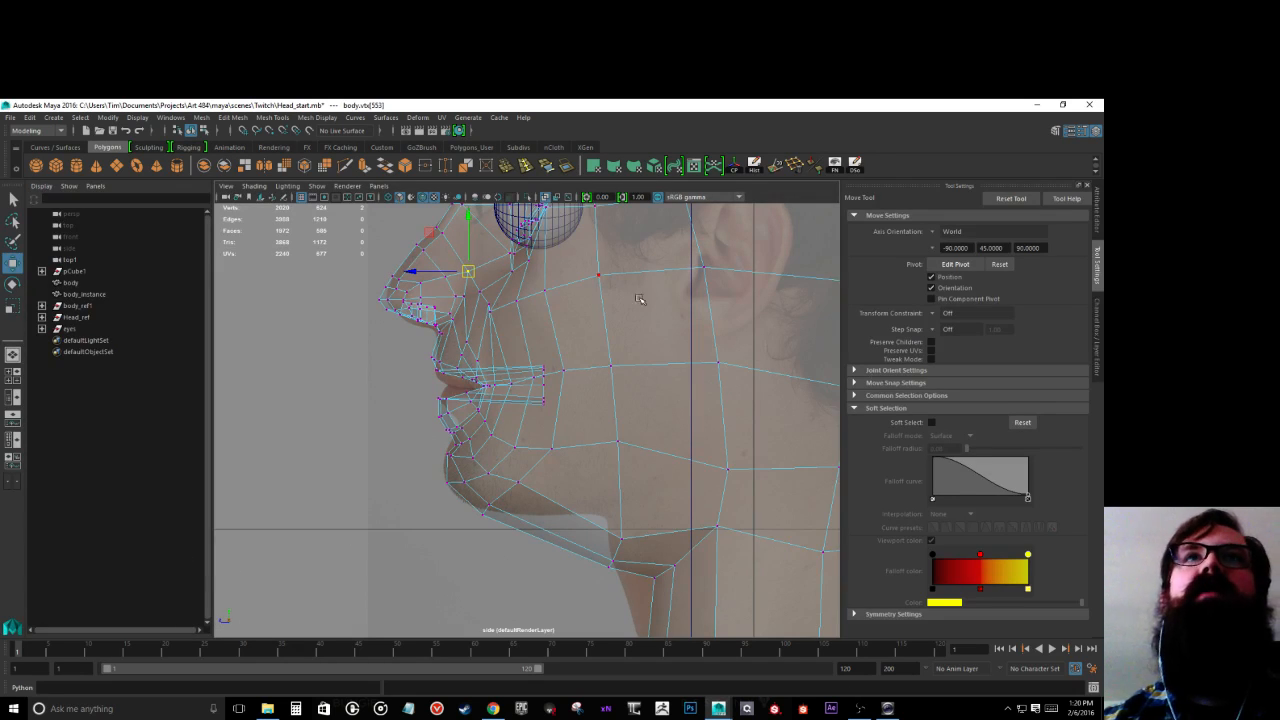
left_click(489, 309)
left_click_drag(490, 311, 509, 306)
left_click(543, 291)
Step: Select the mouth and cheek vertices, and compare the whole head mesh with the side reference photo
left_click_drag(467, 281, 628, 478)
scroll(538, 308, "down", 5)
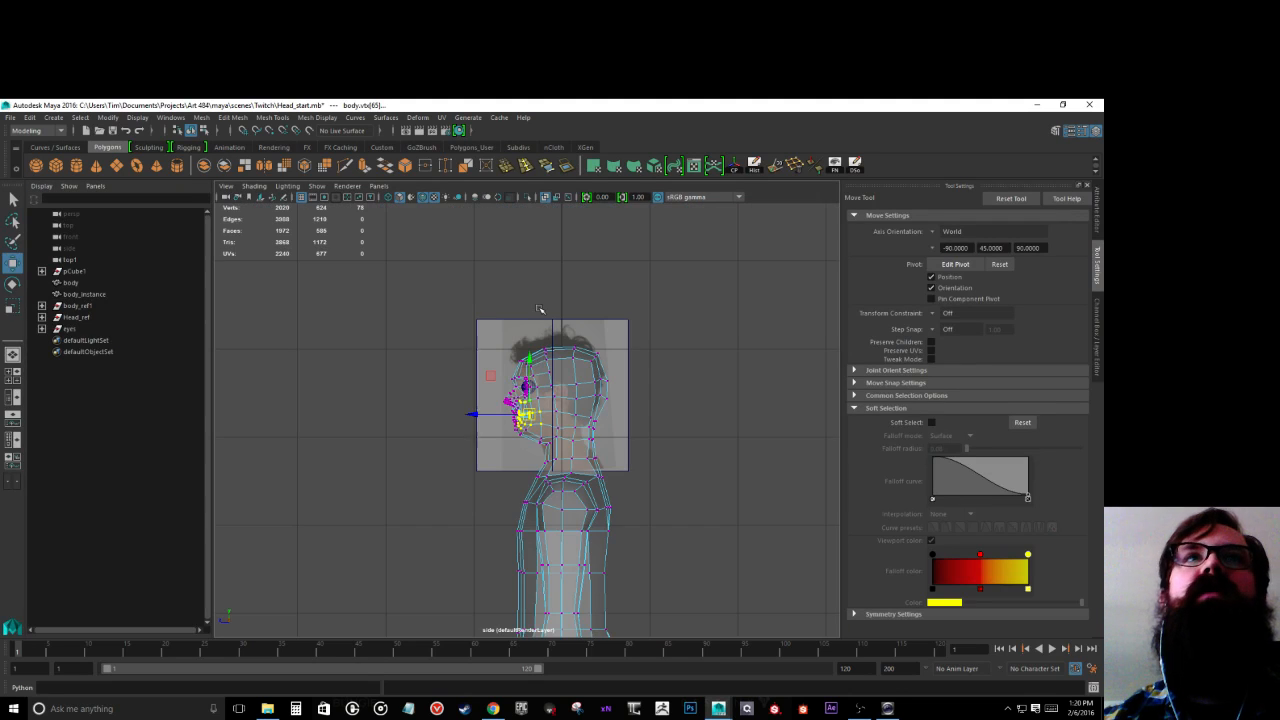
scroll(538, 308, "up", 4)
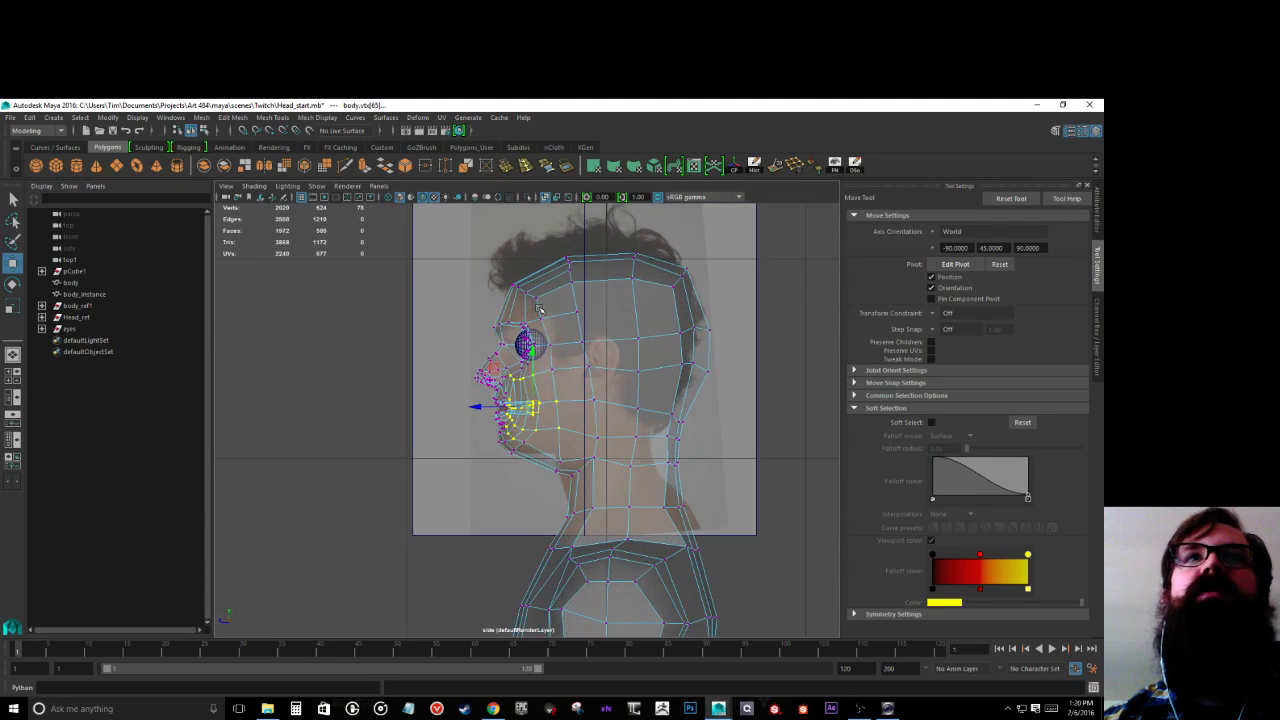
scroll(472, 368, "up", 2)
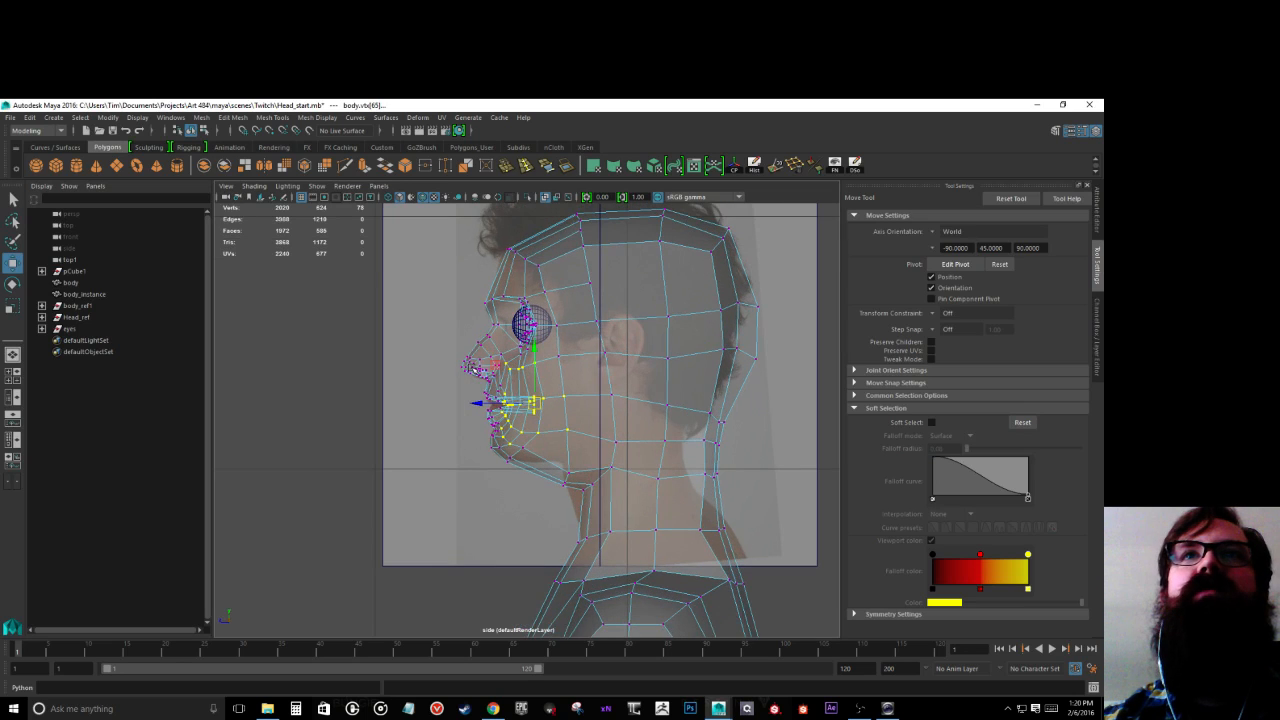
scroll(471, 367, "down", 5)
scroll(471, 367, "up", 4)
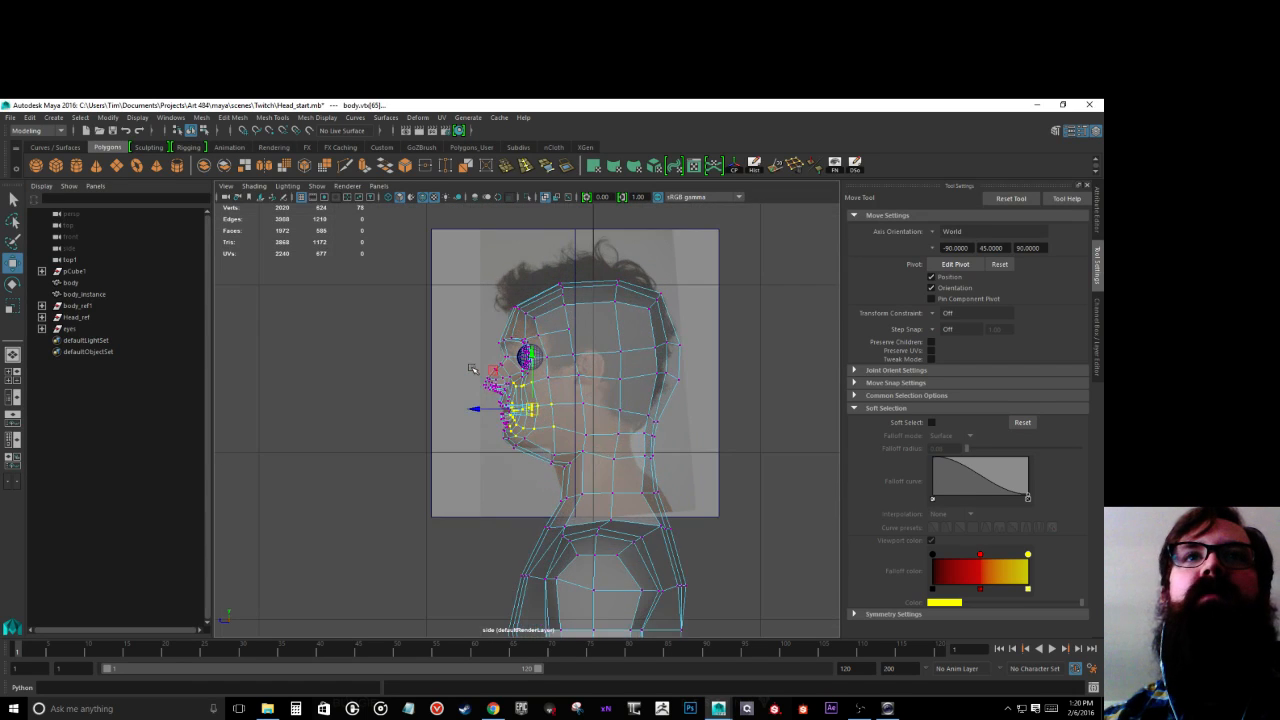
scroll(471, 367, "up", 2)
scroll(472, 368, "up", 1)
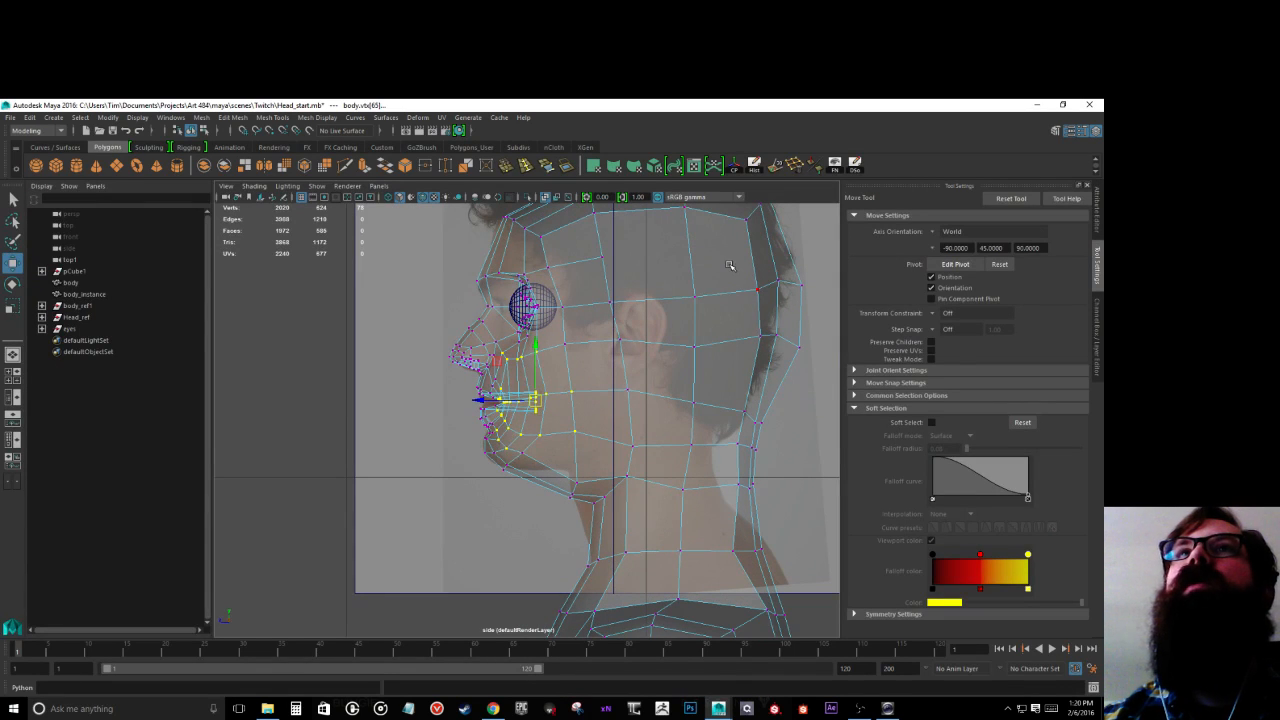
scroll(724, 262, "down", 4)
scroll(613, 319, "up", 3)
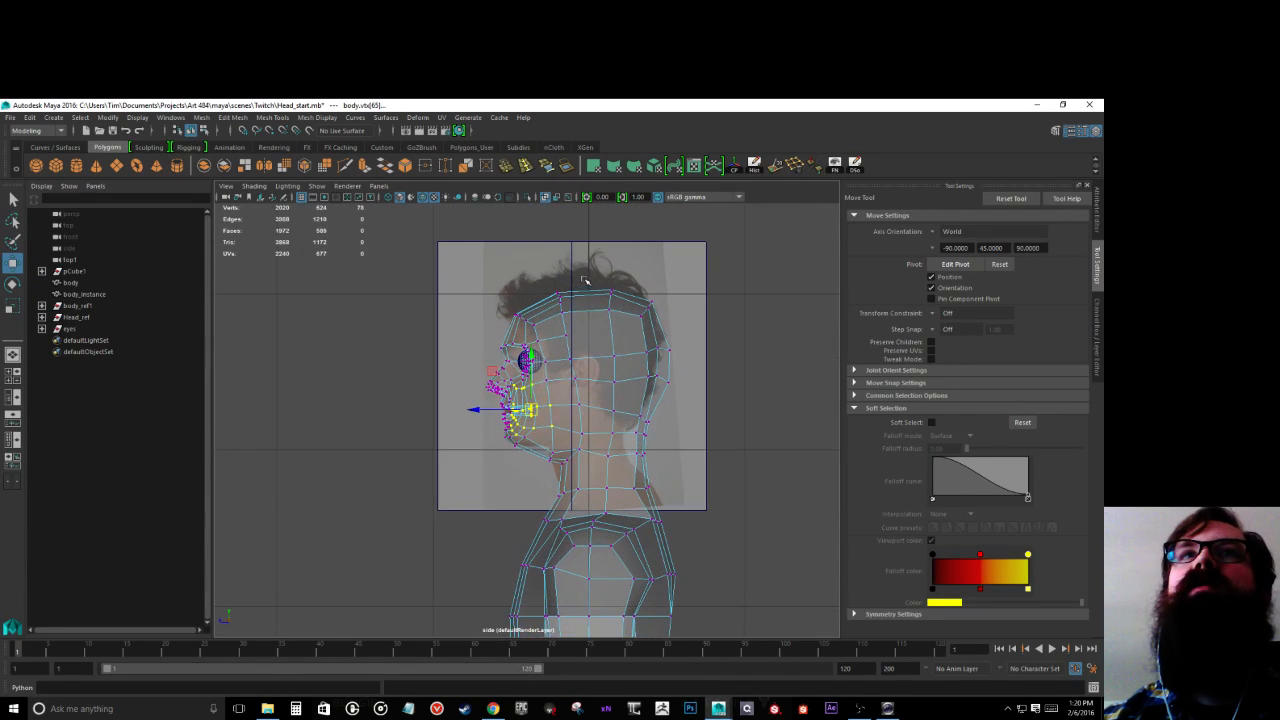
Step: Raise the vertices at the top of the skull and above the forehead, and adjust the upper temple vertex against the side reference
left_click(600, 295)
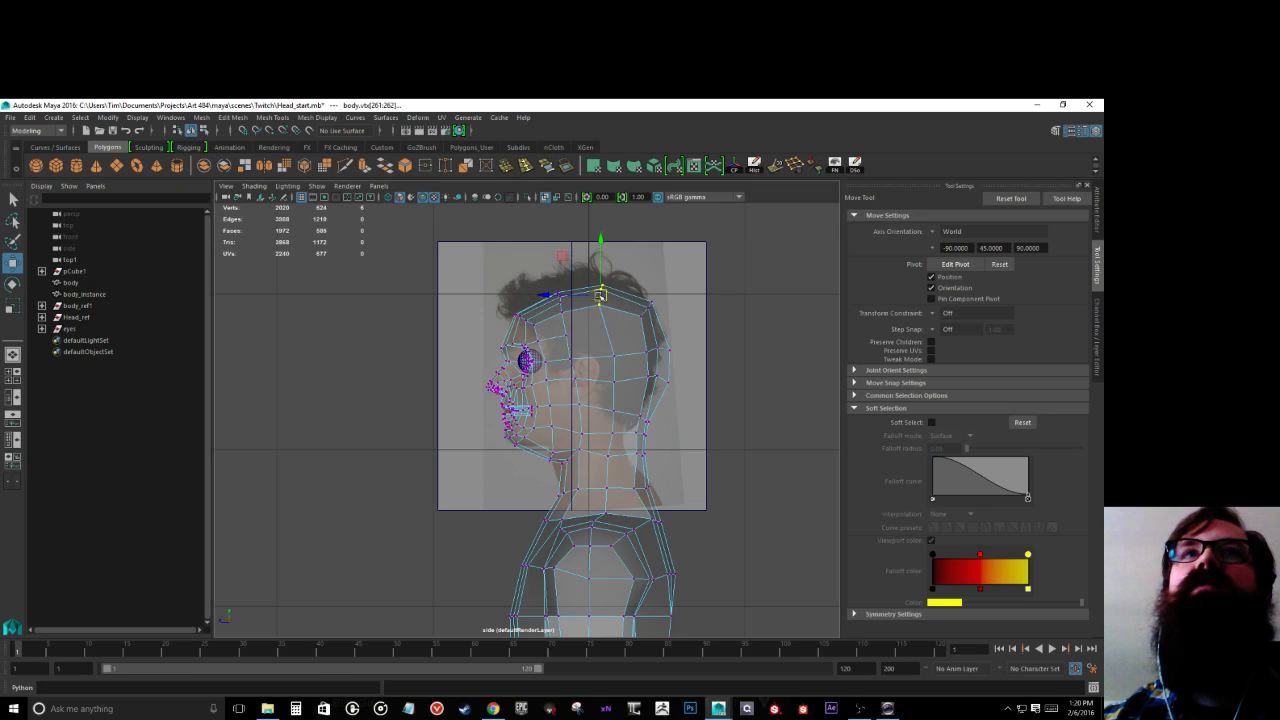
mouse_move(548, 280)
left_mouse_down()
mouse_move(577, 326)
mouse_move(533, 296)
mouse_move(553, 298)
left_mouse_up()
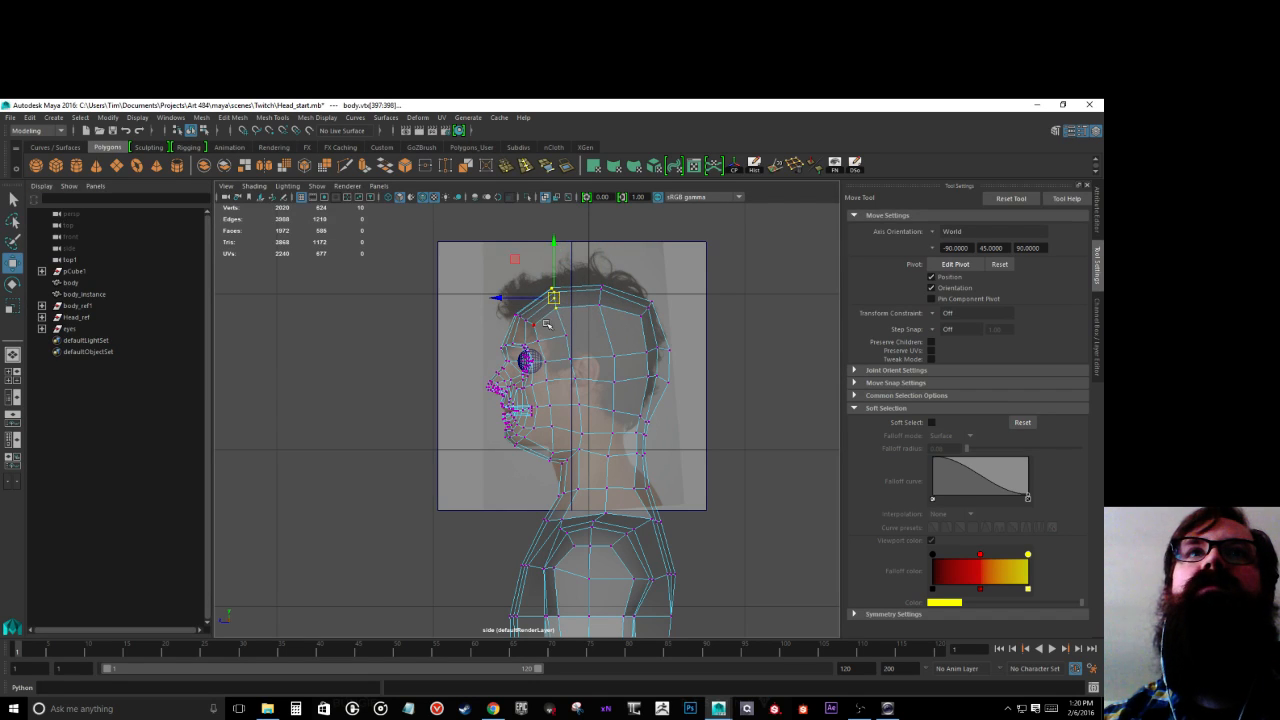
left_click(566, 329)
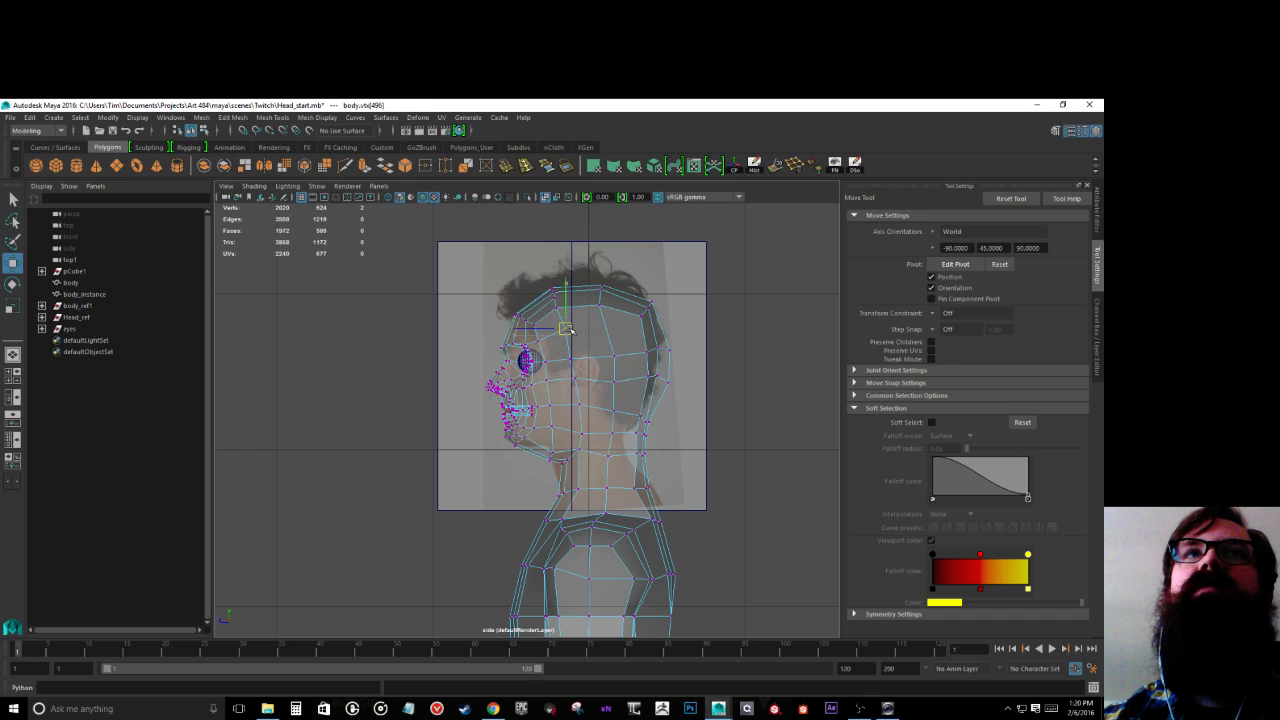
scroll(566, 329, "up", 5)
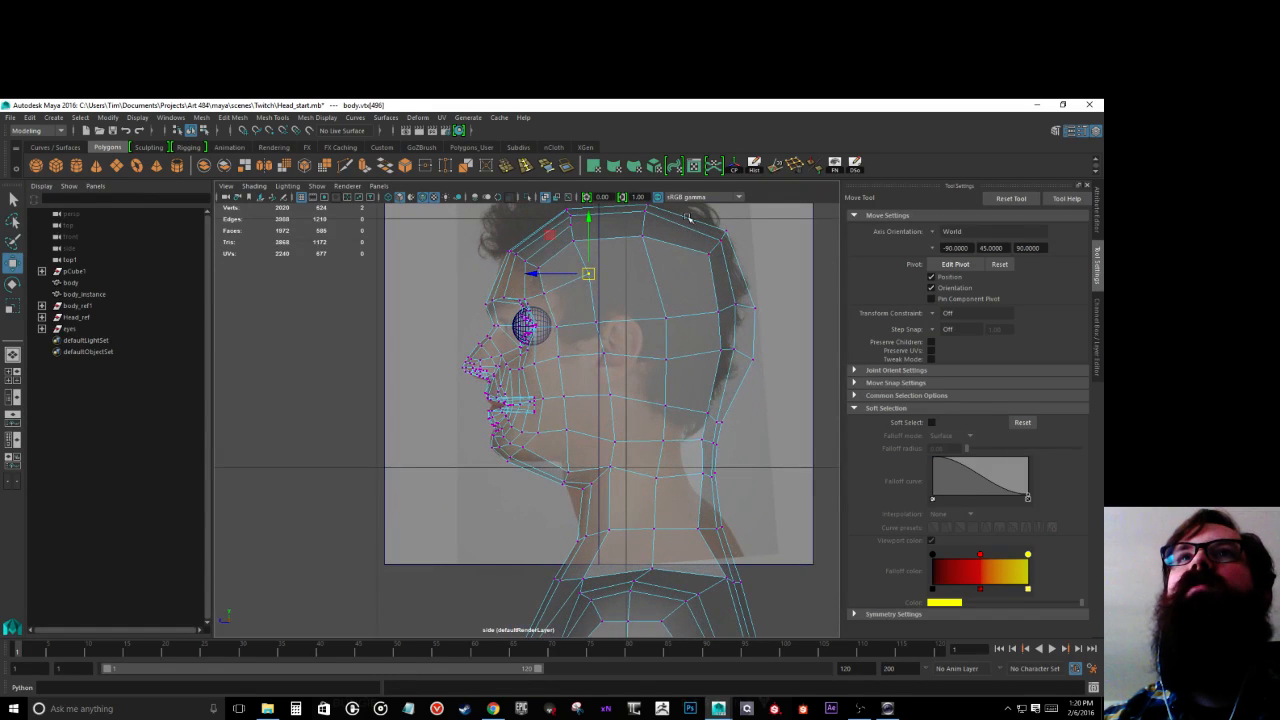
Step: Pull the upper back-of-skull vertices forward and reposition the vertices on the side of the skull above the ear
left_click(693, 238)
left_click_drag(697, 239, 713, 302)
left_click(704, 299)
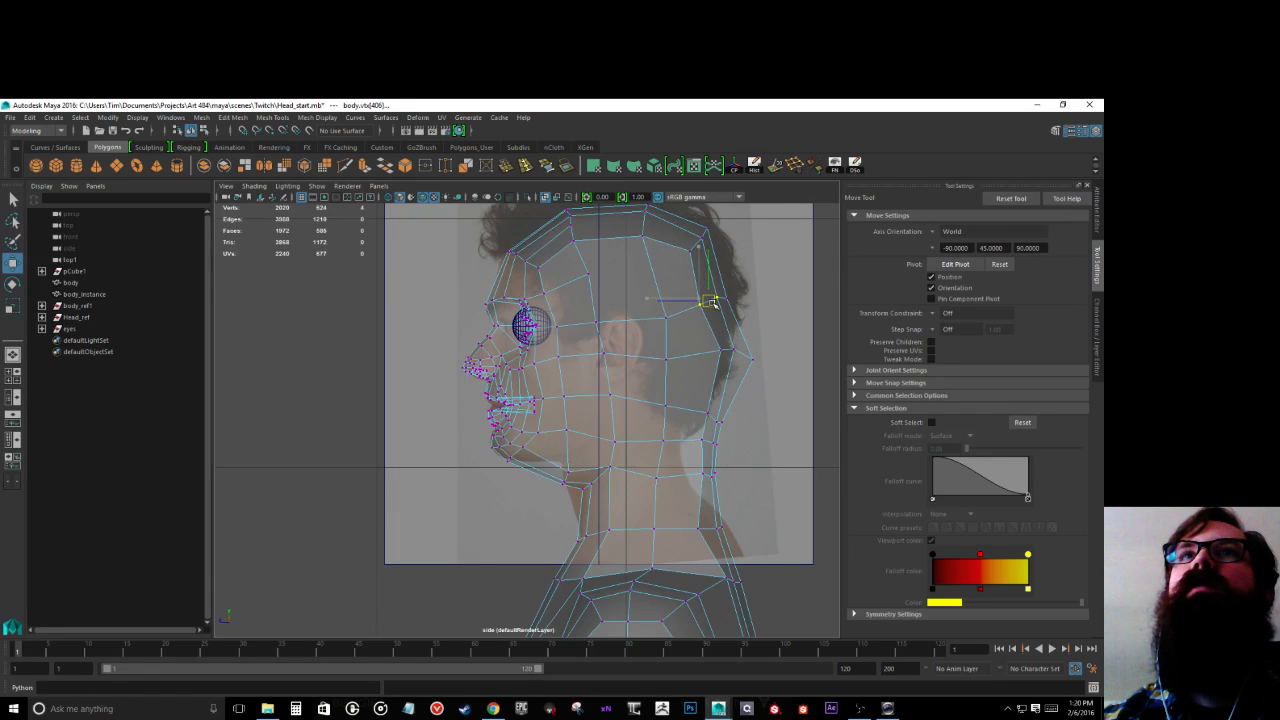
left_click_drag(637, 288, 665, 308)
left_click_drag(576, 305, 614, 336)
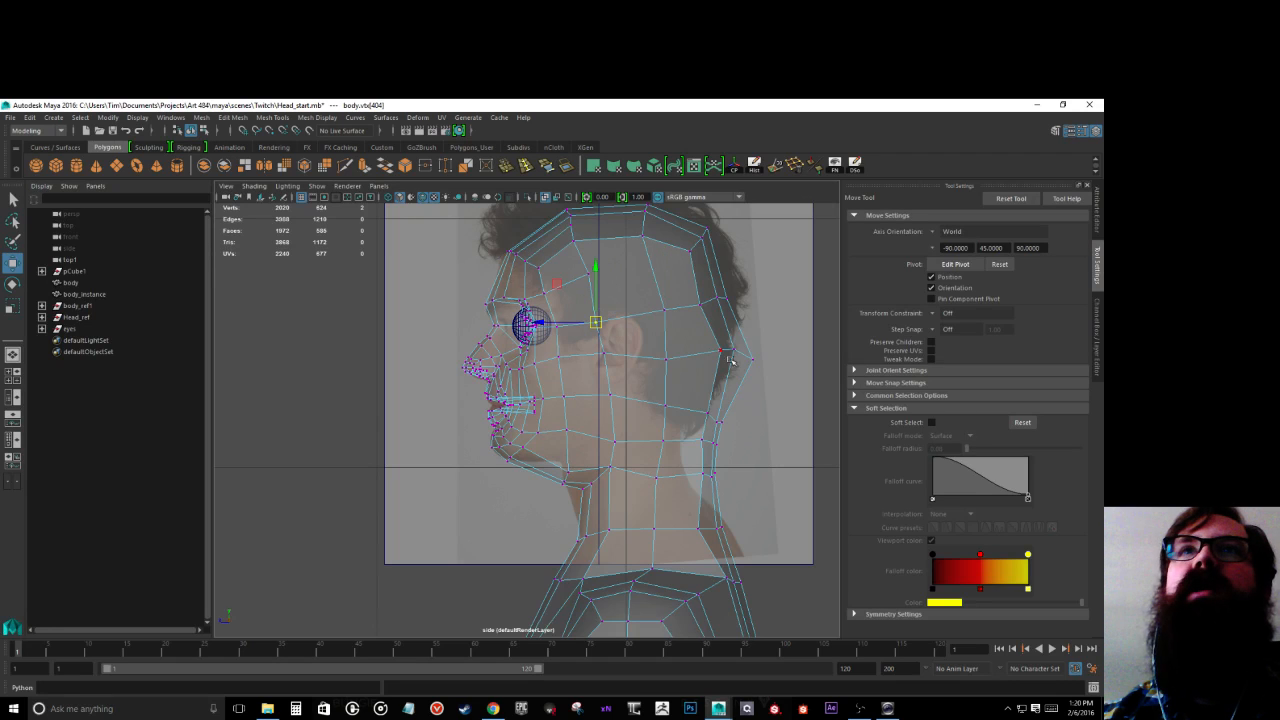
Step: Move the lower back-of-skull vertices forward to tighten the contour toward the nape
mouse_move(706, 338)
left_mouse_down()
mouse_move(742, 364)
mouse_move(714, 350)
left_mouse_up()
left_click_drag(701, 341, 706, 346)
mouse_move(694, 400)
left_mouse_down()
mouse_move(729, 431)
mouse_move(691, 400)
mouse_move(678, 418)
left_mouse_up()
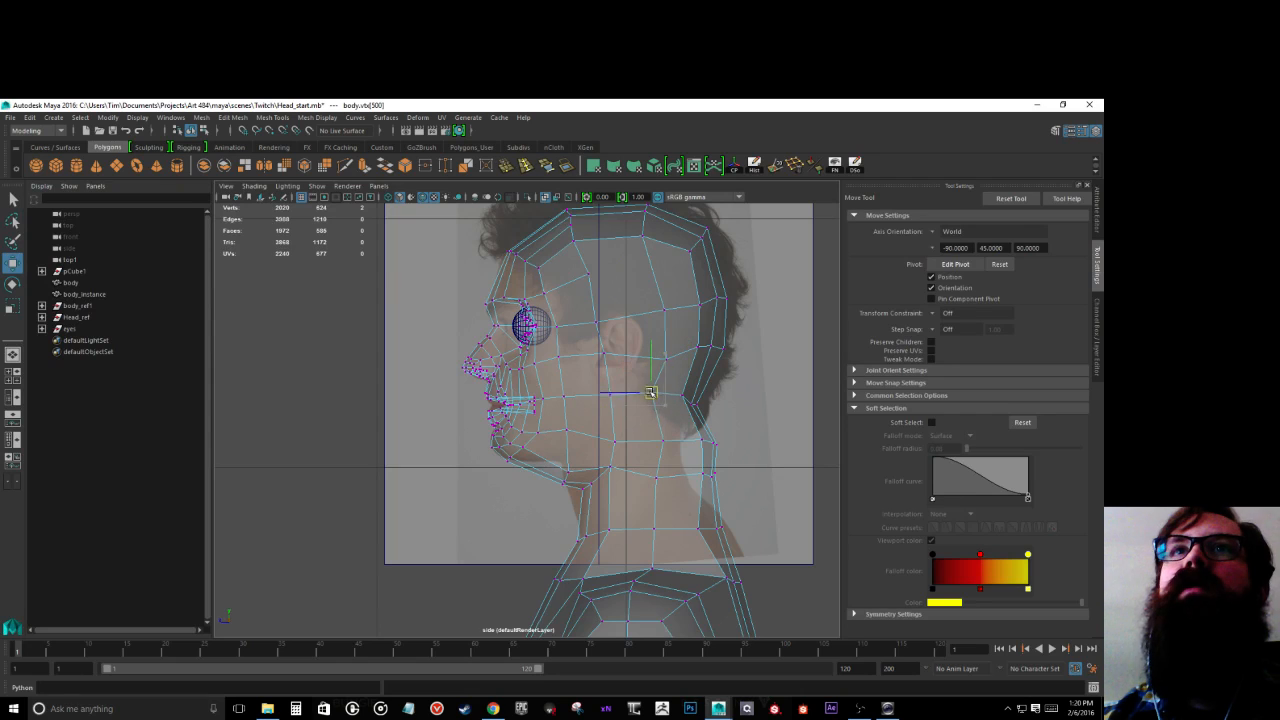
Step: Shift the vertices behind the ear and at the upper neck forward, evening out their spacing
left_click(665, 358)
left_click_drag(673, 359, 652, 355)
left_click(664, 310)
left_click_drag(688, 428, 636, 468)
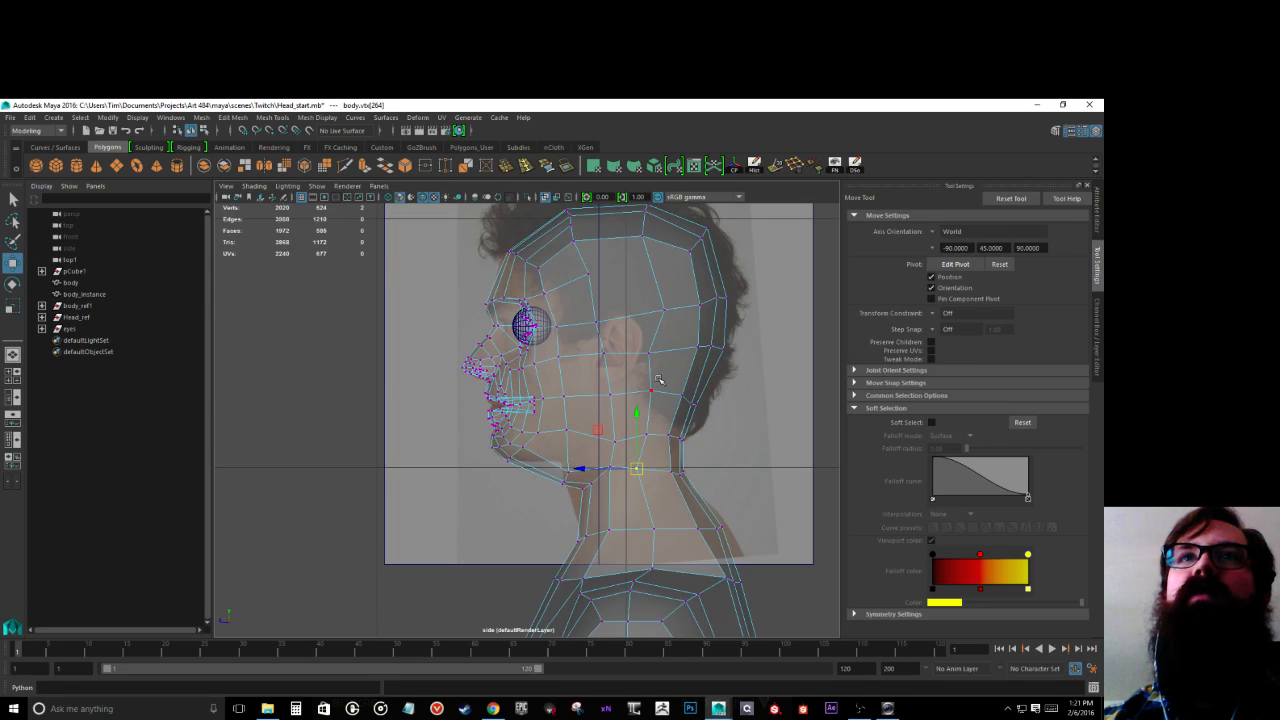
Step: Reposition the vertices at the rear of the crown to round off the upper back of the skull
left_click_drag(682, 298, 660, 318)
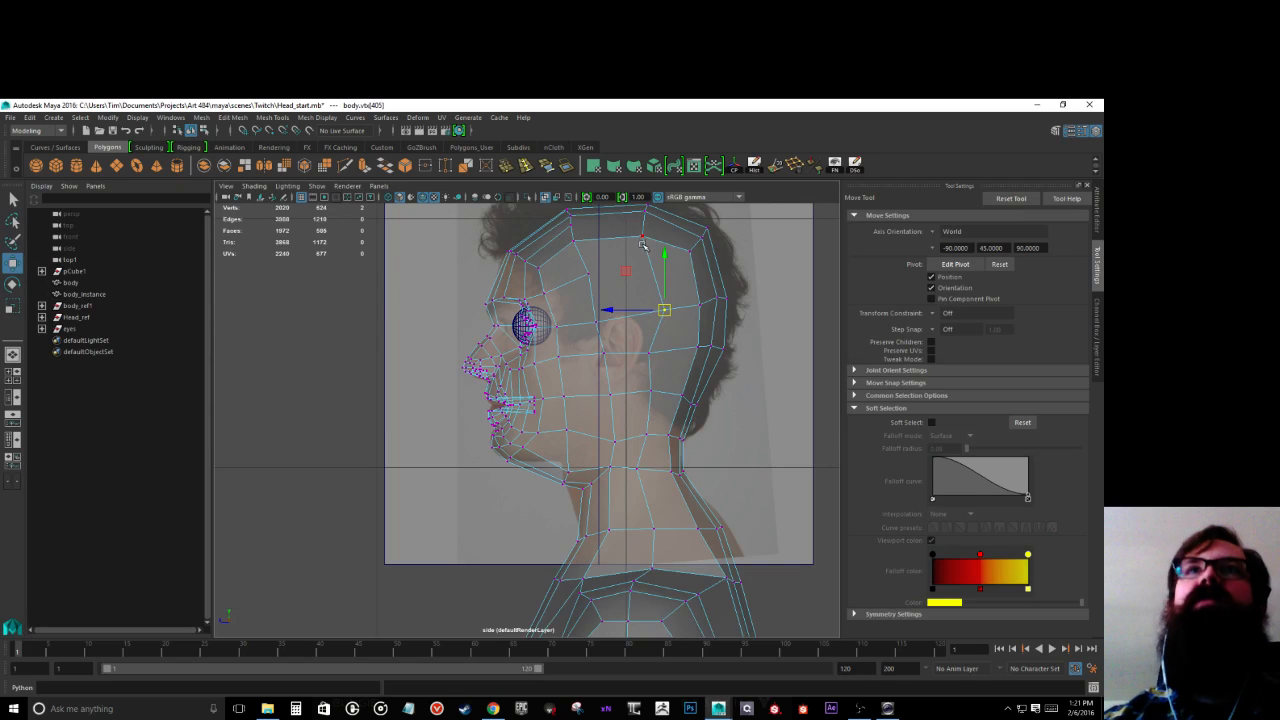
left_click(689, 240)
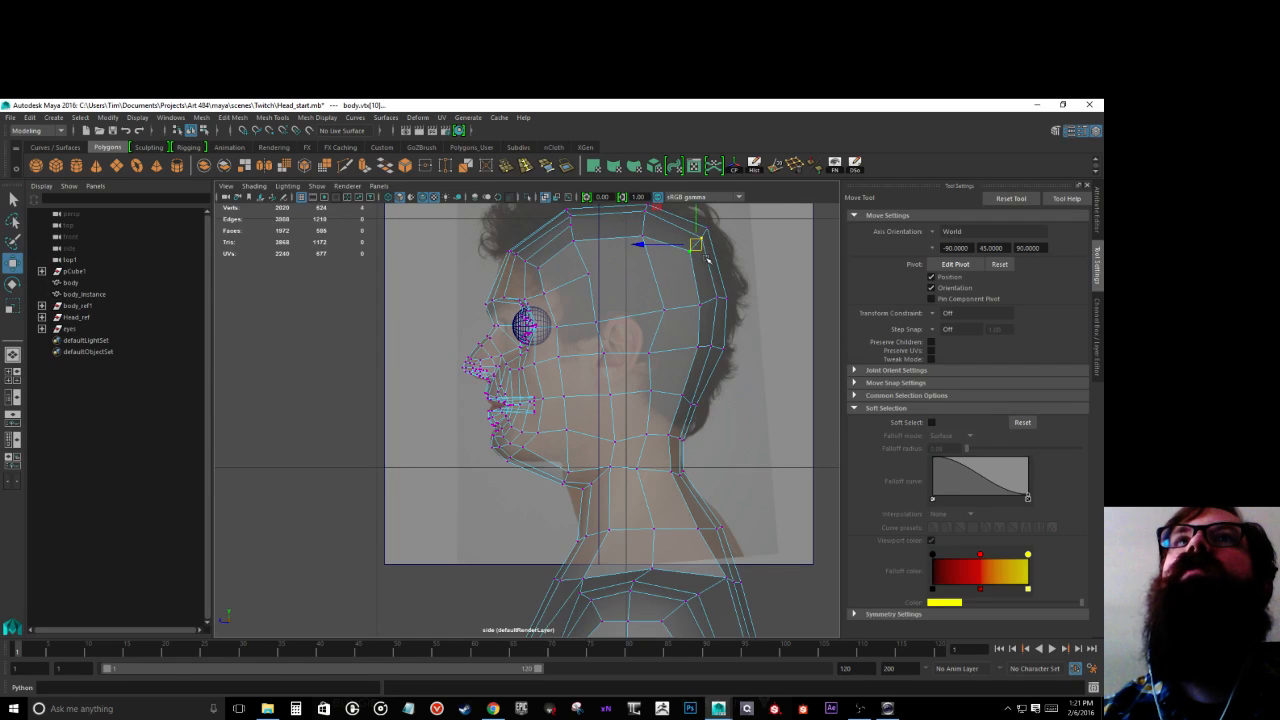
left_click(703, 224)
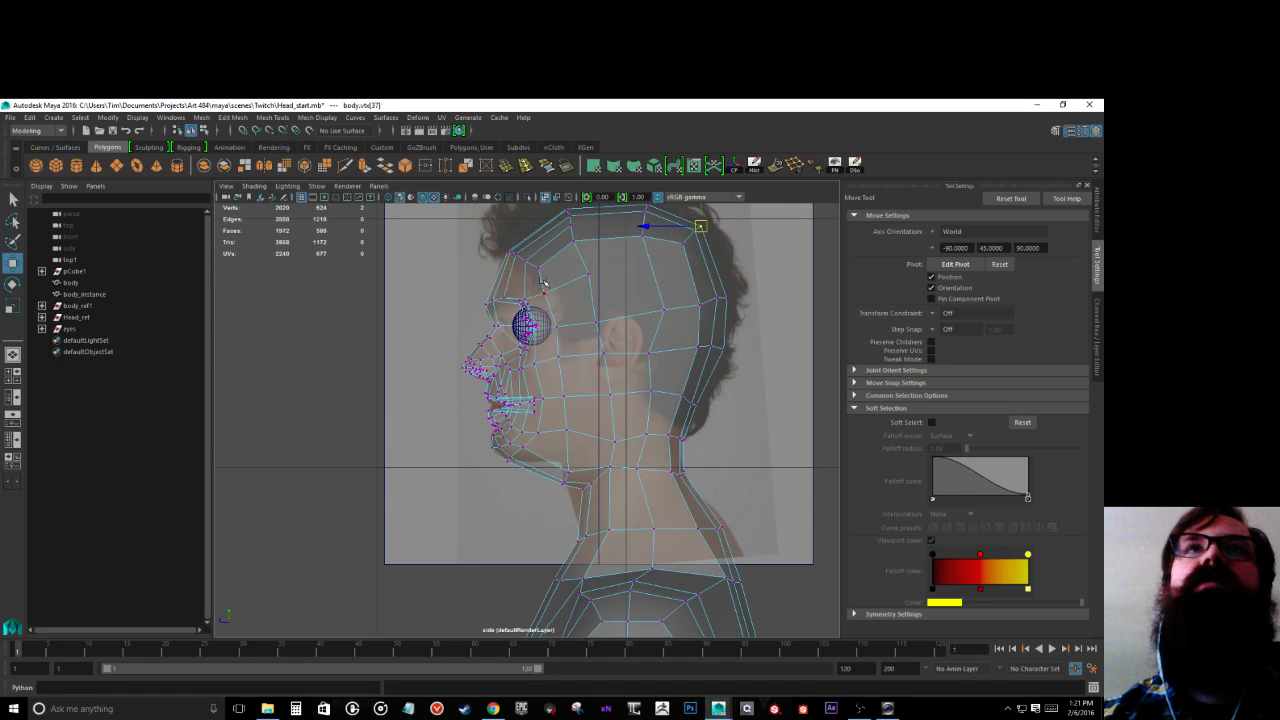
Step: Lower the upper temple vertex slightly and move the vertex above and behind the ear forward, keeping the mesh in vertex editing
left_click(588, 274)
left_click_drag(588, 276, 585, 285)
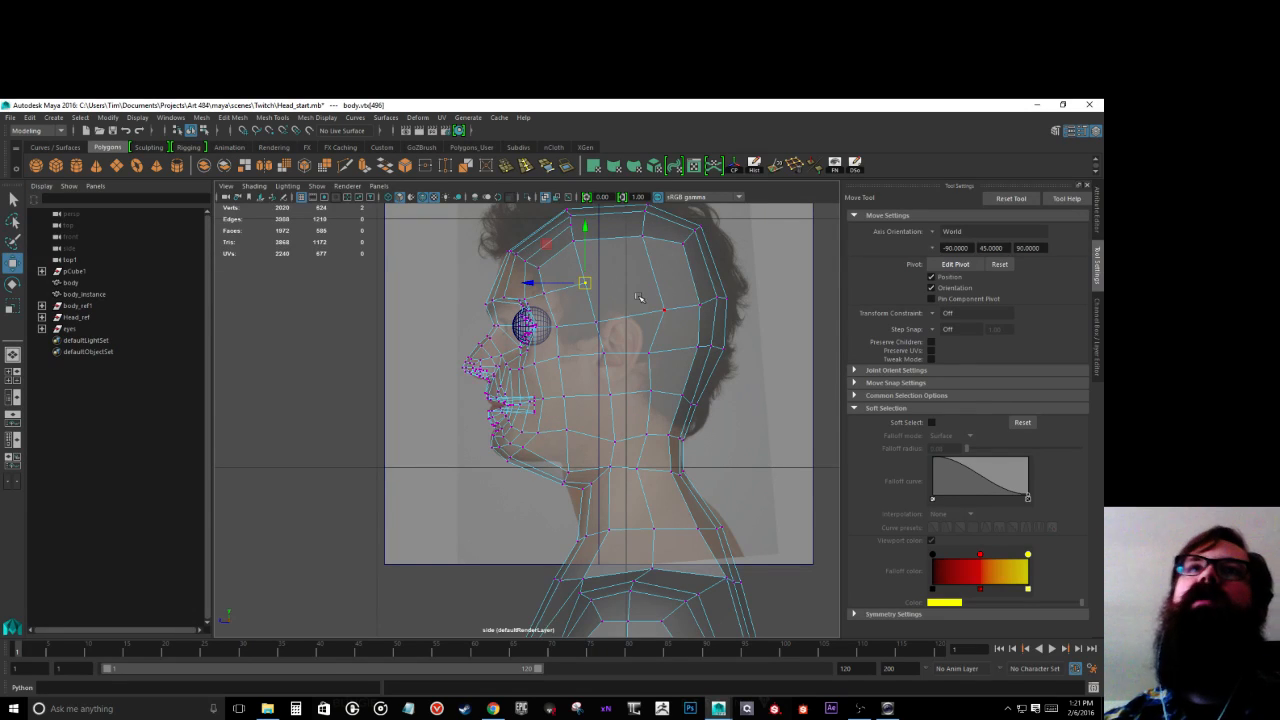
left_click(663, 311)
left_click_drag(662, 310, 648, 304)
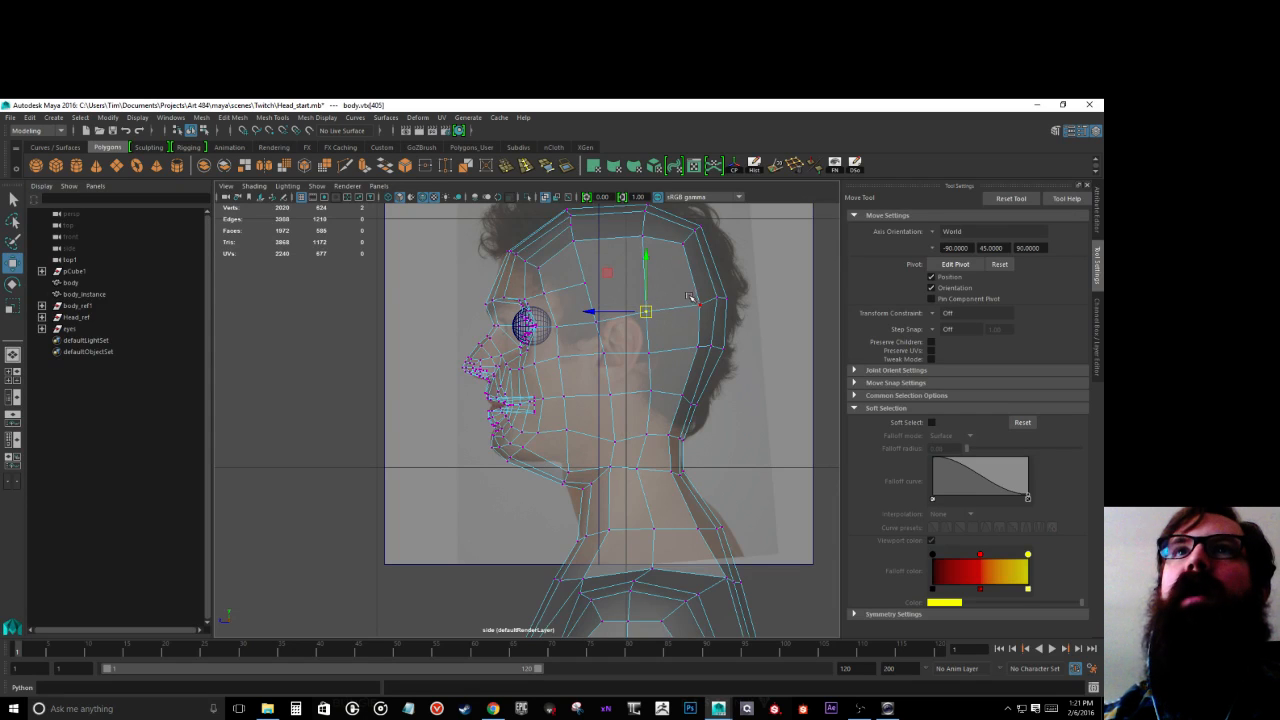
key("F8")
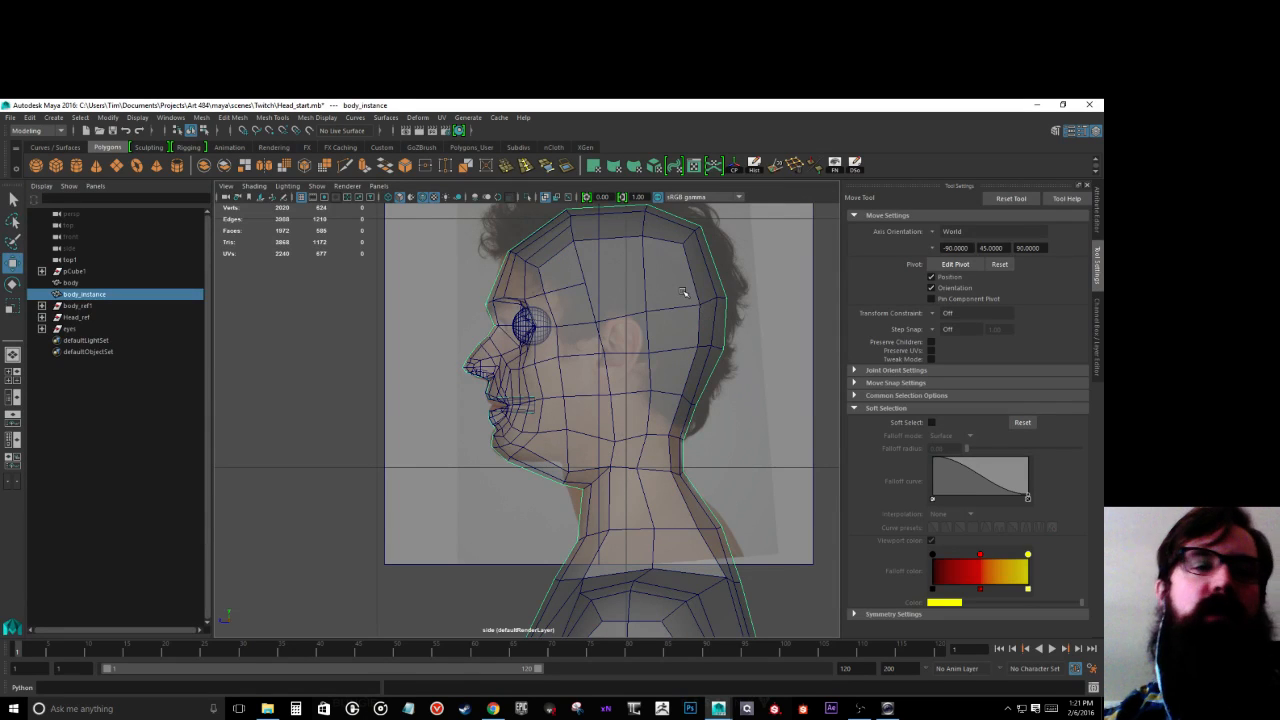
key("ctrl+z")
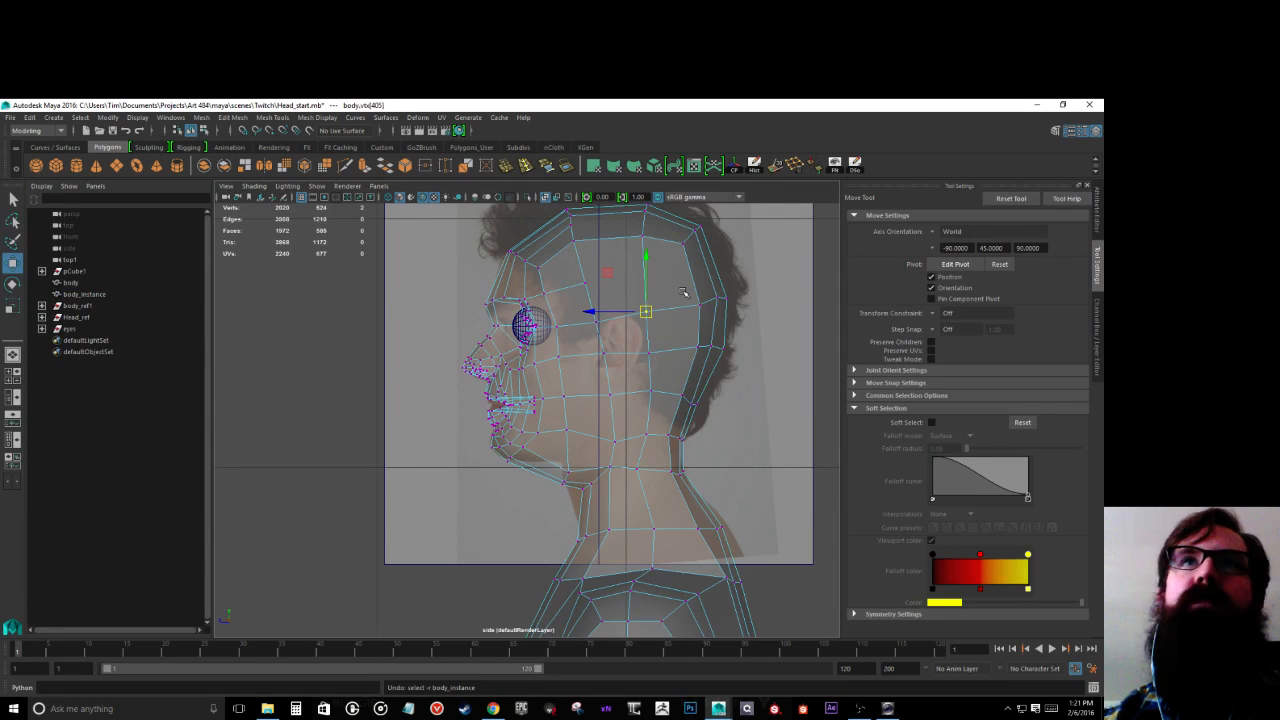
left_click(346, 168)
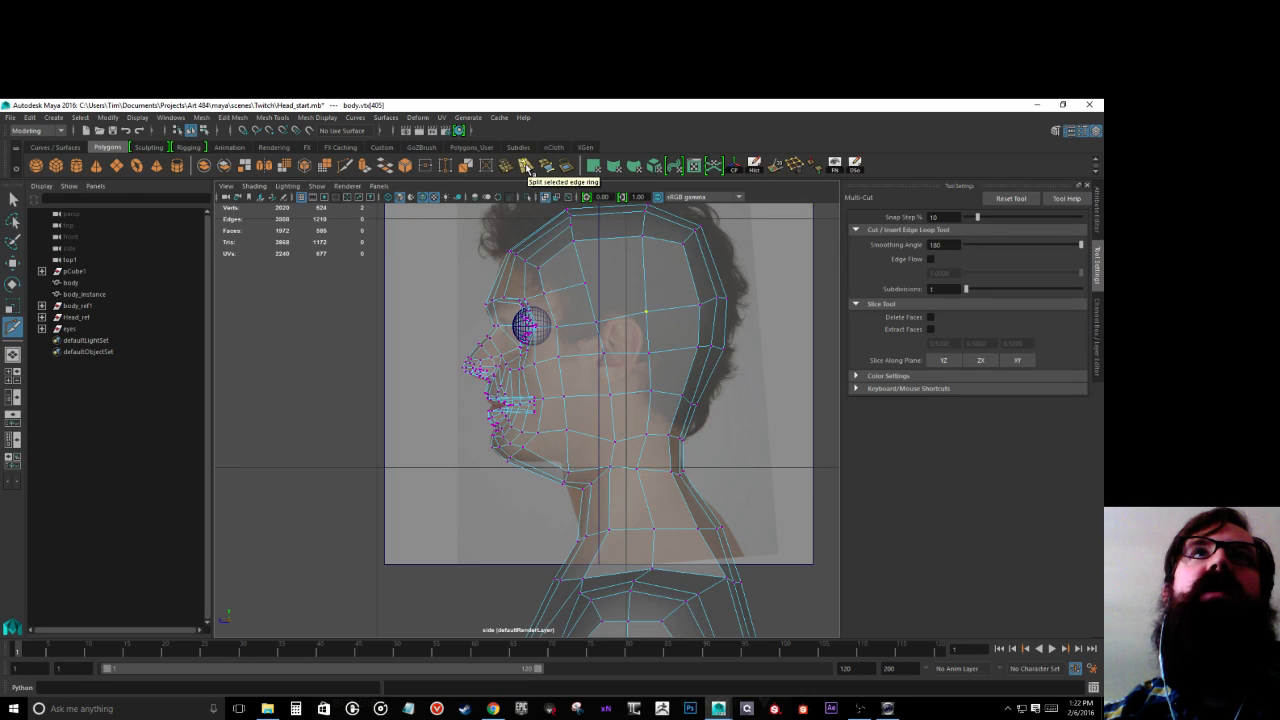
right_click_drag(572, 265, 610, 233)
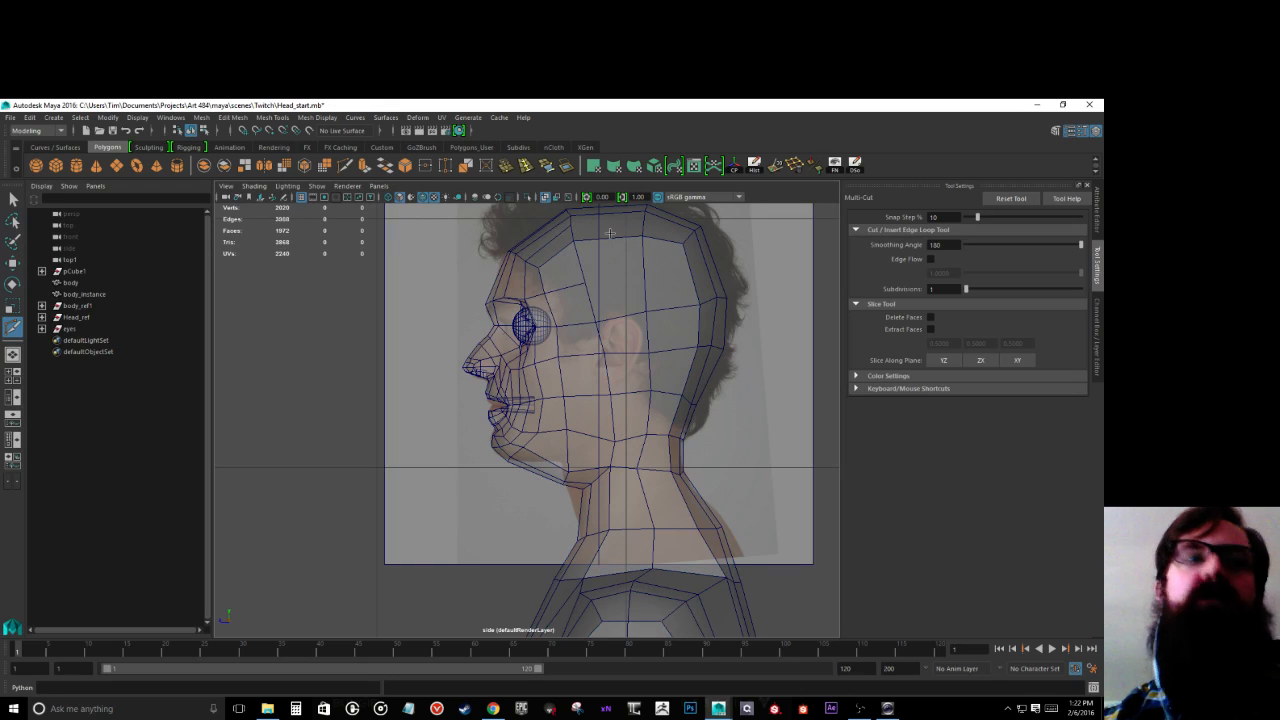
key("w")
Step: Select the body half of the mesh and activate the Insert Edge Loop tool on it
left_click(610, 233)
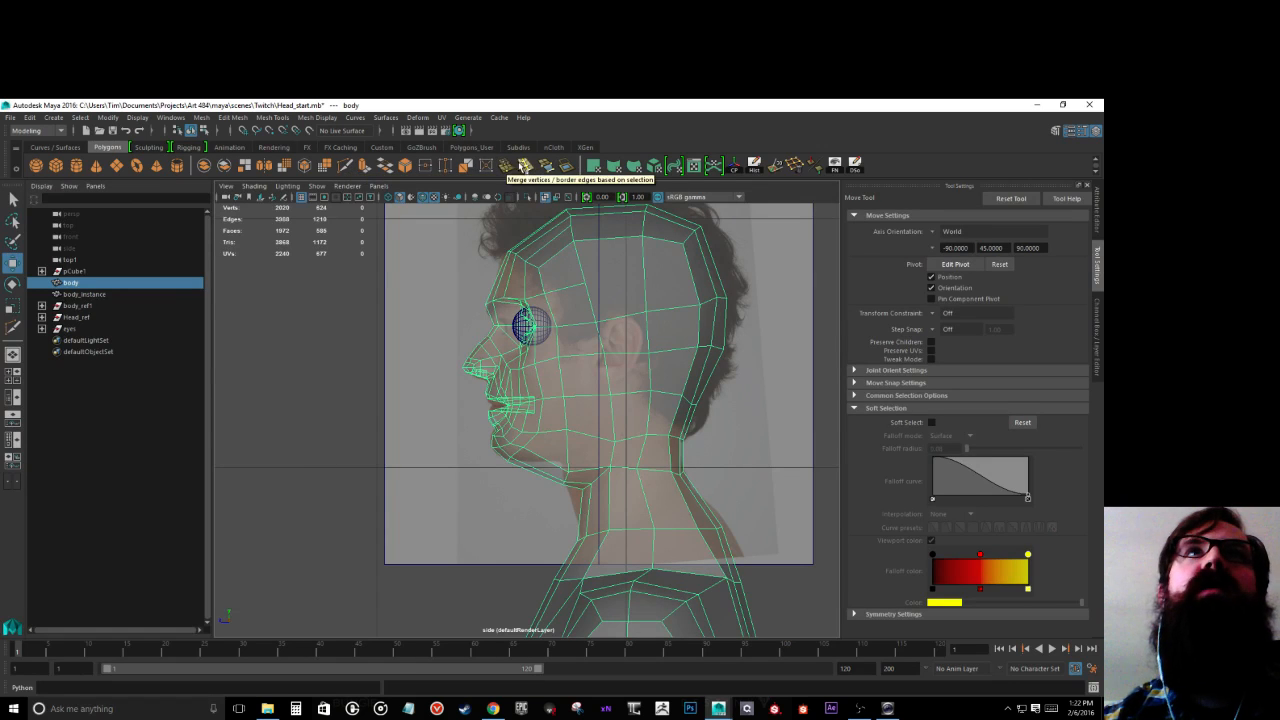
left_click(232, 117)
left_click(226, 119)
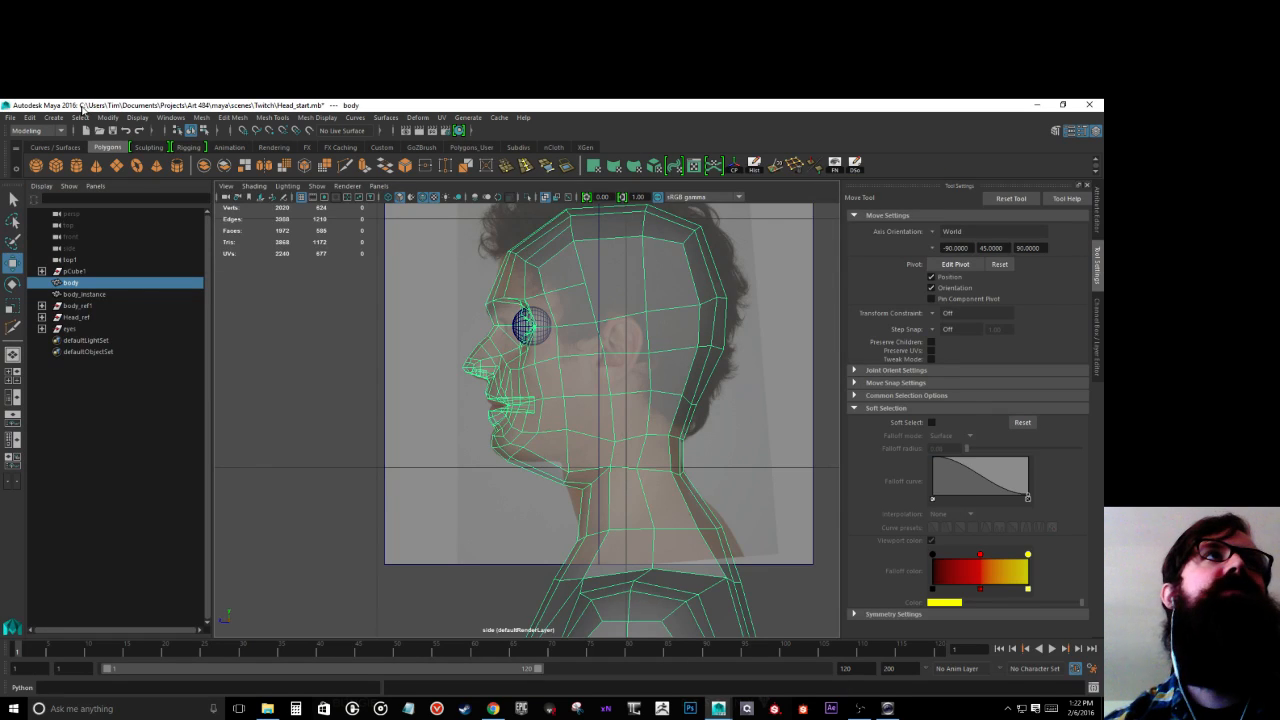
left_click(228, 117)
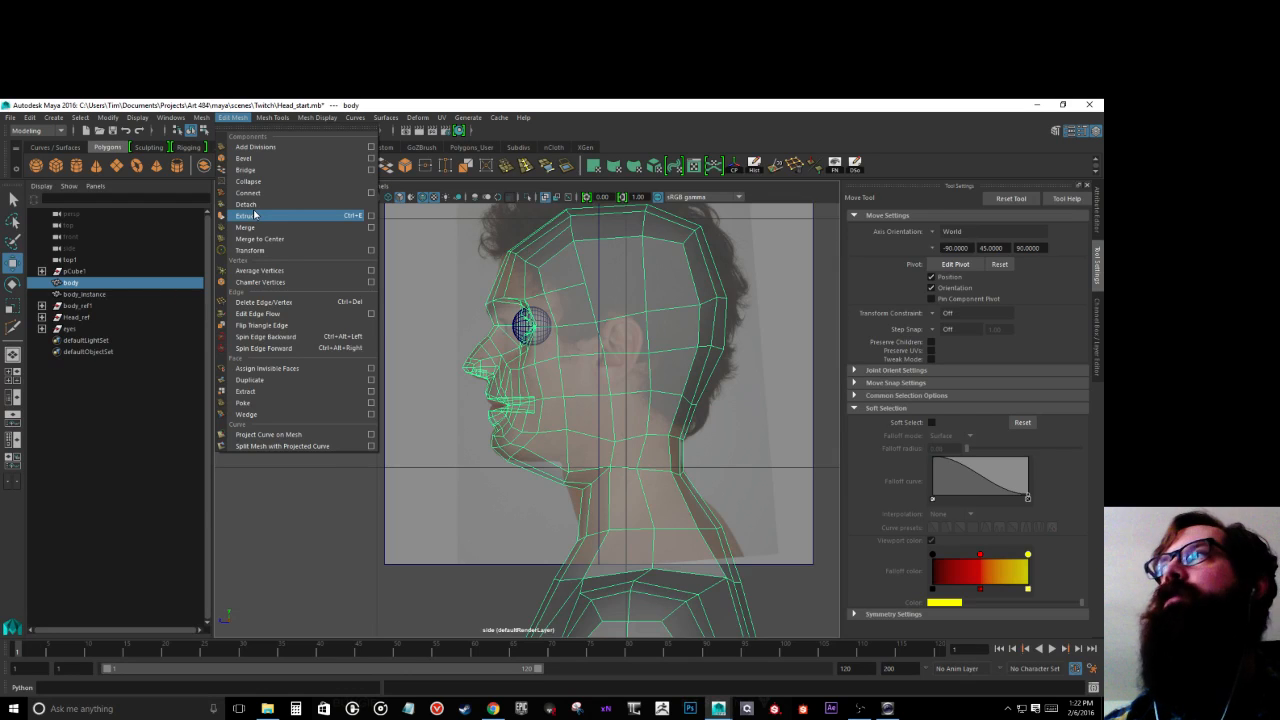
mouse_move(272, 119)
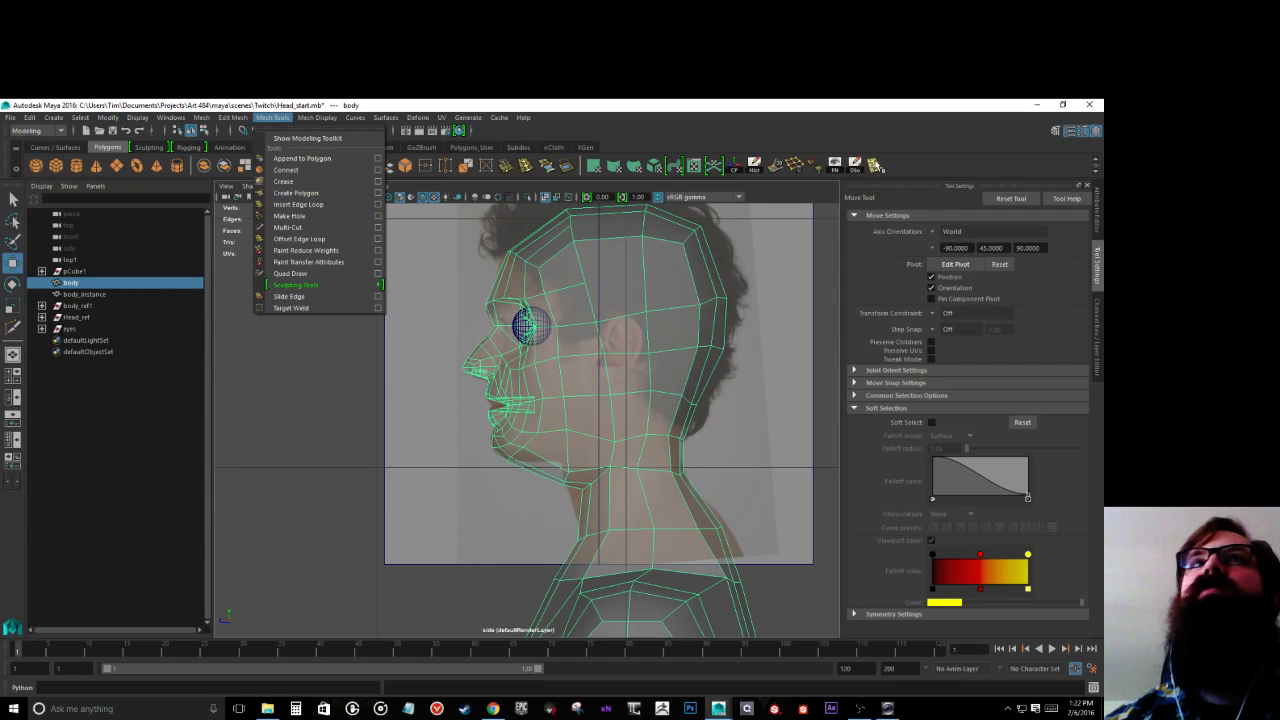
left_click(874, 163)
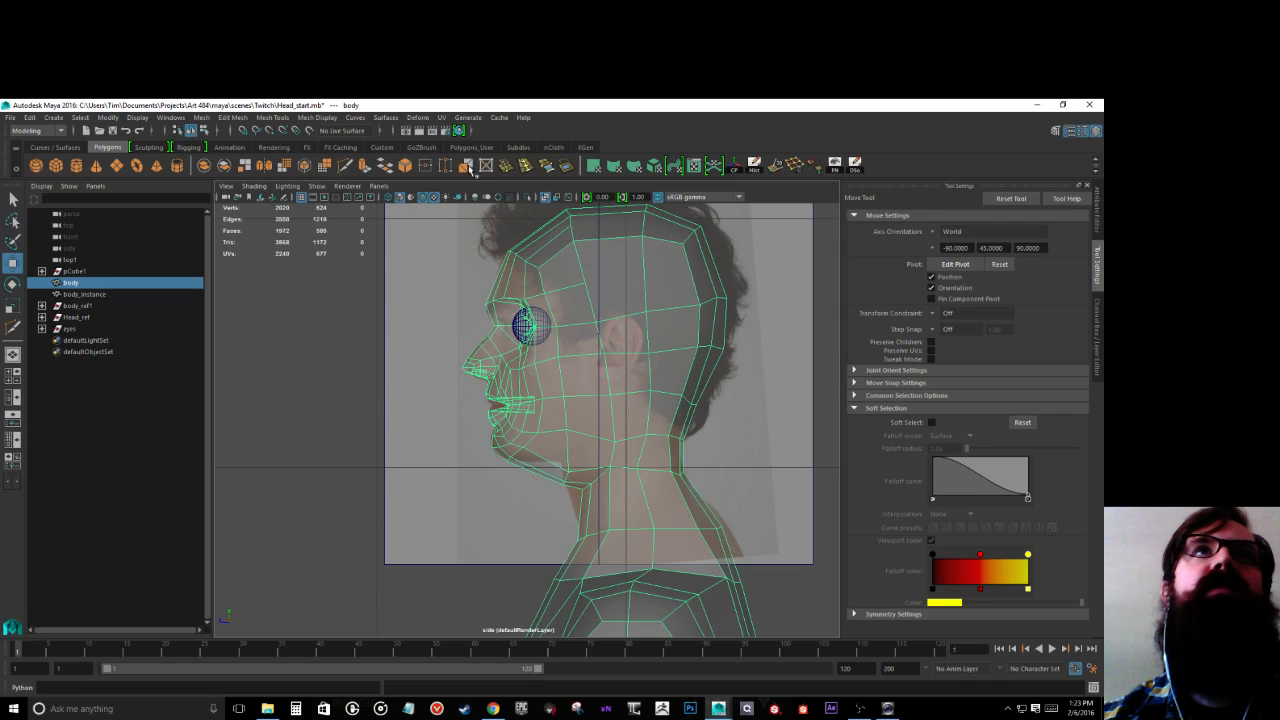
left_click(526, 166)
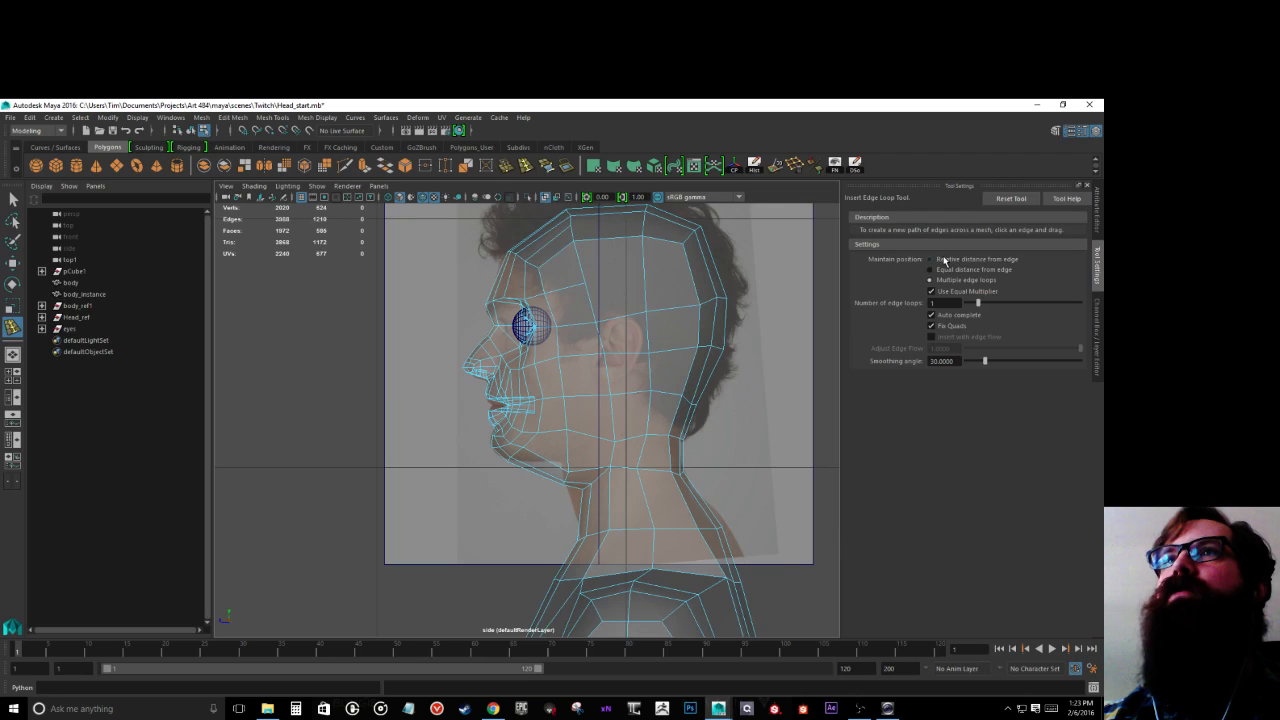
Step: Try inserting an edge loop across the upper back of the skull with relative distance from edge, and undo it
left_click(944, 261)
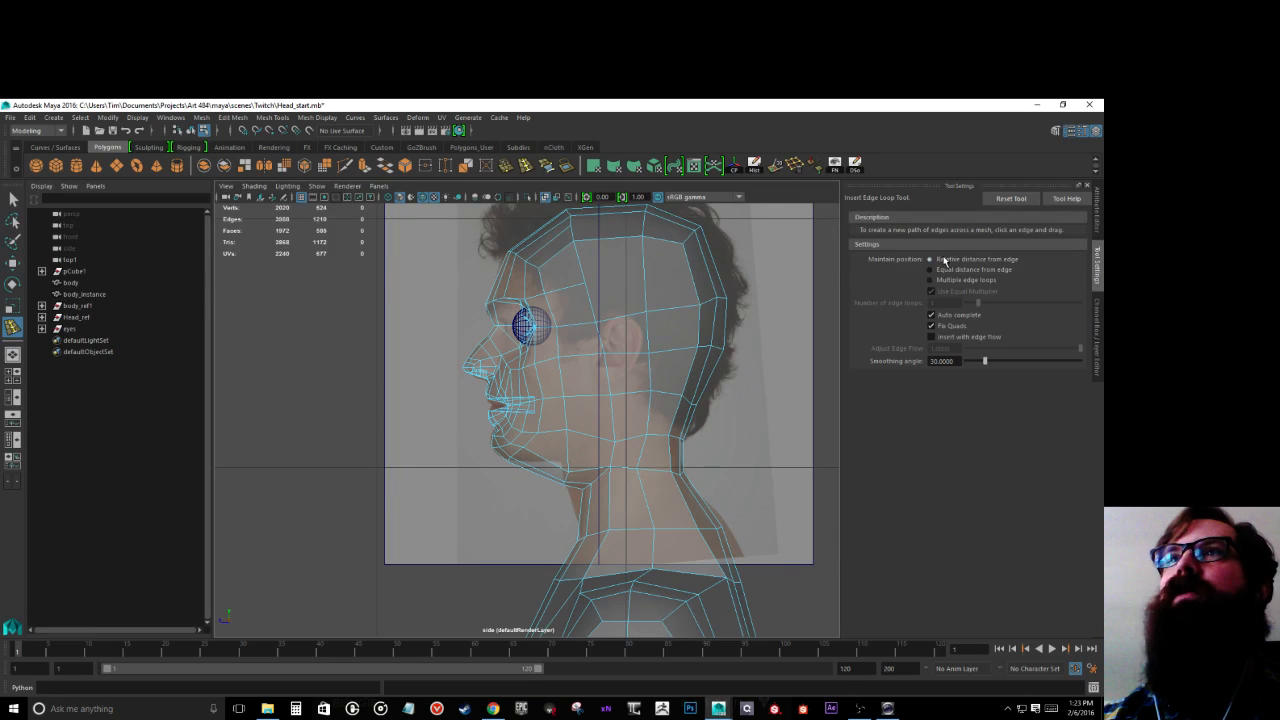
left_click(649, 269)
key("ctrl+z")
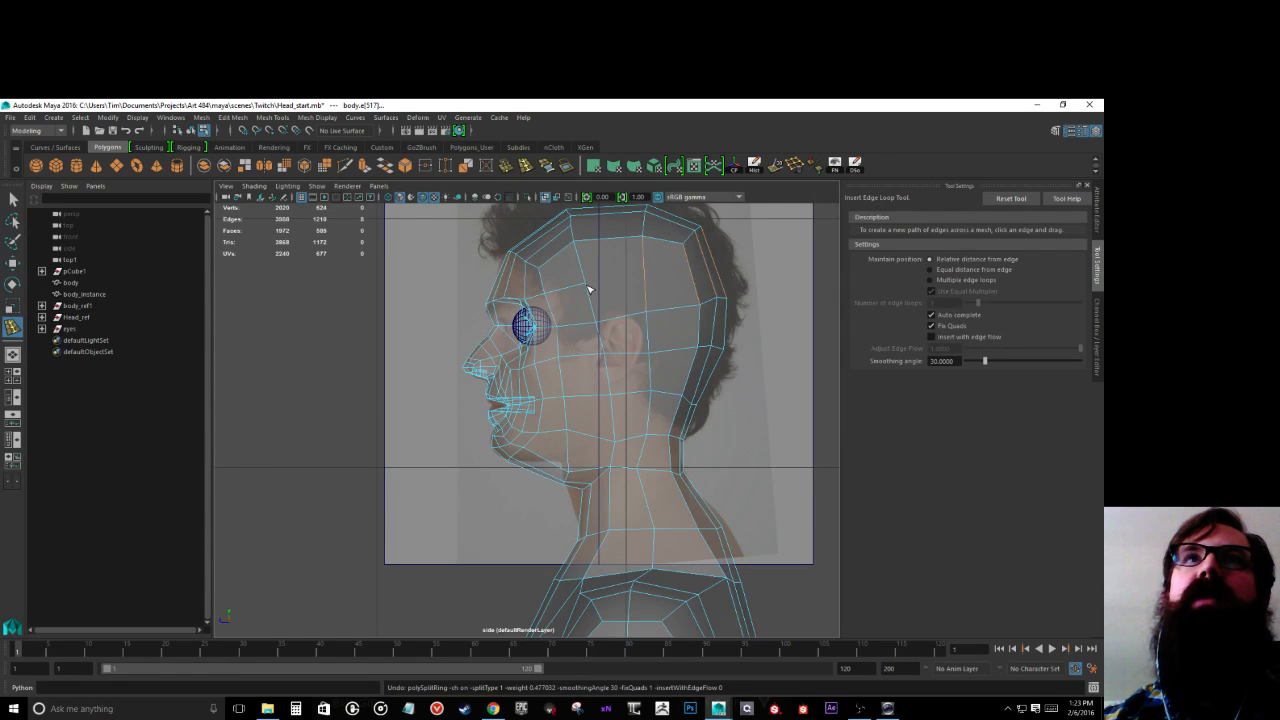
left_click(645, 278)
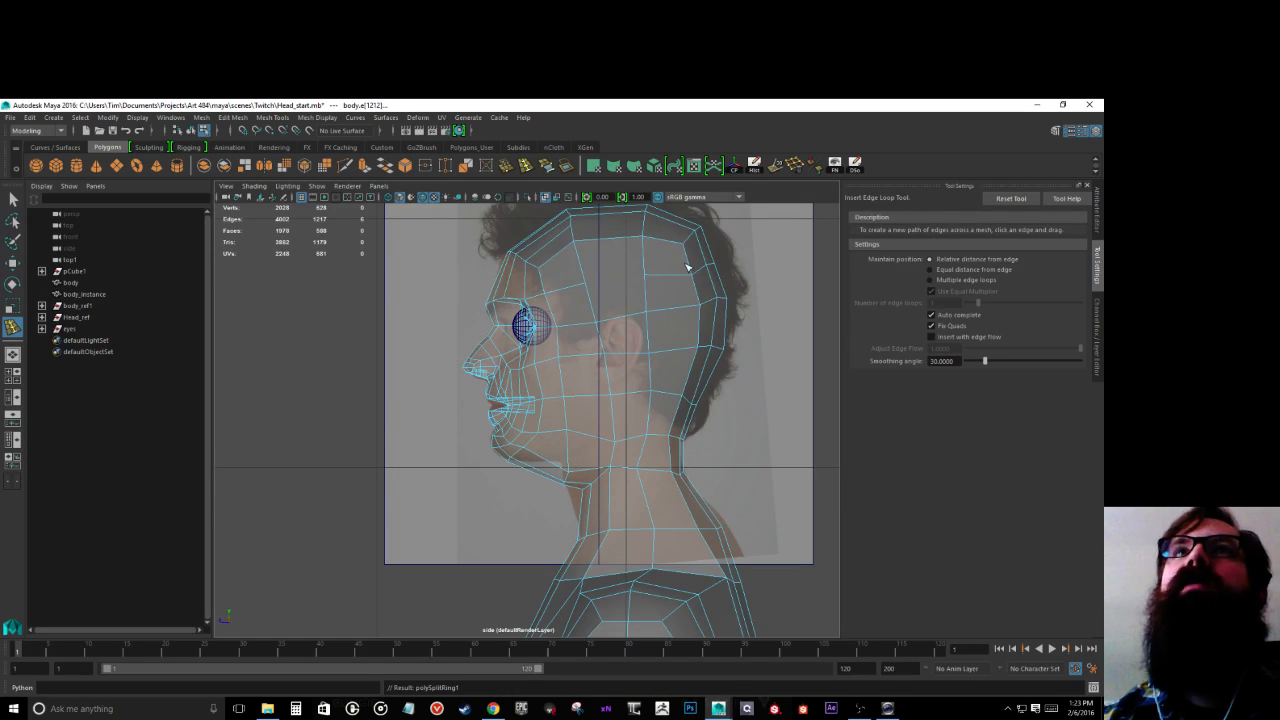
scroll(690, 268, "up", 1)
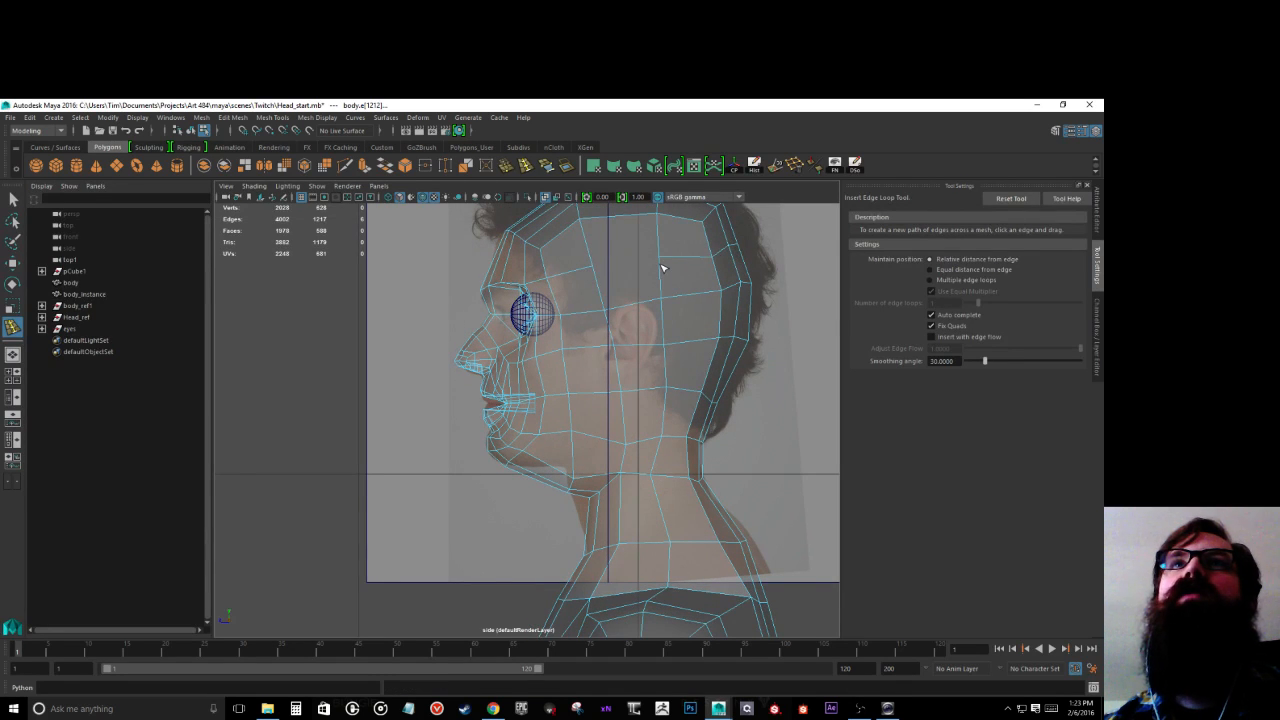
key("ctrl+z")
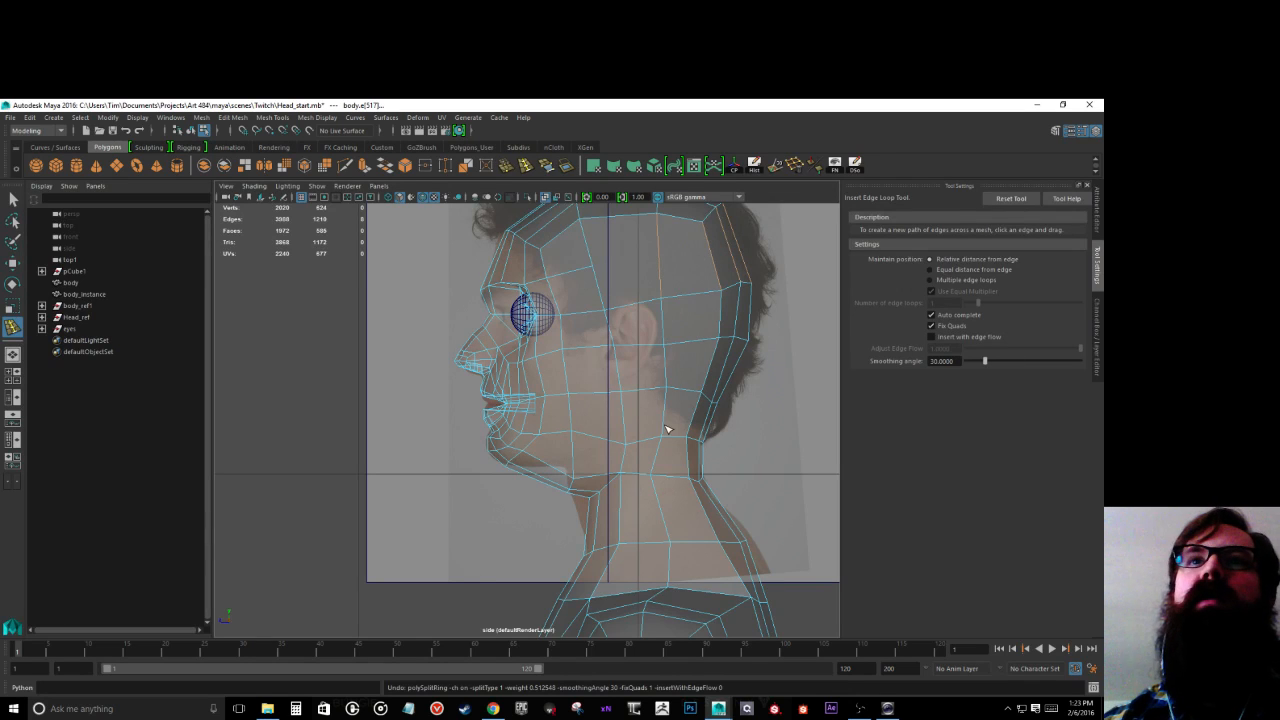
Step: Insert three evenly spaced edge loops across the upper back of the skull using the Multiple edge loops option
scroll(666, 427, "down", 5)
scroll(666, 428, "up", 1)
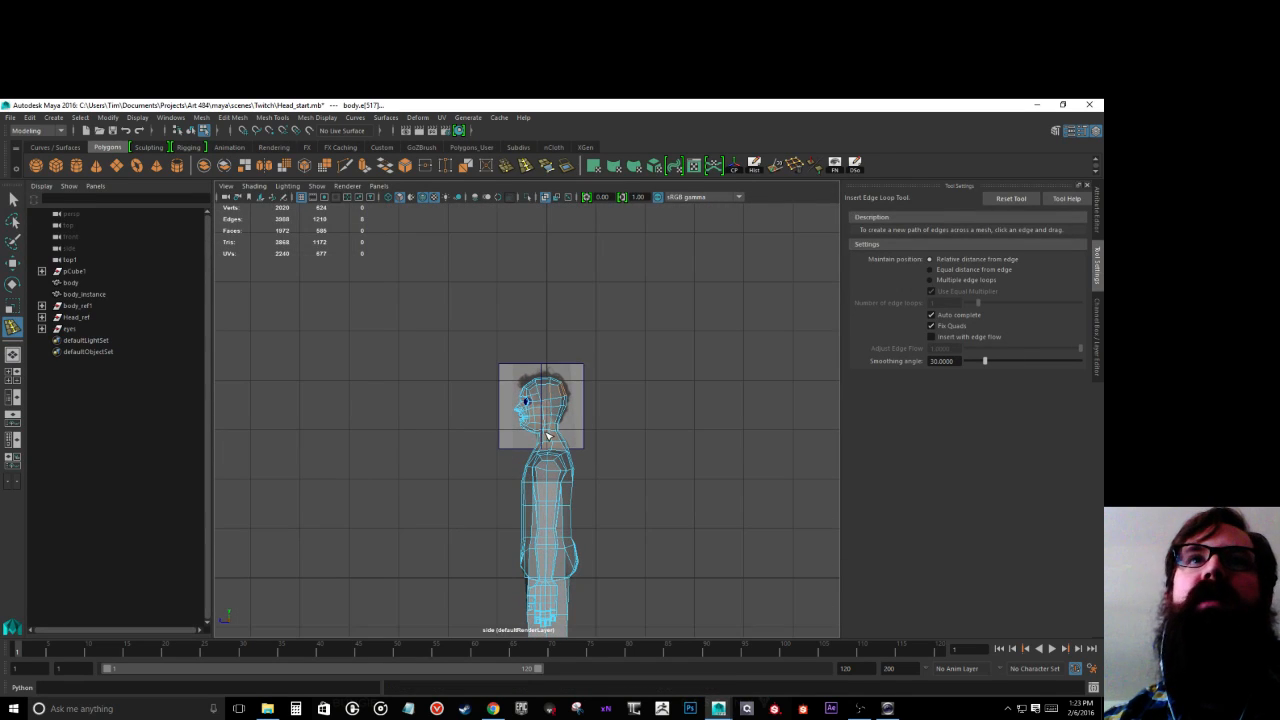
scroll(548, 432, "up", 3)
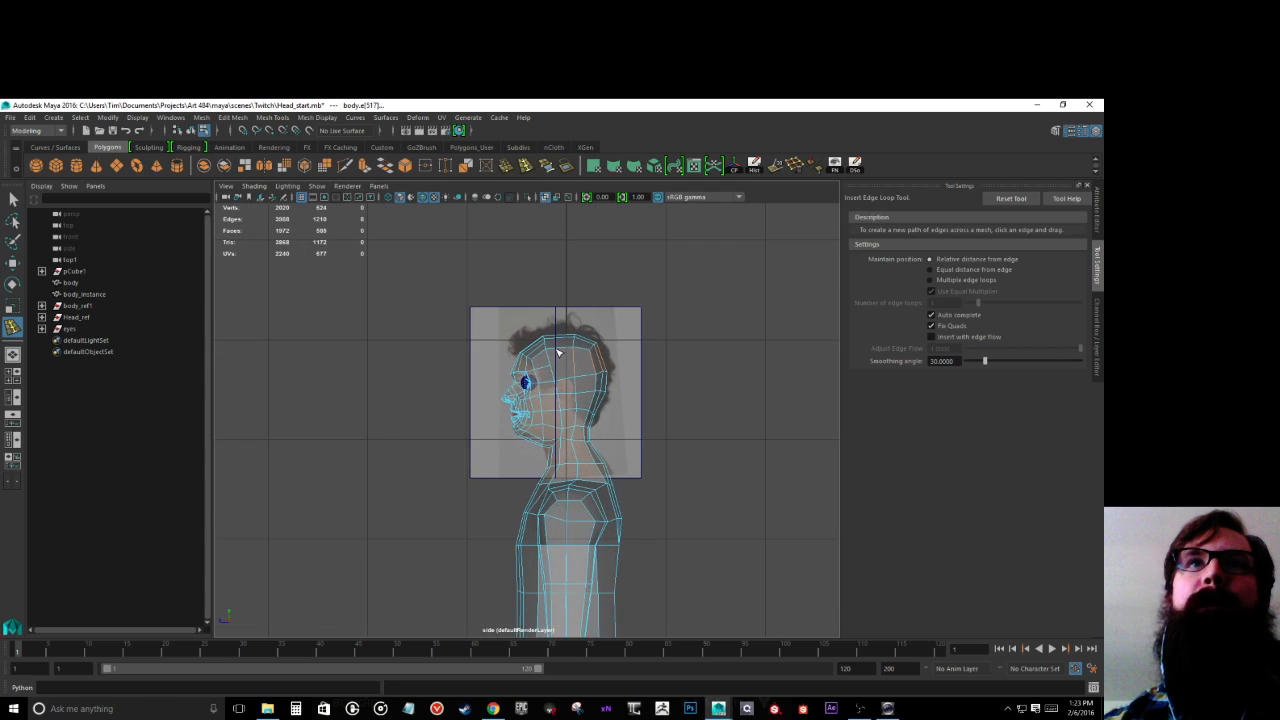
scroll(560, 350, "up", 3)
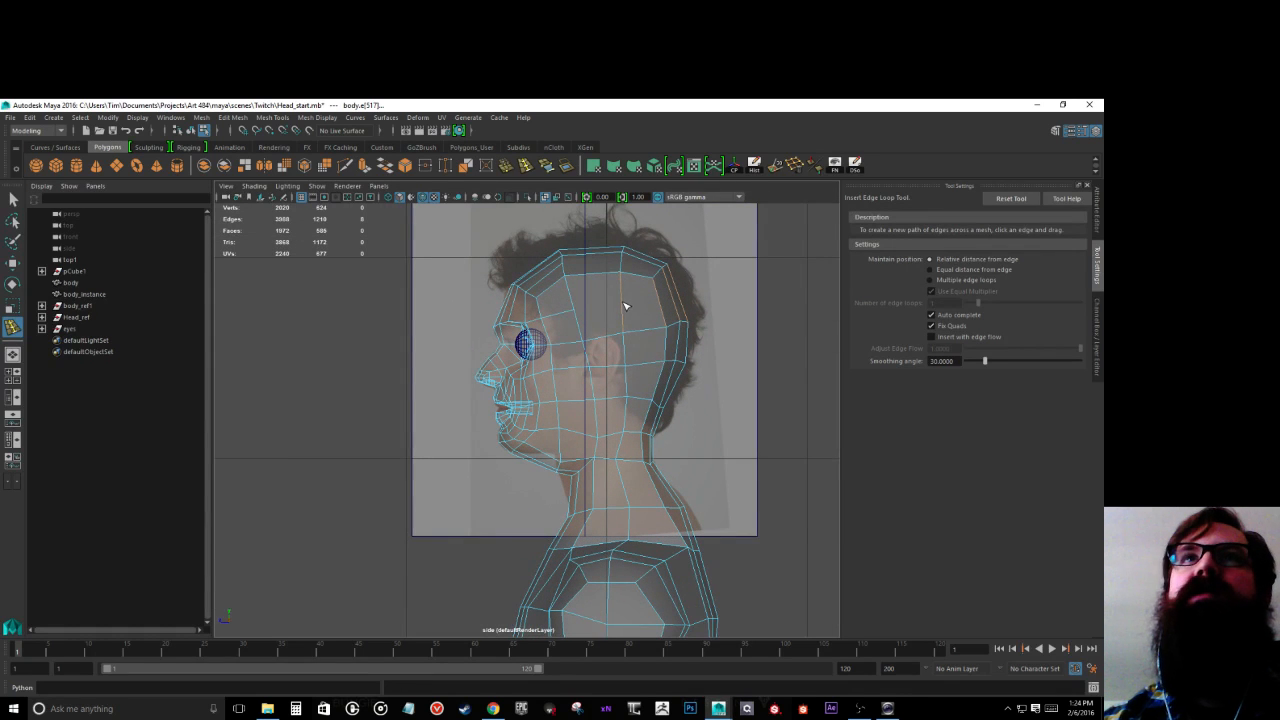
left_click(953, 282)
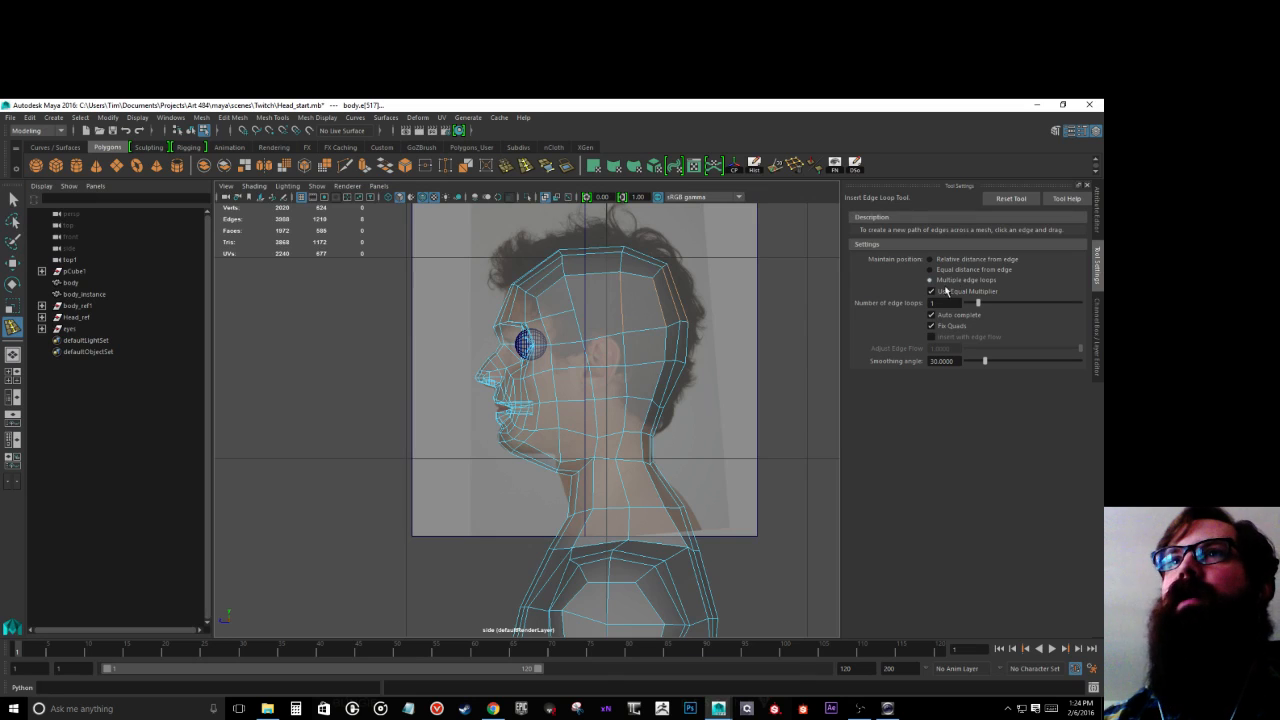
left_click(661, 303)
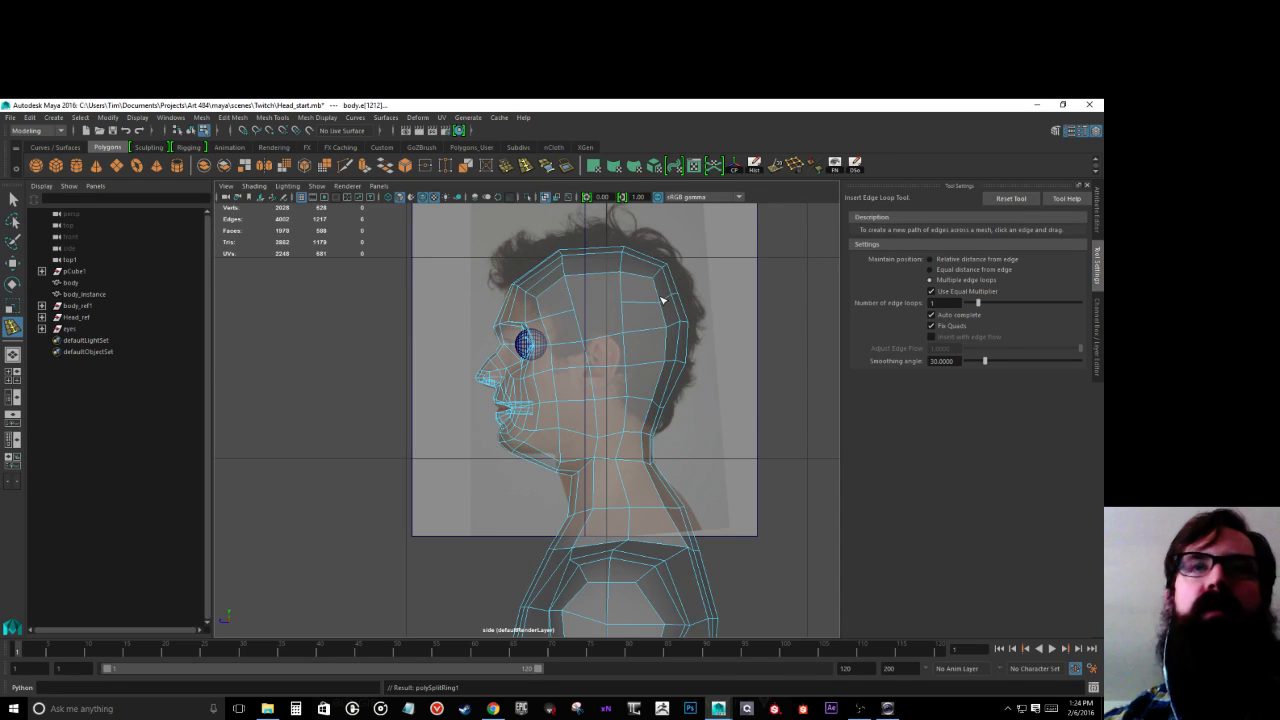
key("ctrl+z")
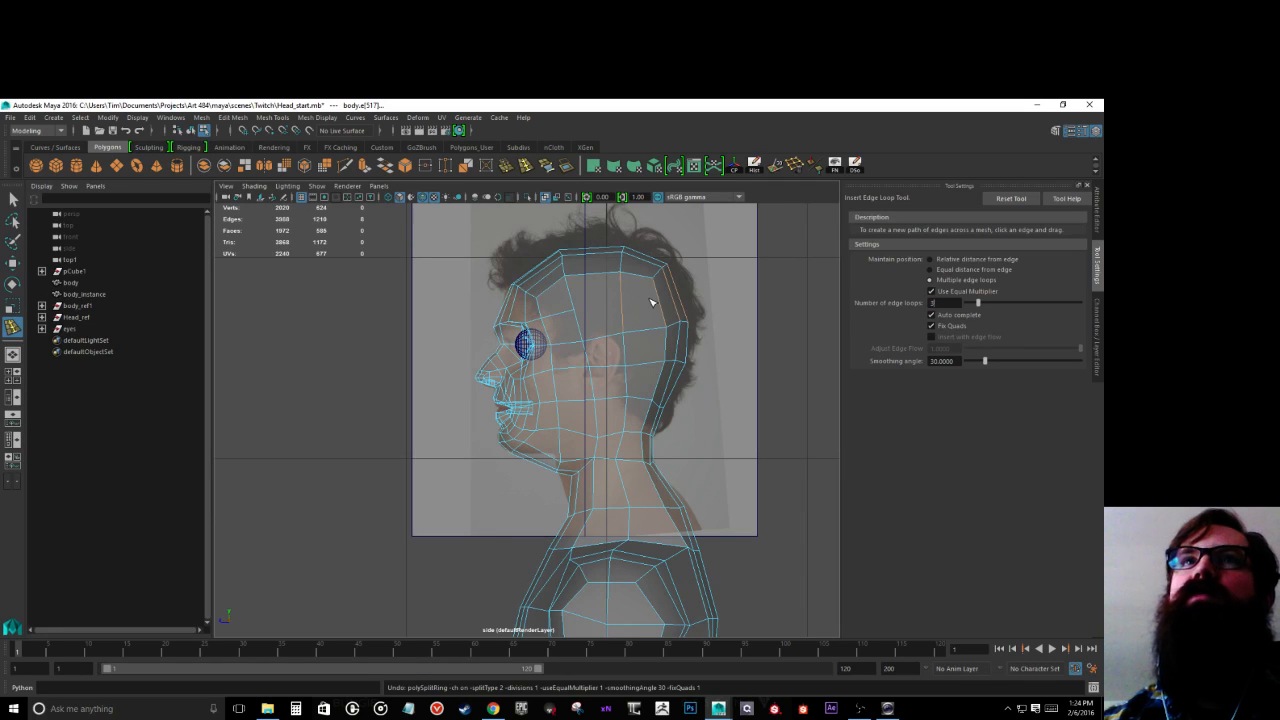
left_click_drag(660, 303, 660, 302)
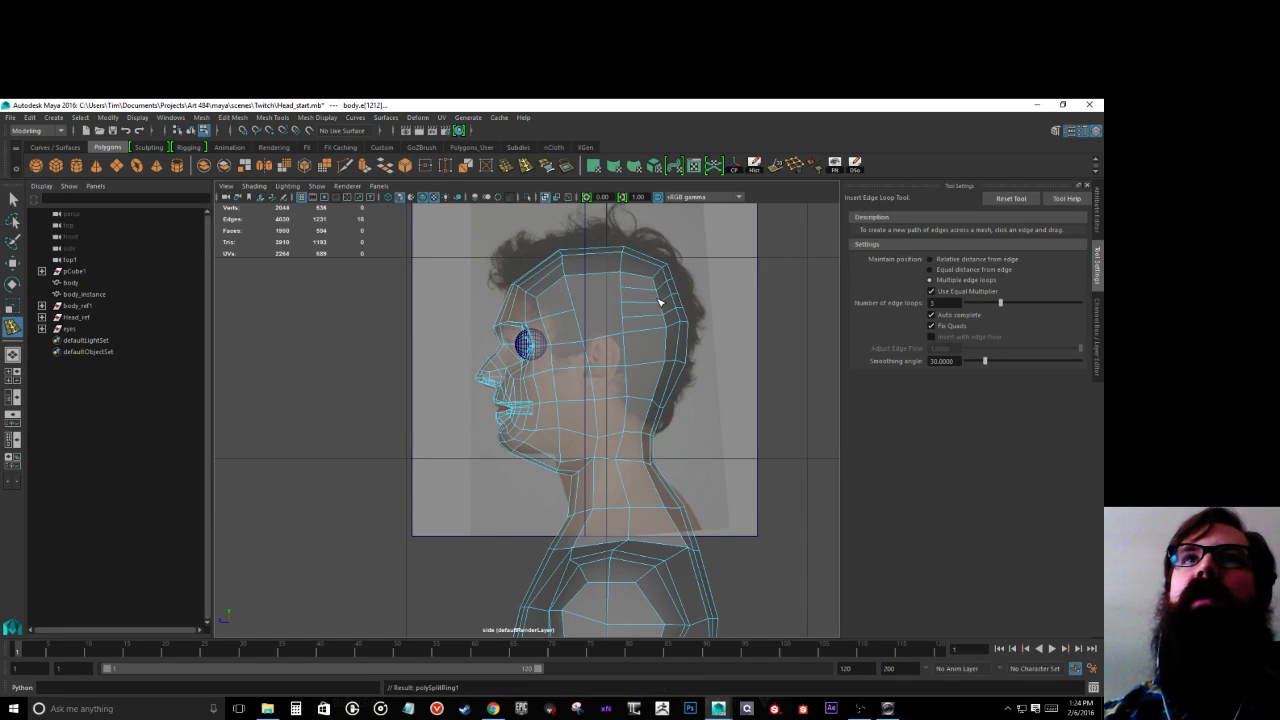
Step: Undo the three edge loops and try inserting a single one across the upper back of the skull with relative distance from edge
key("ctrl+z")
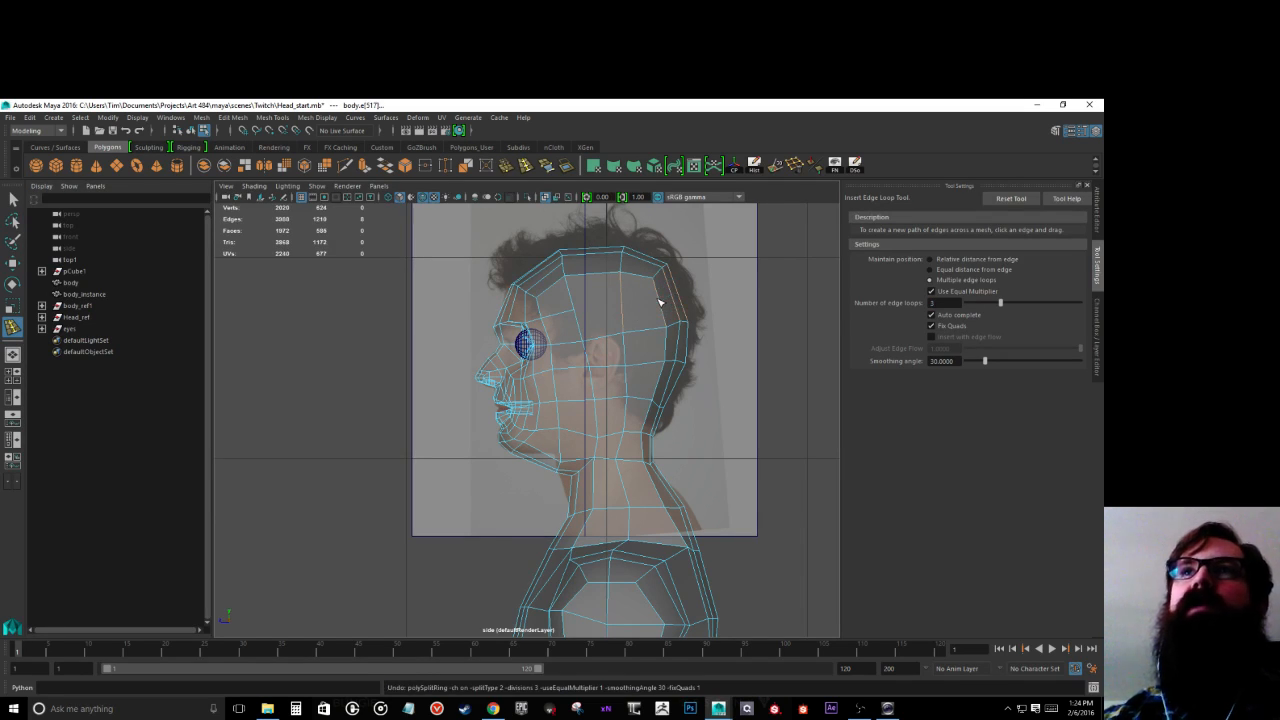
left_click(930, 259)
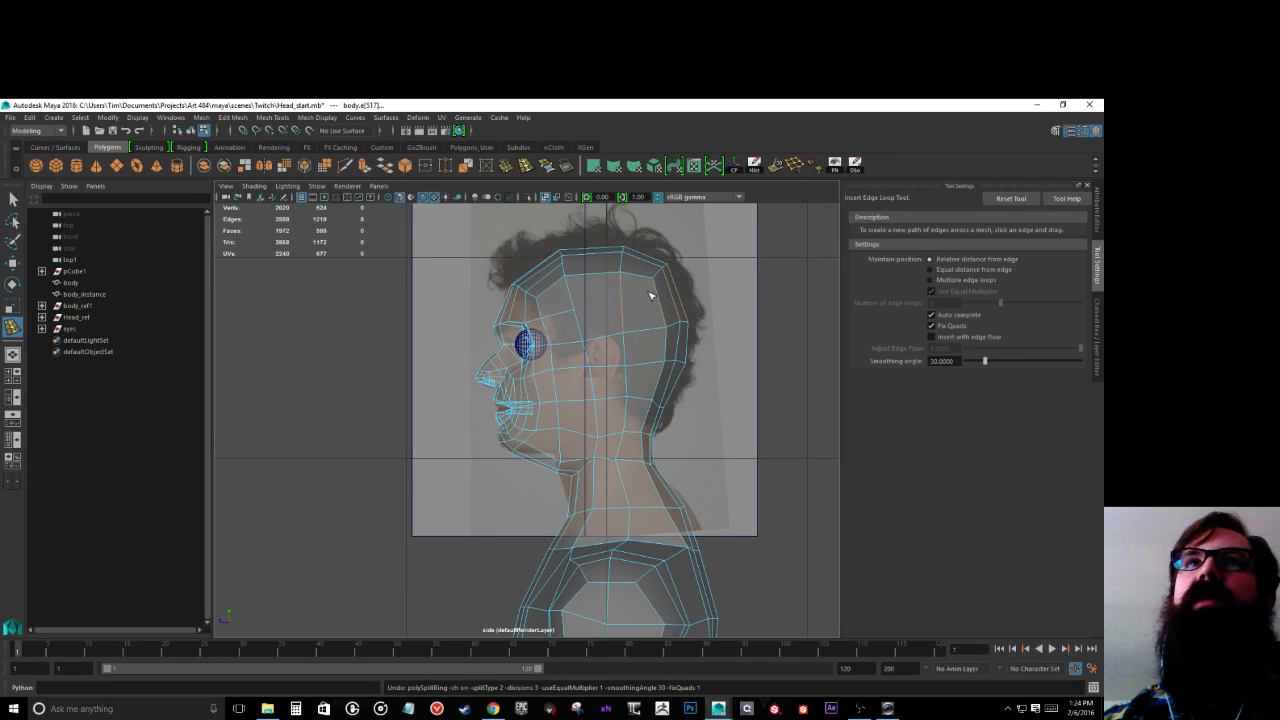
left_click_drag(657, 298, 665, 306)
key("ctrl+z")
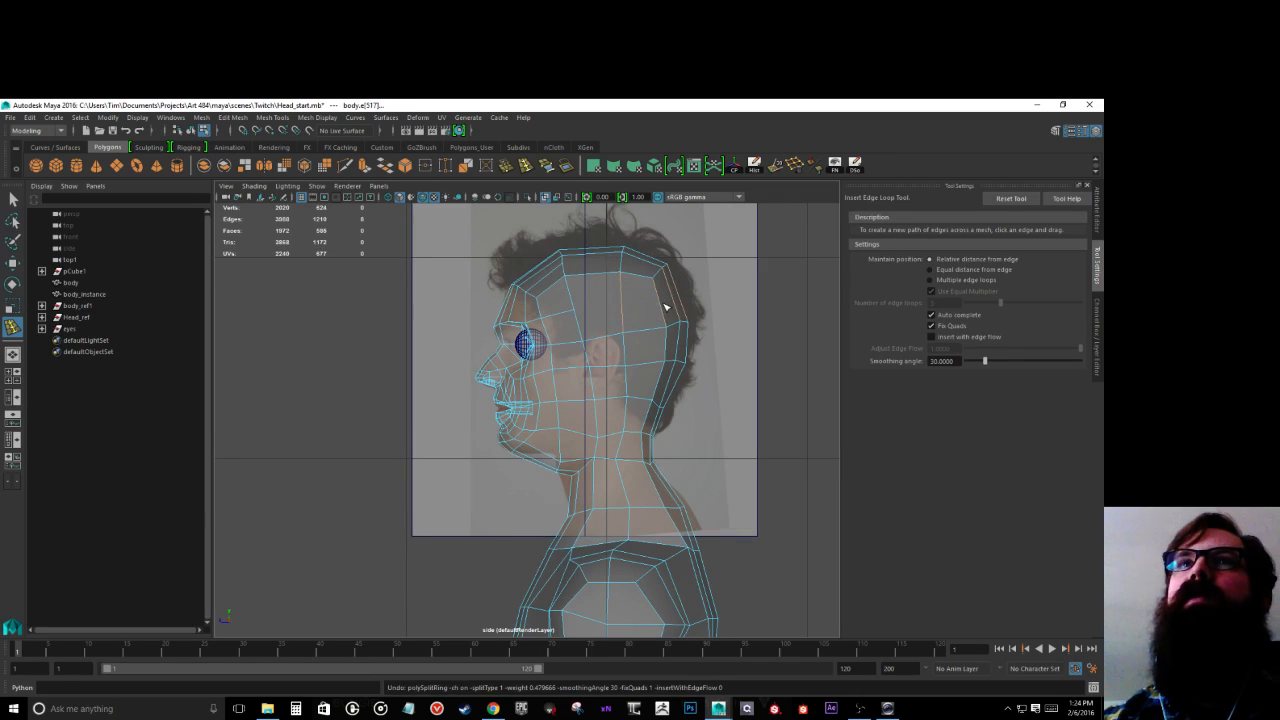
Step: Try cutting a new edge line with Multi-Cut from the upper temple across the side to the back of the skull
left_click(346, 166)
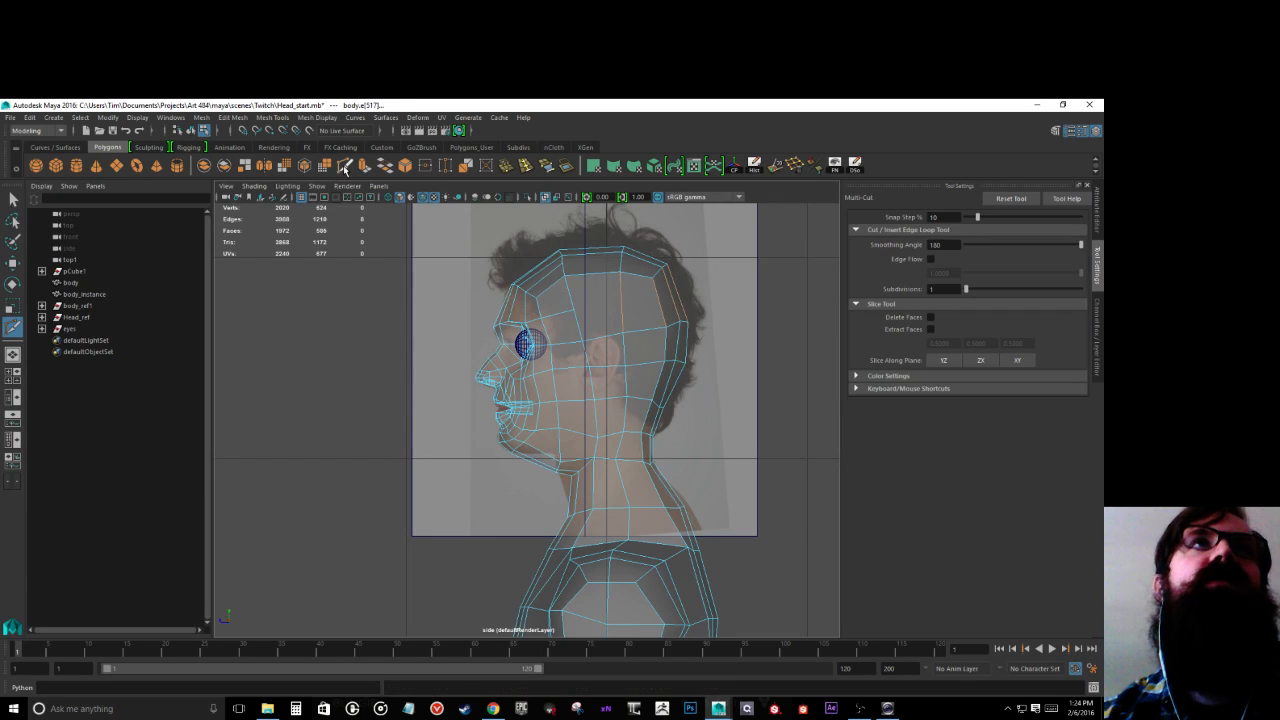
left_click(573, 310)
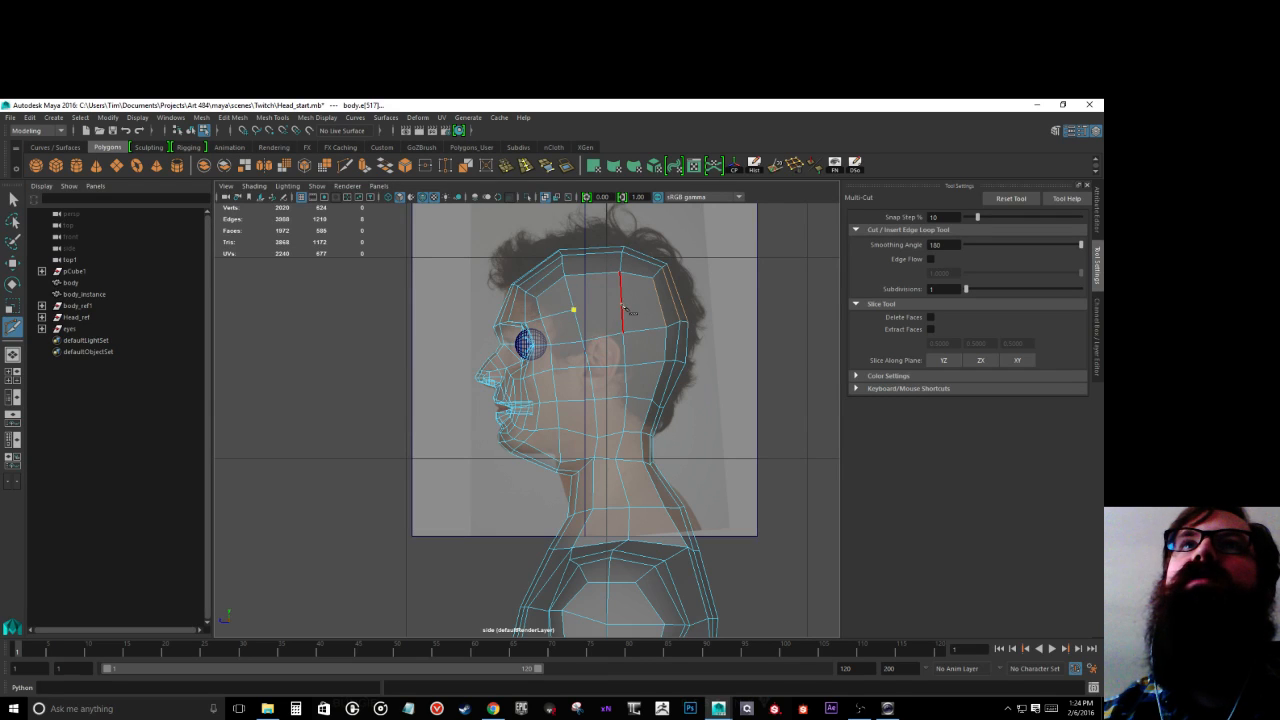
left_click(621, 304)
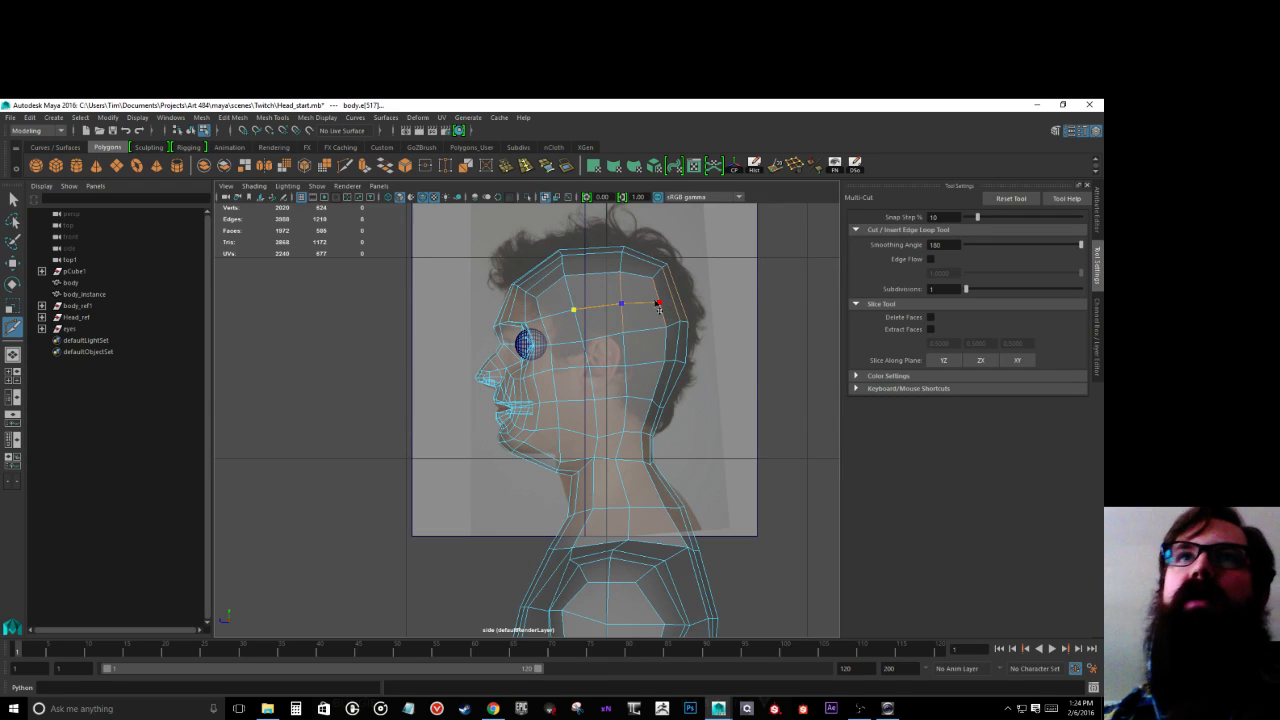
left_click(658, 303)
left_click(671, 294)
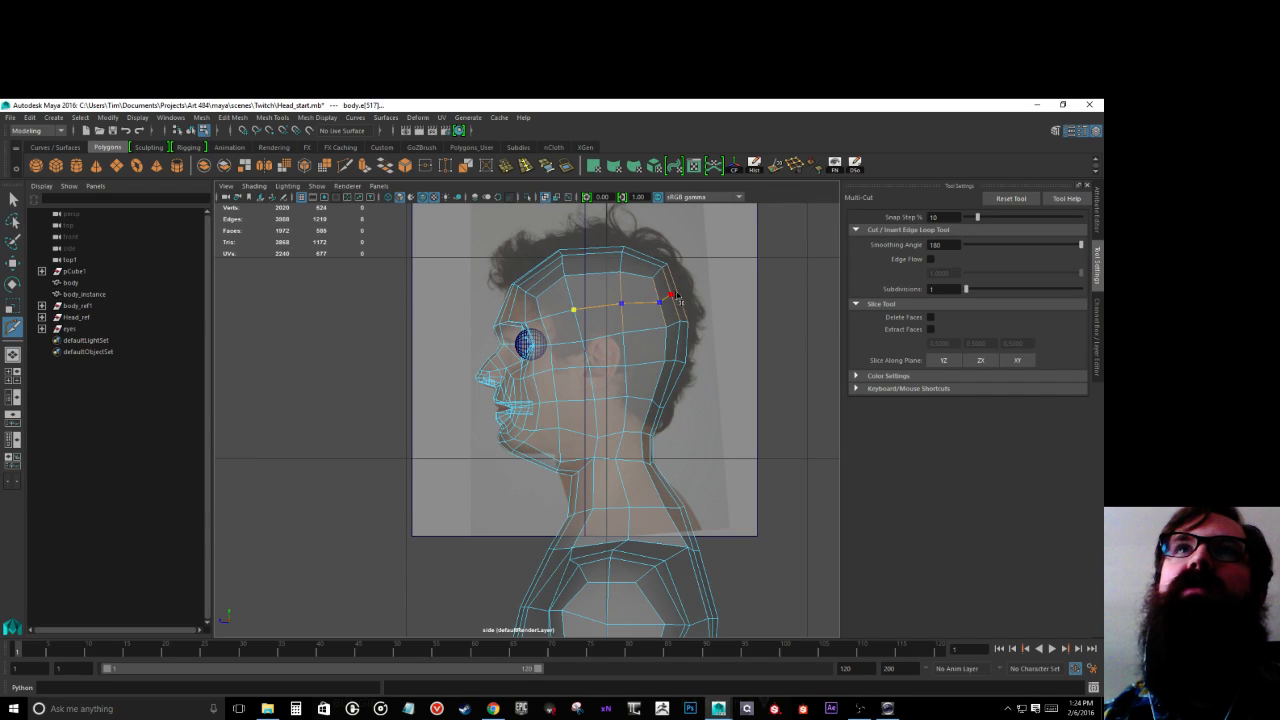
key("Return")
key("ctrl+z")
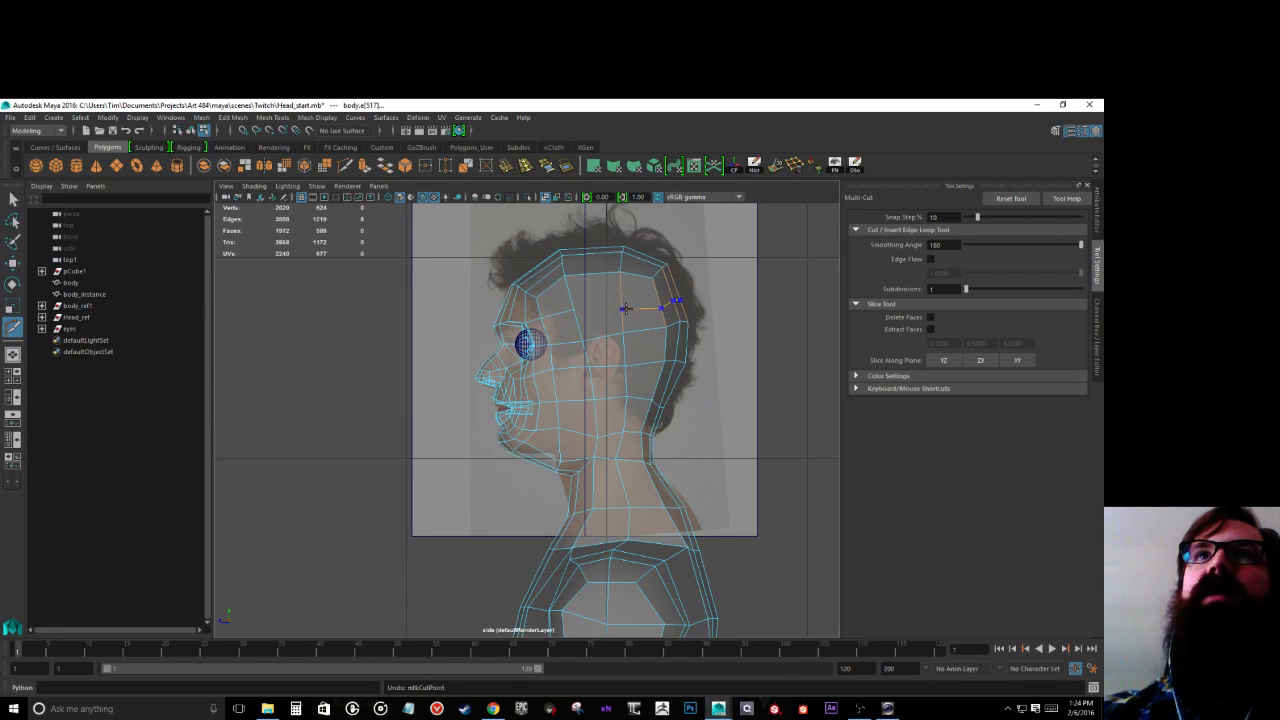
Step: Try inserting a Multi-Cut edge loop across the upper back of the skull, first without and again with Edge Flow, undoing each
left_click(622, 303)
right_click(622, 304)
key("ctrl+z")
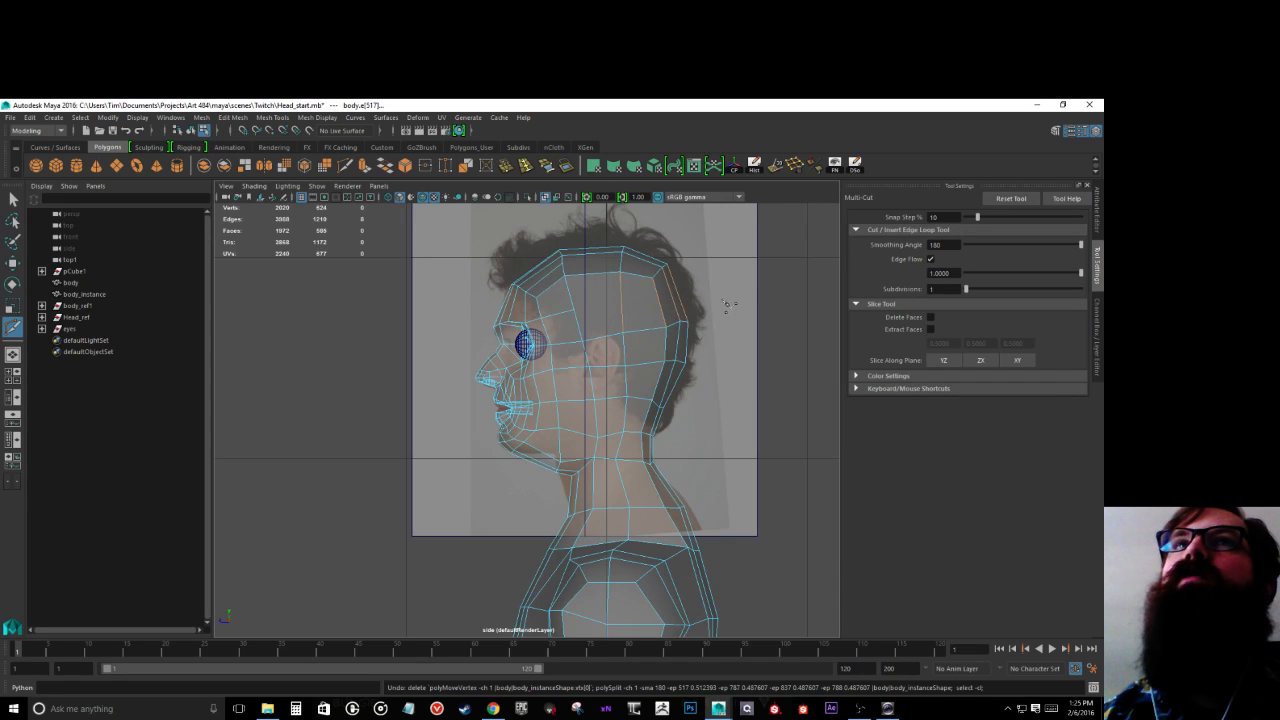
left_click(672, 297)
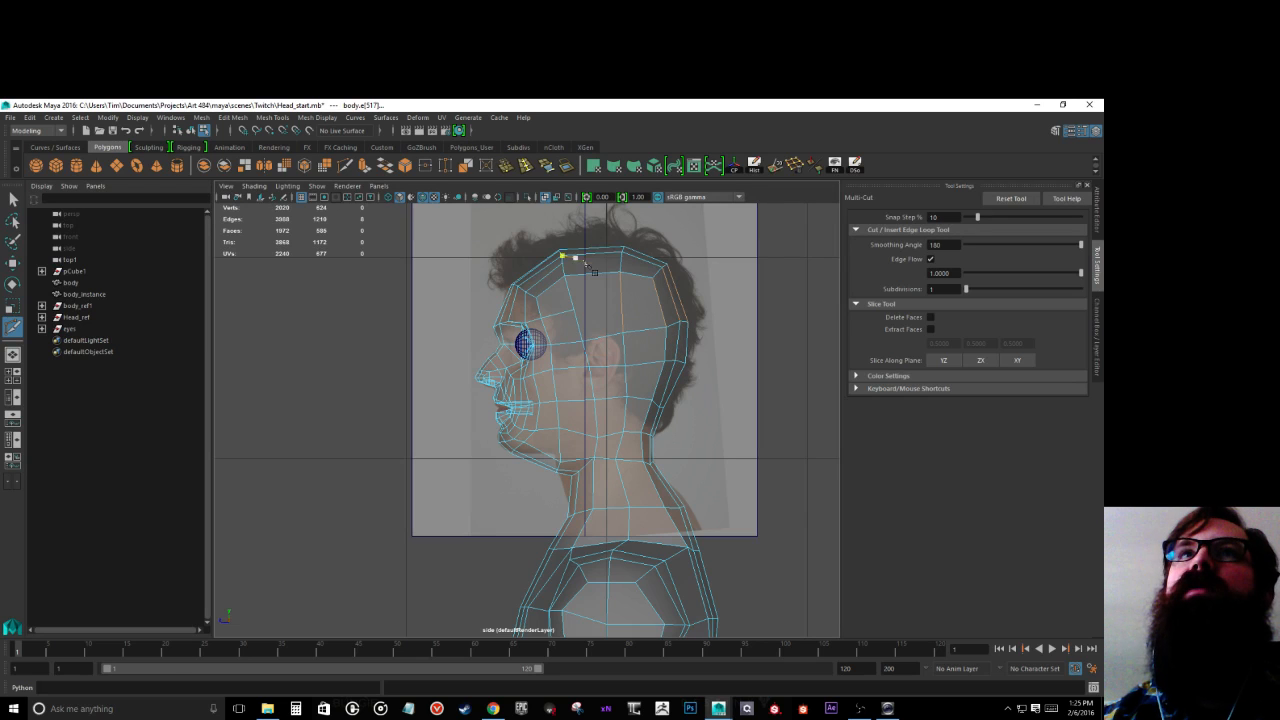
left_click(660, 298)
right_click(657, 301)
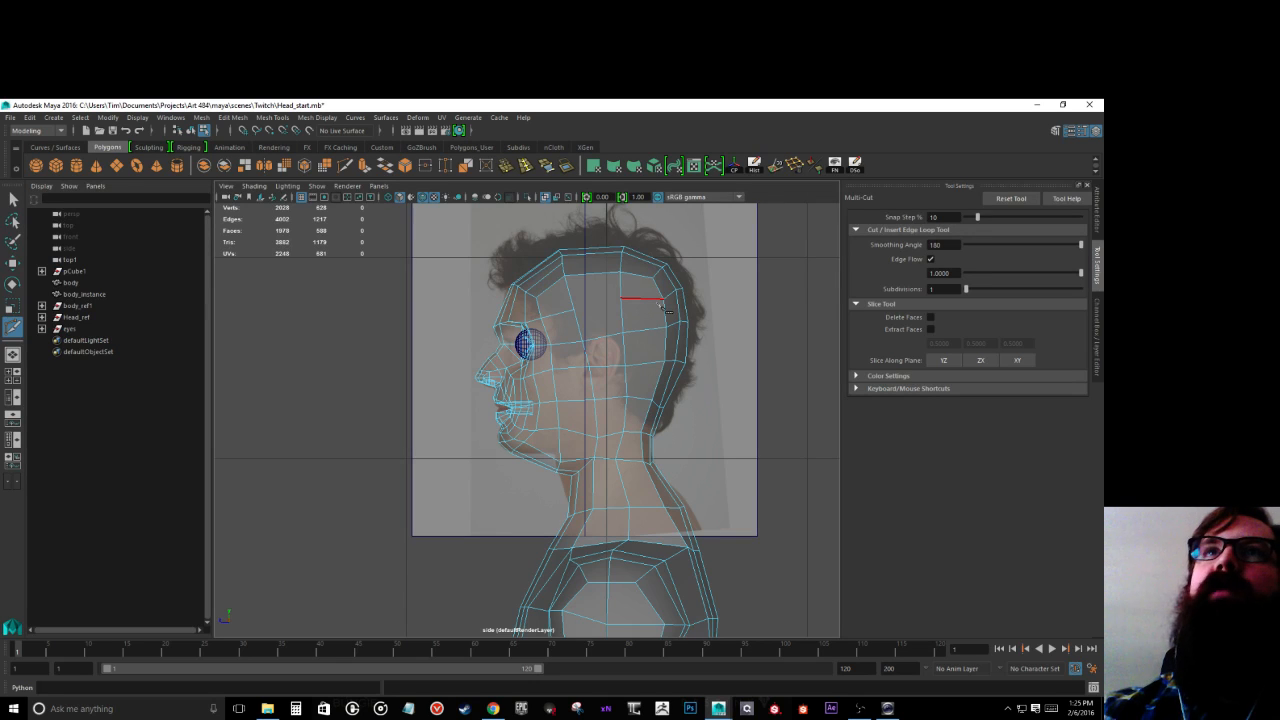
key("ctrl+z")
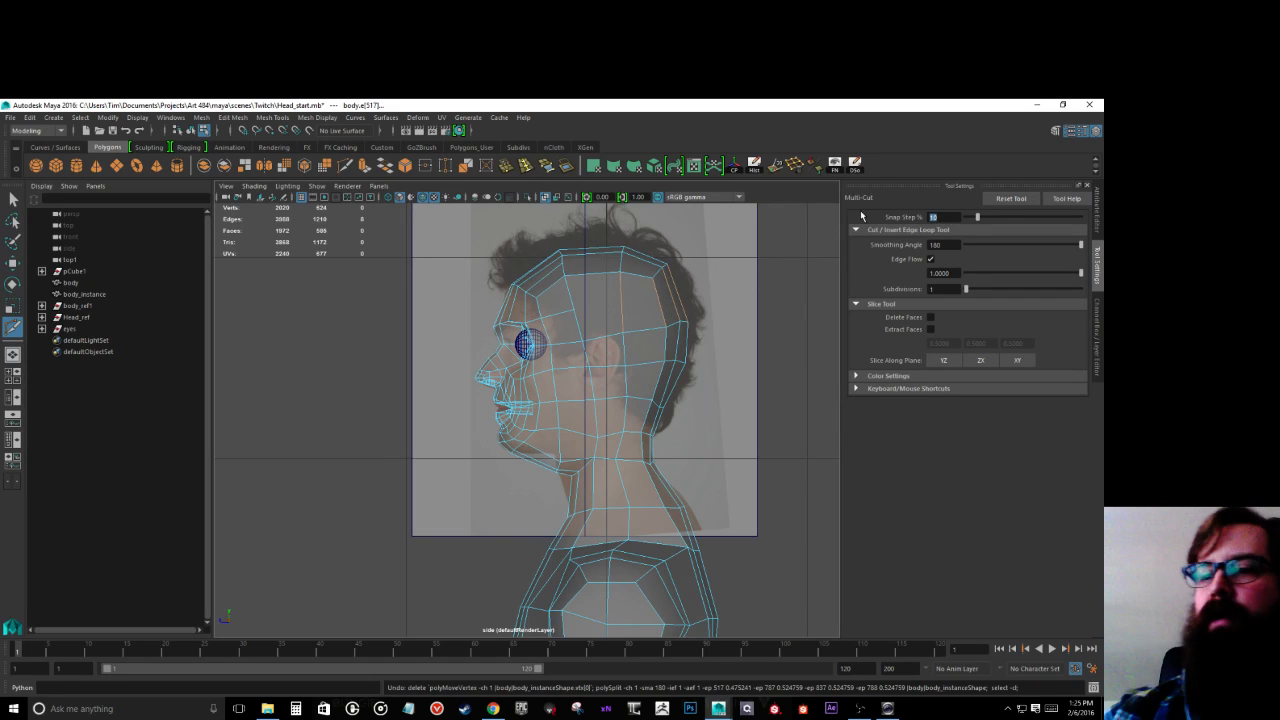
Step: Set the Multi-Cut snap step to 25% and insert an edge loop with Edge Flow midway across the upper back of the skull
key("Return")
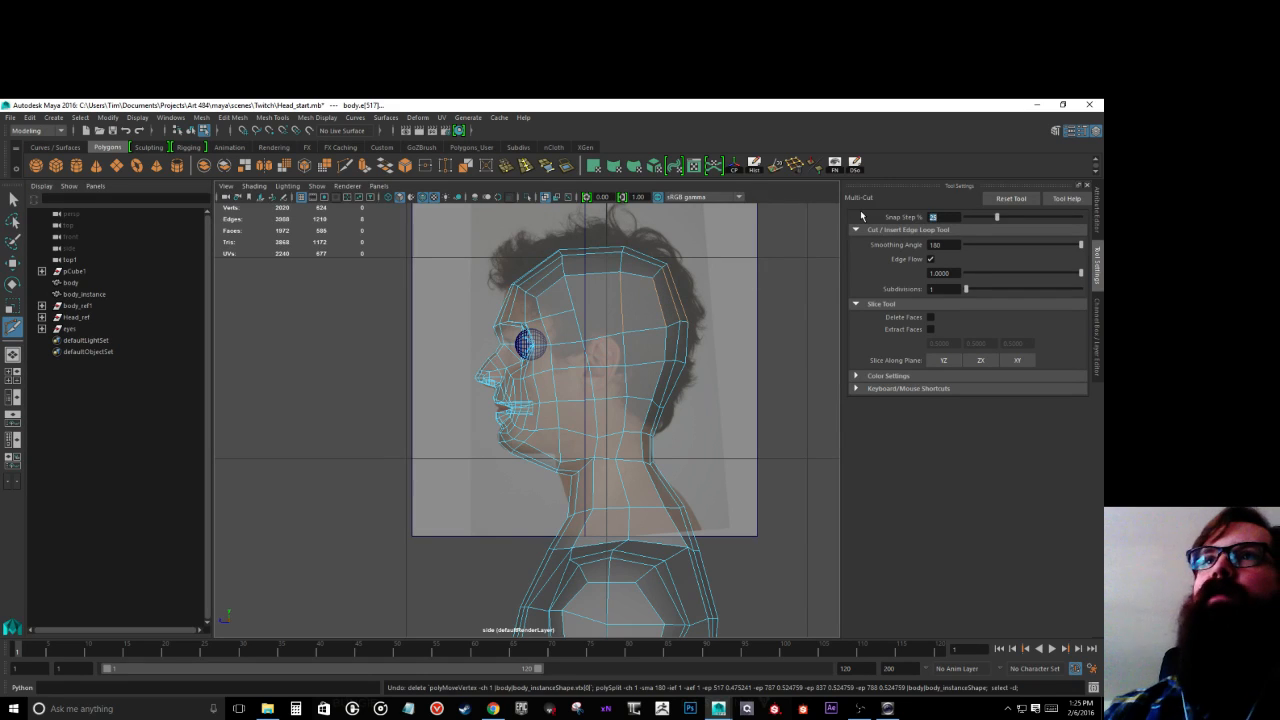
left_click(660, 301)
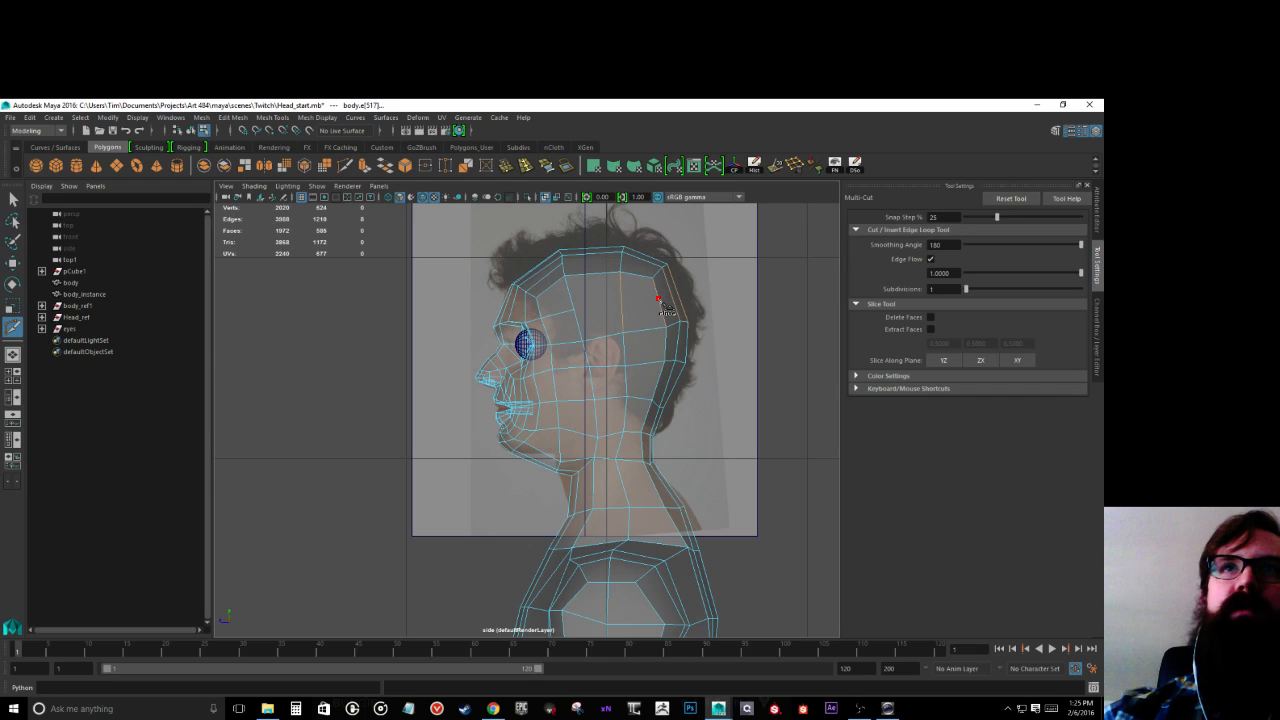
key("ctrl")
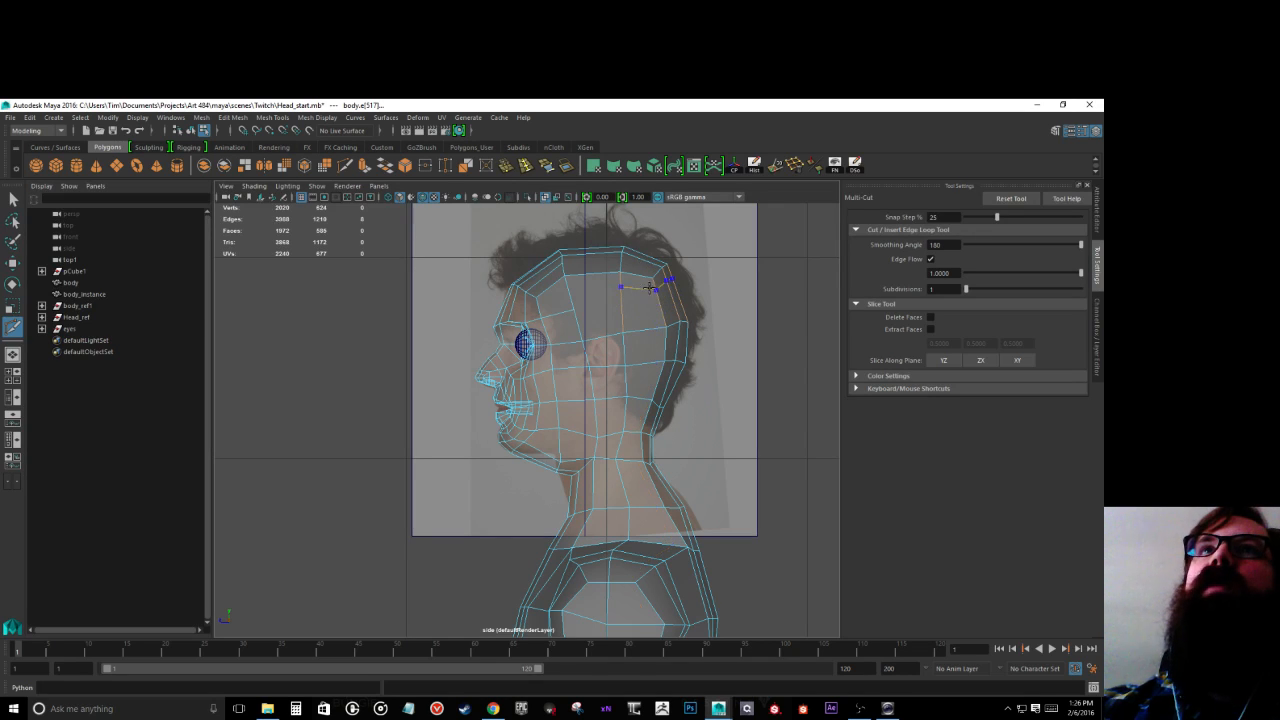
left_click(651, 298, "ctrl")
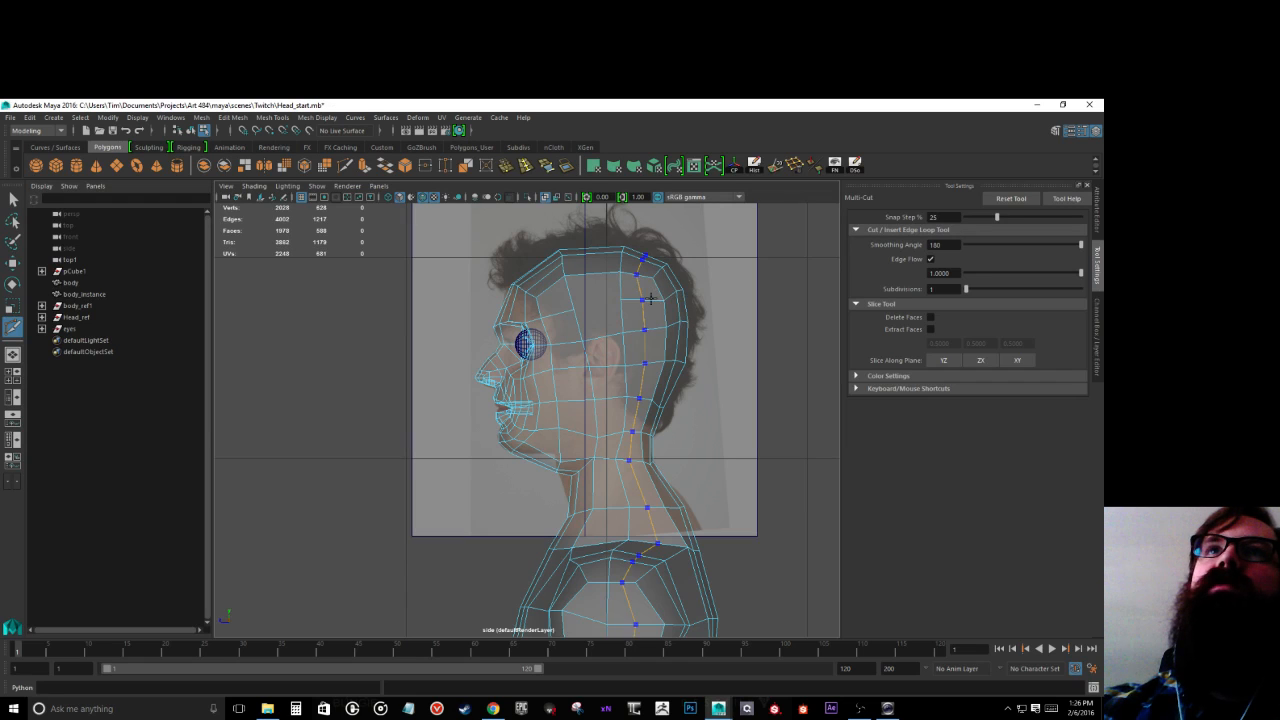
Step: Cut an edge from the upper temple edge back to the front end of the new loop, and turn Edge Flow off
left_click(574, 312)
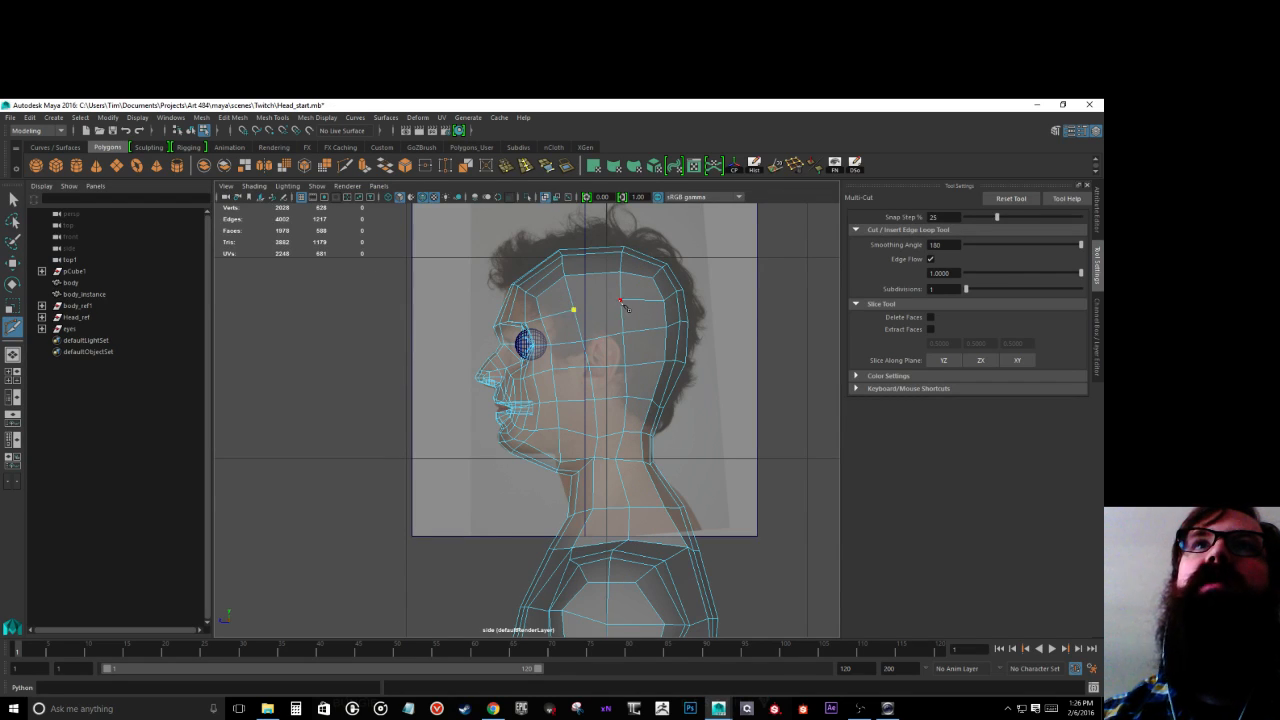
right_click(621, 302)
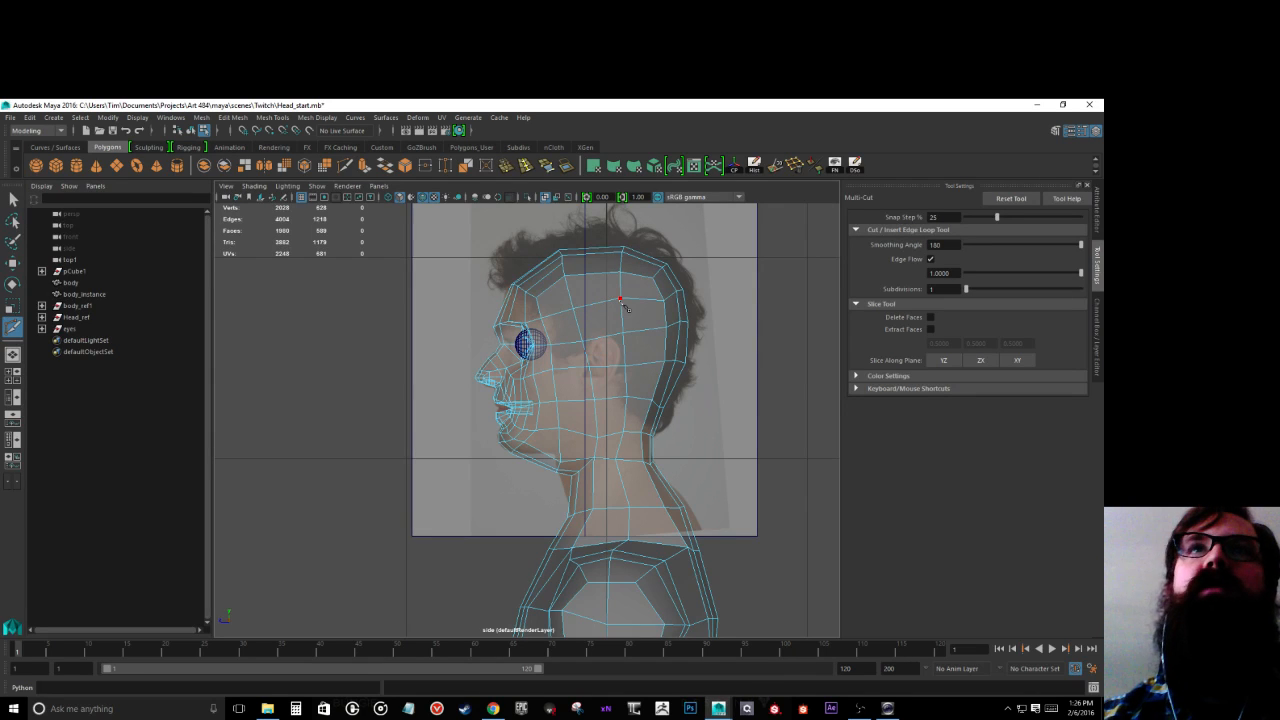
left_click(930, 259)
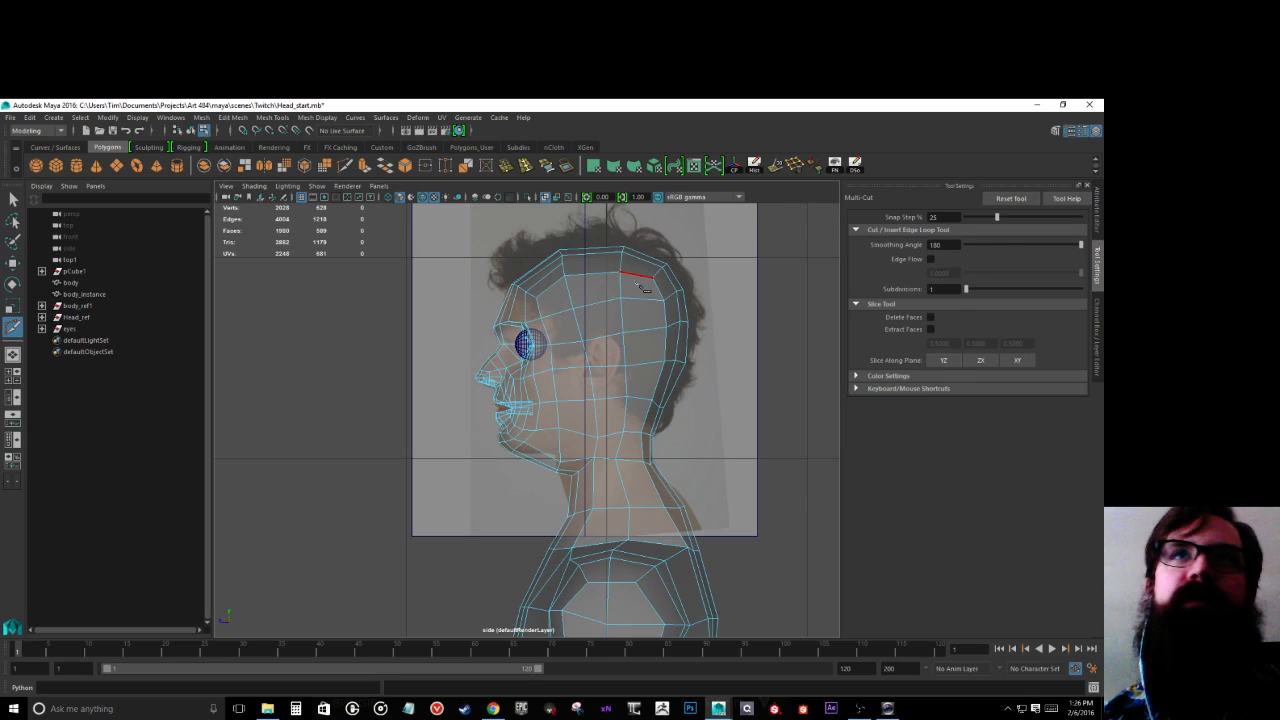
Step: Select the new loop's rearmost skull vertex with the Move tool in vertex editing, check it in perspective, and return to the side view
key("w")
right_click_drag(648, 300, 590, 305)
left_click(683, 291)
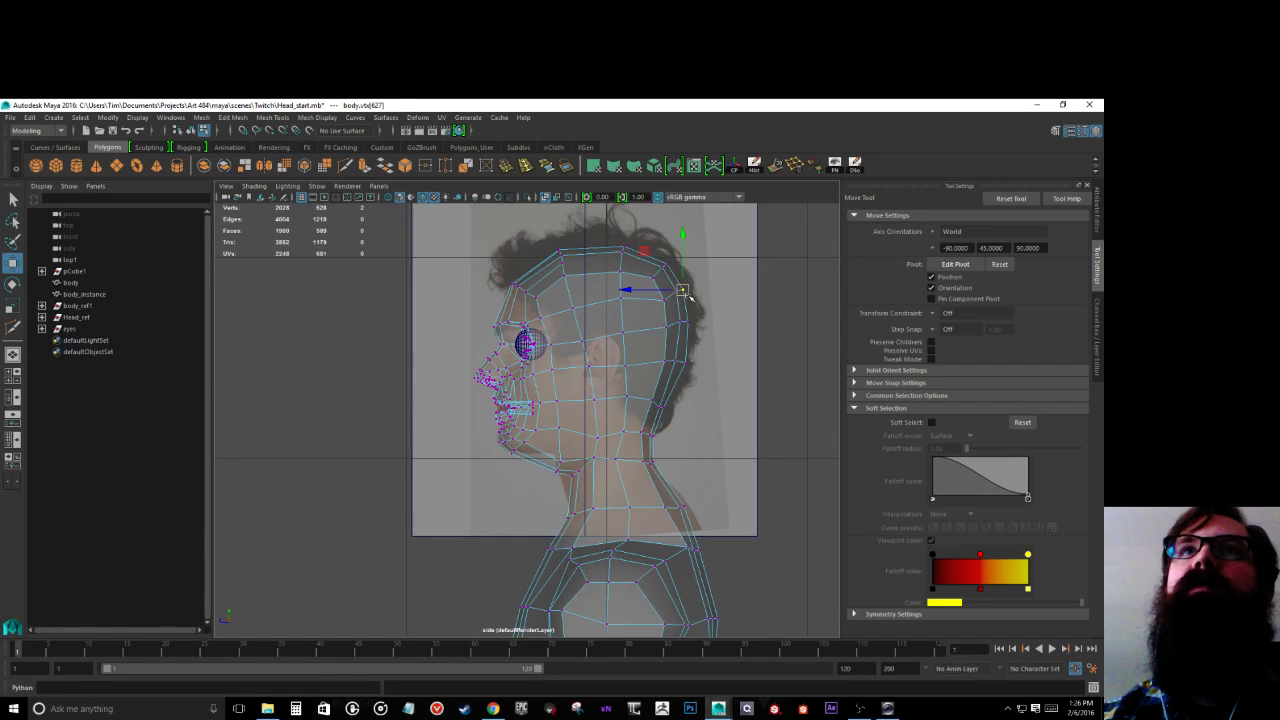
key("f")
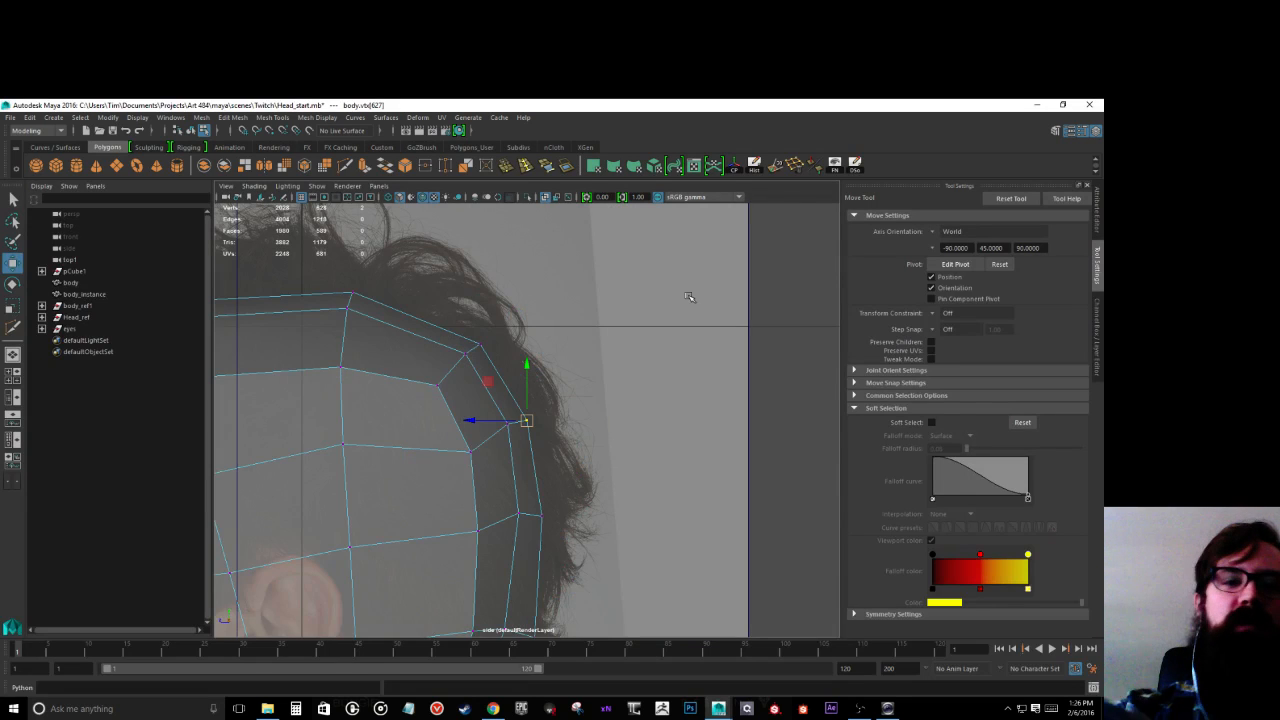
key("space")
left_click_drag(689, 295, 556, 308)
key("f")
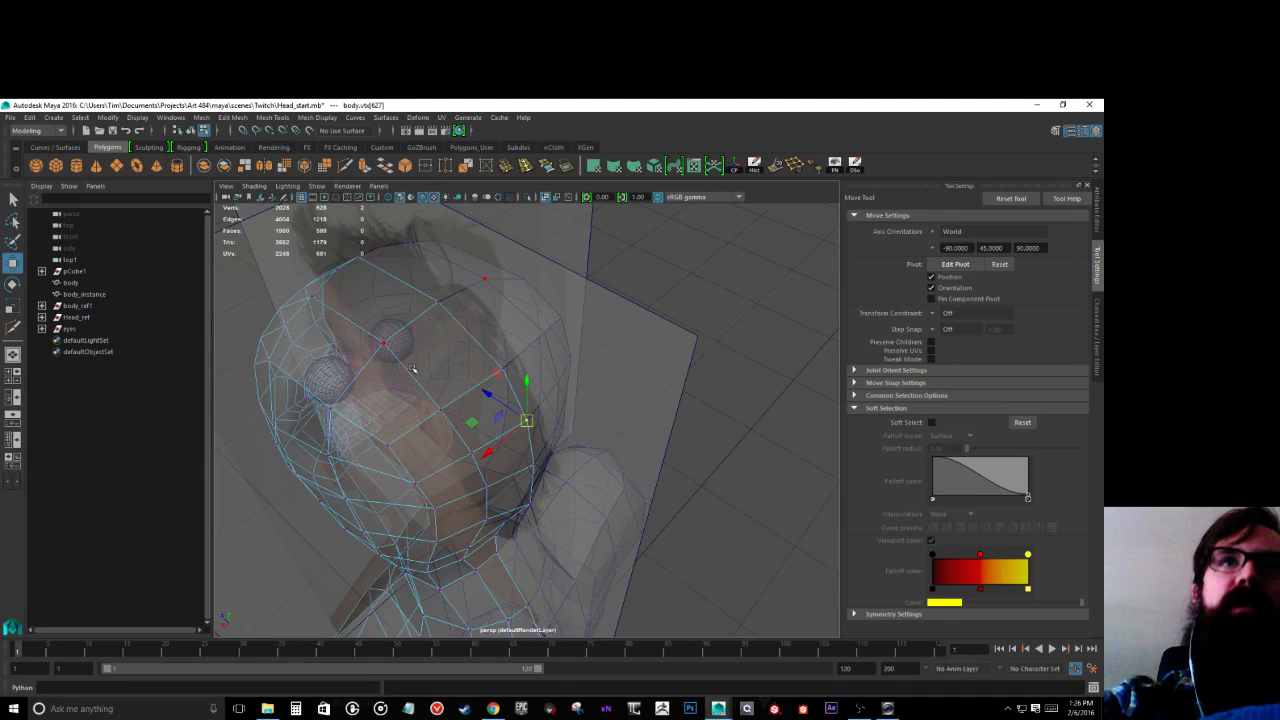
key("space")
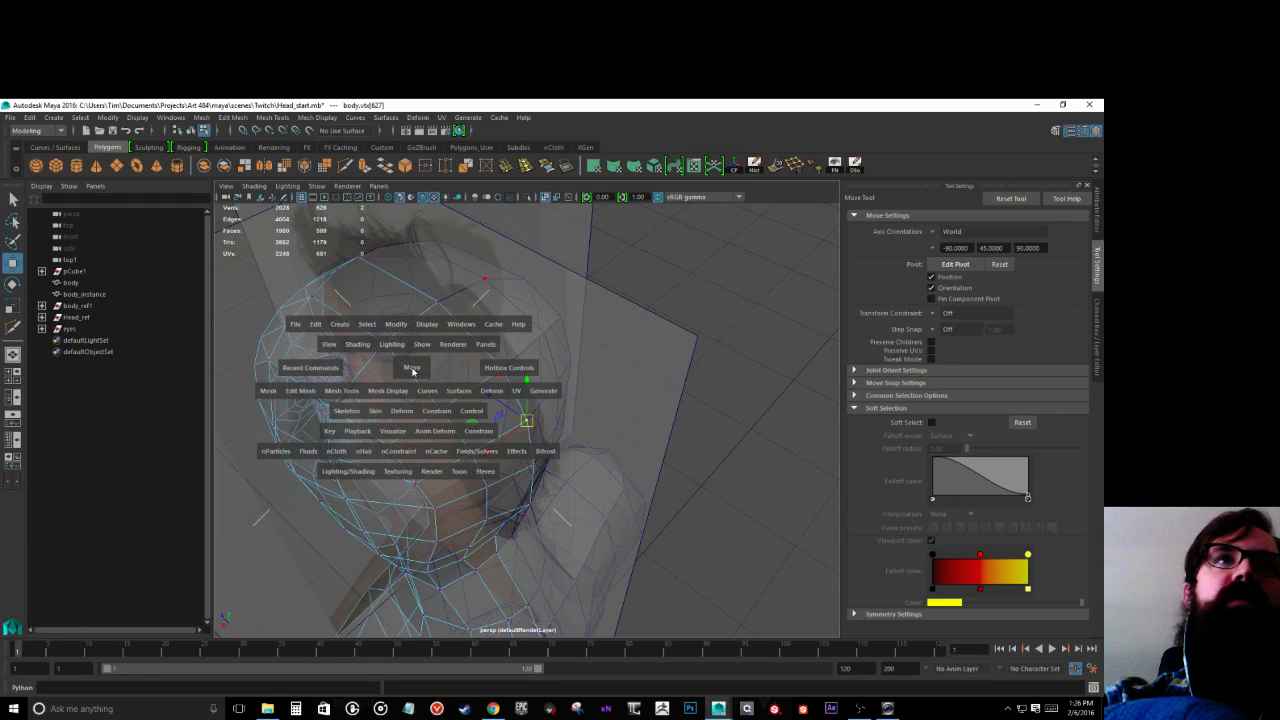
left_click(412, 370)
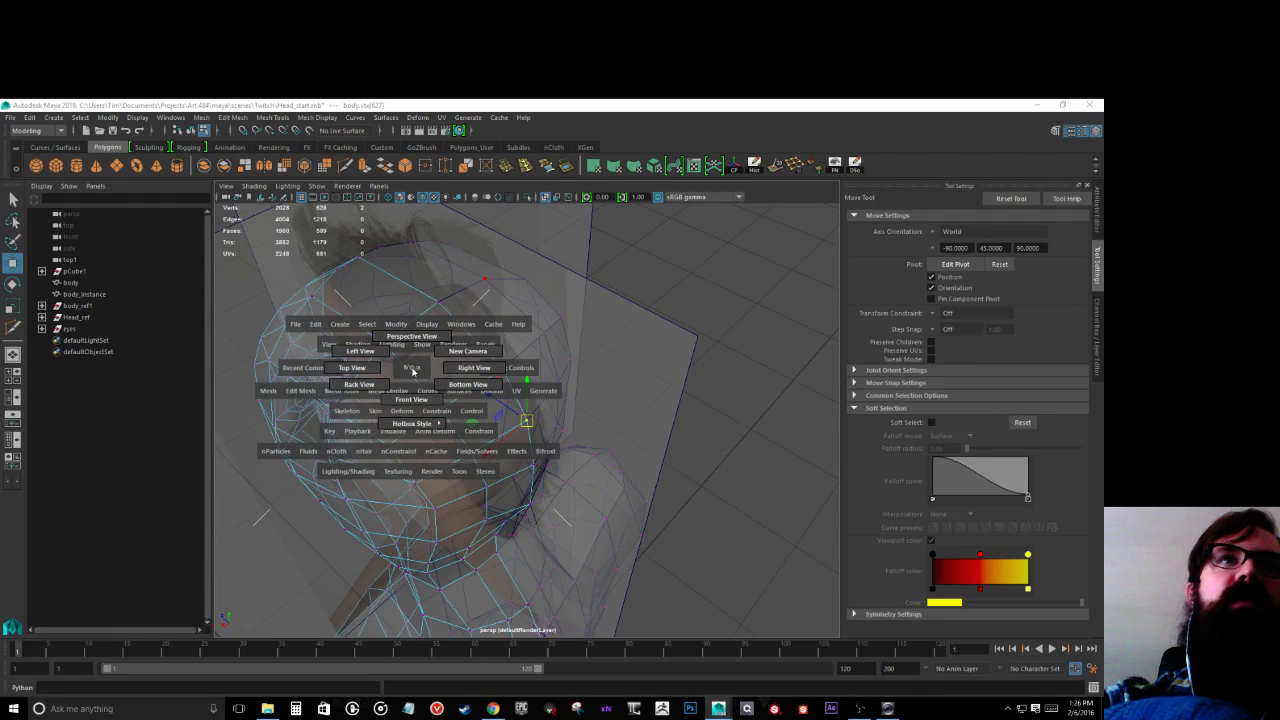
left_click_drag(412, 370, 472, 368)
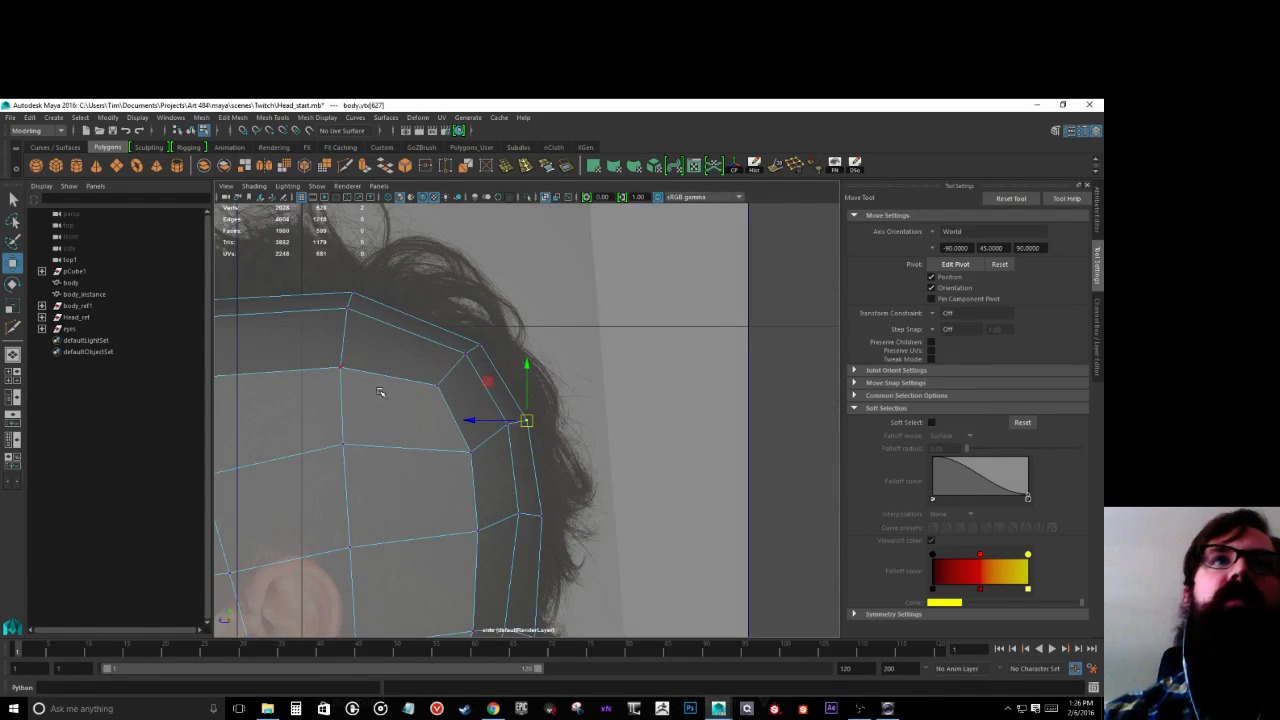
Step: Move the two vertex pairs along the underside of the jaw and upper throat forward and up to fit the photo's contour
scroll(378, 508, "down", 5)
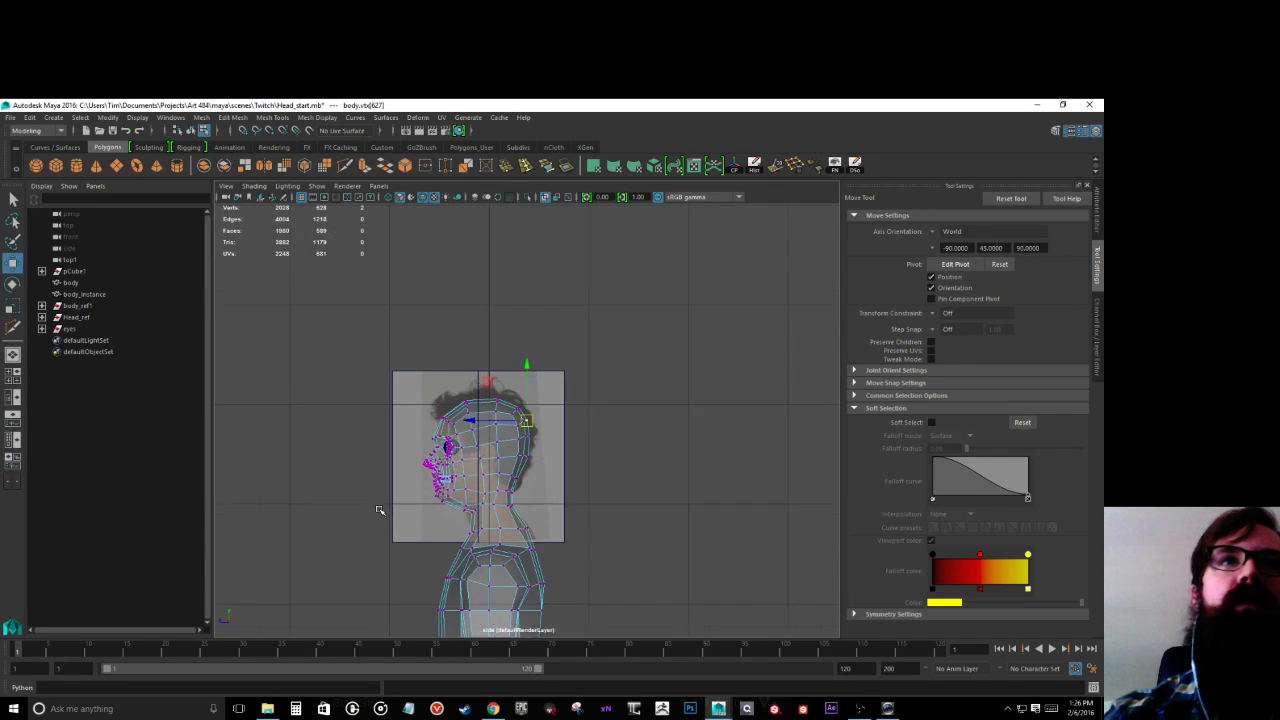
scroll(378, 508, "up", 3)
right_click_drag(463, 388, 409, 397)
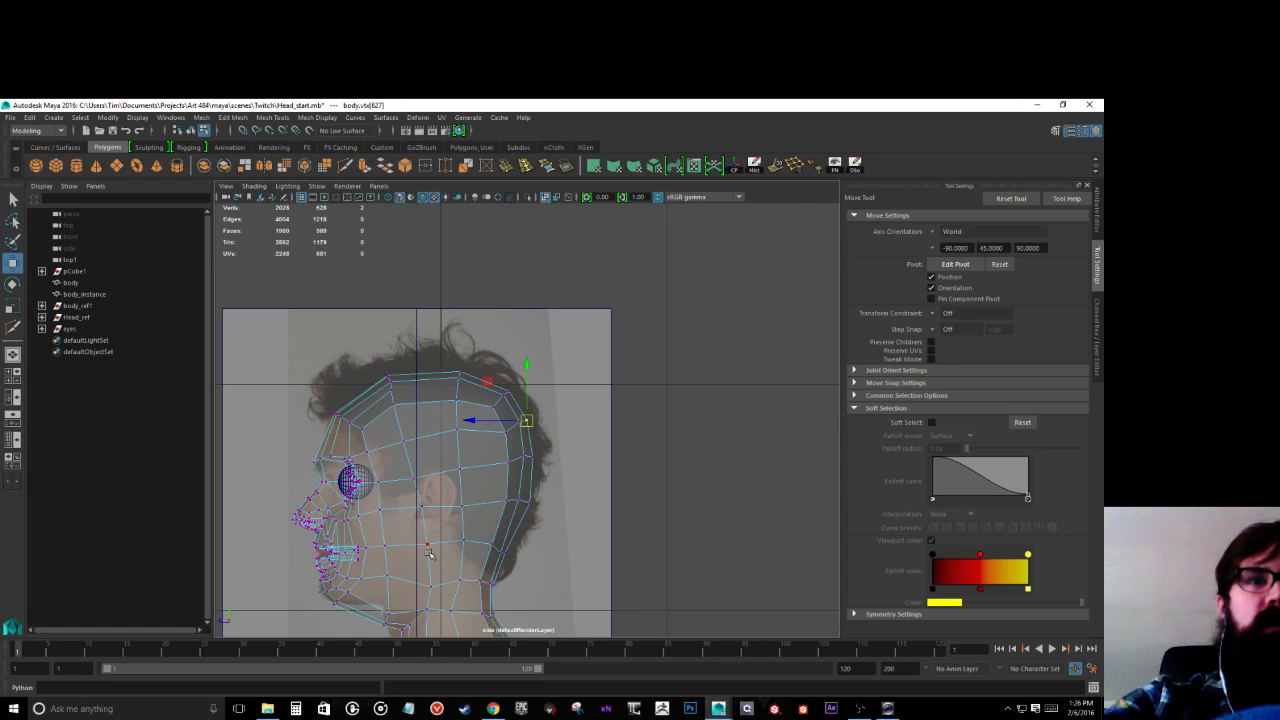
middle_click_drag(423, 544, 518, 431, "alt")
scroll(483, 420, "up", 4)
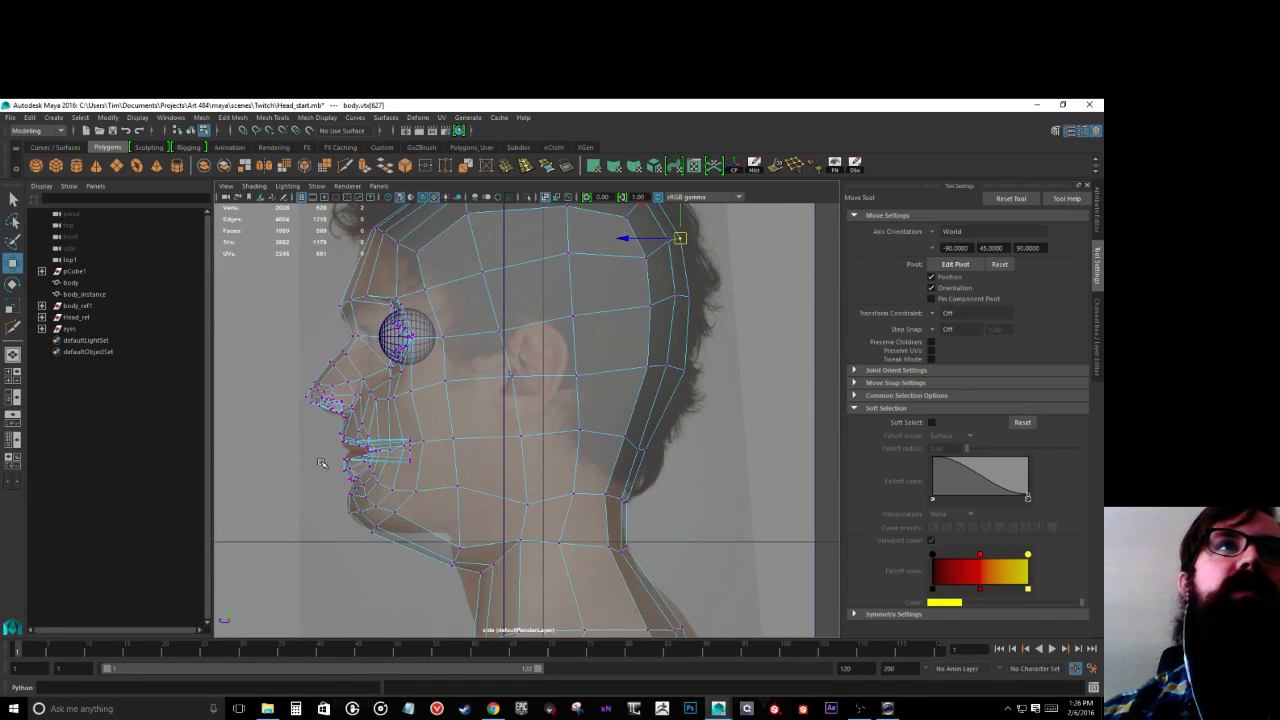
scroll(318, 462, "up", 2)
scroll(248, 365, "up", 1)
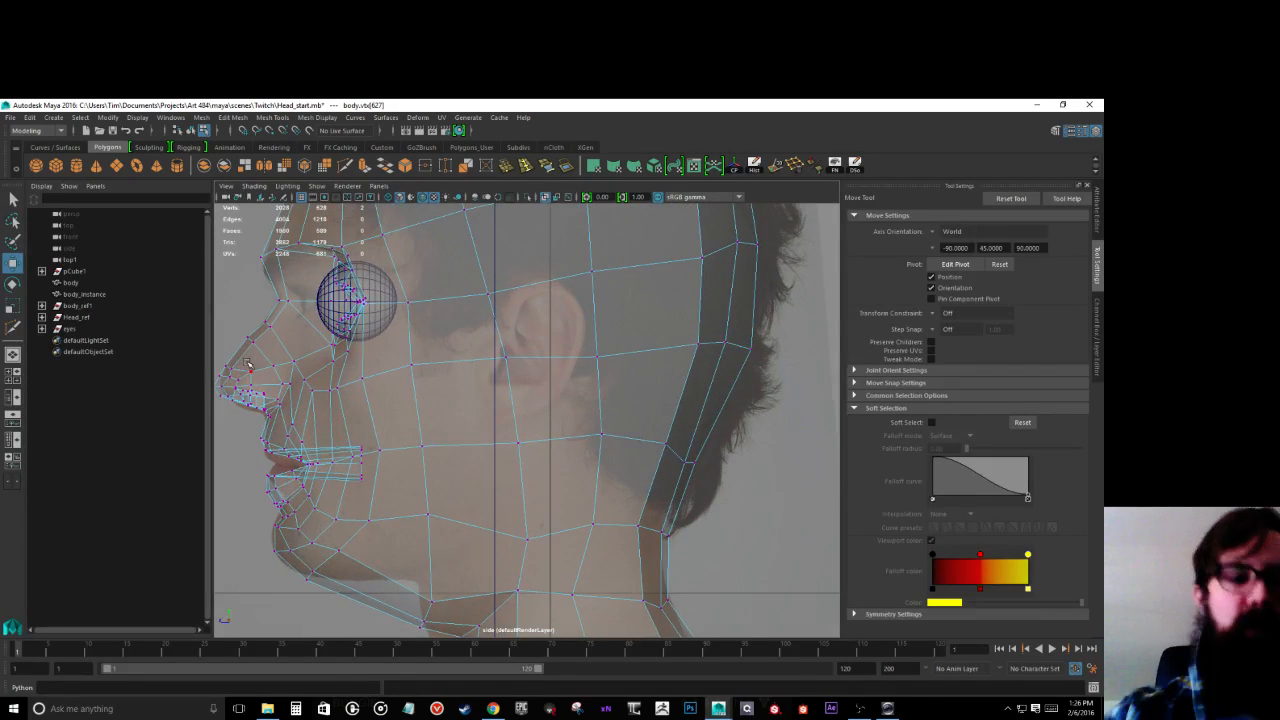
middle_click_drag(354, 441, 414, 293, "alt")
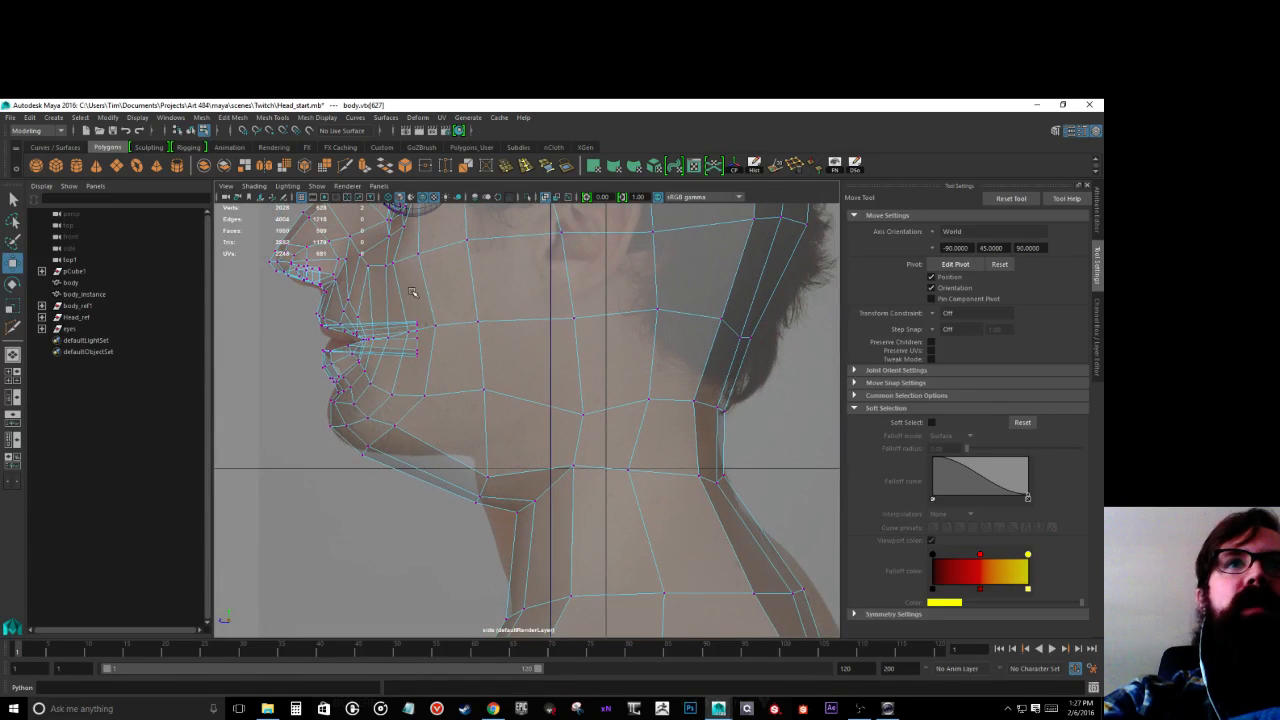
mouse_move(442, 445)
left_mouse_down()
mouse_move(512, 520)
mouse_move(468, 446)
mouse_move(449, 442)
left_mouse_up()
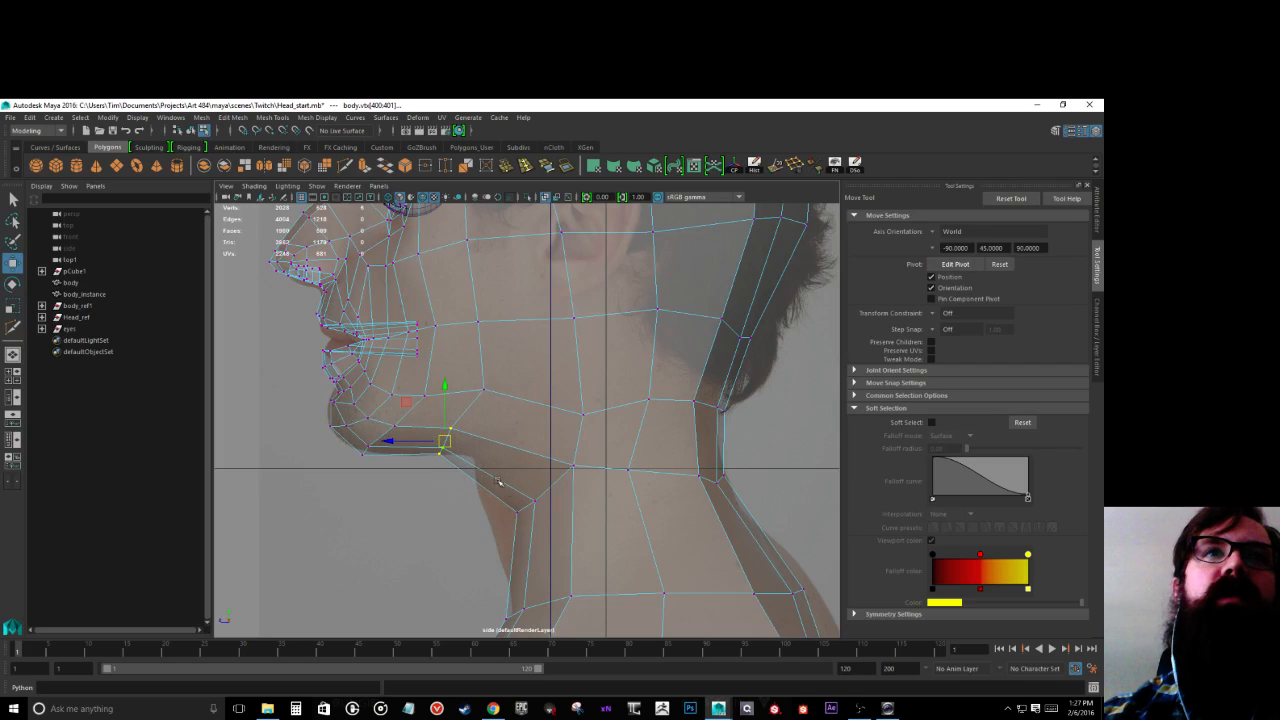
left_click_drag(487, 487, 483, 451)
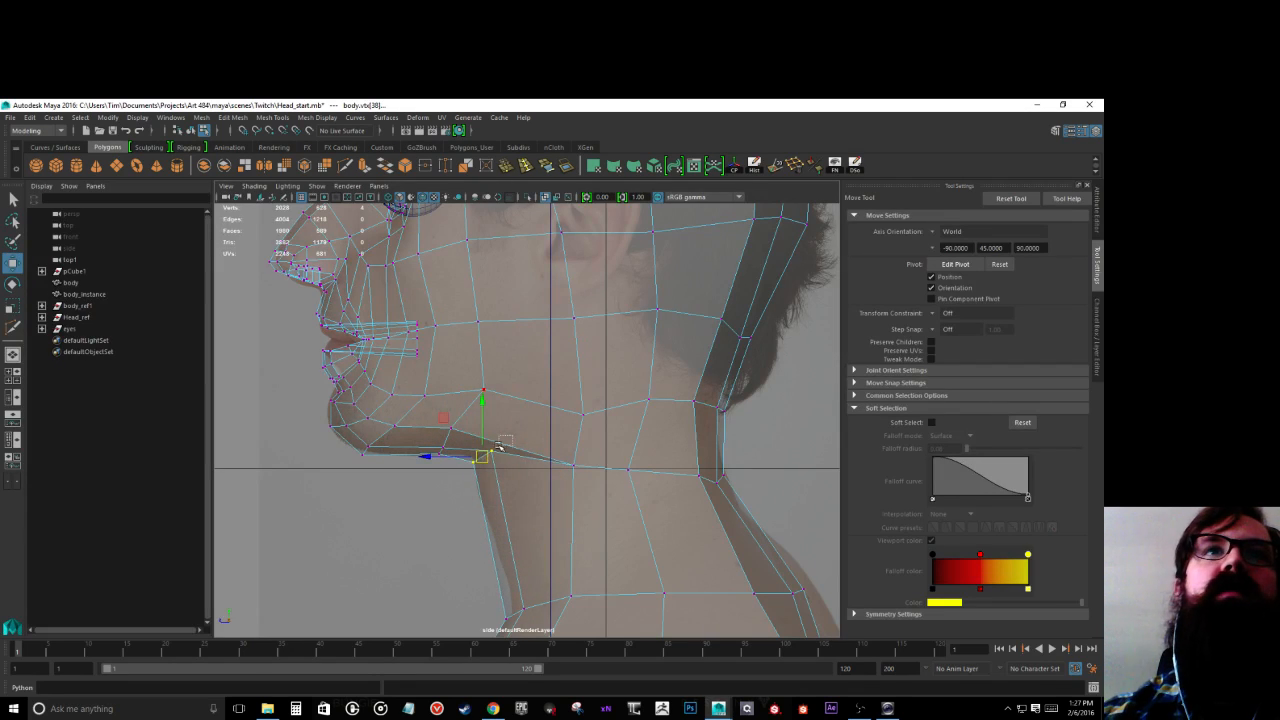
Step: Adjust the inner throat-corner vertex, and move the vertex behind it and the one above at the jaw angle forward and up
left_click(486, 452)
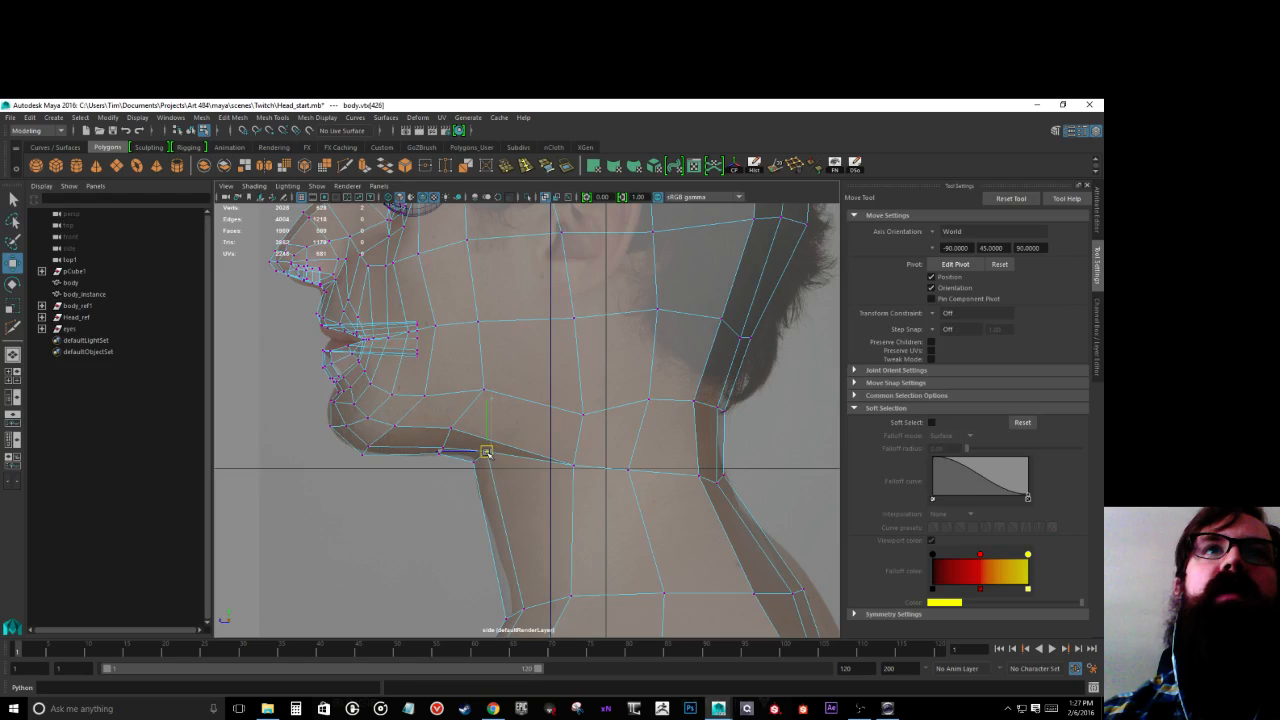
left_click(549, 453)
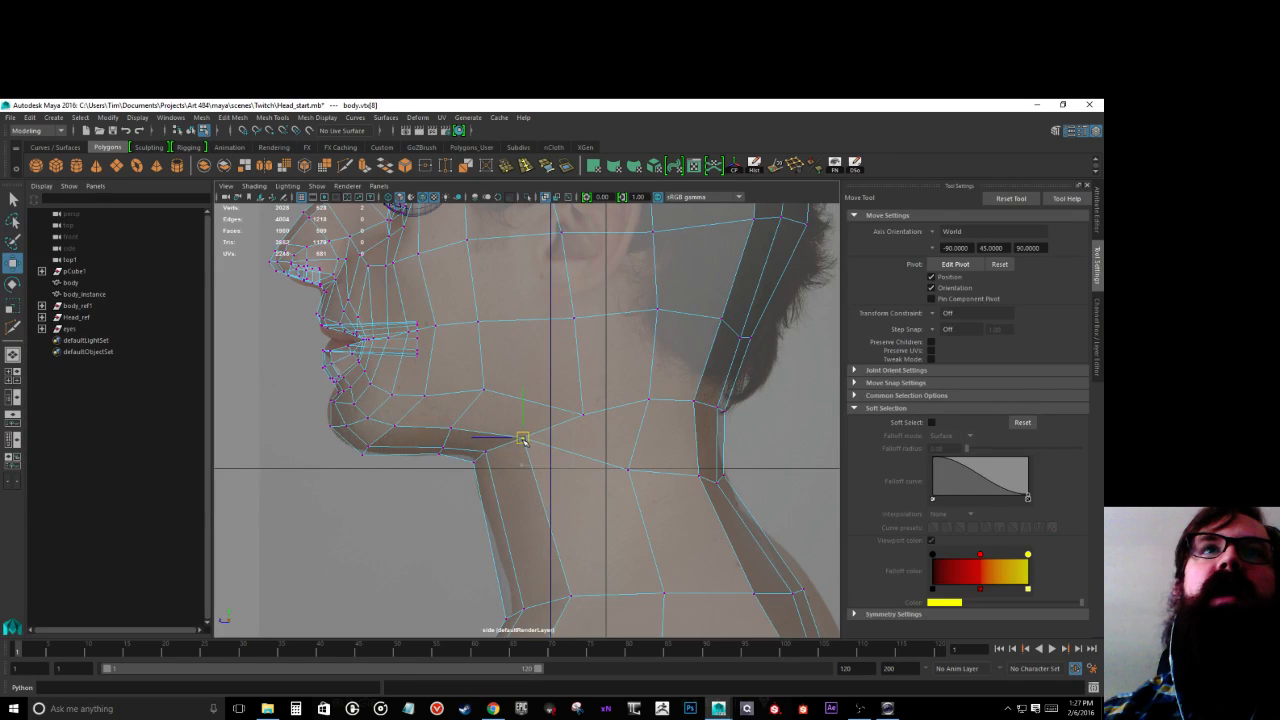
left_click(584, 413)
left_click_drag(585, 413, 558, 382)
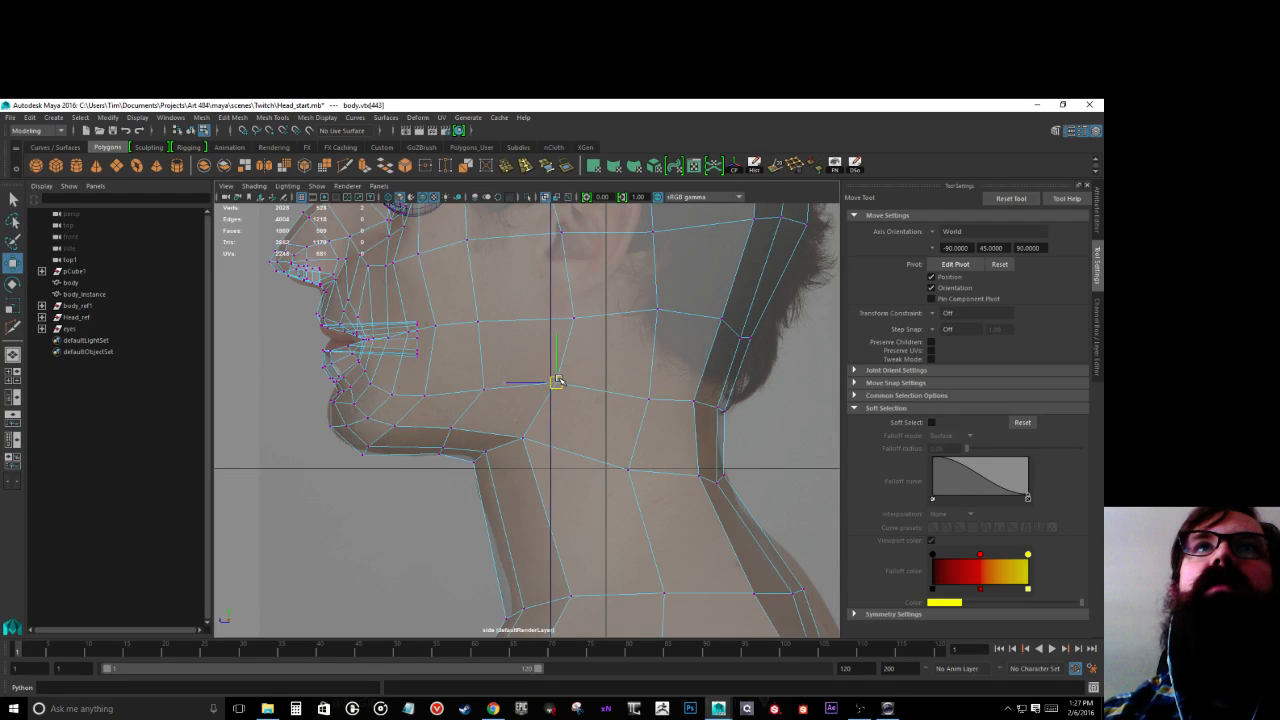
Step: Try moving the cheek vertex above the jaw angle forward and cutting edges across the lower-jaw face to the jaw-angle vertices
left_click(571, 318)
left_click_drag(571, 318, 563, 318)
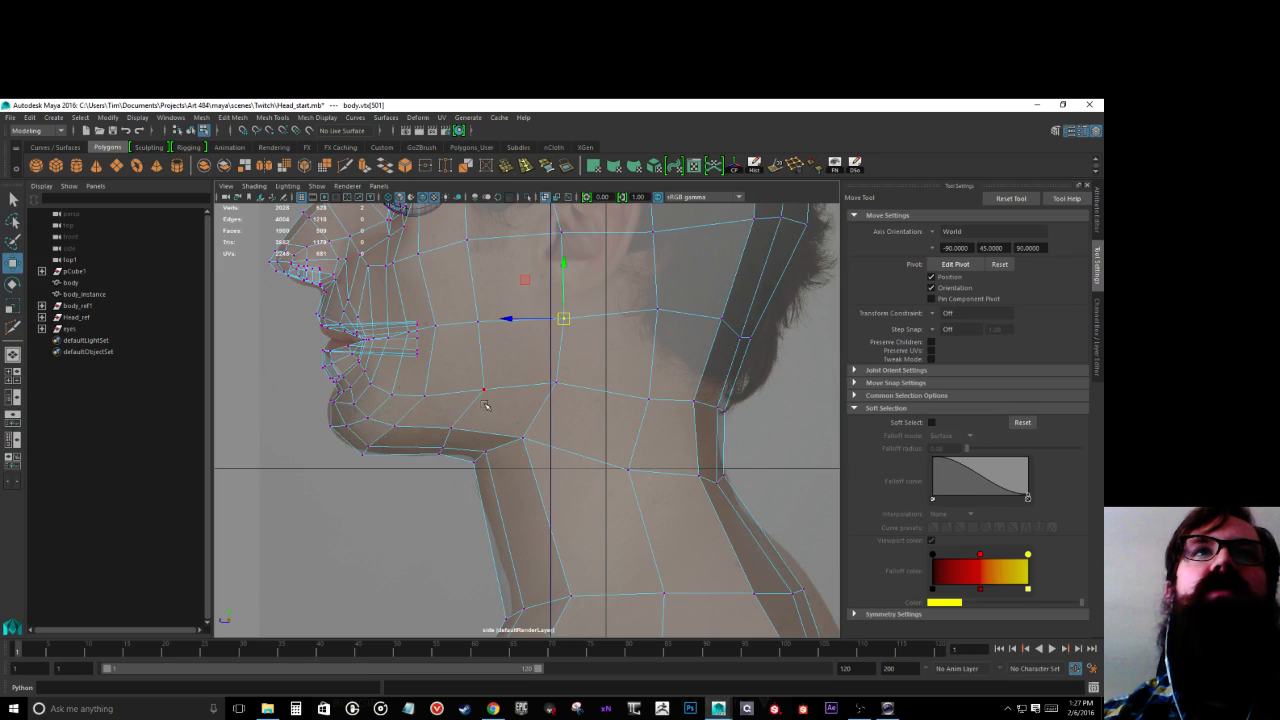
left_click(344, 166)
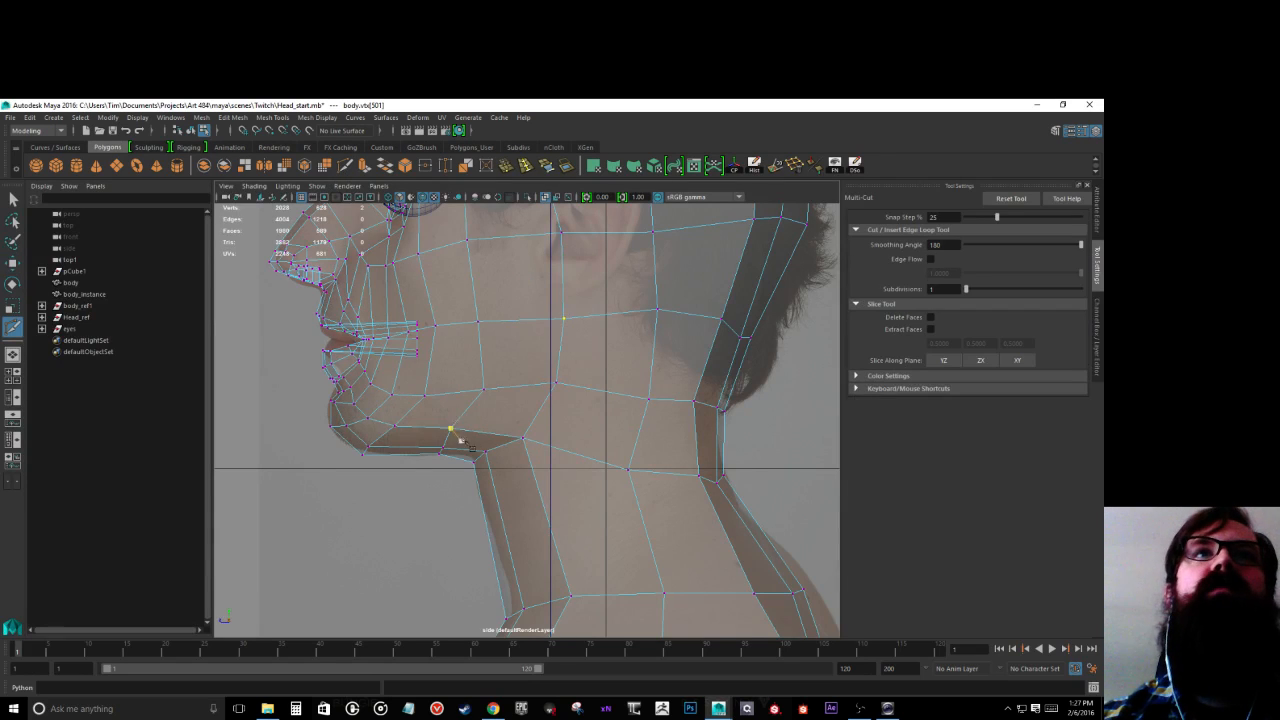
left_click(450, 429)
right_click(556, 383)
left_click(503, 406)
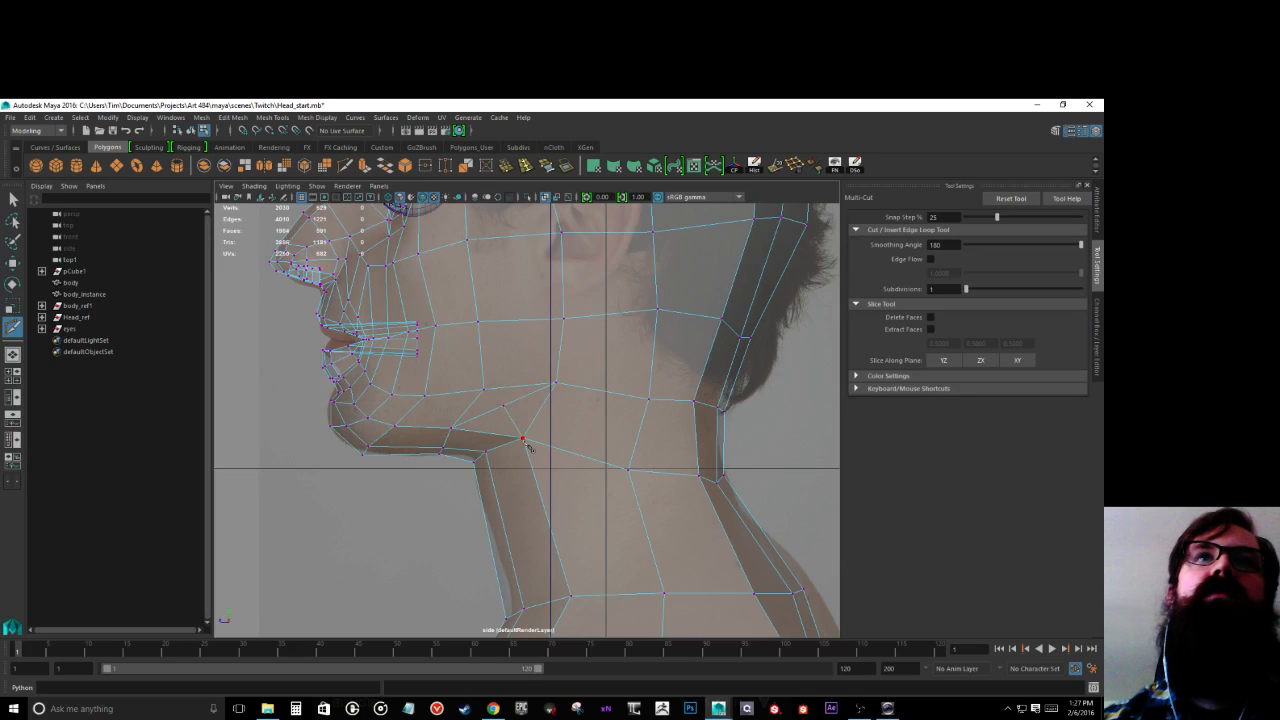
left_click(522, 438)
right_click(546, 404)
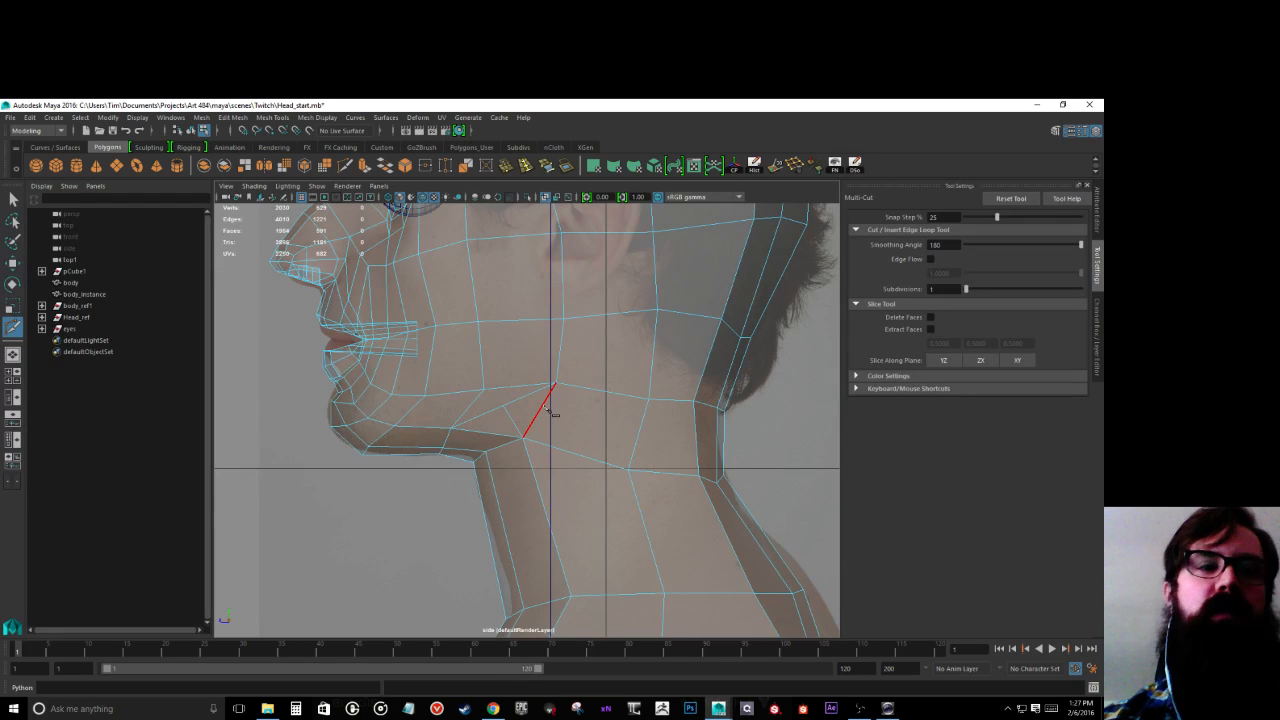
Step: Try repositioning the new jaw vertex with the Move tool, and undo that, the cuts and the cheek vertex move
key("w")
right_click_drag(489, 388, 440, 389)
left_click_drag(486, 404, 523, 416)
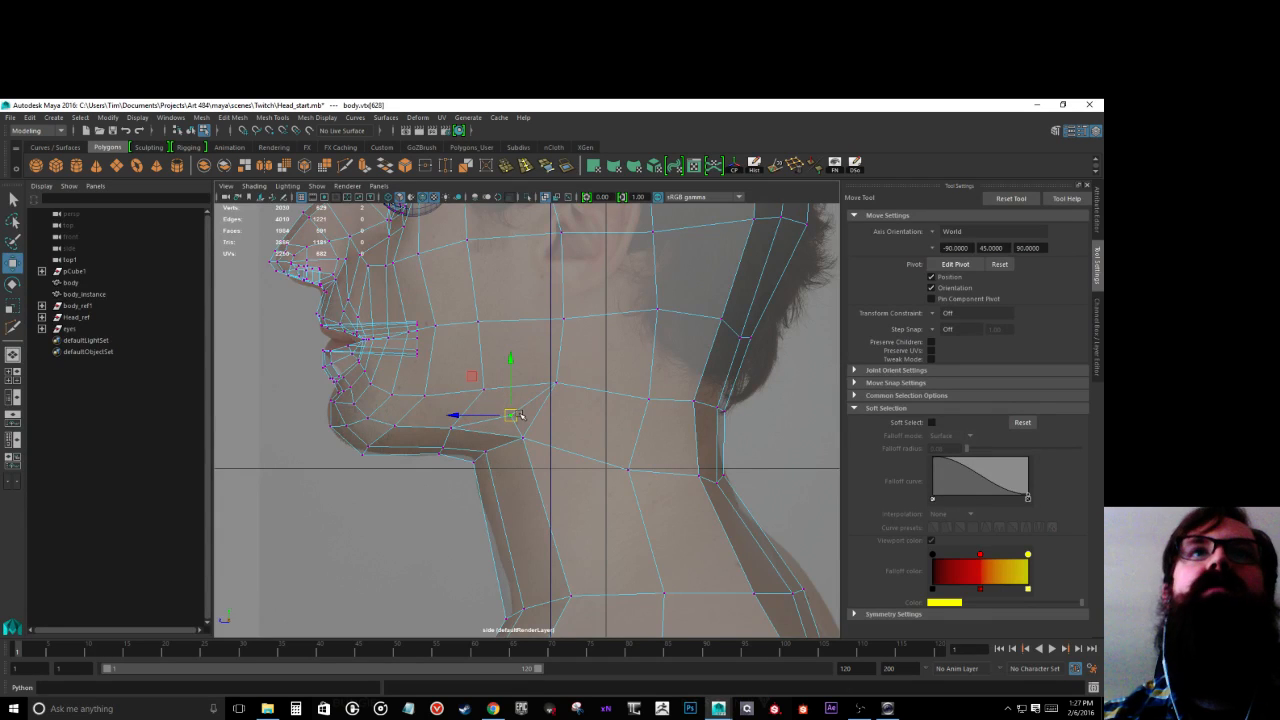
left_click_drag(512, 415, 484, 392)
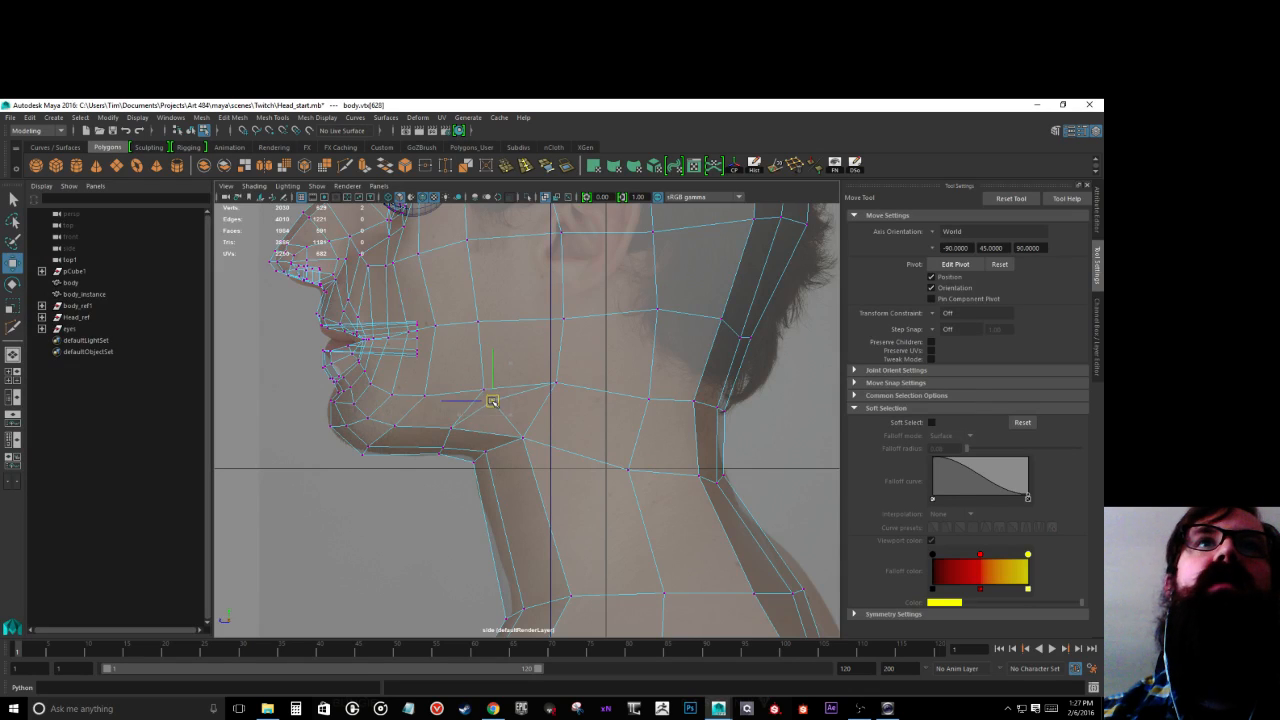
key("ctrl+z")
key("ctrl+z")
key("ctrl+z")
key("ctrl+z")
key("ctrl+z")
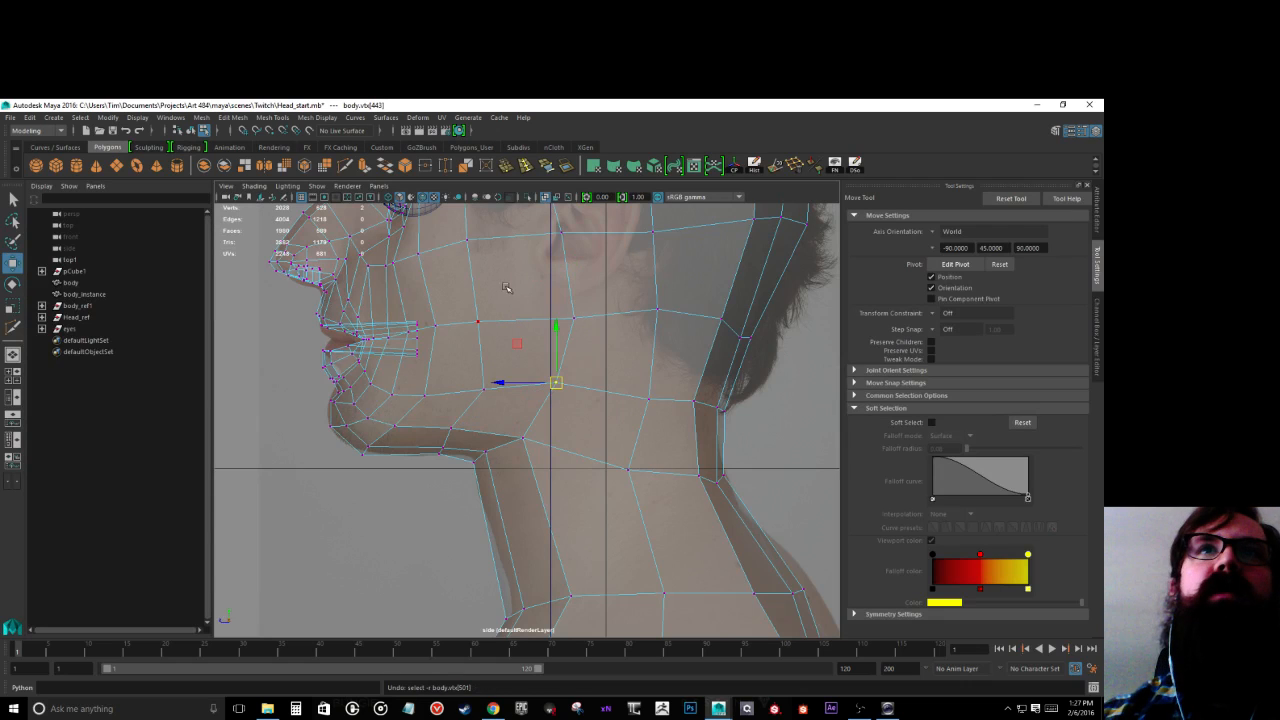
Step: Move the inner throat-corner vertex and the jaw-angle vertex above it slightly forward and up
left_click(574, 317)
left_click(521, 435)
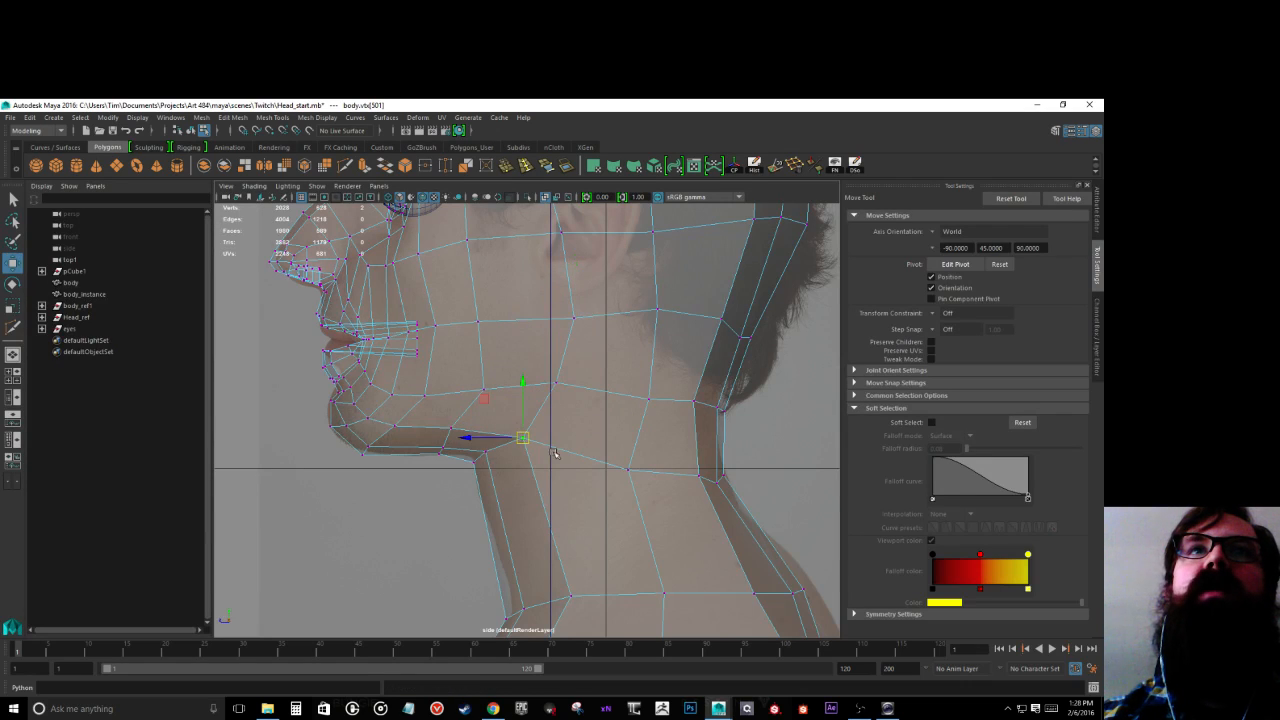
left_click(563, 384)
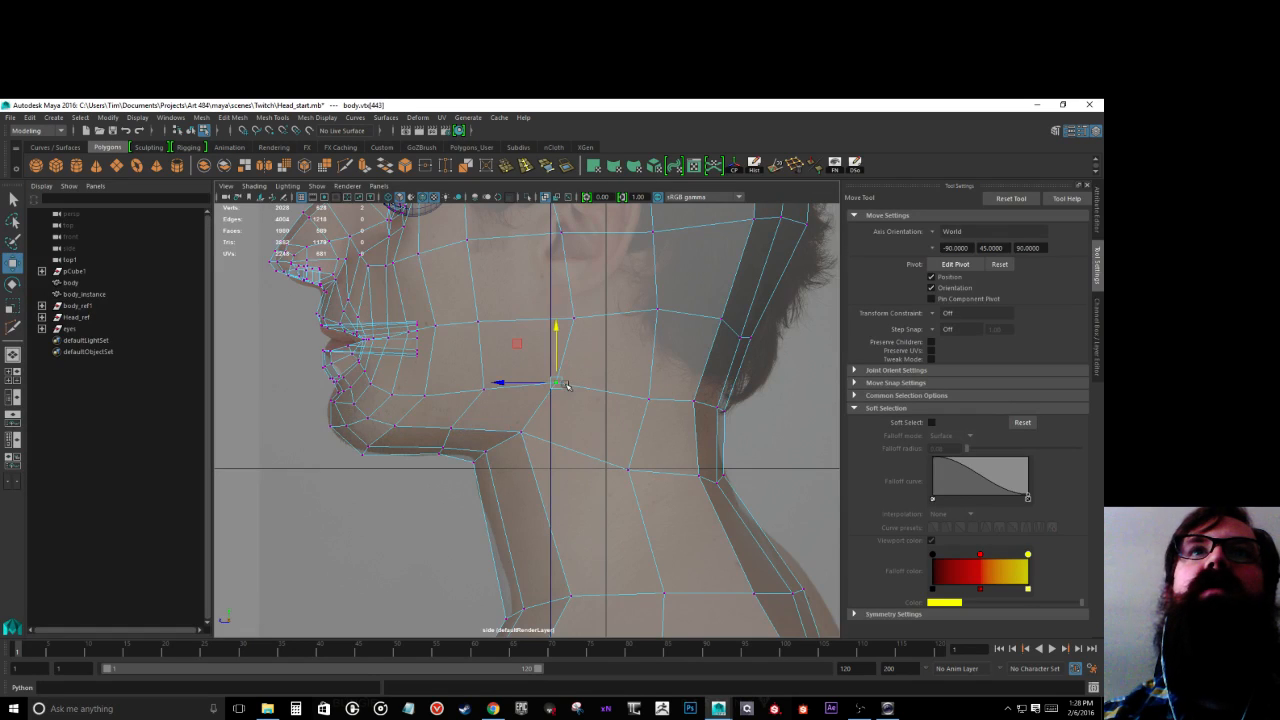
left_click(576, 316)
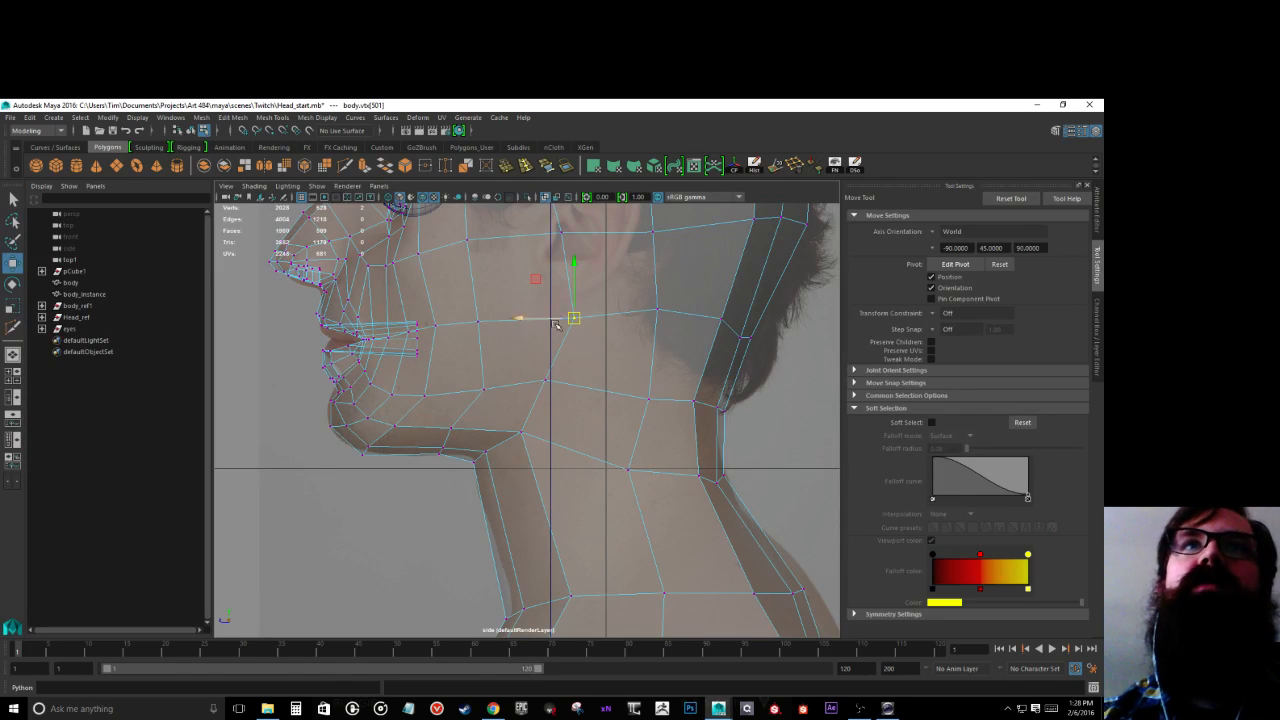
Step: Raise the row of vertices at the nape and the vertices above it at the lower back of the skull
left_click_drag(640, 383, 748, 435)
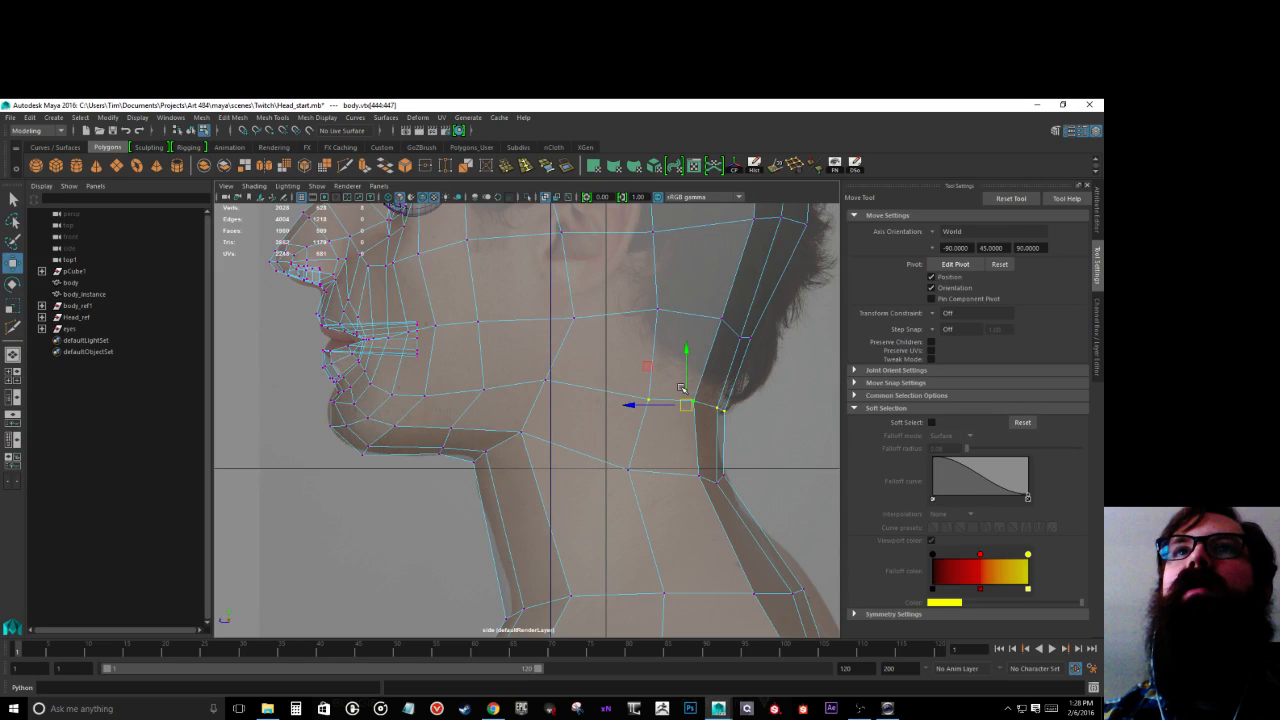
left_click_drag(686, 403, 680, 377)
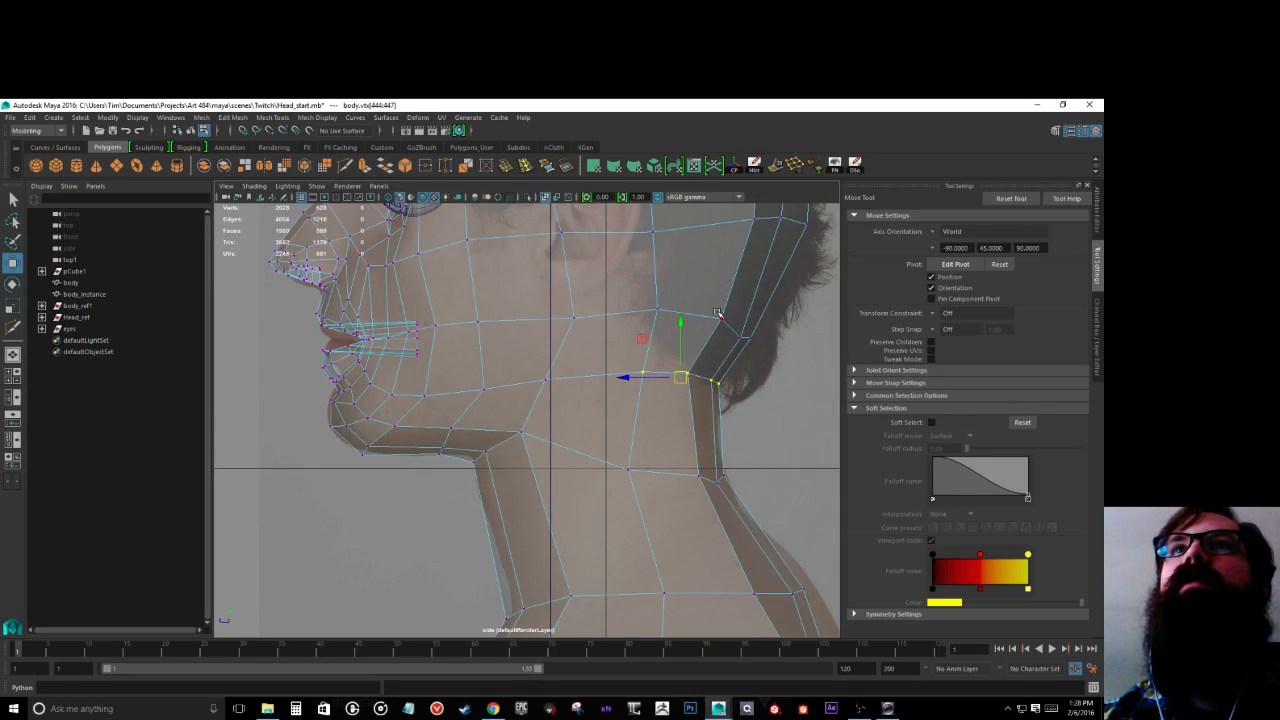
left_click_drag(729, 329, 717, 299)
left_click(745, 309)
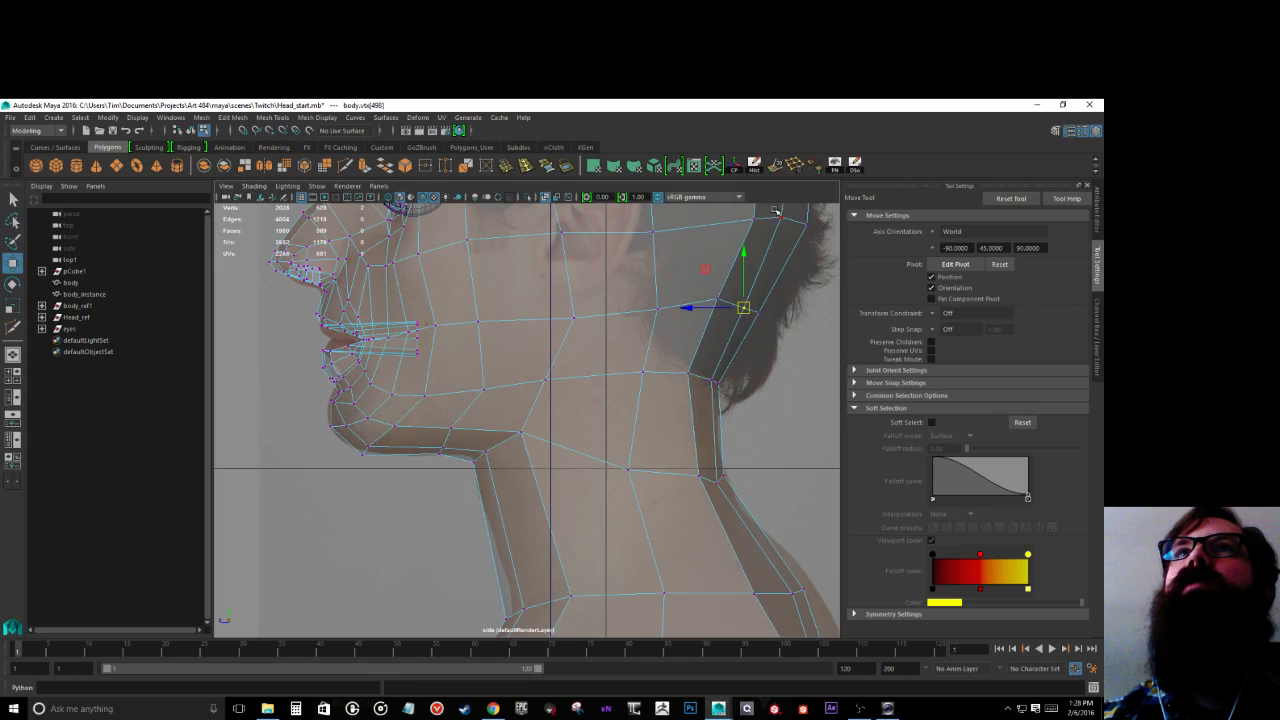
Step: Check the vertices behind the ear and at the rear skull, and adjust the vertex cluster on the cheek below the eye
left_click(784, 219)
left_click(652, 232)
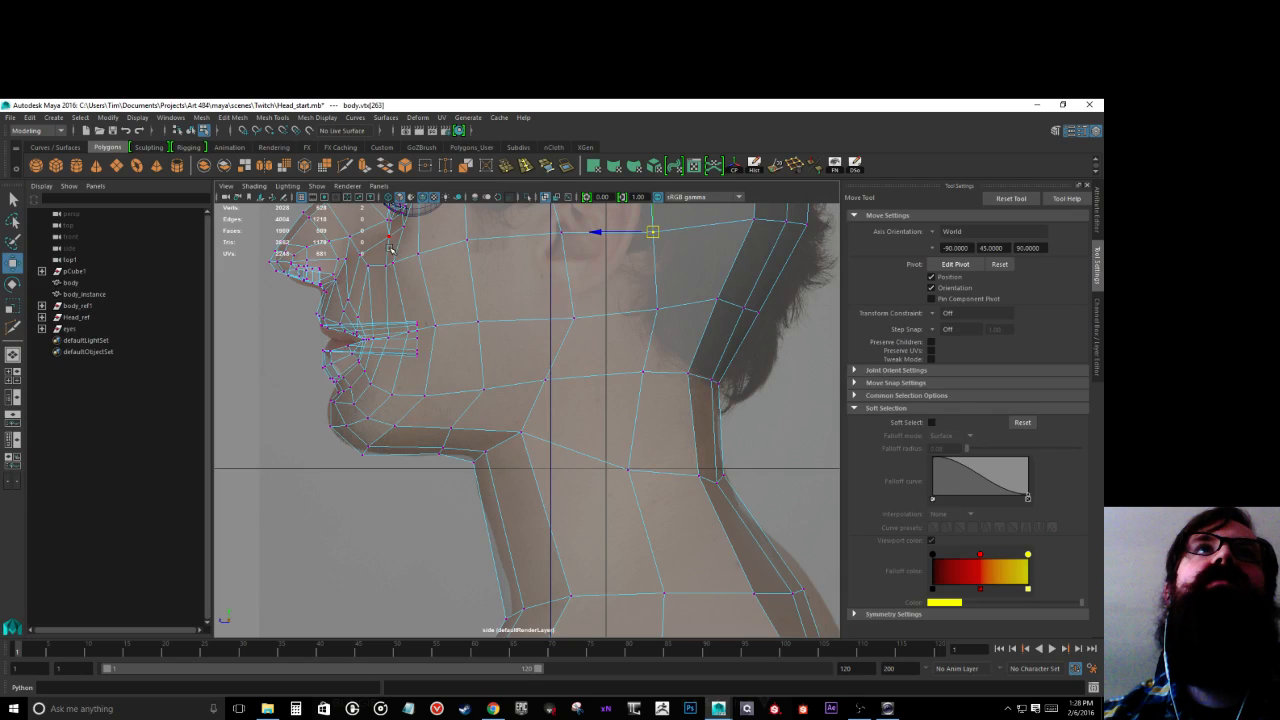
left_click(414, 250)
left_click_drag(417, 249, 413, 253)
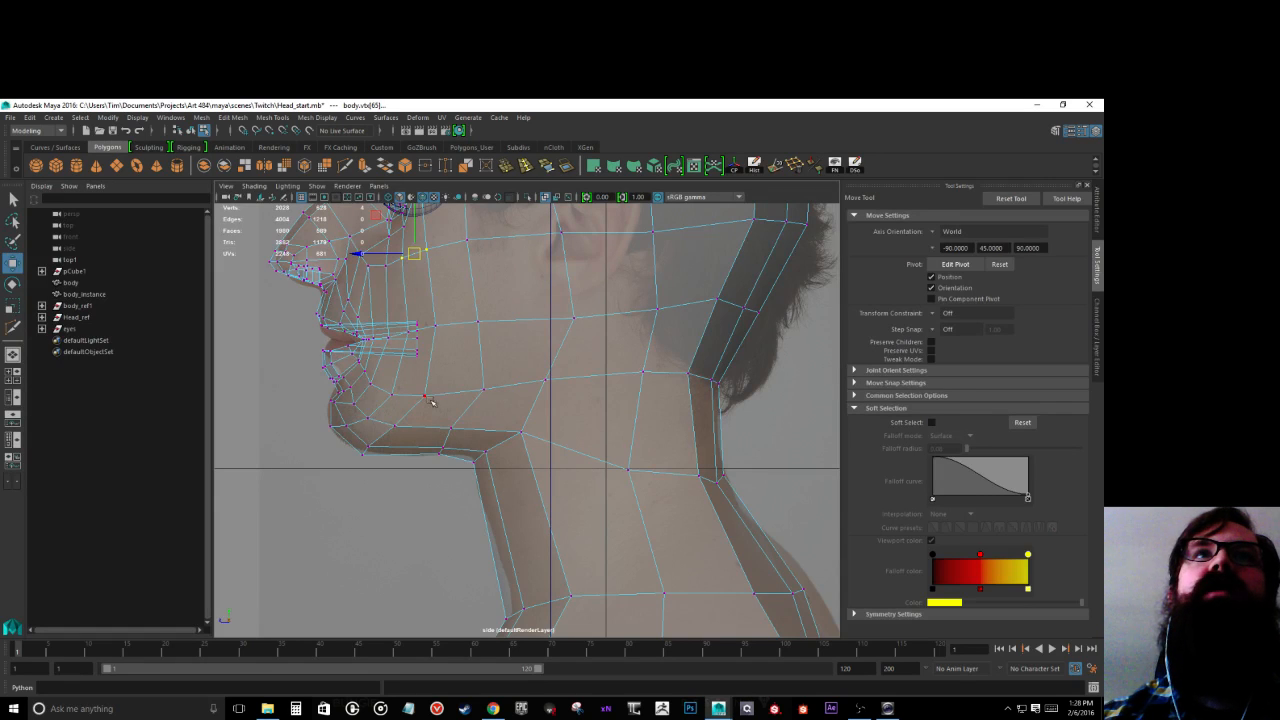
Step: Frame the whole head in the side view and adjust the vertices at the front of the crown to the photo's contour
key("a")
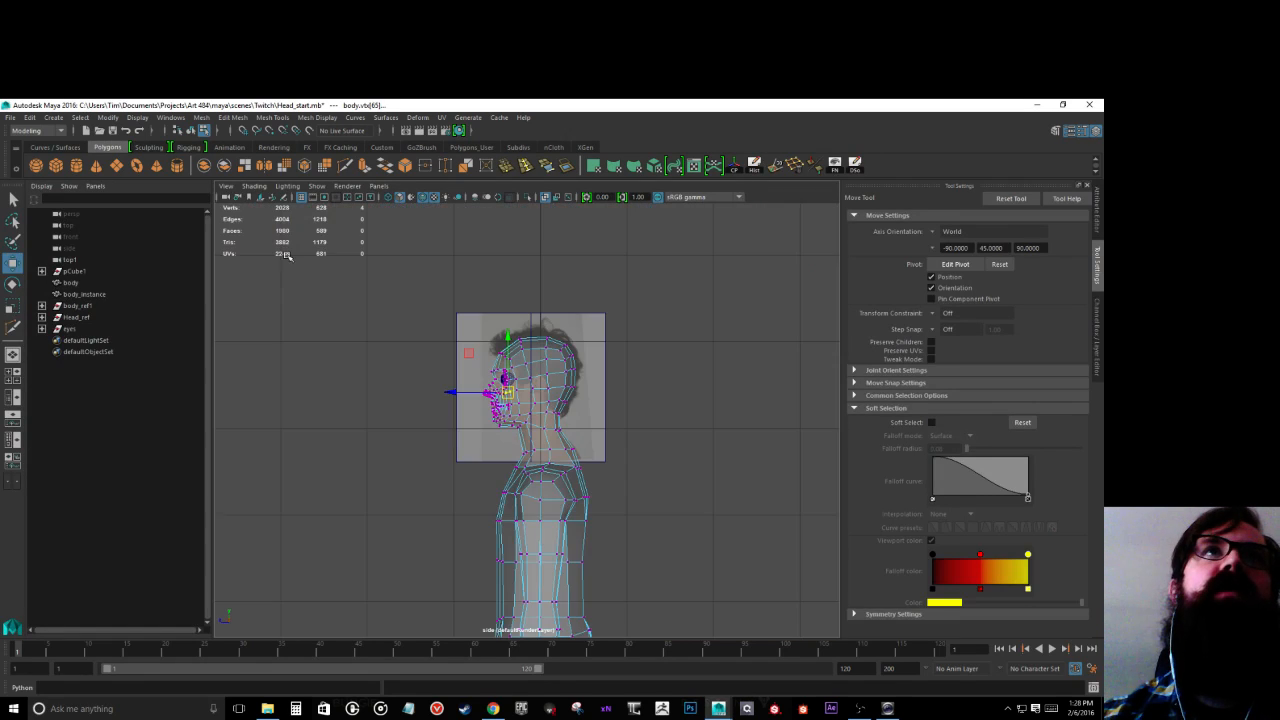
scroll(490, 372, "up", 2)
scroll(490, 372, "up", 1)
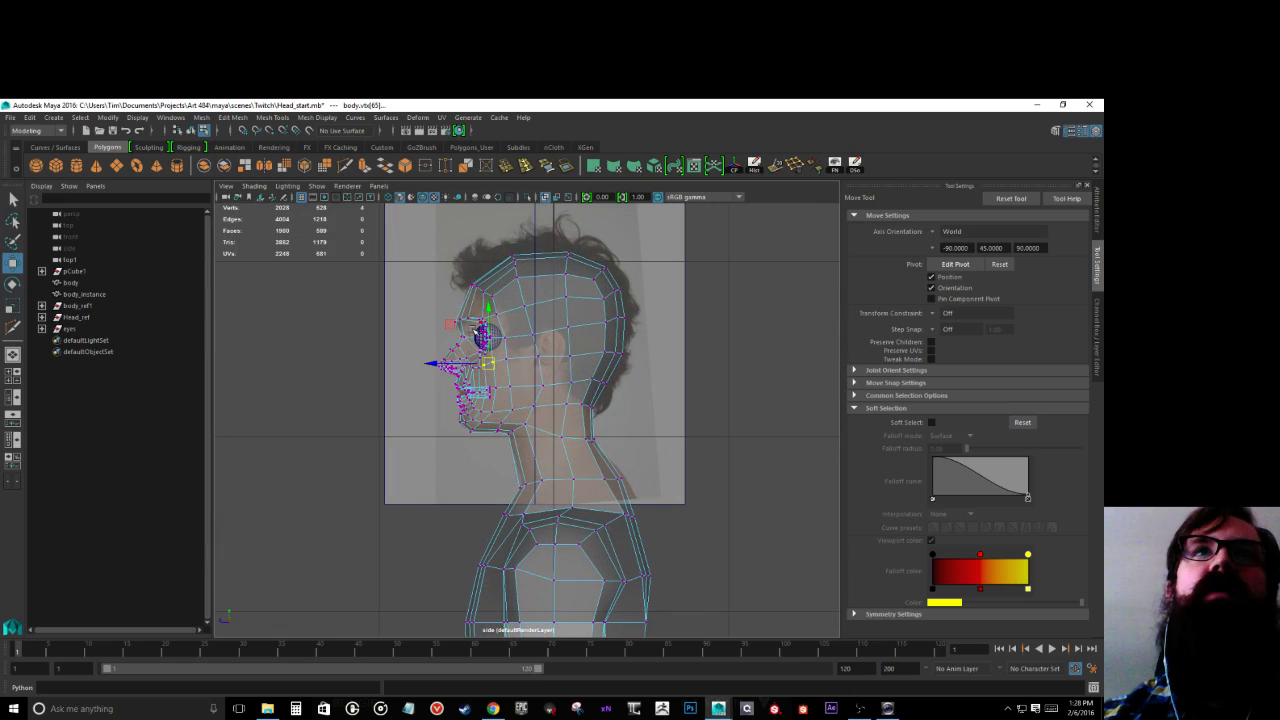
left_click(532, 304)
left_click_drag(500, 243, 530, 290)
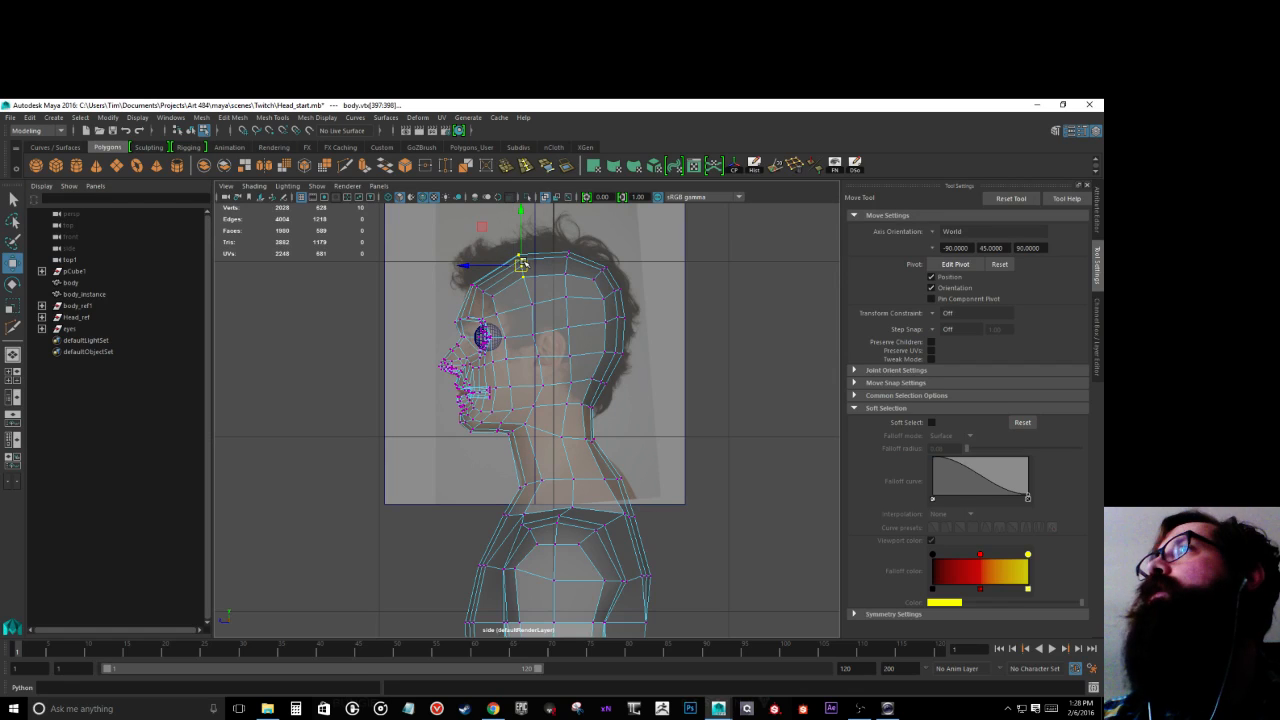
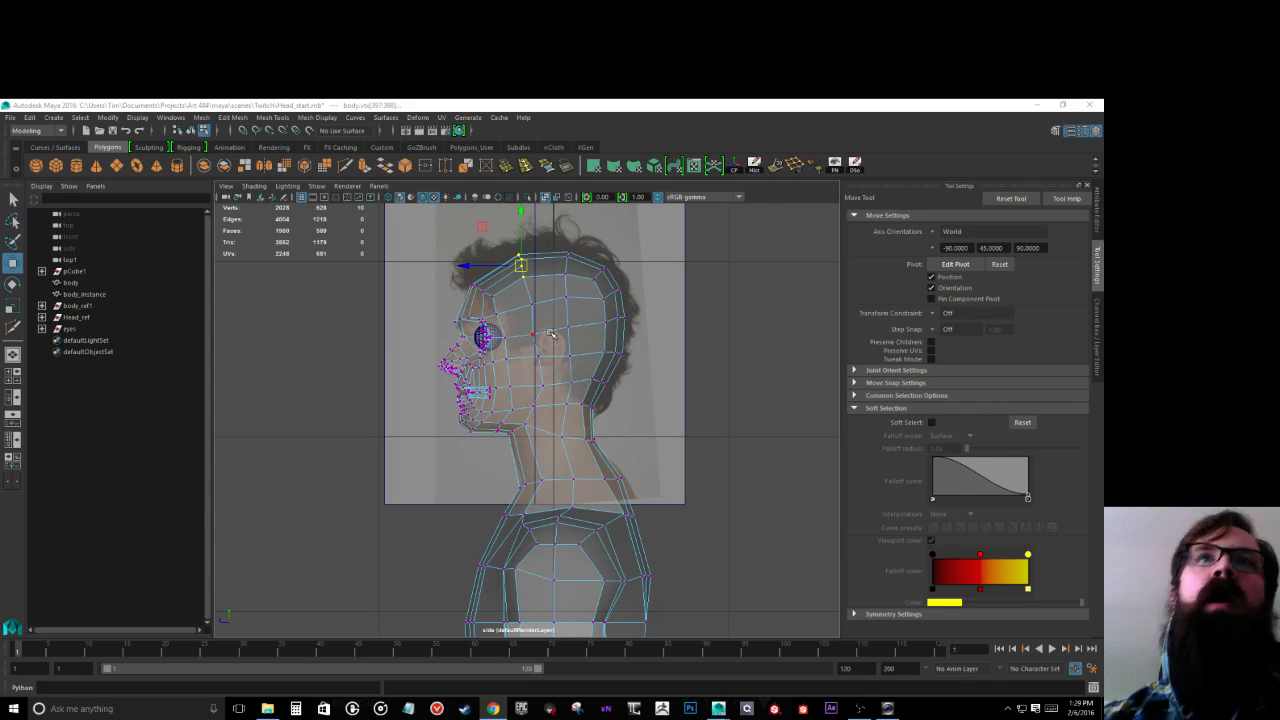
Step: Adjust the nape vertices and move the vertices at the lower back of the neck rearward and up to fit the photo
scroll(555, 338, "up", 3)
left_click(575, 432)
left_click_drag(575, 431, 620, 418)
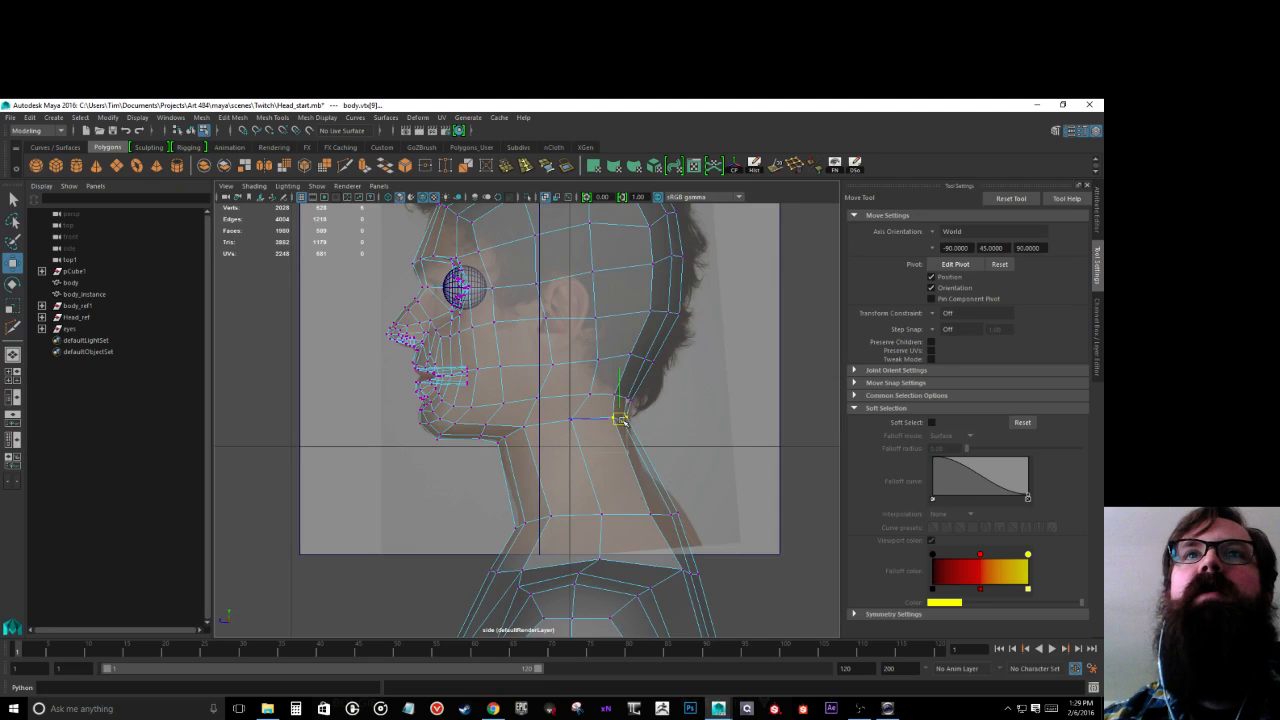
mouse_move(663, 501)
left_mouse_down()
mouse_move(680, 525)
mouse_move(669, 505)
left_mouse_up()
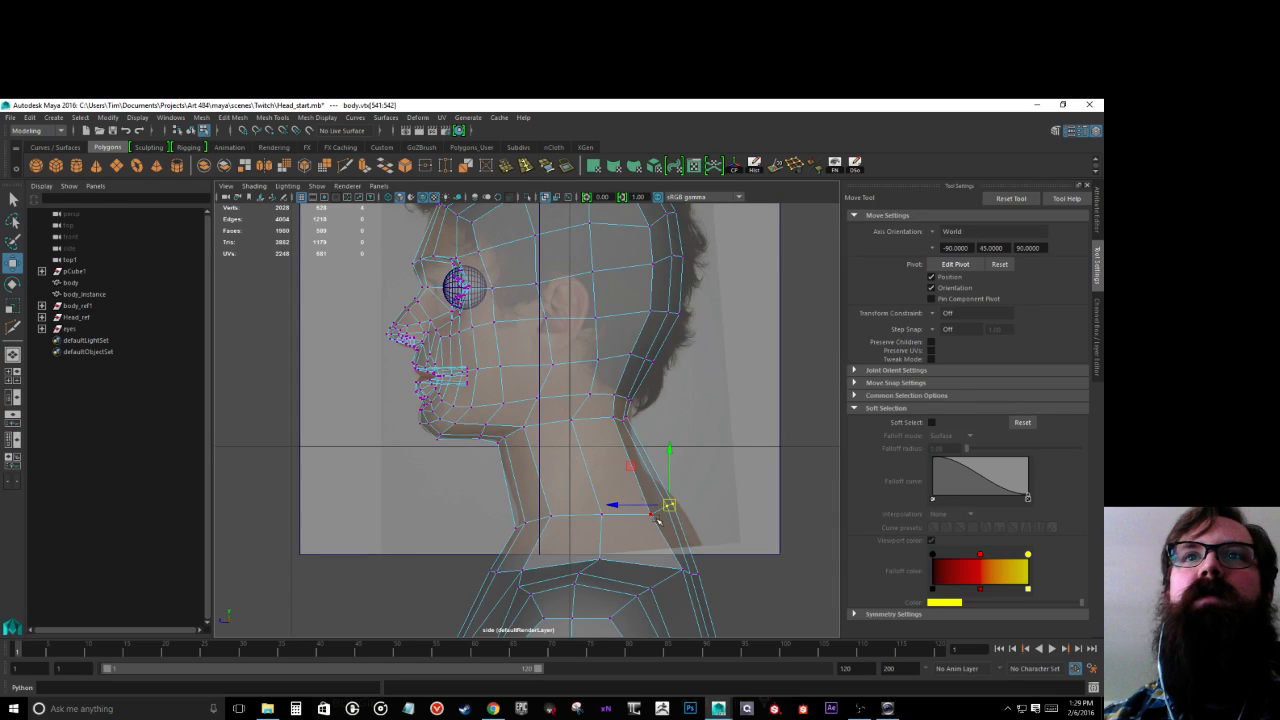
left_click(656, 512)
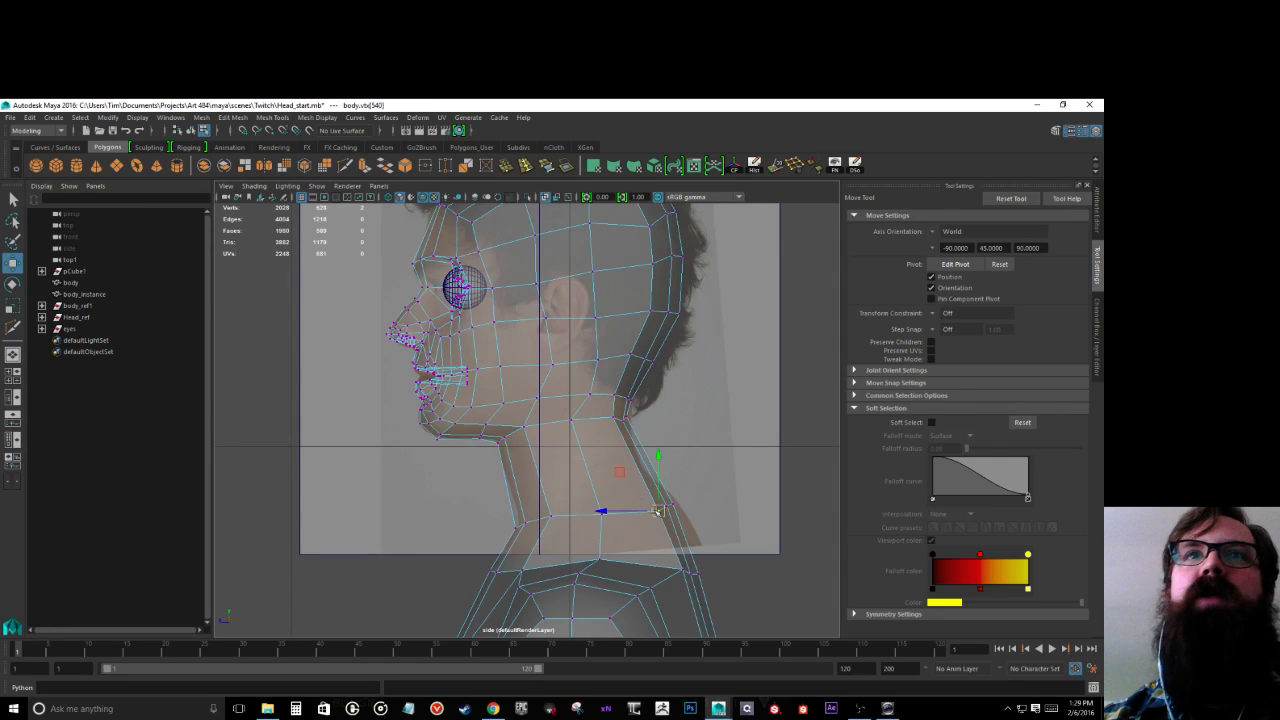
Step: Insert an edge loop around the middle of the neck with Multi-Cut, undo the stray cut point, and leave the tool
left_click(345, 165)
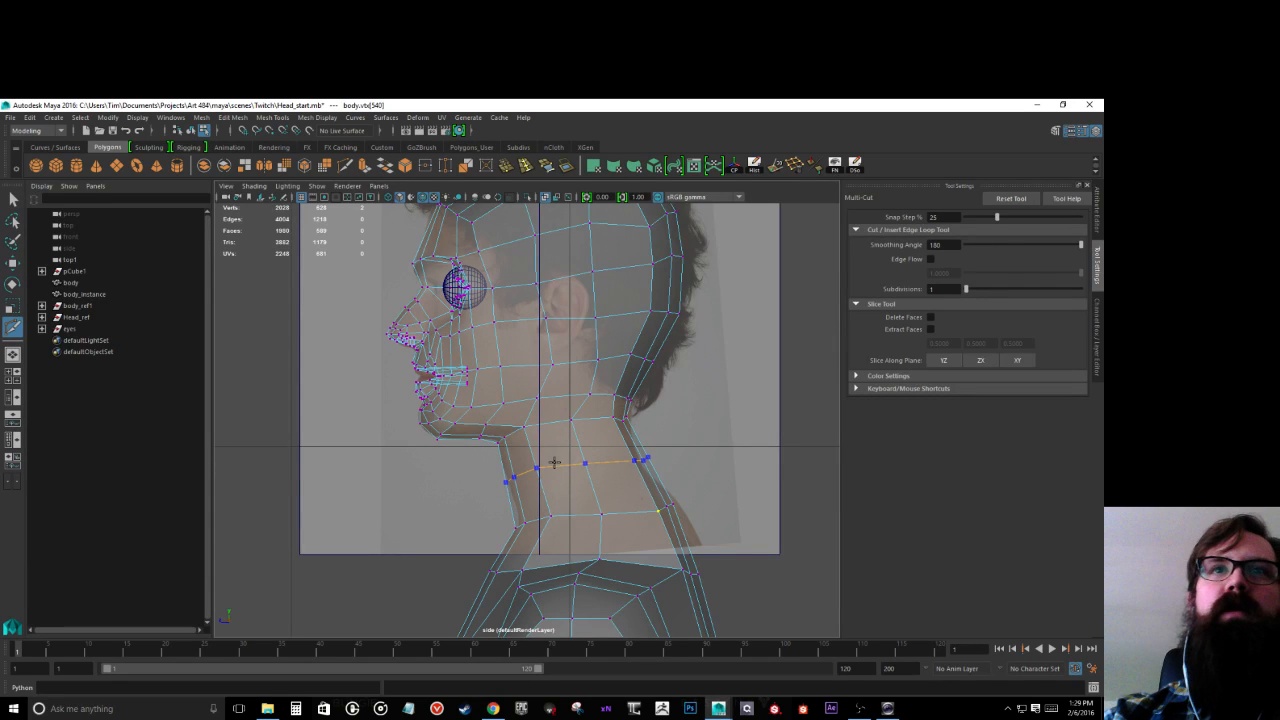
left_click(554, 463, "ctrl")
right_click_drag(554, 463, 510, 390)
left_click(538, 470)
key("ctrl+z")
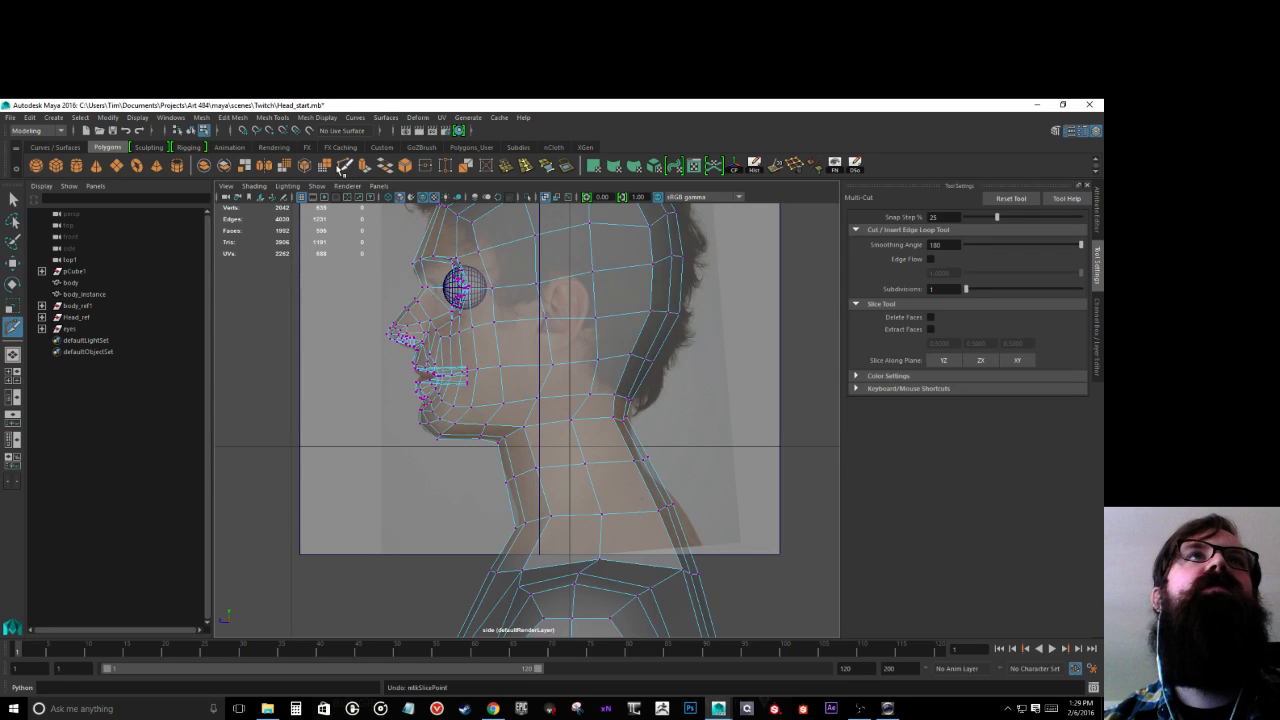
key("q")
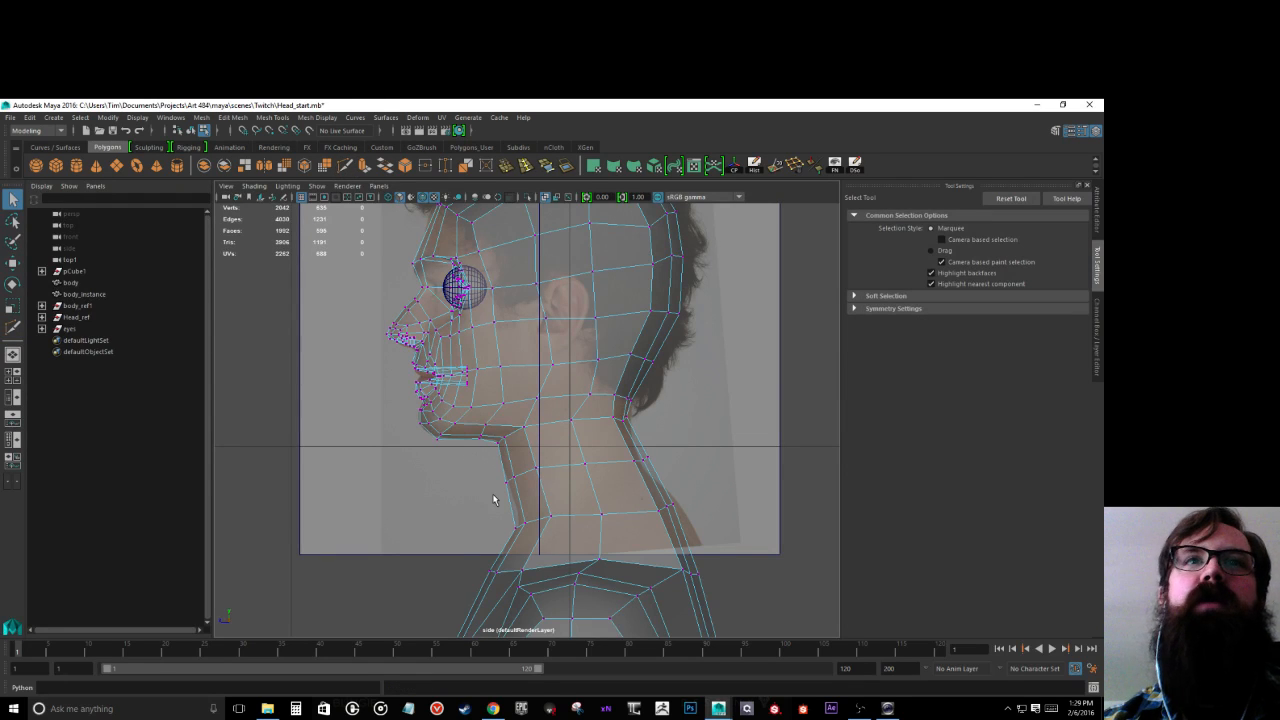
Step: Try slicing across the neck below the new loop with Multi-Cut, and undo the slice
left_click(345, 165)
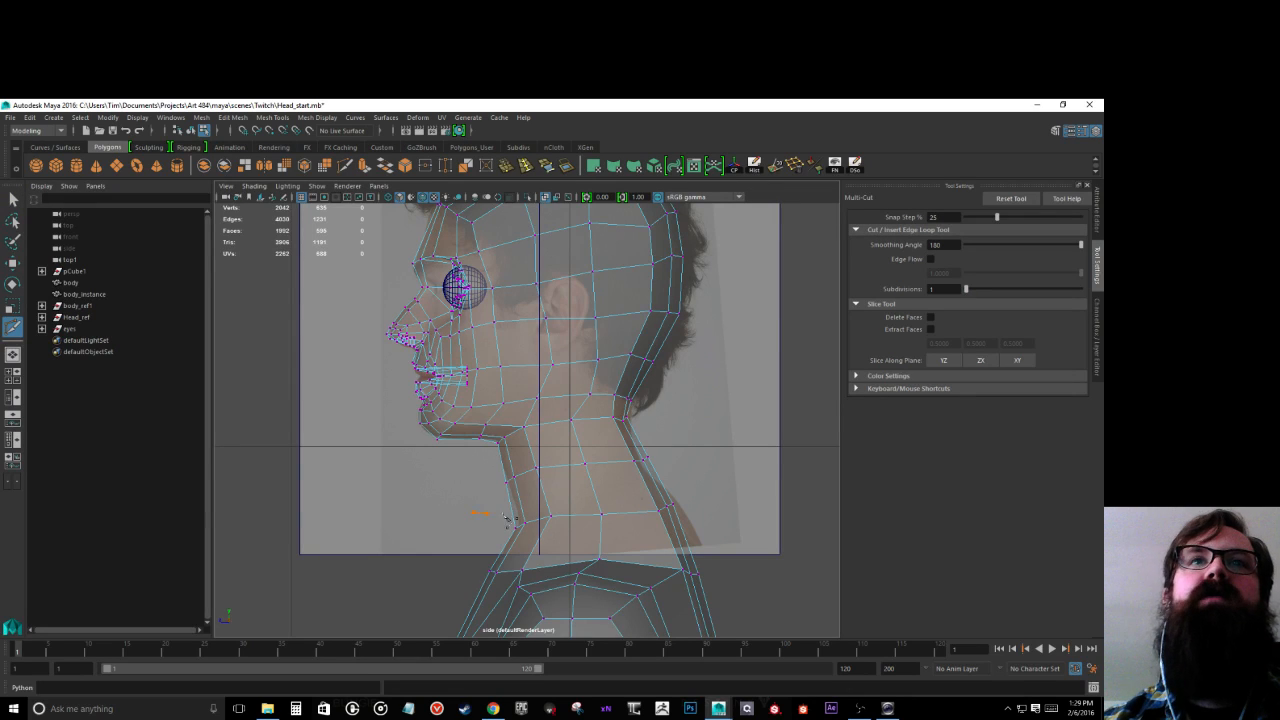
left_click_drag(735, 467, 735, 467)
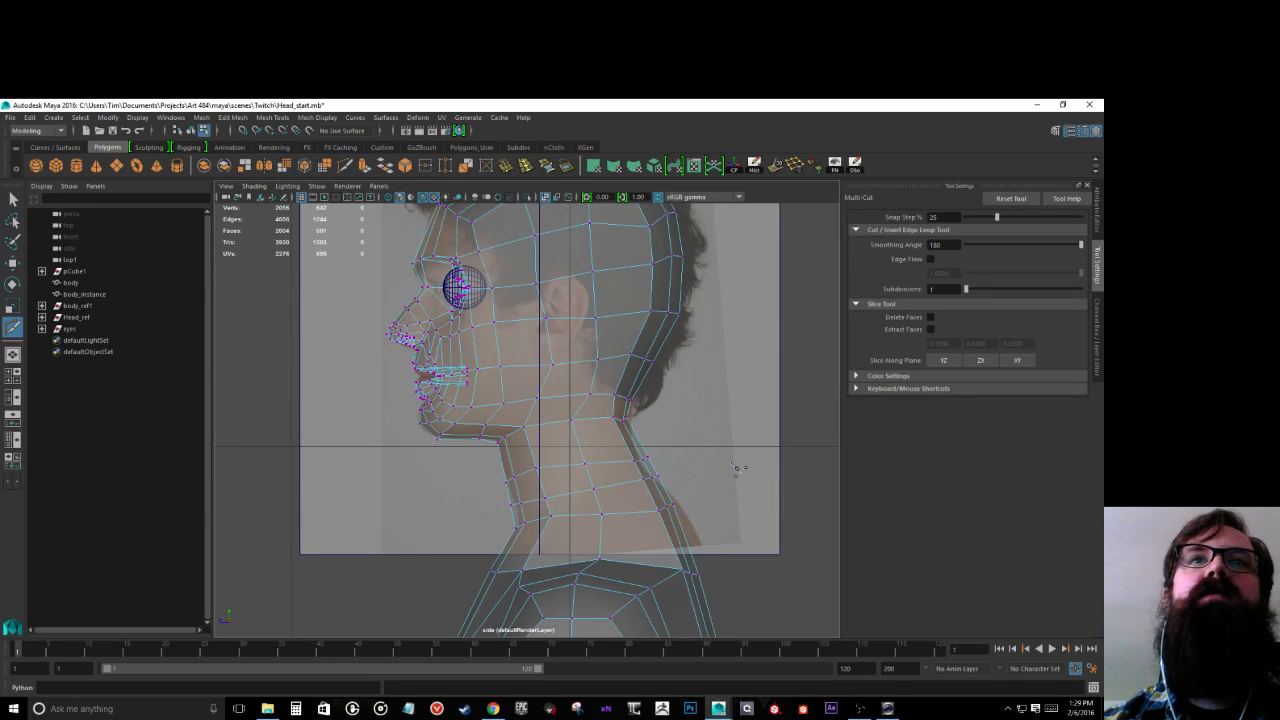
key("ctrl+z")
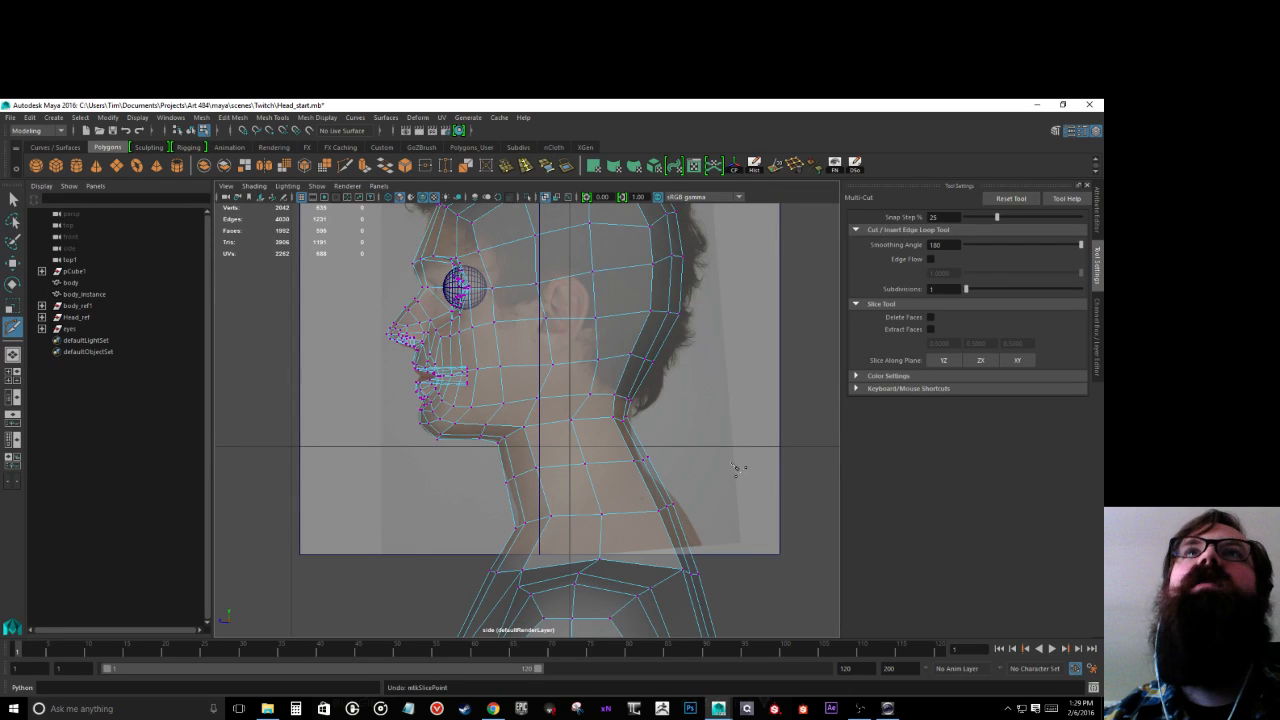
Step: Return to vertex editing with the Move tool and shift the column of vertices in front of the ear slightly forward
left_click(570, 421)
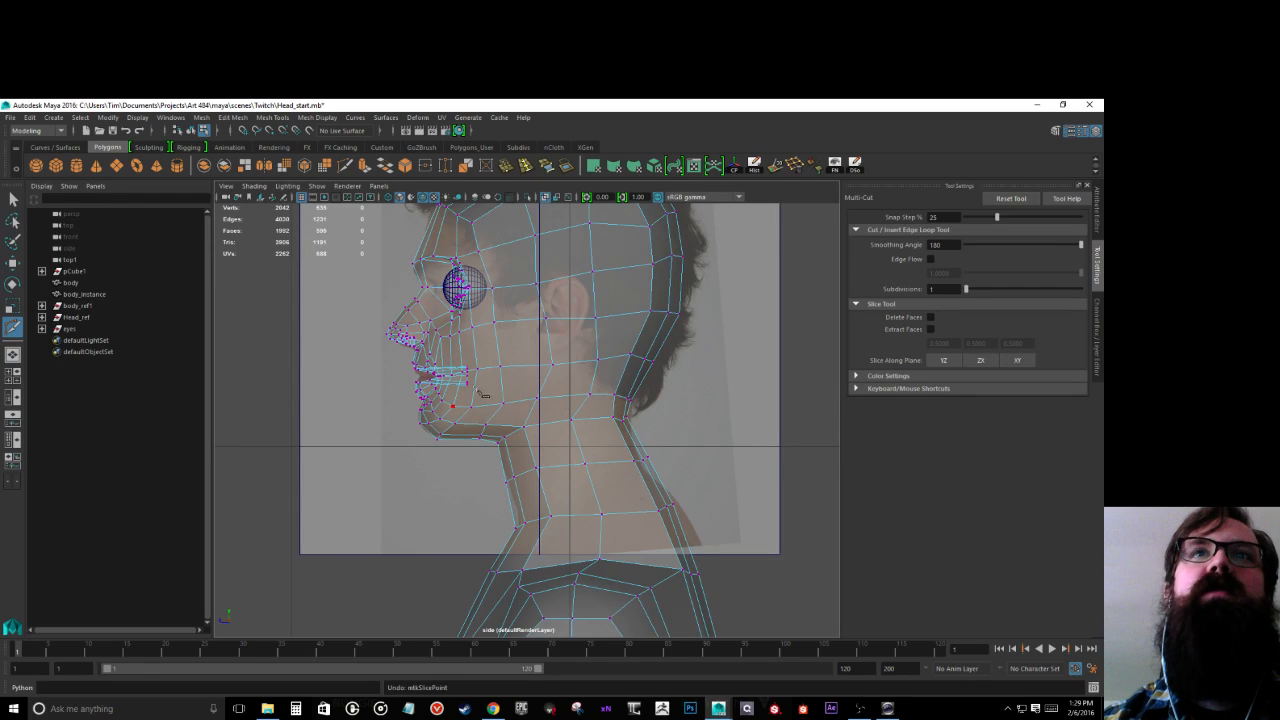
right_click_drag(554, 370, 512, 371)
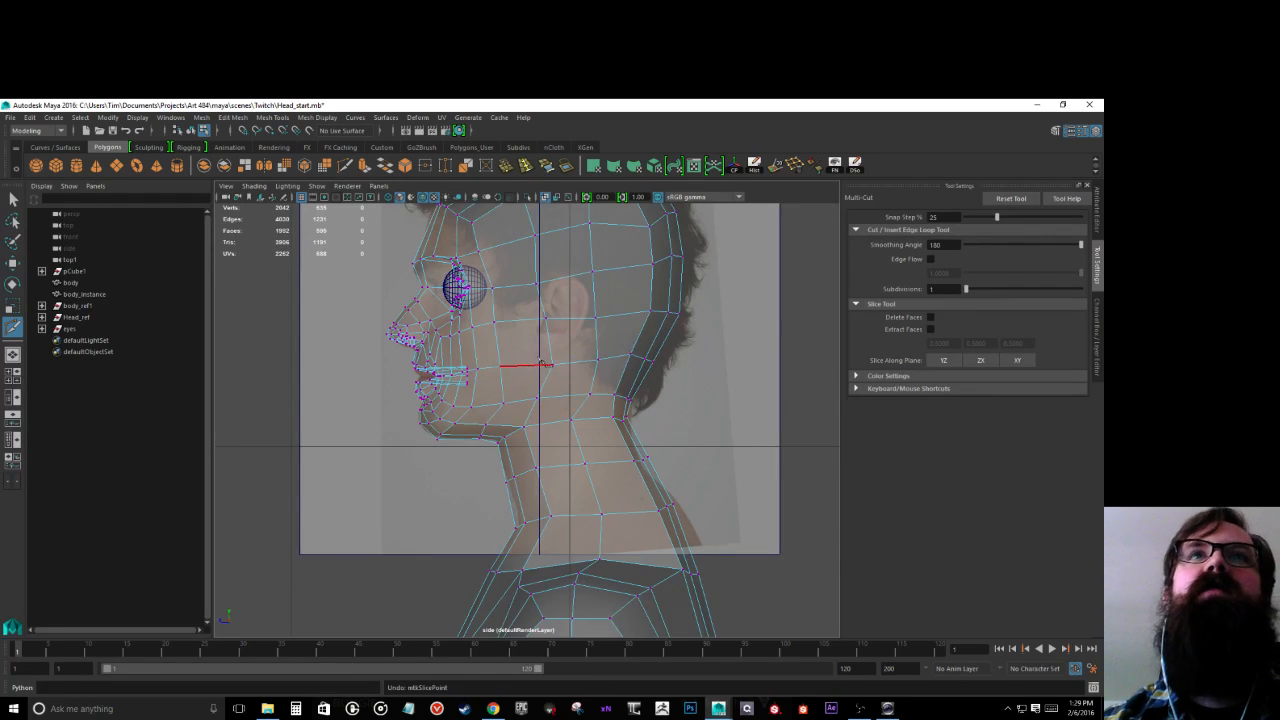
key("w")
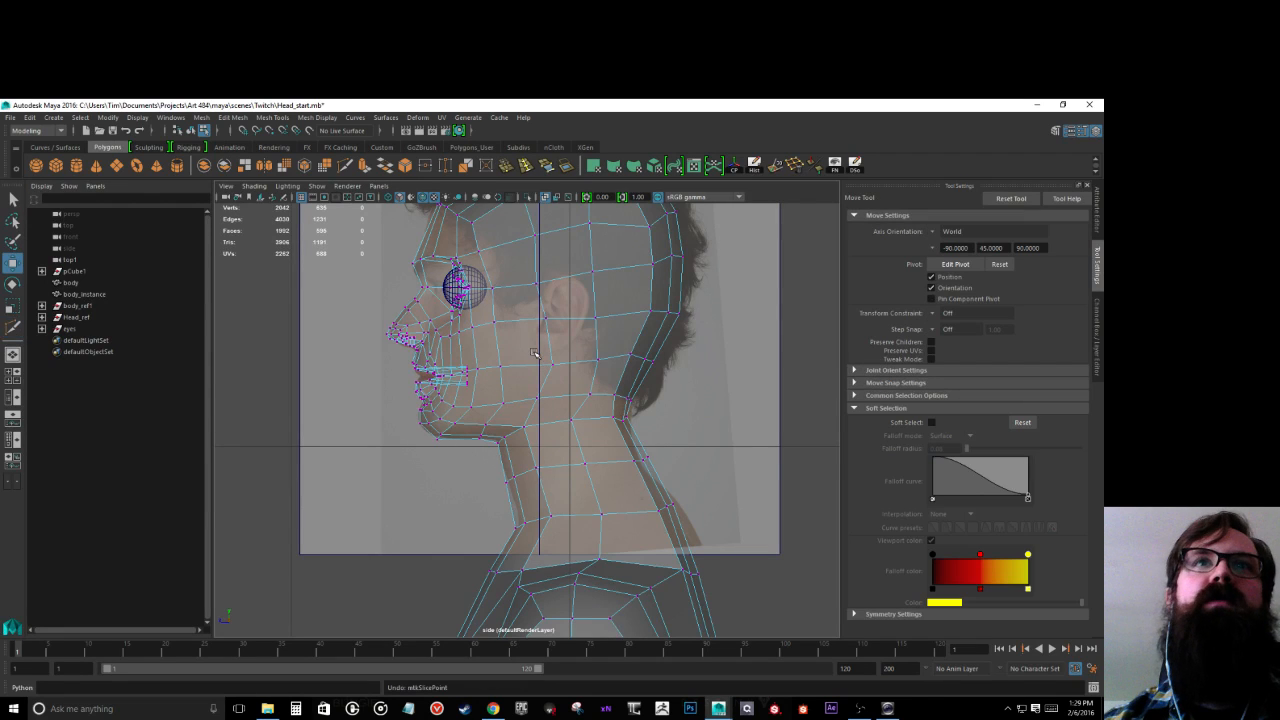
left_click(547, 358)
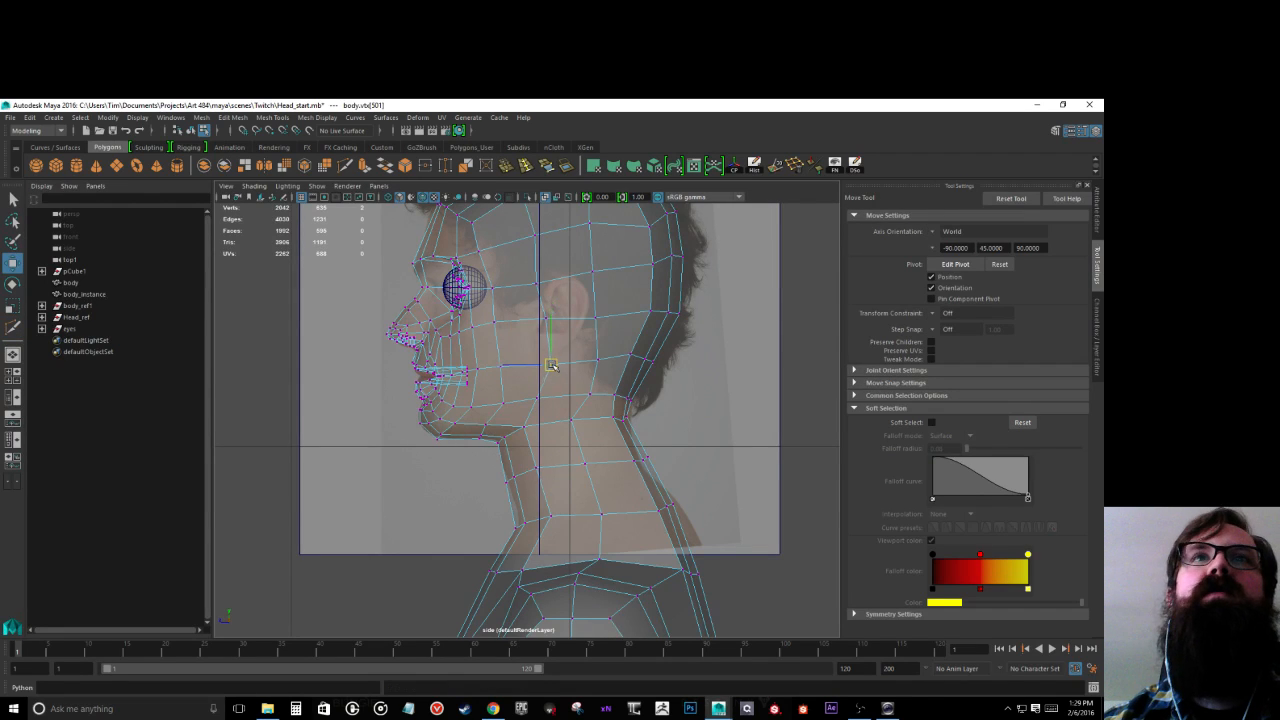
left_click(543, 320)
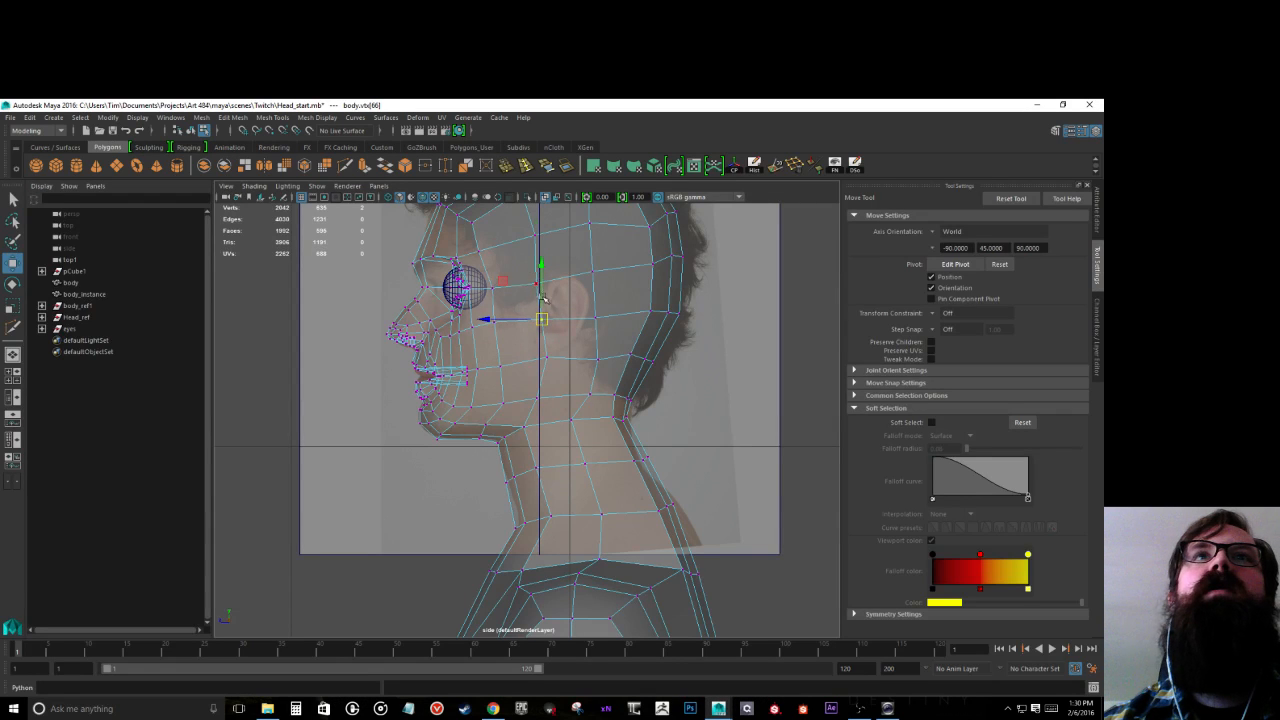
left_click(543, 279)
Step: Lower the vertices at the back of the skull slightly and raise the vertex behind the earlobe to even out the mesh
left_click(640, 218)
left_click_drag(643, 217, 676, 262)
left_click(672, 255)
left_click(682, 262)
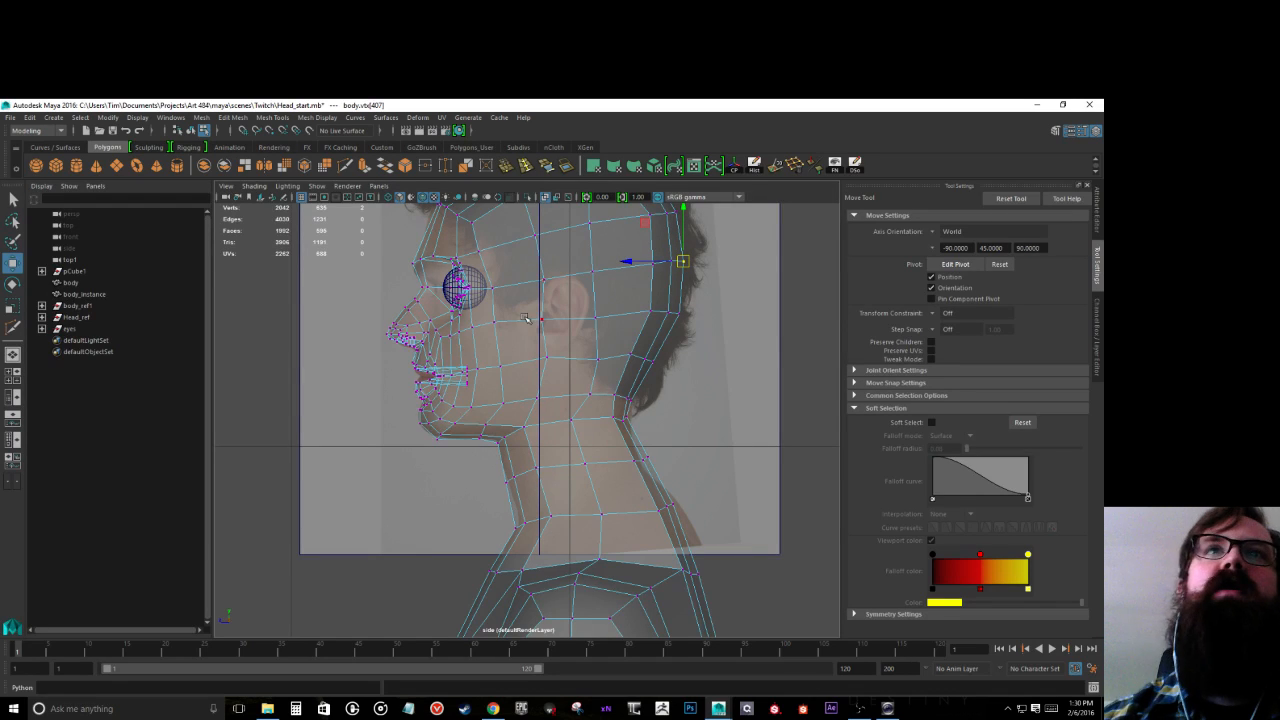
left_click(541, 319)
left_click_drag(543, 320, 596, 366)
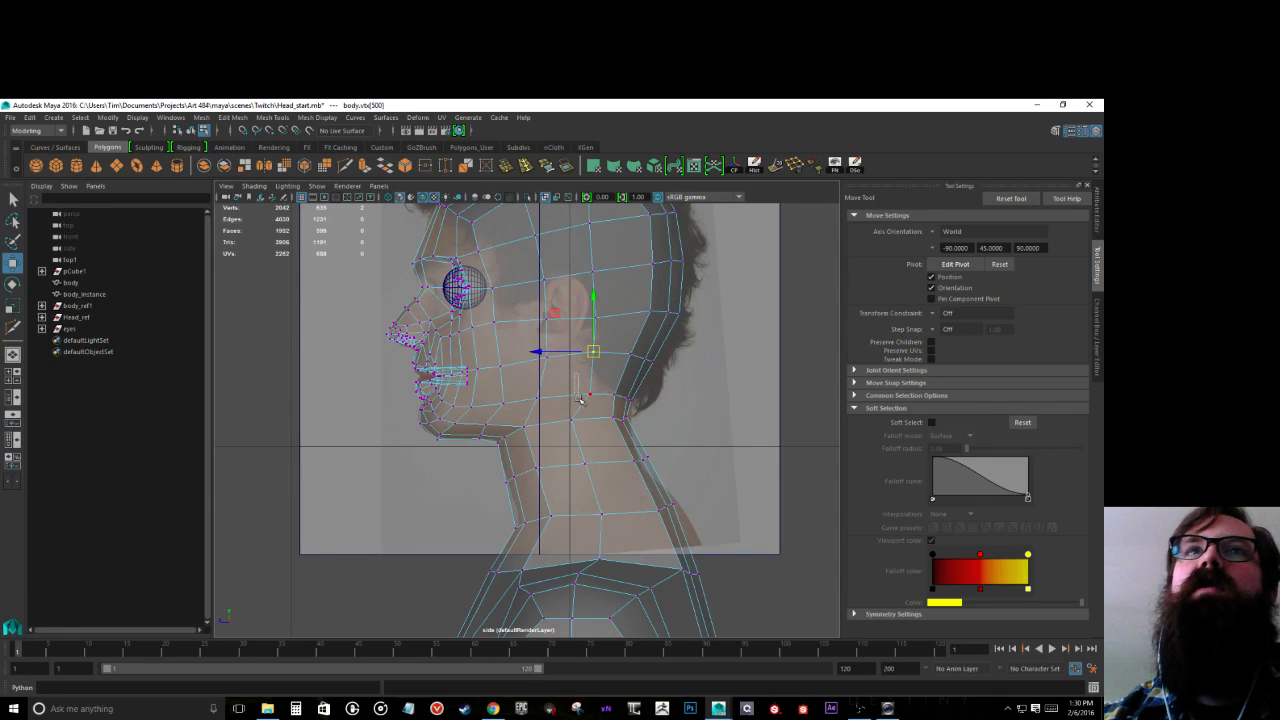
Step: Reposition the vertices behind the jaw, at the nape and on both sides of the ear to even out the mesh
left_click(578, 380)
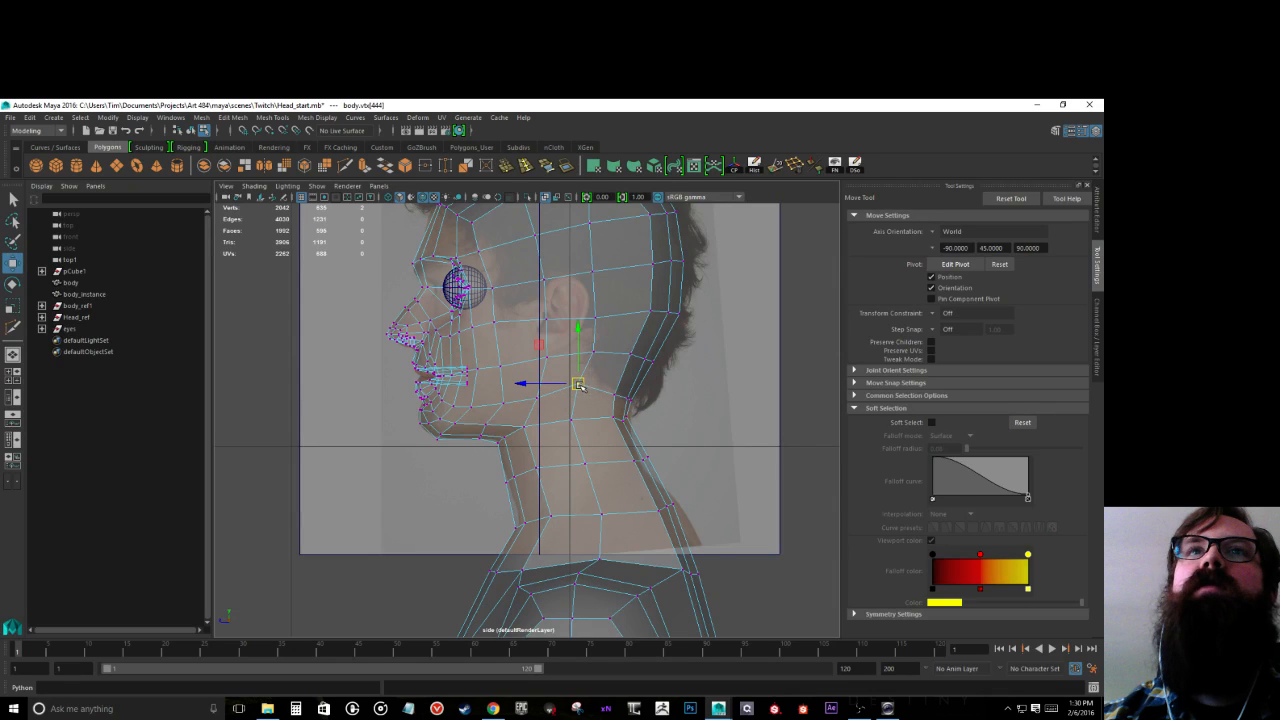
mouse_move(600, 384)
left_mouse_down()
mouse_move(630, 404)
mouse_move(621, 384)
left_mouse_up()
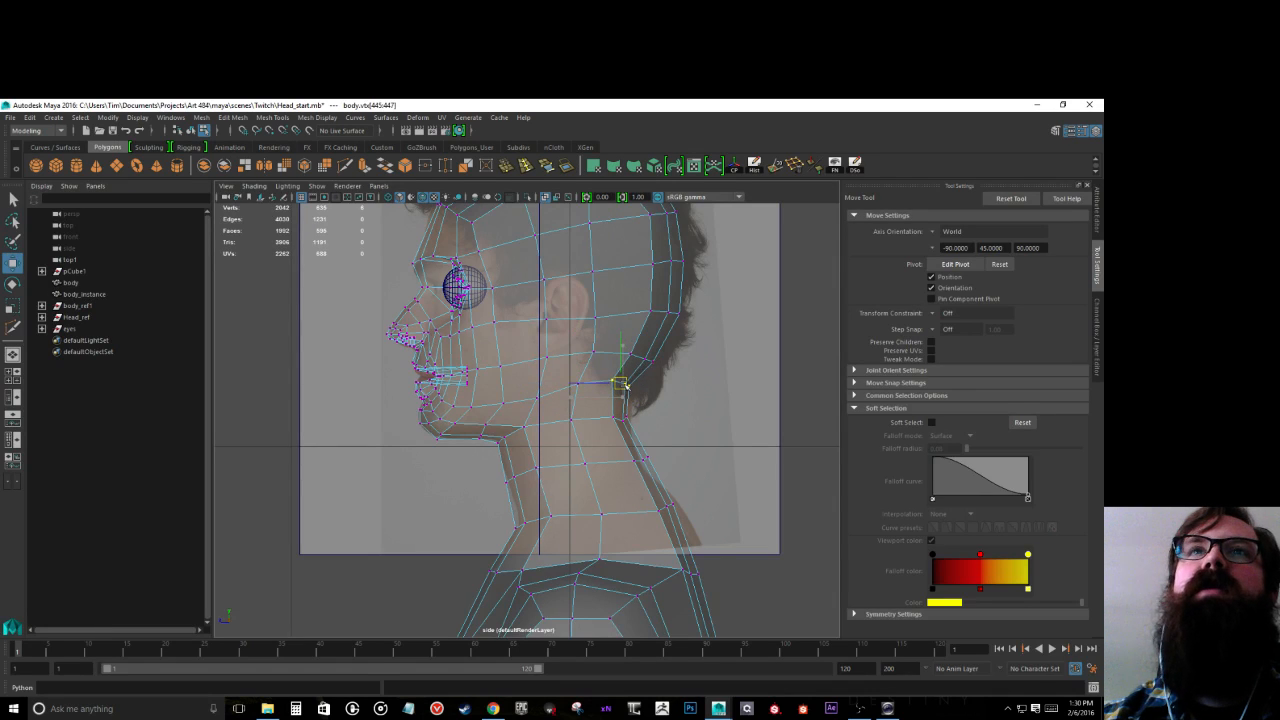
left_click(594, 308)
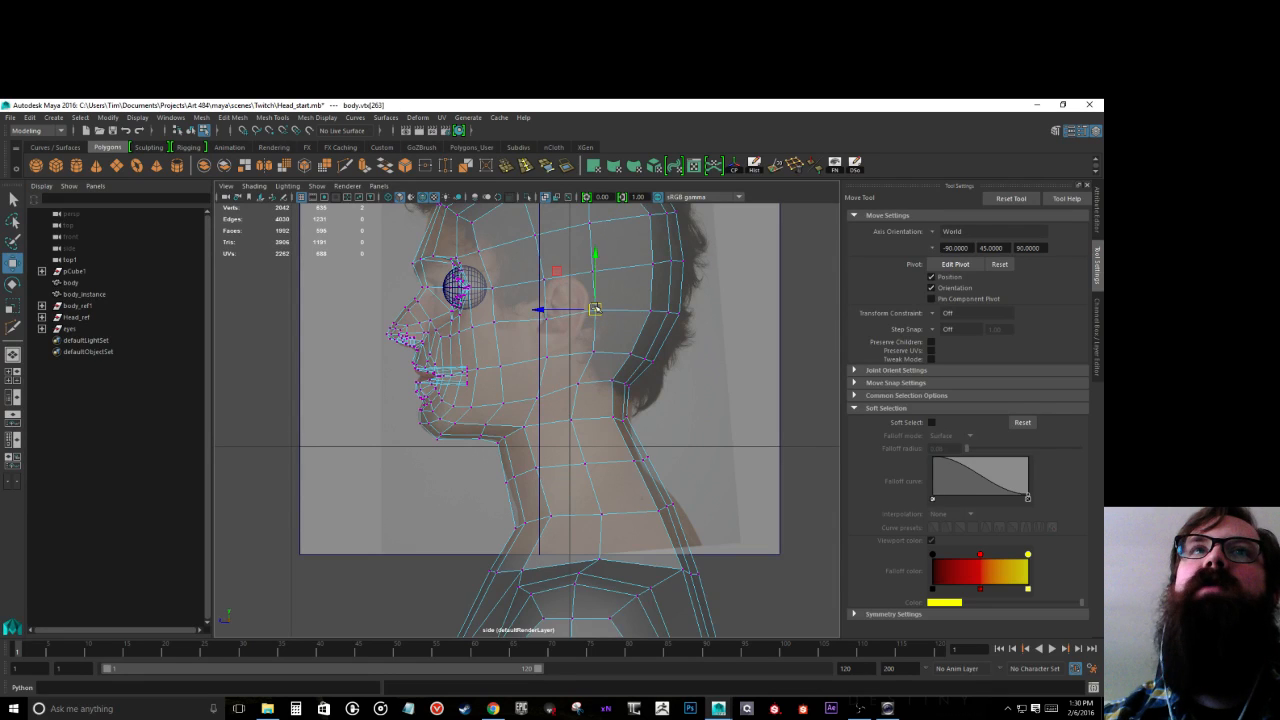
left_click(546, 318)
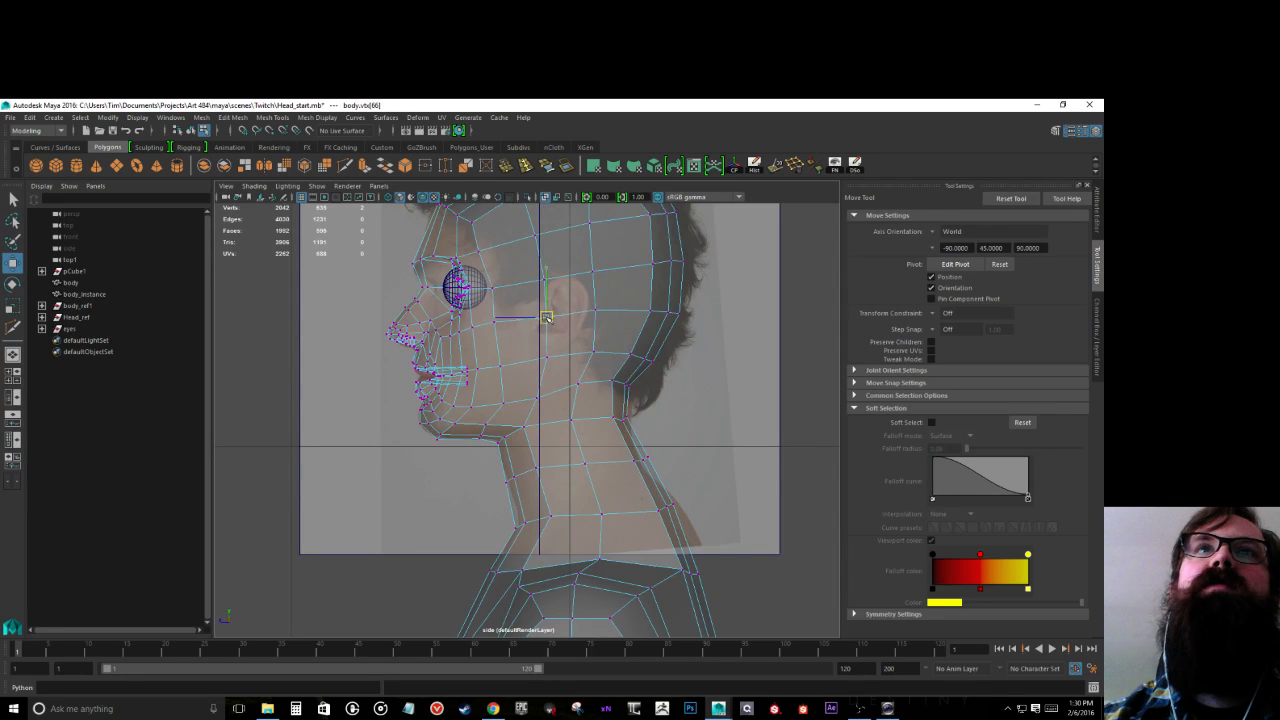
Step: Adjust the forehead and temple vertices above and behind the eye to smooth the spacing of the edges
left_click_drag(465, 218, 479, 224)
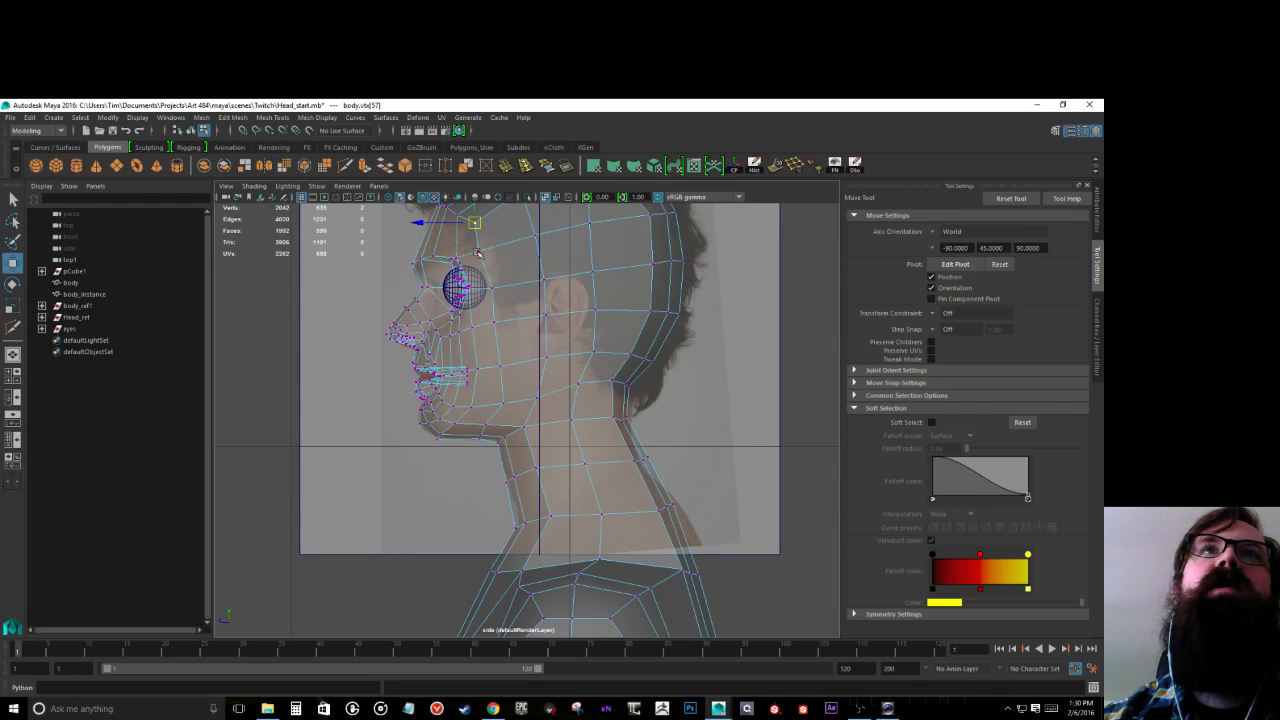
left_click(483, 250)
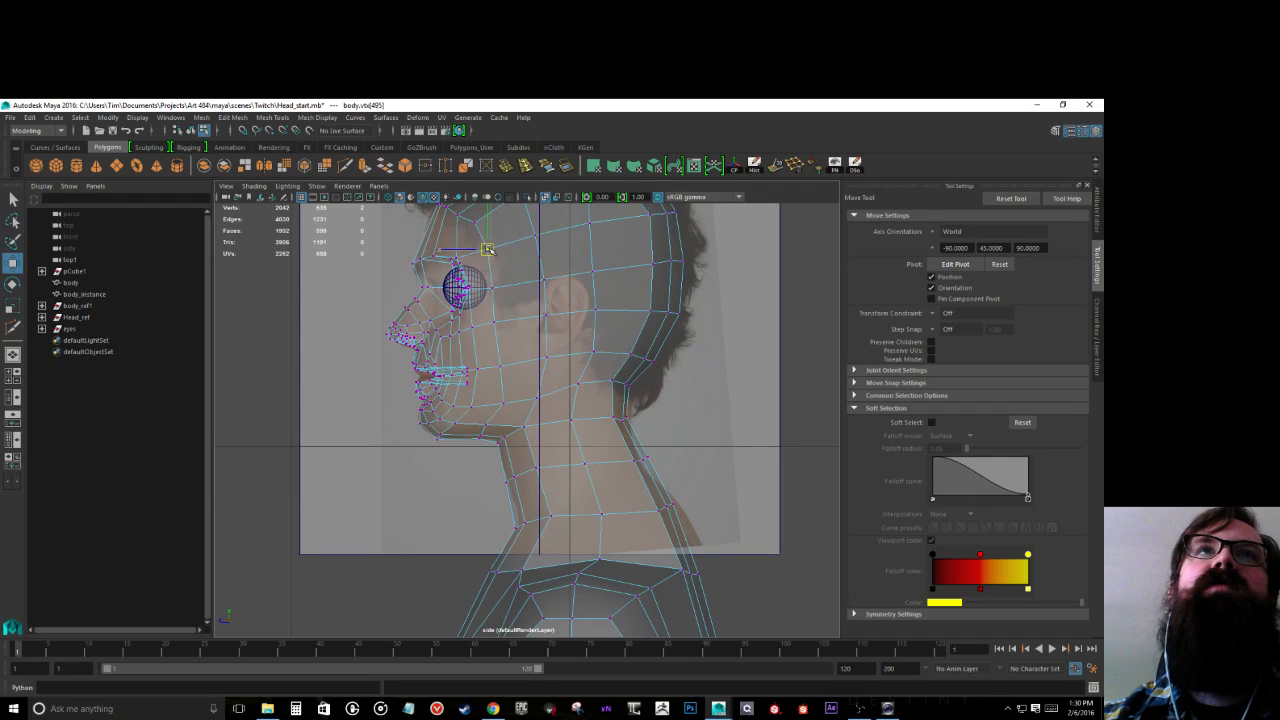
left_click_drag(406, 250, 440, 271)
Step: Raise the column of vertices down the side of the neck and shift the vertices at the back of the neck forward
left_click_drag(482, 458, 576, 578)
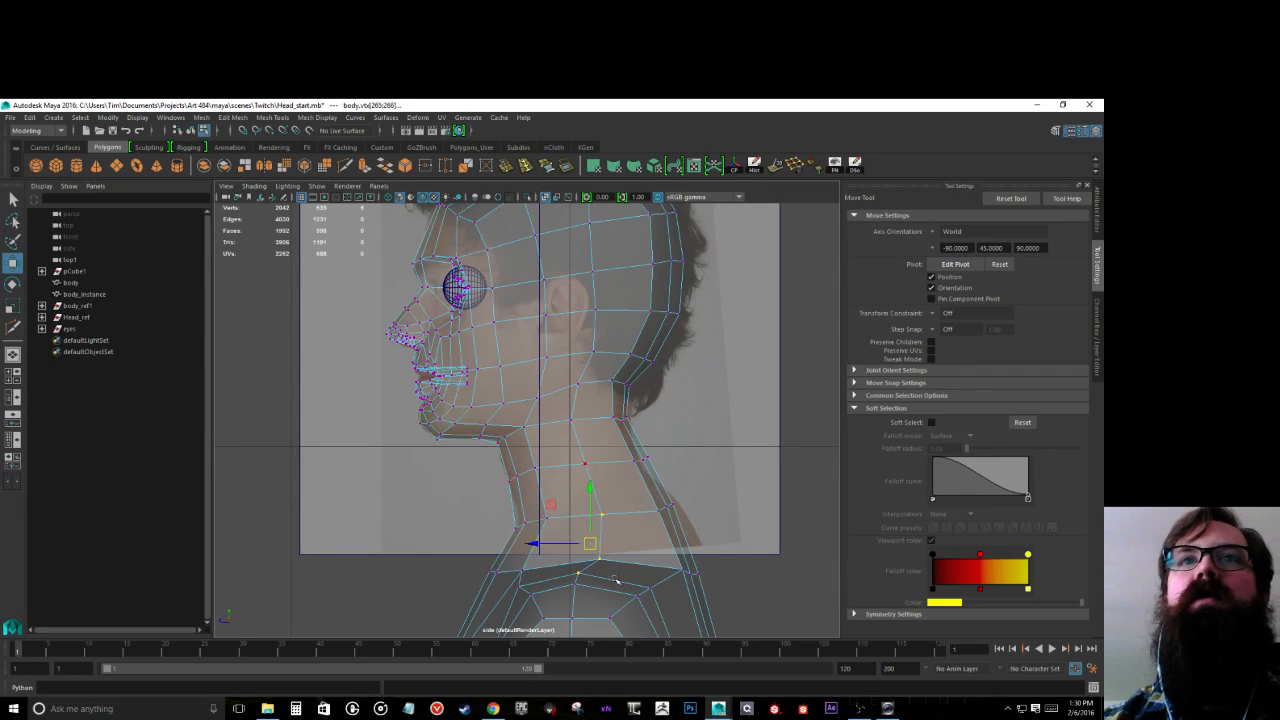
left_click_drag(588, 477, 586, 469)
left_click(599, 481)
mouse_move(645, 499)
left_mouse_down()
mouse_move(678, 520)
mouse_move(653, 505)
left_mouse_up()
left_click(662, 511)
left_click_drag(617, 453, 660, 478)
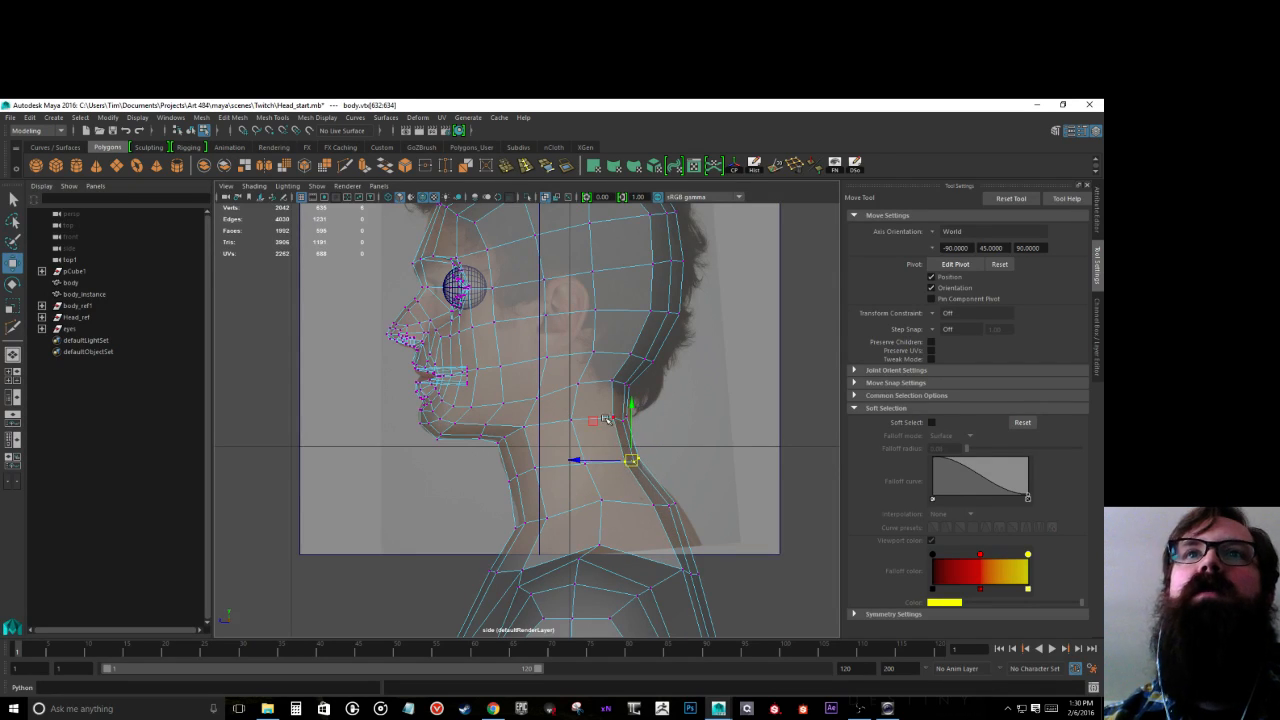
Step: Nudge the vertices along the nape below the hairline to fit the reference and adjust the vertex below the ear
scroll(620, 405, "up", 2)
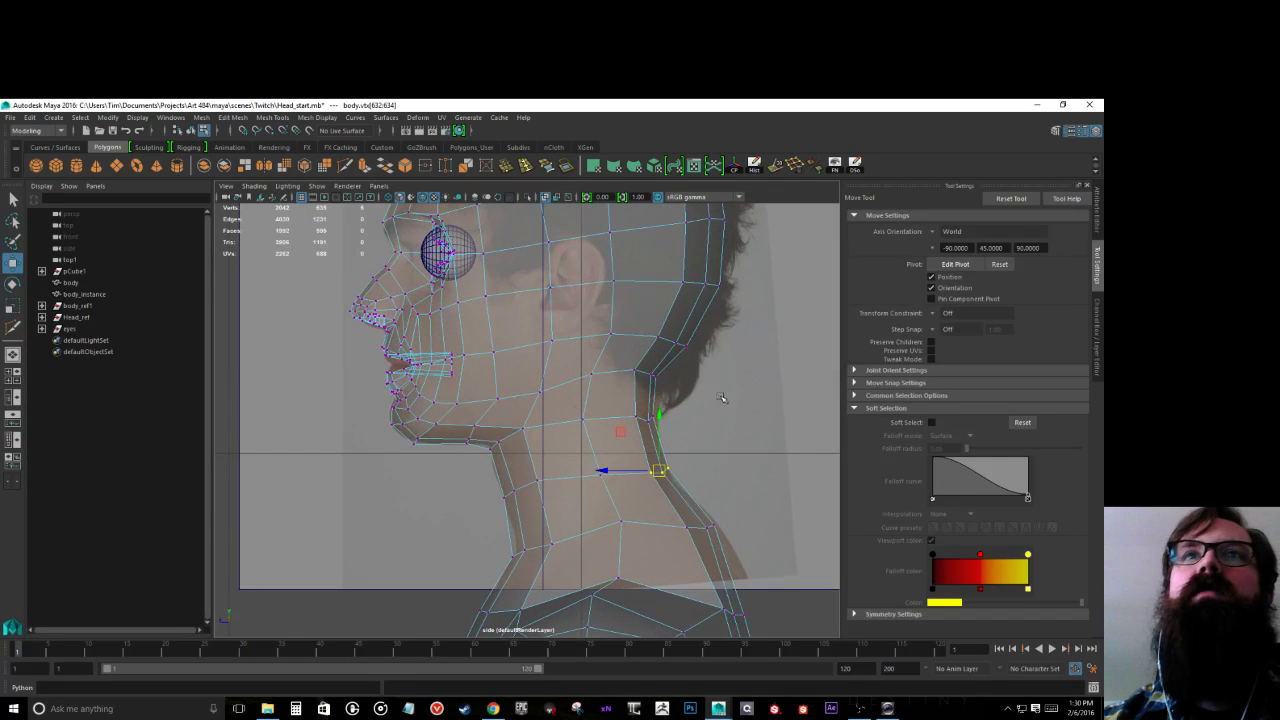
left_click(649, 412)
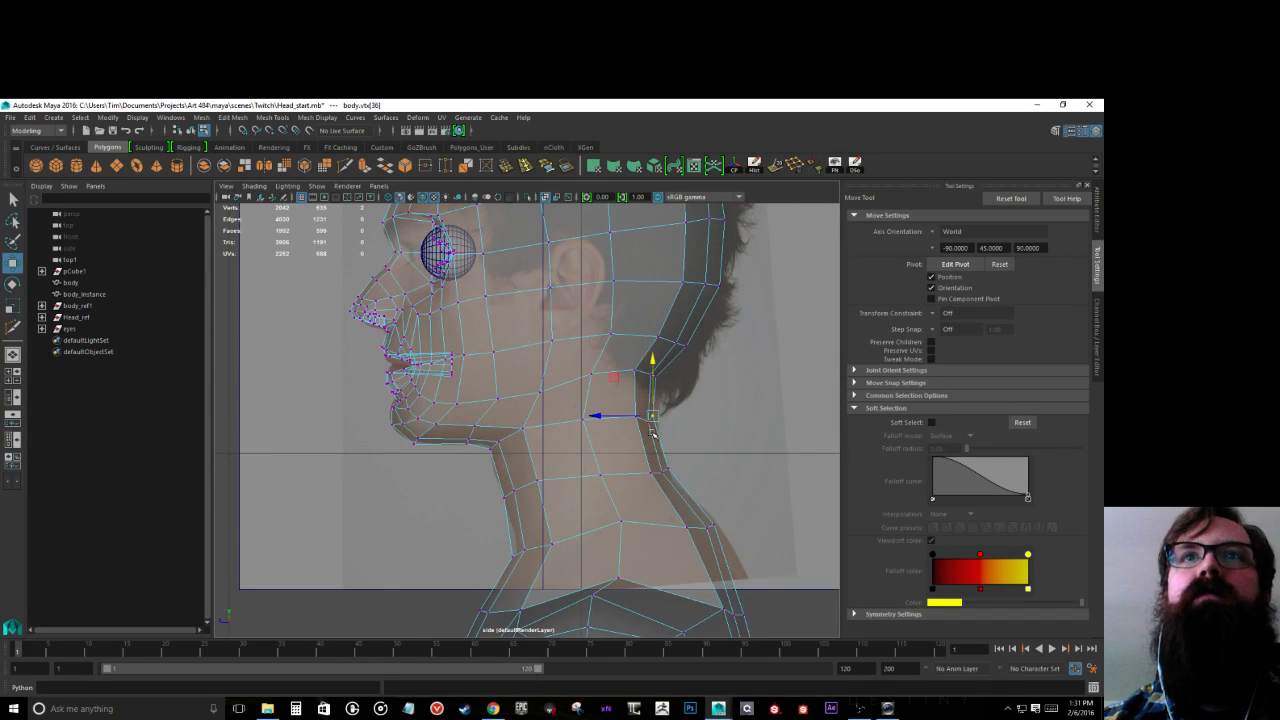
left_click_drag(650, 412, 655, 418)
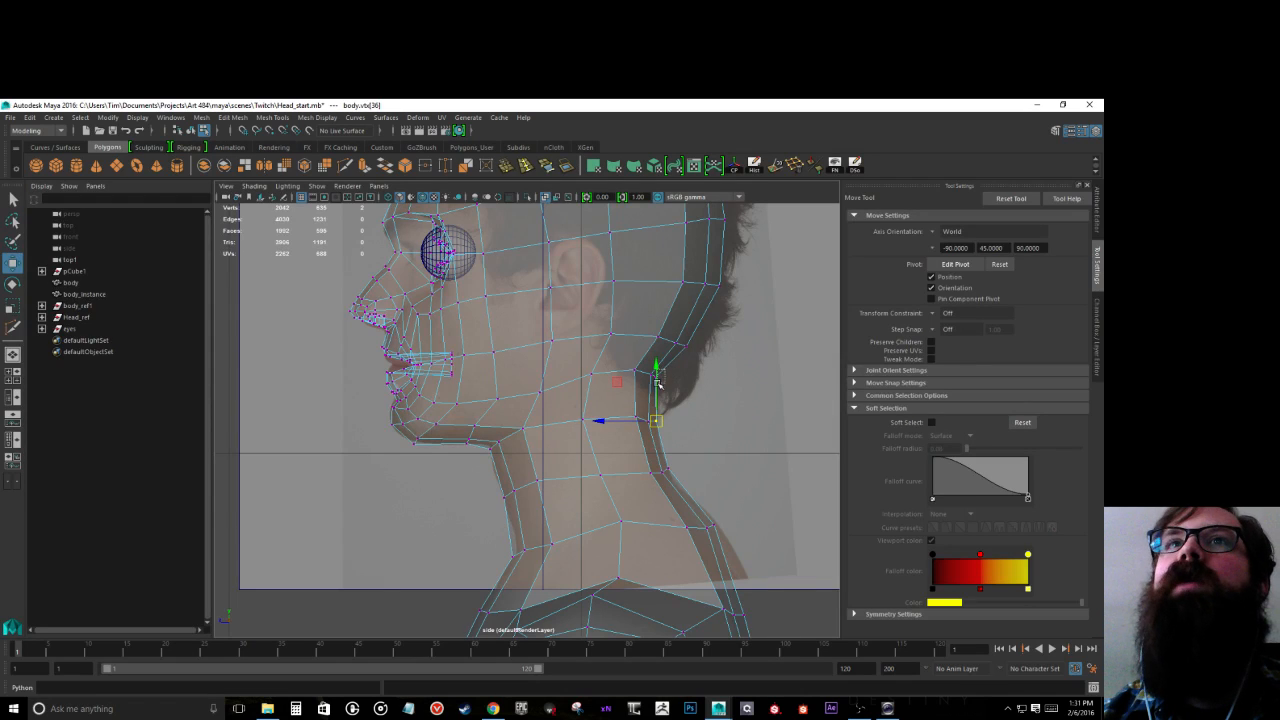
left_click(654, 380)
left_click_drag(657, 382, 659, 383)
left_click(592, 377)
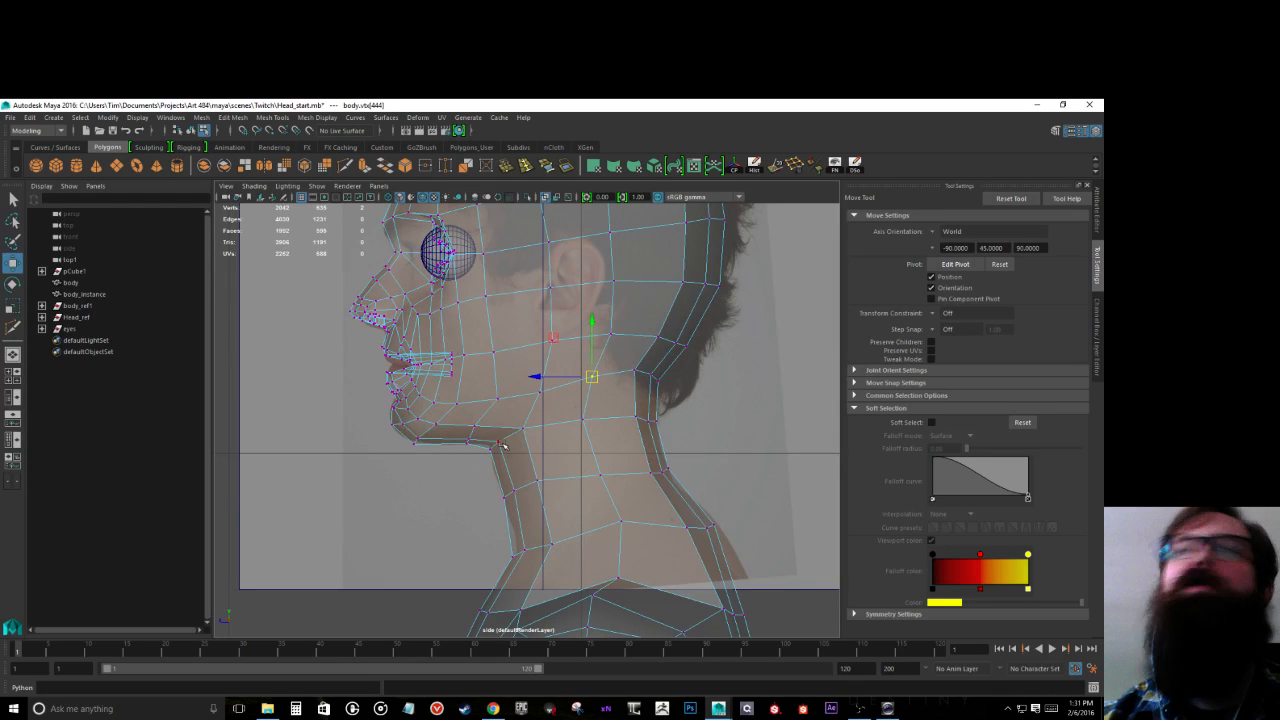
Step: Move the vertices on the underside of the jaw slightly up and forward to follow the photo's jawline
scroll(503, 447, "up", 2)
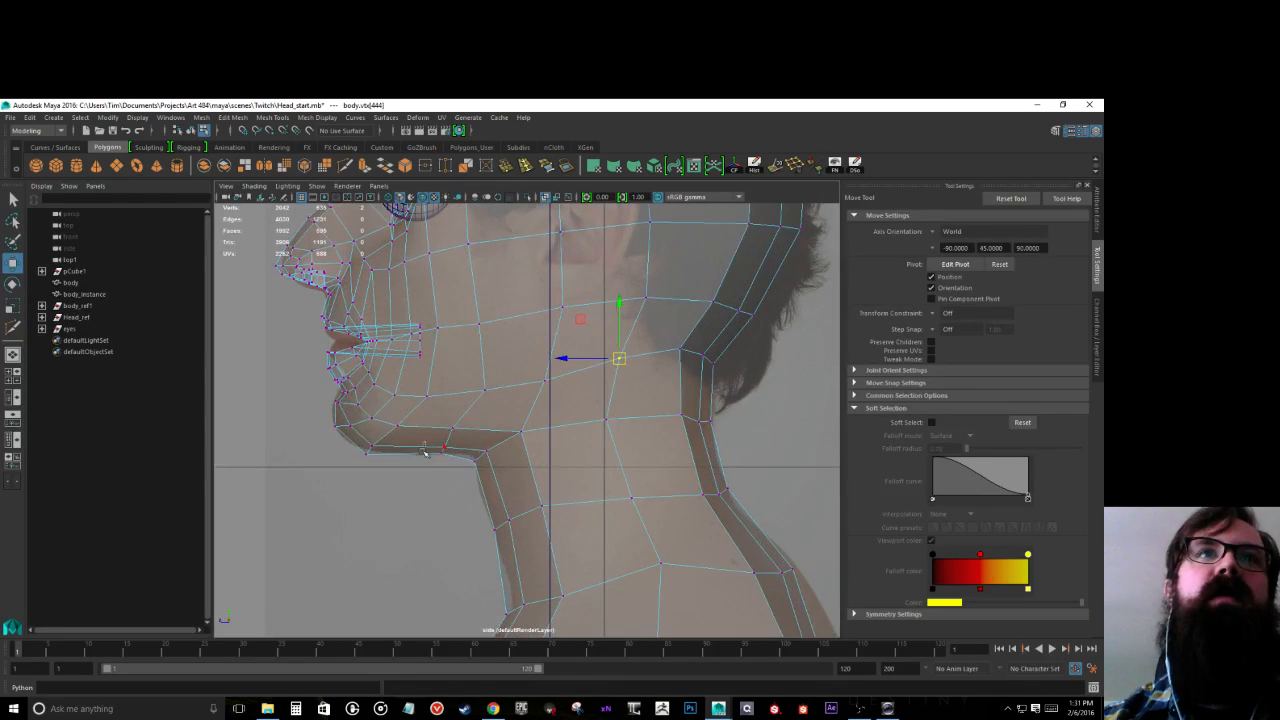
left_click(443, 454)
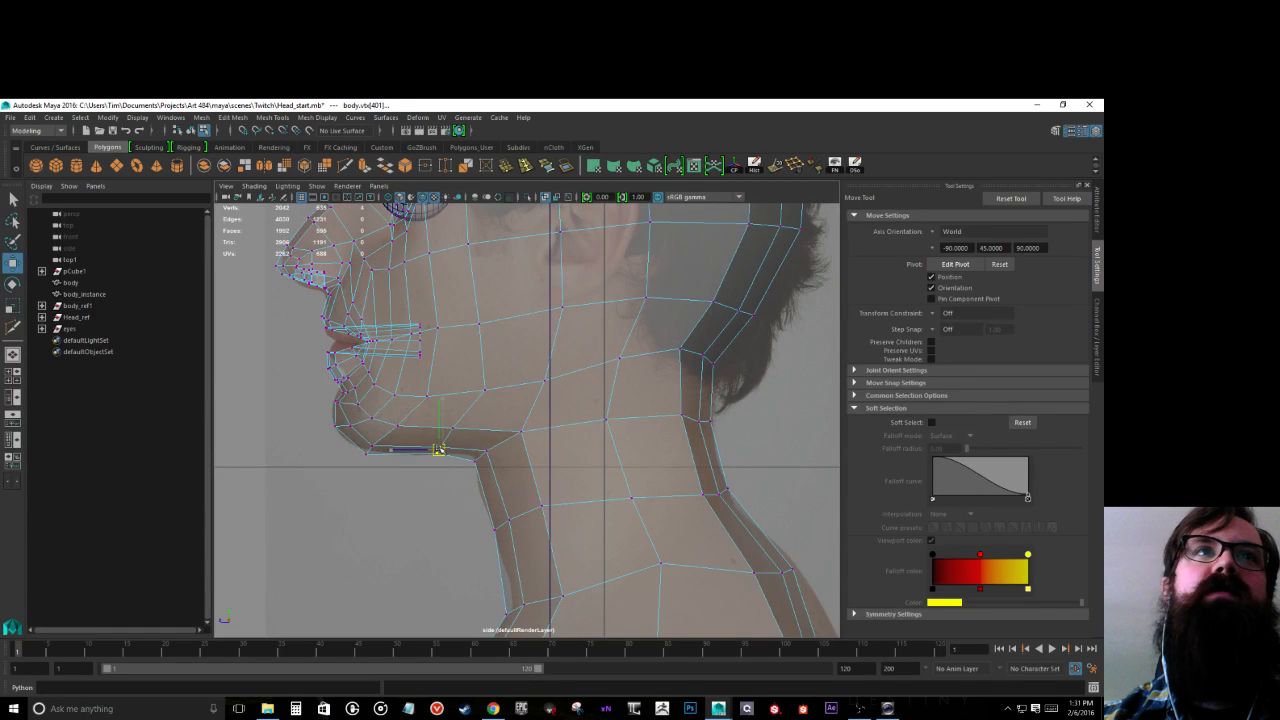
scroll(328, 434, "up", 2)
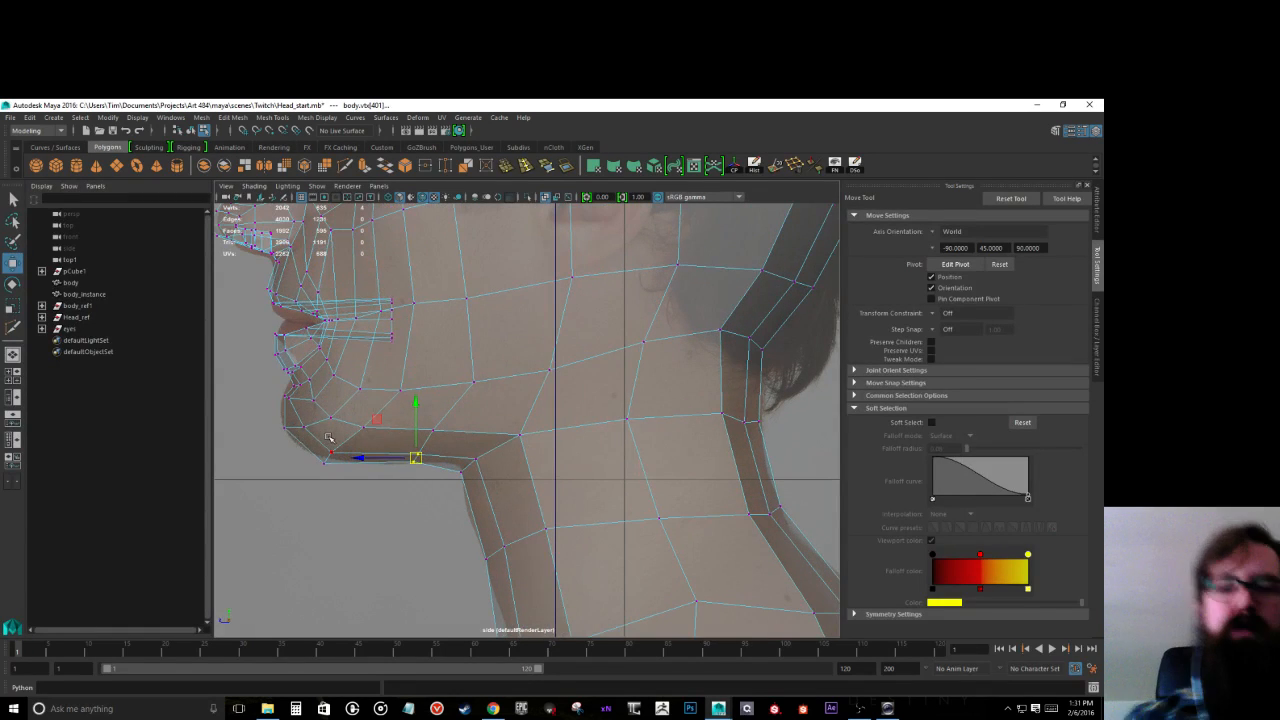
middle_click_drag(325, 425, 520, 430, "alt")
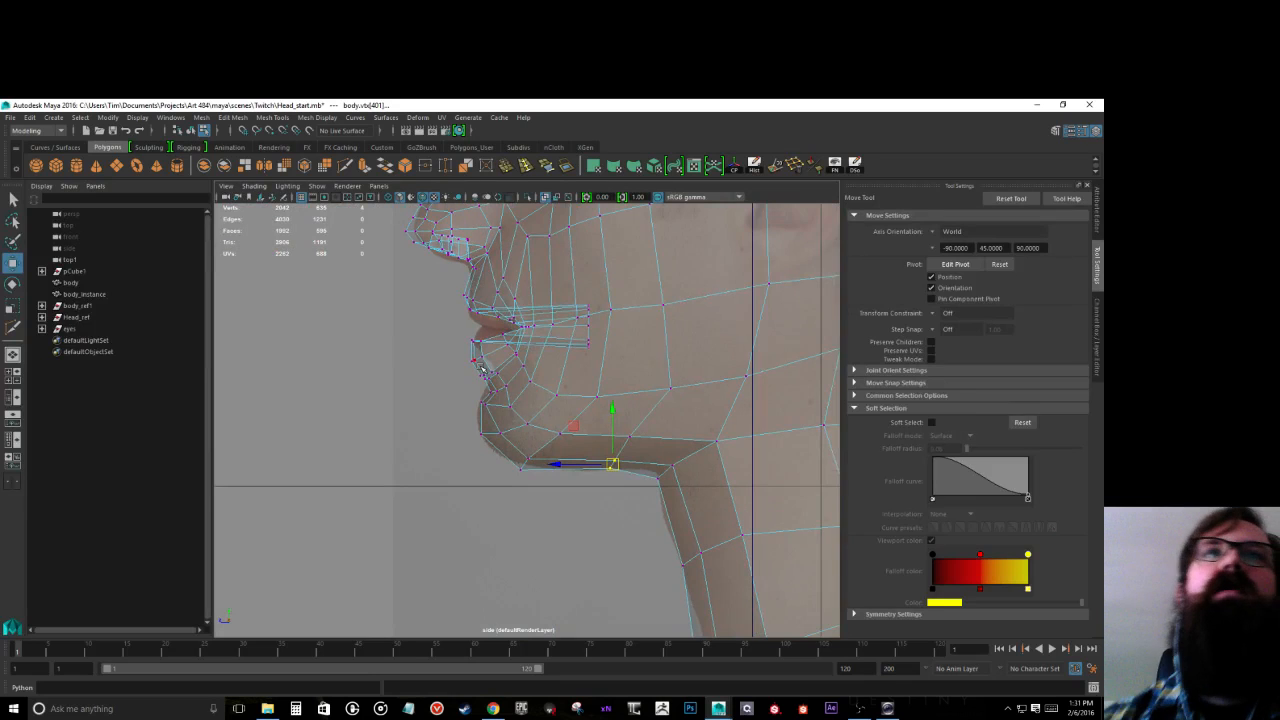
scroll(482, 375, "up", 1)
scroll(481, 380, "down", 5)
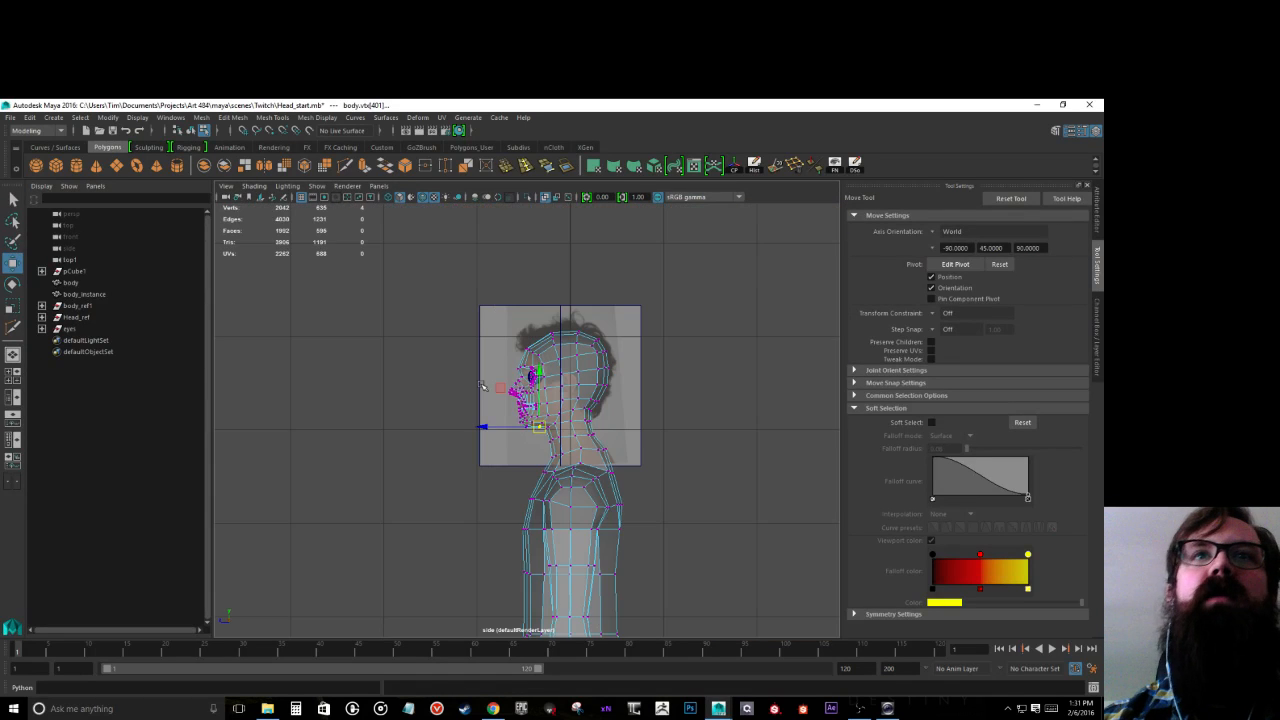
scroll(481, 385, "up", 4)
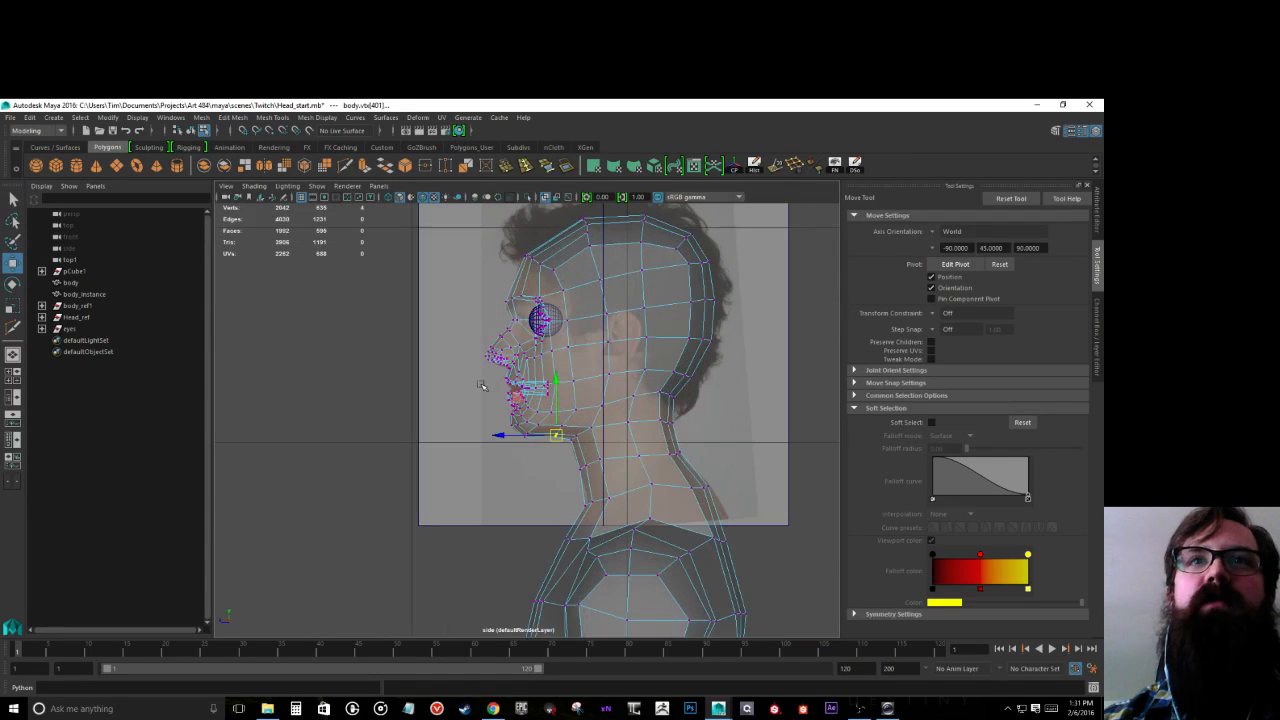
Step: Fine-tune the back and front vertices at the base of the neck and the middle vertex on its side
left_click(716, 537)
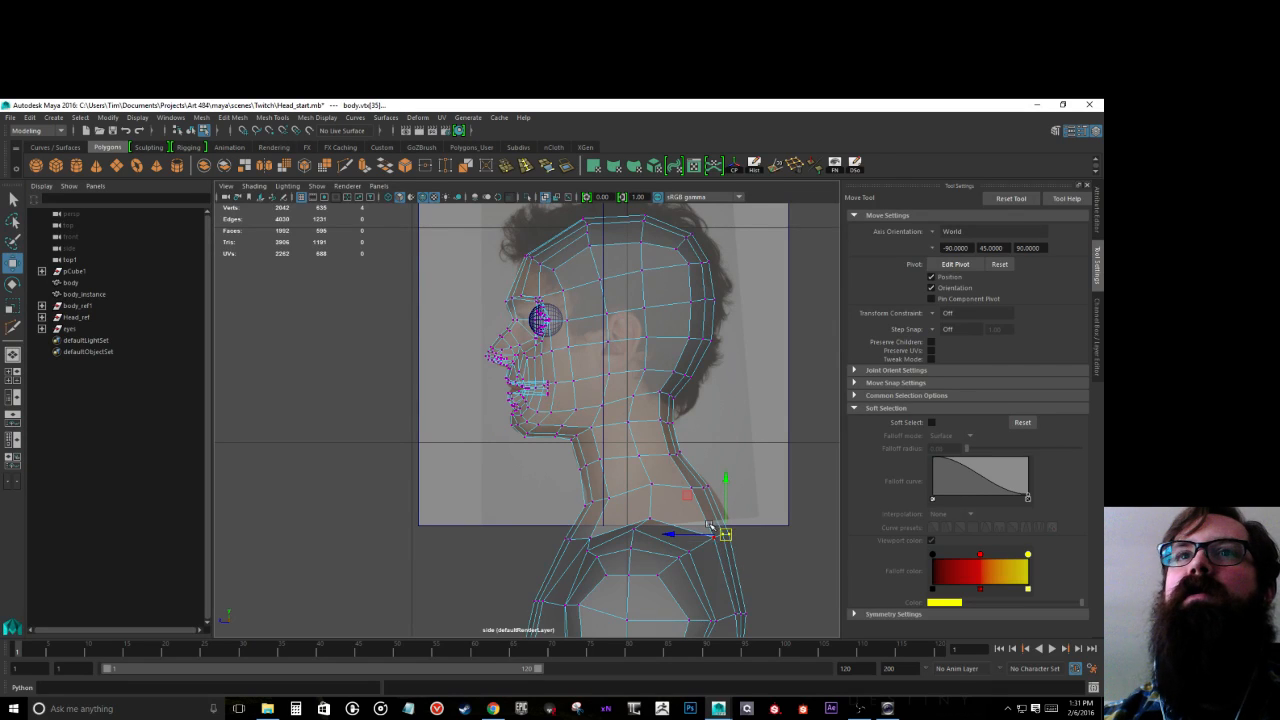
left_click(713, 538)
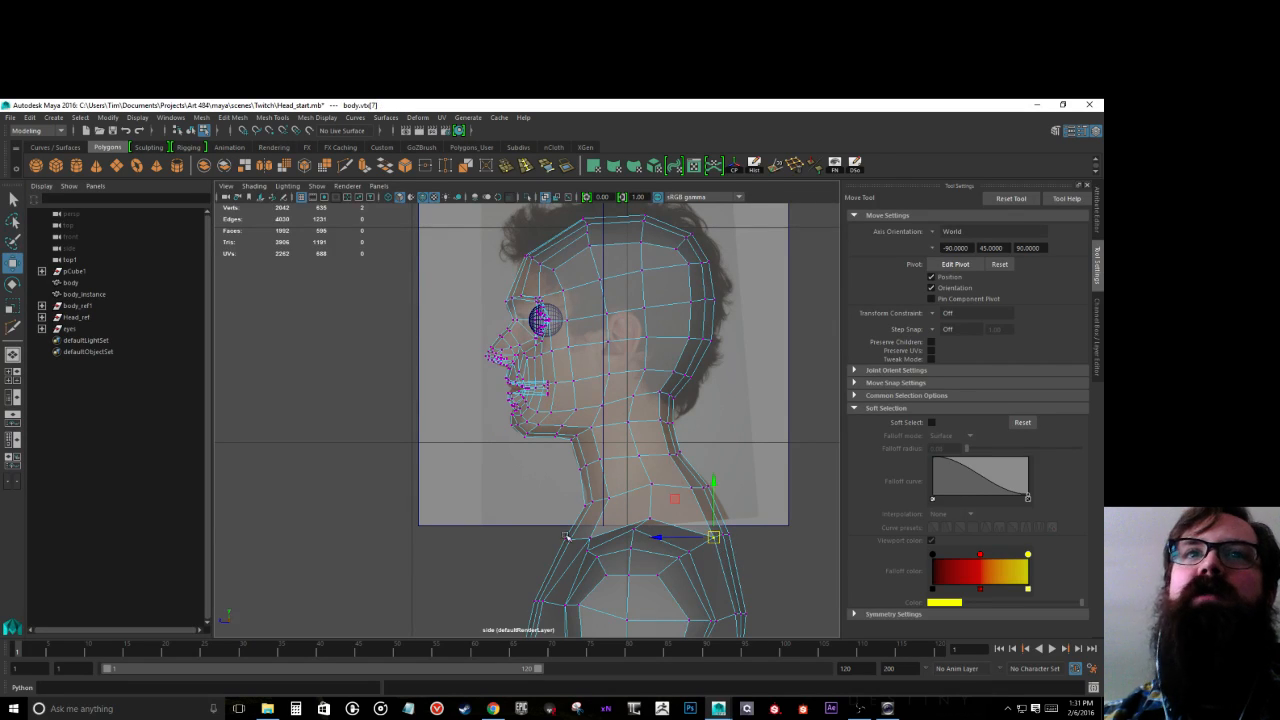
left_click(565, 538)
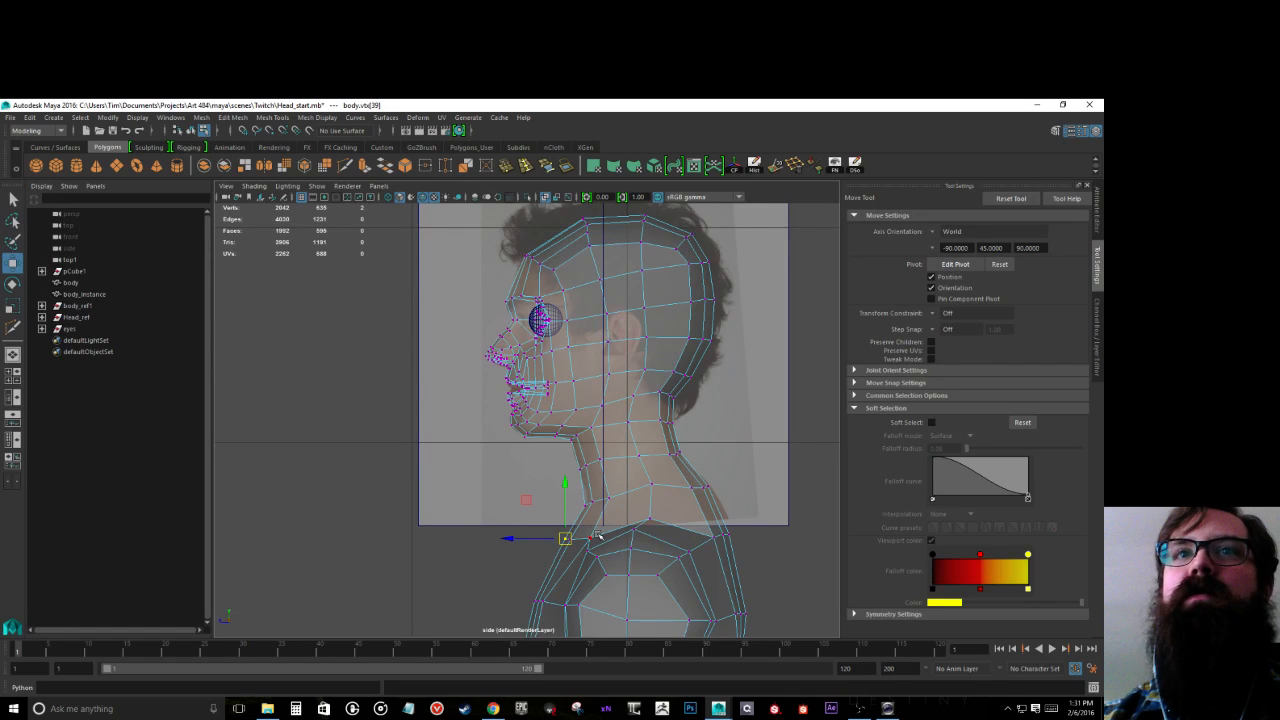
left_click(588, 539)
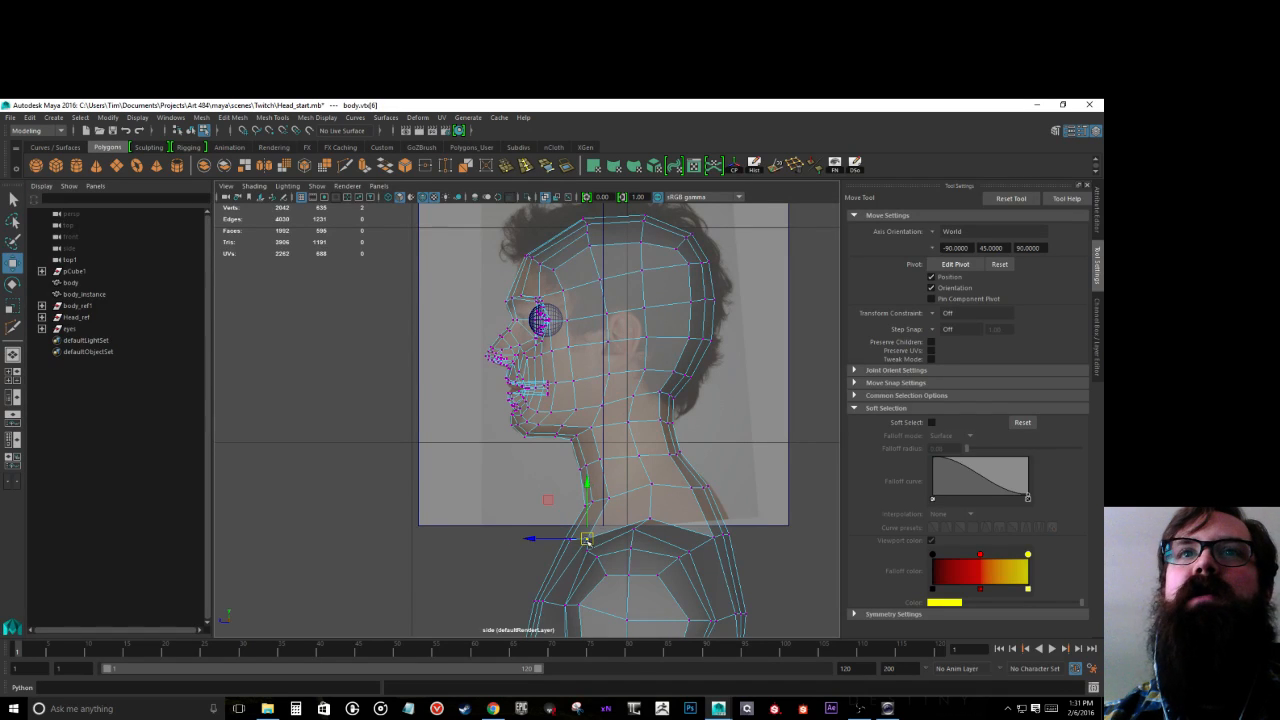
left_click(640, 455)
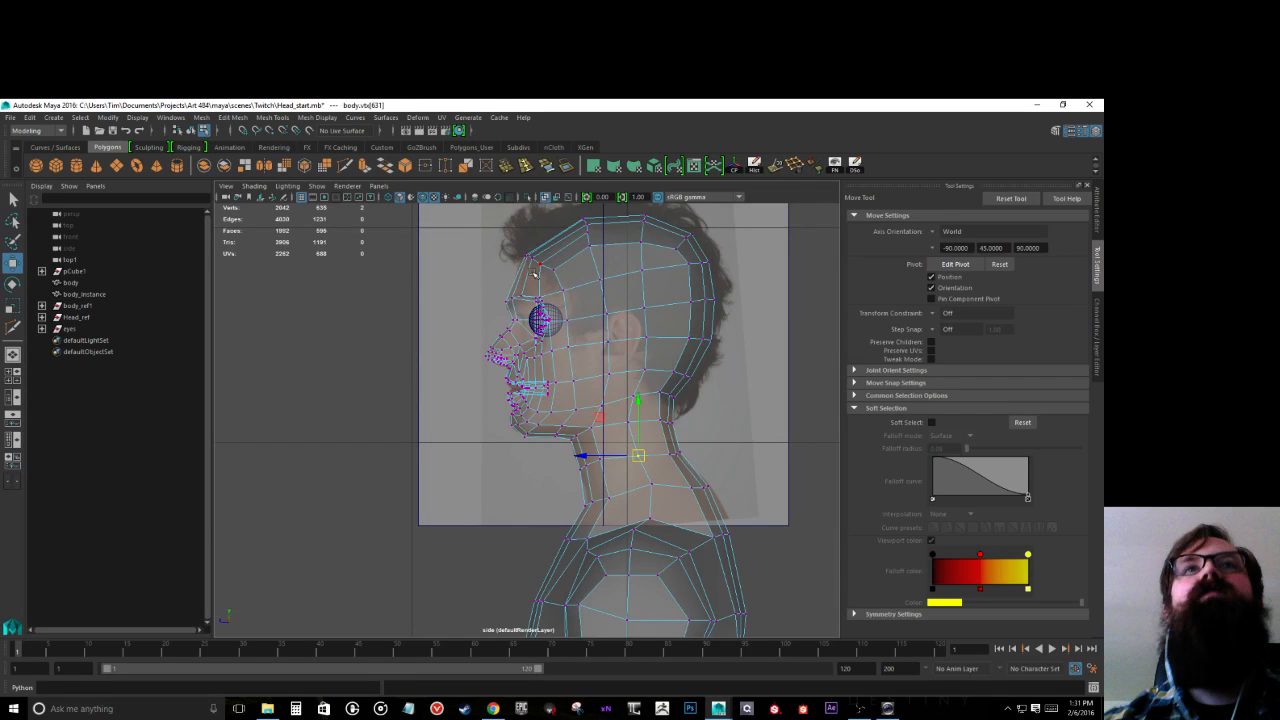
Step: Insert an edge loop from the forehead down the cheek to the jaw with Multi-Cut, undo it, and insert it again with Edge Flow enabled
scroll(534, 272, "down", 5)
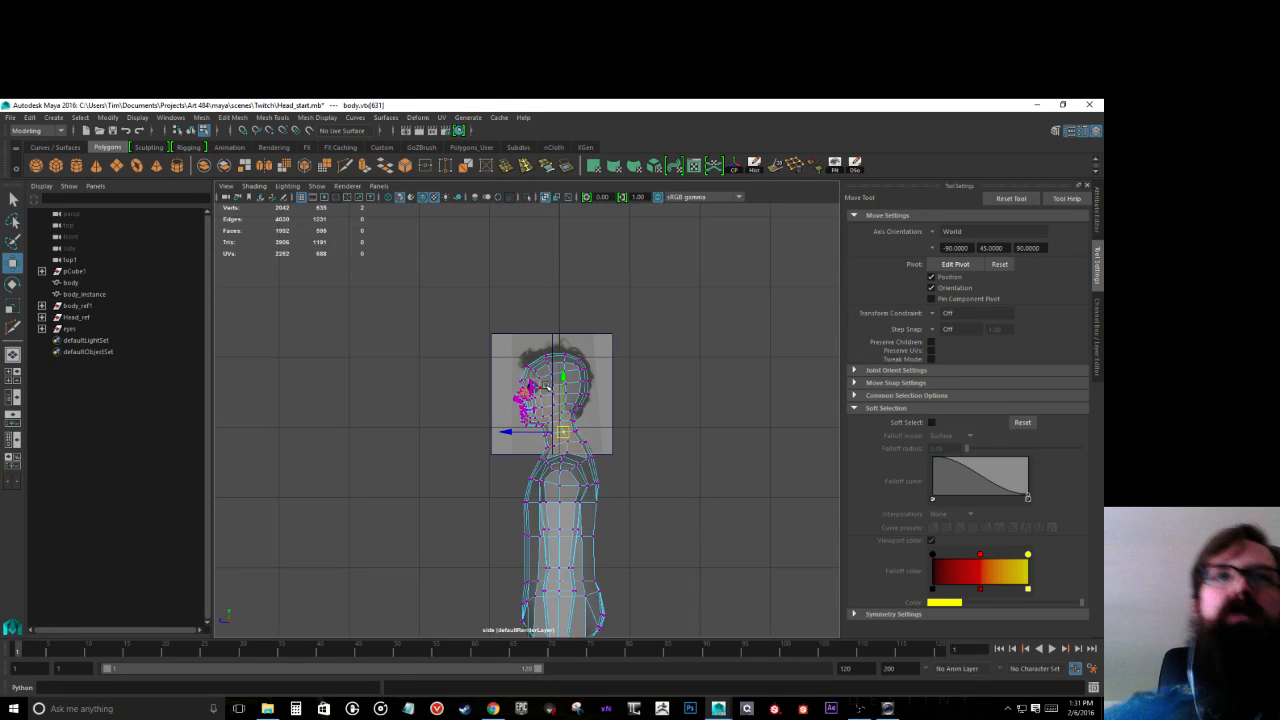
scroll(562, 368, "up", 2)
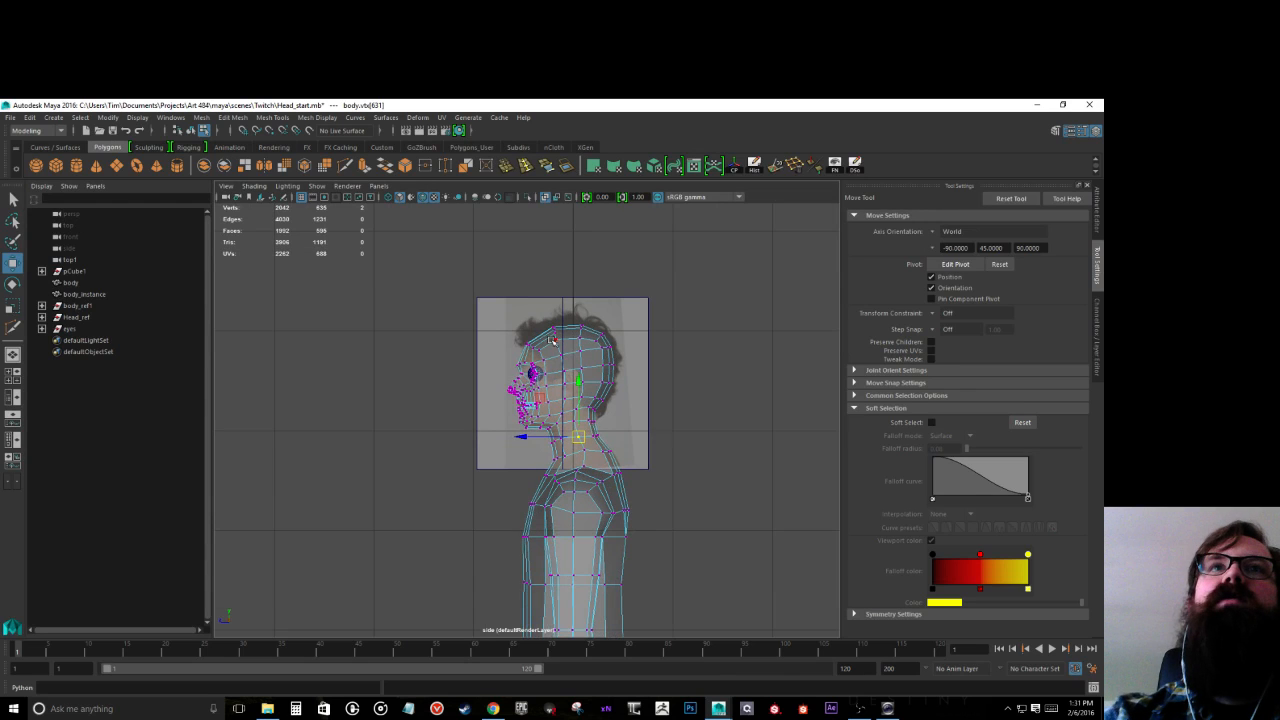
scroll(548, 338, "up", 3)
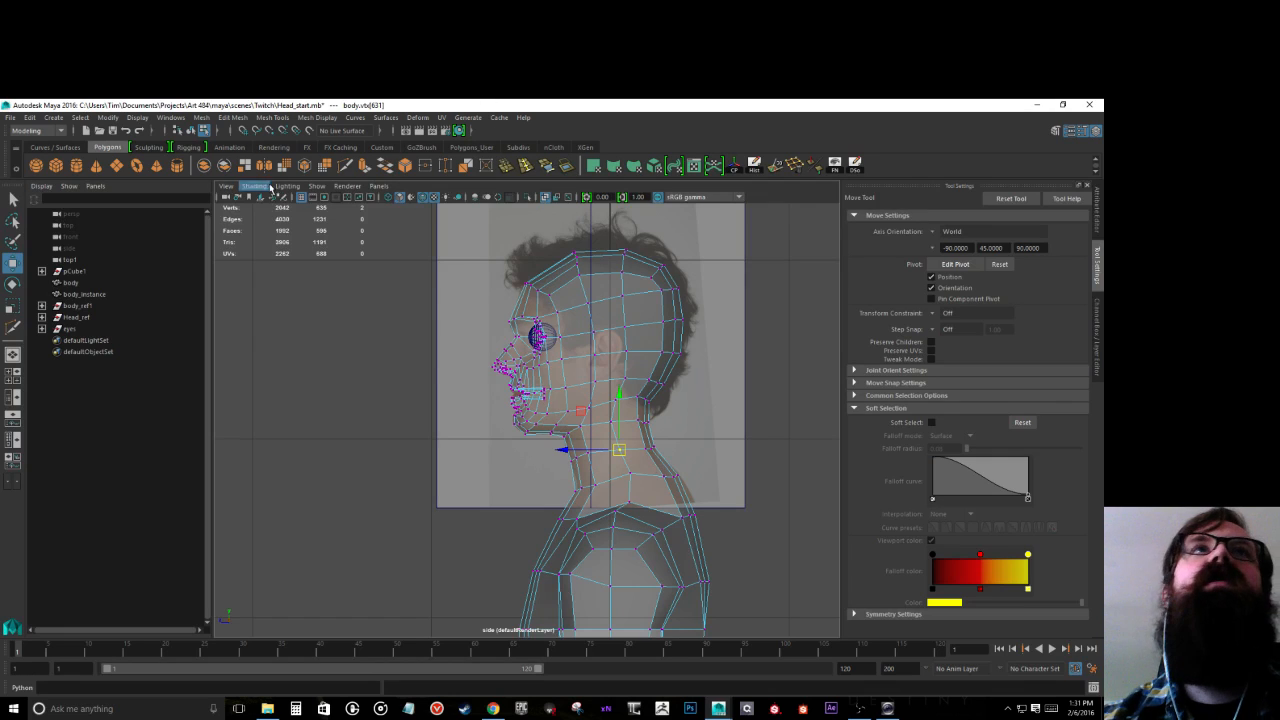
left_click(364, 166)
left_click(564, 273, "ctrl")
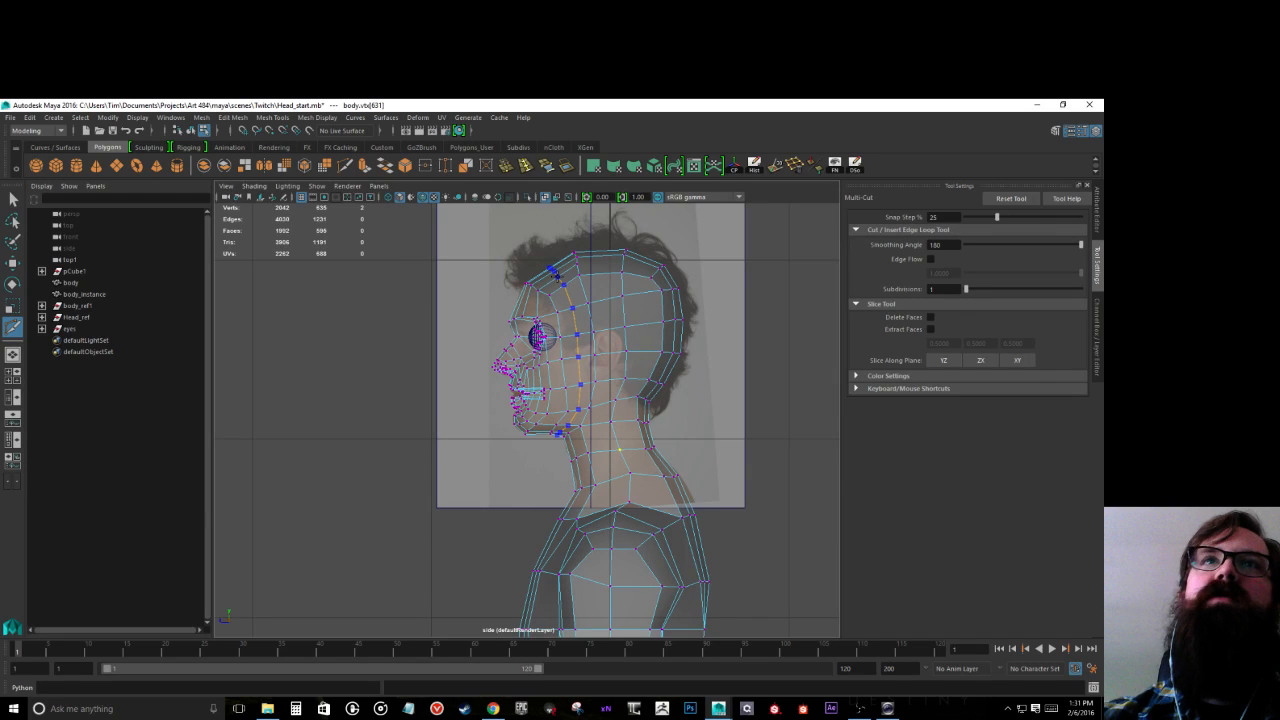
left_click(563, 283, "ctrl")
key("ctrl+z")
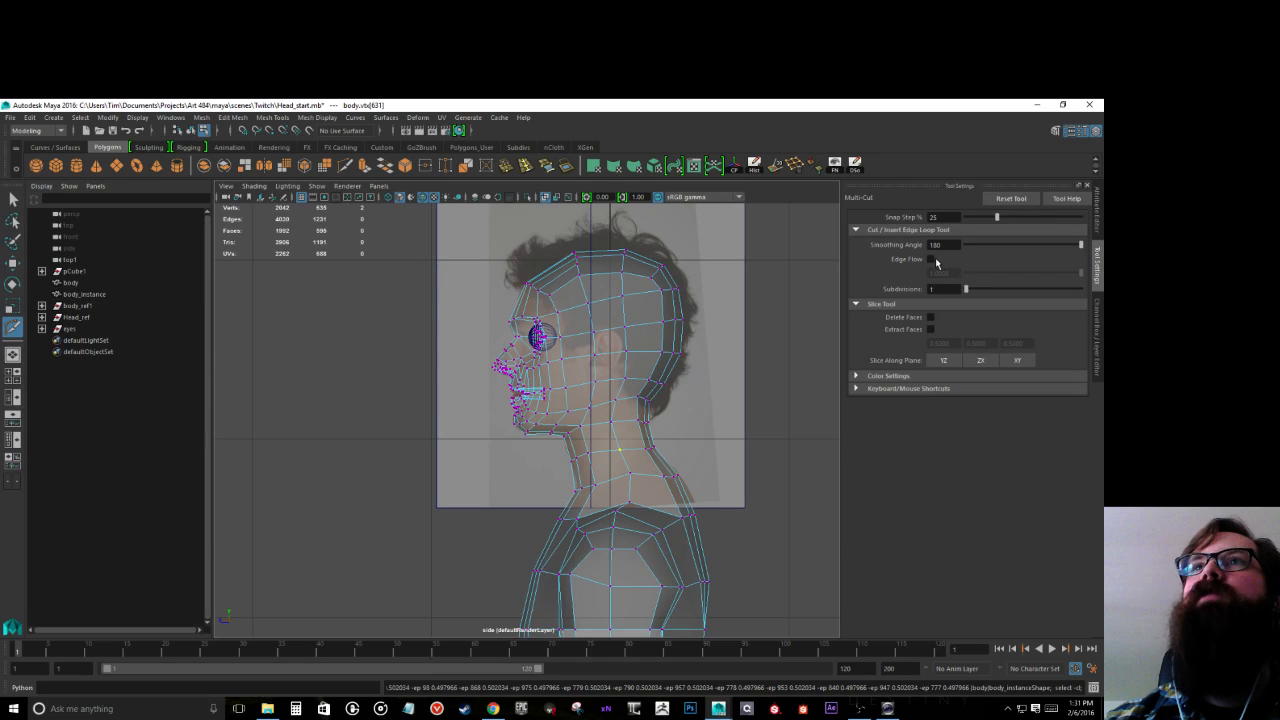
left_click(931, 260)
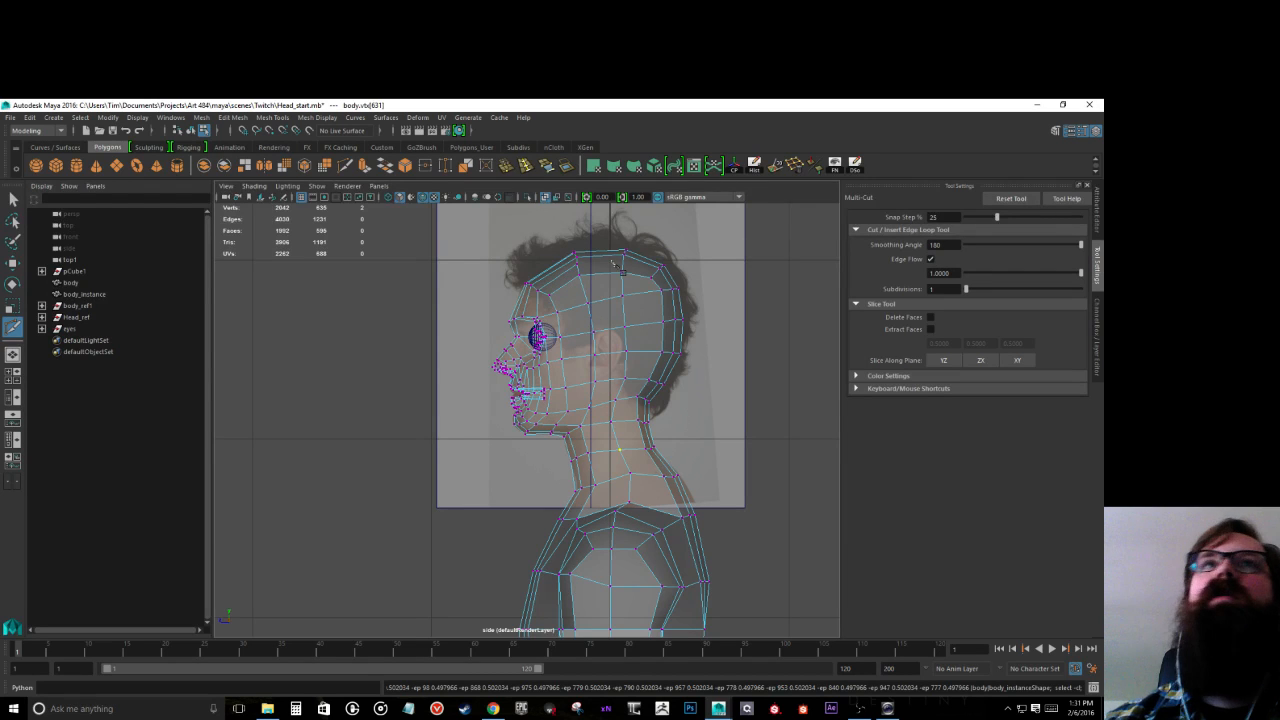
left_click(567, 287, "ctrl")
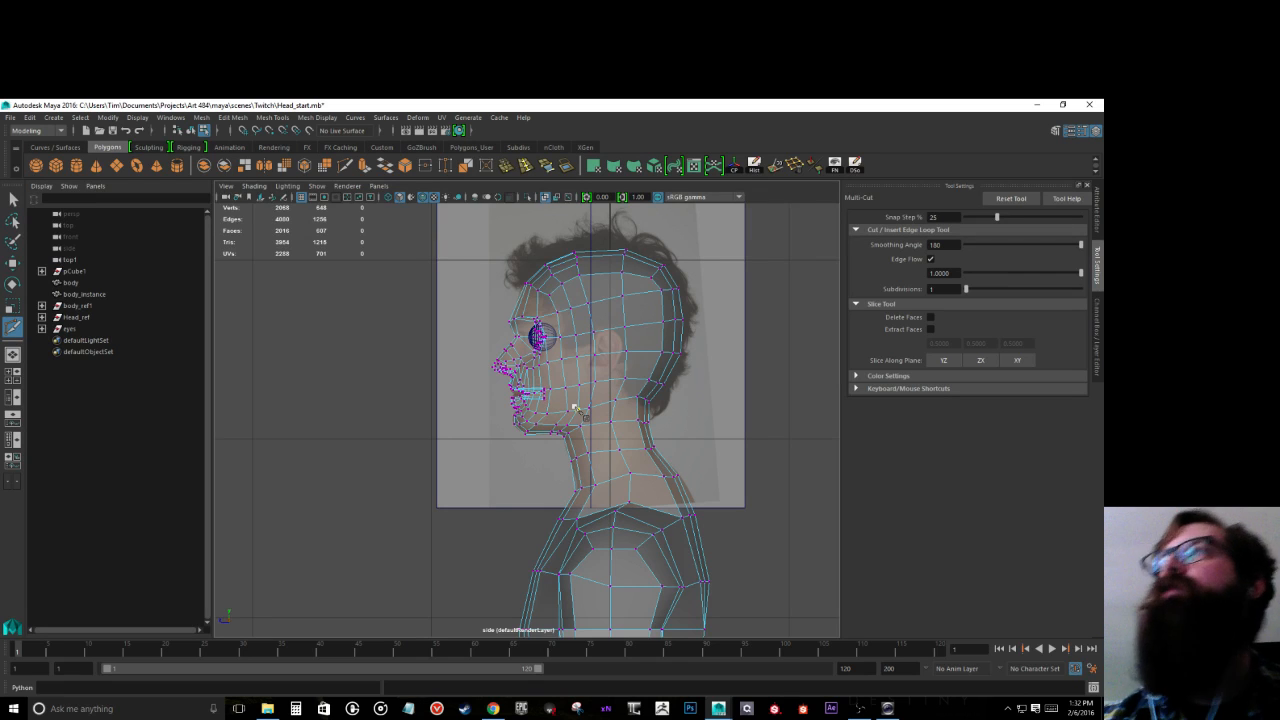
Step: Return to the Move tool and reposition the vertices along the jawline and lower cheek around the new edge loop
scroll(566, 422, "up", 5)
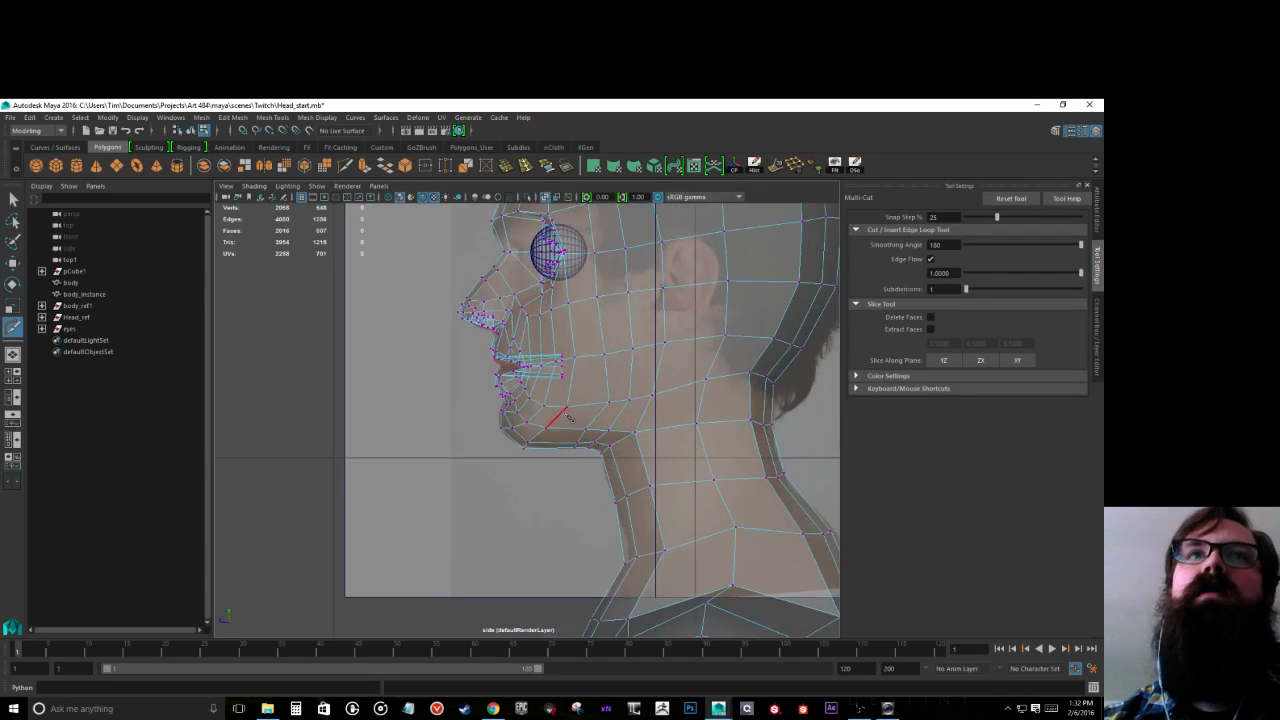
right_click_drag(591, 388, 548, 386)
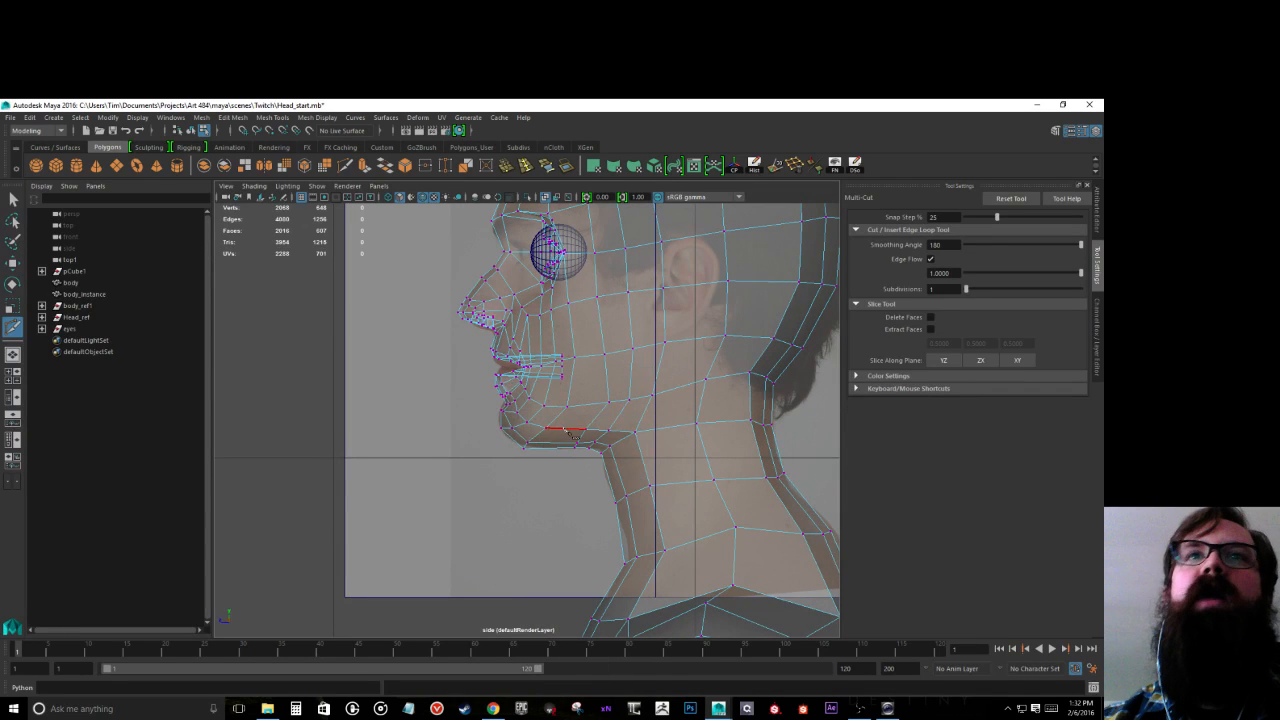
key("w")
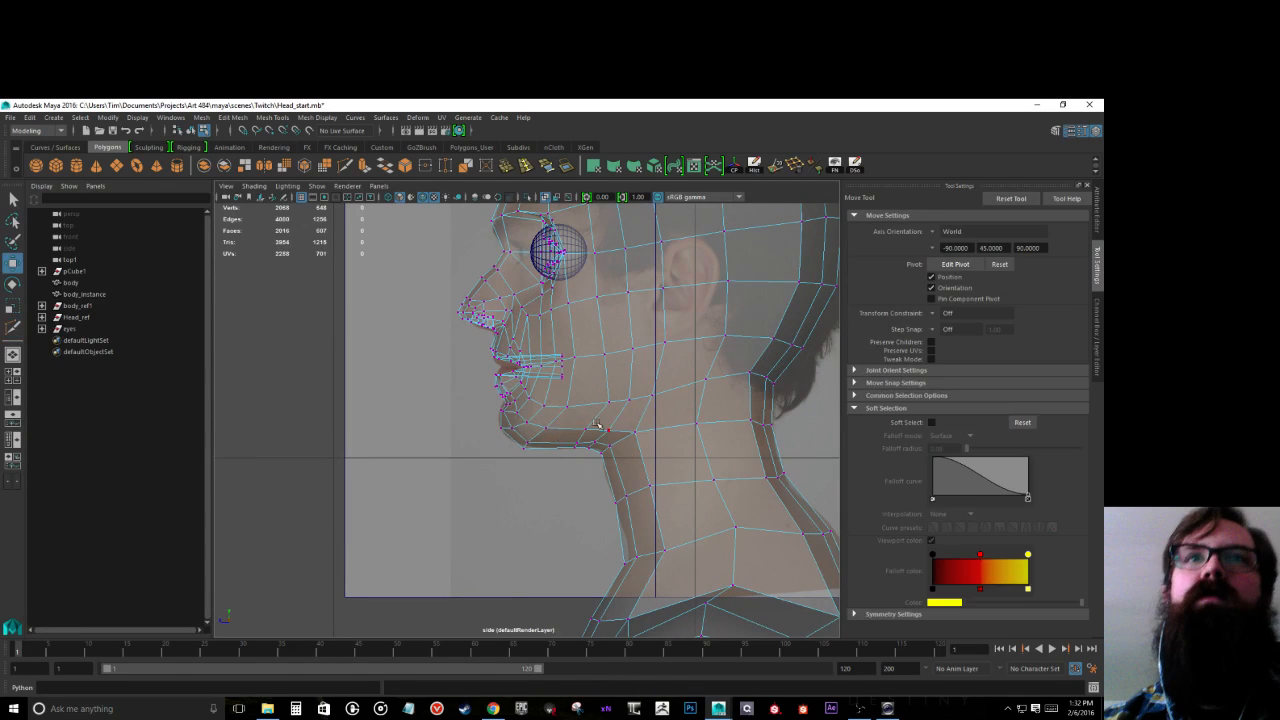
left_click_drag(573, 446, 569, 442)
left_click(577, 430)
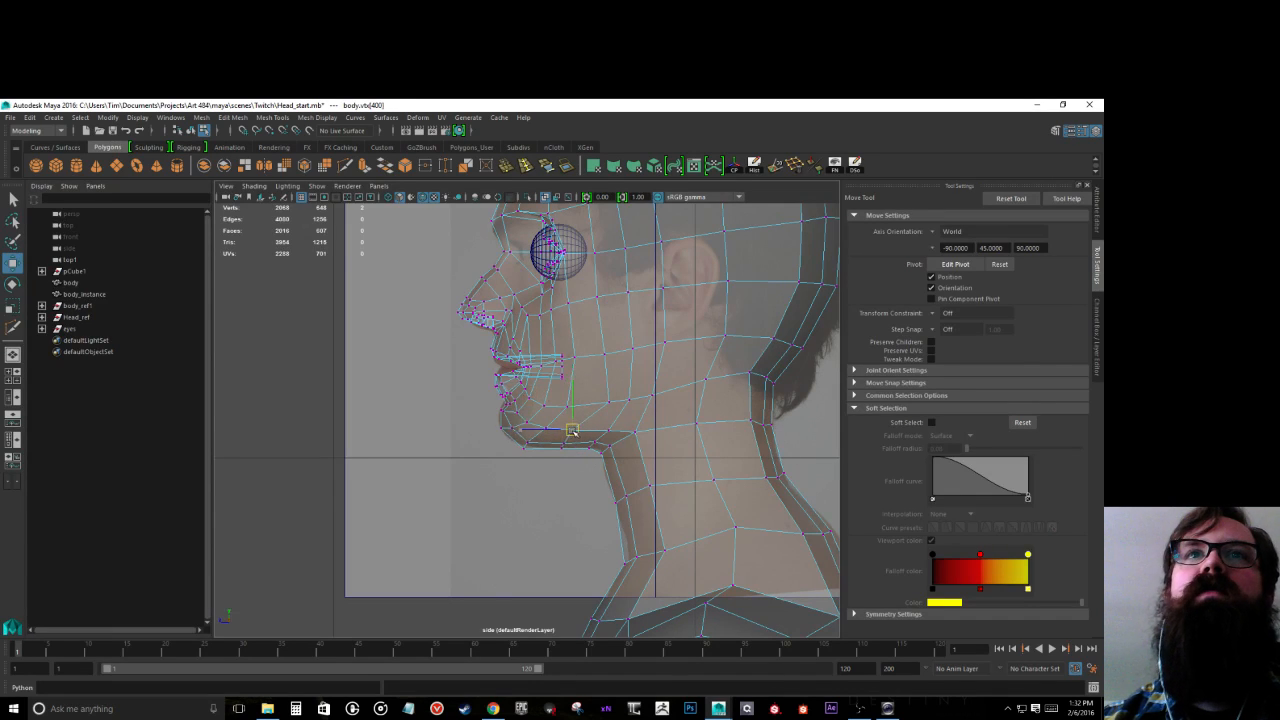
left_click(600, 402)
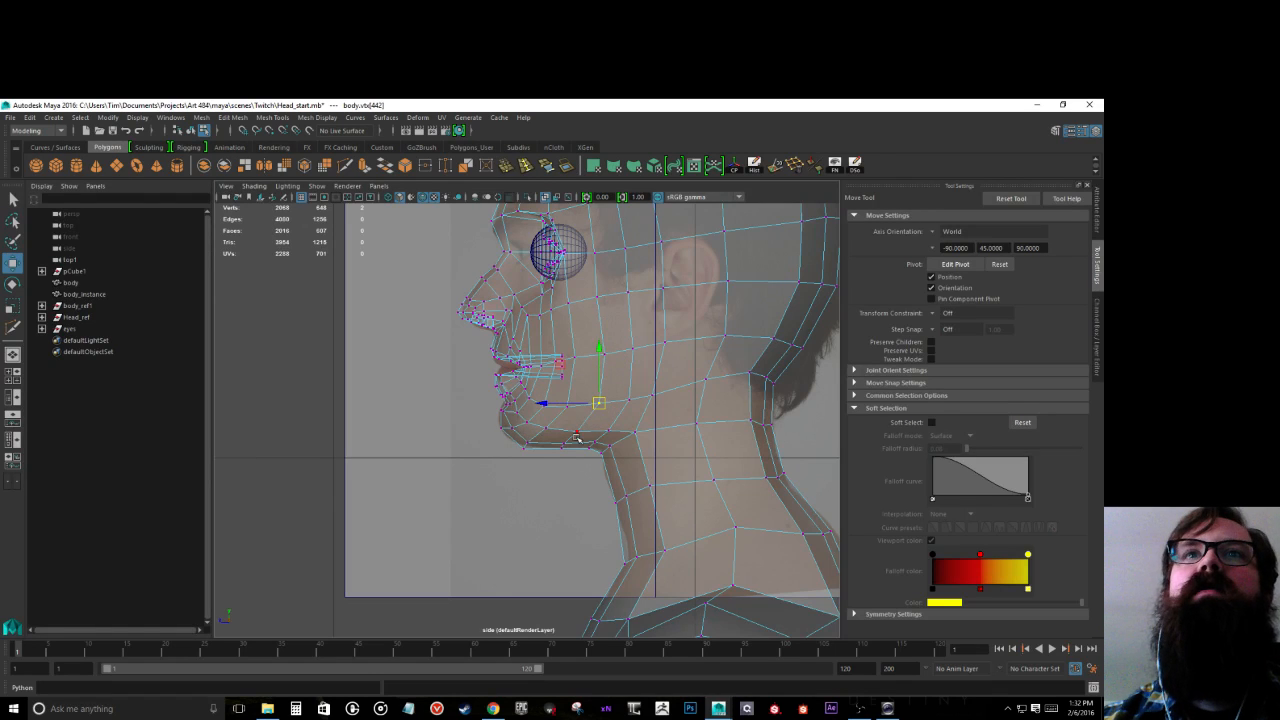
Step: Nudge the vertices along the underside and front of the chin in the side view to follow the photo's profile
left_click(605, 450)
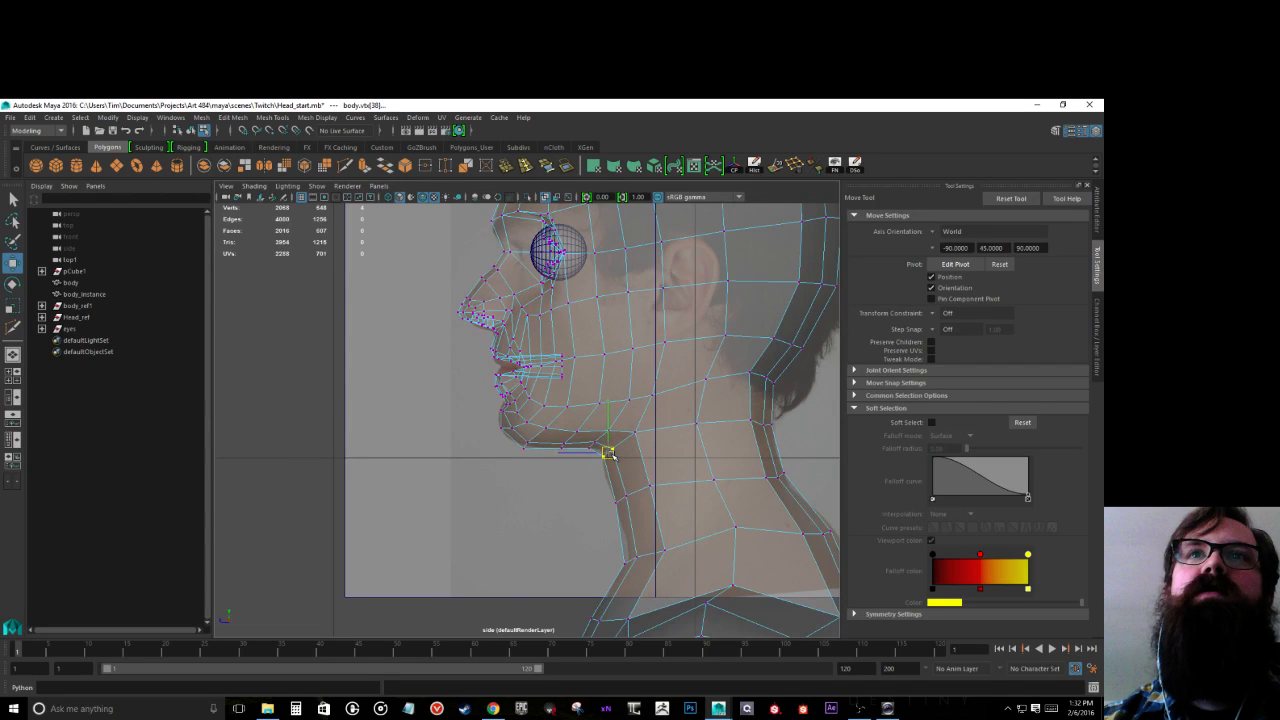
scroll(525, 462, "up", 4)
left_click(520, 477)
left_click_drag(519, 477, 516, 468)
left_click(527, 462)
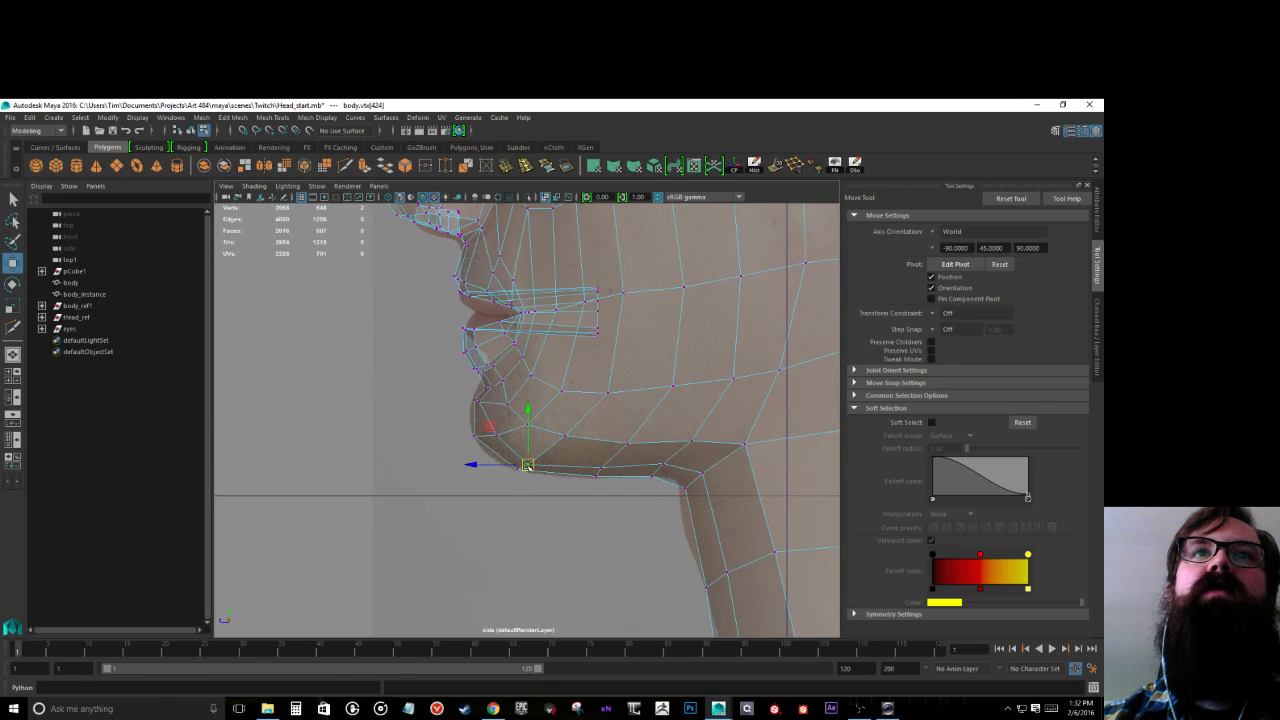
left_click(489, 435)
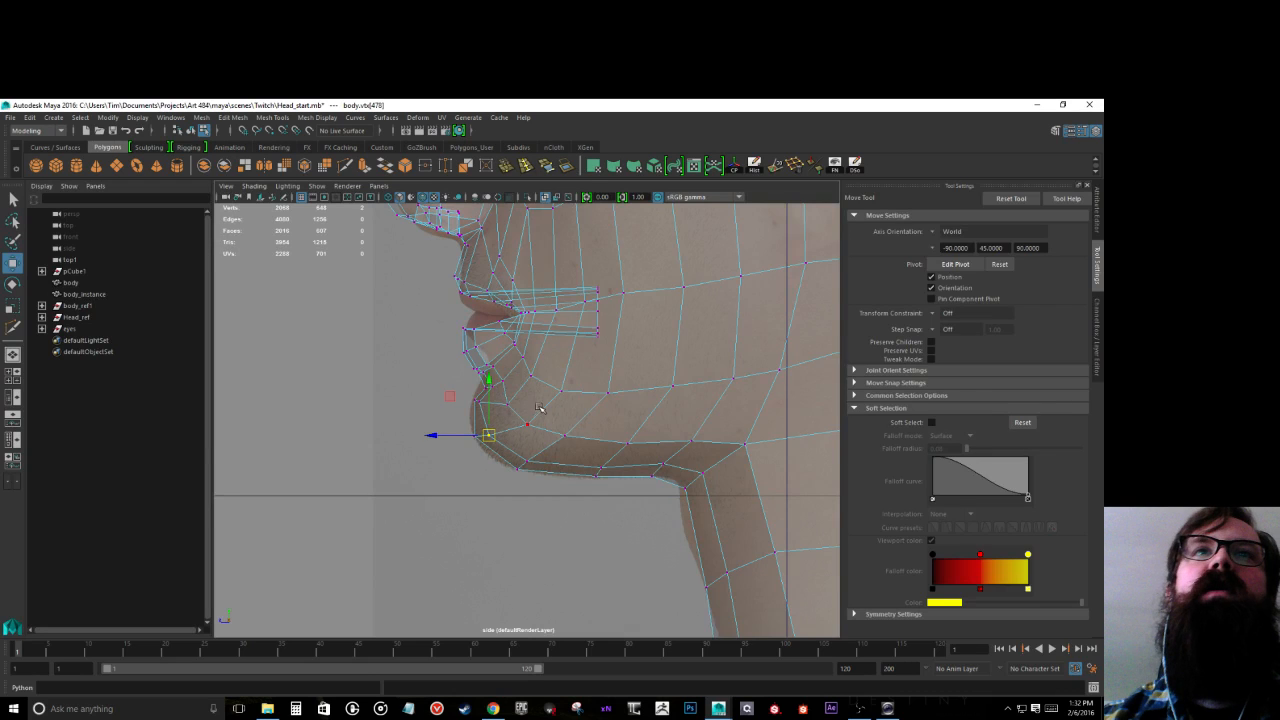
Step: Reposition the vertices on the side of the chin between the lower lip and the jawline
left_click(515, 426)
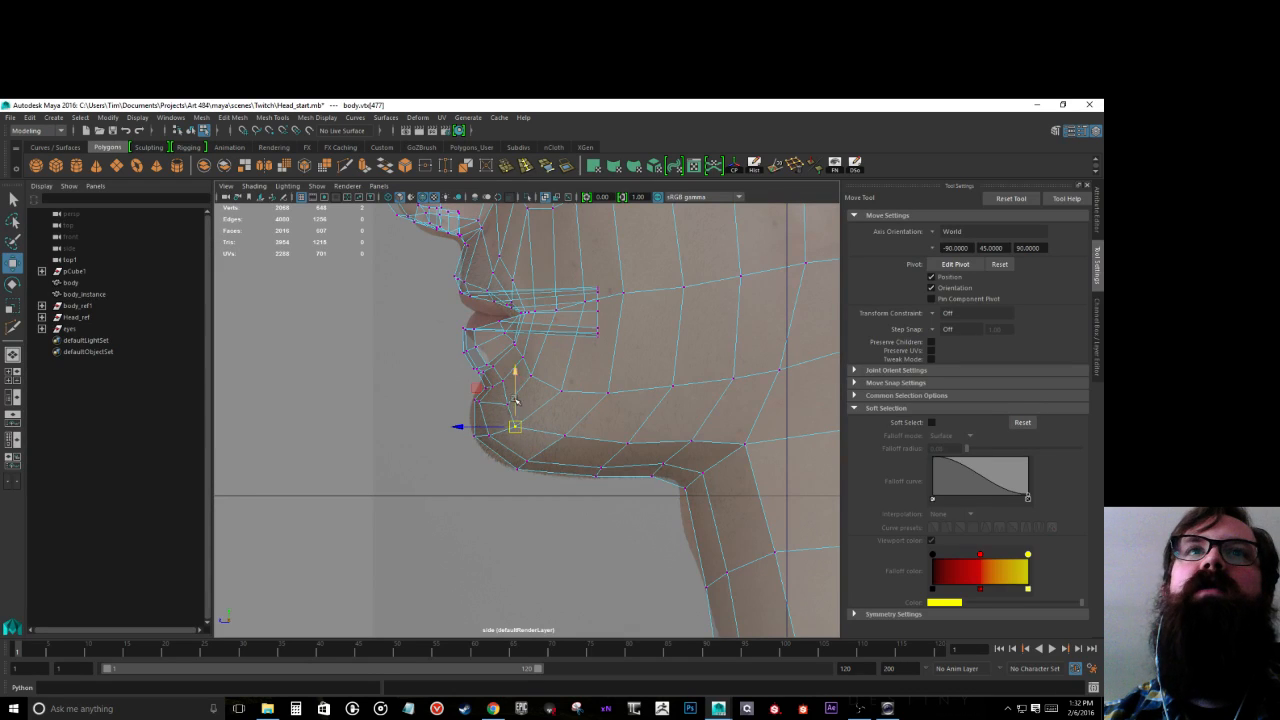
left_click(507, 405)
left_click_drag(508, 407, 503, 405)
left_click(561, 428)
left_click_drag(564, 434, 516, 441)
Step: Switch to the front view, return to object mode and select the body mesh
key("space")
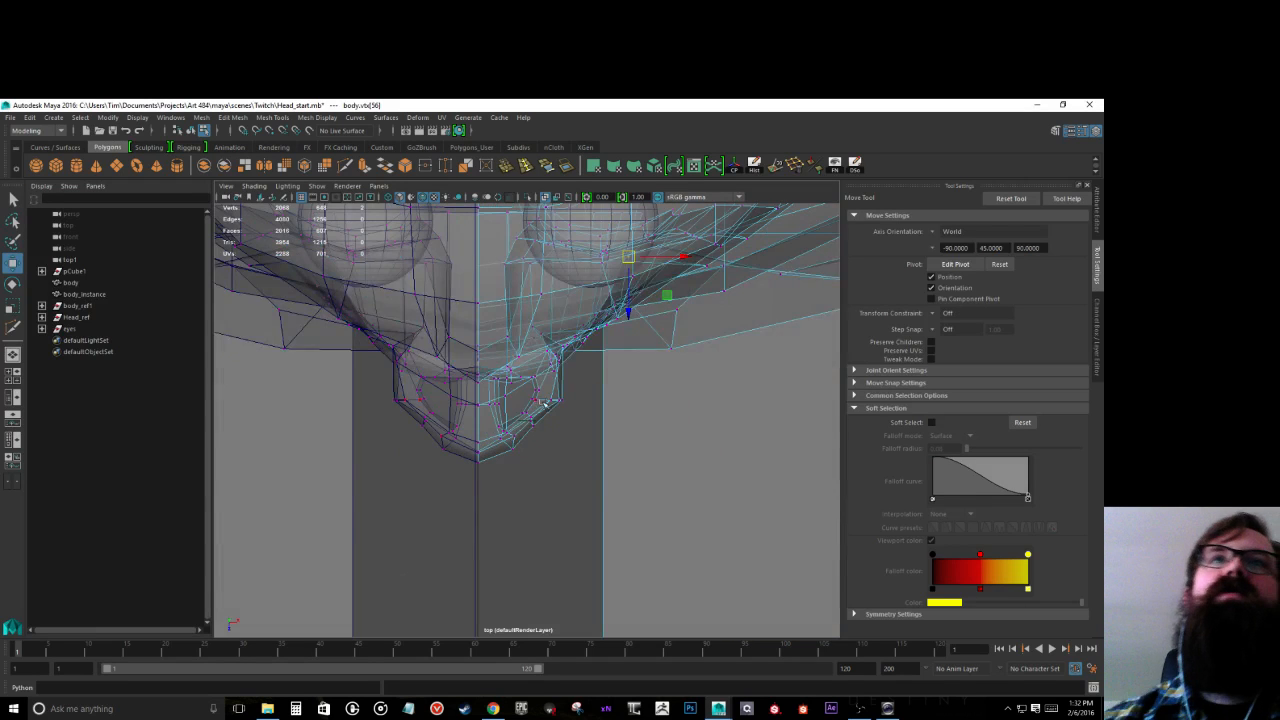
key("a")
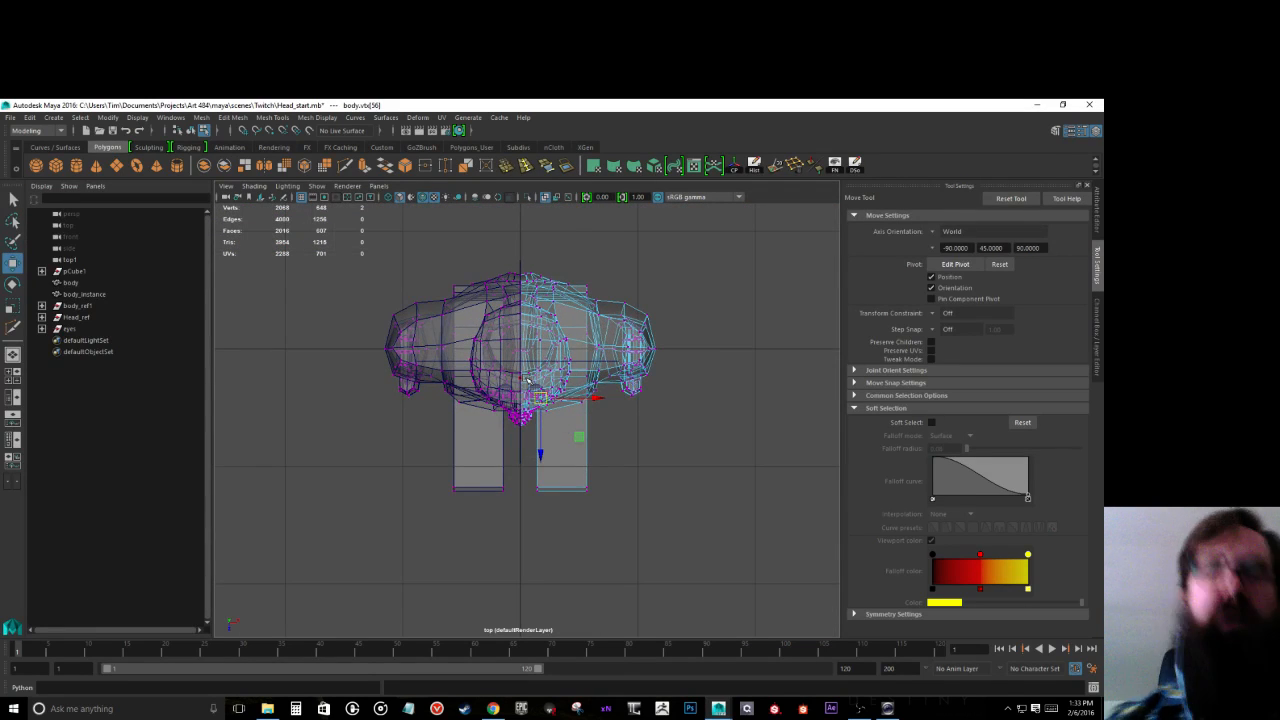
key("space")
left_click_drag(528, 382, 530, 408)
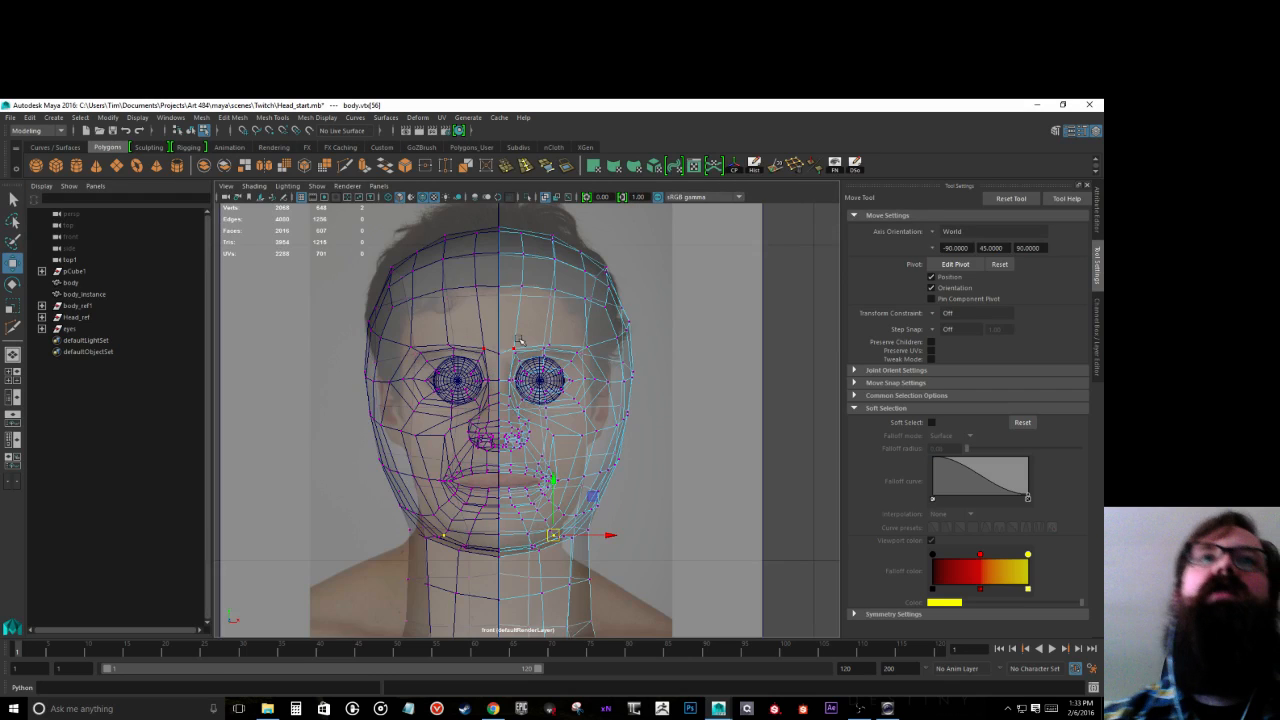
key("a")
scroll(514, 362, "up", 4)
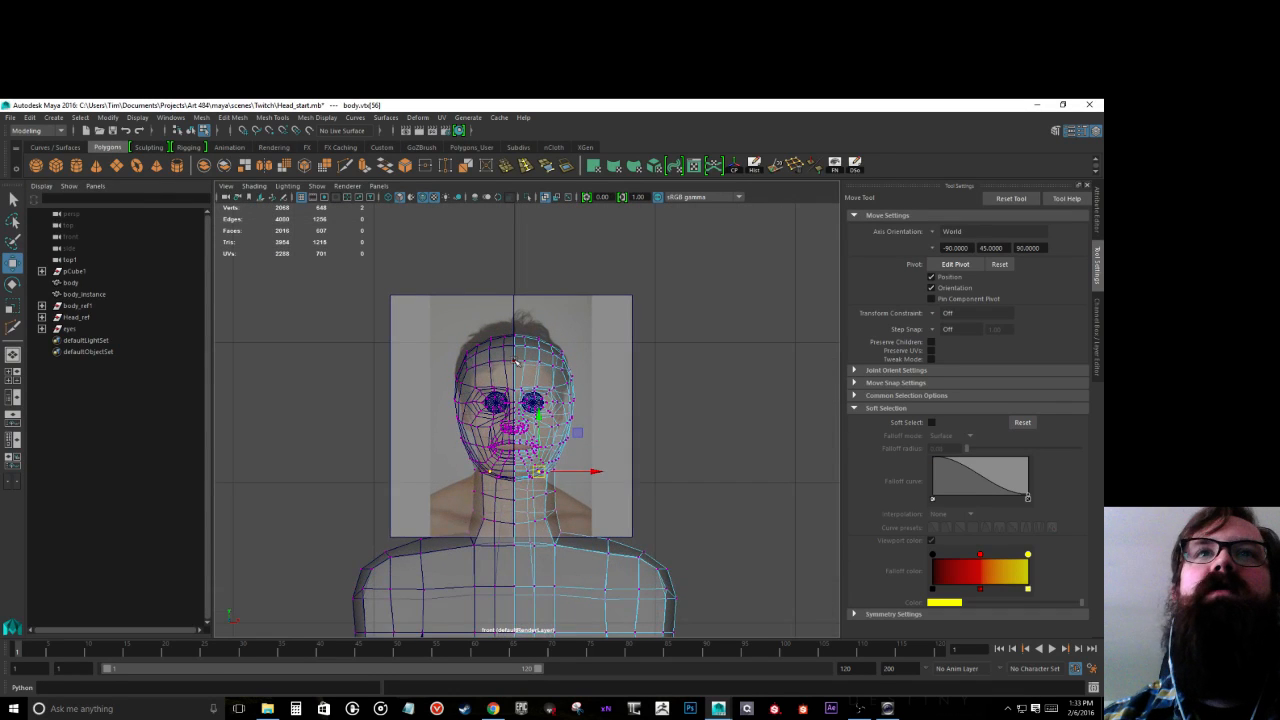
right_click_drag(533, 370, 569, 343)
left_click(560, 383)
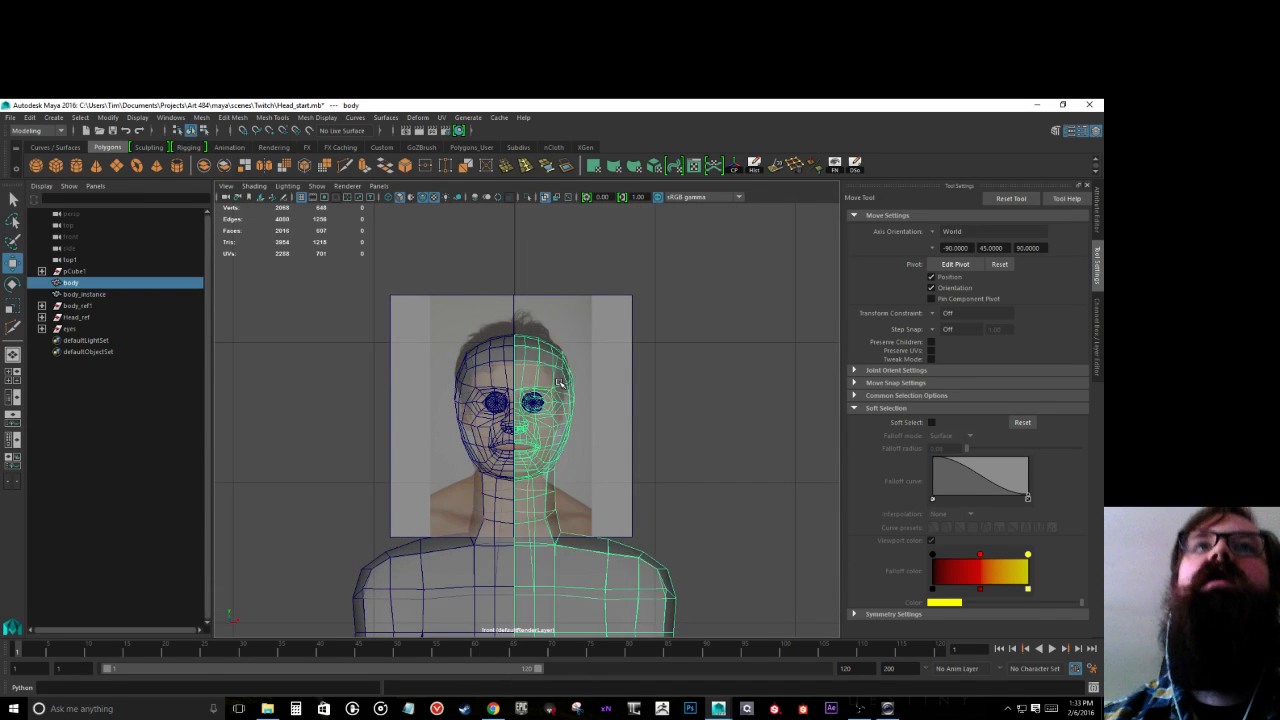
key("f")
scroll(568, 385, "up", 5)
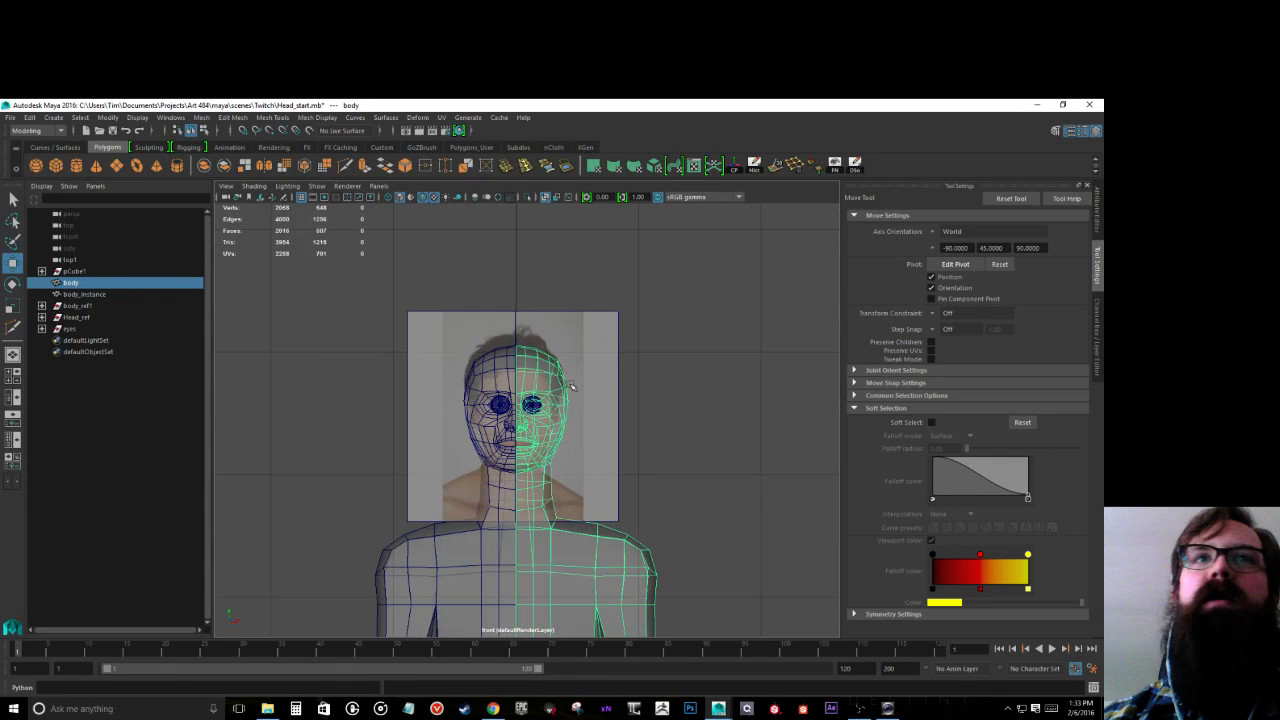
scroll(570, 385, "up", 3)
key("f")
scroll(573, 389, "up", 3)
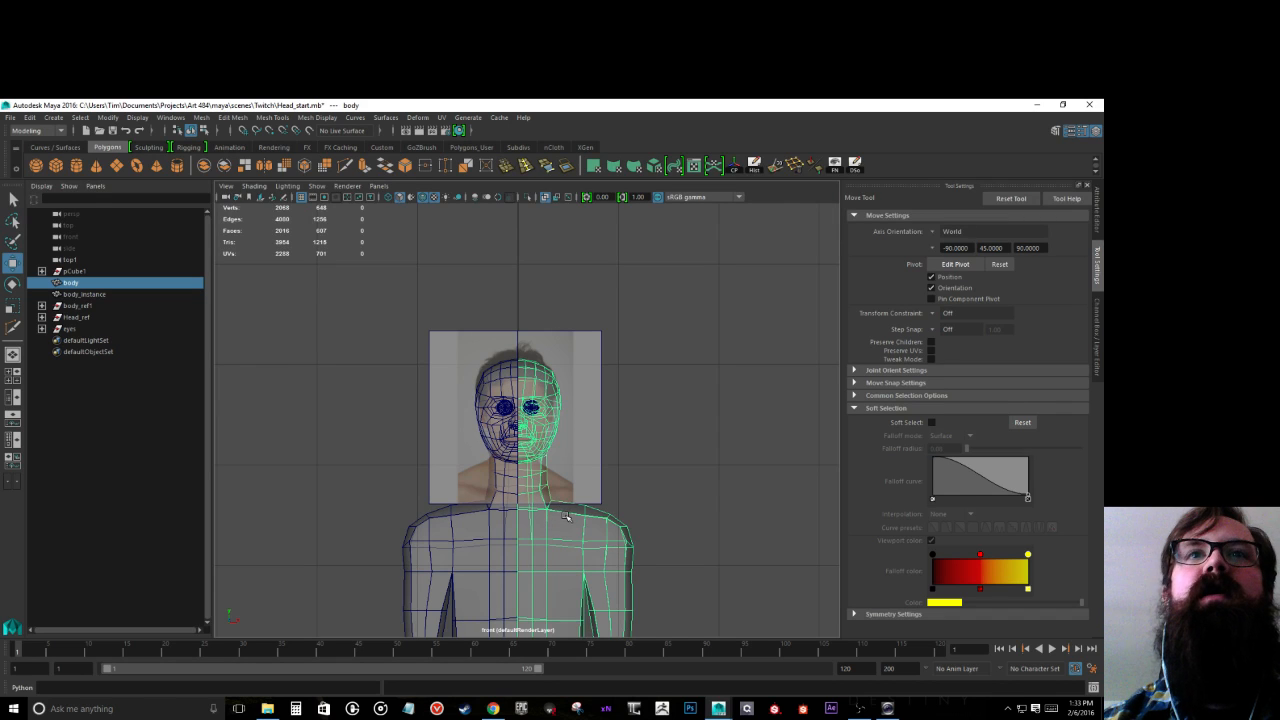
Step: Select the head and neck faces of the half-body mesh and extract them as a separate piece
right_click_drag(566, 516, 565, 425)
left_click_drag(492, 351, 610, 493)
key("space")
scroll(610, 483, "down", 5)
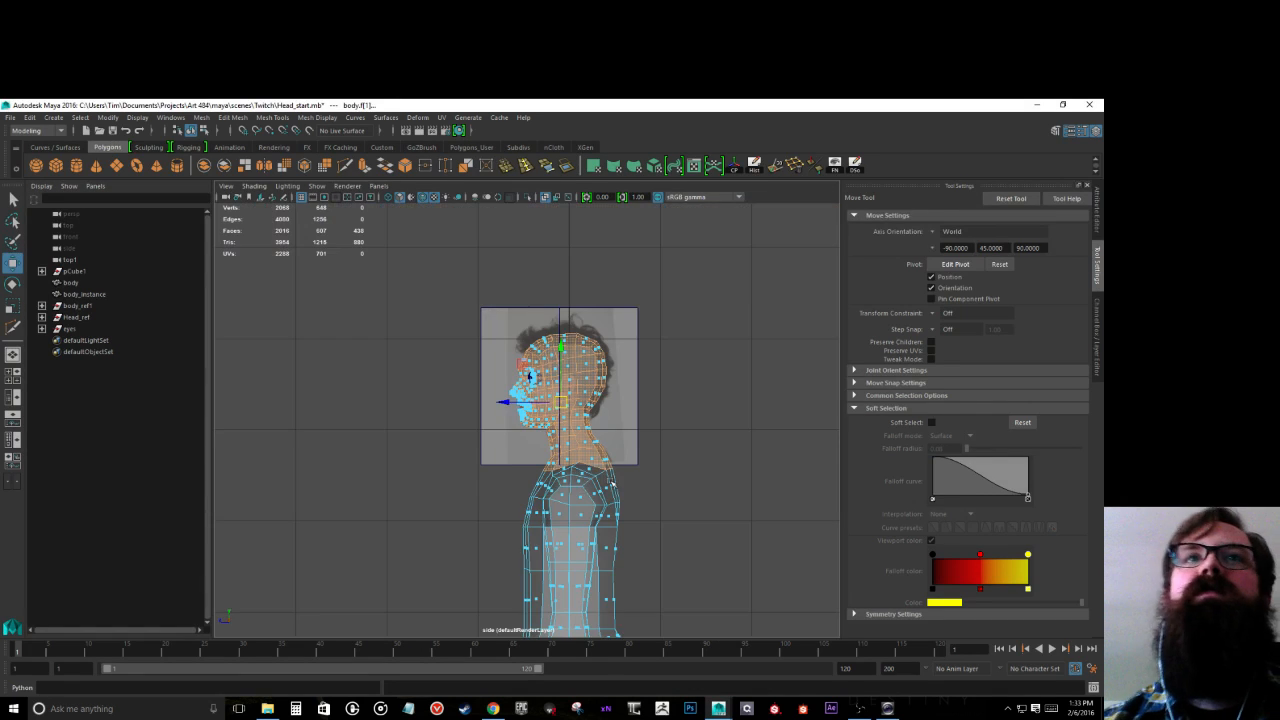
scroll(611, 483, "up", 3)
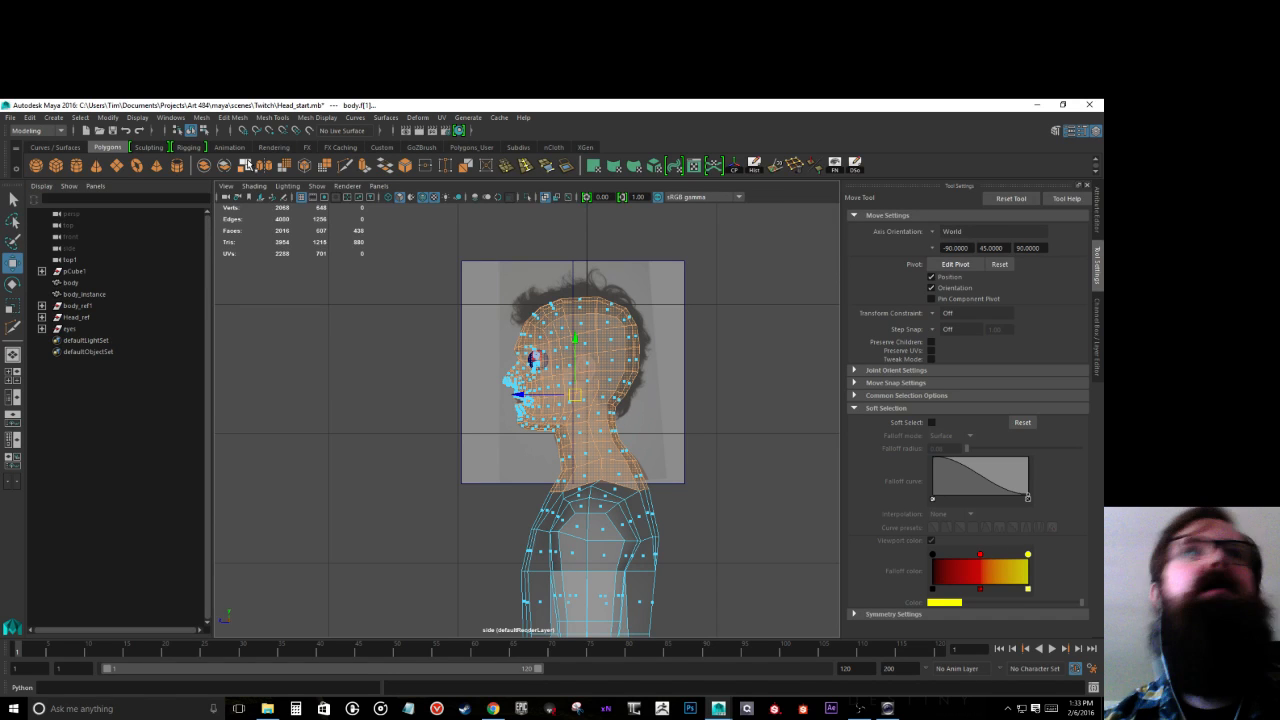
left_click(247, 165)
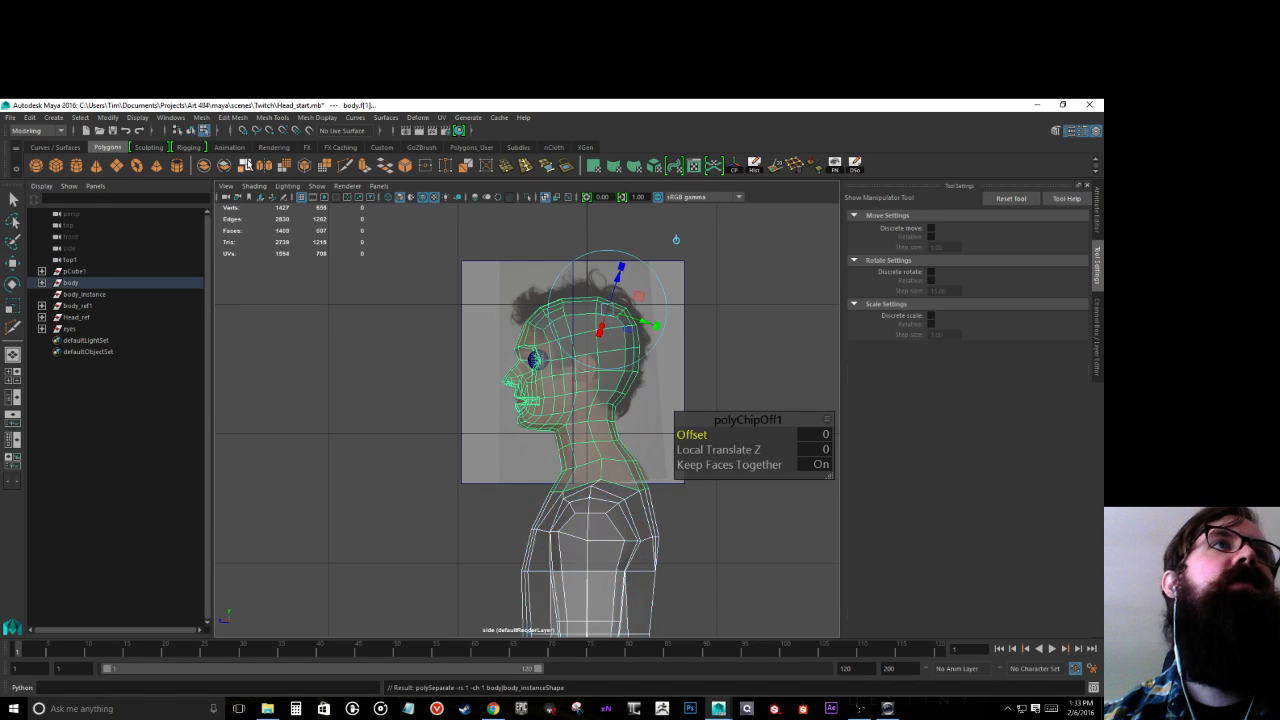
Step: Examine body_instance and the separated surfaces under the body group to identify the head and torso pieces
left_click(79, 295)
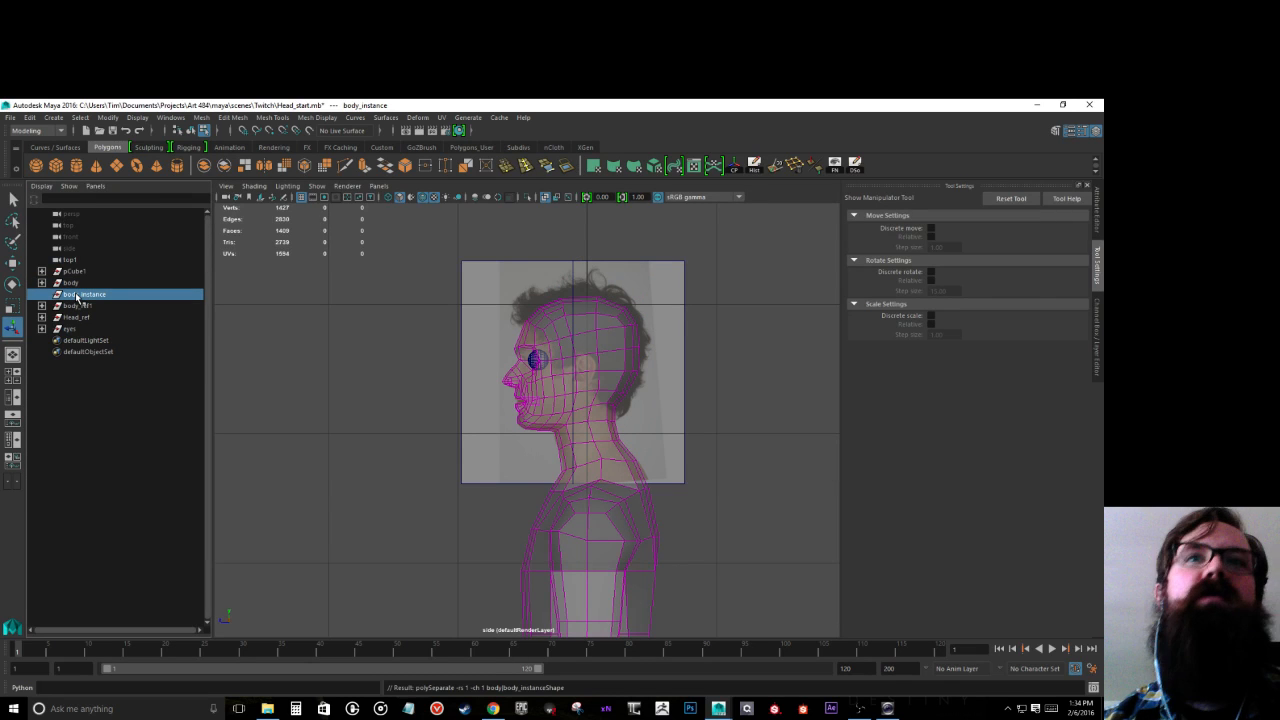
scroll(338, 421, "down", 5)
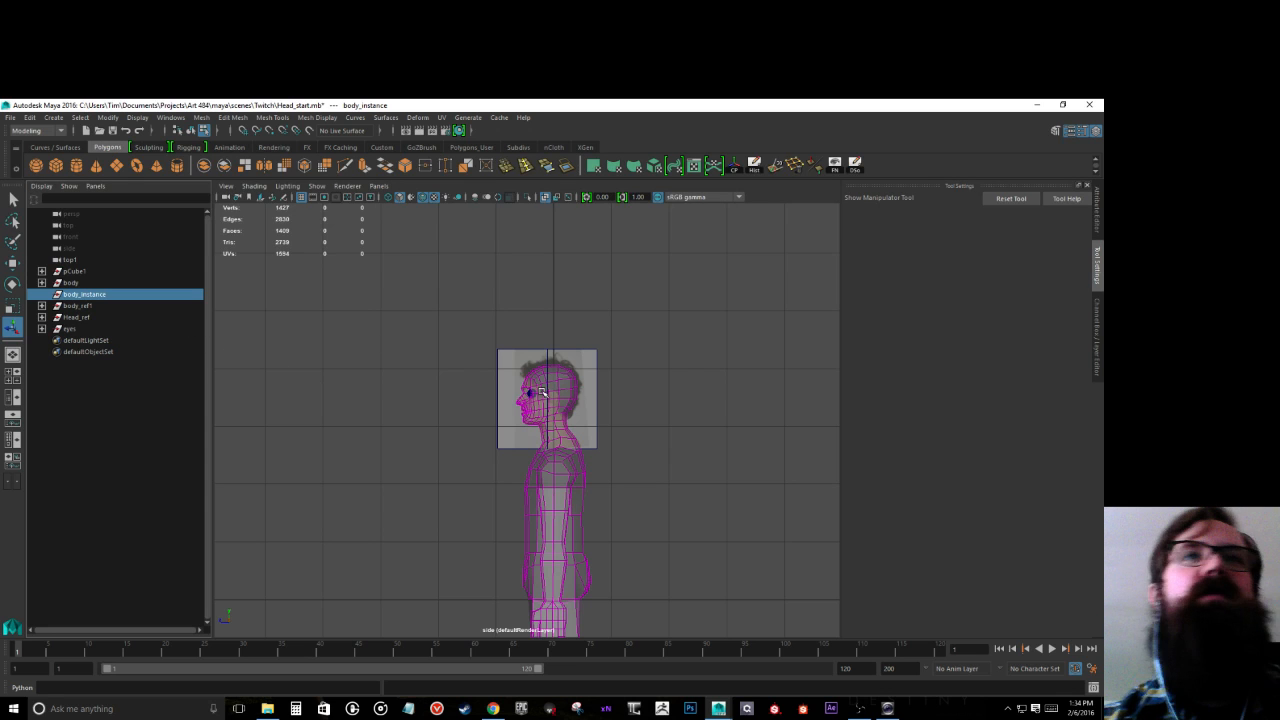
scroll(540, 392, "up", 5)
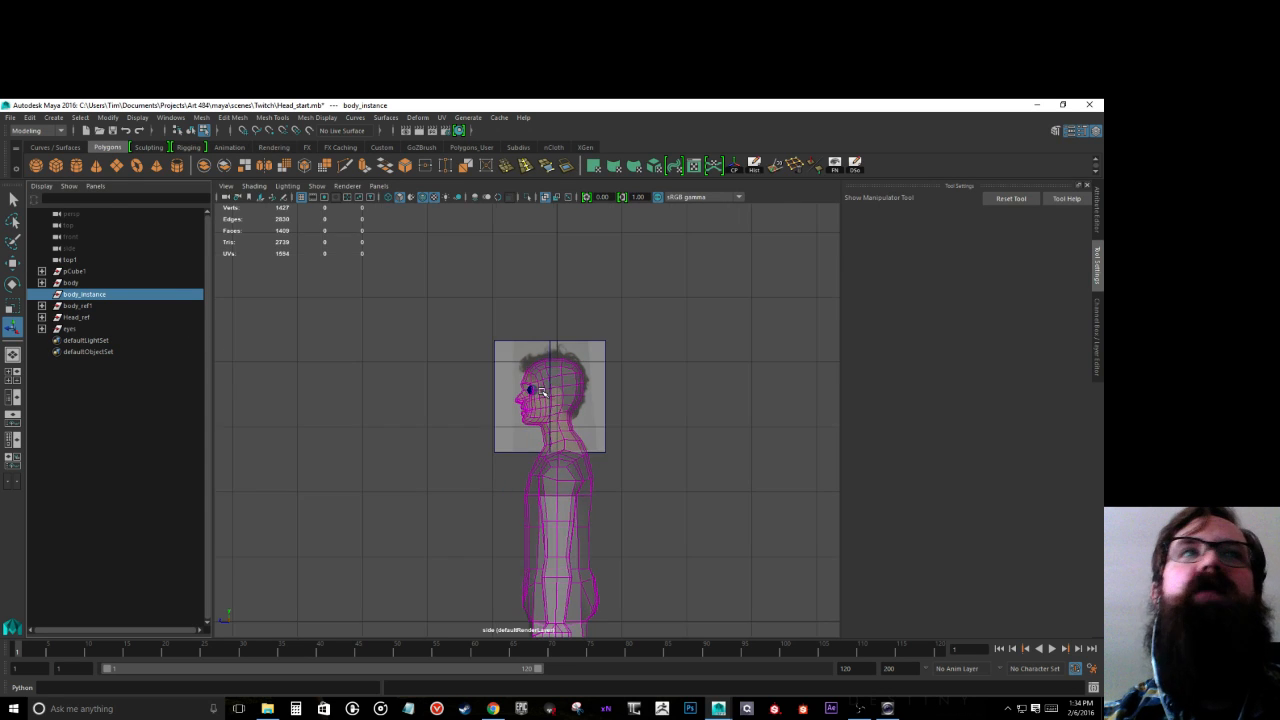
left_click(42, 283)
left_click(92, 295)
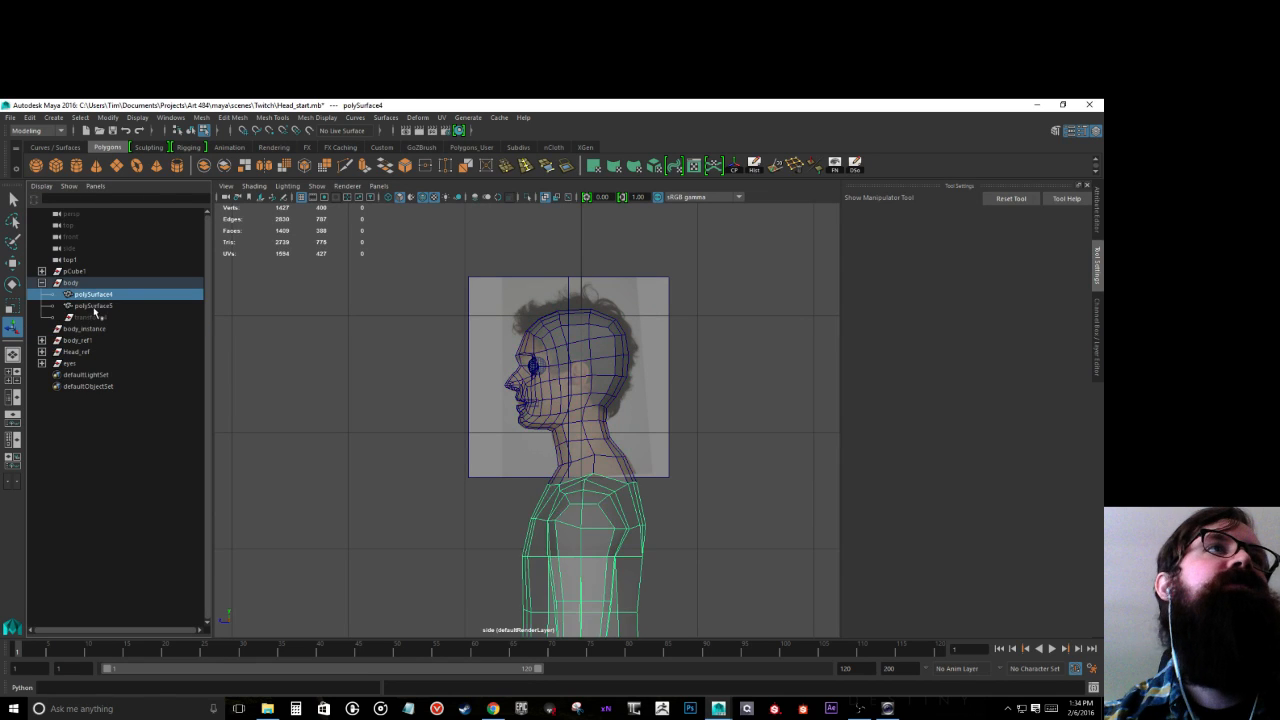
left_click(94, 306)
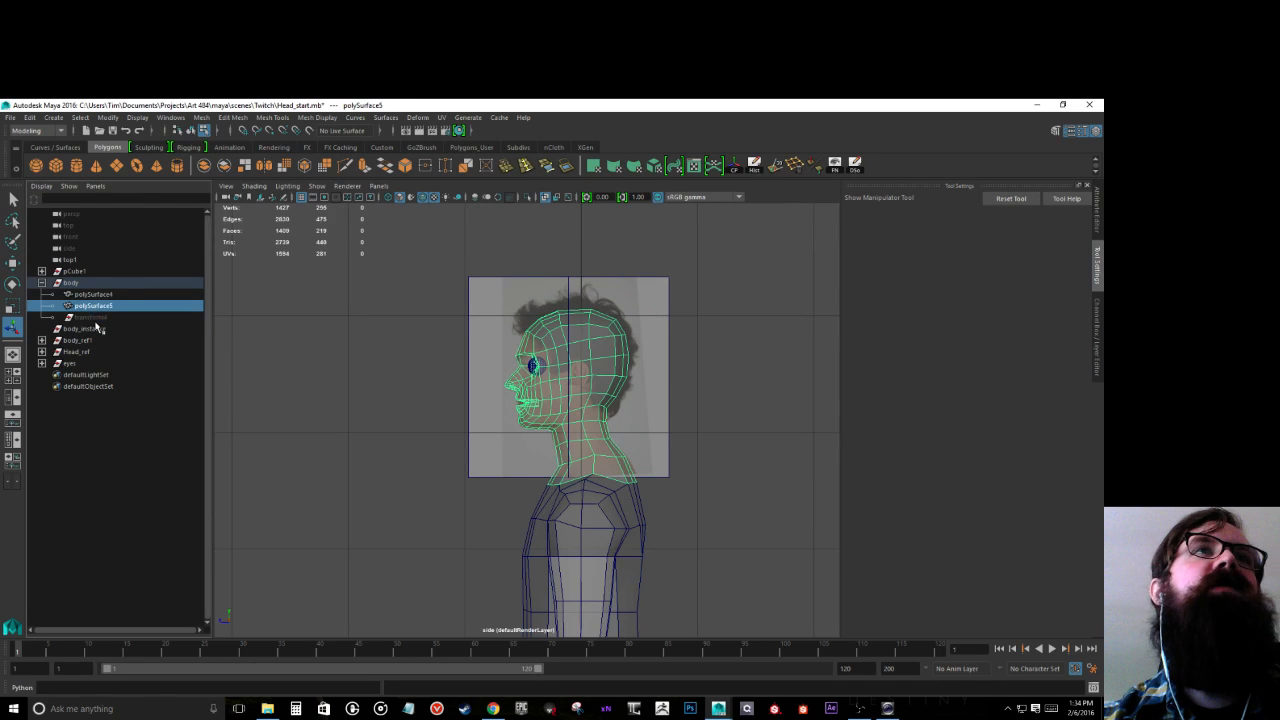
left_click(96, 320)
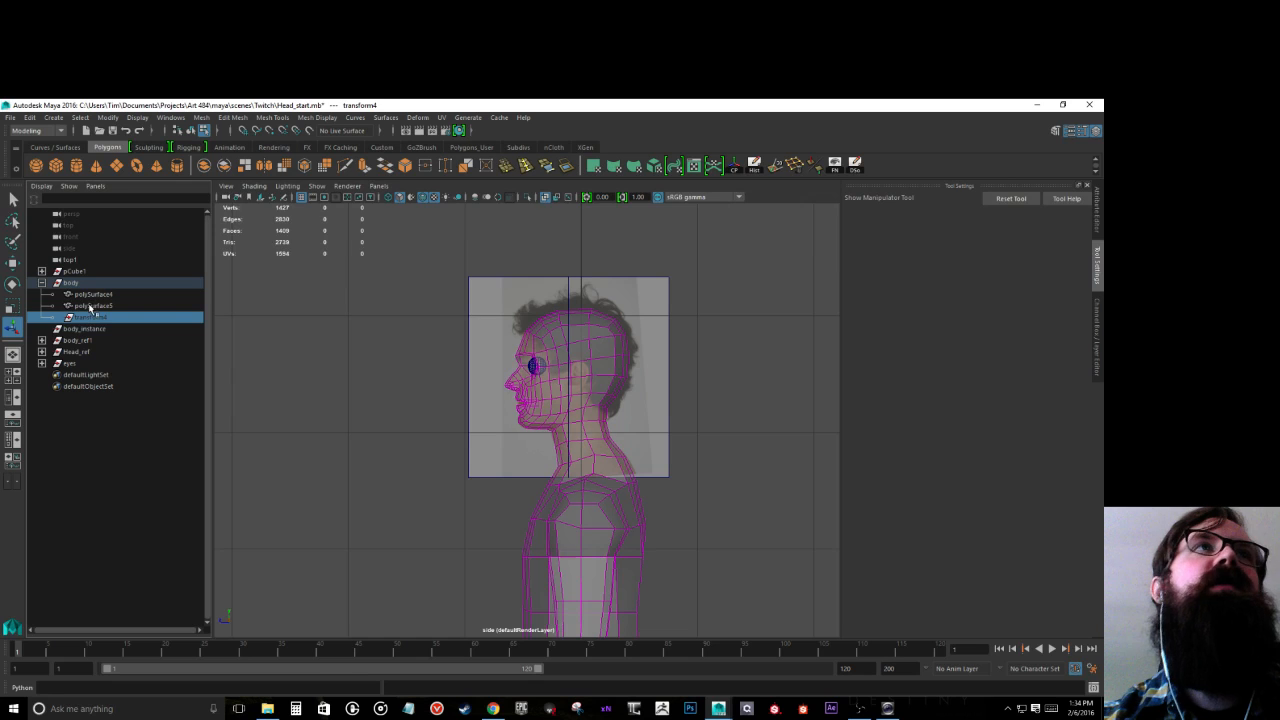
left_click(91, 306)
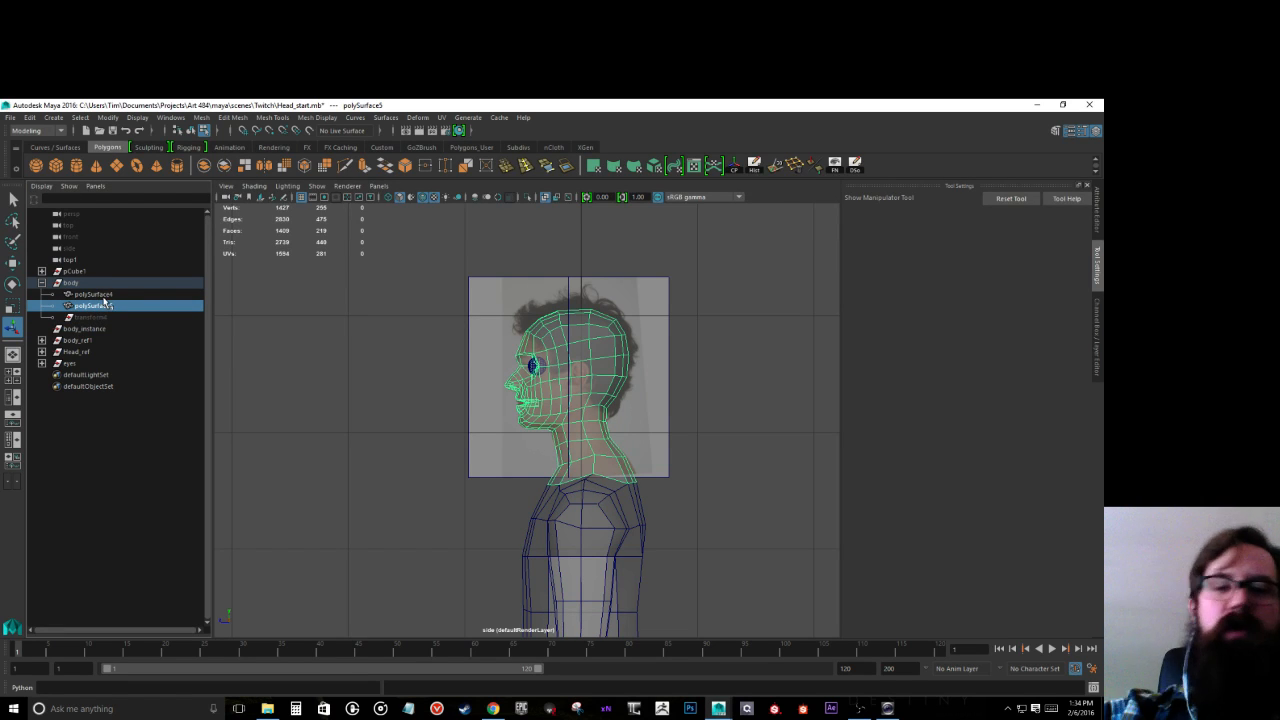
Step: Select the separated head and torso surfaces and delete all construction history in the scene
left_click(104, 295, "ctrl")
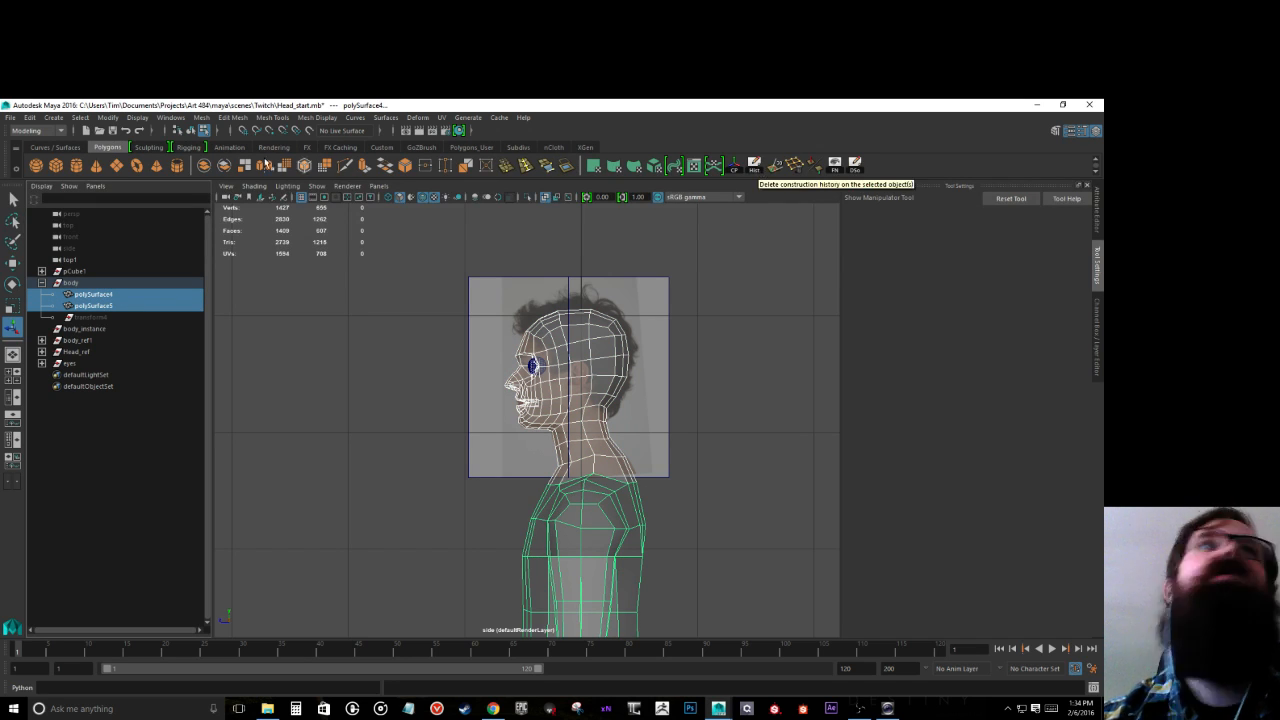
left_click(30, 117)
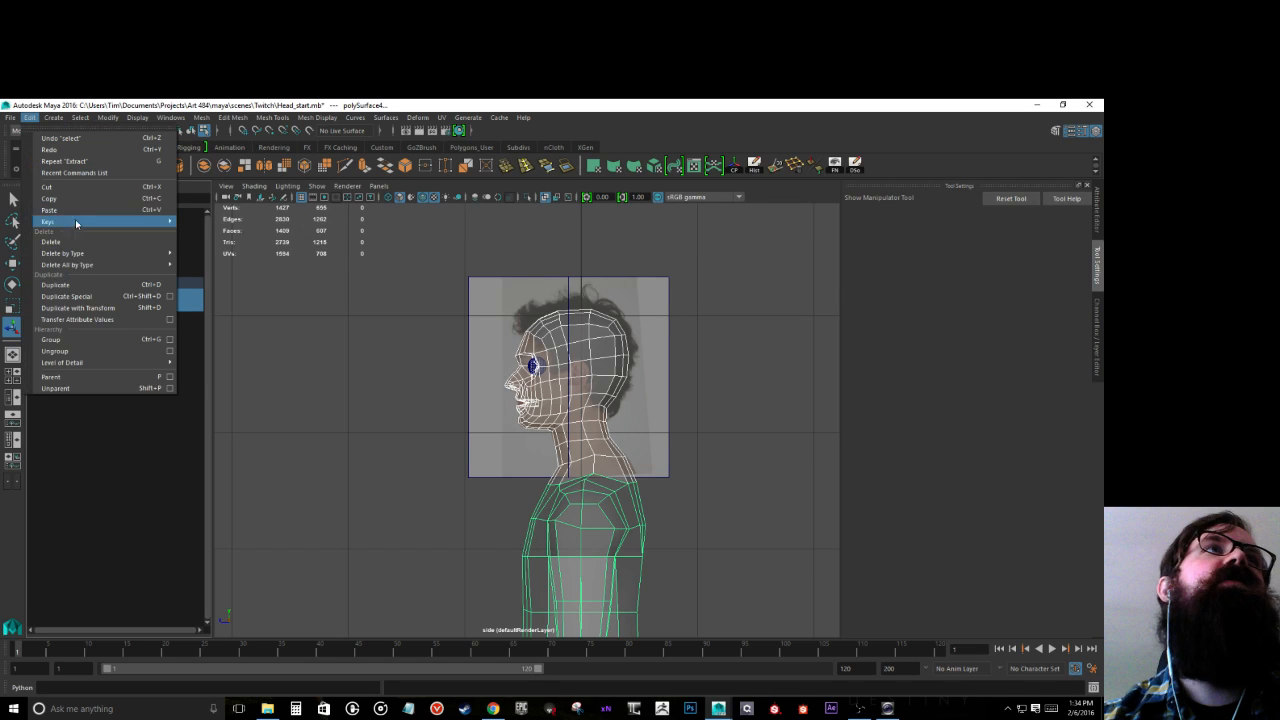
mouse_move(84, 265)
left_click(200, 274)
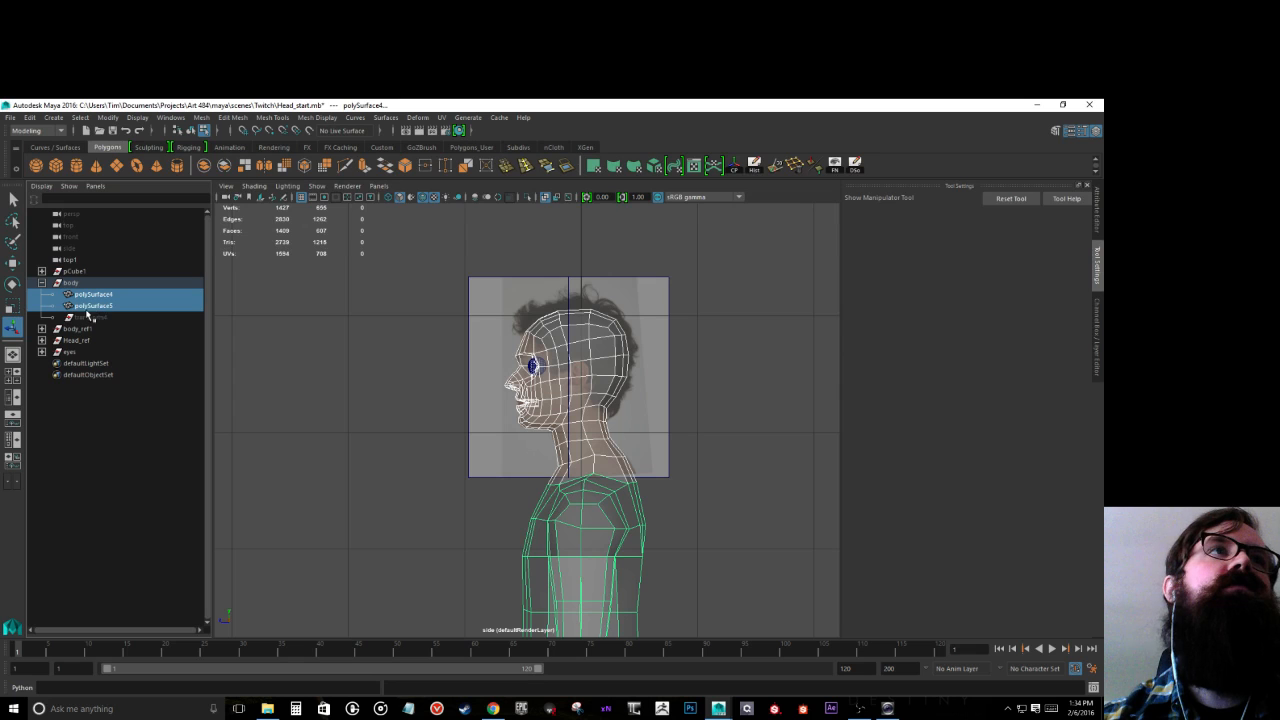
Step: Check the body group and its child nodes in the scene hierarchy after the history deletion
left_click(65, 283)
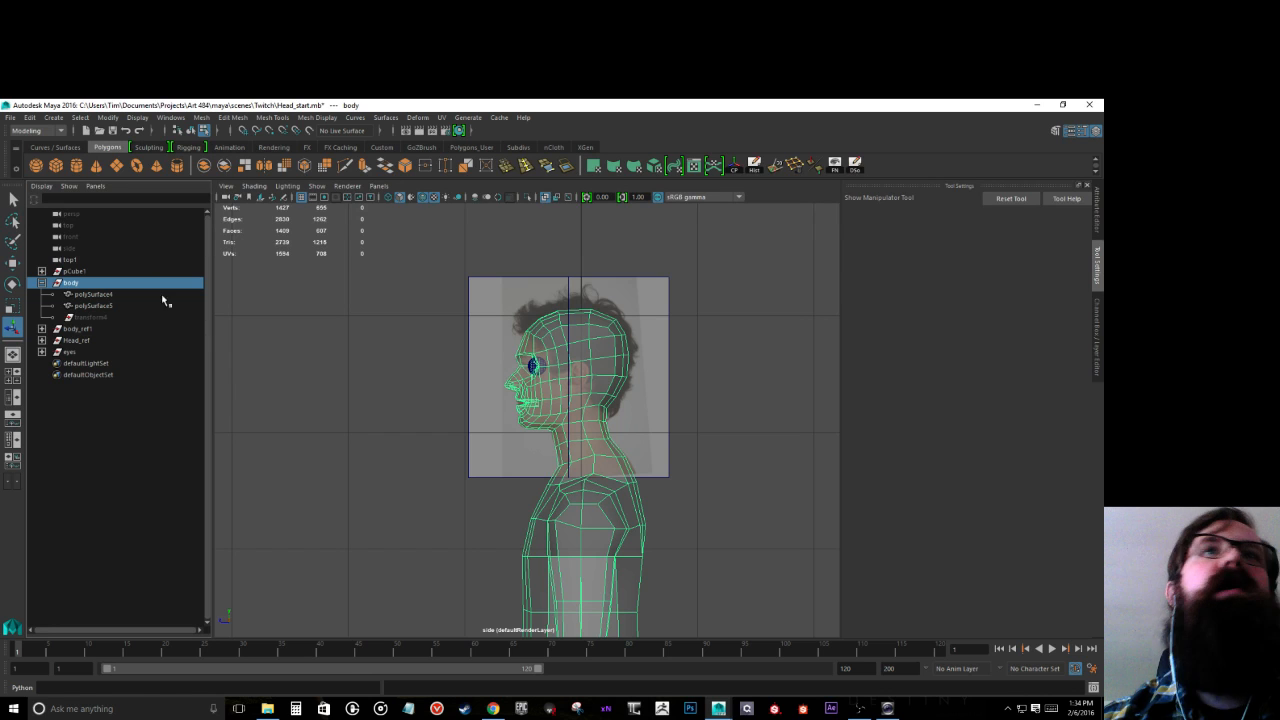
left_click(84, 316)
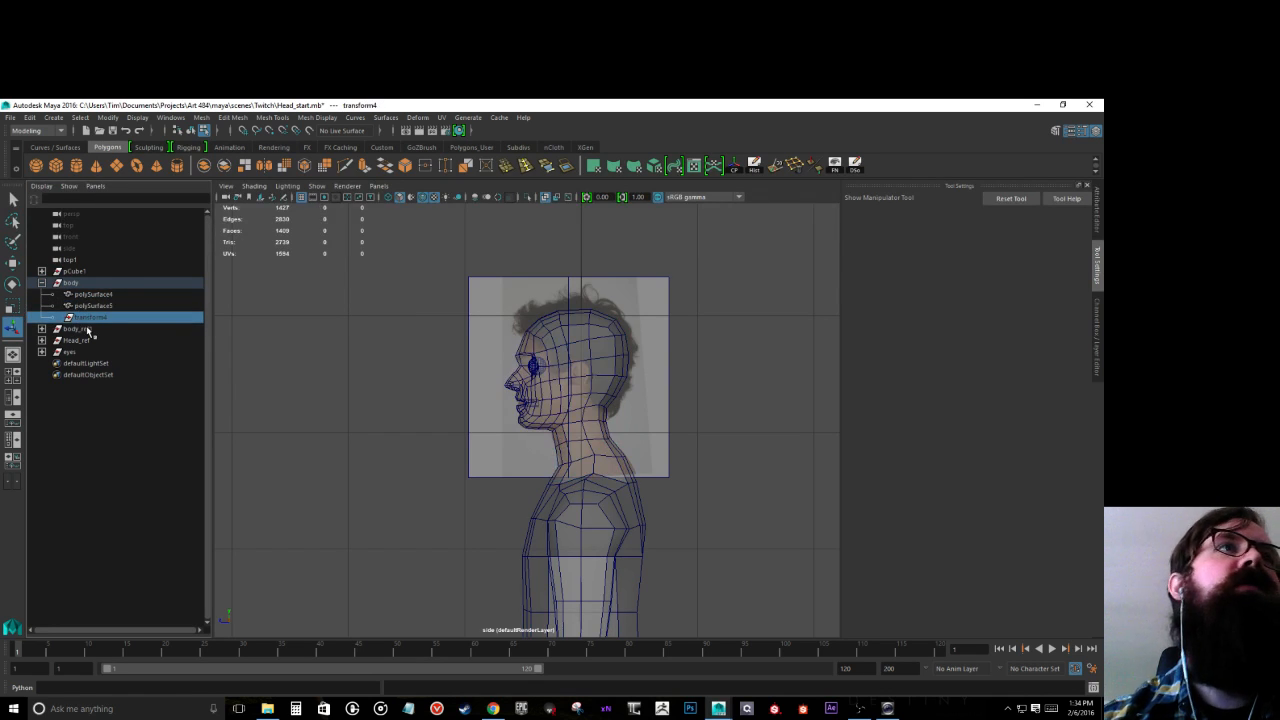
left_click(88, 330)
left_click(88, 321)
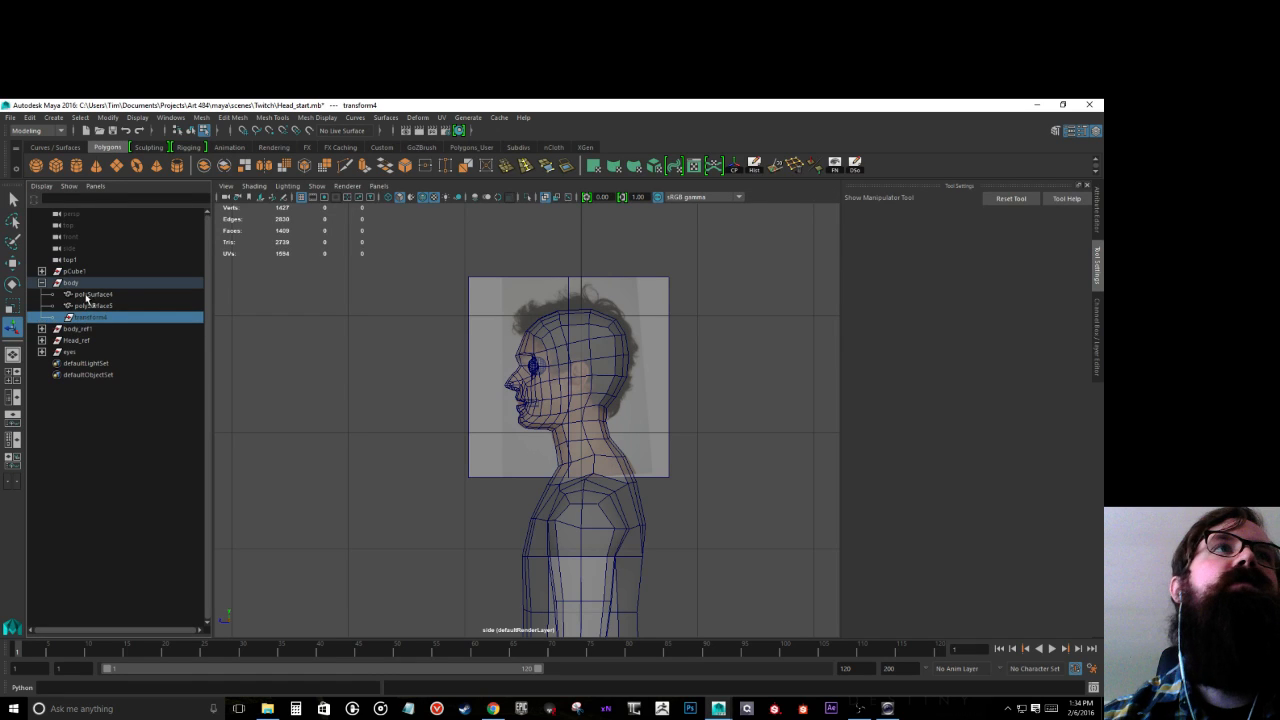
left_click(90, 294)
left_click(42, 283)
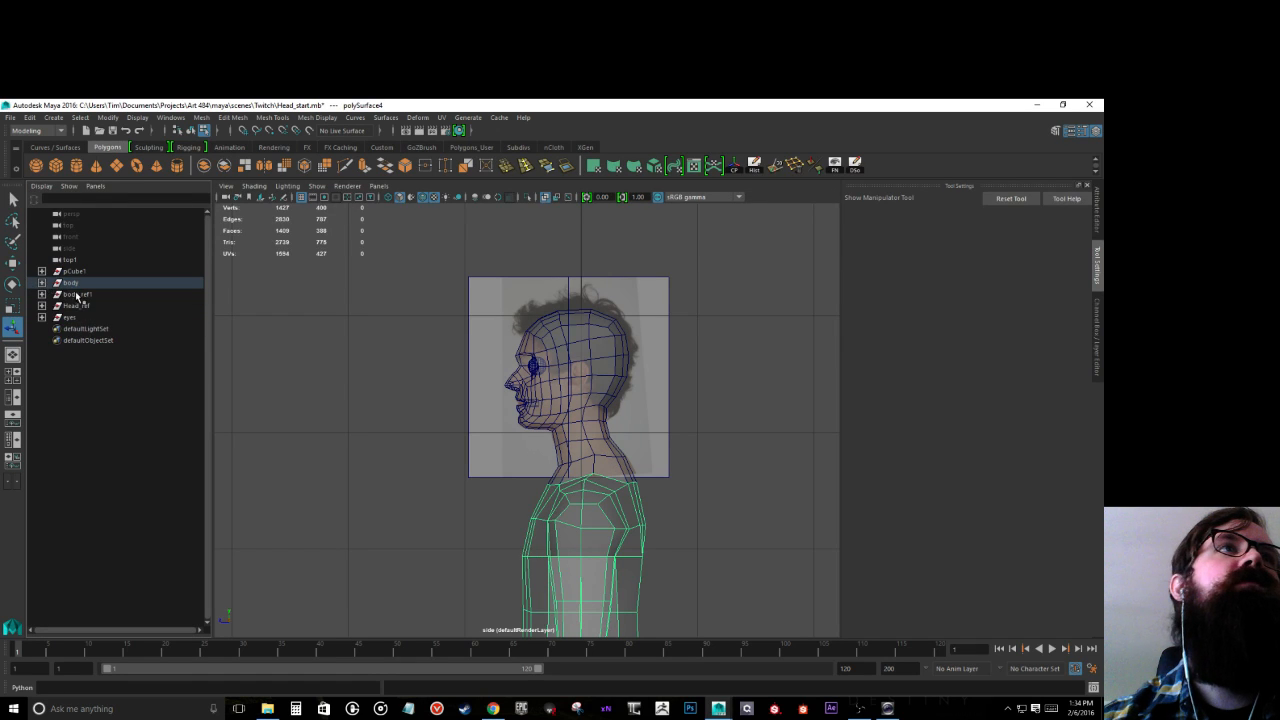
left_click(397, 342)
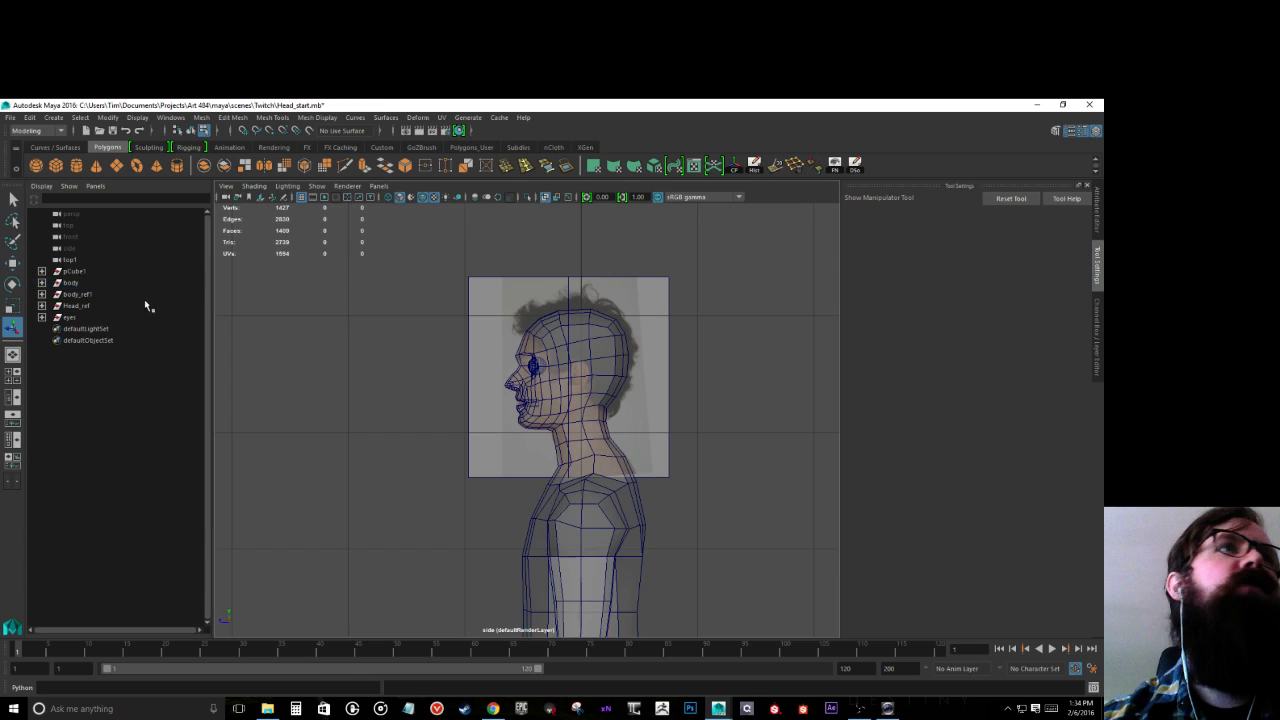
left_click(42, 283)
Step: Undo the deletion of the construction history
key("ctrl+z")
key("ctrl+z")
key("ctrl+z")
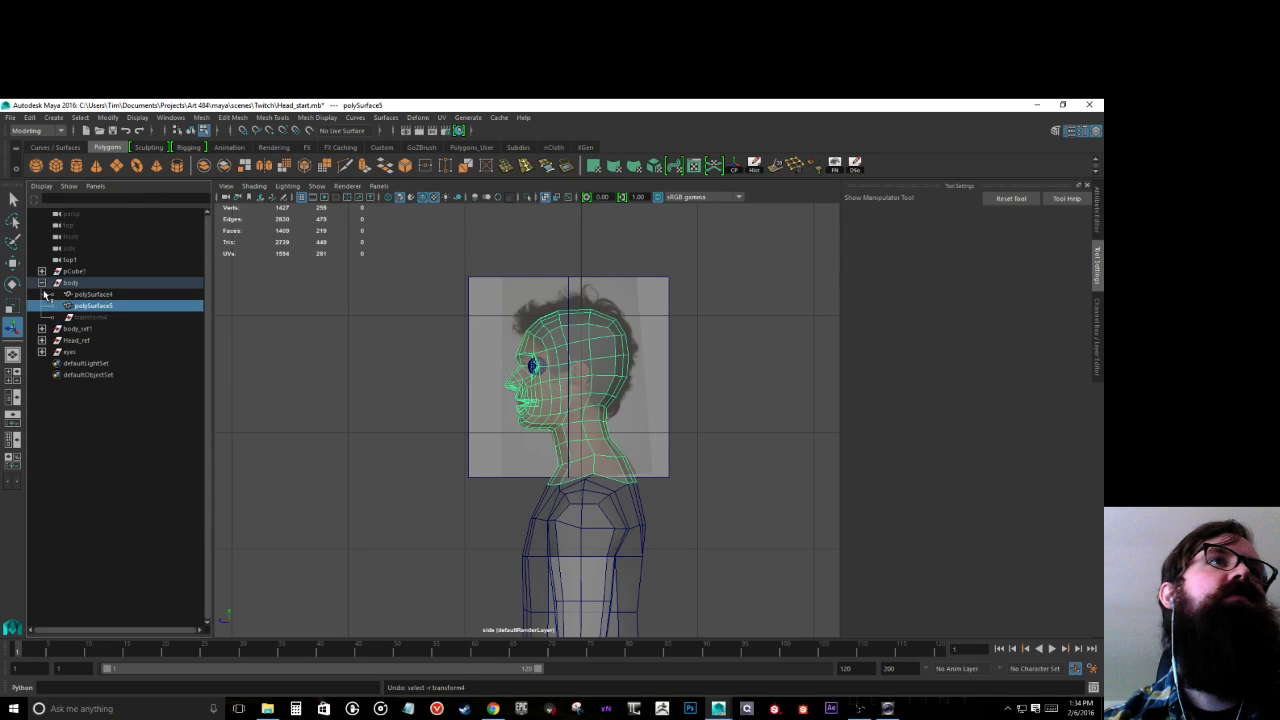
key("ctrl+z")
key("ctrl+z")
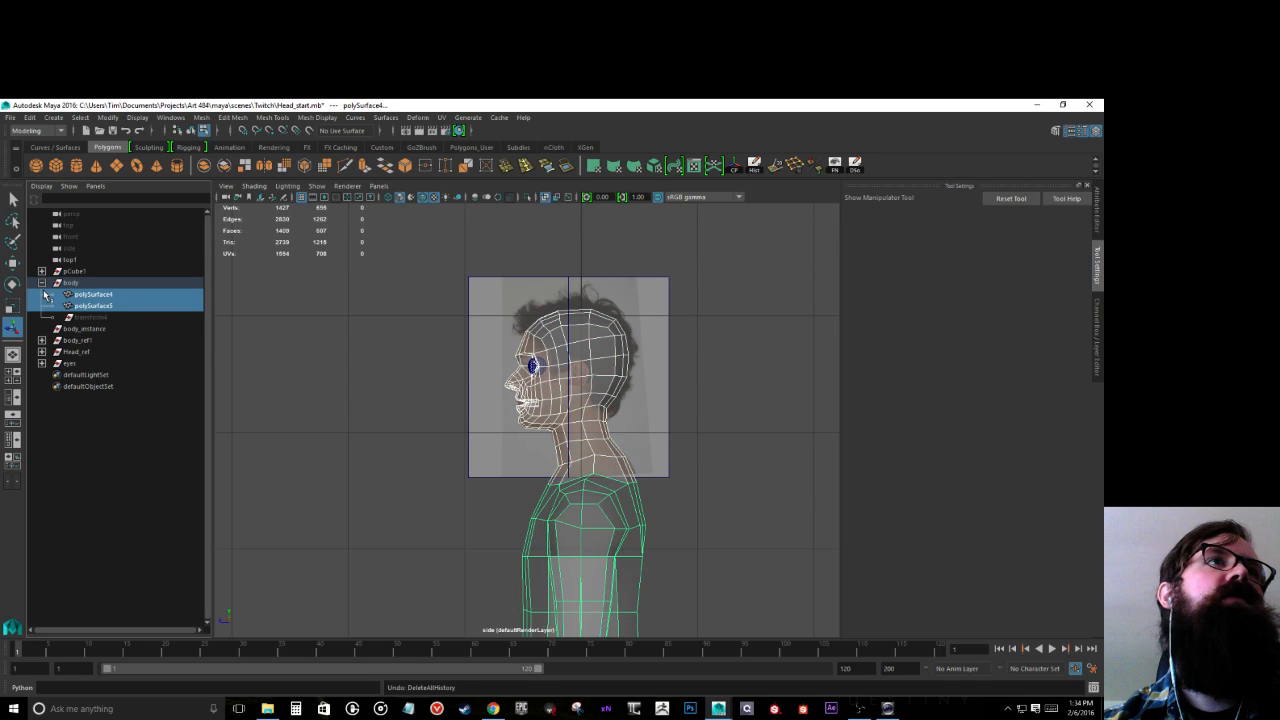
Step: Try deleting the body_instance node, and undo the deletion
left_click(90, 329)
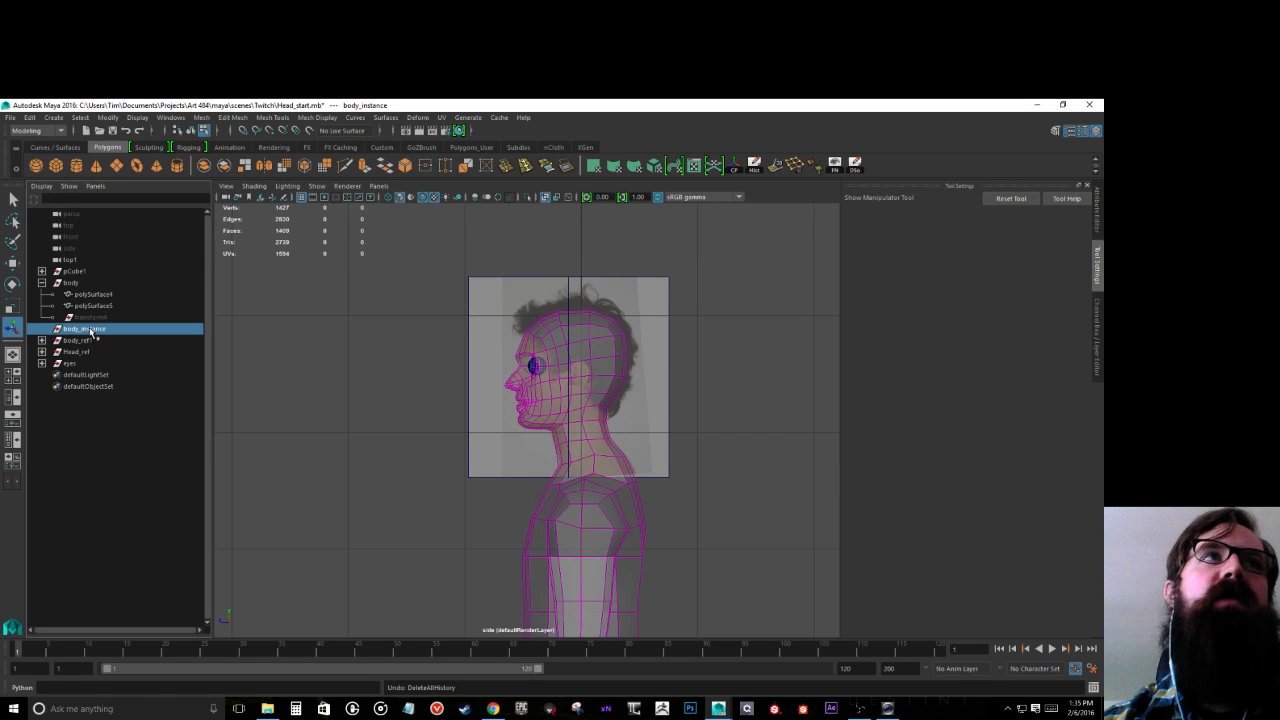
key("Delete")
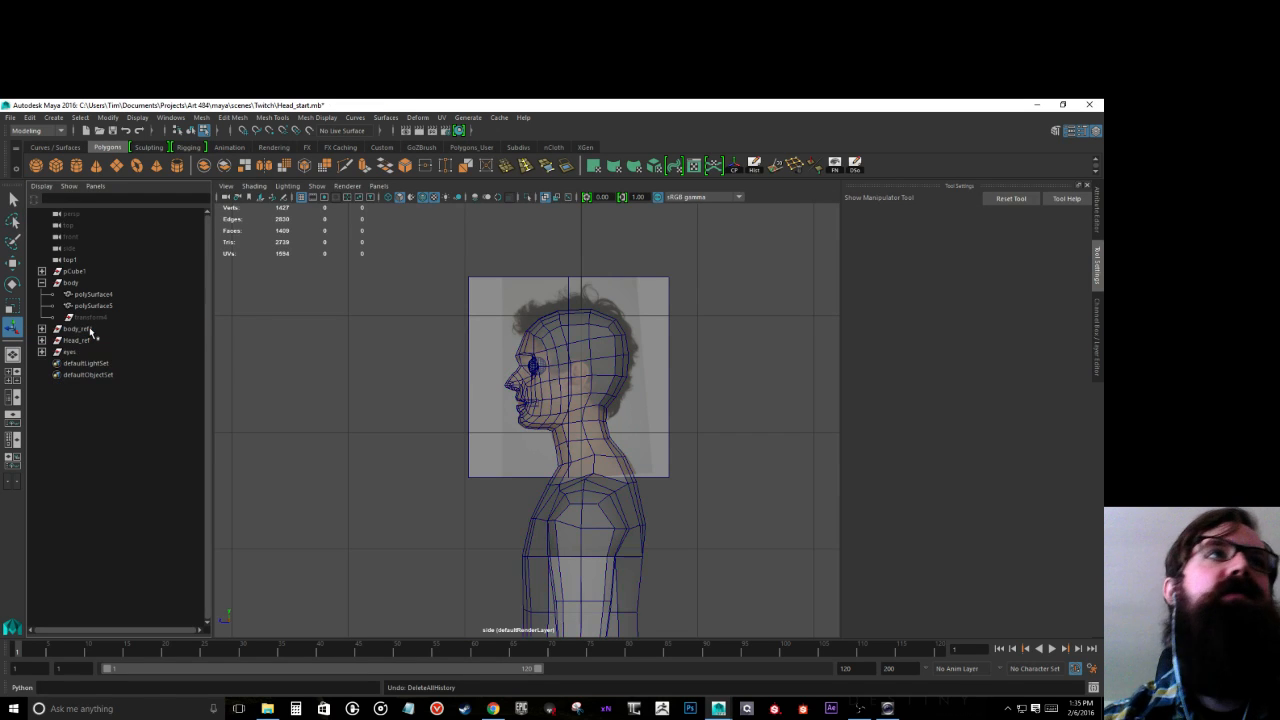
key("ctrl+z")
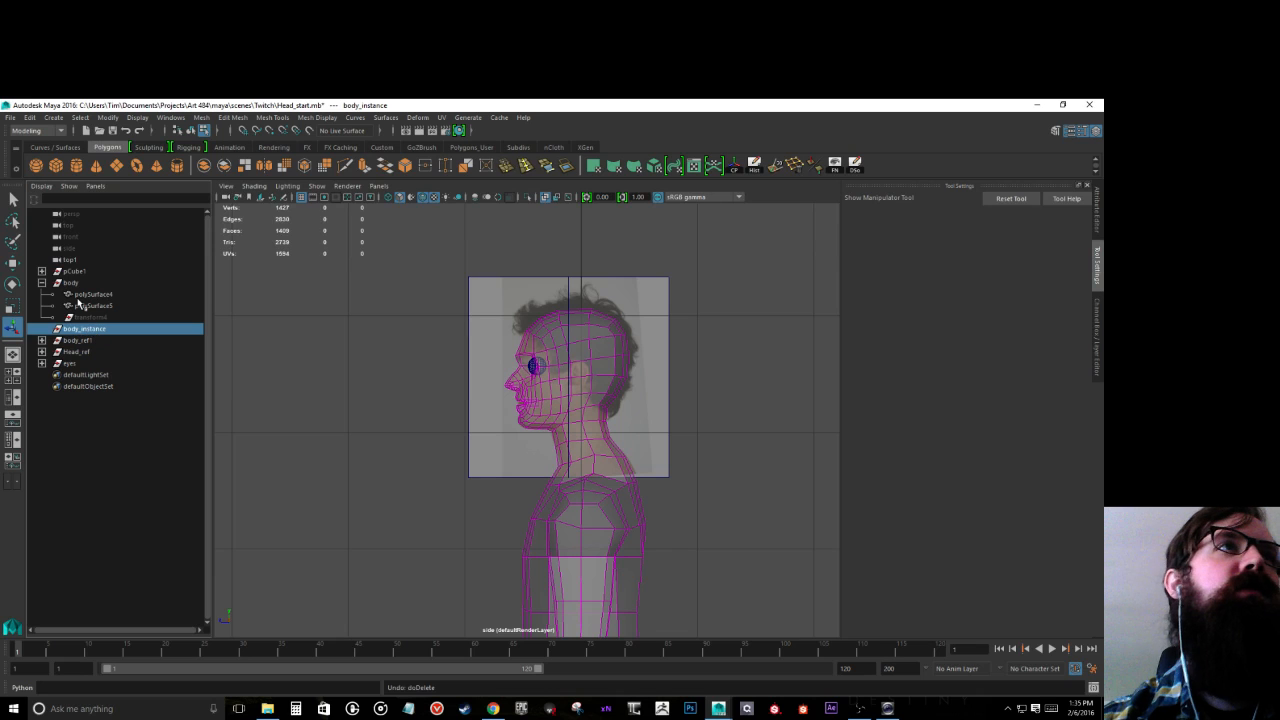
Step: Select the torso surface polySurface4 under the body group
left_click(85, 294)
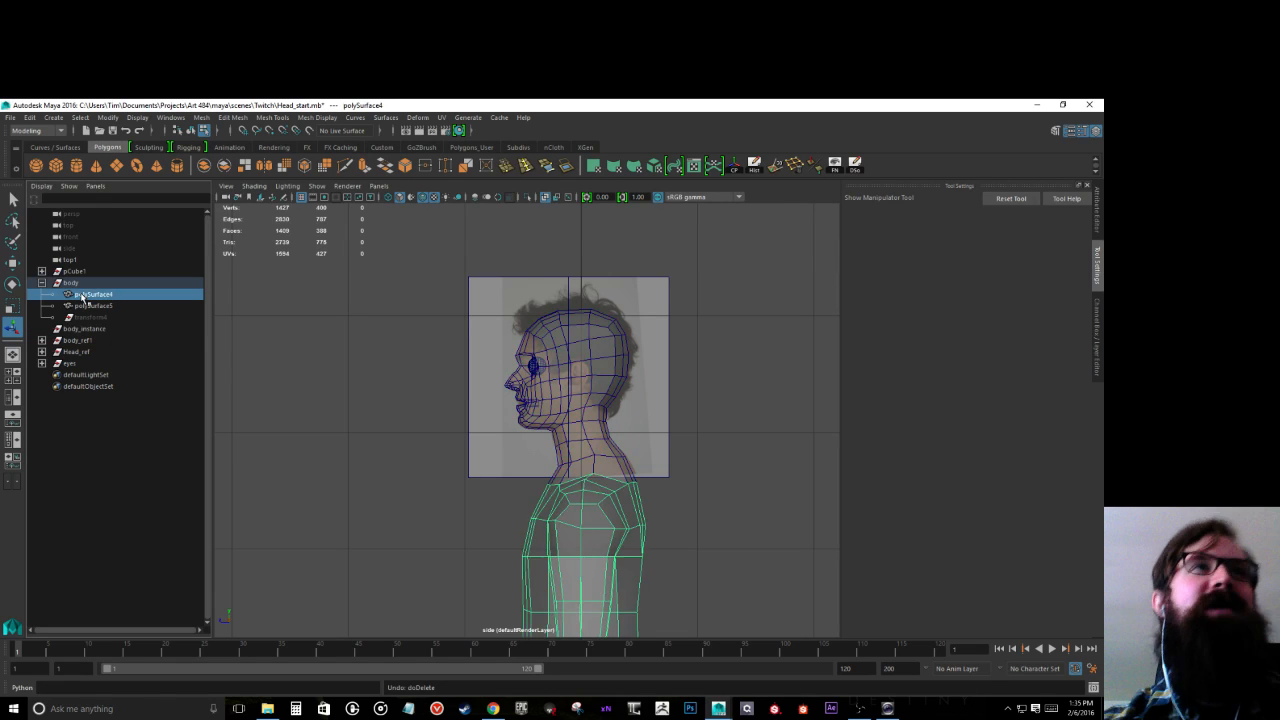
Step: Delete the construction history of polySurface4 and polySurface5 in the body group
left_click(90, 305)
left_click(94, 330)
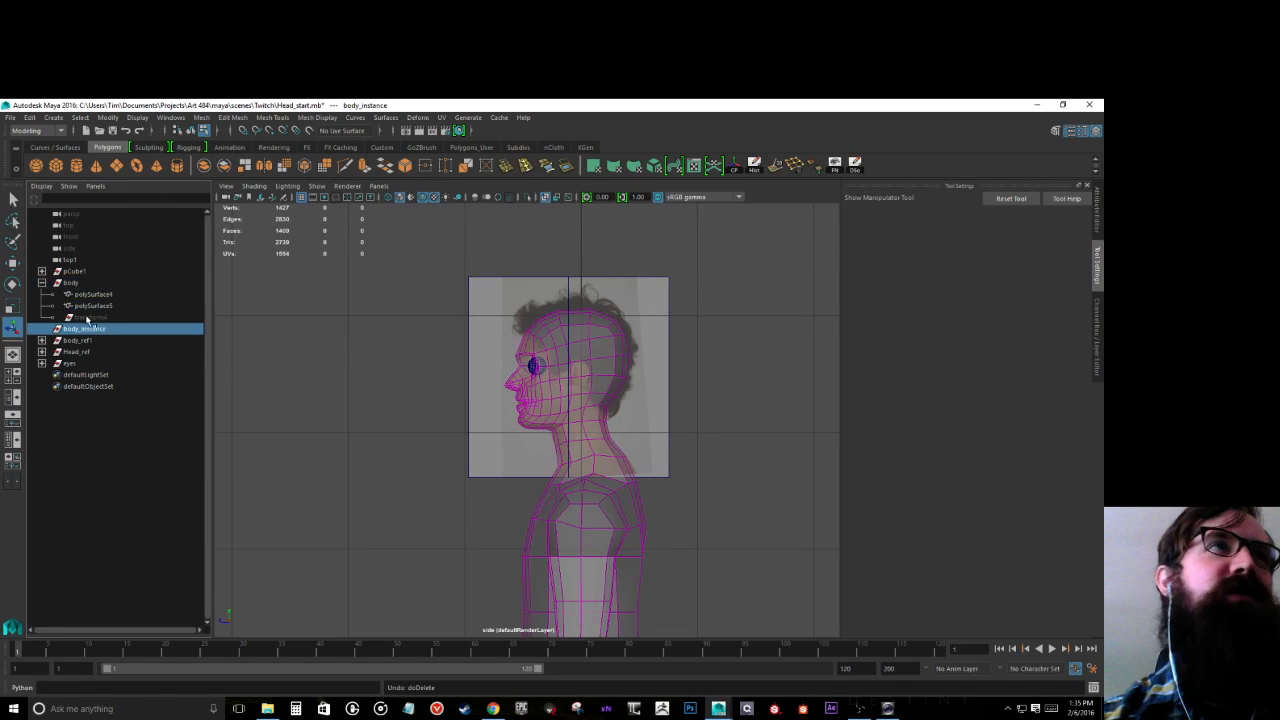
left_click(80, 296)
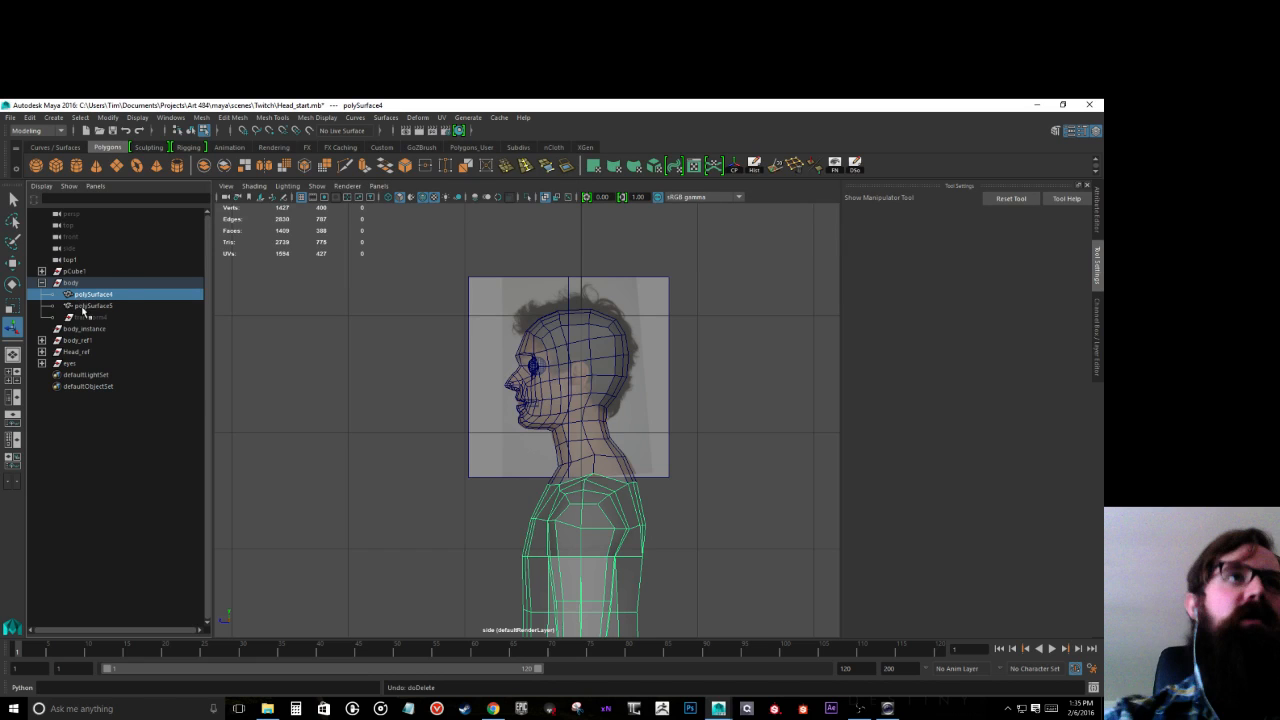
left_click(88, 305, "shift")
left_click(752, 162)
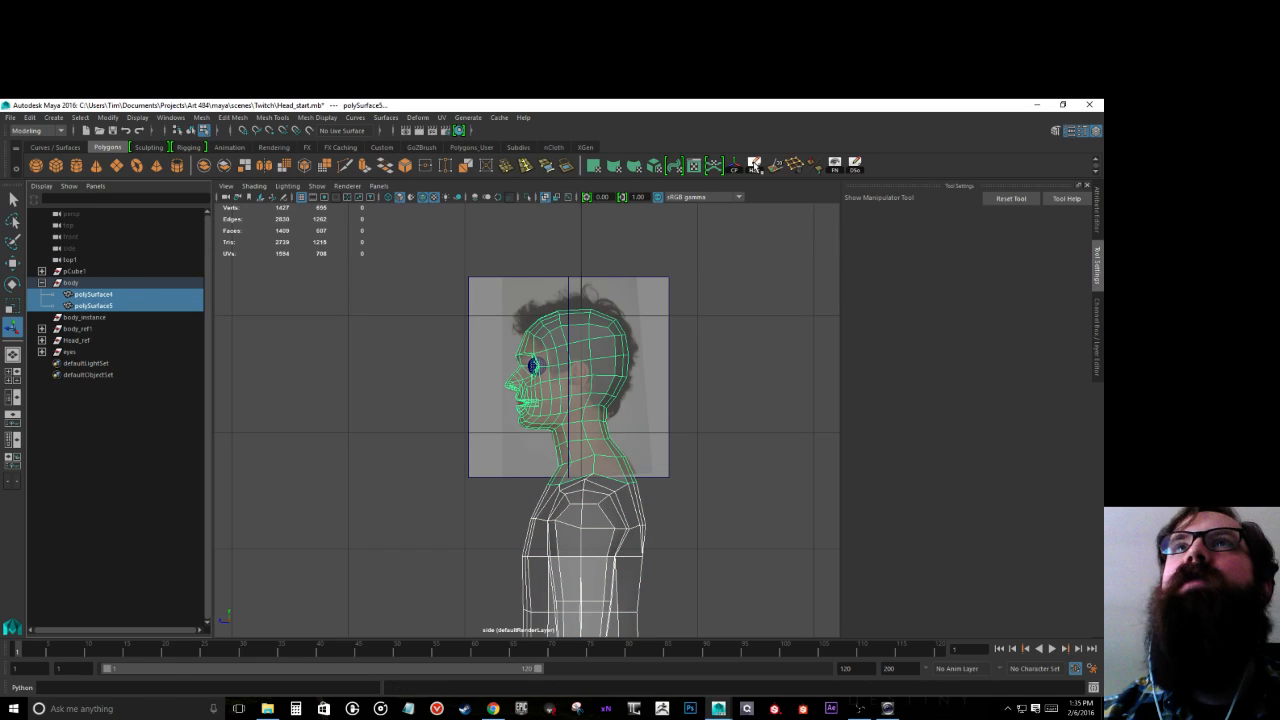
Step: Delete the body_instance node and check which mesh each remaining polySurface in the body group represents
left_click(100, 318)
key("Delete")
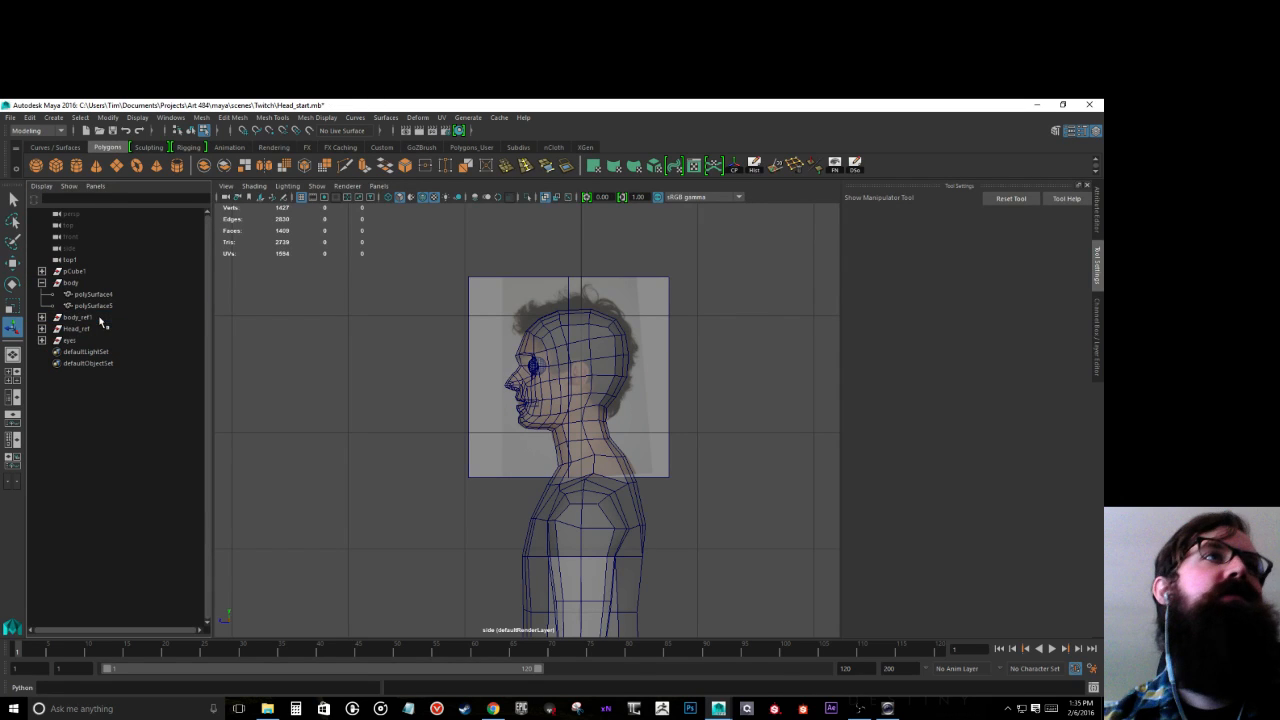
left_click(95, 296)
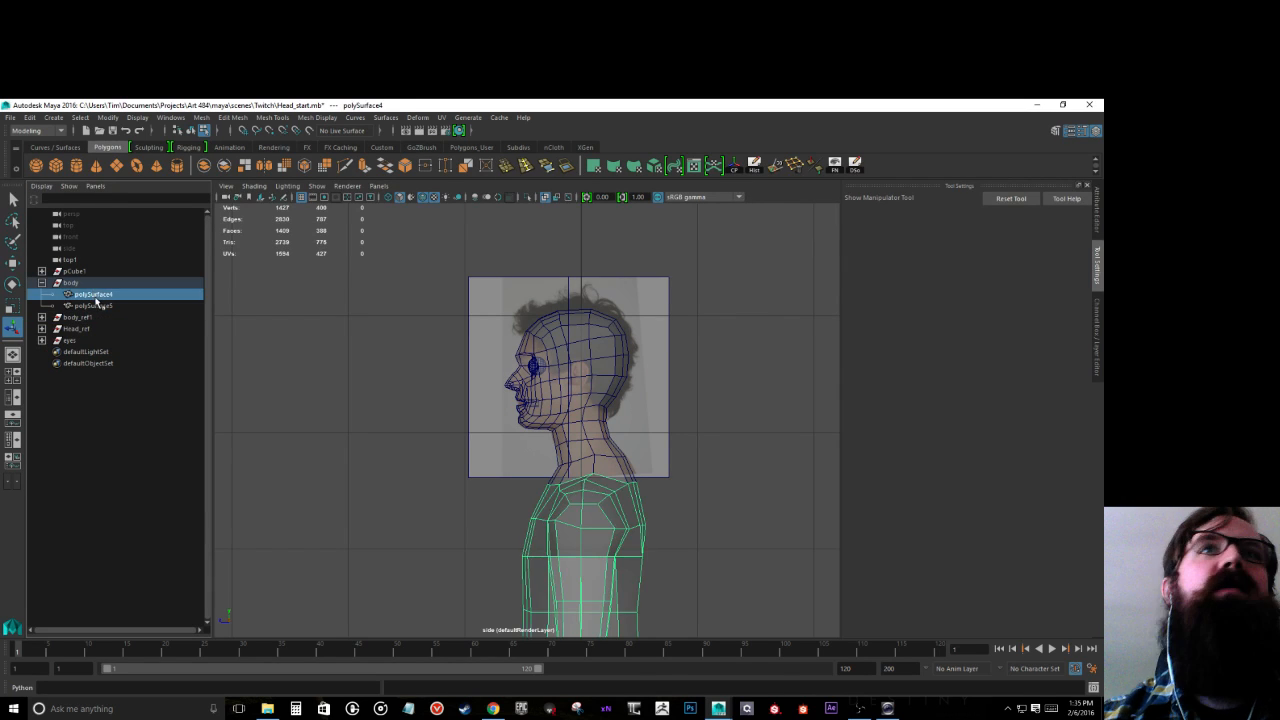
left_click(97, 306)
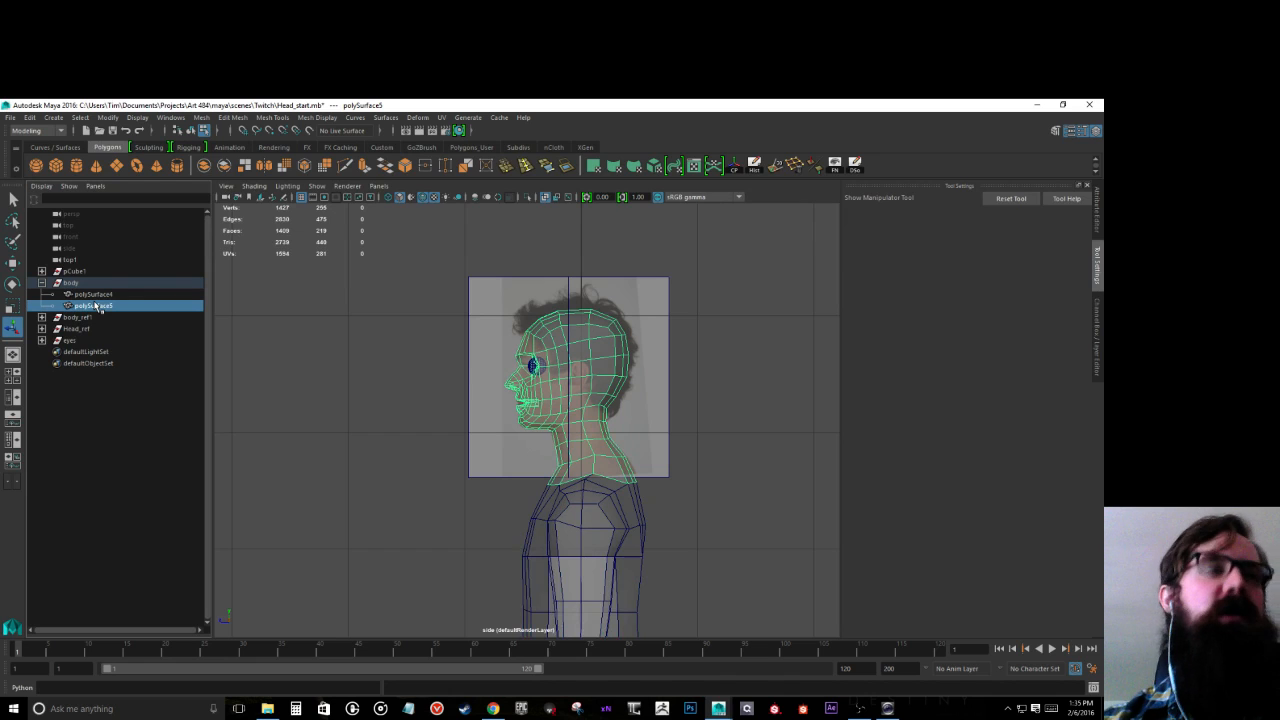
Step: Save the scene as a new Maya Binary file named Head_demo_01 in the Twitch scenes folder
left_click(10, 117)
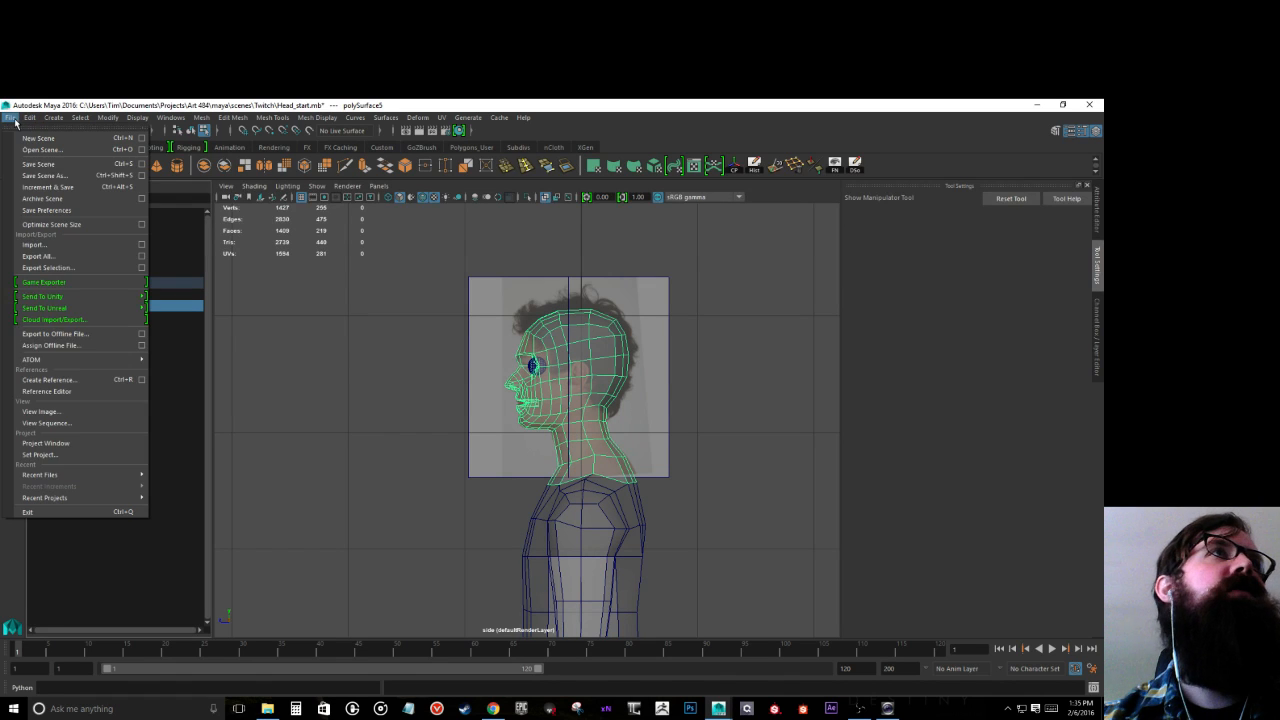
left_click(10, 117)
left_click(10, 117)
left_click(45, 175)
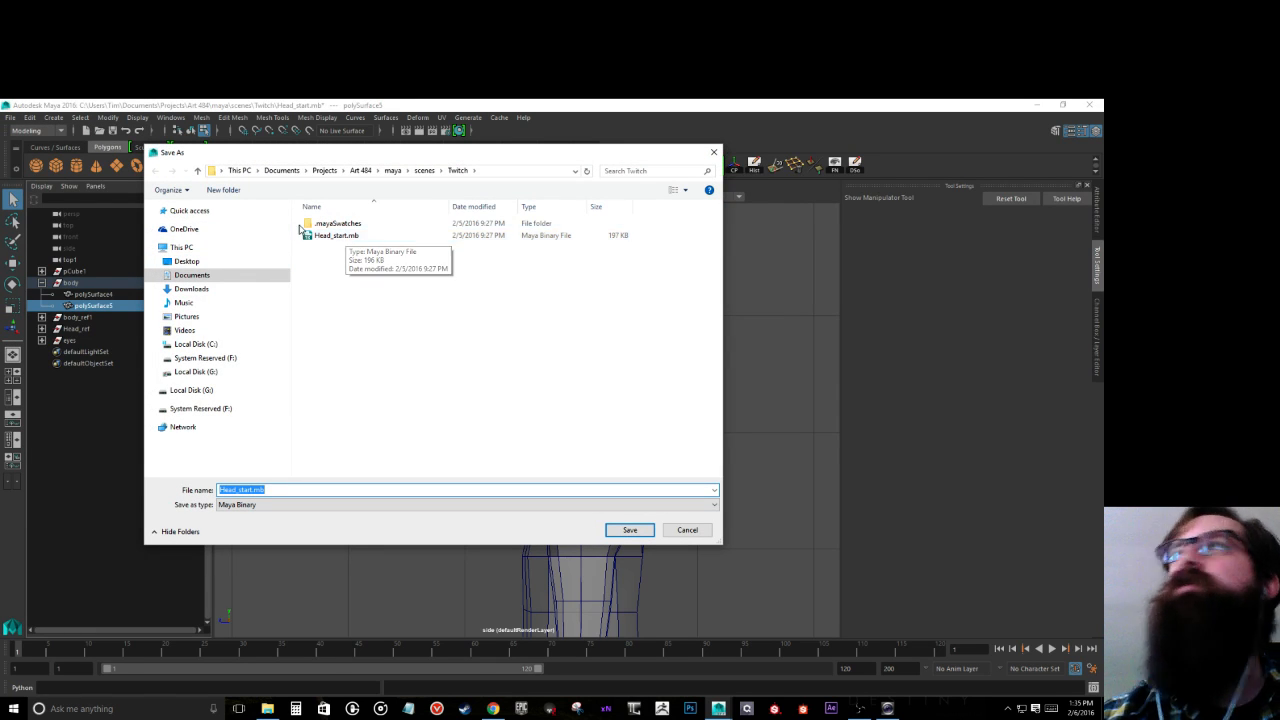
left_click(219, 490)
left_click_drag(241, 490, 366, 509)
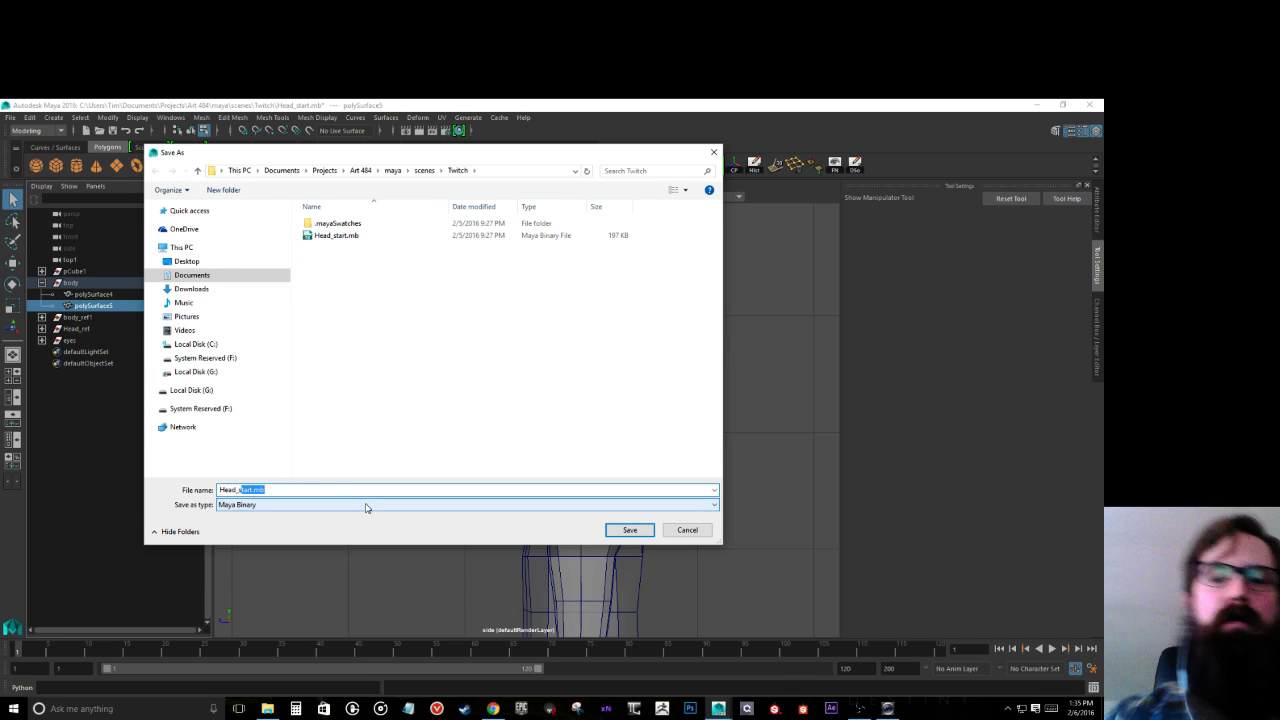
key("BackSpace")
type("demo_")
key("Return")
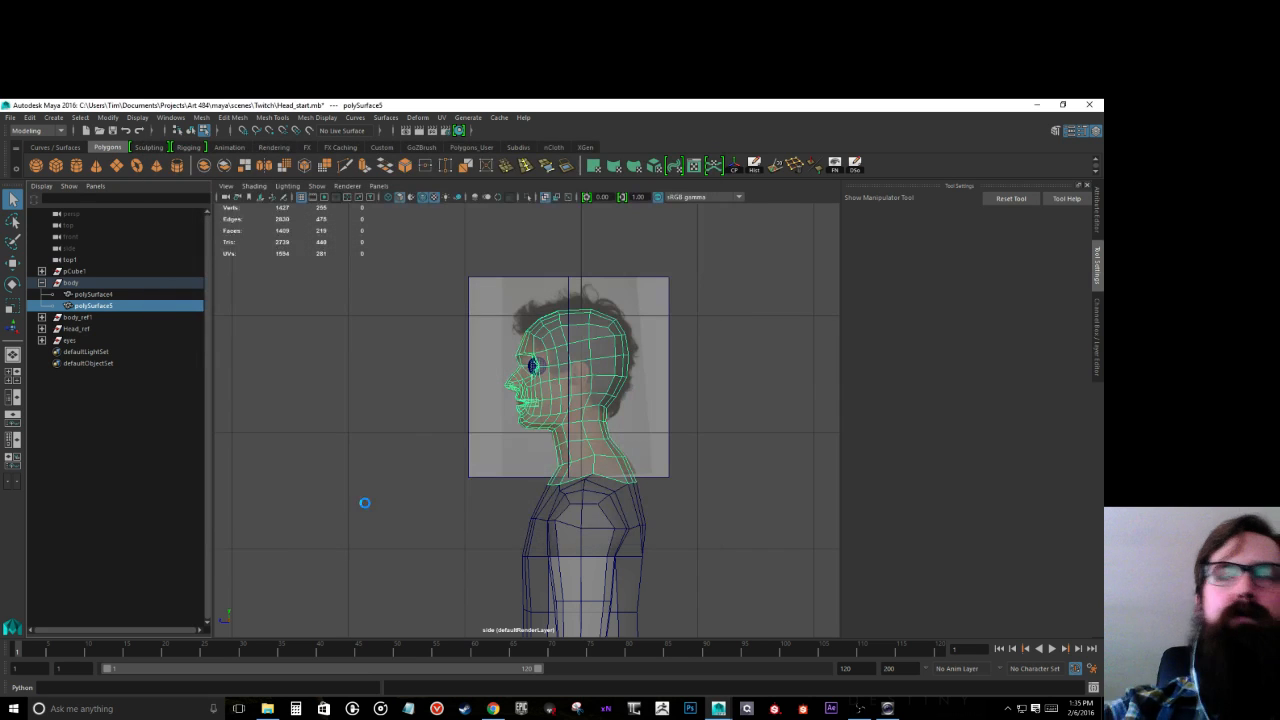
Step: Rename polySurface4, the torso mesh, as Body
left_click(84, 296)
left_click(86, 306)
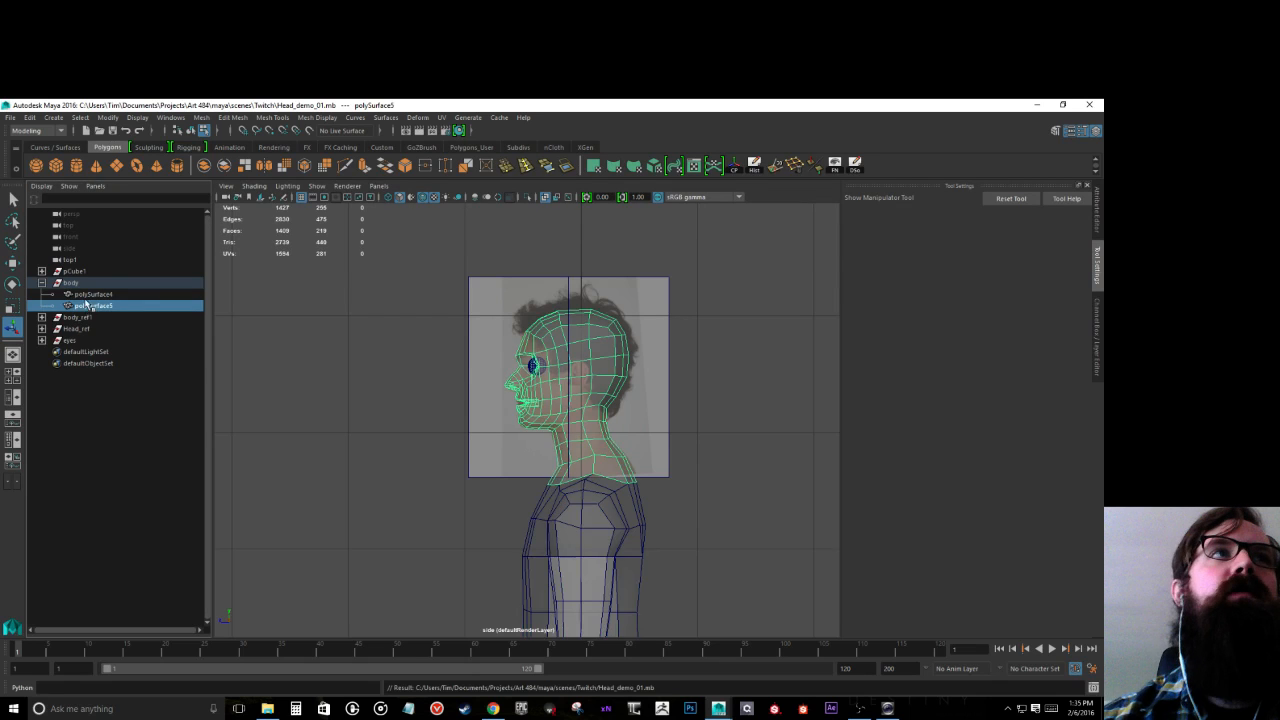
left_click(86, 294)
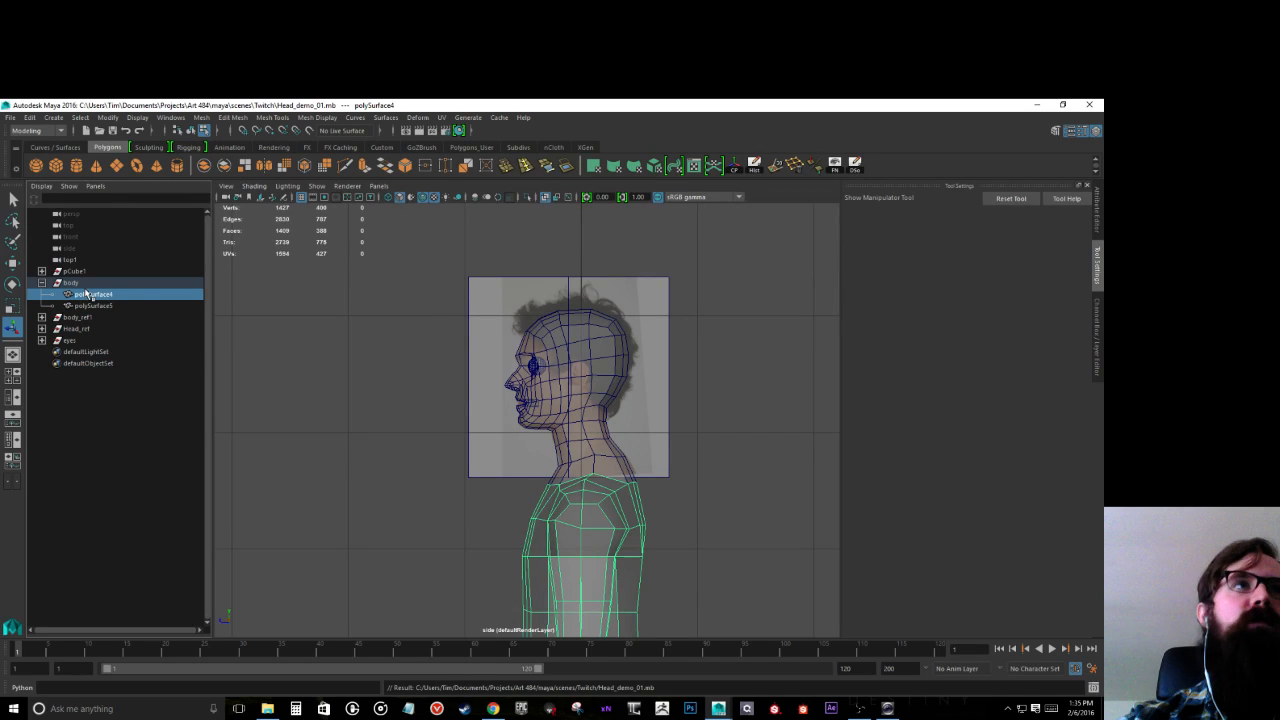
double_click(104, 295)
type("Body")
key("Return")
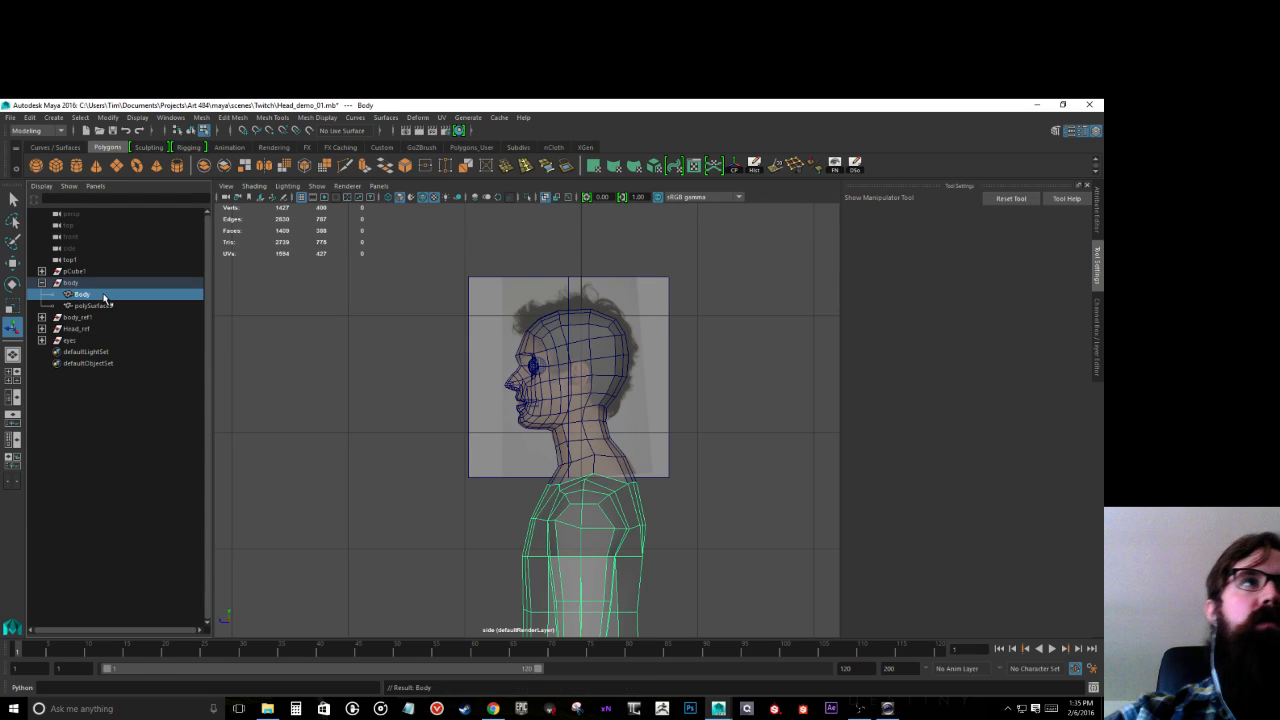
Step: Rename polySurface5, the head and neck mesh, as Head
left_click(100, 305)
double_click(100, 305)
type("H")
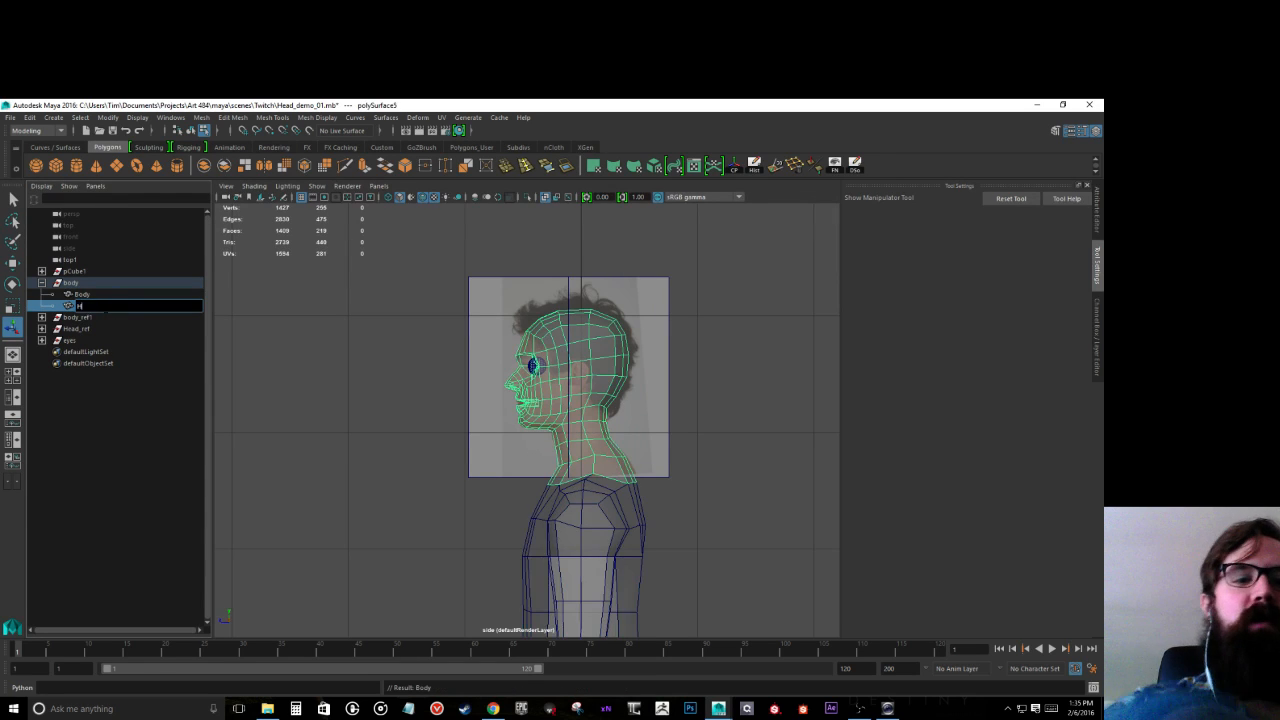
key("Return")
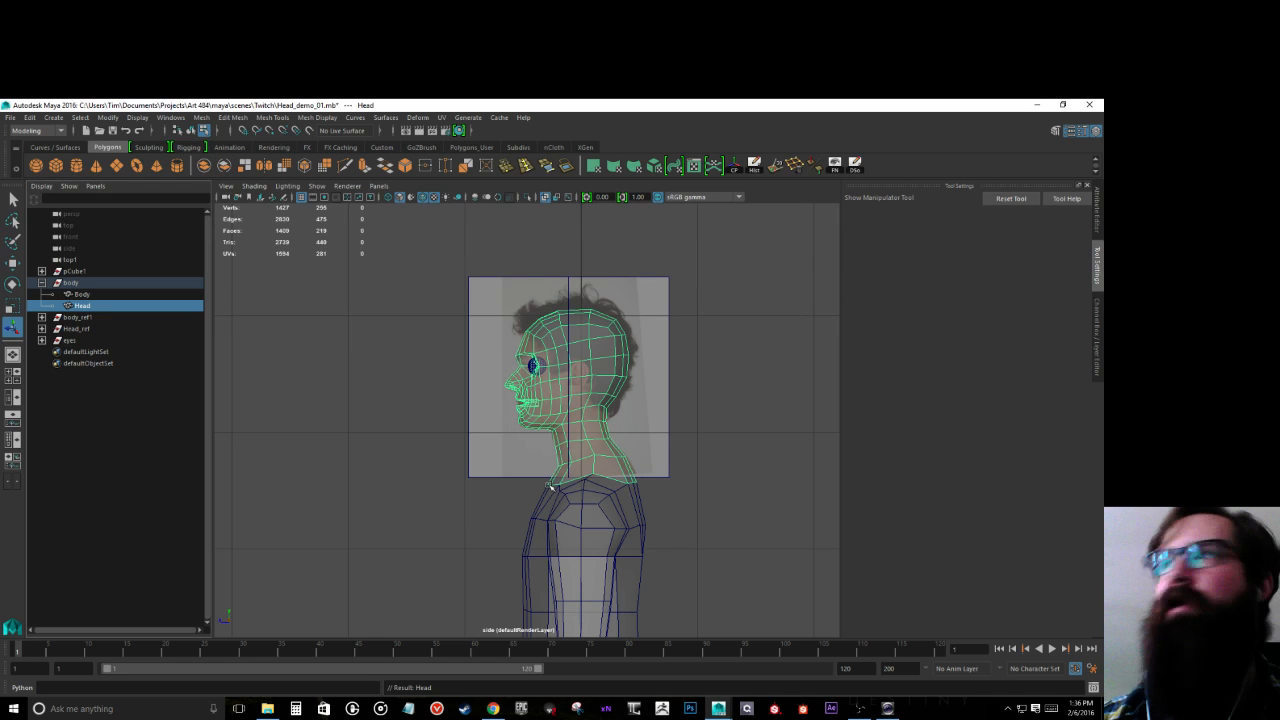
Step: Hide the Body mesh and save the scene
left_click(77, 295)
key("ctrl+h")
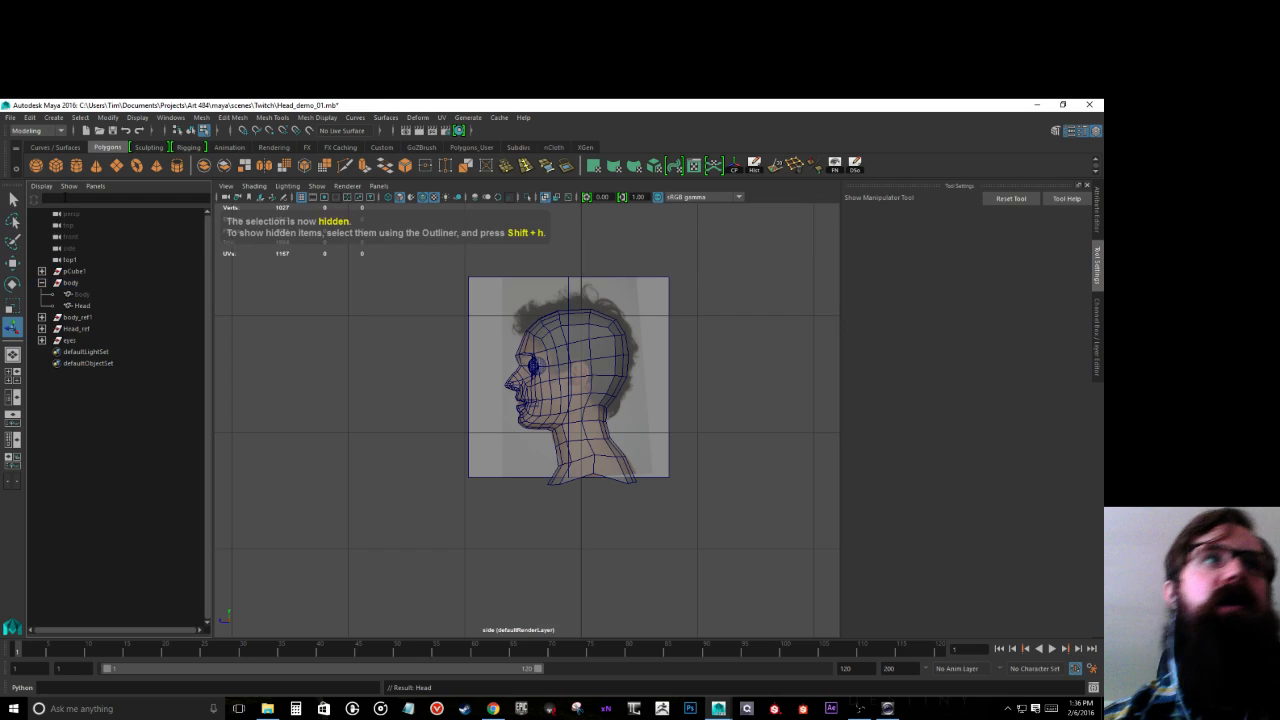
key("ctrl+s")
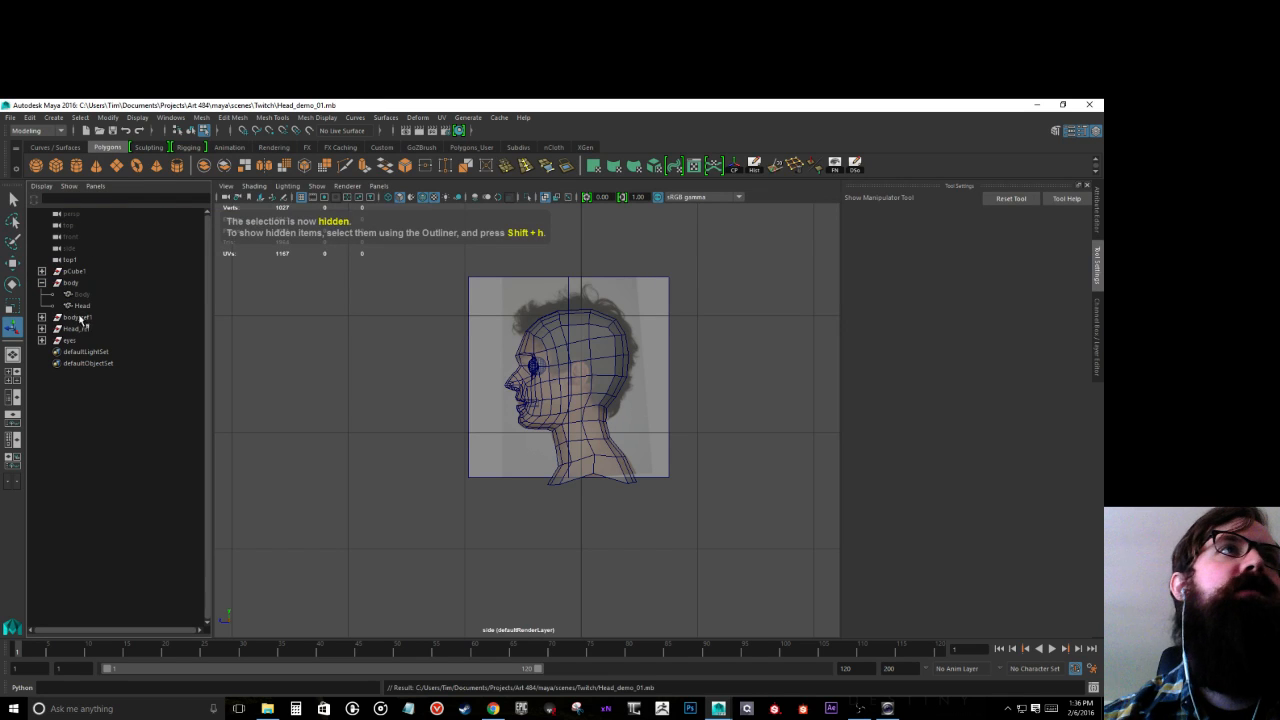
Step: Rename the body group that holds the Body and Head meshes as full_body
left_click(71, 283)
type("full_bod")
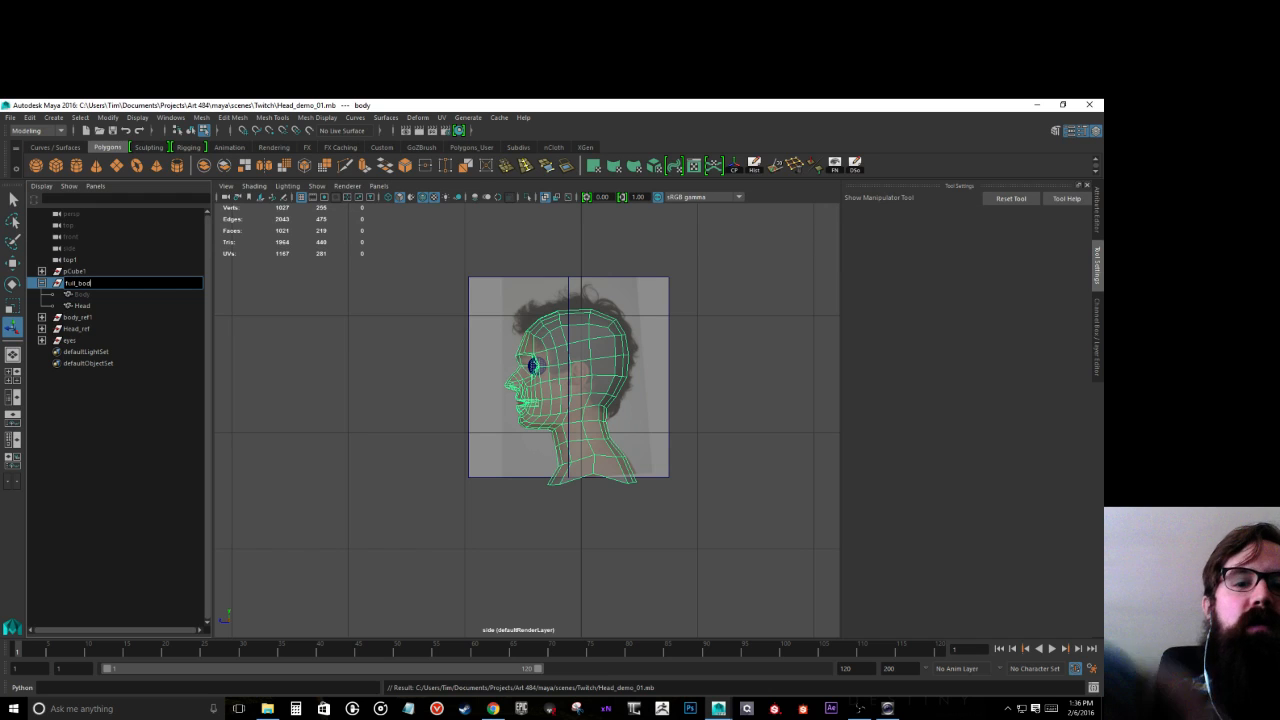
key("Return")
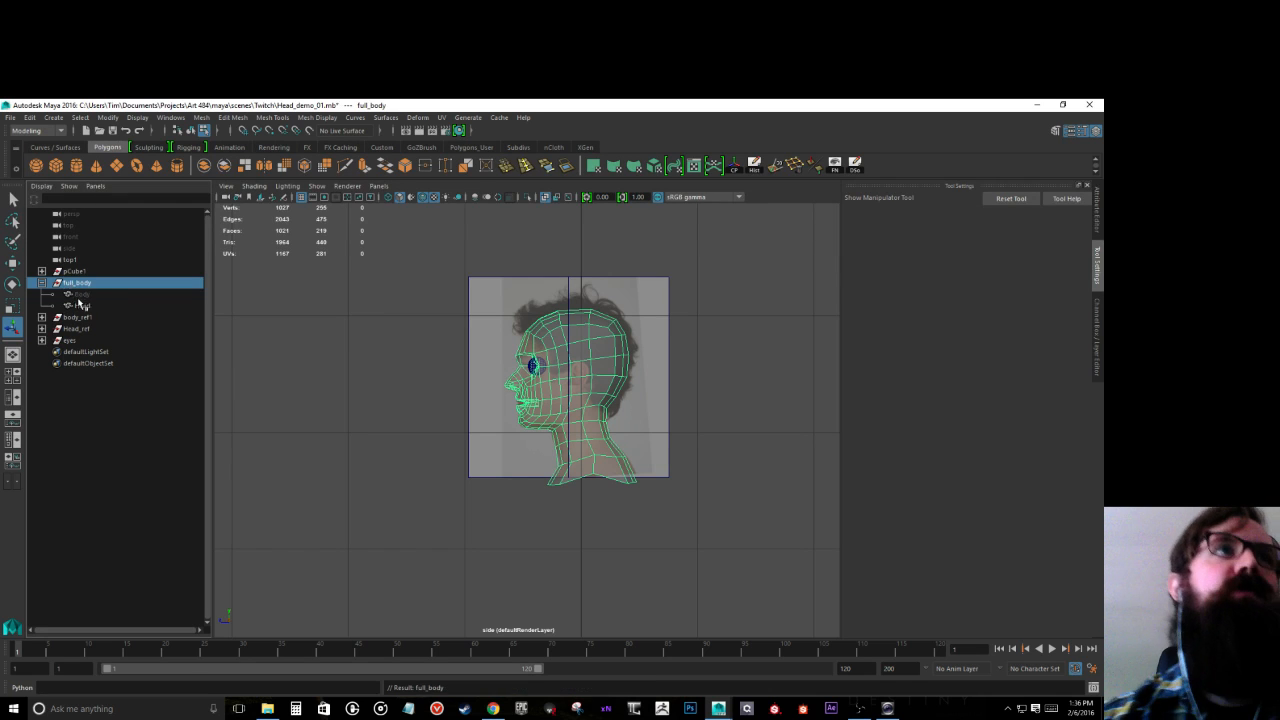
Step: Move the two vertices at the lower front of the Head mesh's neck slightly back to match the side reference photo
left_click(80, 305)
scroll(451, 343, "up", 4)
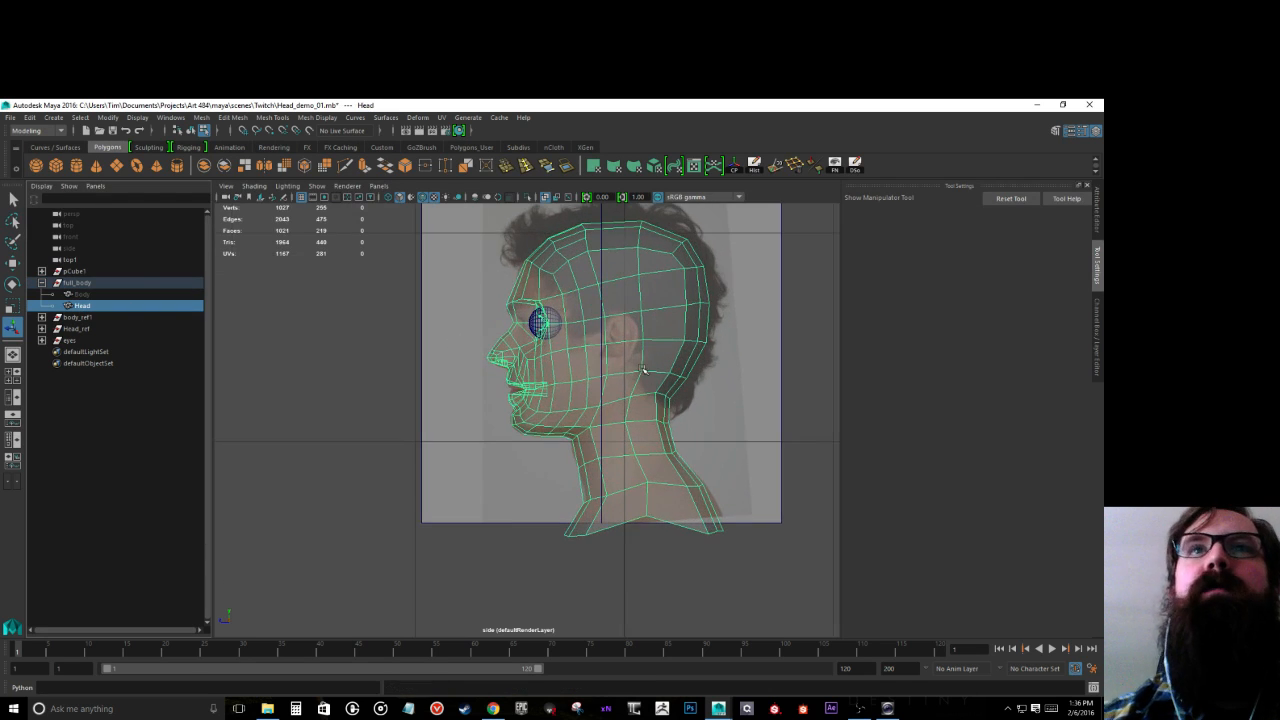
right_click_drag(643, 421, 590, 406)
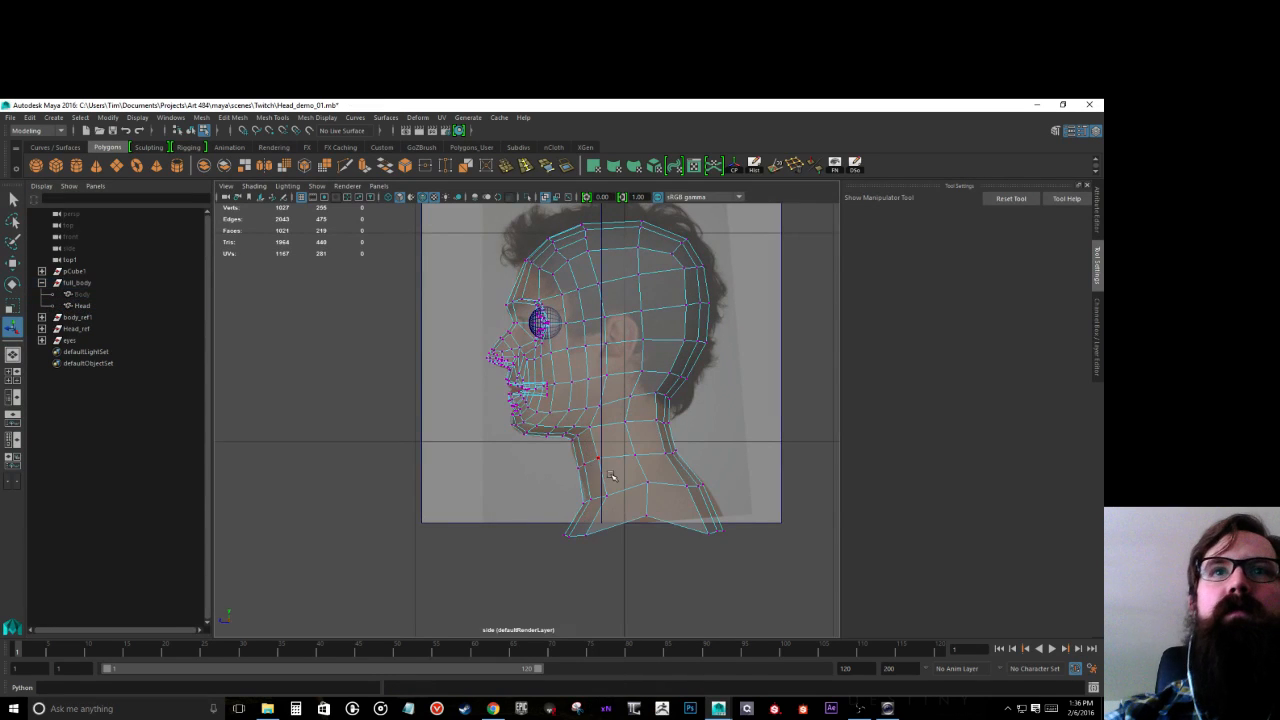
scroll(610, 475, "up", 3)
left_click(612, 536)
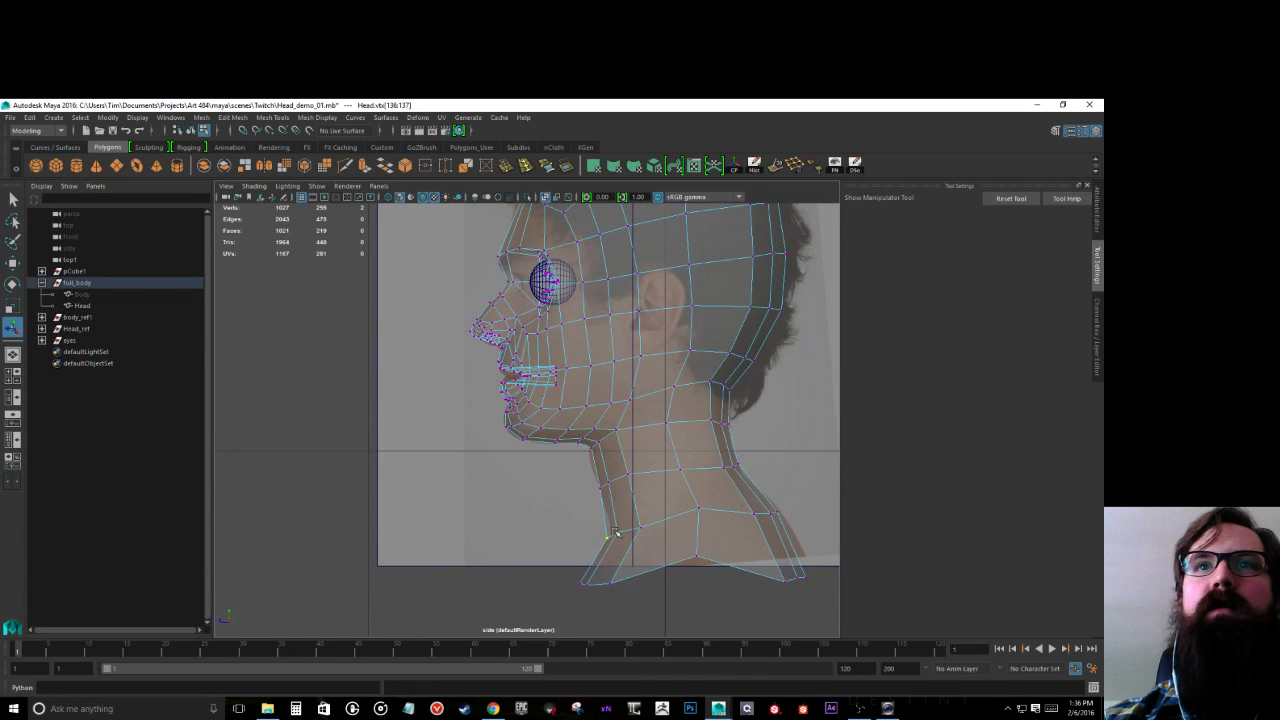
key("w")
left_click_drag(612, 536, 616, 533)
left_click(633, 577)
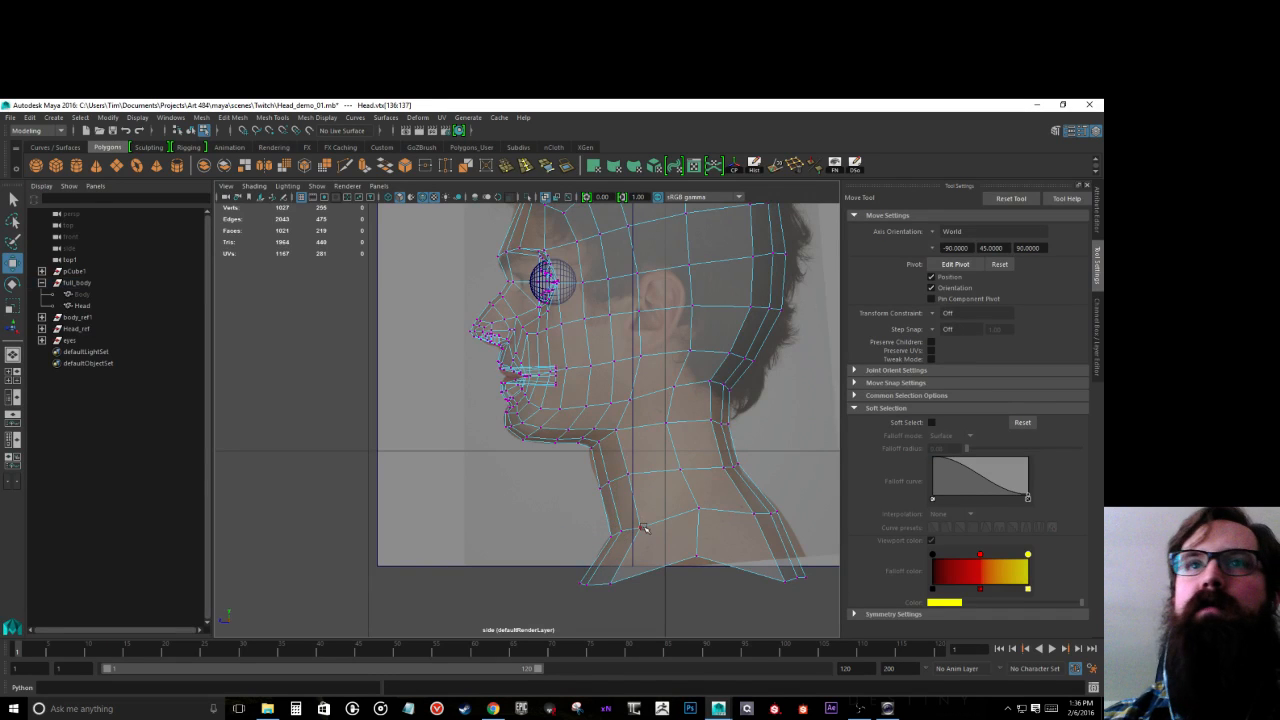
Step: Move the Head mesh's eye socket vertices forward toward the nose bridge in the side view, with Soft Select turned on
scroll(481, 386, "up", 5)
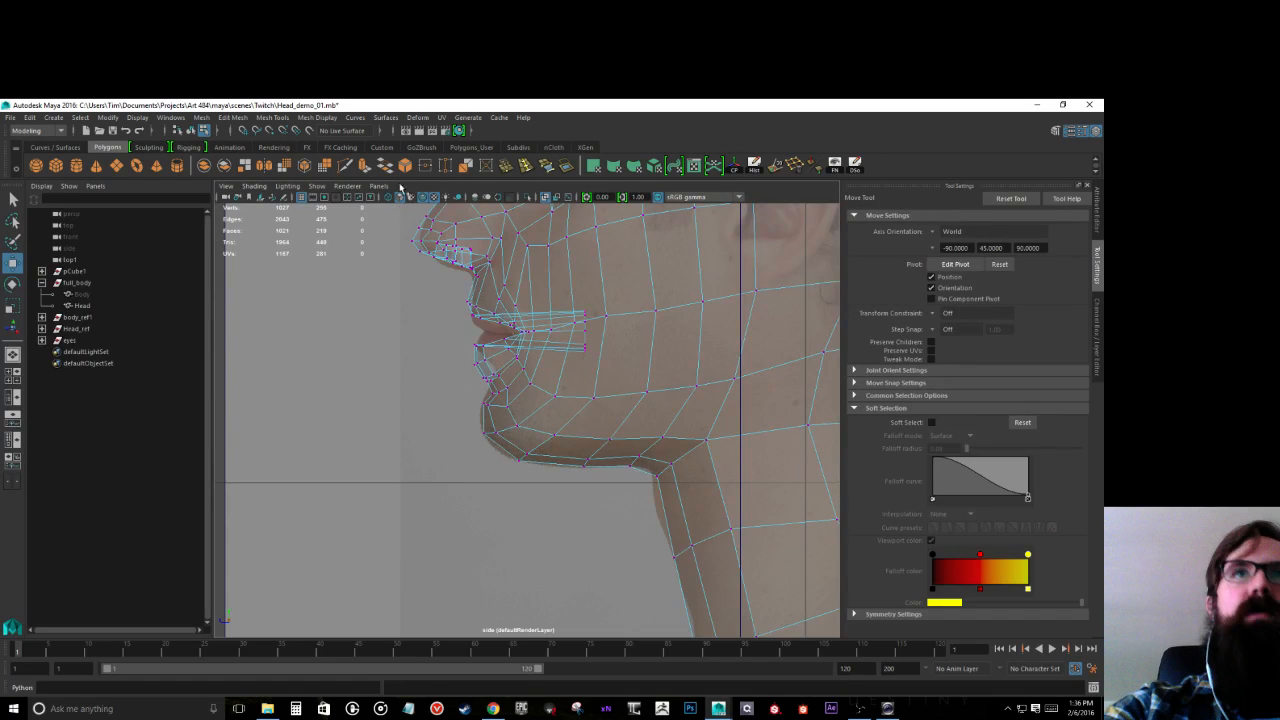
middle_click_drag(433, 222, 430, 385, "alt")
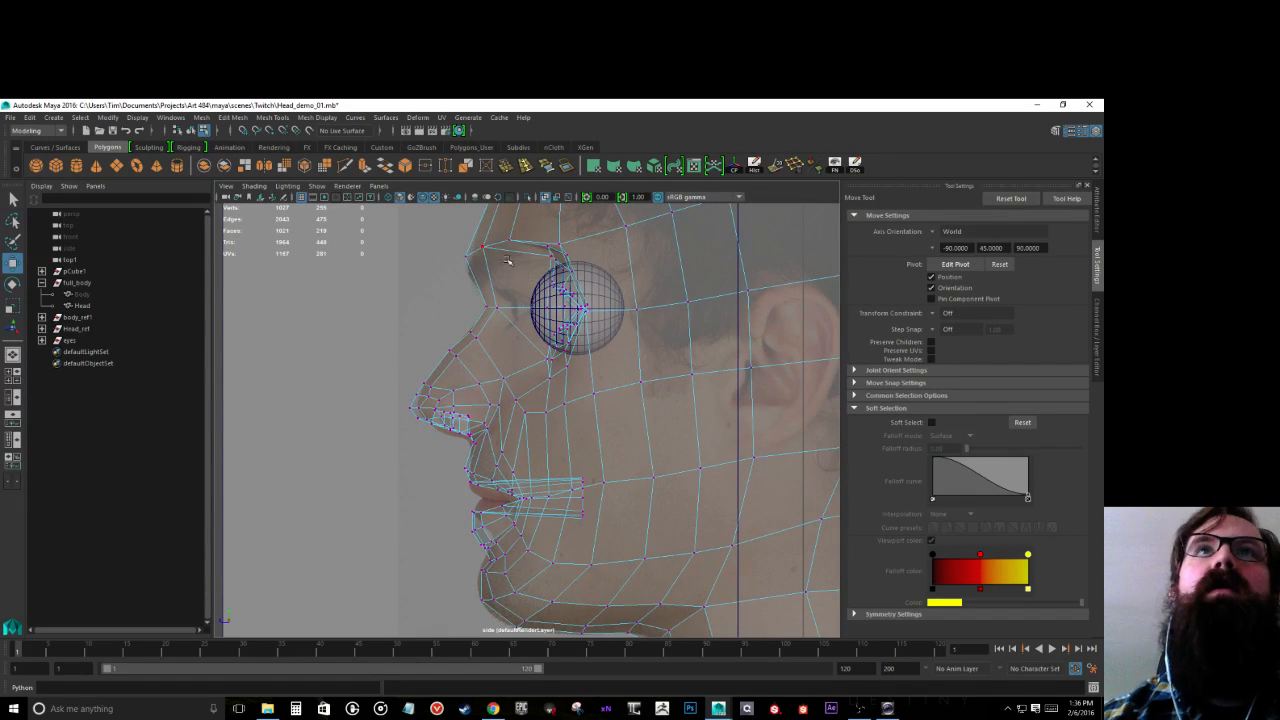
left_click_drag(525, 228, 602, 400)
left_click_drag(508, 311, 480, 275)
key("b")
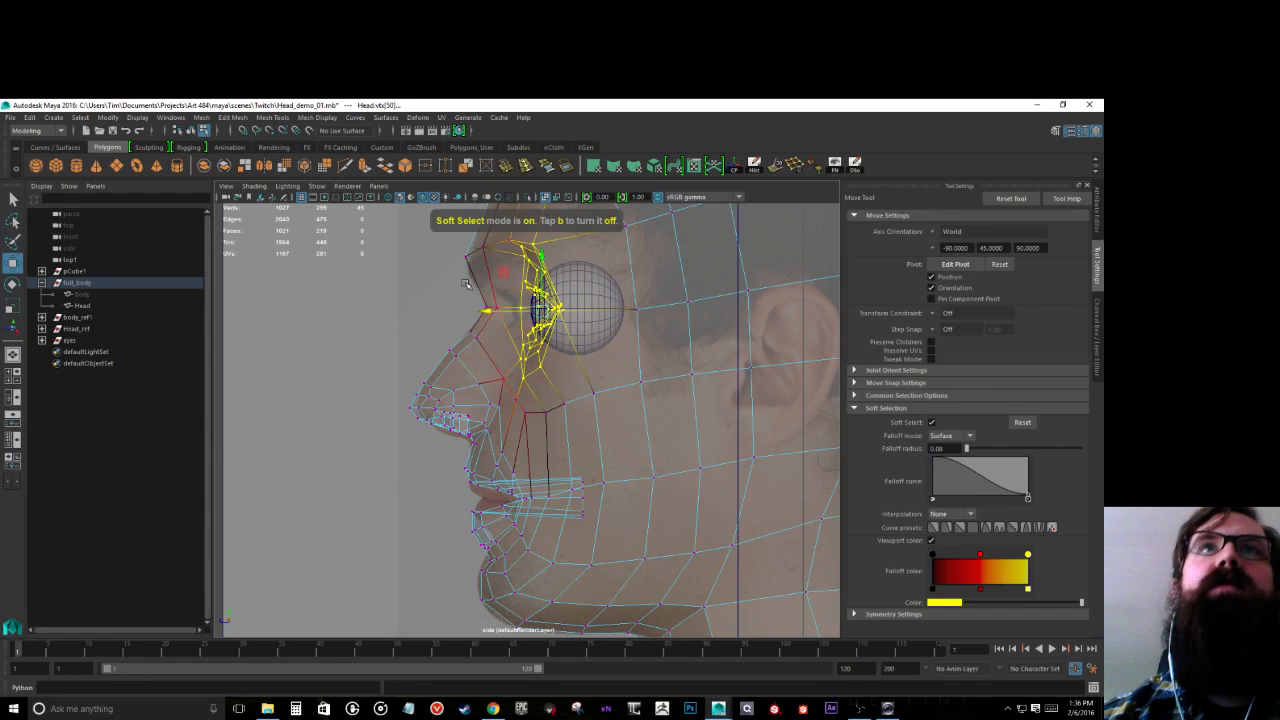
left_click_drag(490, 312, 466, 297)
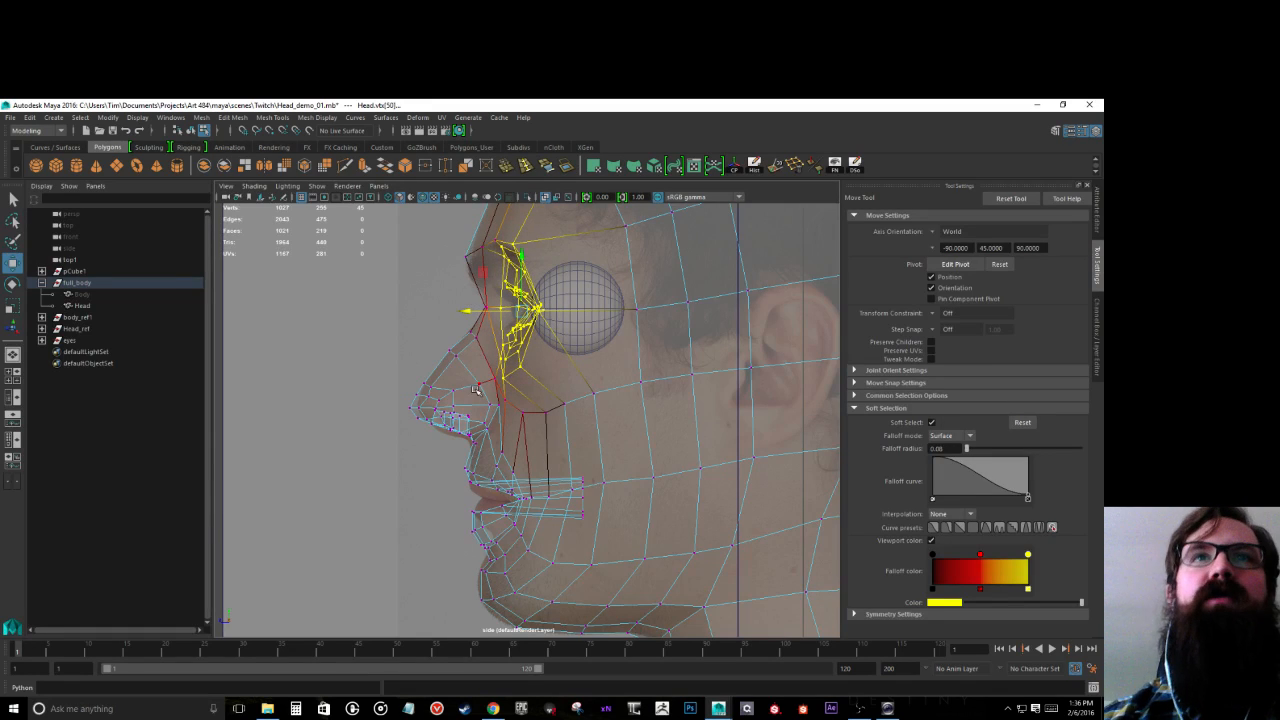
Step: Move the upper cheek vertices below the eye socket slightly forward to follow the repositioned socket
left_click(532, 403)
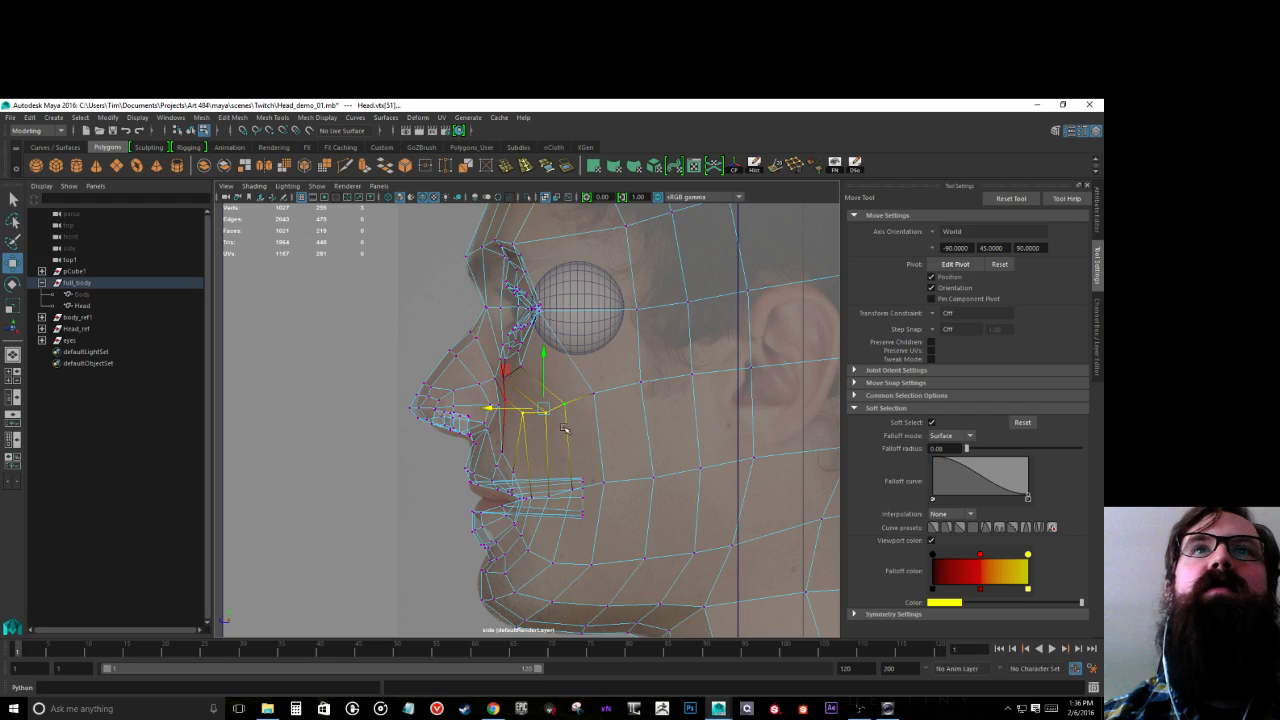
left_click_drag(534, 406, 537, 410)
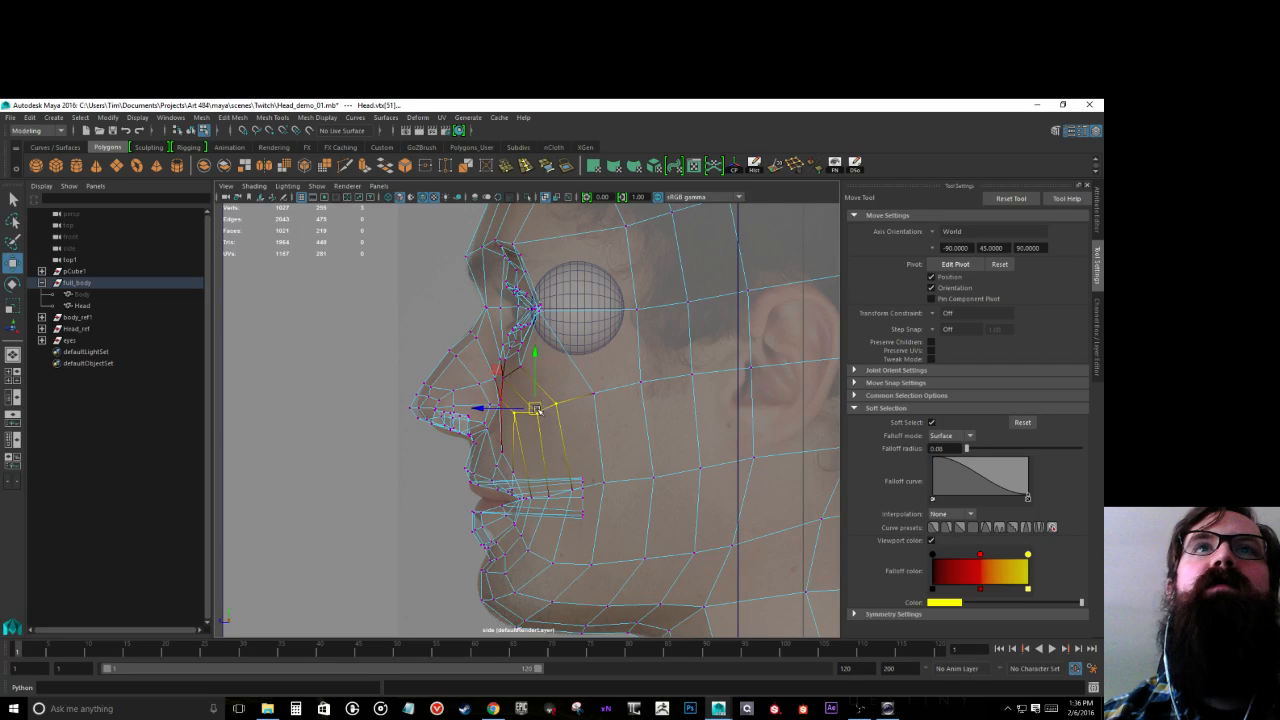
mouse_move(534, 411)
left_mouse_down()
mouse_move(548, 408)
mouse_move(535, 406)
left_mouse_up()
left_click(592, 392)
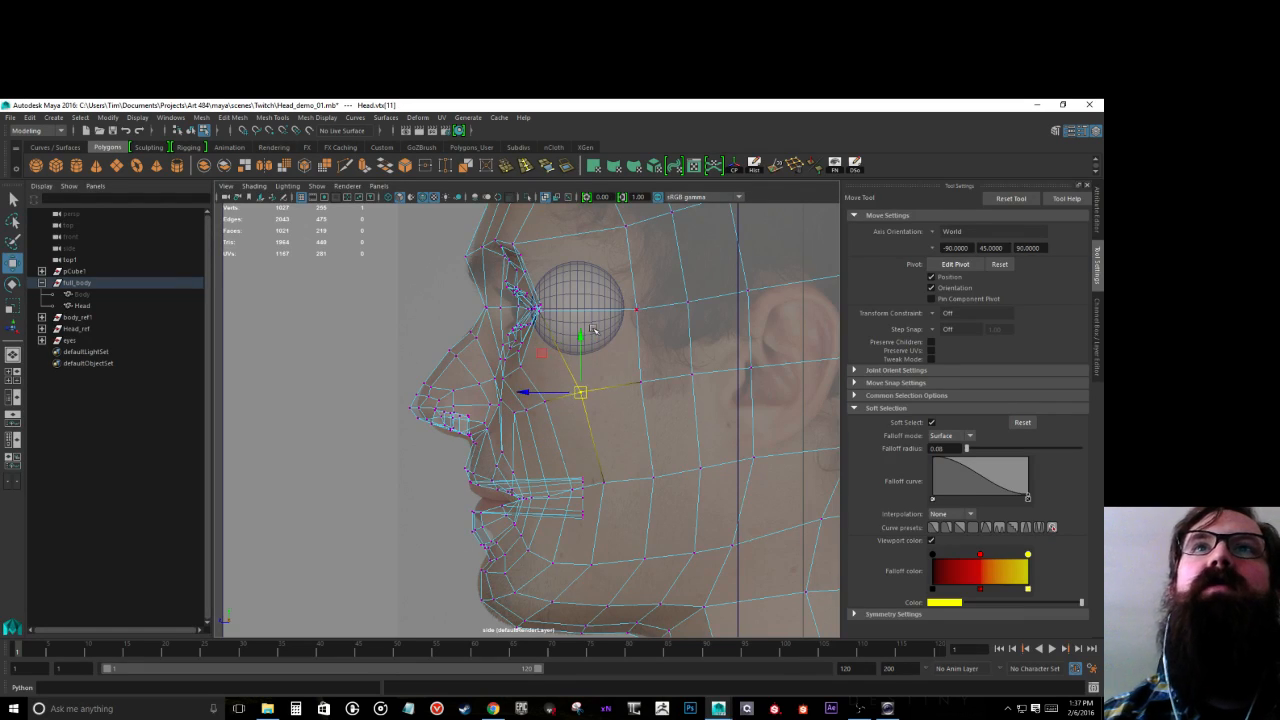
Step: Select the eyeball in the side view, using wireframe display to reach it, and restore the textured shaded display
right_click_drag(570, 287, 597, 270)
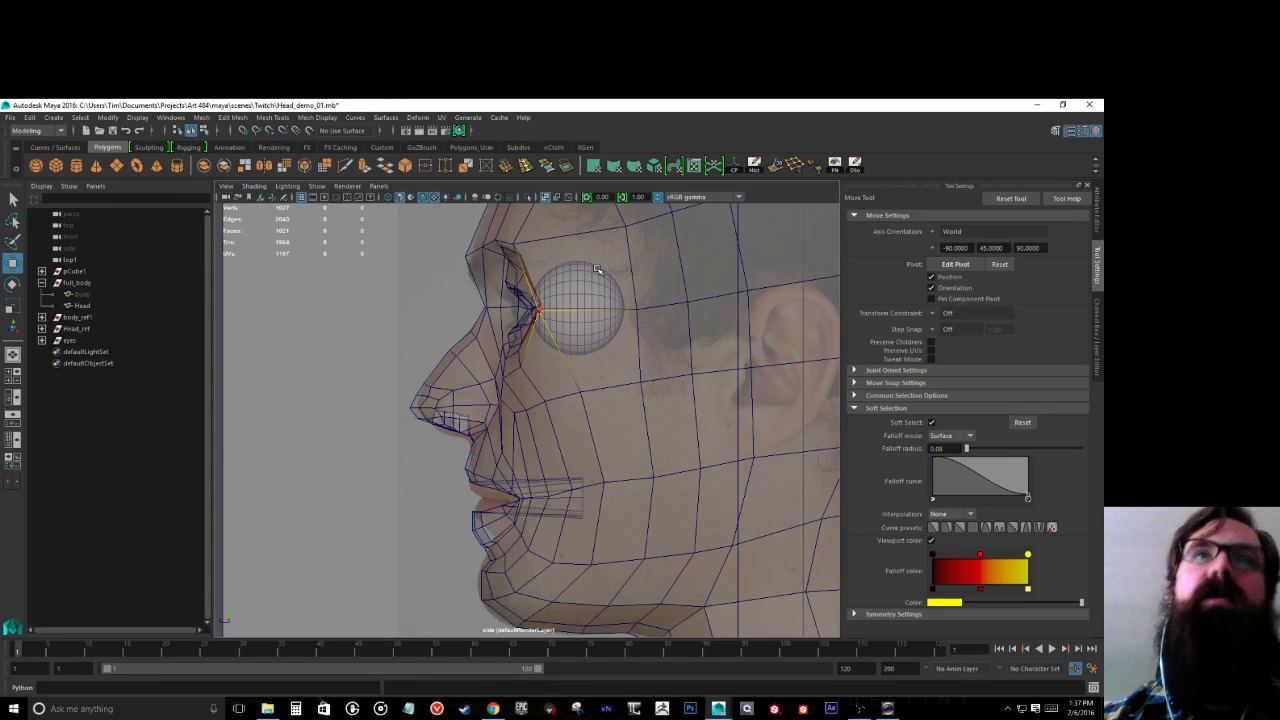
key("5")
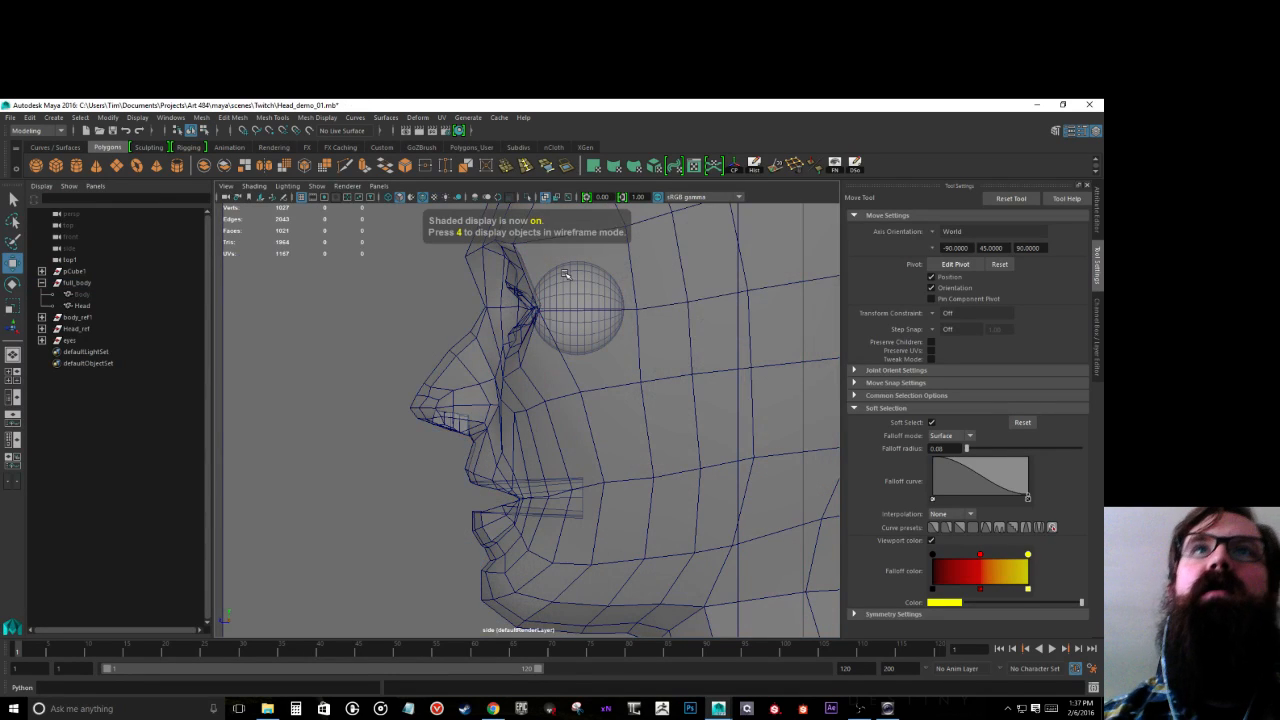
left_click(570, 284)
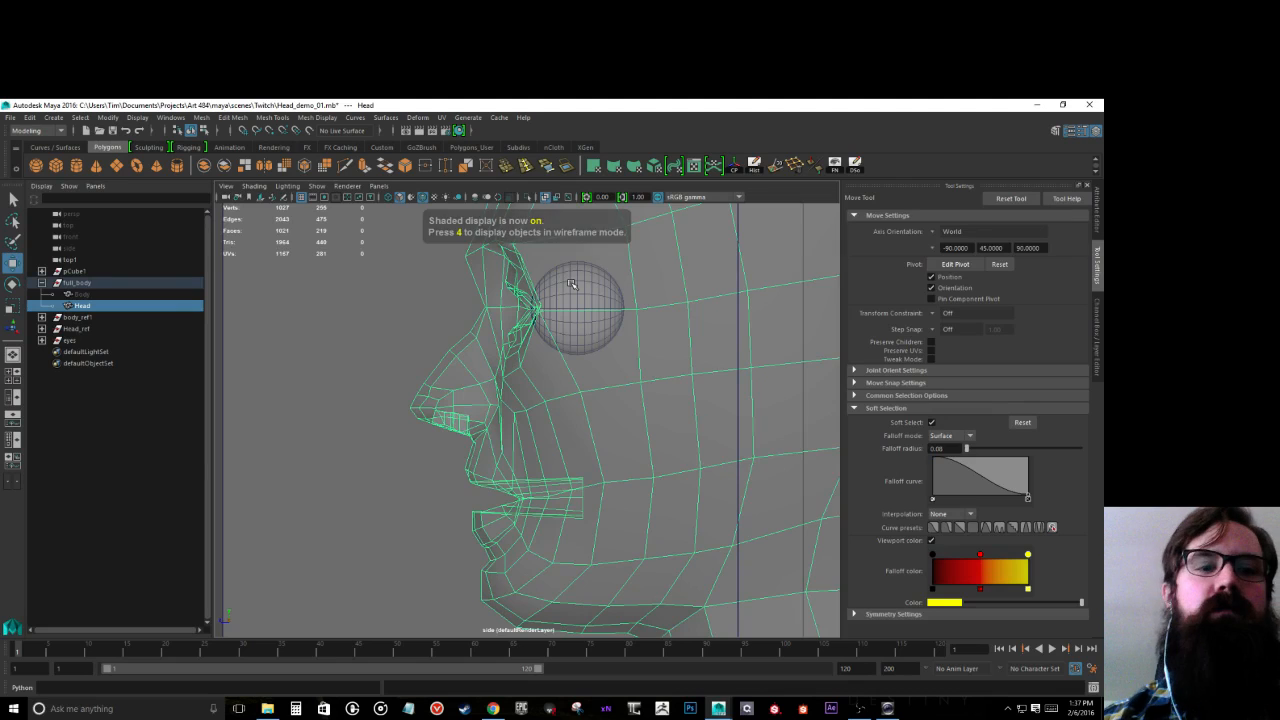
key("4")
left_click(570, 284)
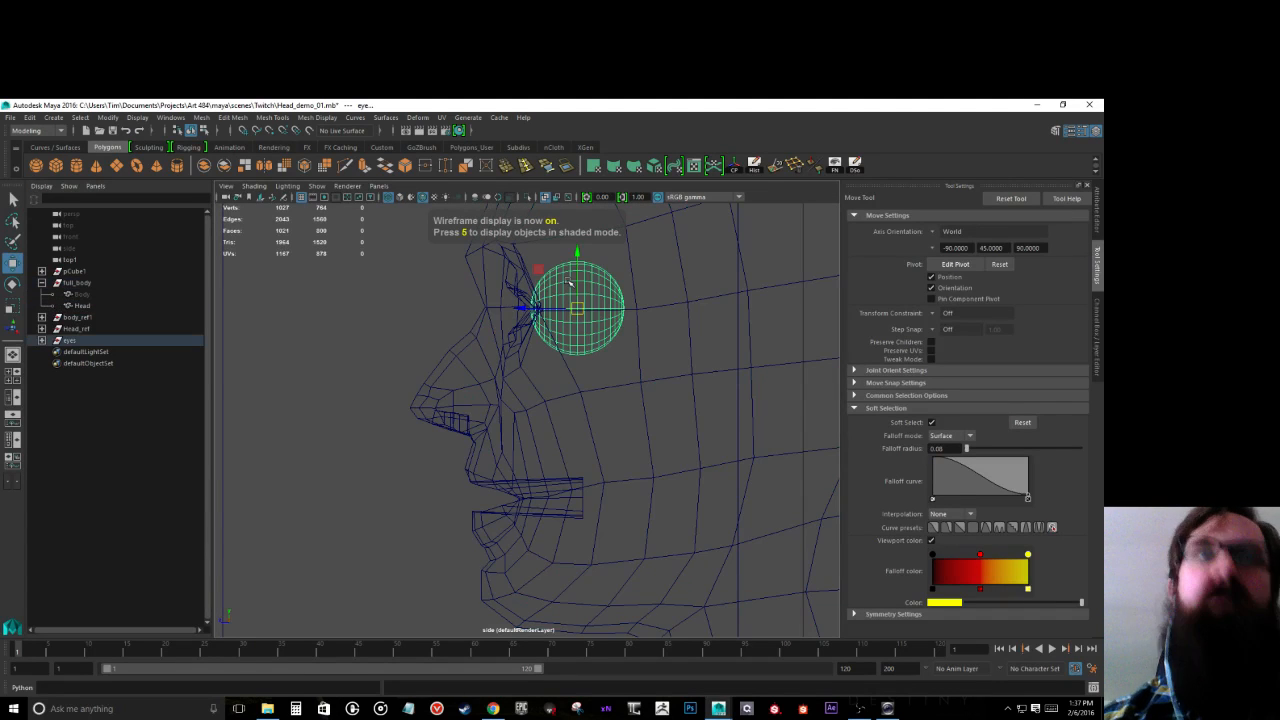
key("5")
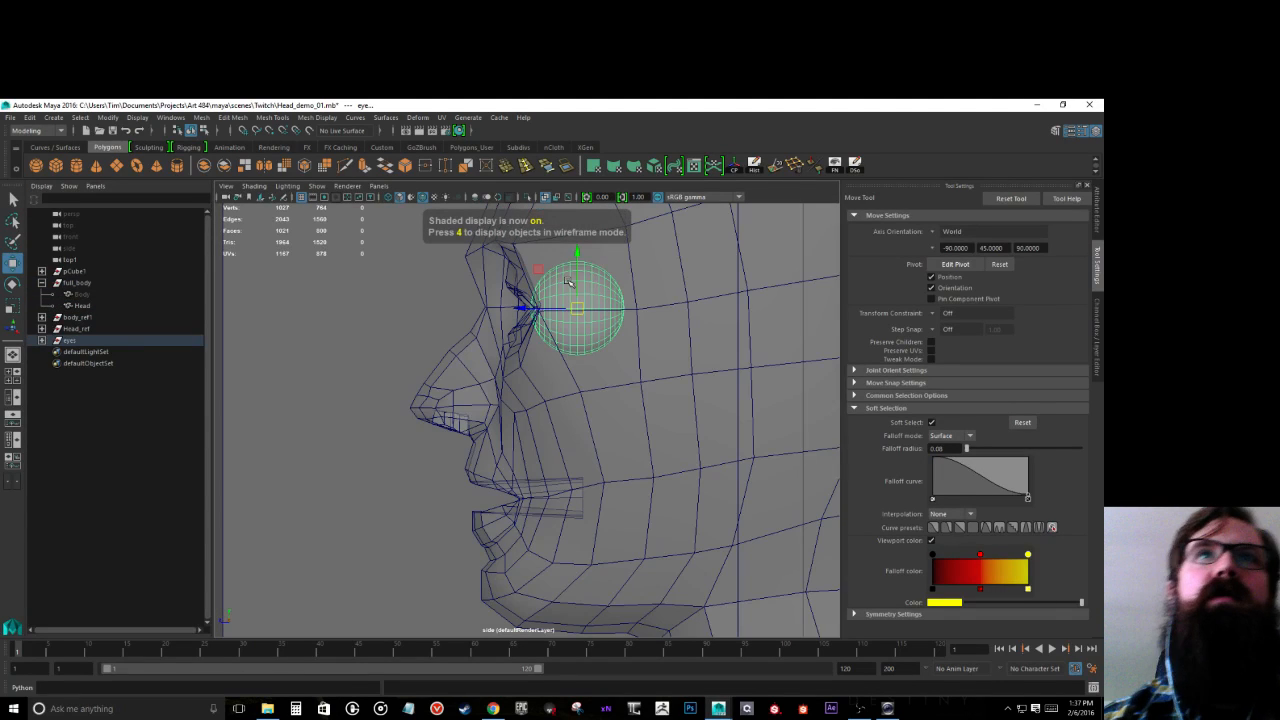
key("6")
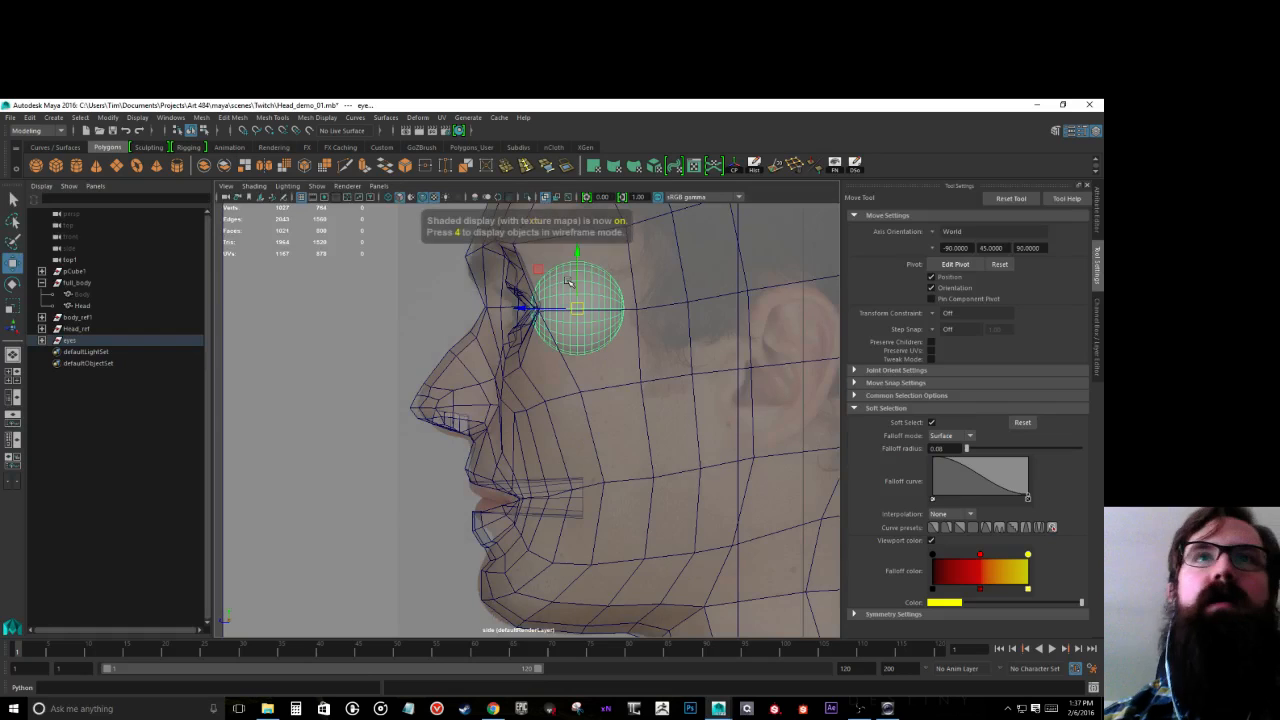
left_click(510, 311)
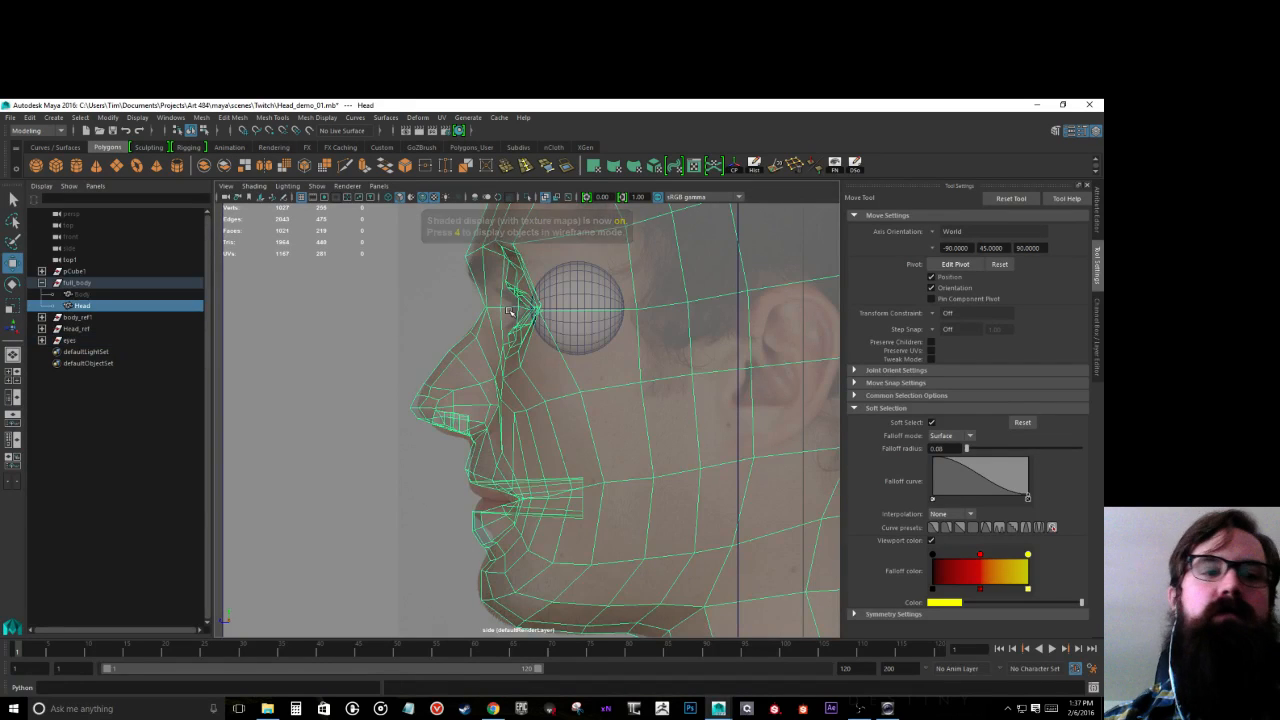
key("ctrl+z")
scroll(509, 311, "up", 2)
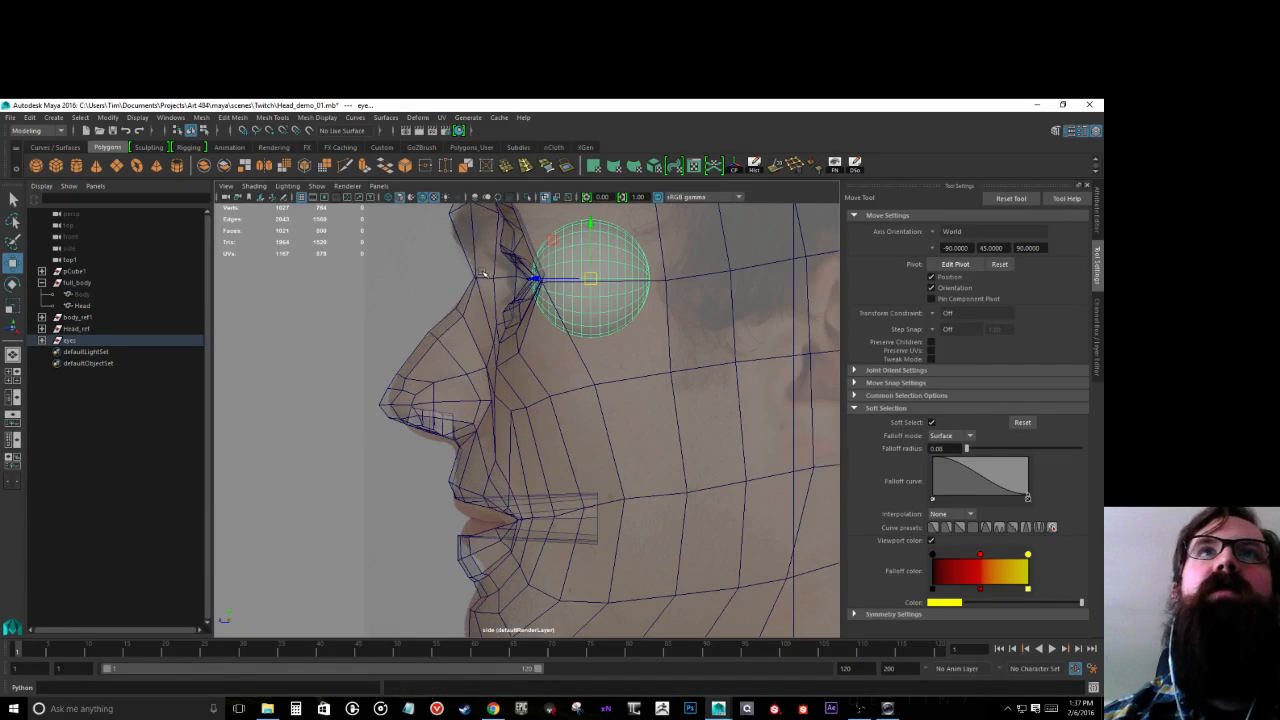
middle_click_drag(482, 273, 465, 326)
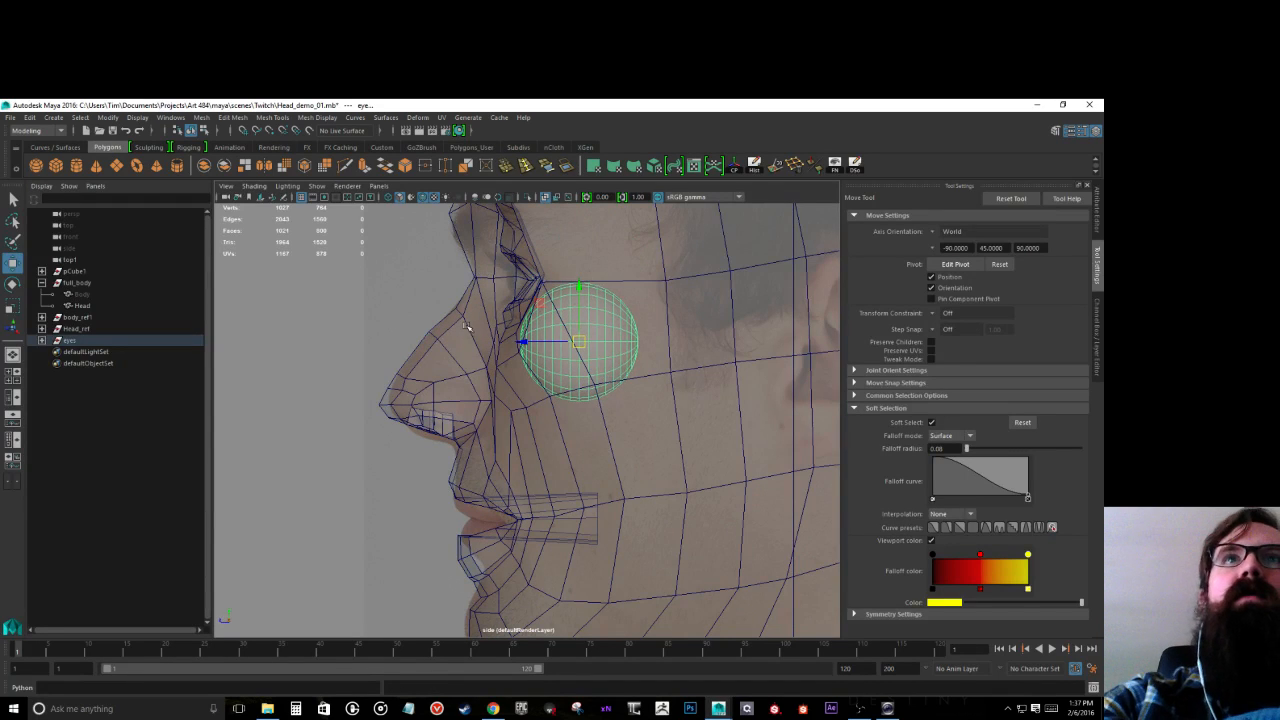
key("ctrl+z")
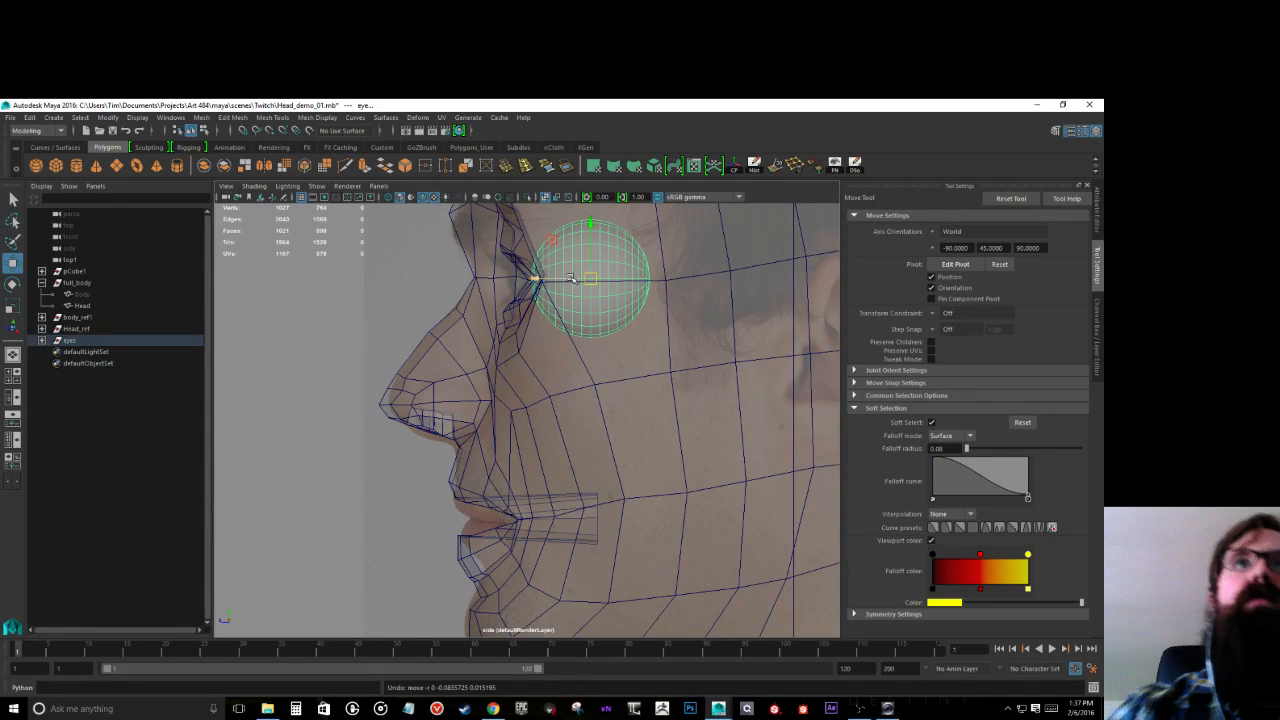
Step: Move the eyeball forward along the depth axis so its front sits at the eye in the side reference photo
left_click_drag(531, 280, 526, 279)
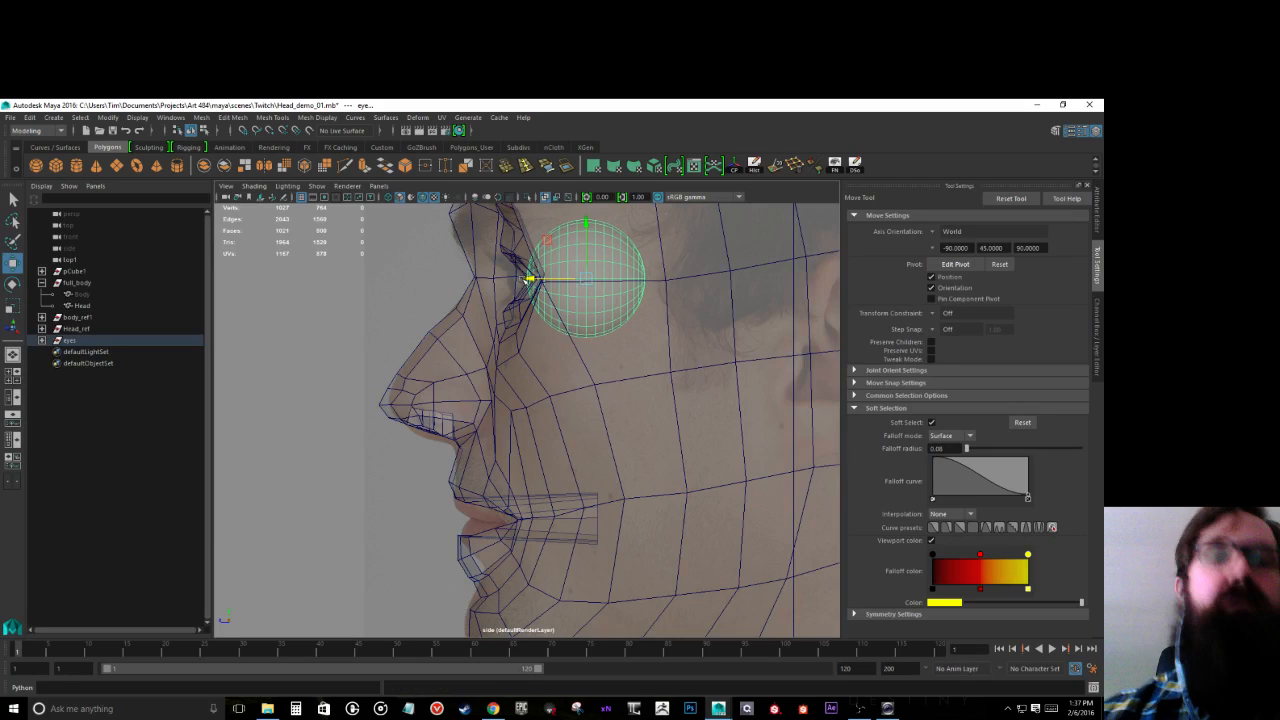
key("f")
scroll(505, 418, "up", 3)
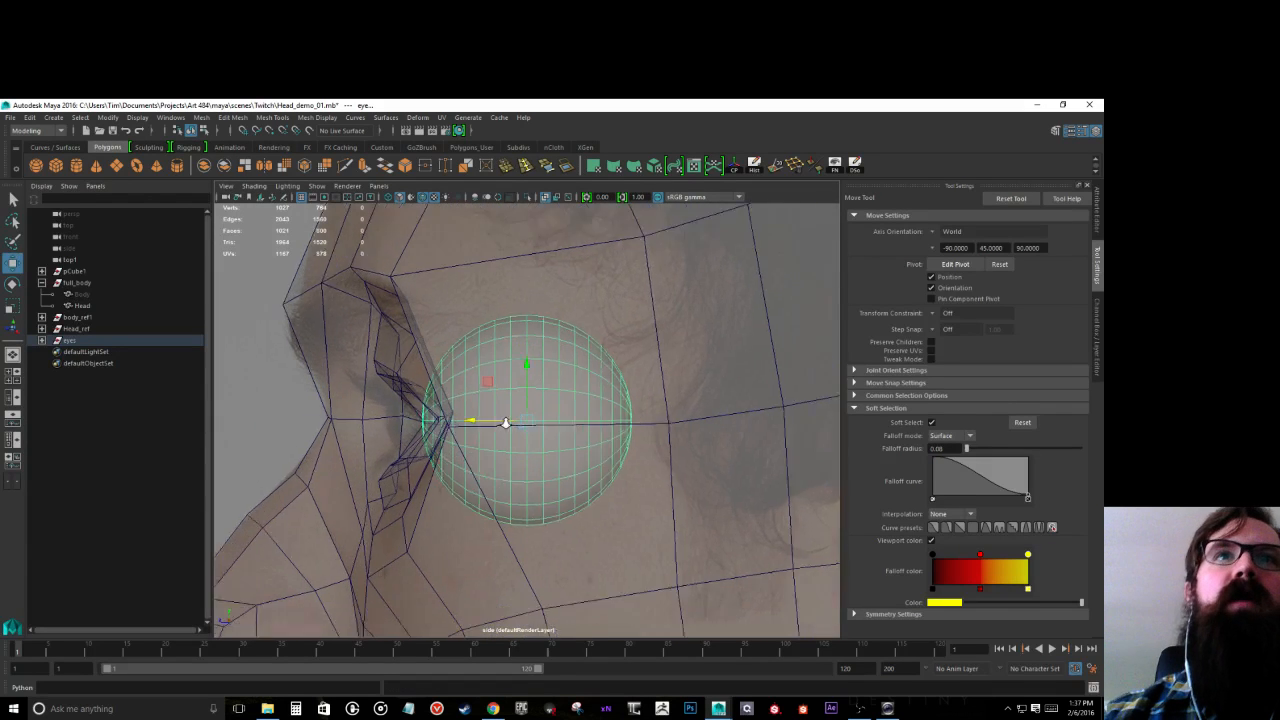
left_click_drag(465, 424, 432, 420)
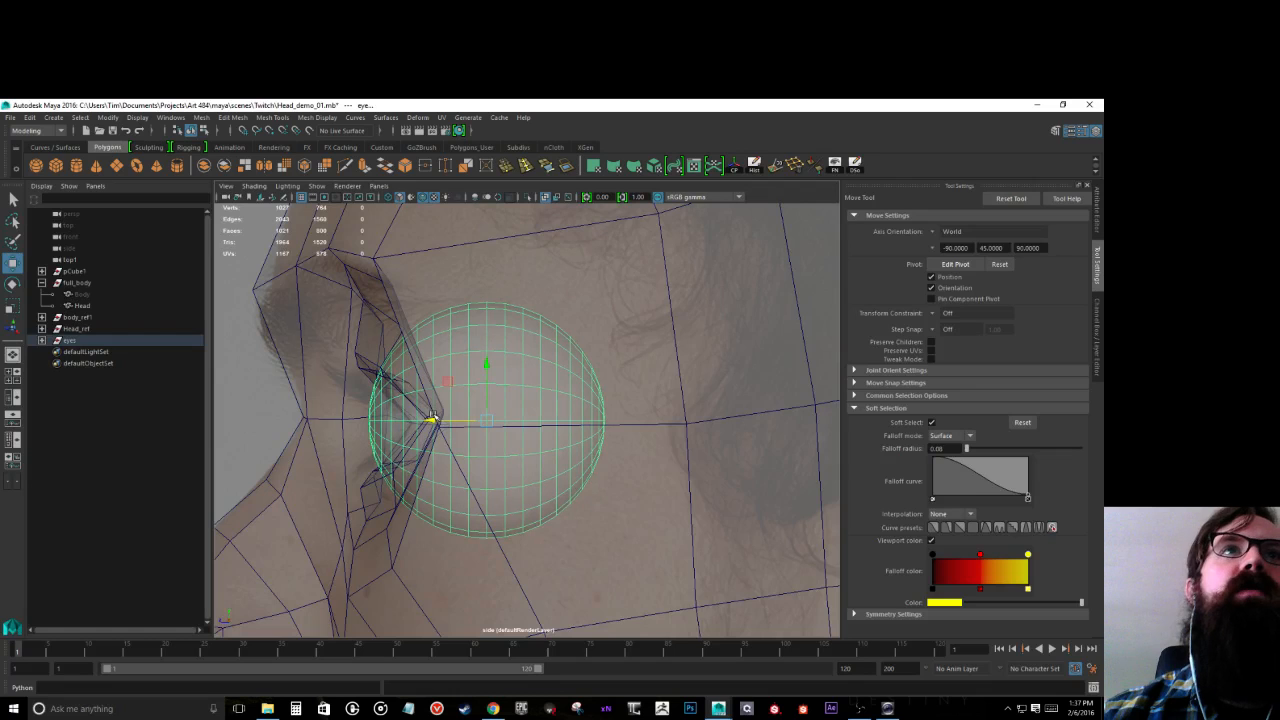
Step: Turn off Soft Select and reposition the Head mesh's brow vertices above the eyeball to follow the side reference photo
left_click(370, 315)
right_click_drag(375, 288, 320, 285)
mouse_move(332, 281)
left_mouse_down()
mouse_move(368, 318)
mouse_move(325, 297)
left_mouse_up()
key("b")
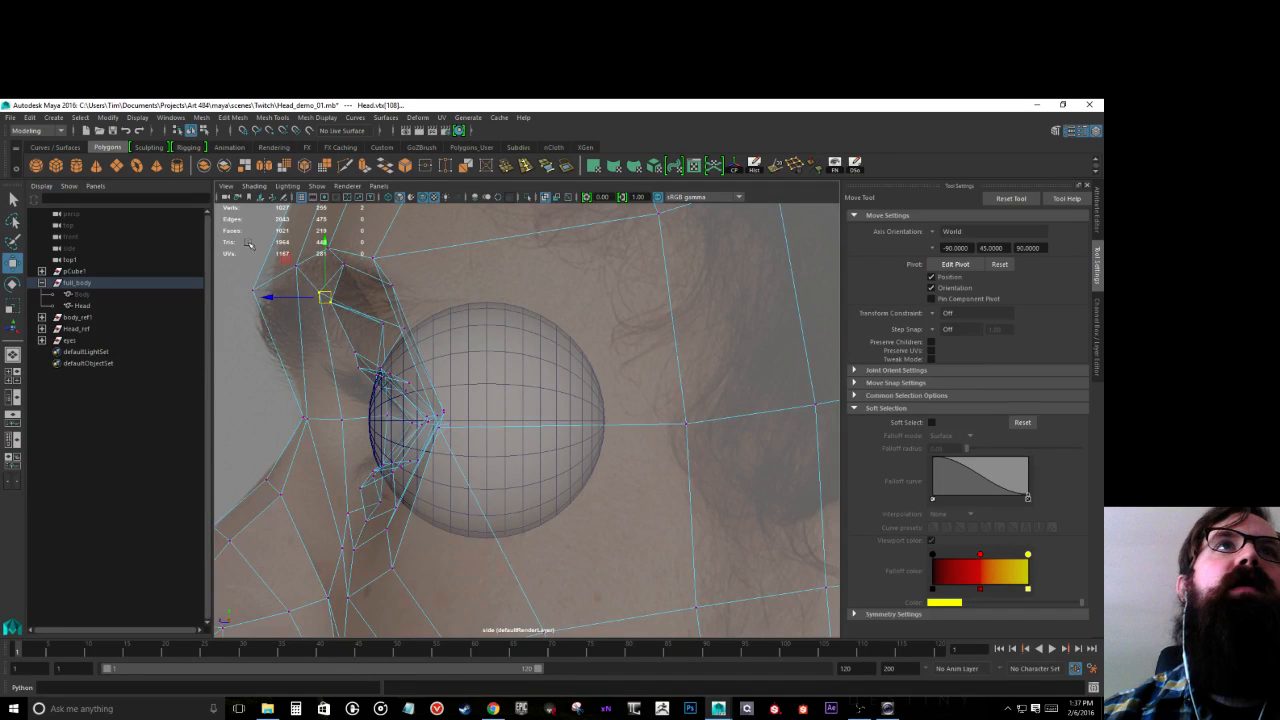
left_click_drag(314, 230, 363, 313)
left_click(315, 300)
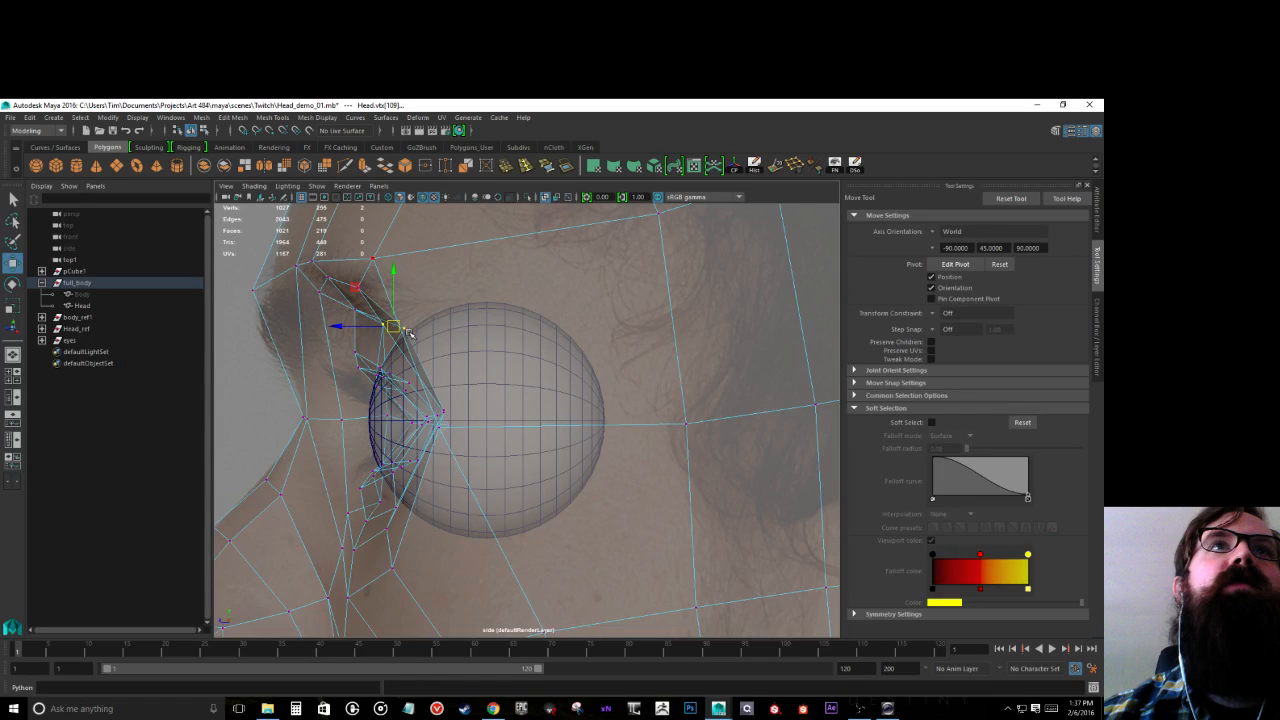
Step: Adjust the individual vertices between the brow and upper eyelid to shape the upper eye socket around the eyeball
left_click(365, 328)
left_click_drag(365, 329, 379, 329)
left_click(352, 310)
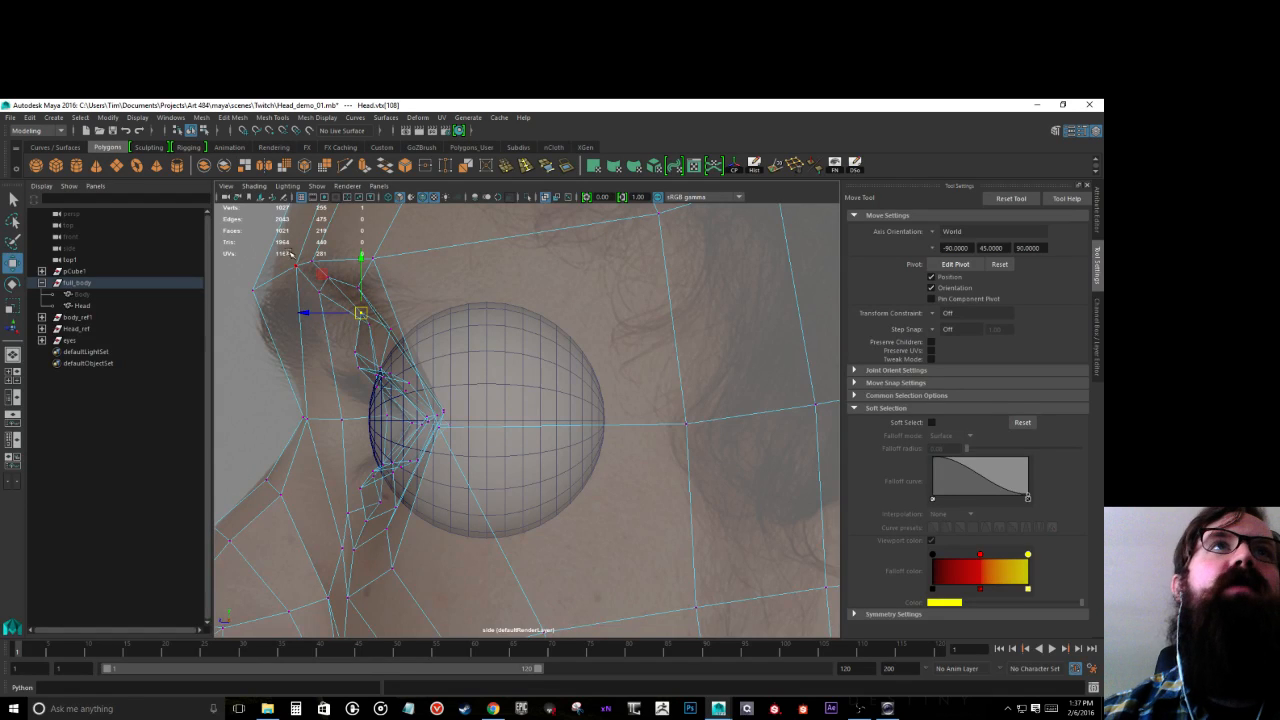
left_click(323, 258)
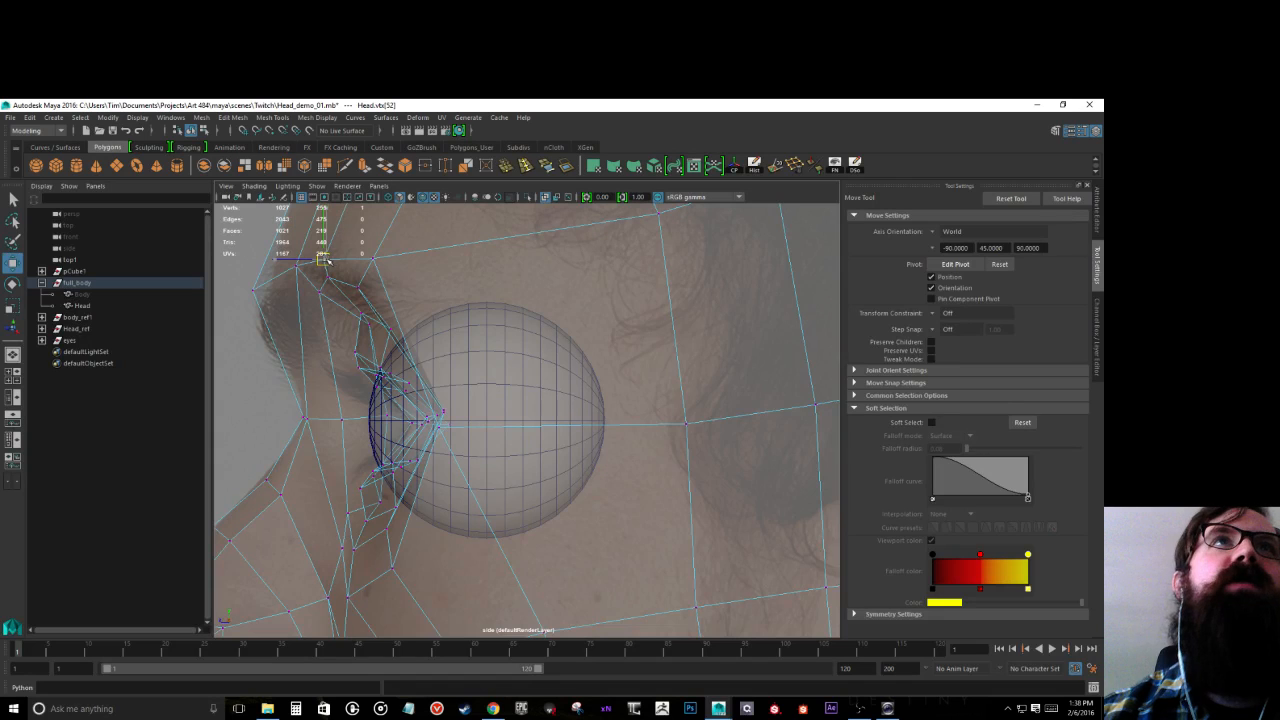
Step: Move the outer eye corner vertex back and slightly up over the eyeball, and adjust the vertices below the lower eyelid
left_click(441, 428)
left_click_drag(441, 428, 476, 412)
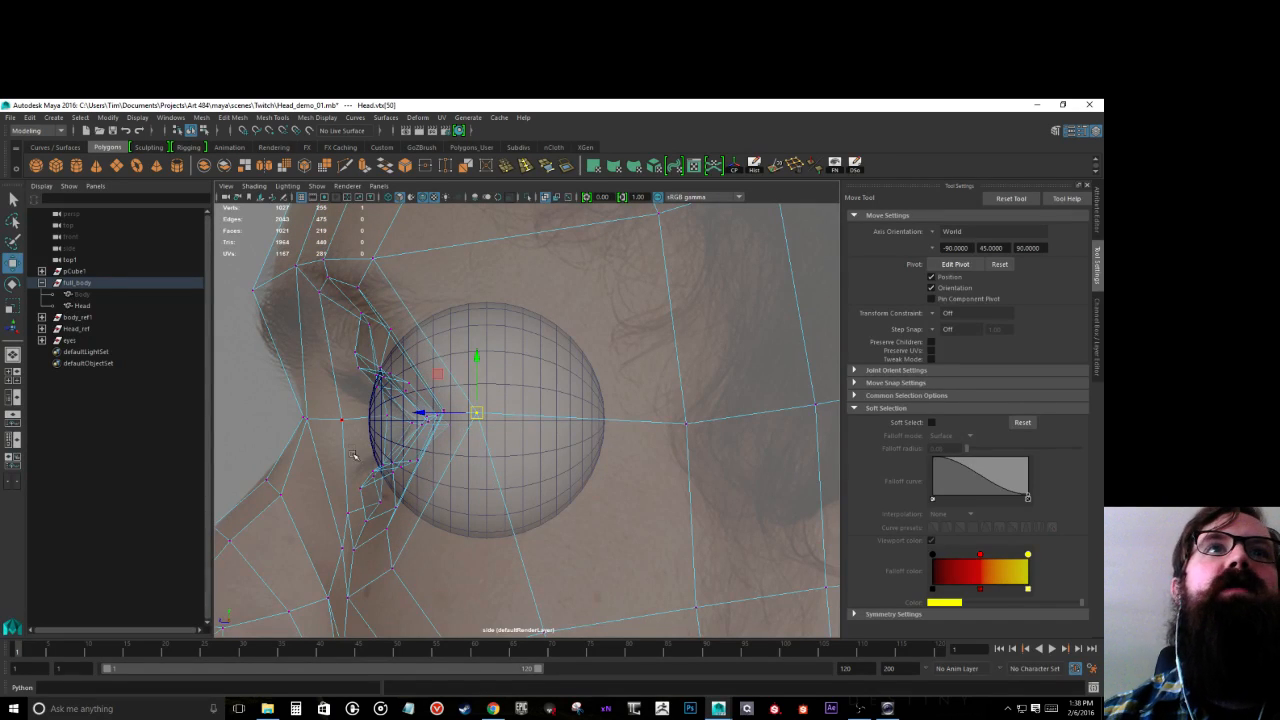
left_click(358, 514)
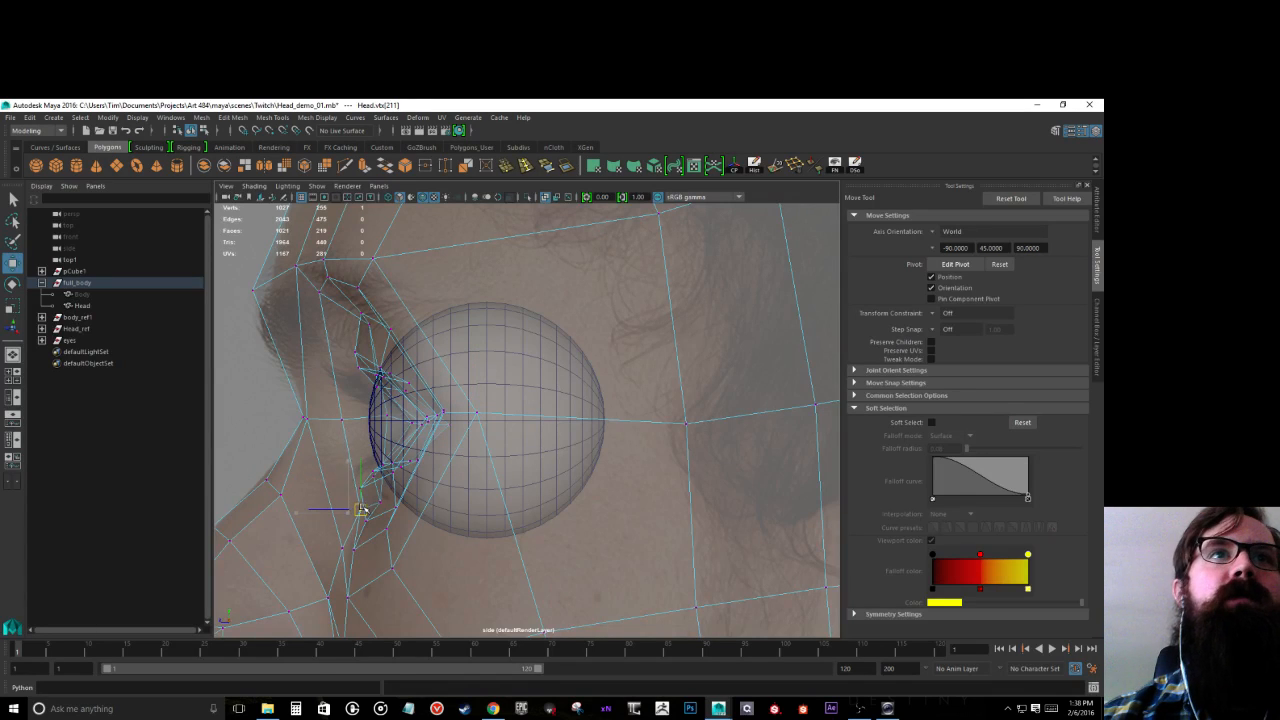
left_click_drag(350, 526, 412, 586)
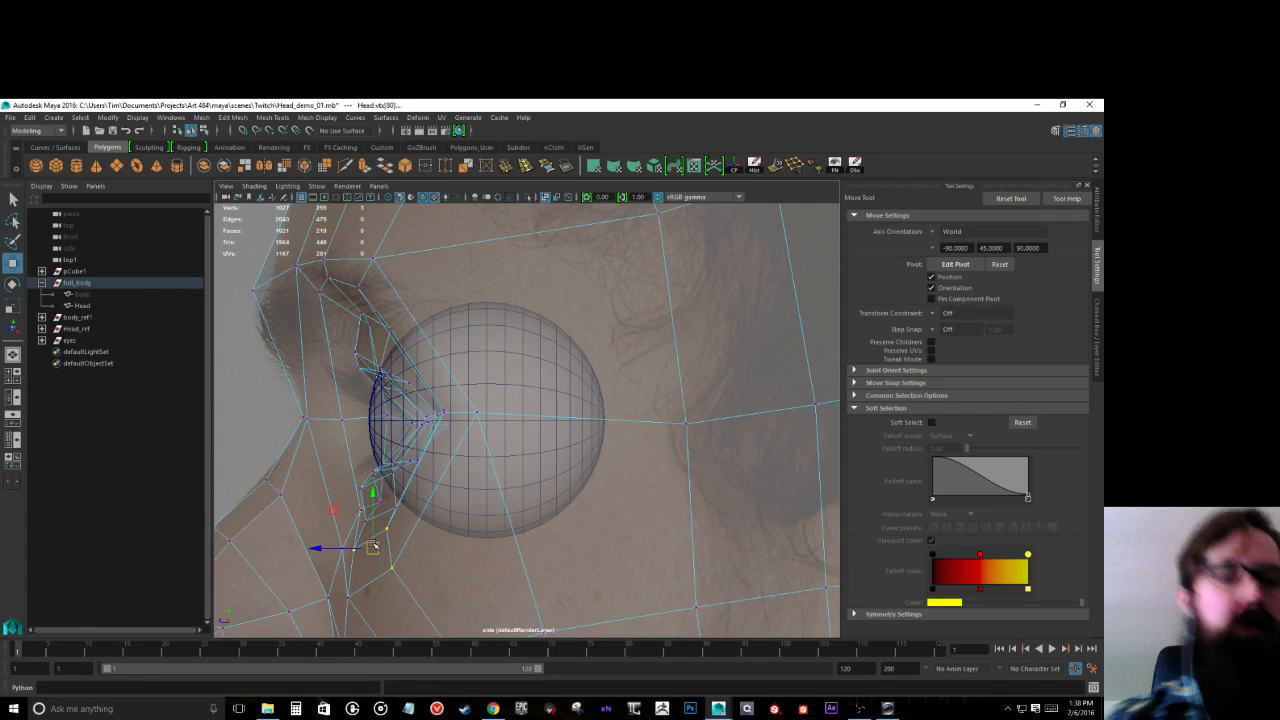
middle_click_drag(371, 565, 477, 293)
key("ctrl+z")
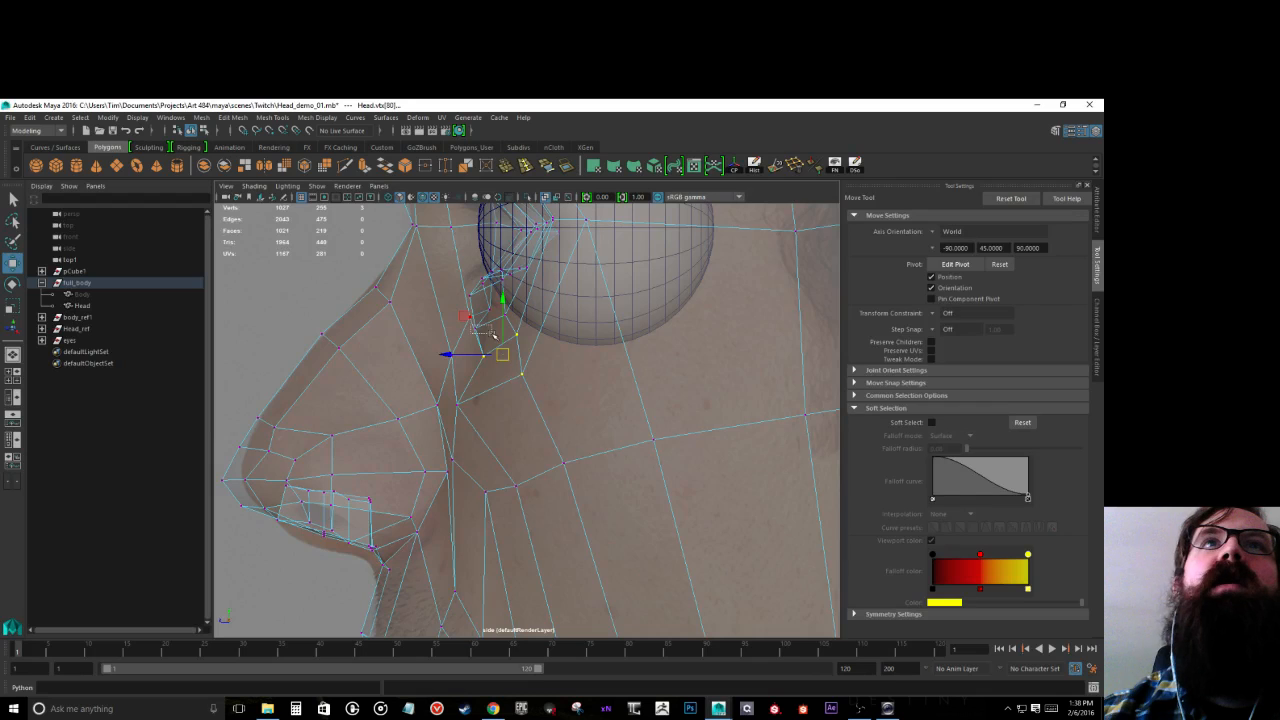
Step: Reposition the lower eyelid vertices in front of the eyeball and move the cheek vertex beside the nose slightly back
left_click(470, 325)
left_click(462, 290)
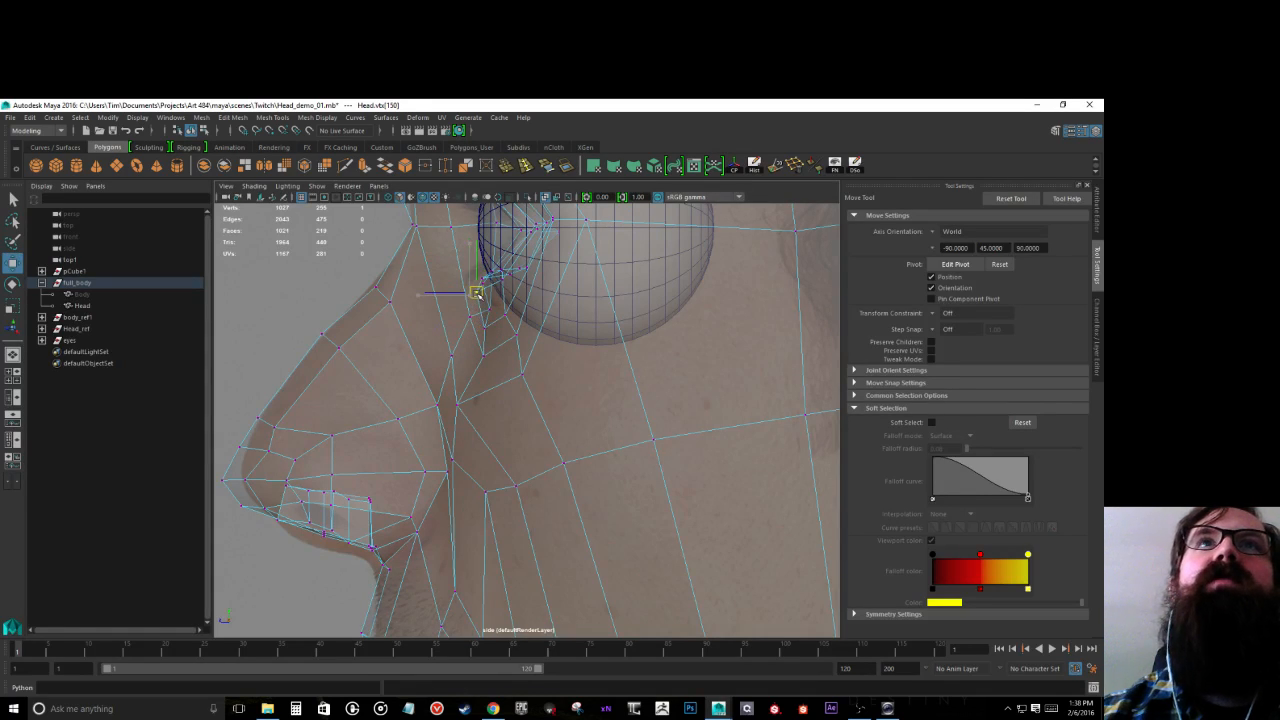
left_click(455, 397)
middle_click_drag(456, 398, 476, 398)
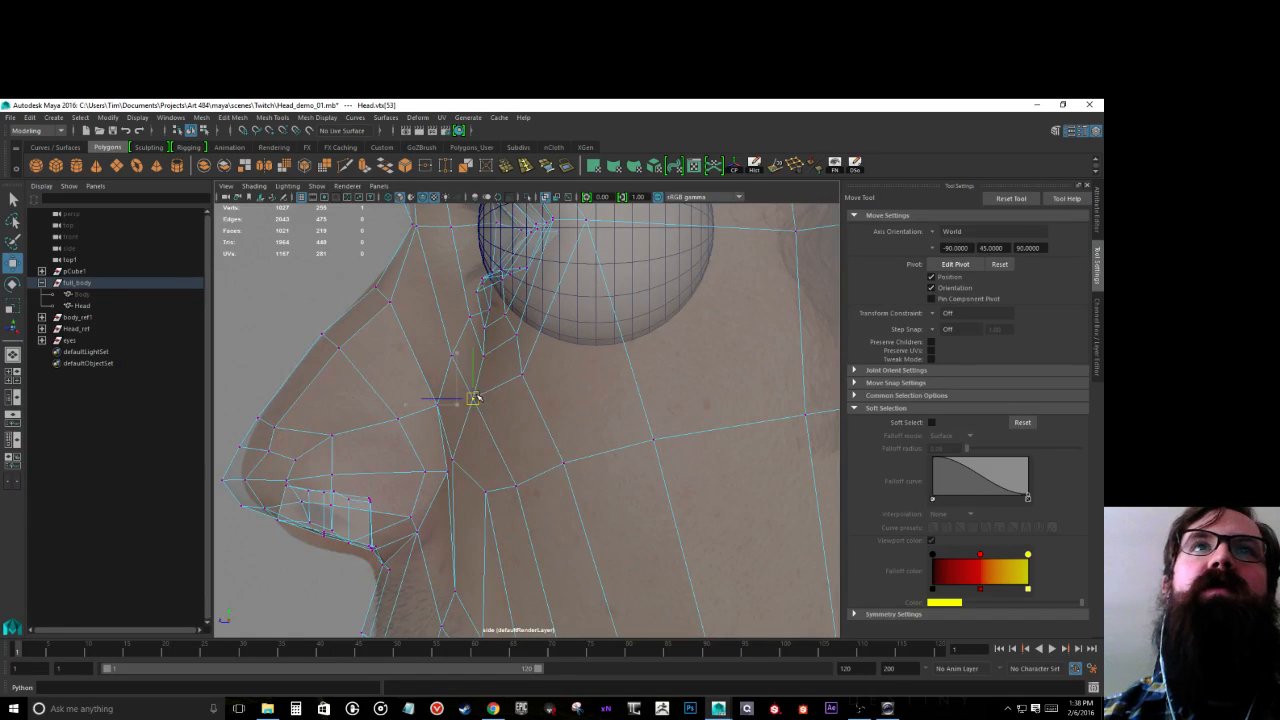
Step: Move the vertices along the nose bridge back and up onto the nose outline in the side reference photo
left_click(417, 228)
middle_click_drag(417, 230, 428, 232)
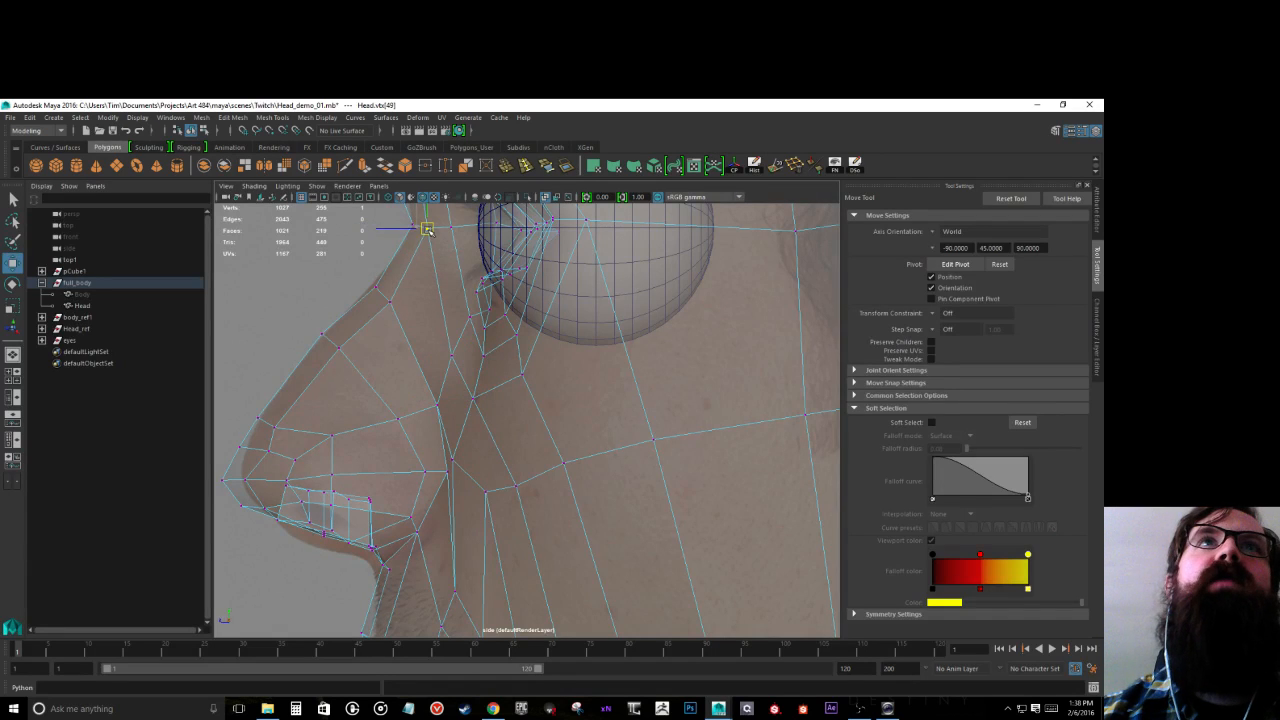
left_click_drag(353, 276, 386, 284)
left_click_drag(312, 322, 354, 362)
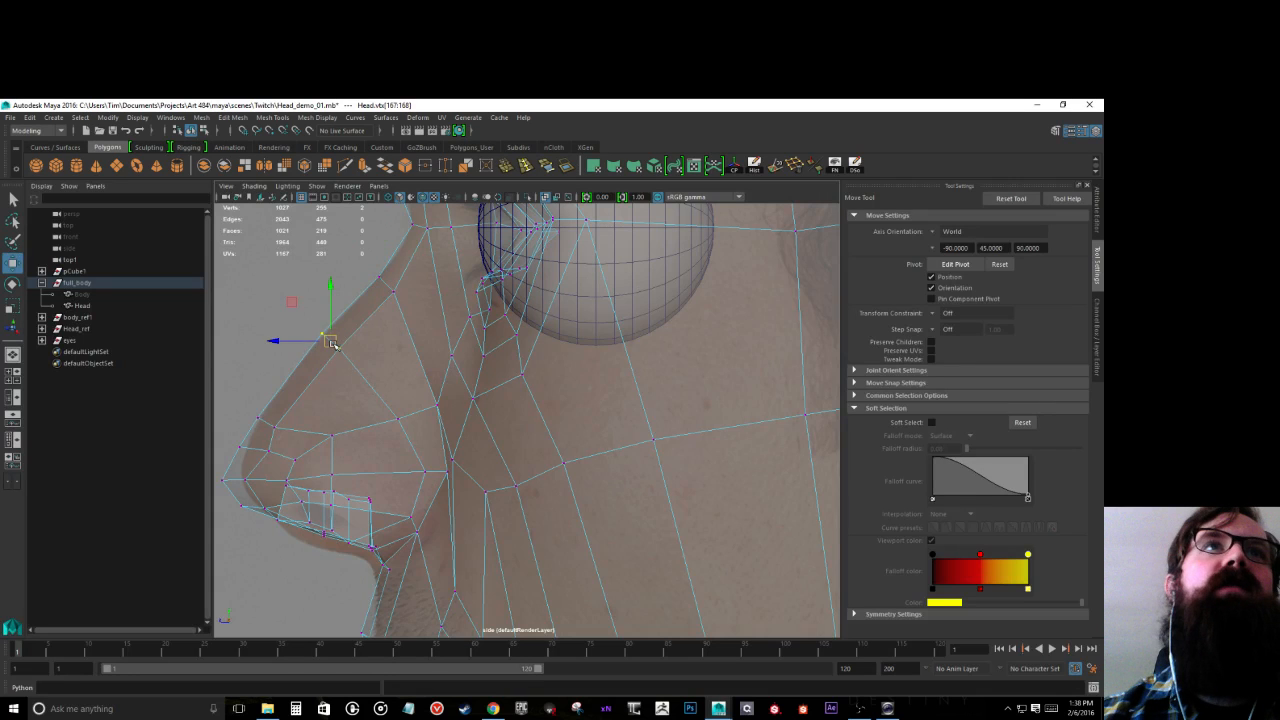
left_click_drag(242, 412, 298, 382)
left_click_drag(322, 303, 338, 338)
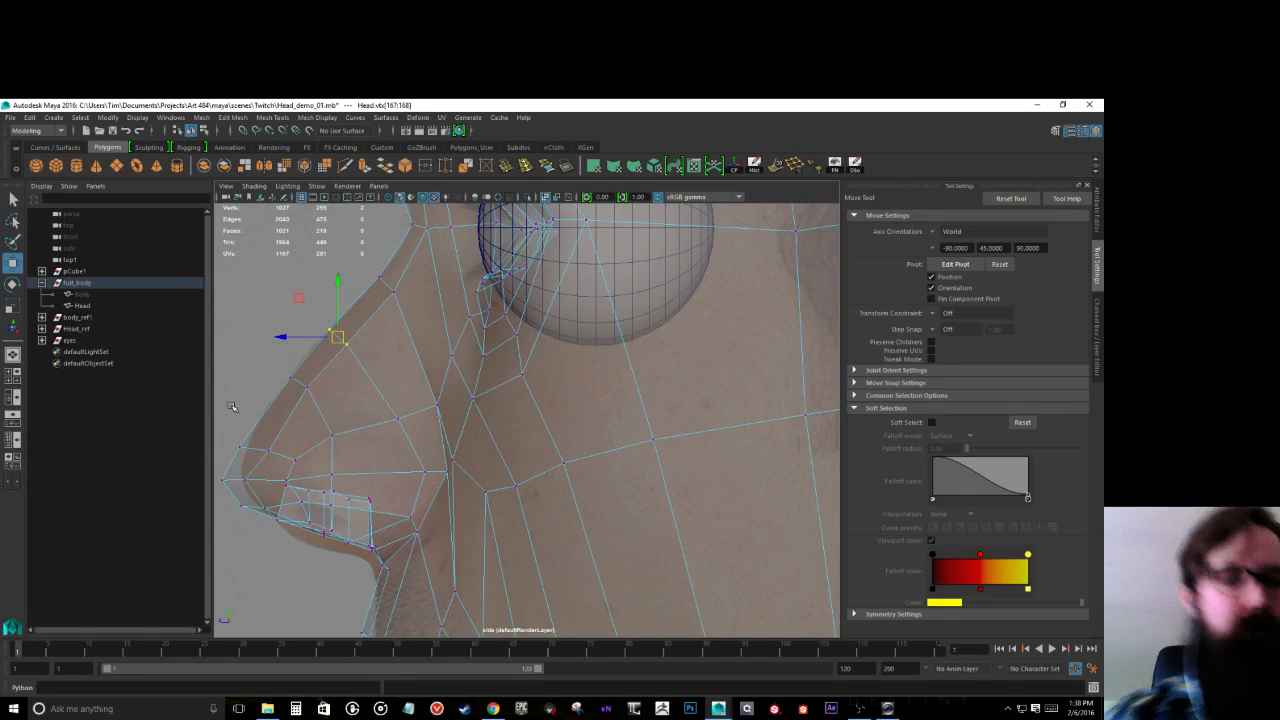
Step: Move the two vertices just above the nose tip up and back onto the photo's nose outline
left_click(252, 452)
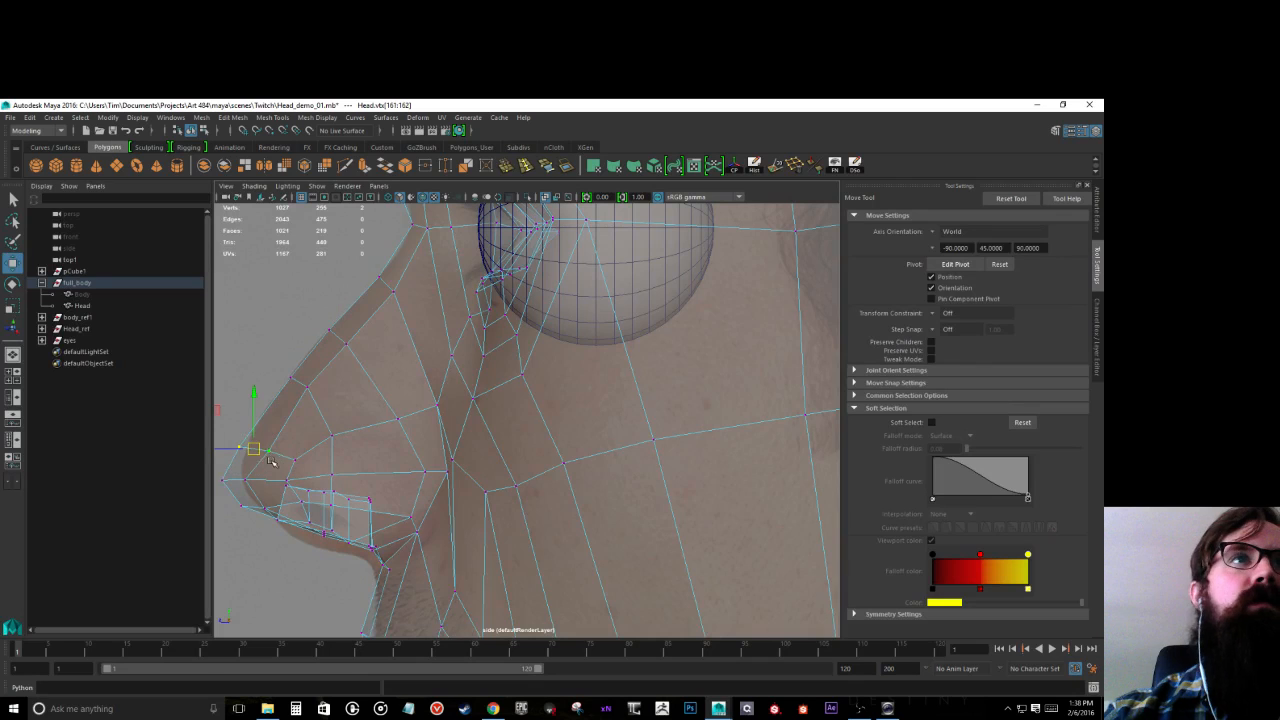
left_click(263, 413)
left_click_drag(263, 413, 270, 422)
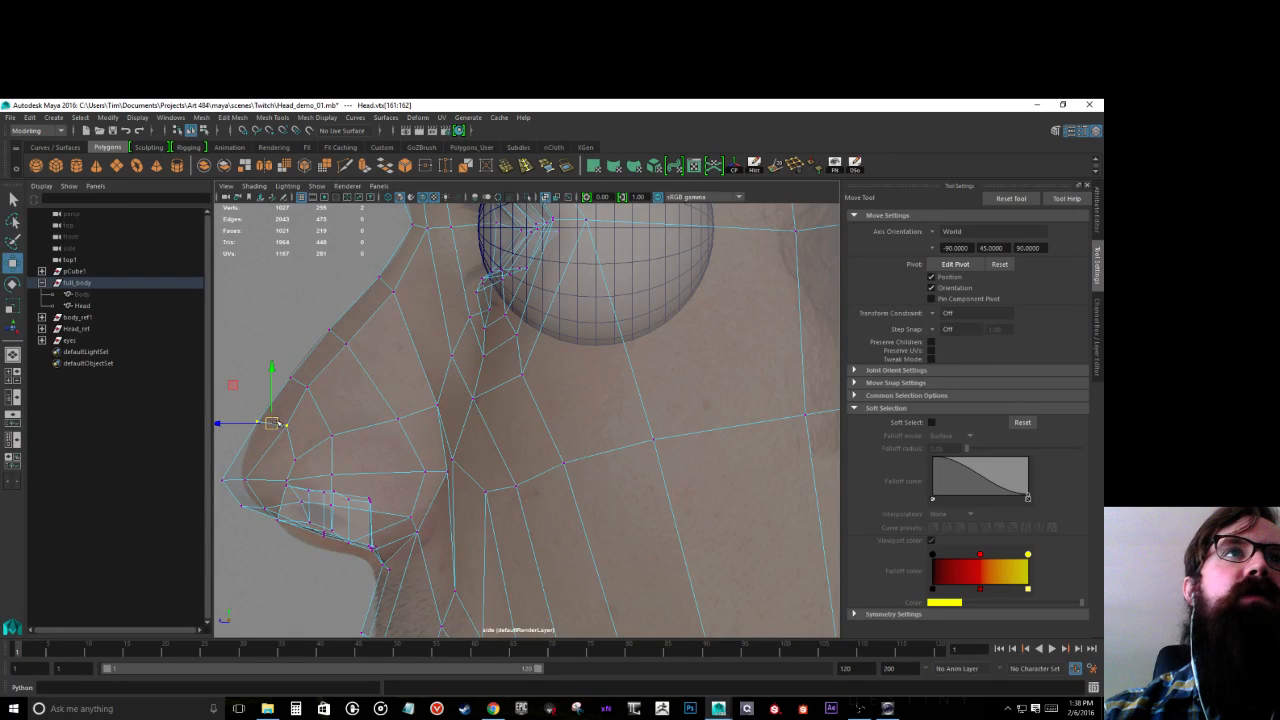
left_click(274, 424)
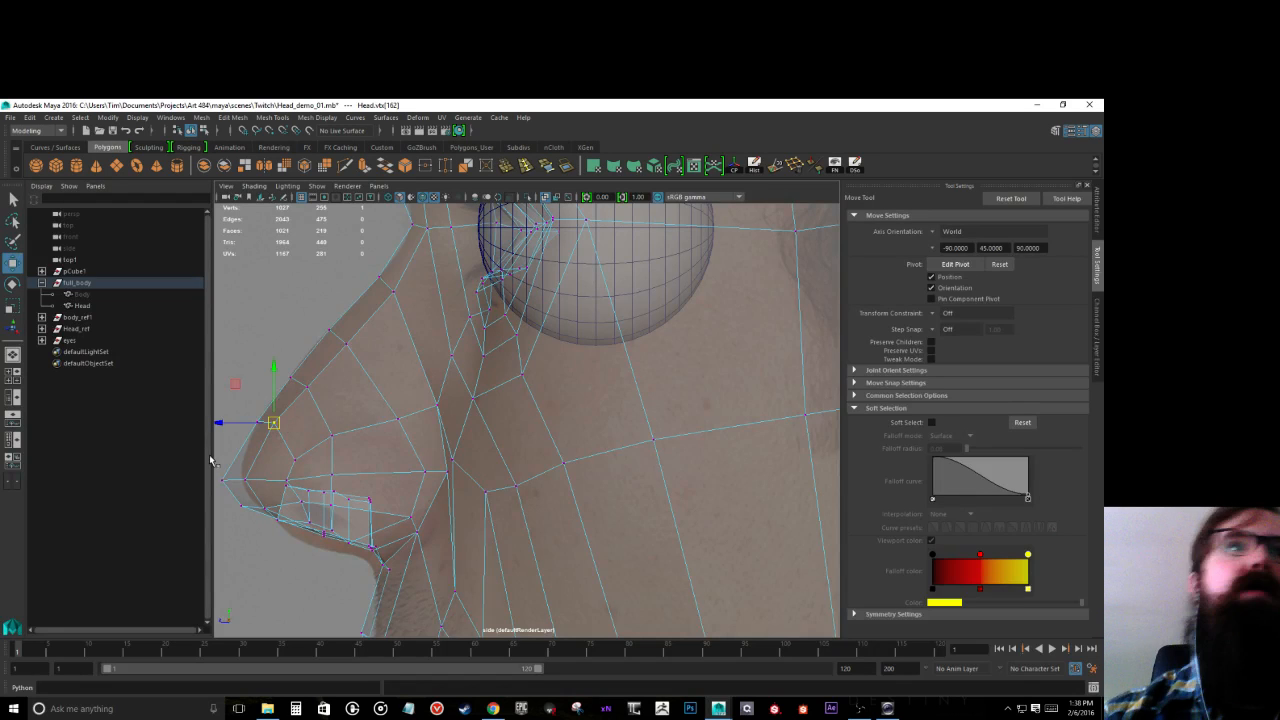
middle_click_drag(322, 490, 330, 446)
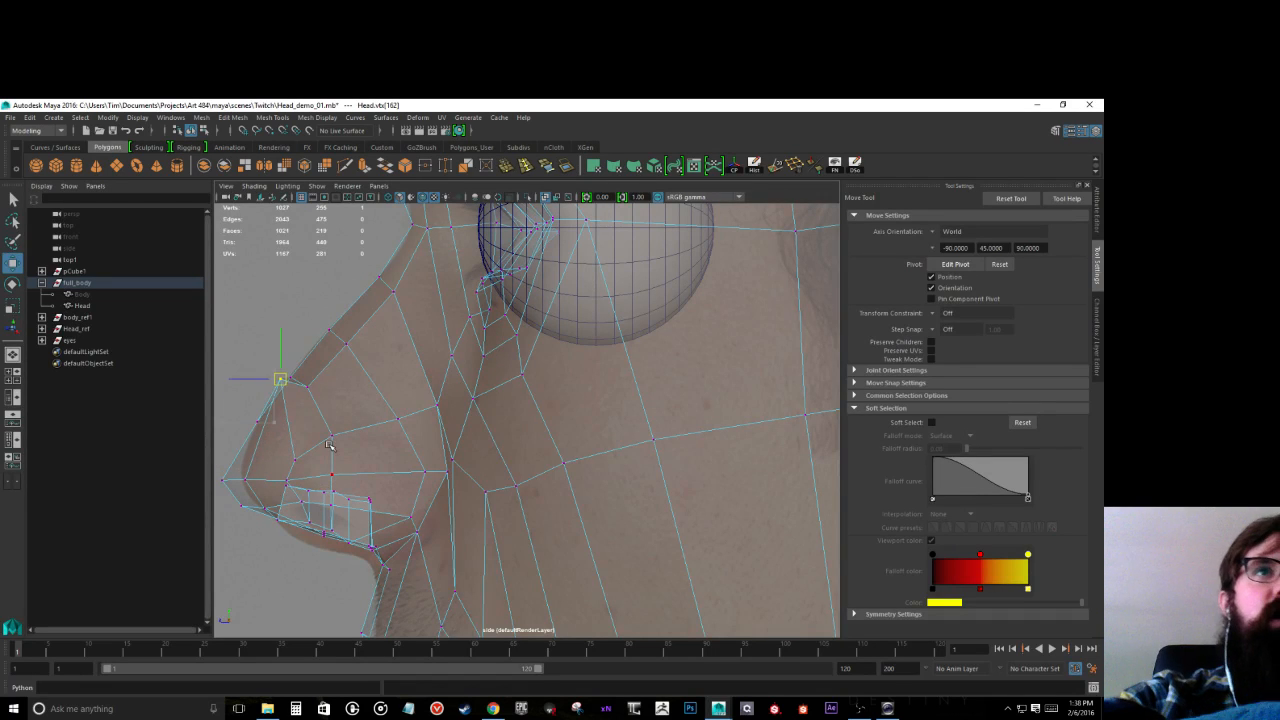
key("ctrl+z")
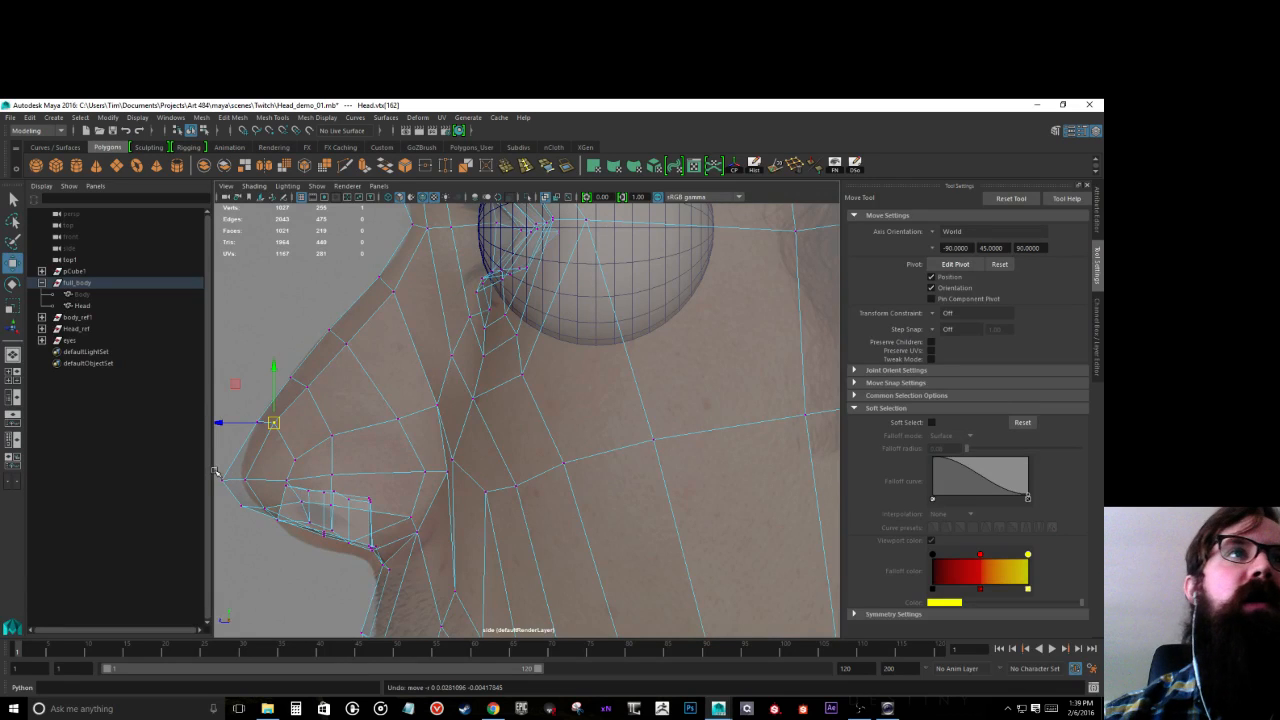
middle_click_drag(330, 508, 318, 496)
key("ctrl+z")
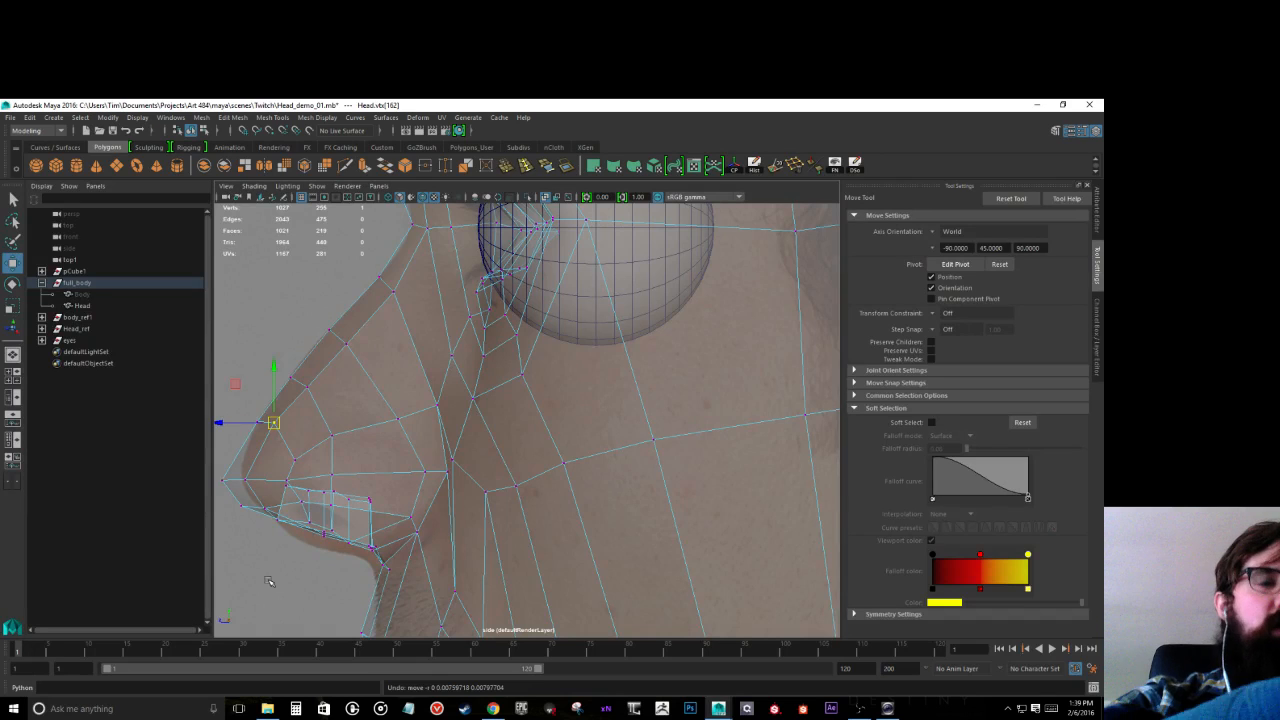
Step: Move the vertices along the upper inner nostril edge back and slightly up in the side view, and scale them closer together
middle_click_drag(266, 571, 403, 534, "alt")
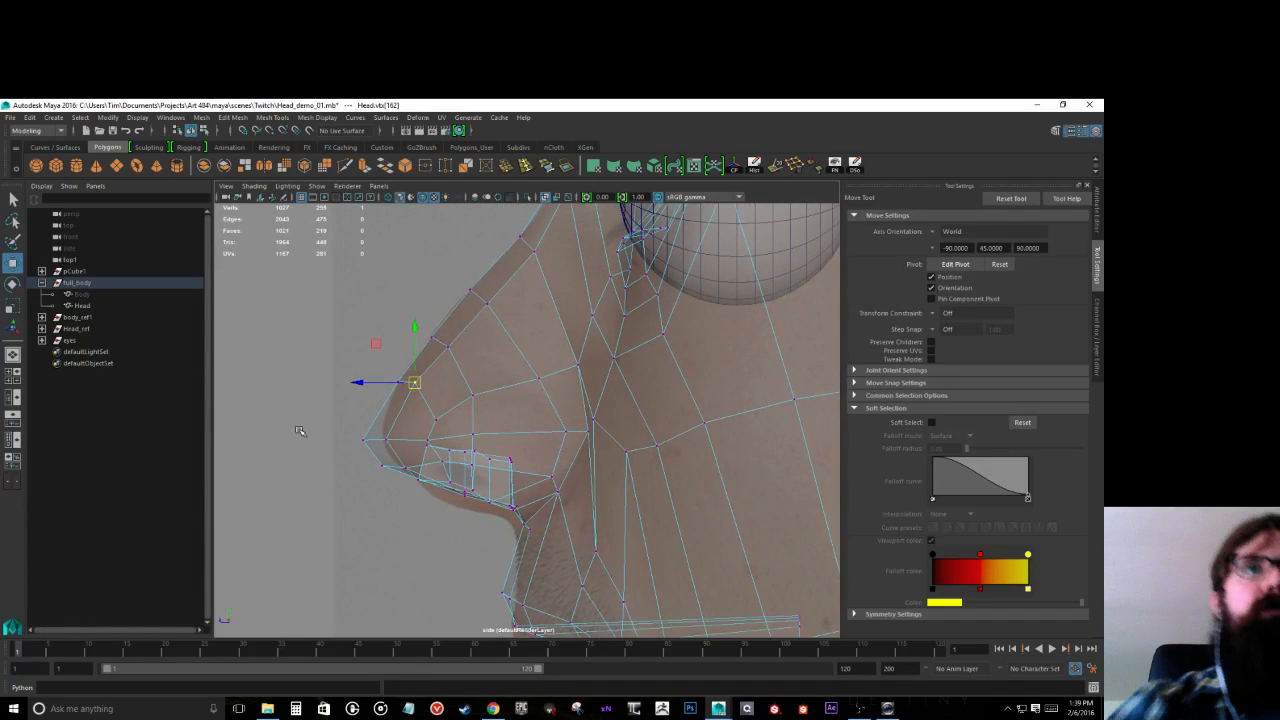
left_click_drag(322, 421, 519, 460)
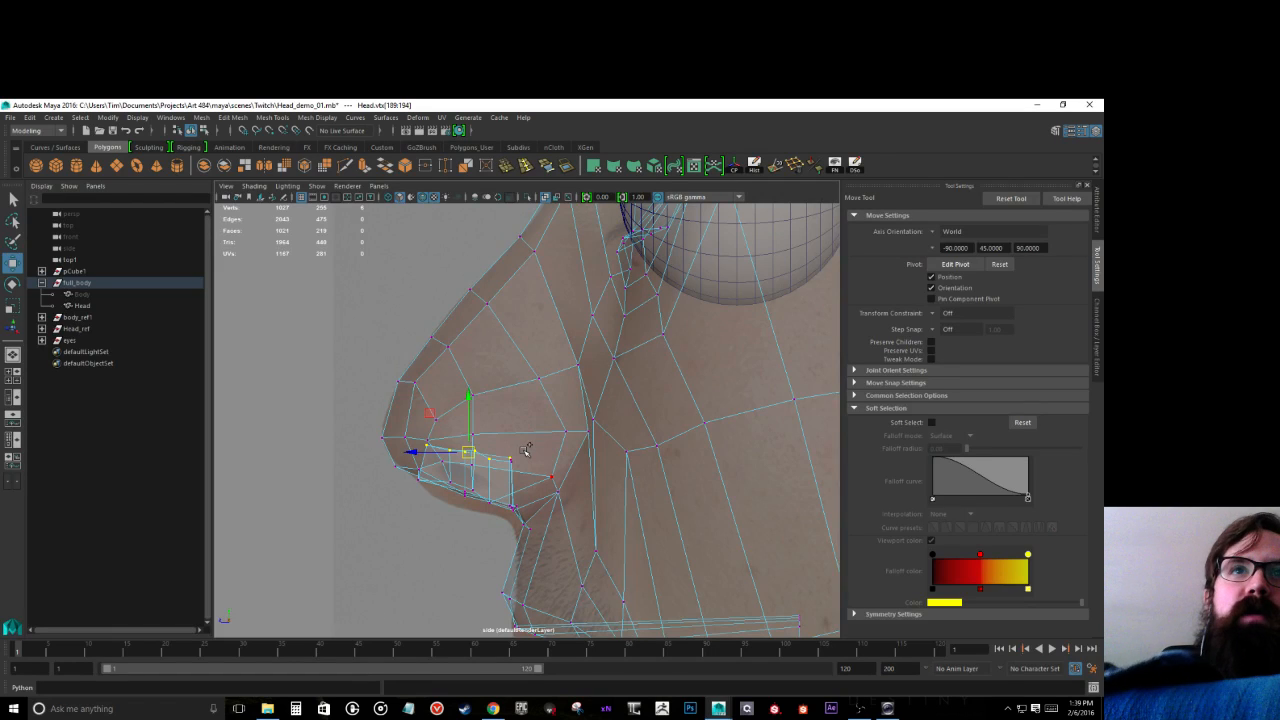
left_click_drag(524, 448, 482, 484)
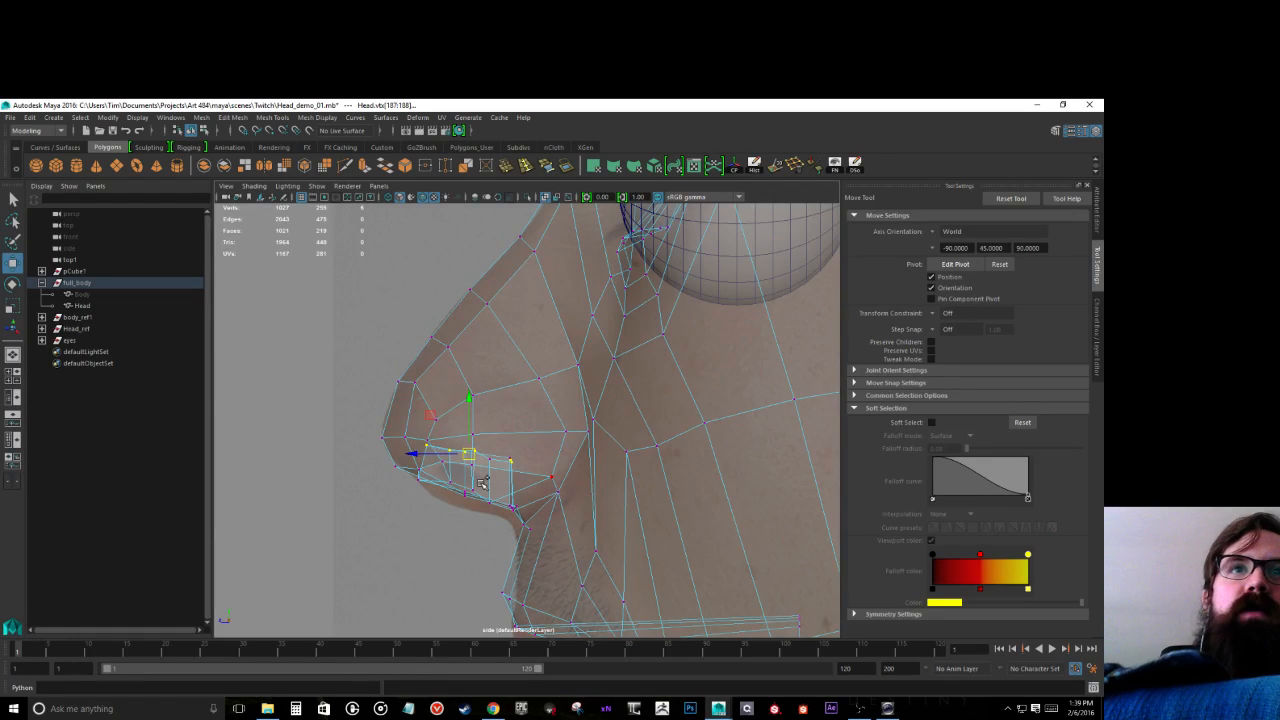
key("ctrl+z")
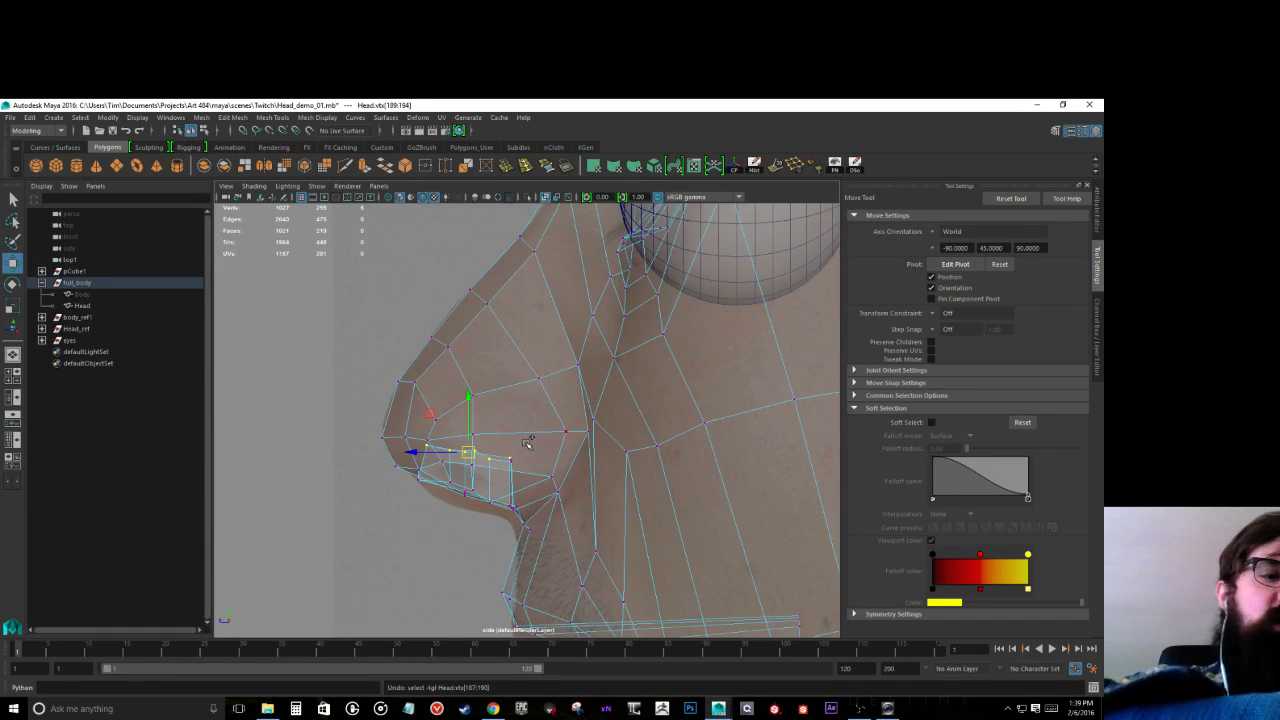
left_click_drag(527, 443, 474, 470, "shift")
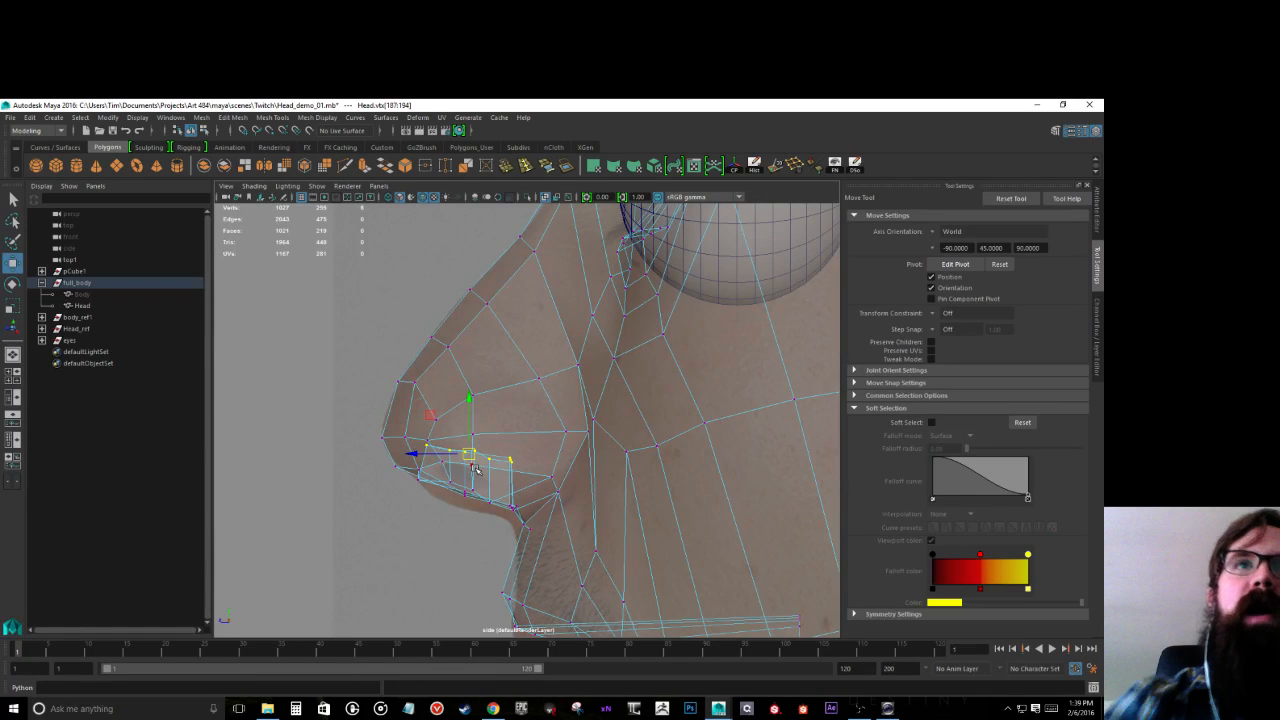
scroll(474, 470, "up", 3)
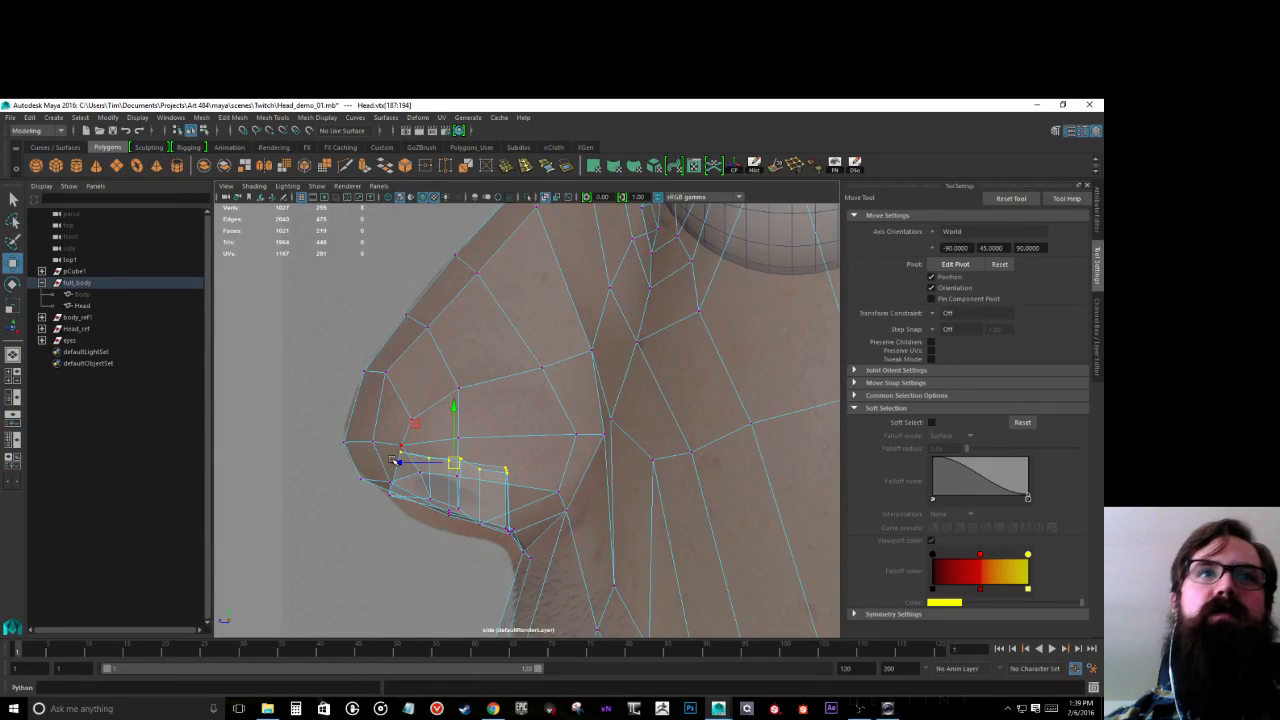
left_click(393, 480)
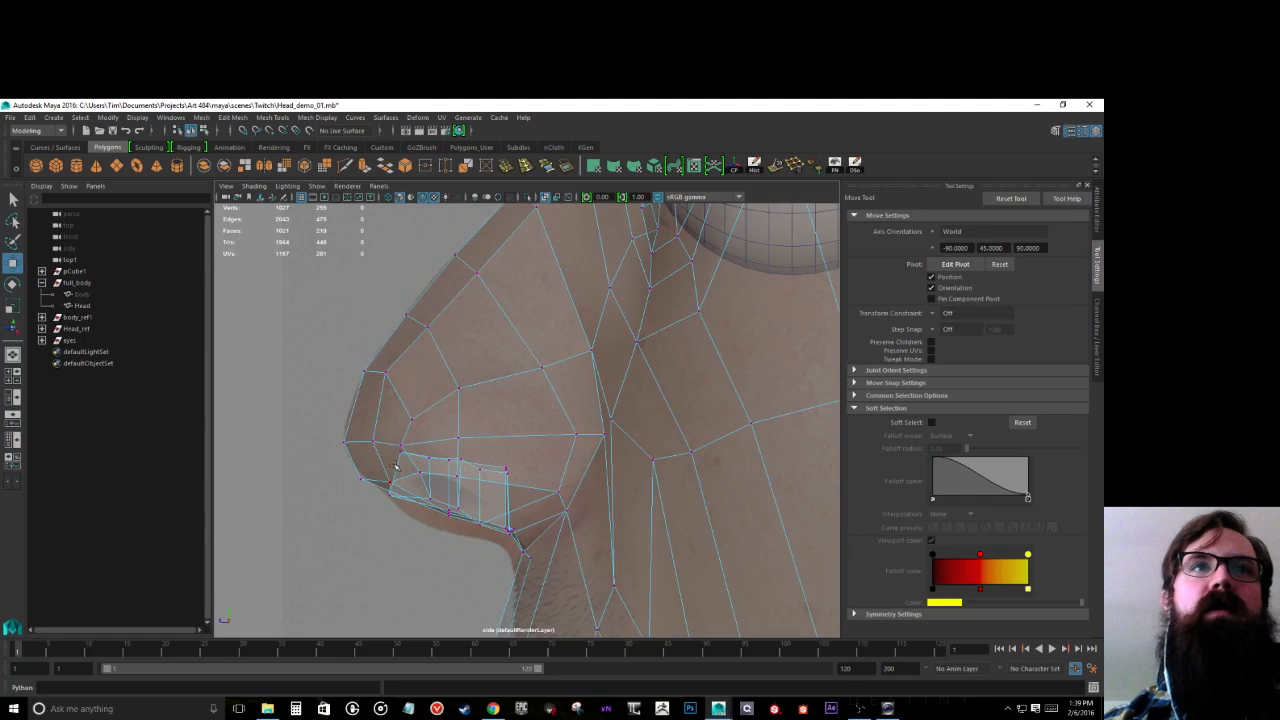
key("ctrl+z")
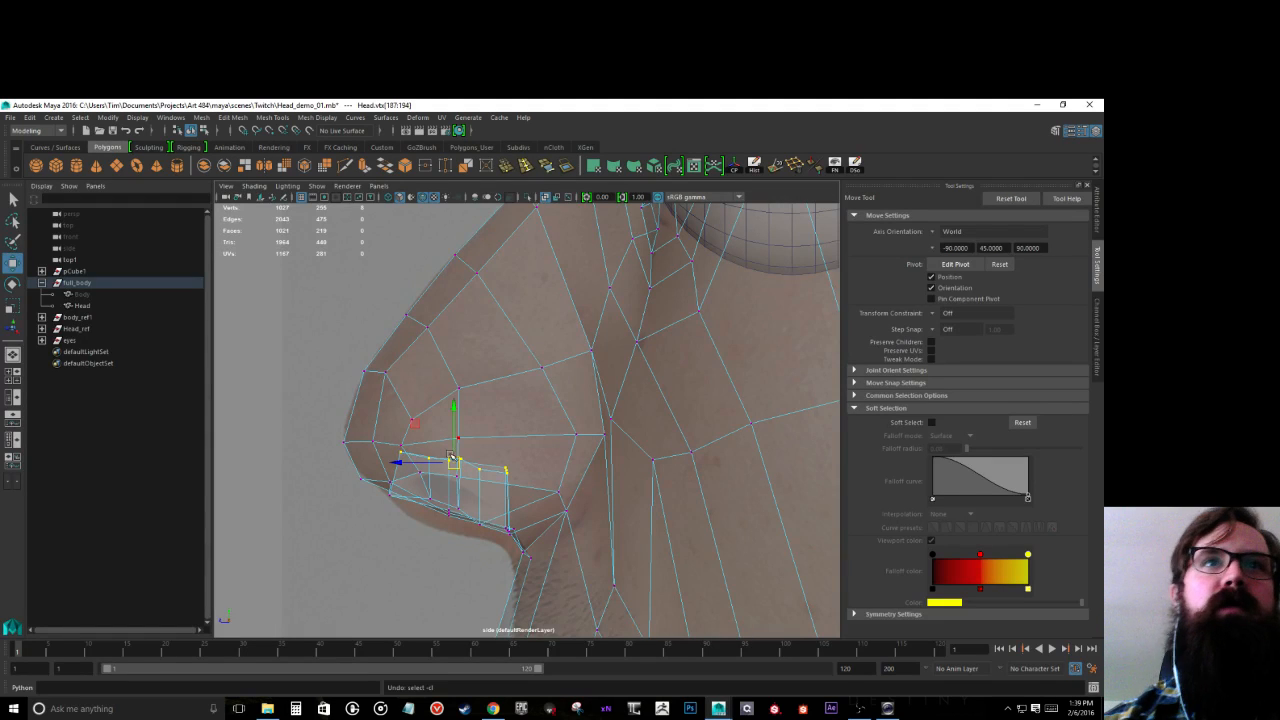
left_click_drag(452, 463, 480, 455)
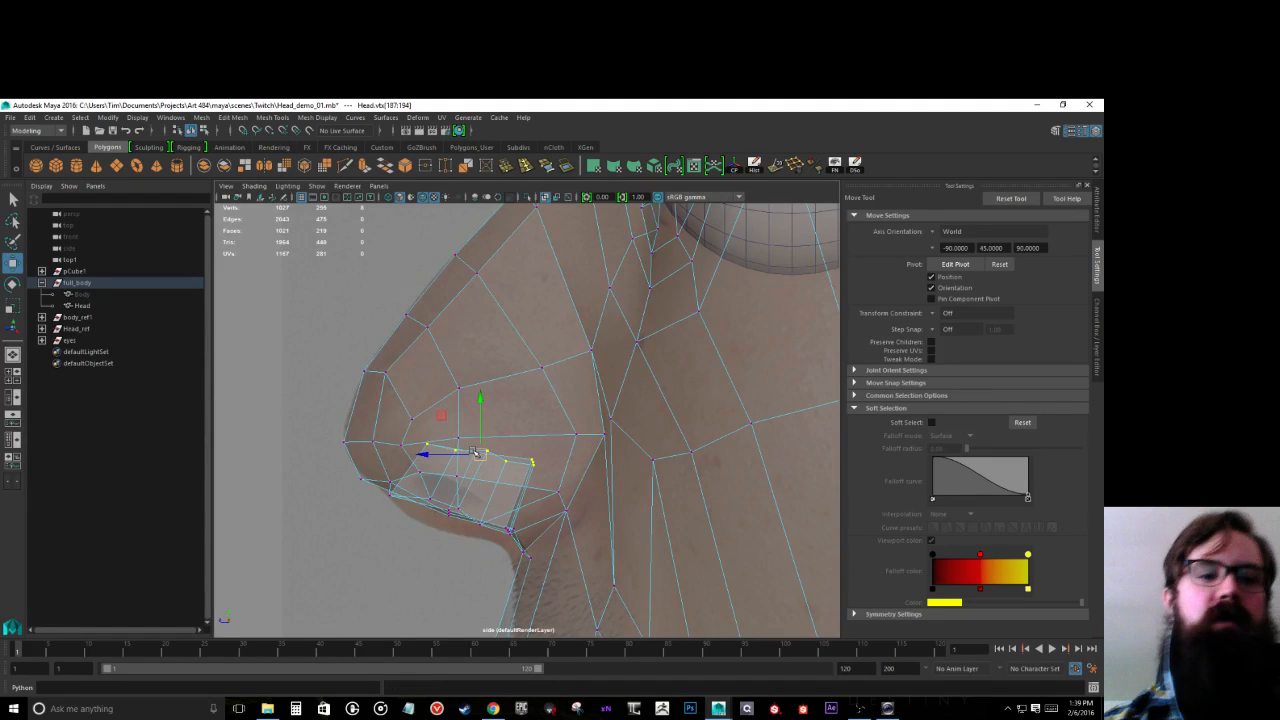
key("r")
left_click_drag(481, 453, 464, 457)
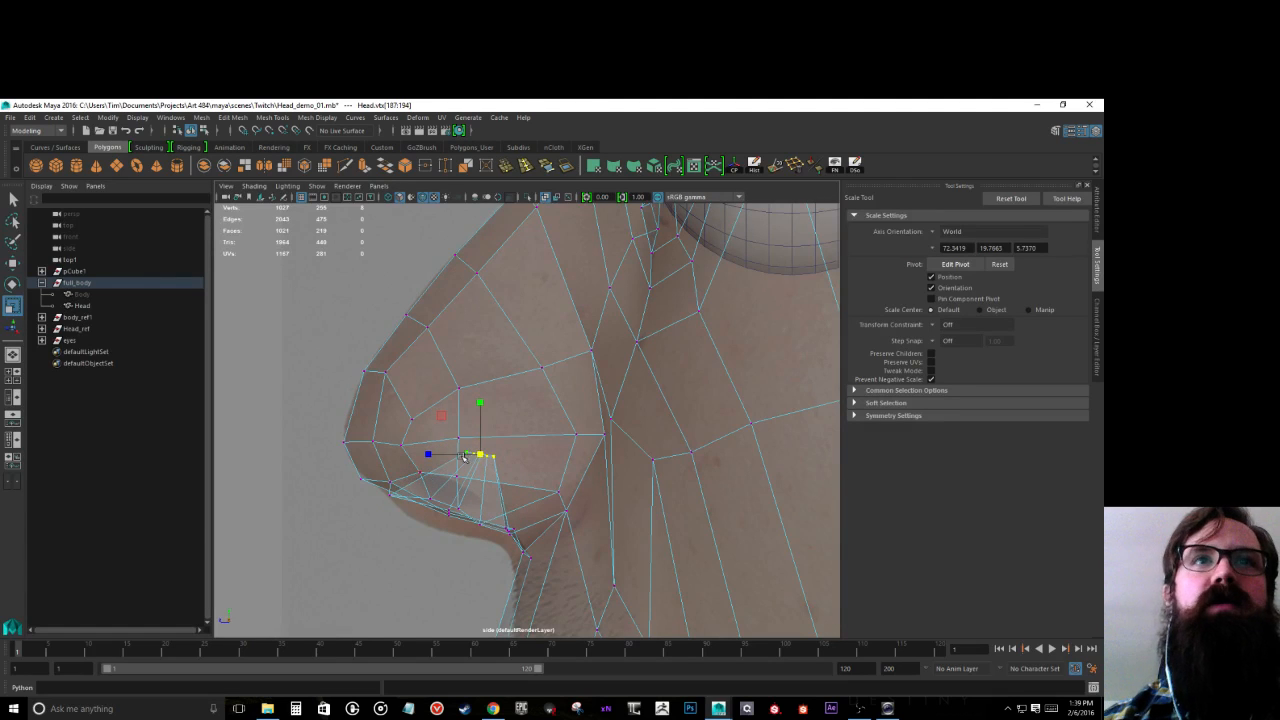
Step: Move the vertices at the nose base and the rear nostril wing to follow the nose contour in the side photo
left_click(388, 482)
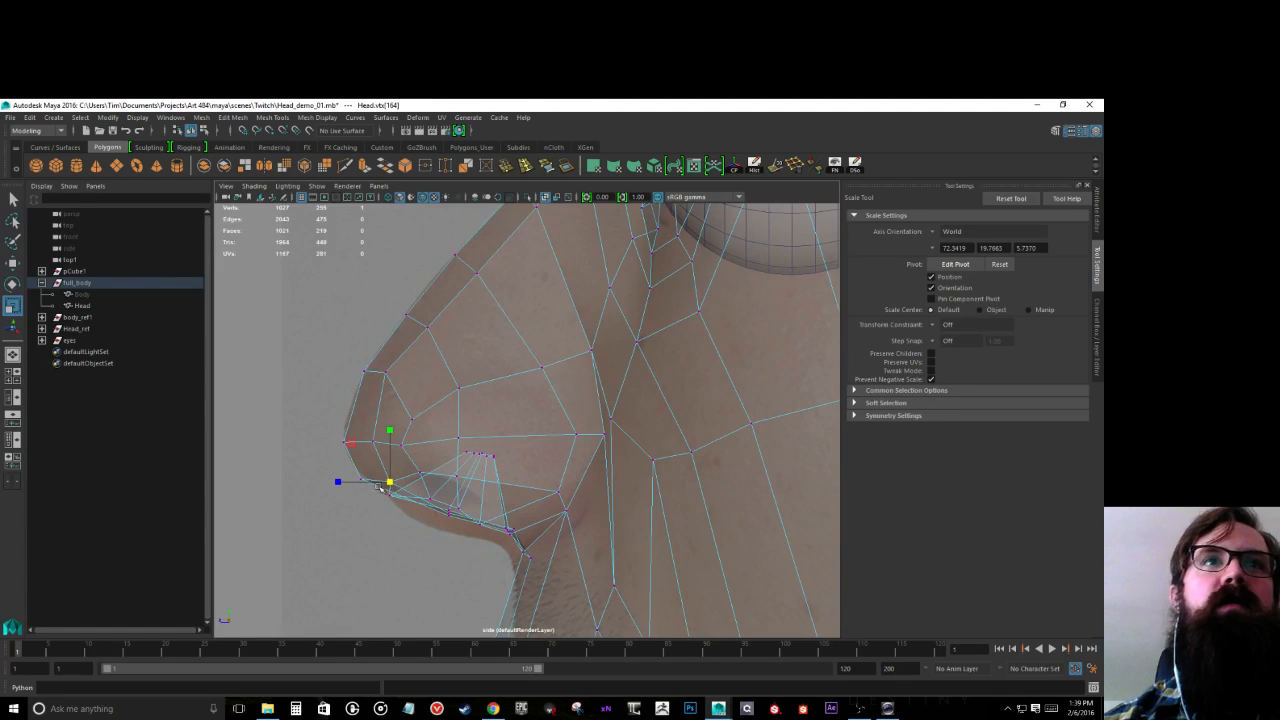
left_click(390, 495)
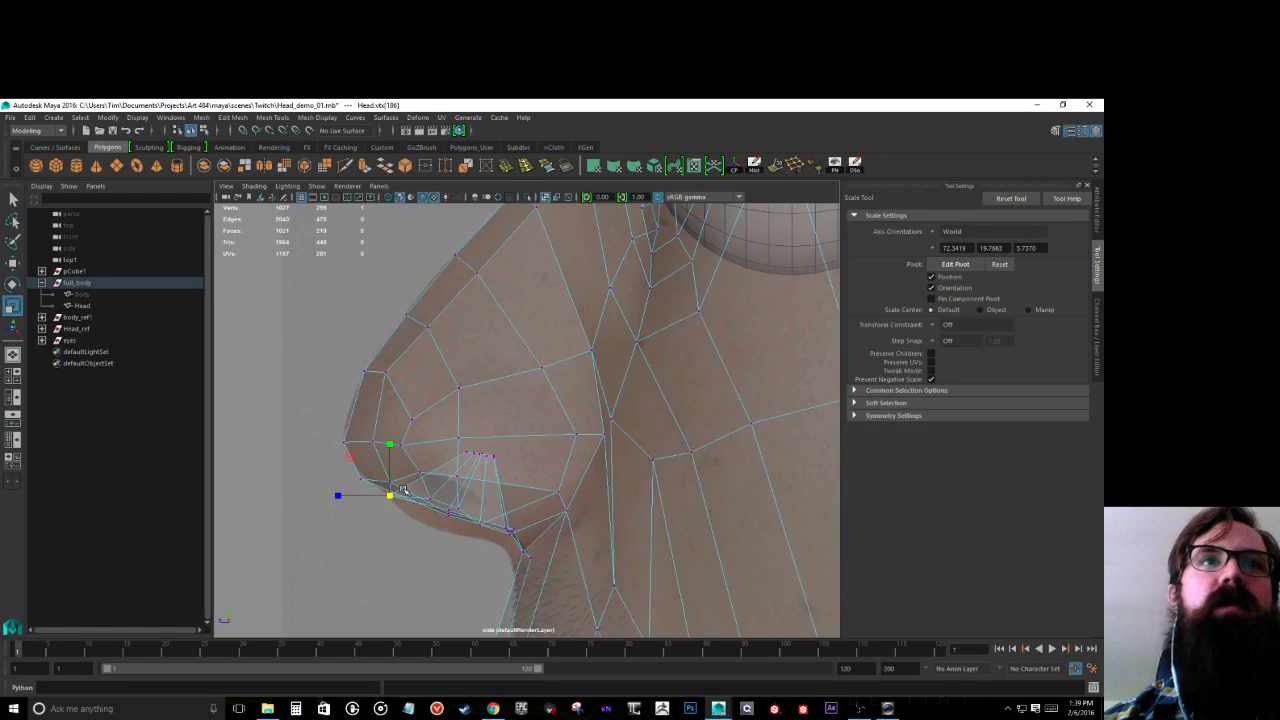
key("w")
left_click_drag(520, 516, 518, 558)
left_click(527, 554)
left_click(556, 509)
left_click_drag(567, 512, 583, 526)
left_click(565, 498)
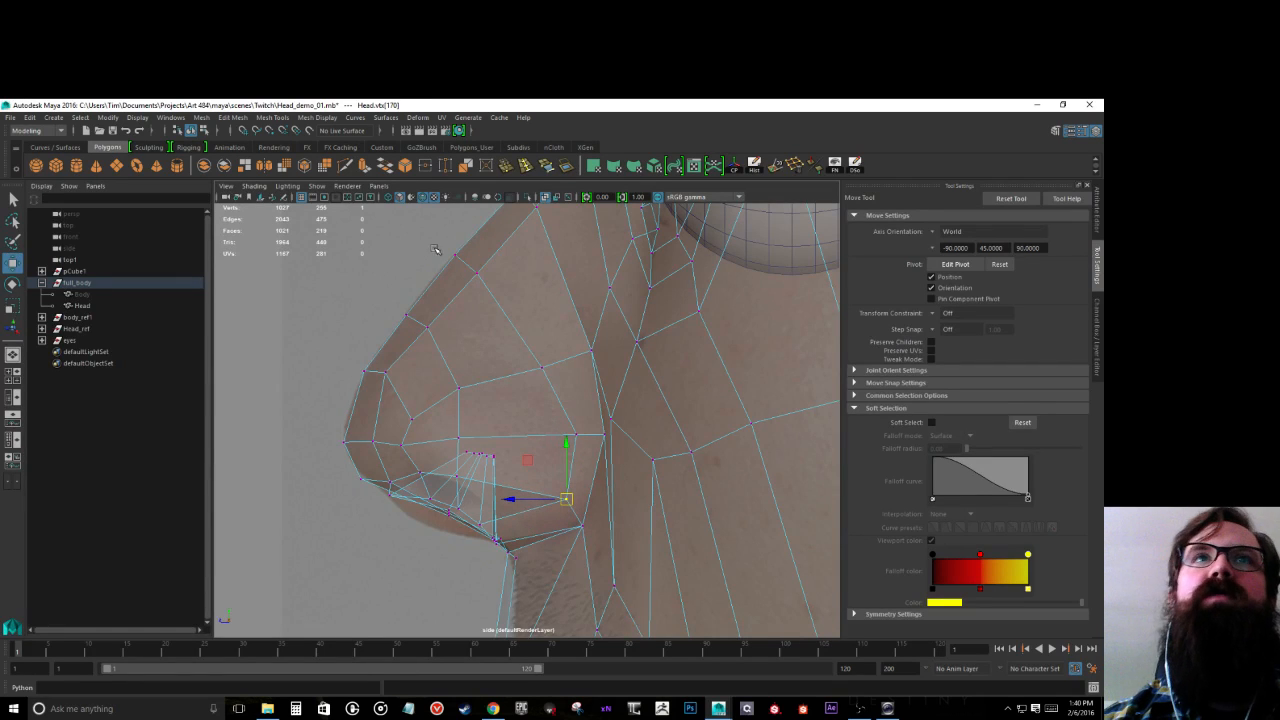
Step: Move the nostril wing vertices directly above the nostril opening back toward the middle of the wing
left_click(458, 387)
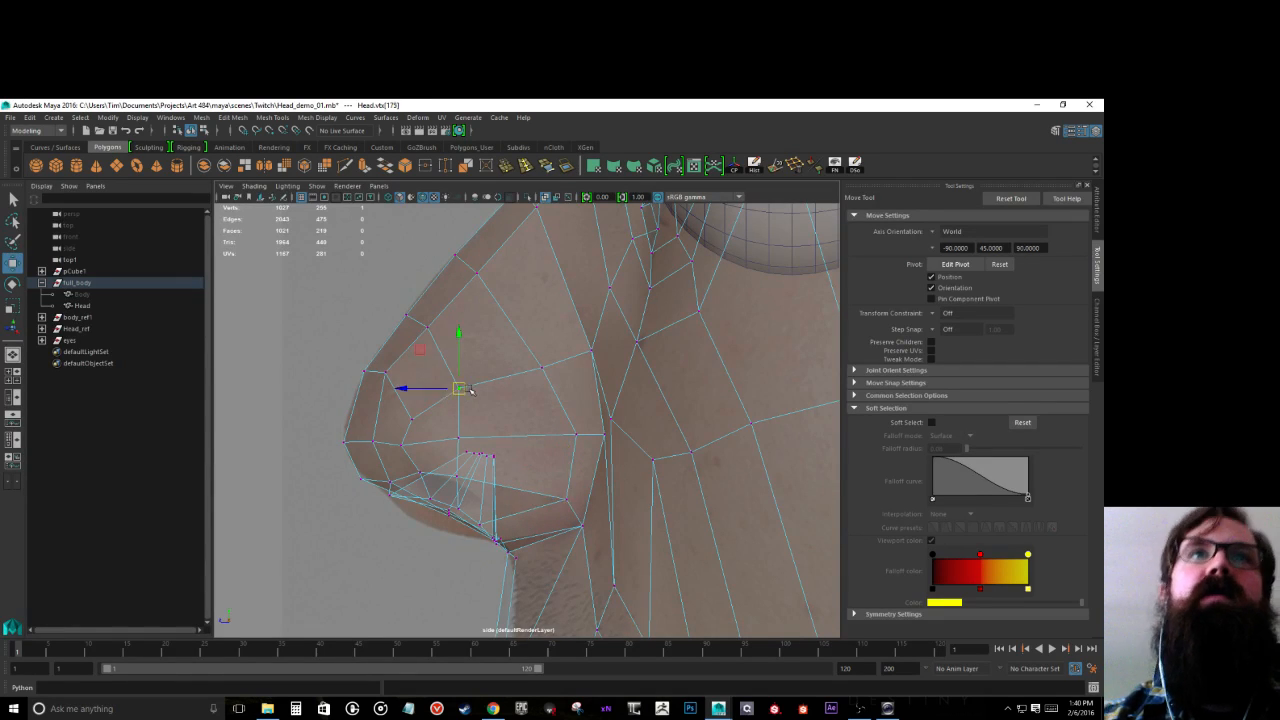
left_click(461, 443)
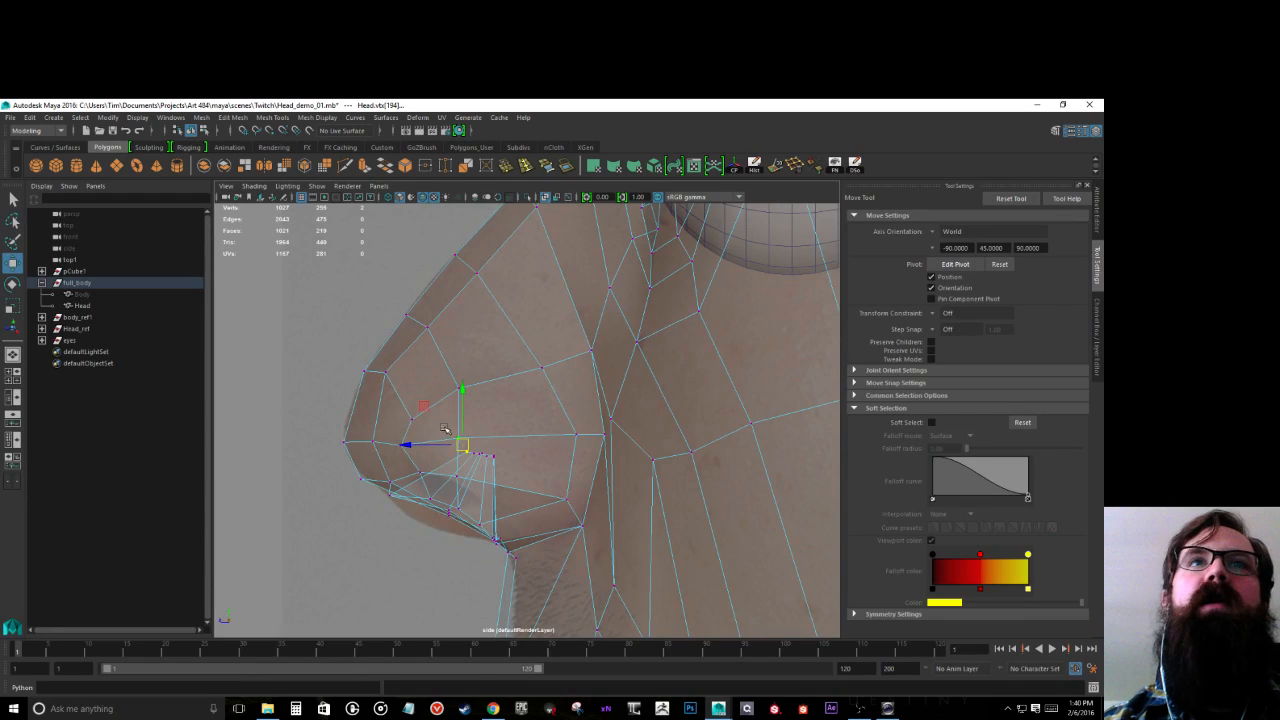
left_click(461, 438)
left_click_drag(463, 440, 490, 438)
left_click(445, 473)
left_click(483, 473)
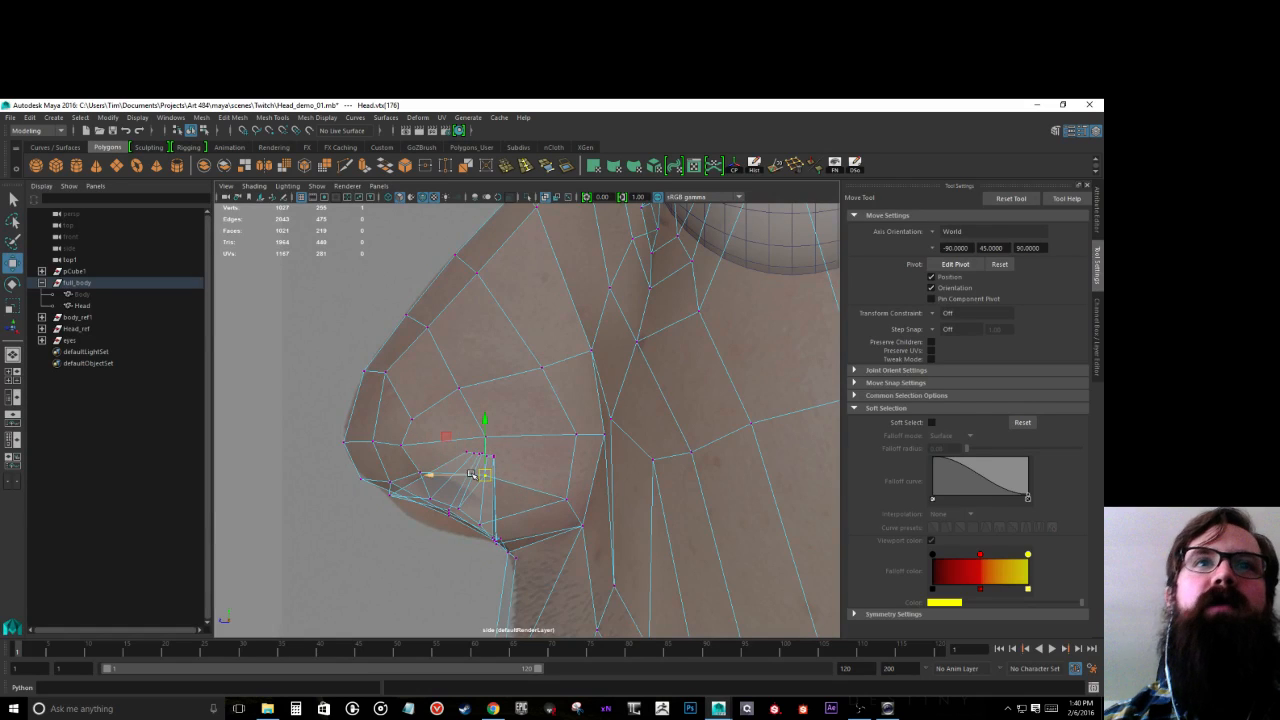
Step: Move the nose underside vertices onto the photo's outline and raise the nostril rim vertices to shape the opening
scroll(438, 508, "up", 1)
left_click_drag(351, 500, 430, 540)
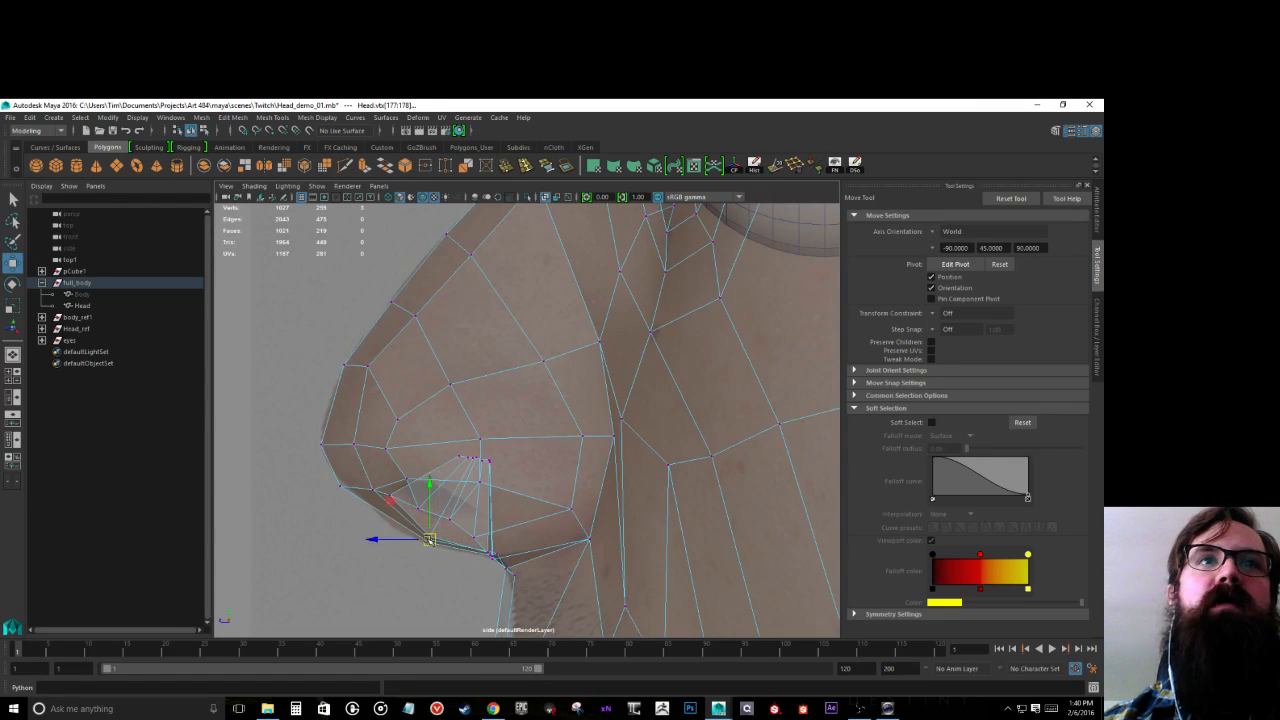
left_click(421, 511)
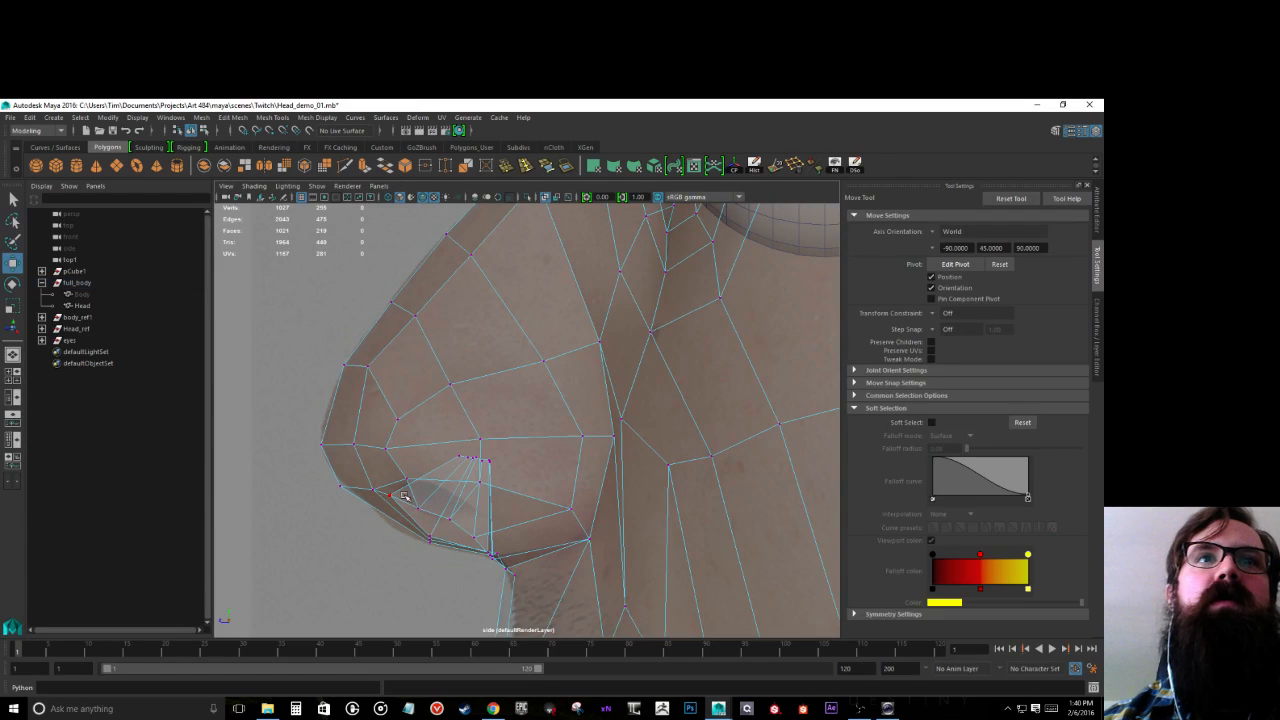
left_click(415, 505)
left_click_drag(417, 503, 428, 497)
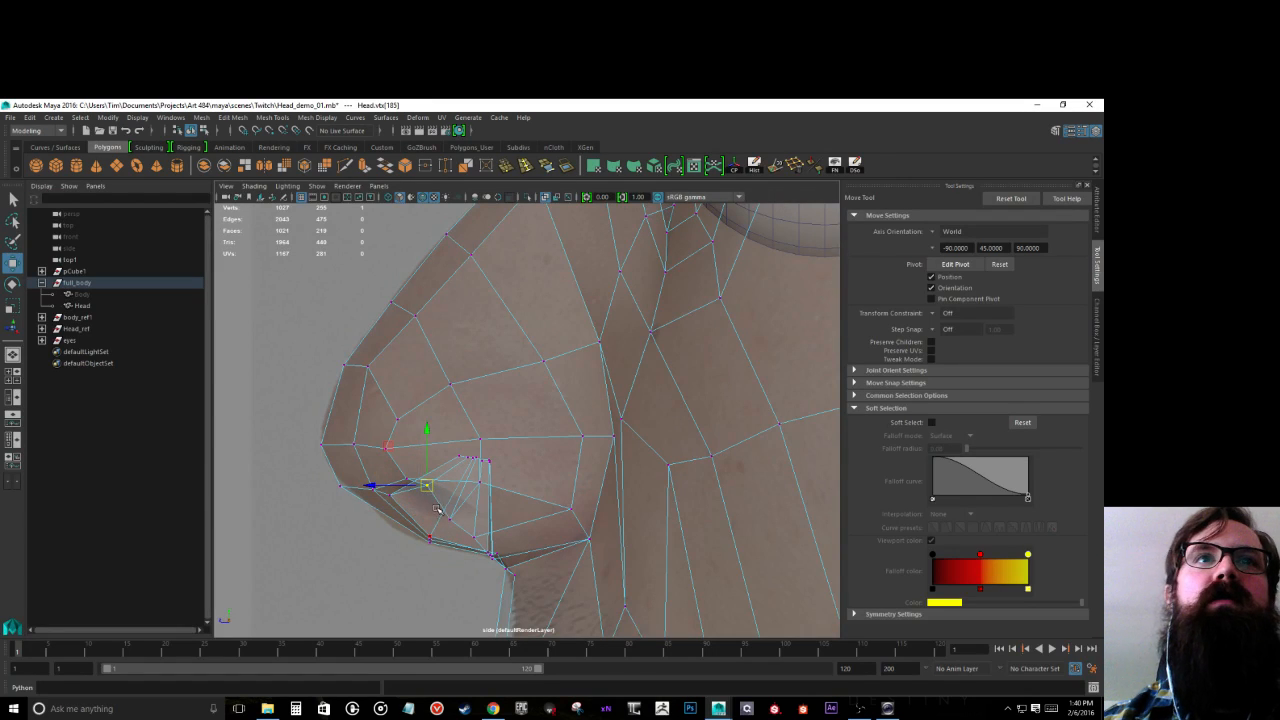
left_click(460, 491)
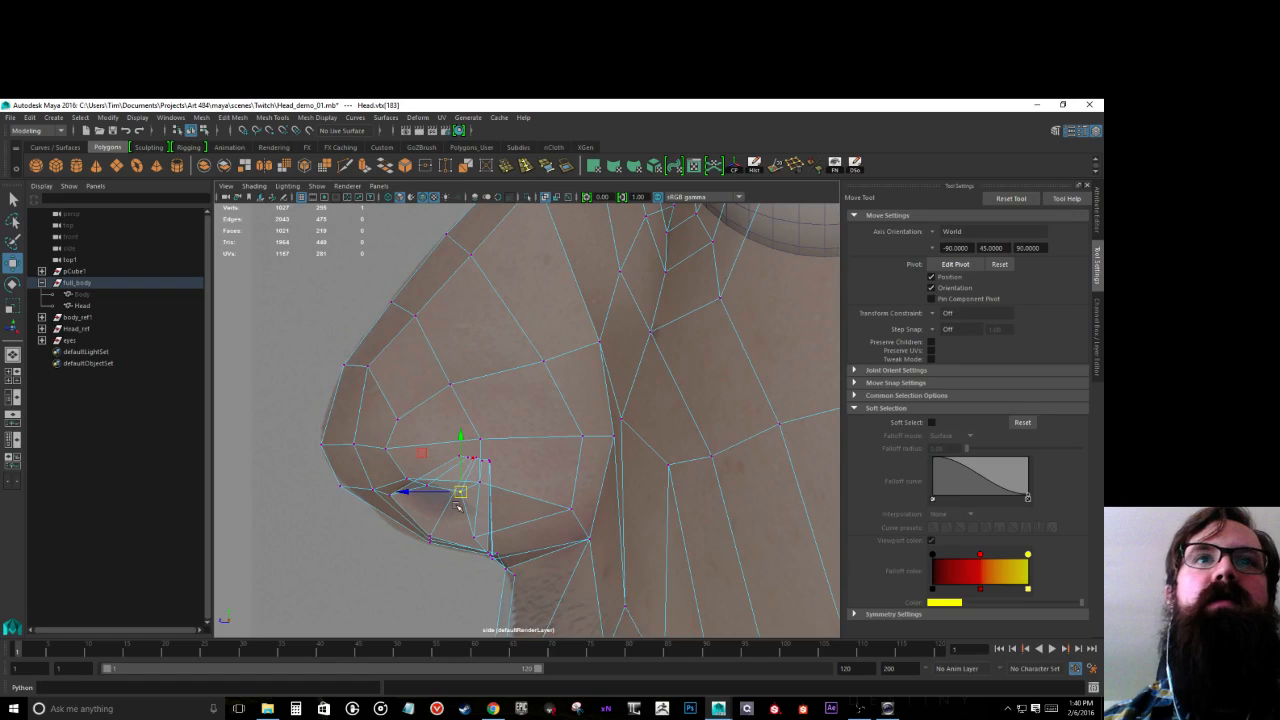
Step: Set up a two-pane layout with the side view in place of the outliner, beside a perspective view framed on the selected nostril vertex
key("space")
left_click_drag(447, 520, 555, 387)
key("f")
scroll(555, 387, "up", 5)
scroll(555, 387, "up", 3)
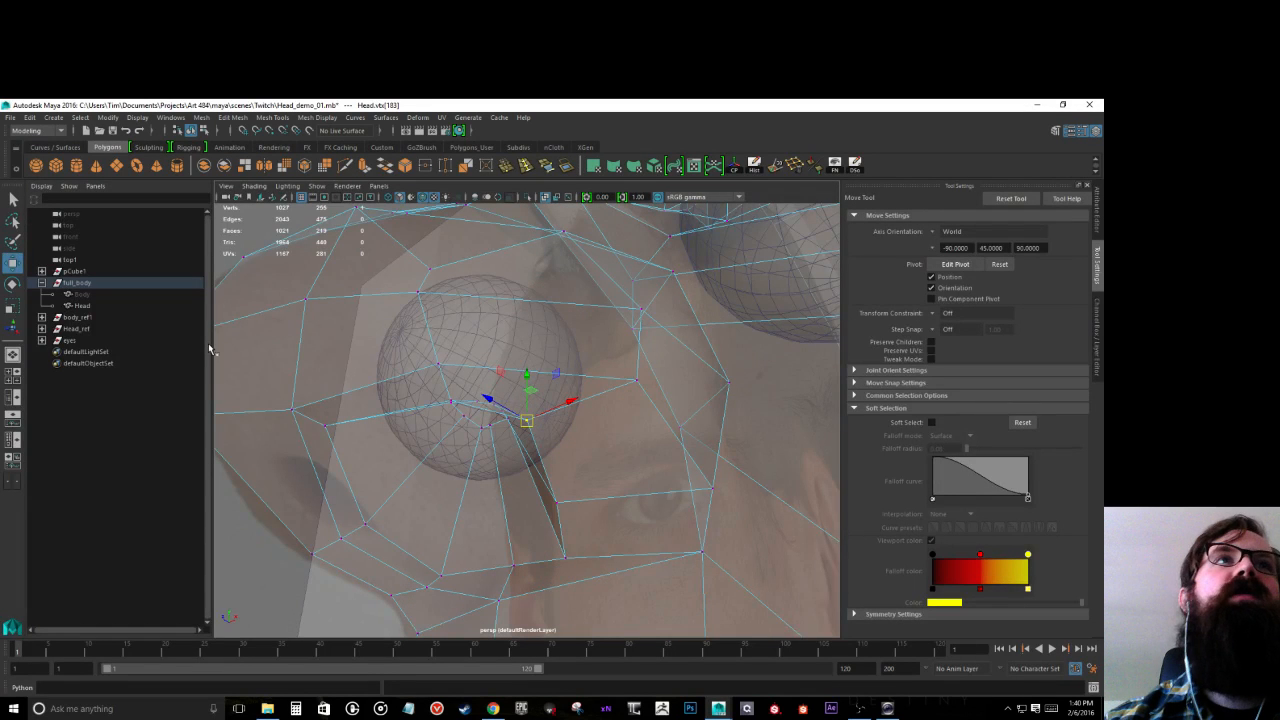
left_click_drag(210, 349, 430, 355)
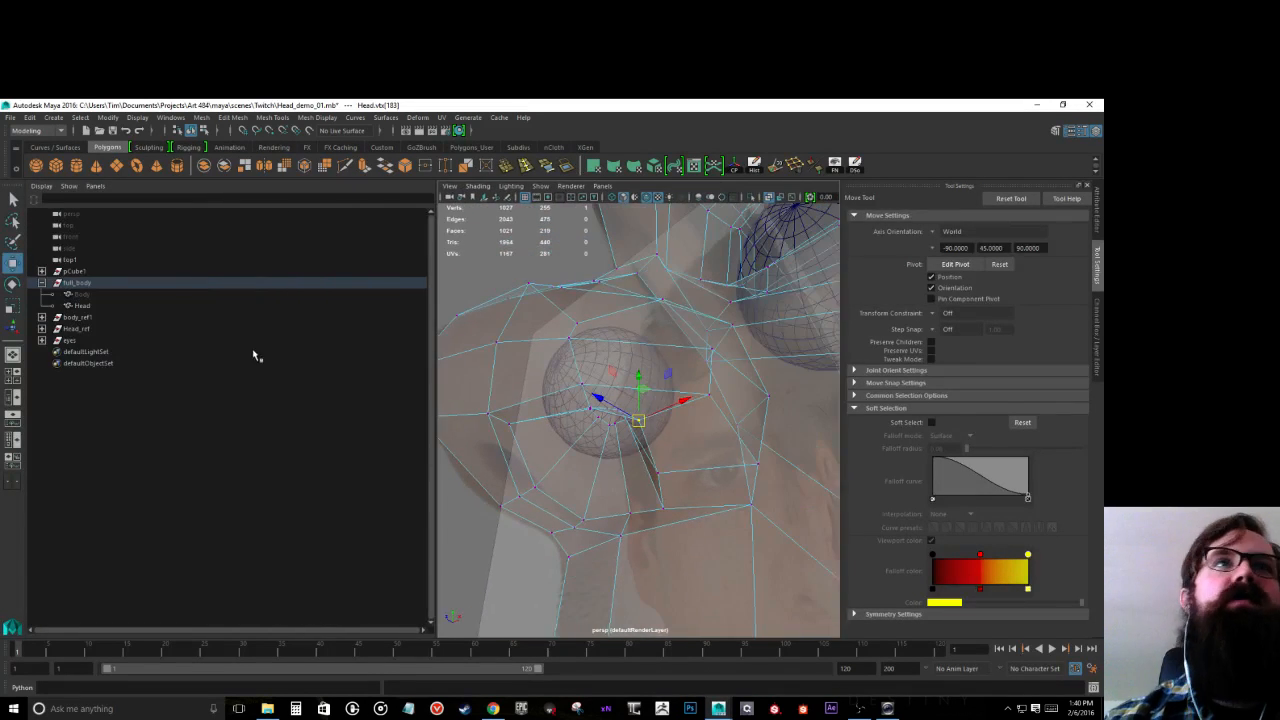
key("space")
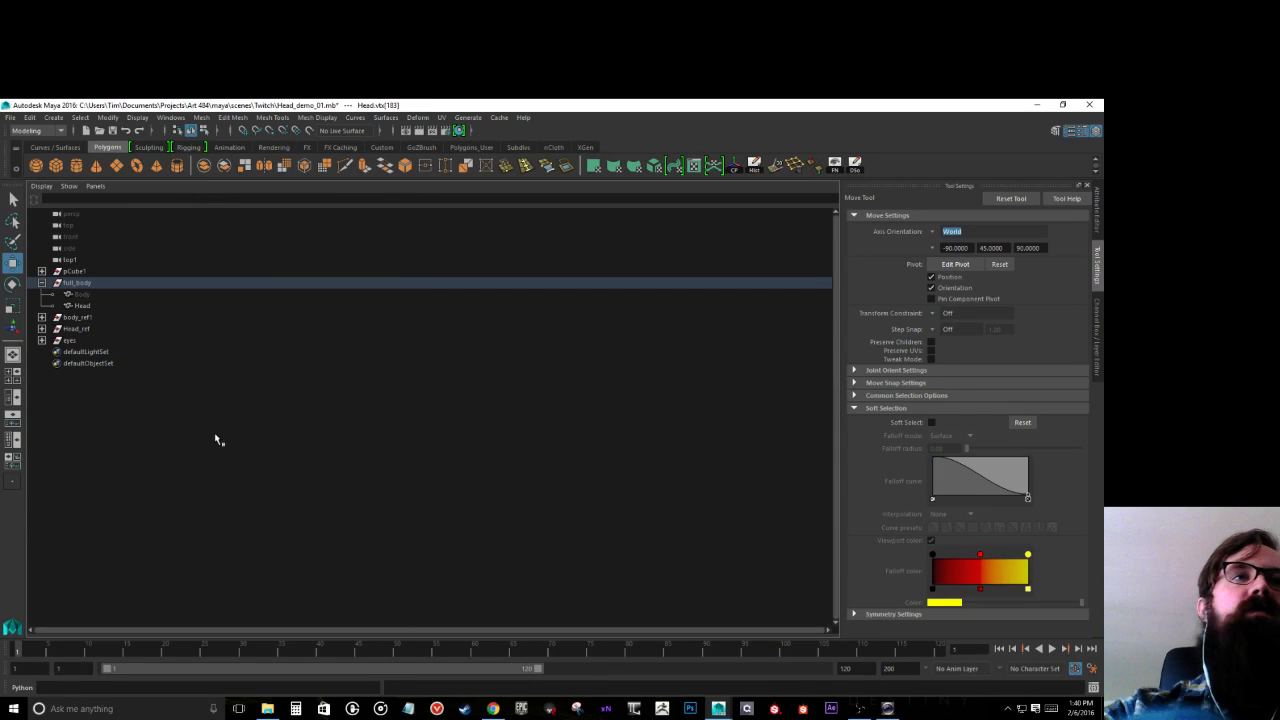
key("space")
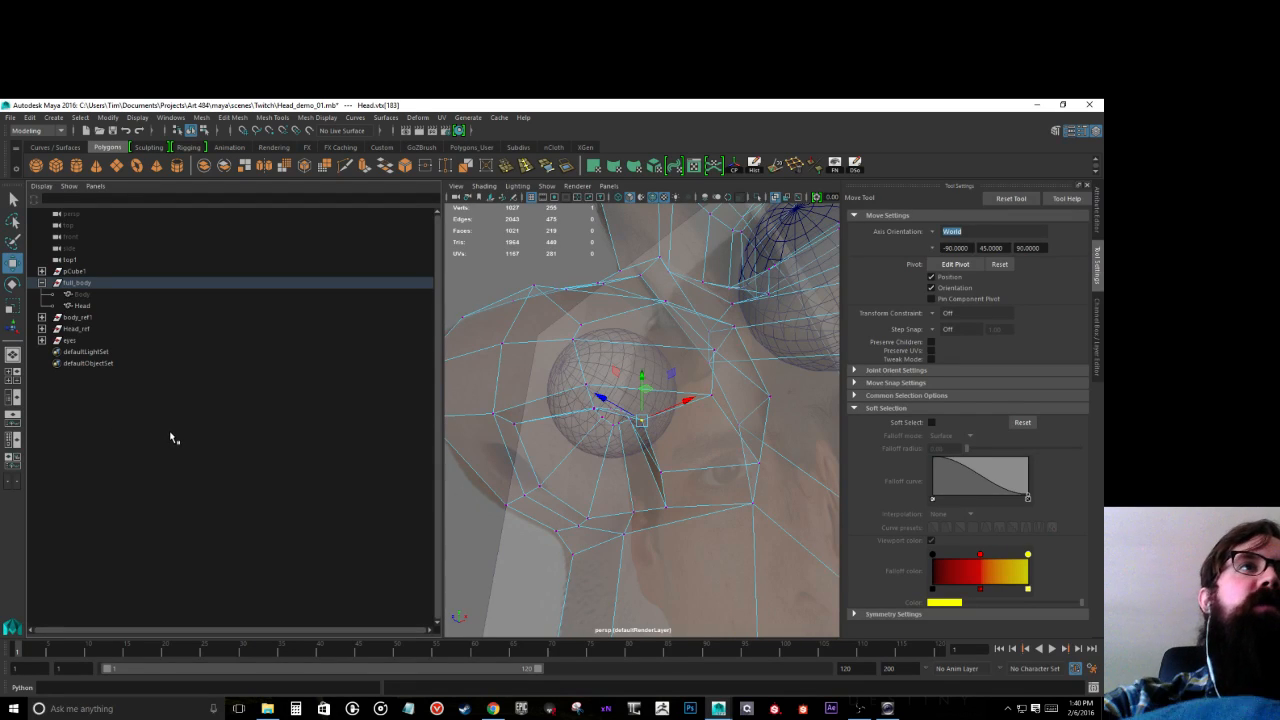
key("space")
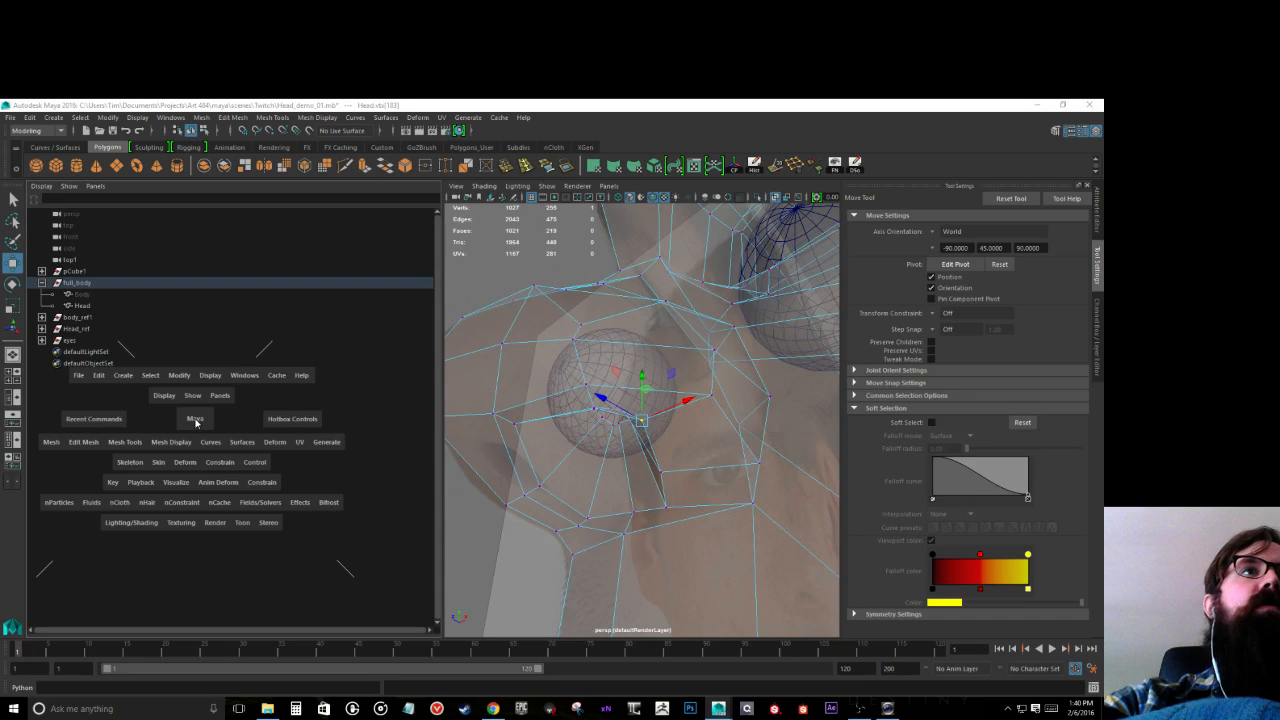
left_click_drag(196, 422, 252, 428)
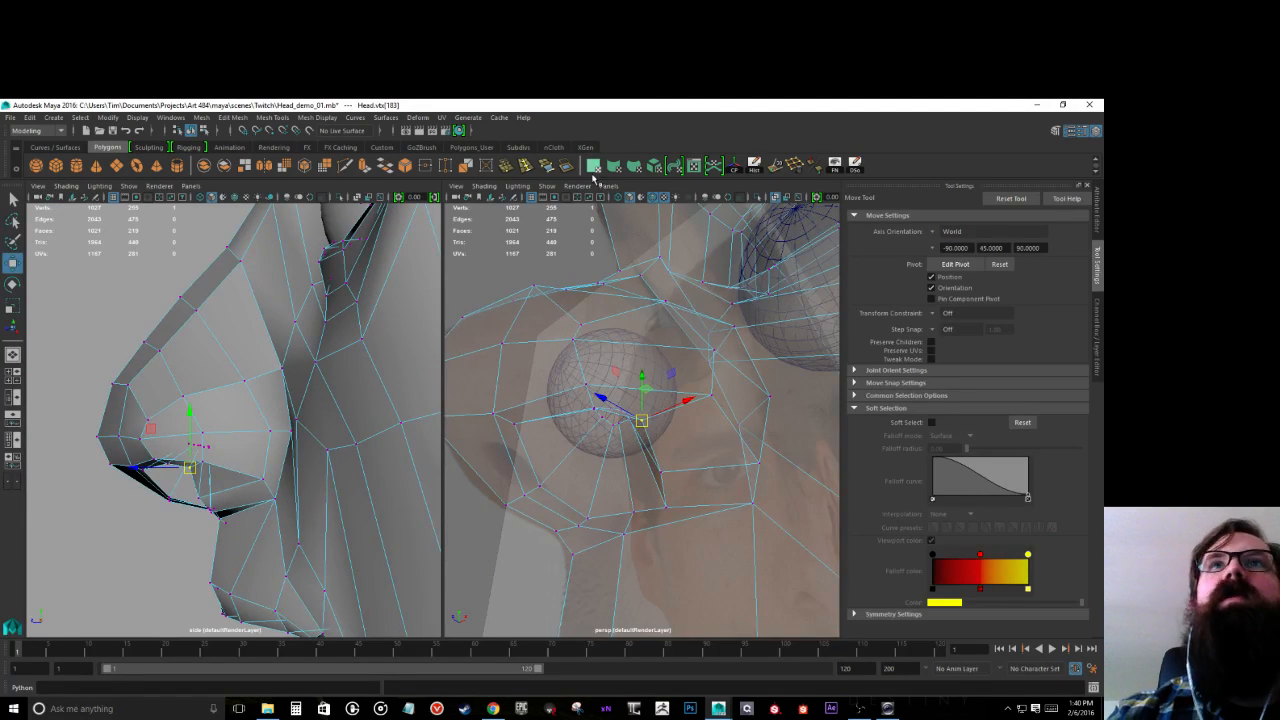
Step: Turn on X-ray and textured shading in the side view, and turn off X-ray in the shaded perspective view
key("4")
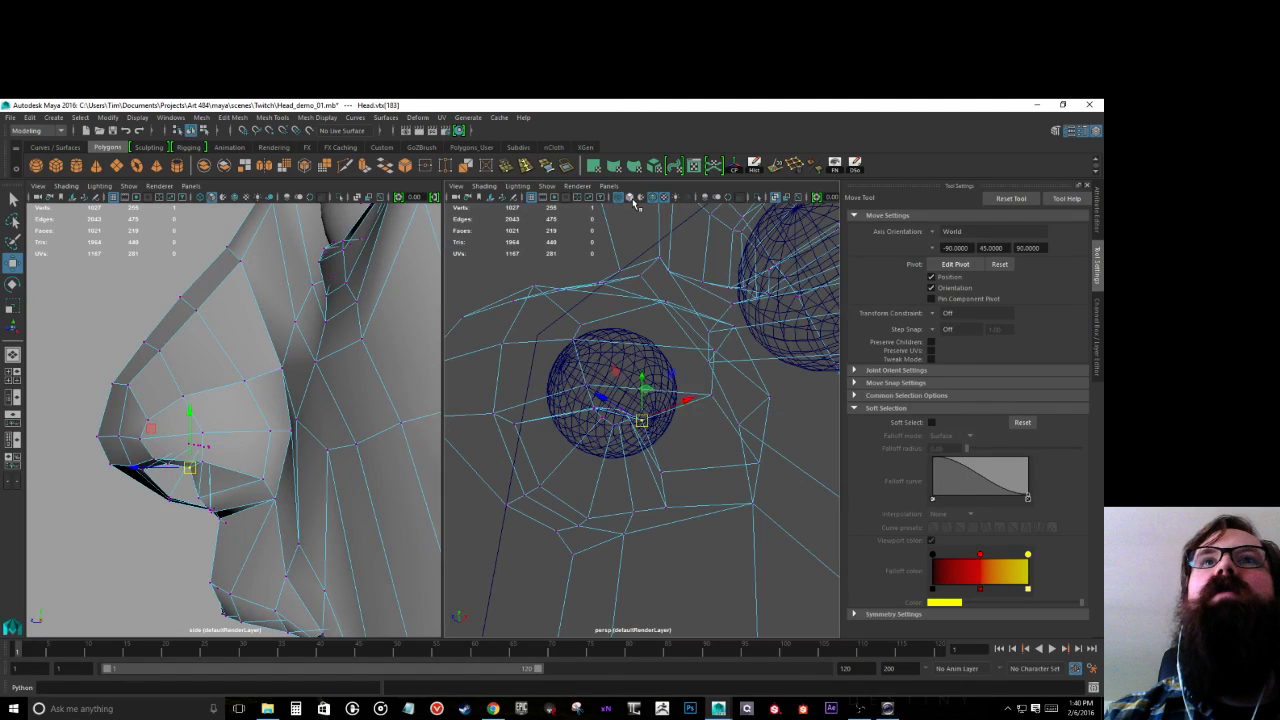
left_click(633, 203)
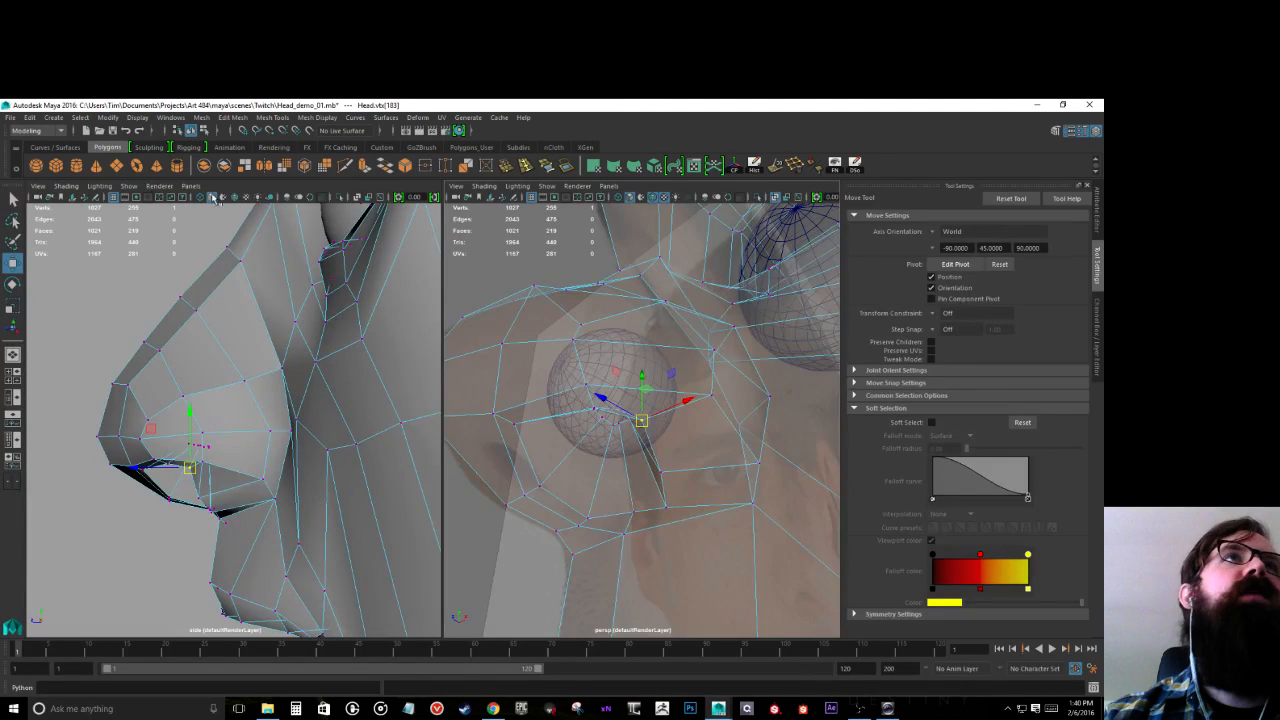
left_click(358, 197)
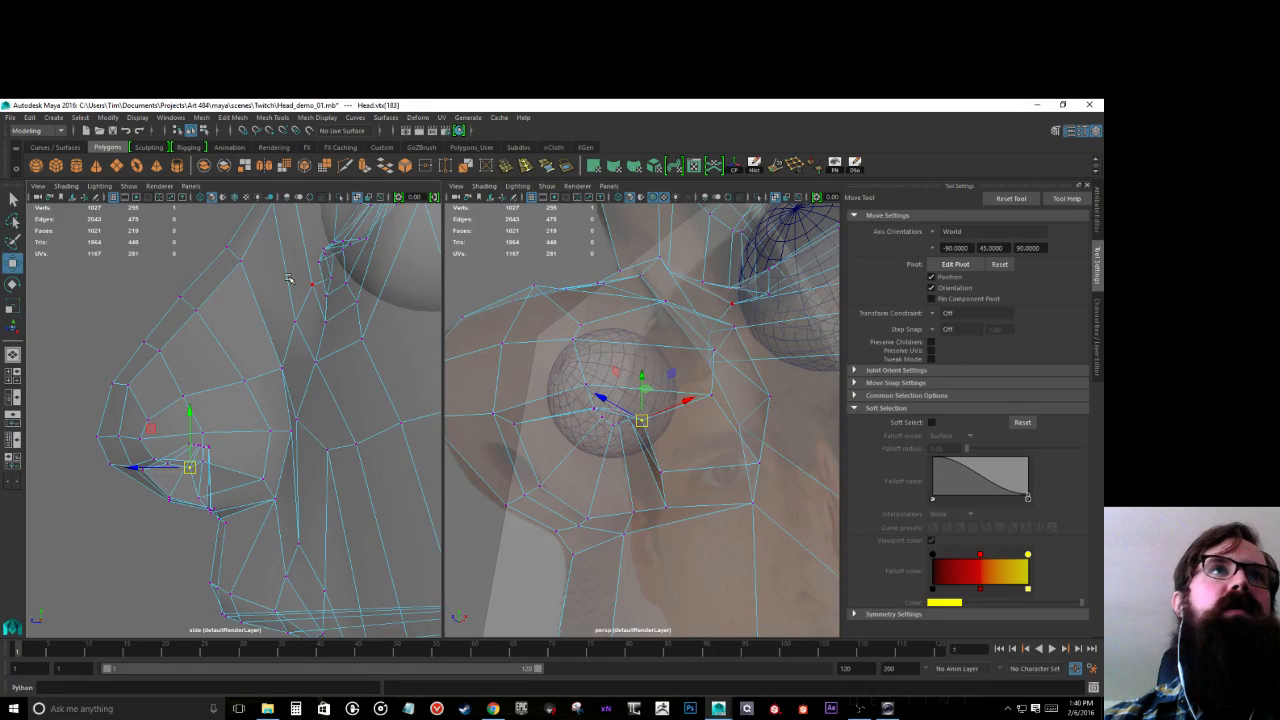
key("6")
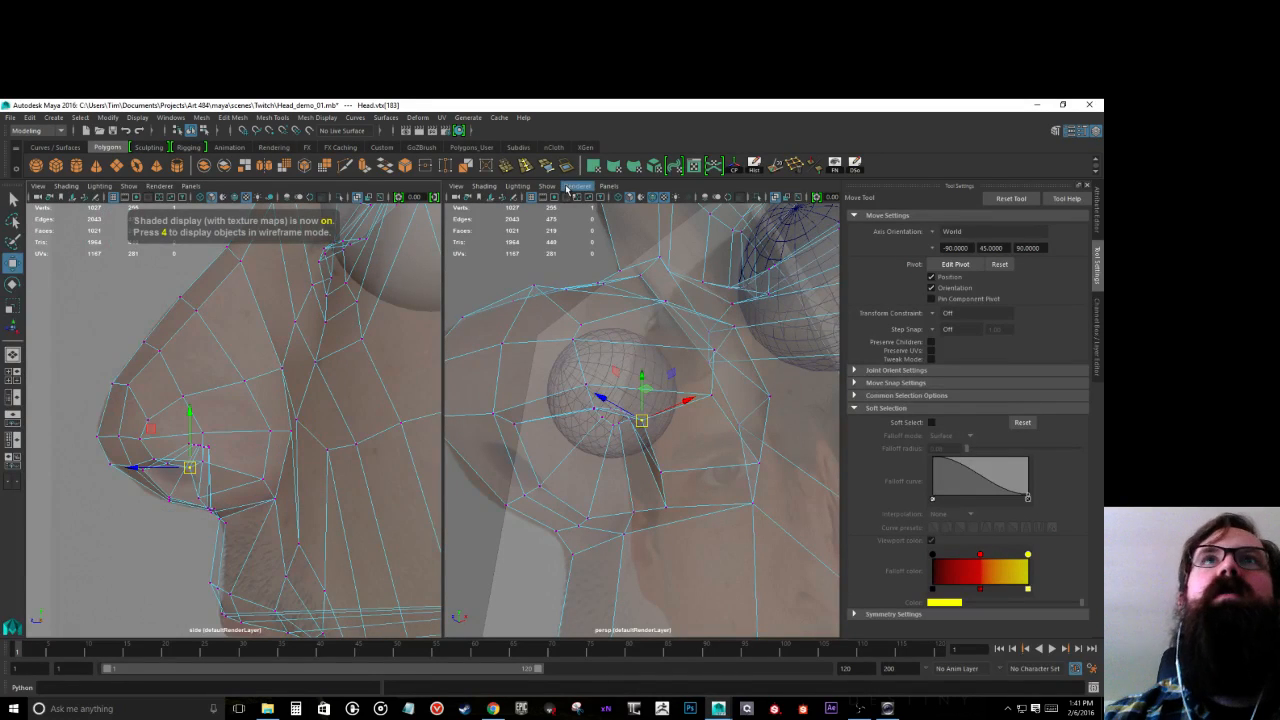
left_click(777, 197)
Step: Examine the nostril vertices and surrounding nose shape in the perspective view, both close up and with the whole face visible
scroll(595, 318, "down", 5)
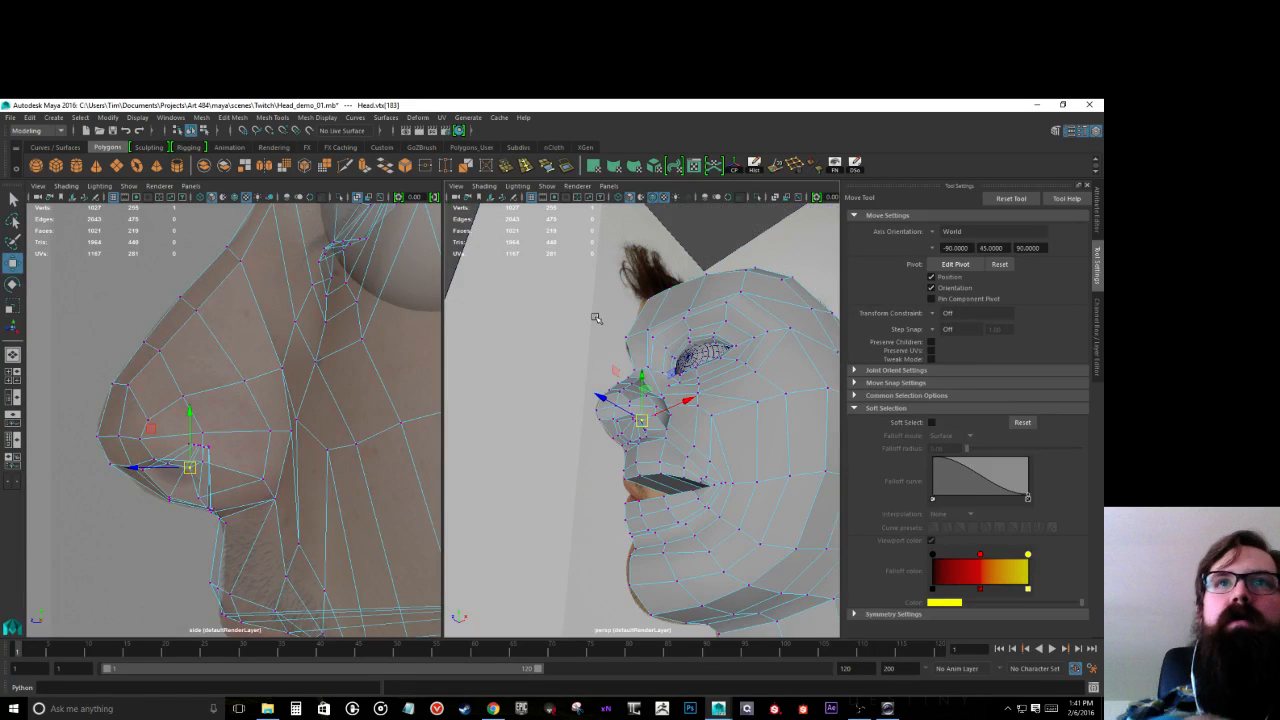
scroll(636, 349, "up", 8)
scroll(636, 349, "down", 5)
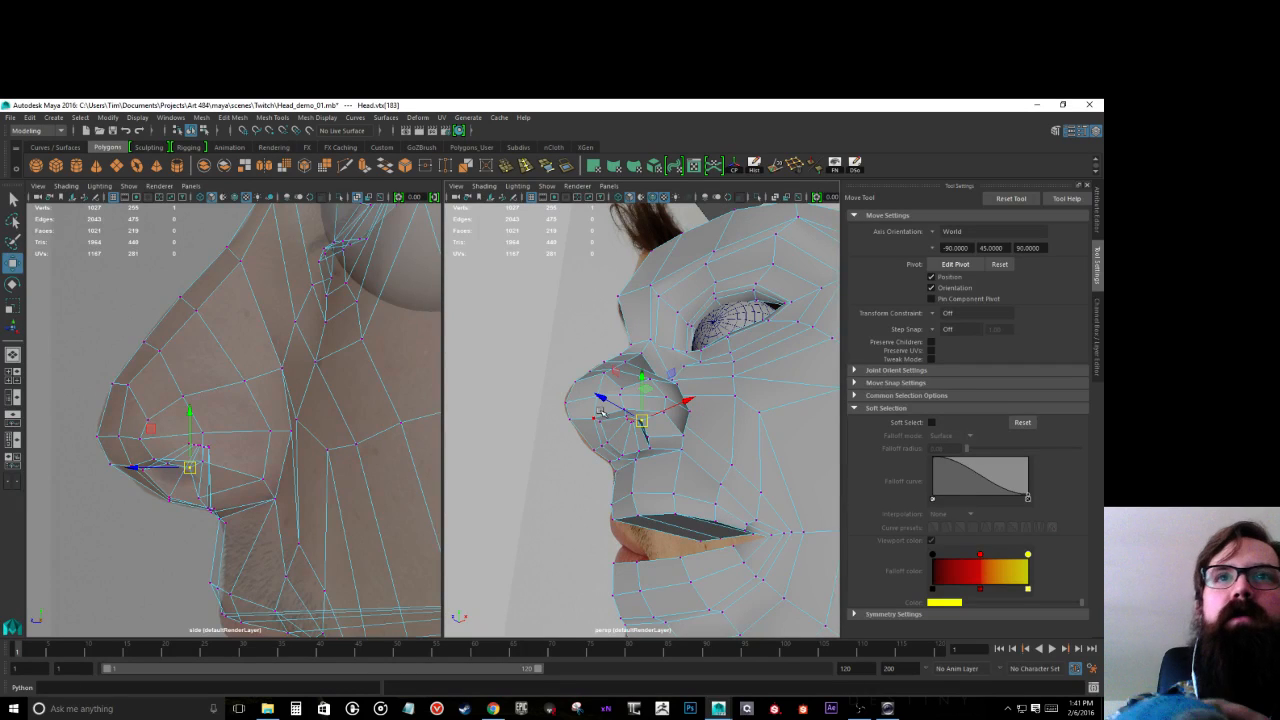
left_click_drag(579, 405, 659, 457)
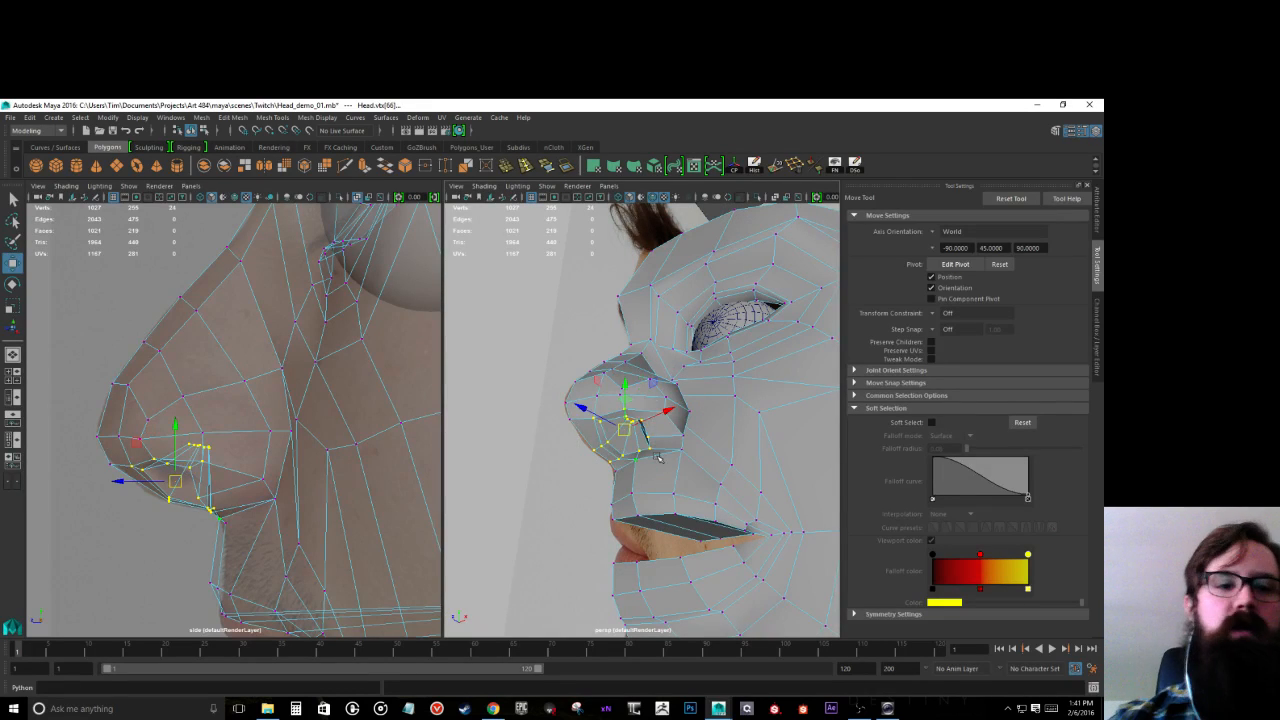
key("f")
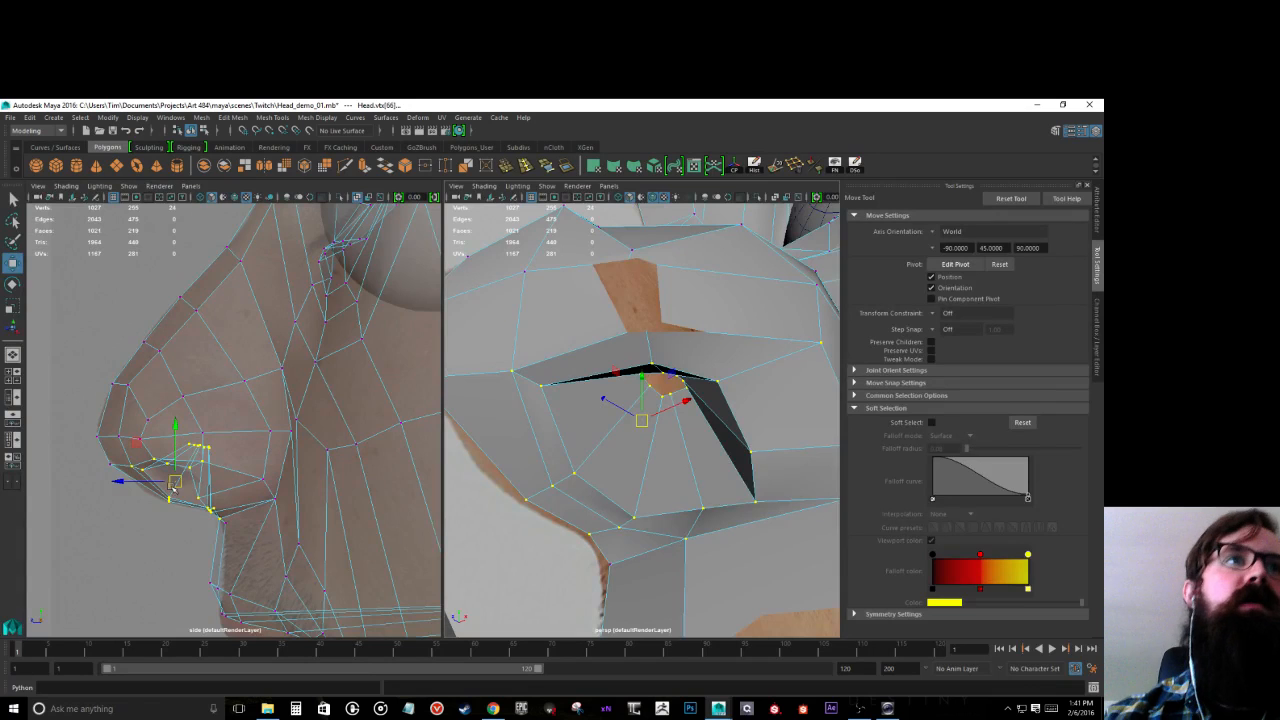
left_click(197, 497)
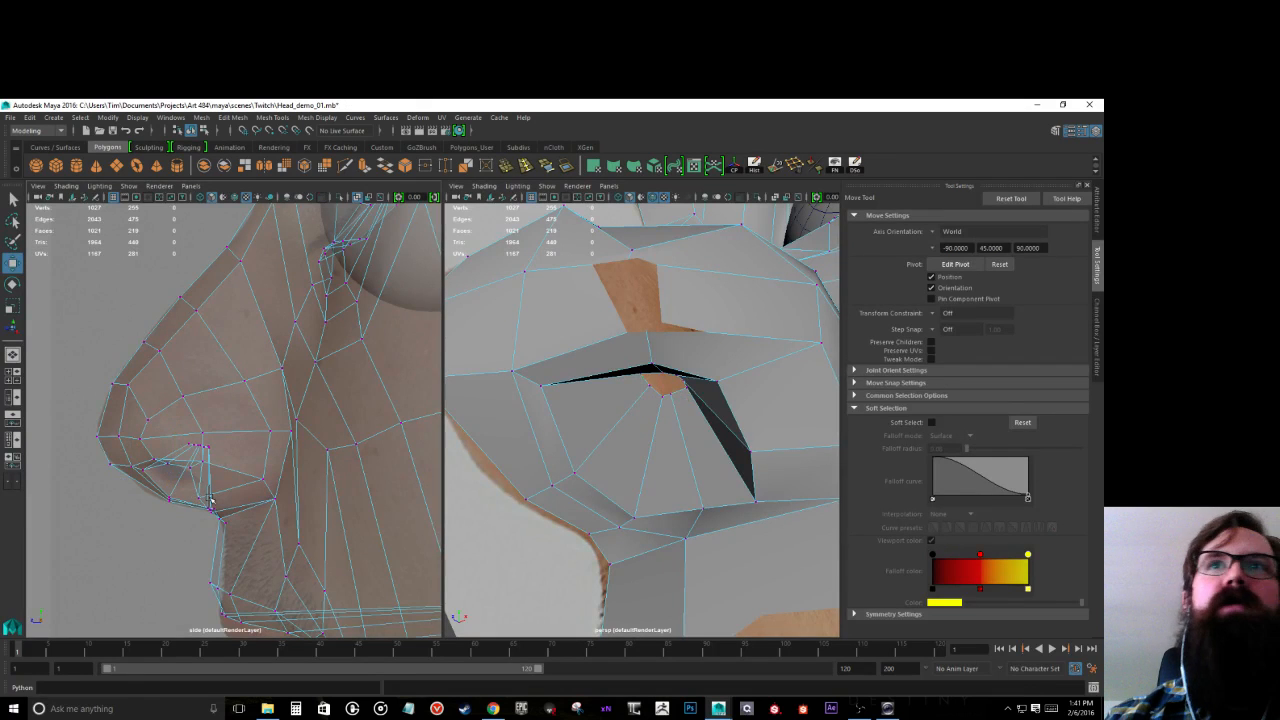
scroll(511, 430, "down", 8)
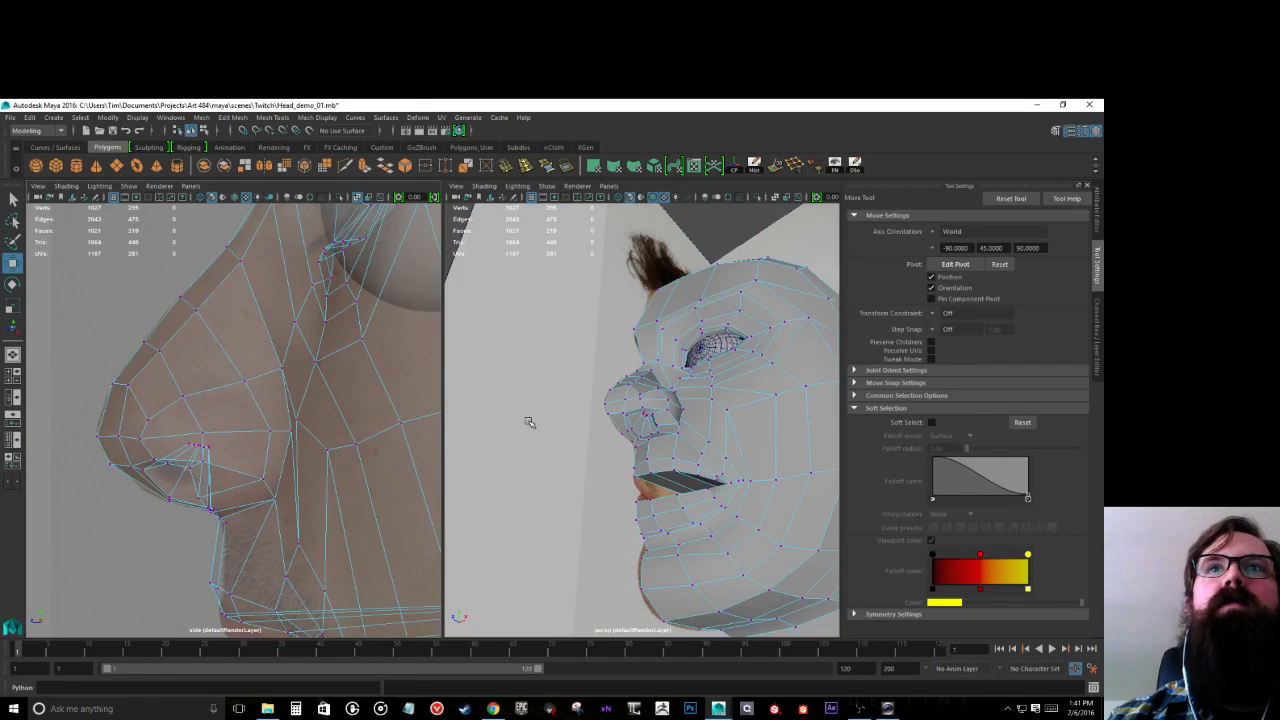
scroll(563, 416, "up", 2)
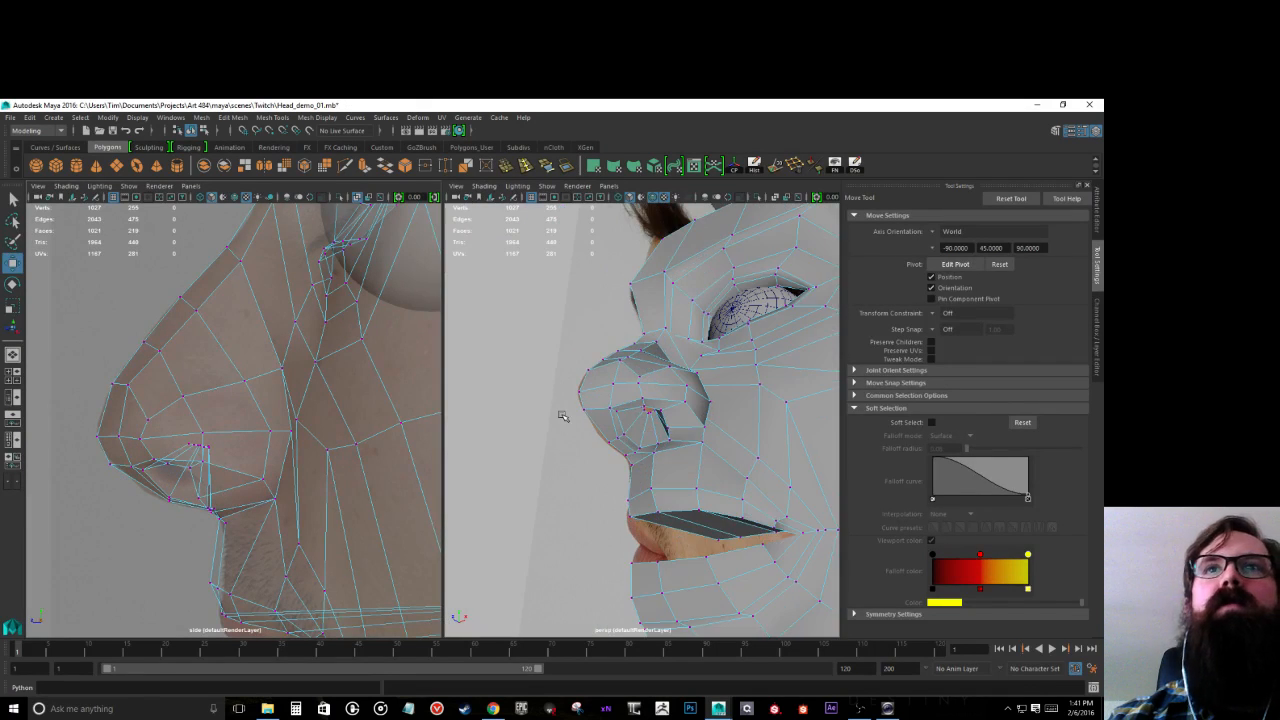
Step: Adjust the nostril rim vertices sideways in the perspective view, and refine the neighbouring nose tip and underside vertices
left_click(199, 497)
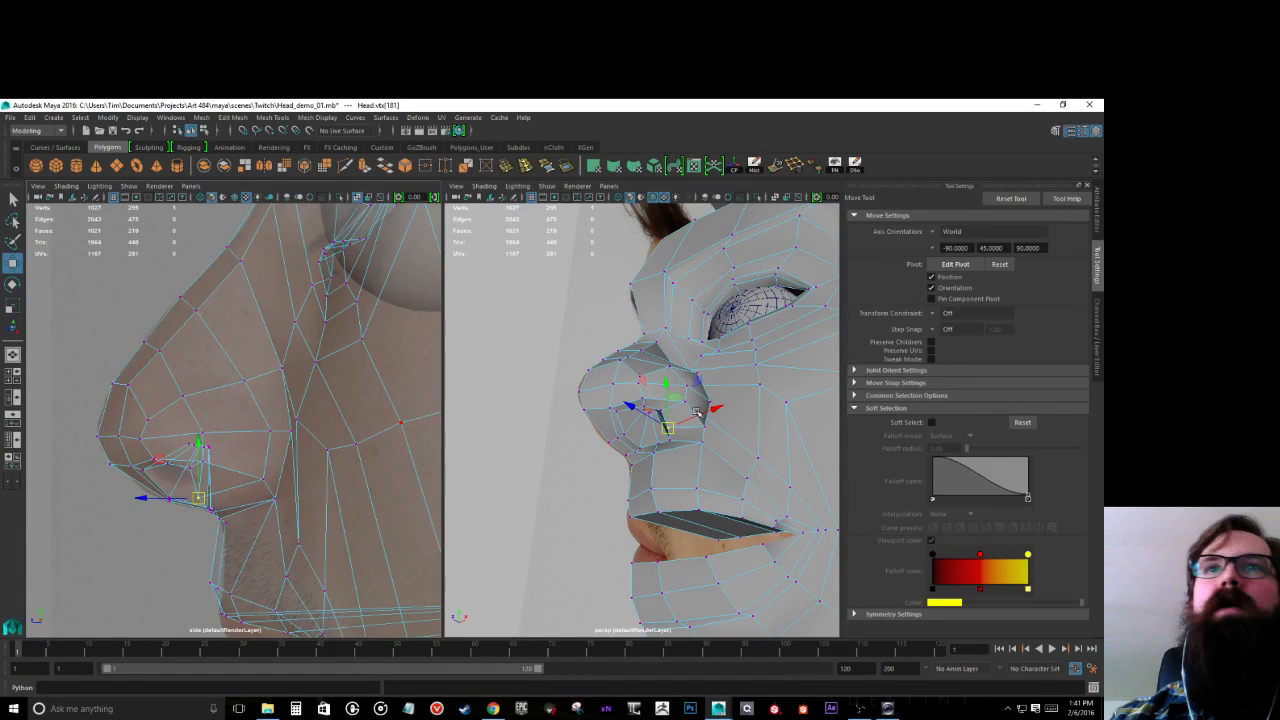
mouse_move(711, 411)
left_mouse_down()
mouse_move(729, 405)
mouse_move(711, 388)
left_mouse_up()
left_click(659, 408)
left_click_drag(622, 379, 629, 384)
left_click(605, 405)
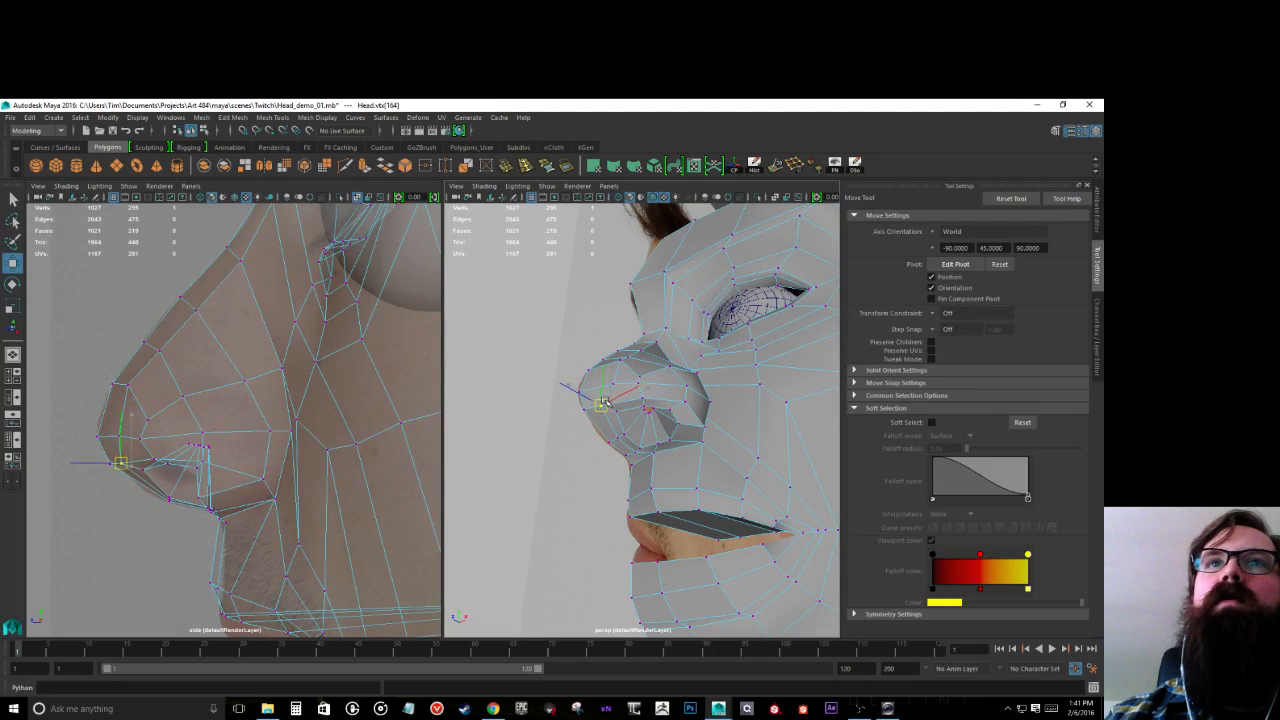
left_click(602, 383)
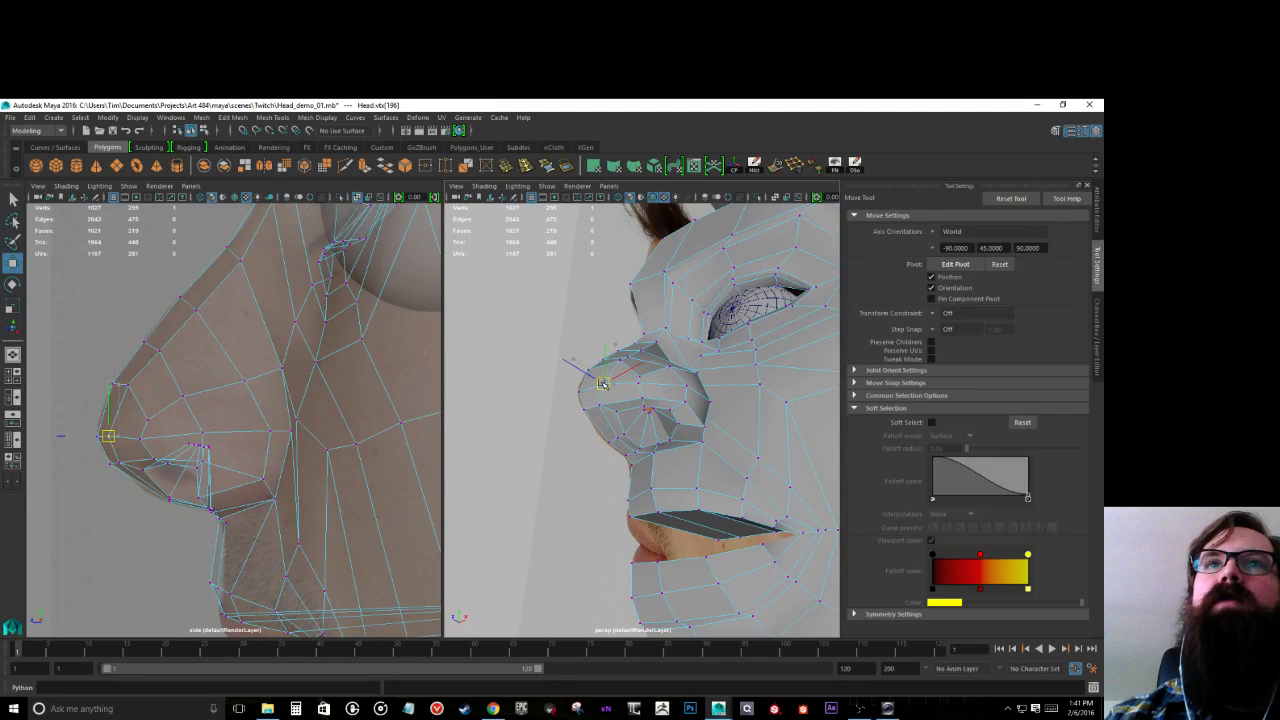
left_click(622, 433)
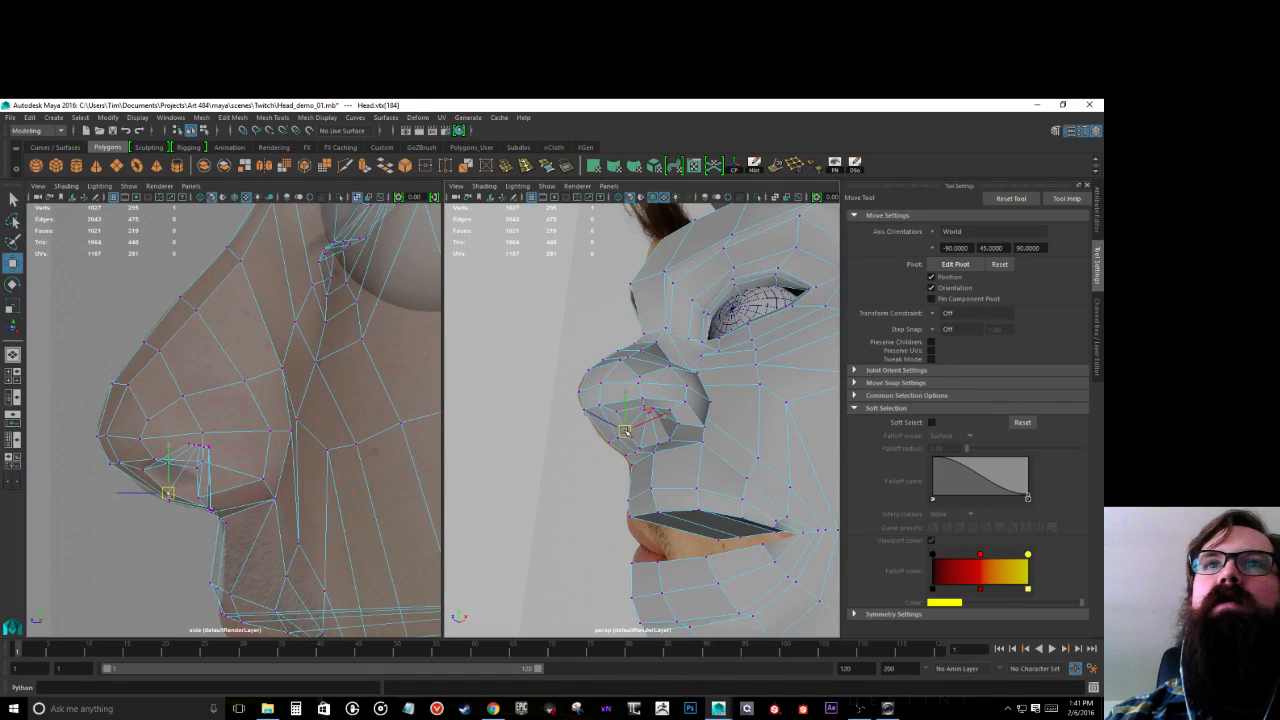
Step: Bring up the channel box and layer editor, reselect the whole Head mesh, and hide the head_ref layer
key("ctrl+a")
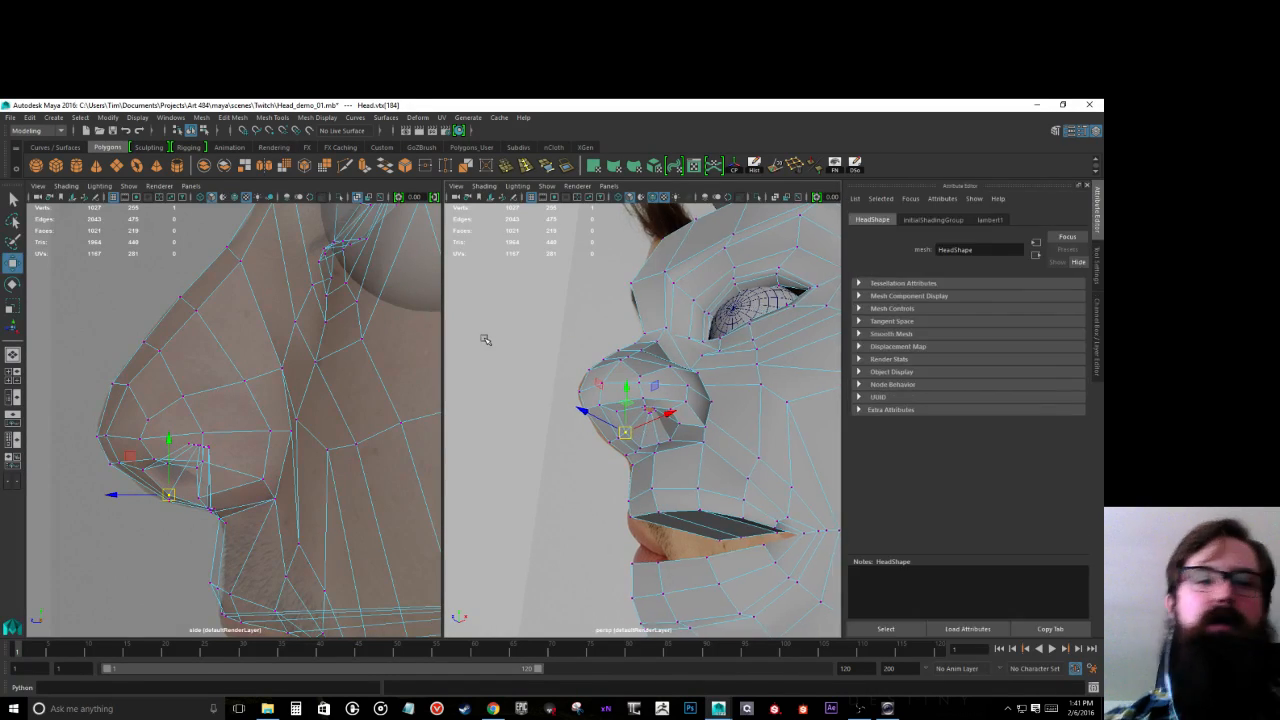
key("ctrl+a")
left_click(529, 331)
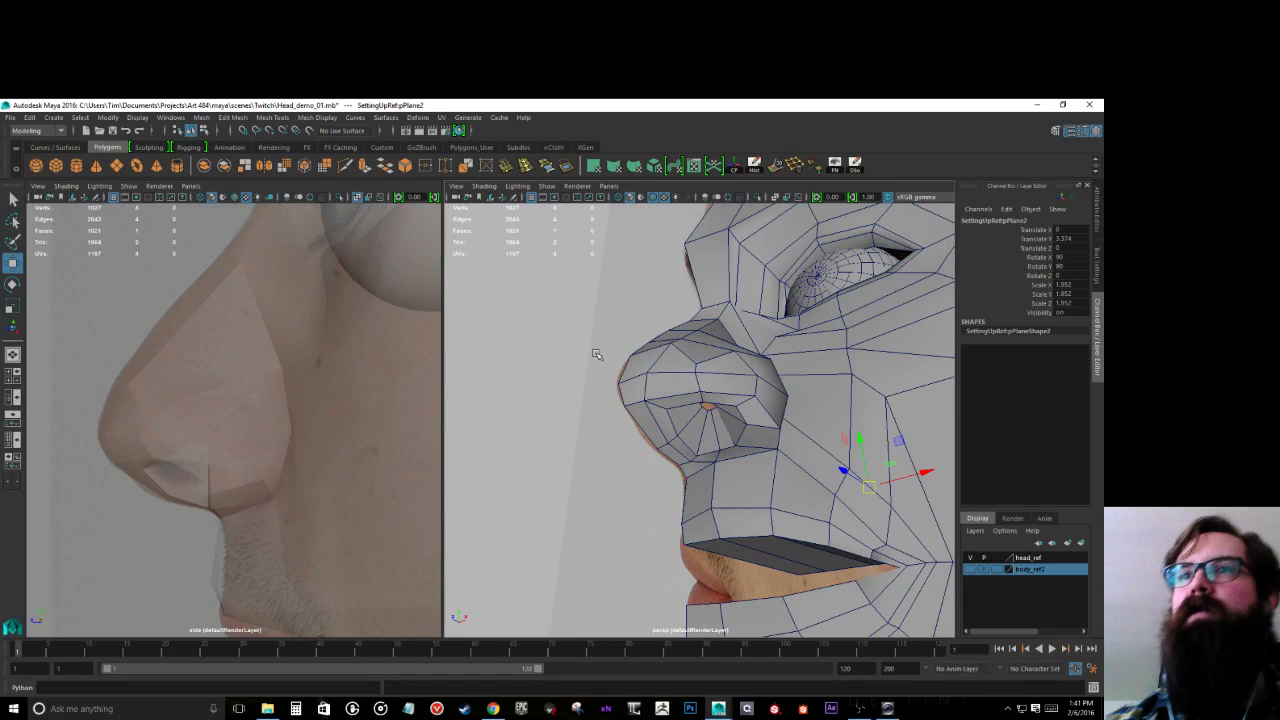
left_click(802, 495)
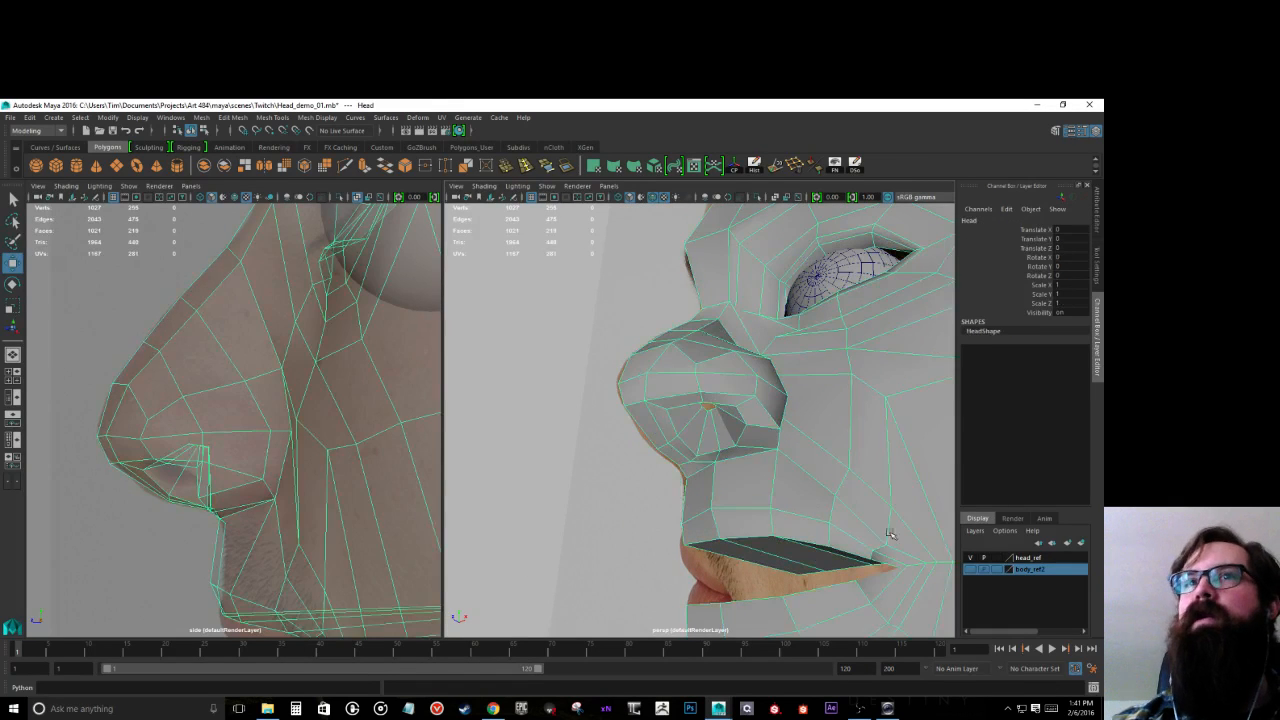
left_click(970, 557)
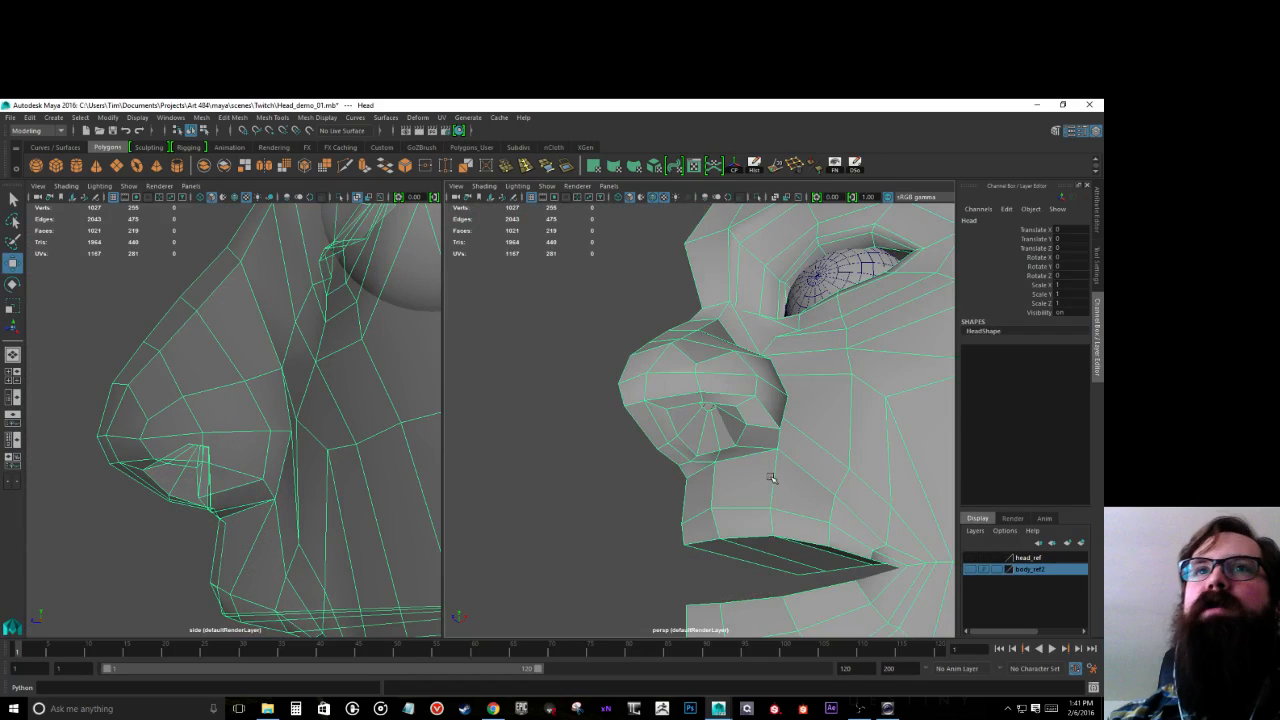
scroll(773, 479, "down", 3)
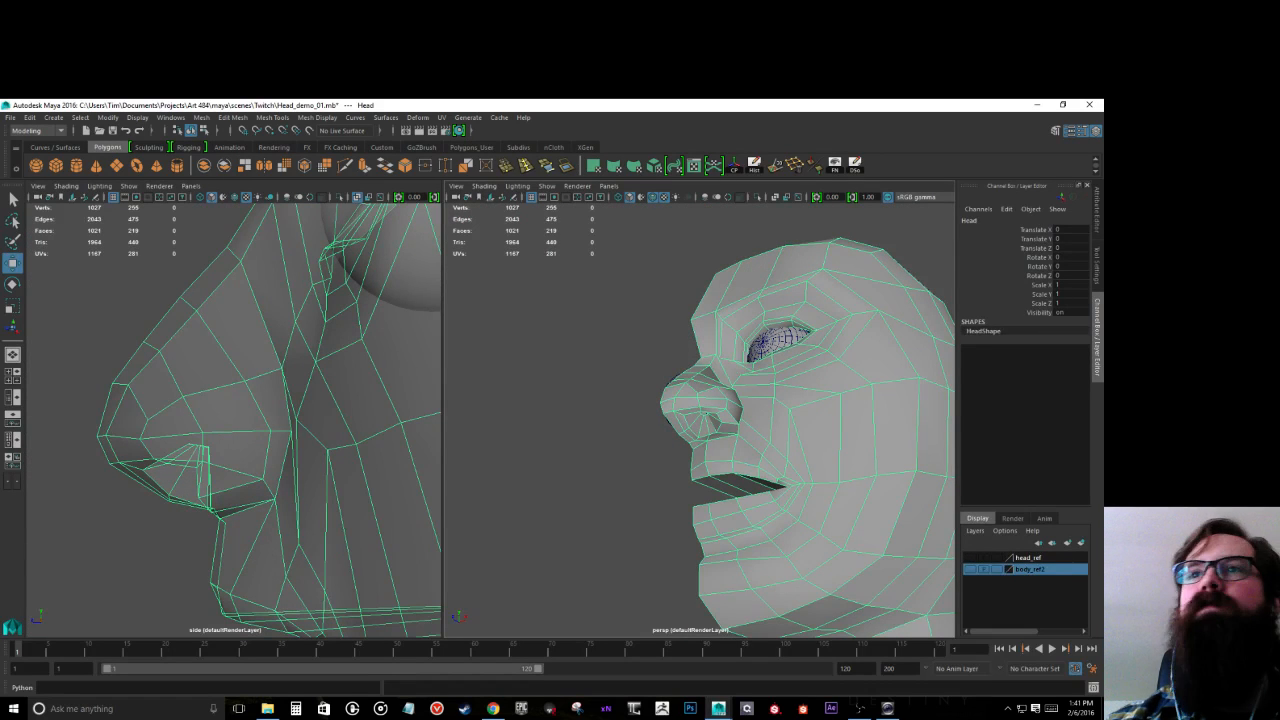
Step: Restore the outliner and single perspective layout, and mirror the Head with Duplicate Special as an instance in a new group with X scale -1
left_click(13, 398)
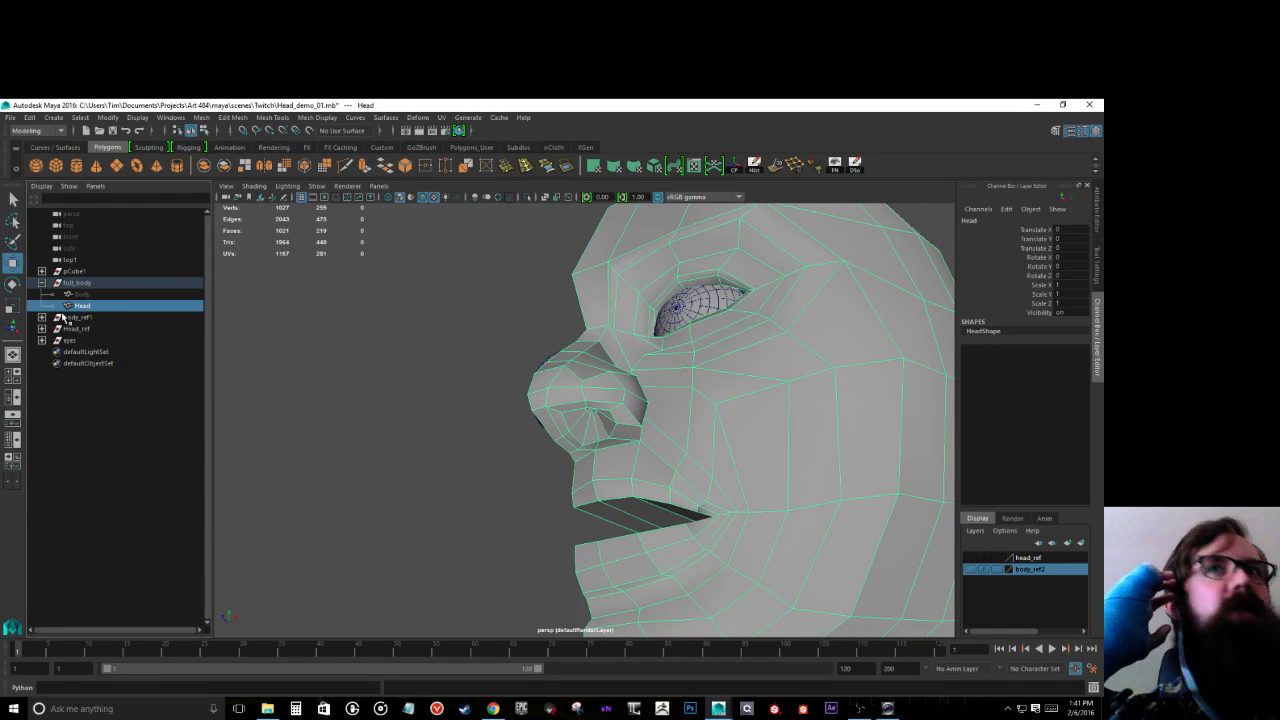
scroll(613, 367, "down", 8)
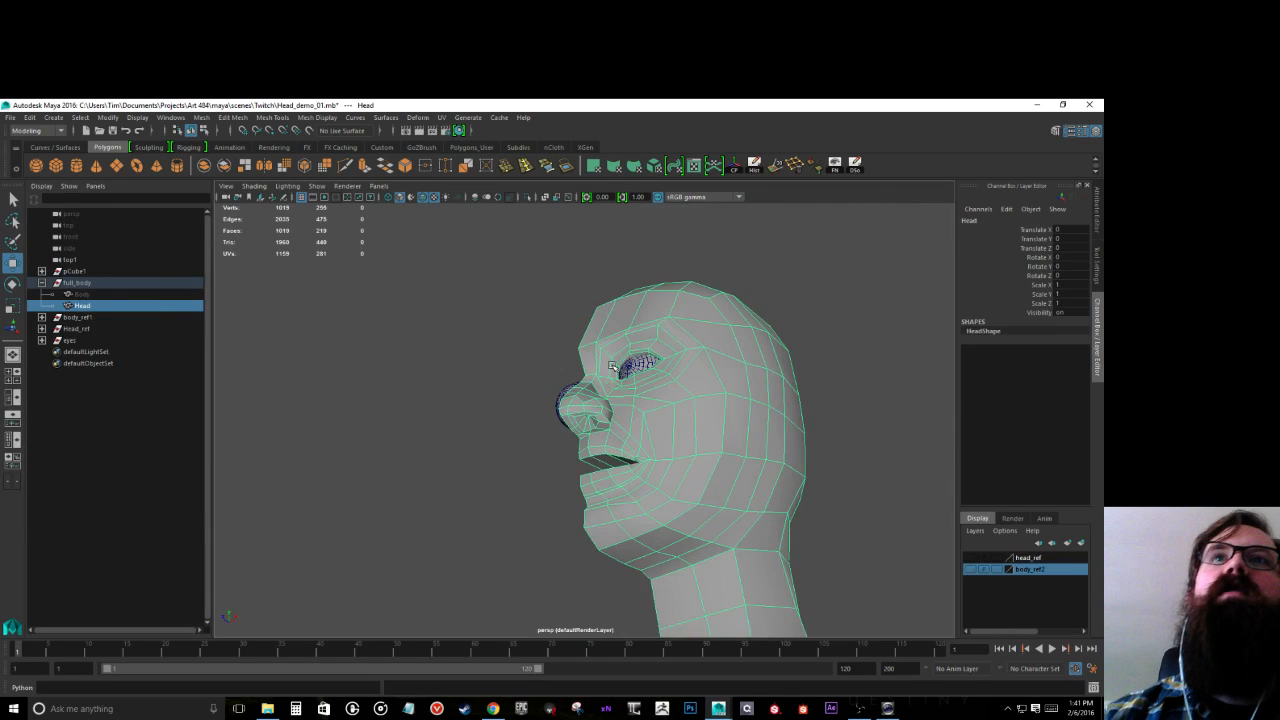
scroll(613, 367, "up", 3)
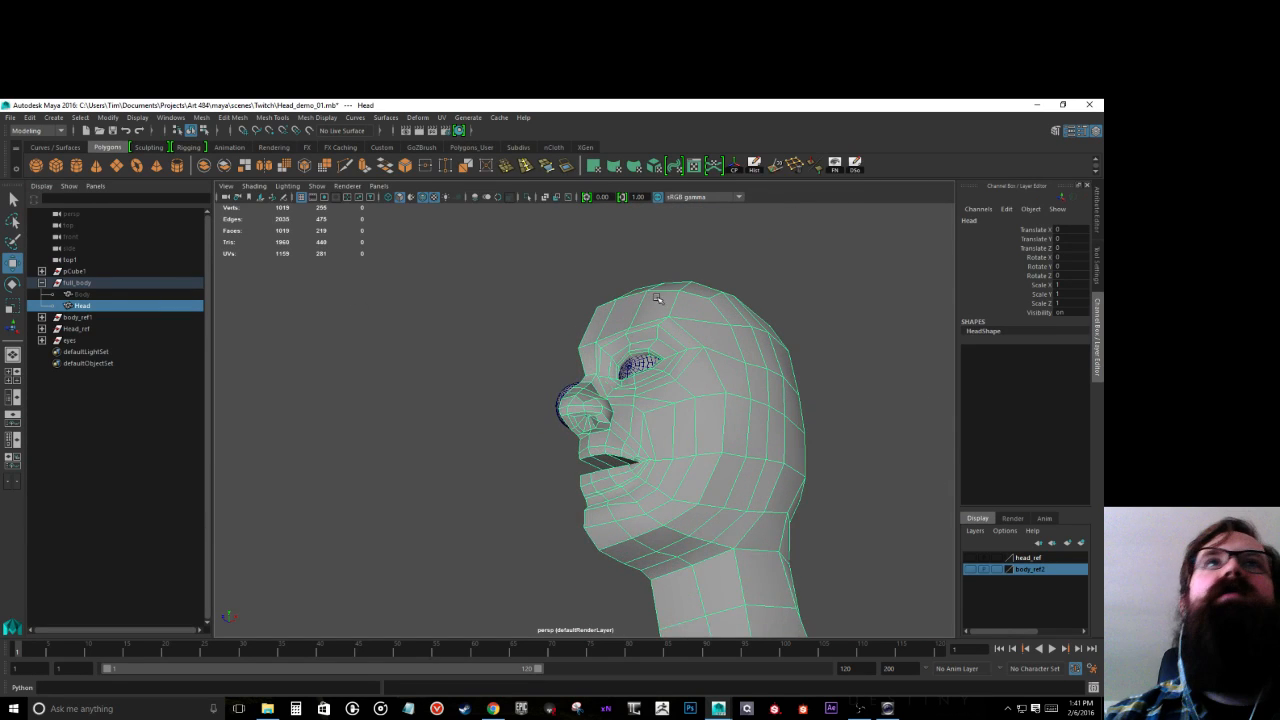
left_click(856, 165)
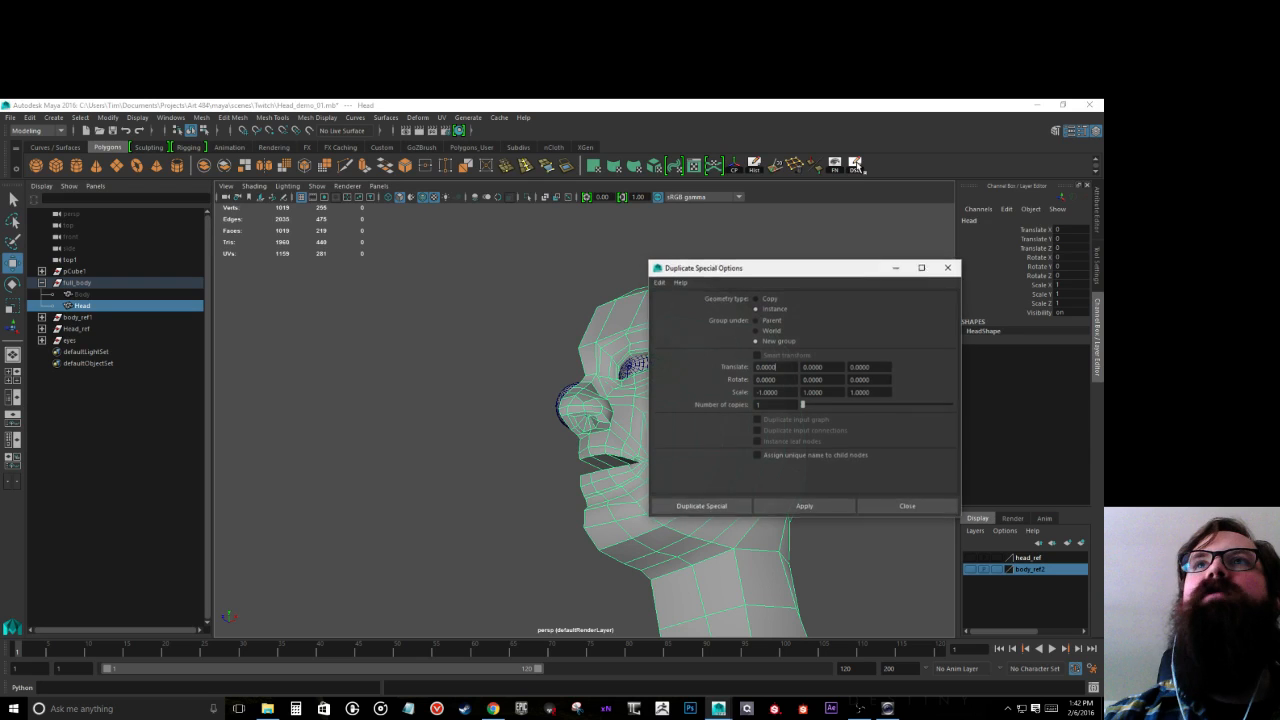
left_click(702, 506)
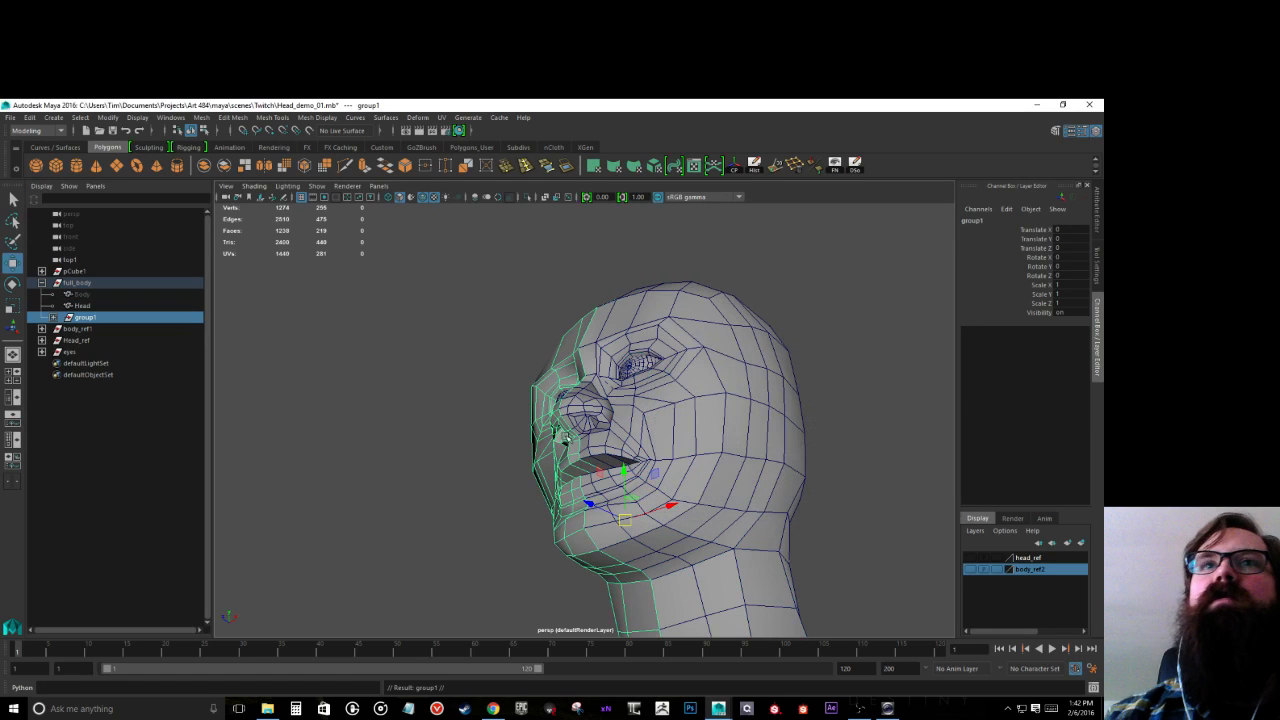
Step: Move the vertices along the nostril's rear rim back toward the cheek to round out the opening
left_click_drag(371, 460, 318, 470, "alt")
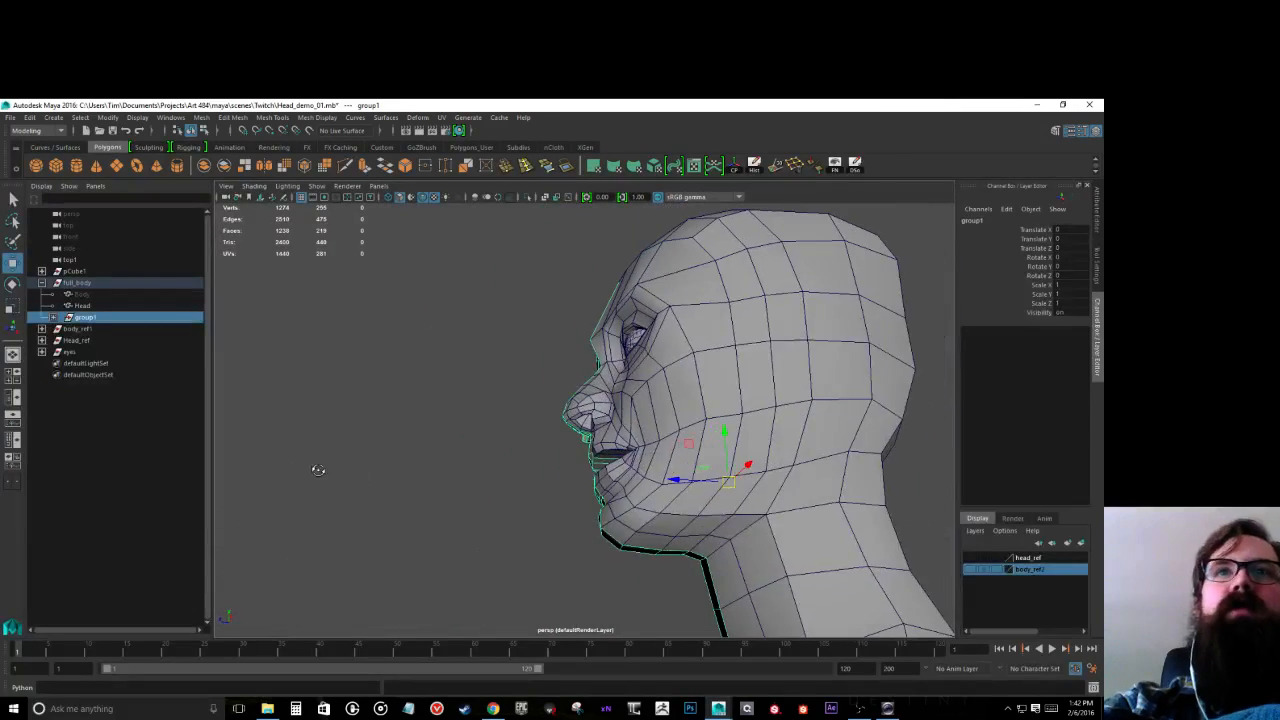
right_click_drag(464, 458, 488, 428, "alt")
right_click_drag(631, 397, 580, 391)
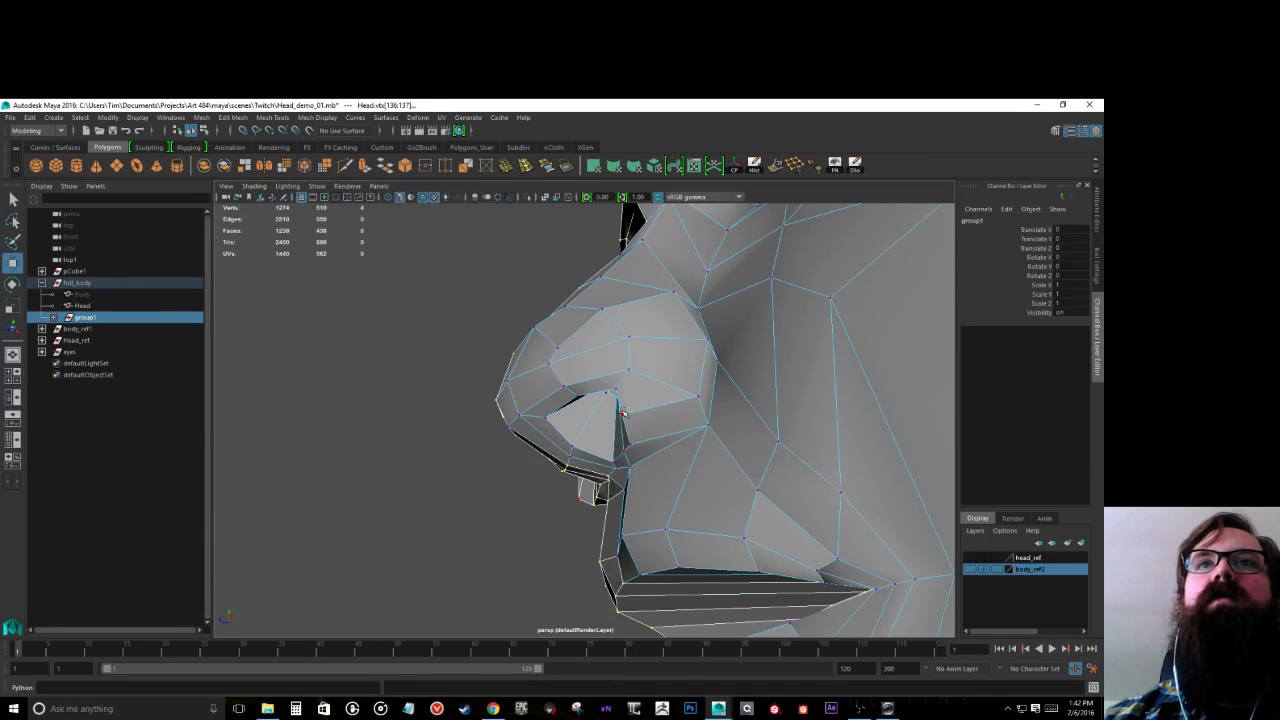
left_click(618, 410)
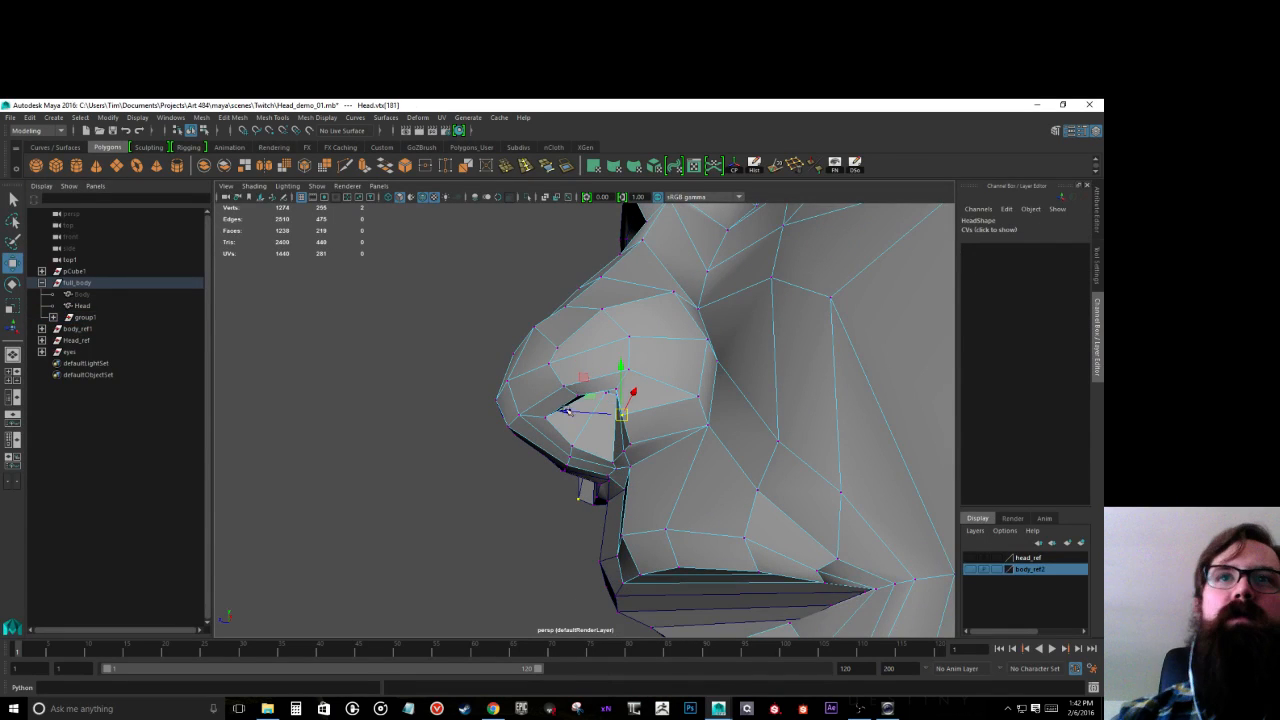
left_click(590, 412)
left_click_drag(587, 411, 609, 415)
left_click(629, 443)
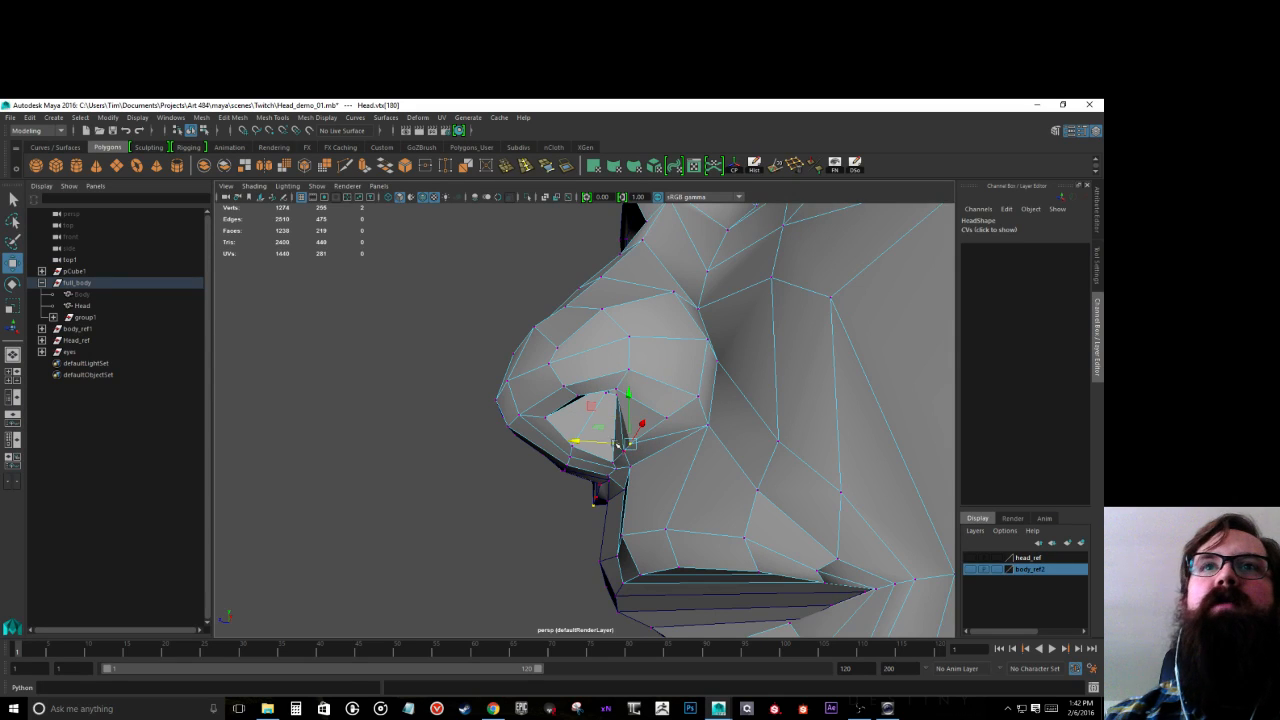
left_click_drag(583, 441, 580, 449)
left_click(622, 452)
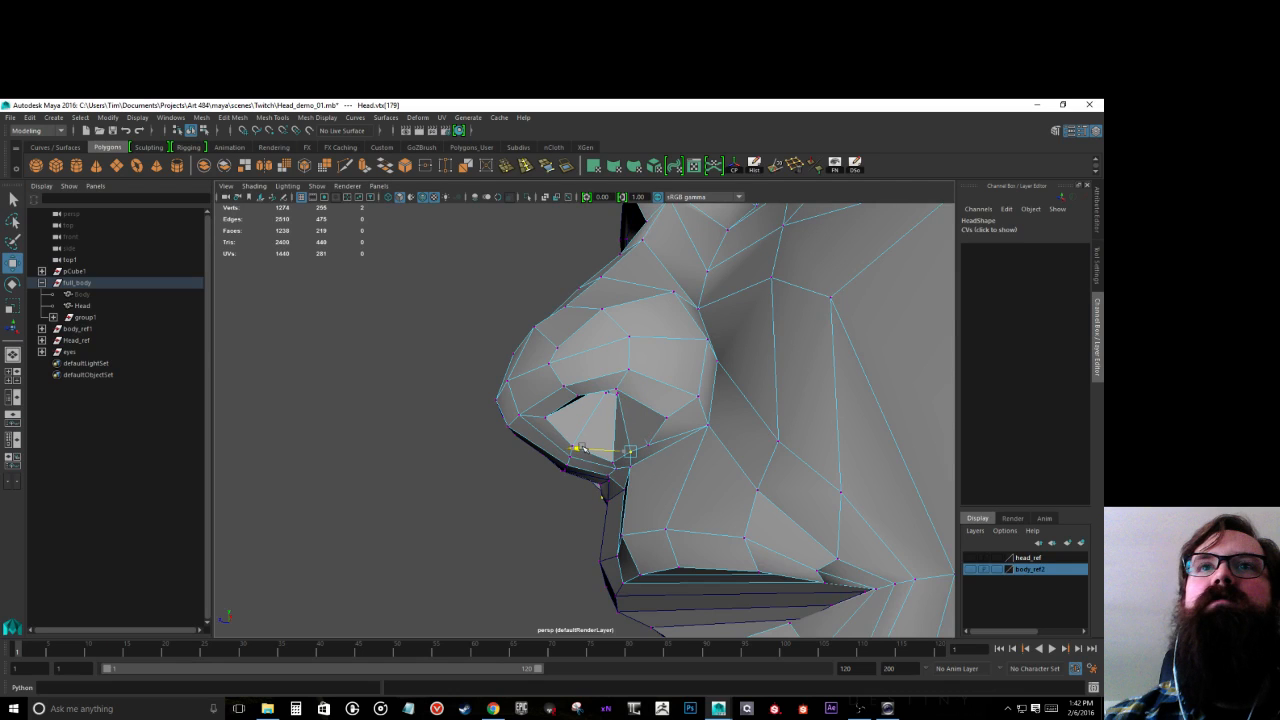
Step: Preview the mirrored head with mesh smoothing and examine the nose and face from a three-quarter angle
key("3")
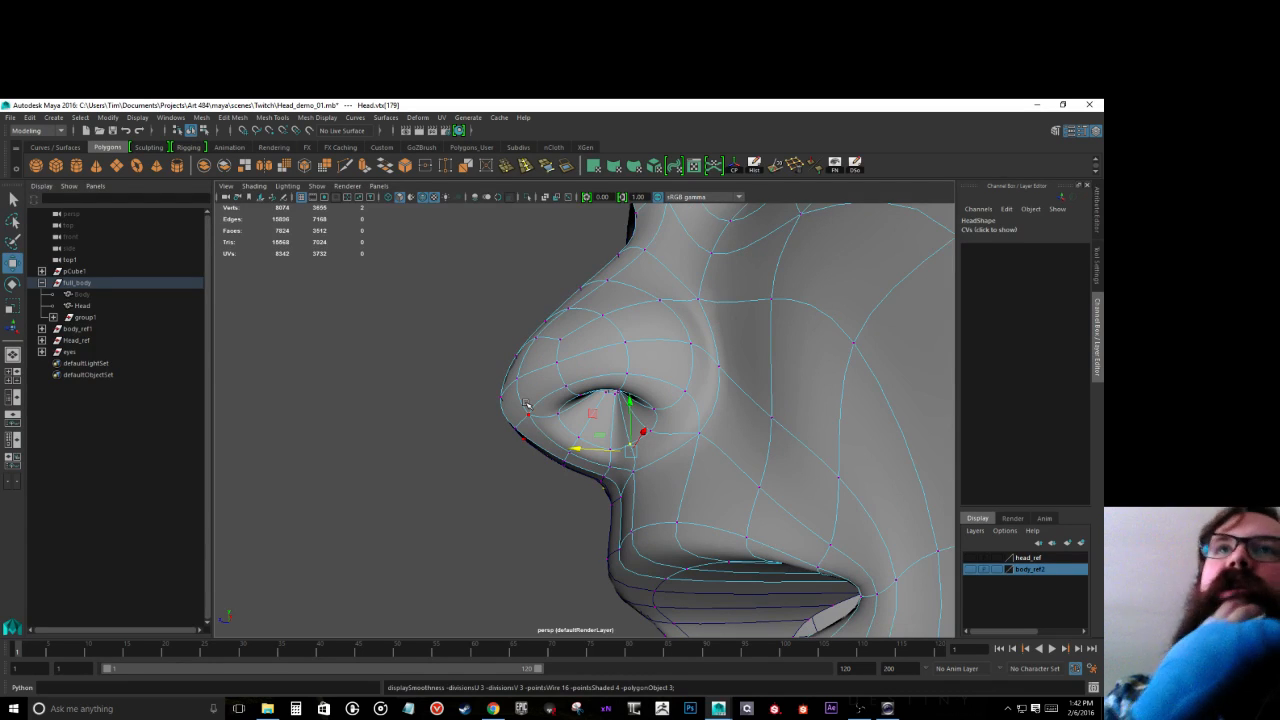
scroll(526, 403, "down", 2)
left_click_drag(526, 403, 597, 439, "alt")
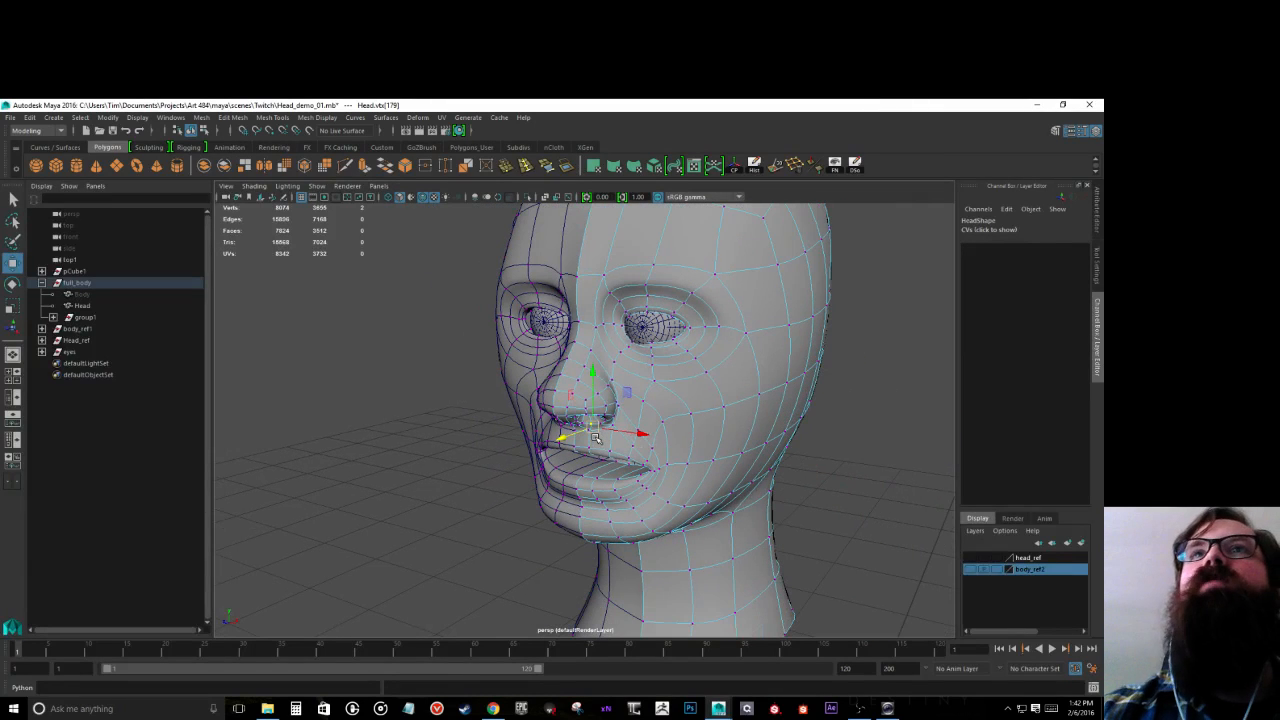
Step: Turn off the smooth preview and try inserting edge loops through the cheek, below the eye and beside the nose, undoing each one
left_click(526, 165)
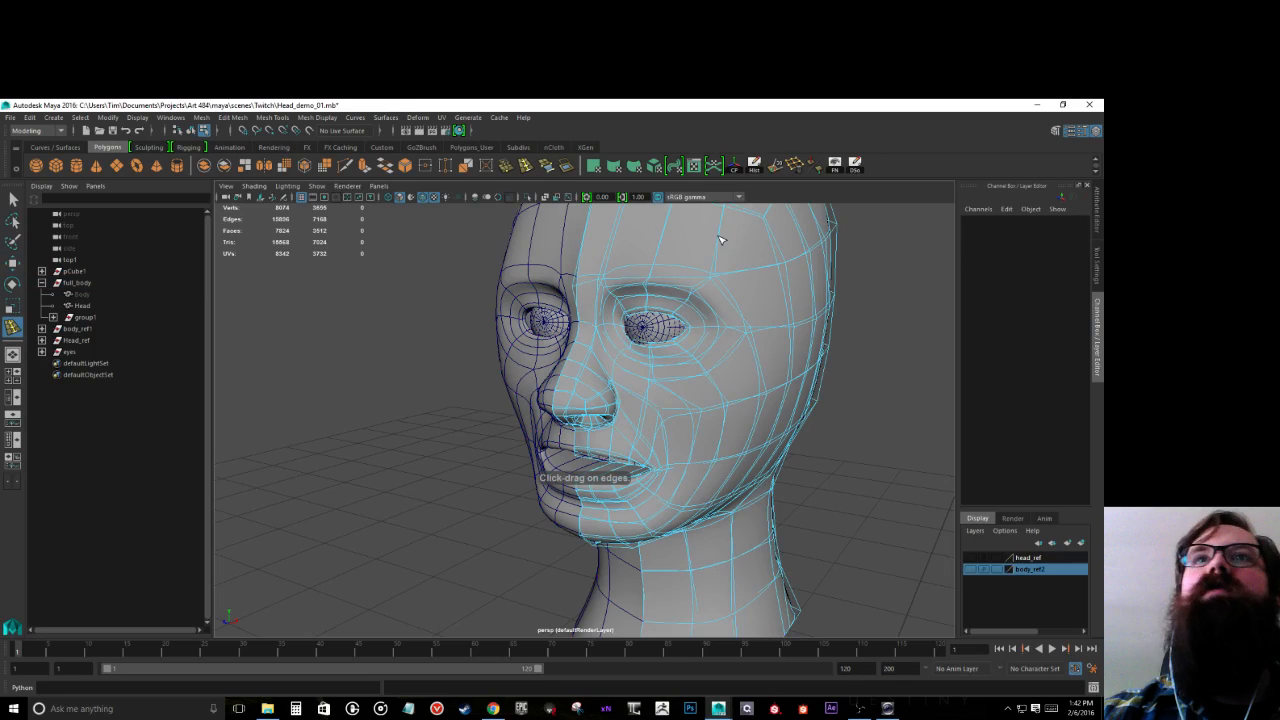
key("1")
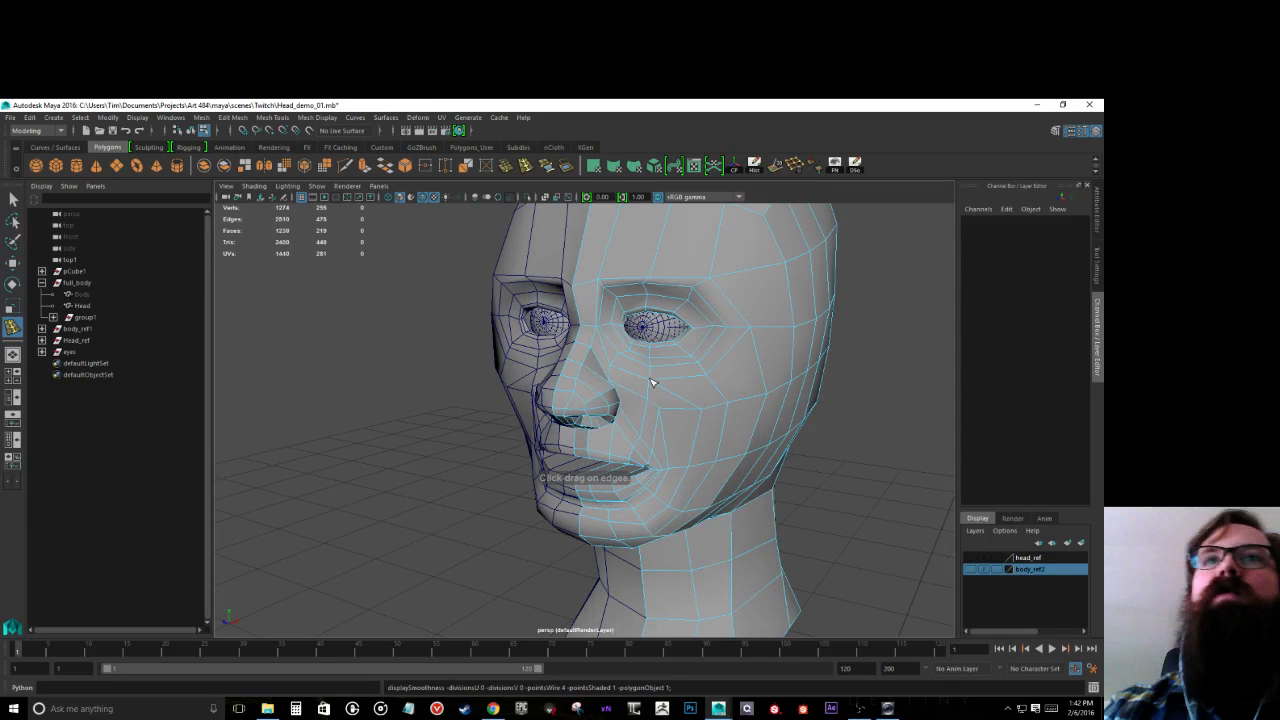
left_click_drag(650, 388, 643, 389)
key("ctrl+z")
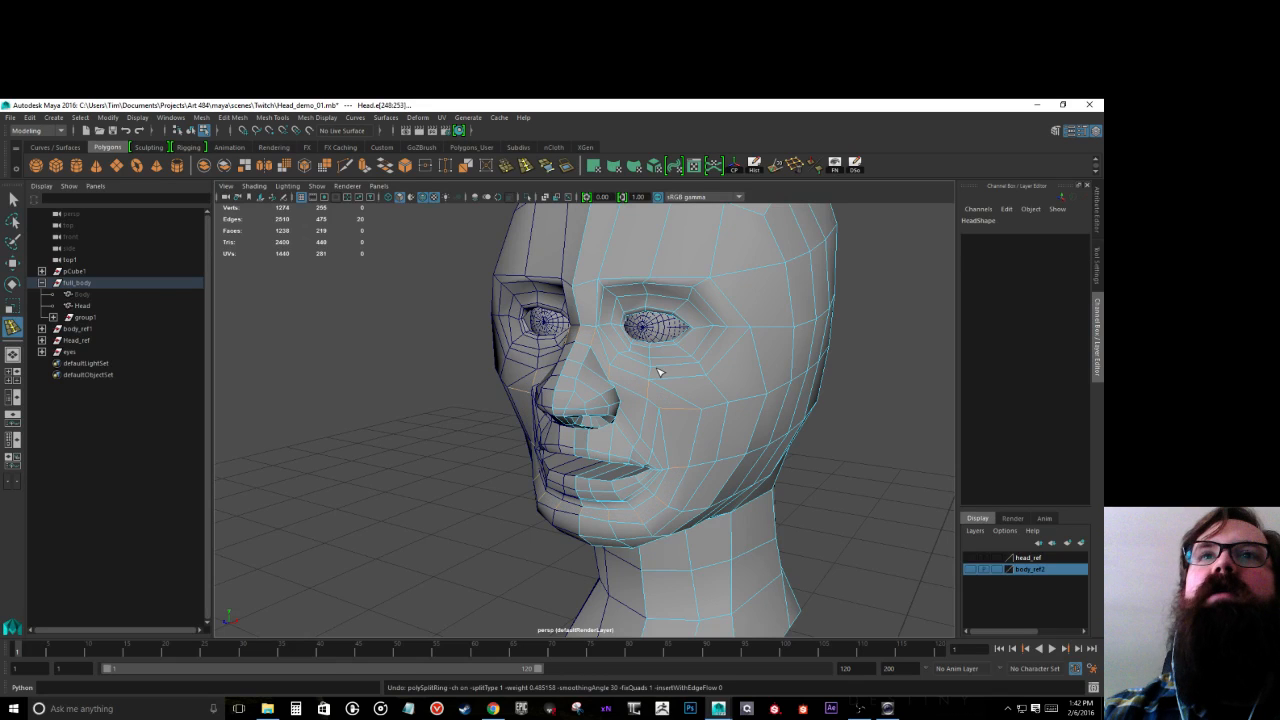
left_click_drag(649, 375, 649, 378)
key("ctrl+z")
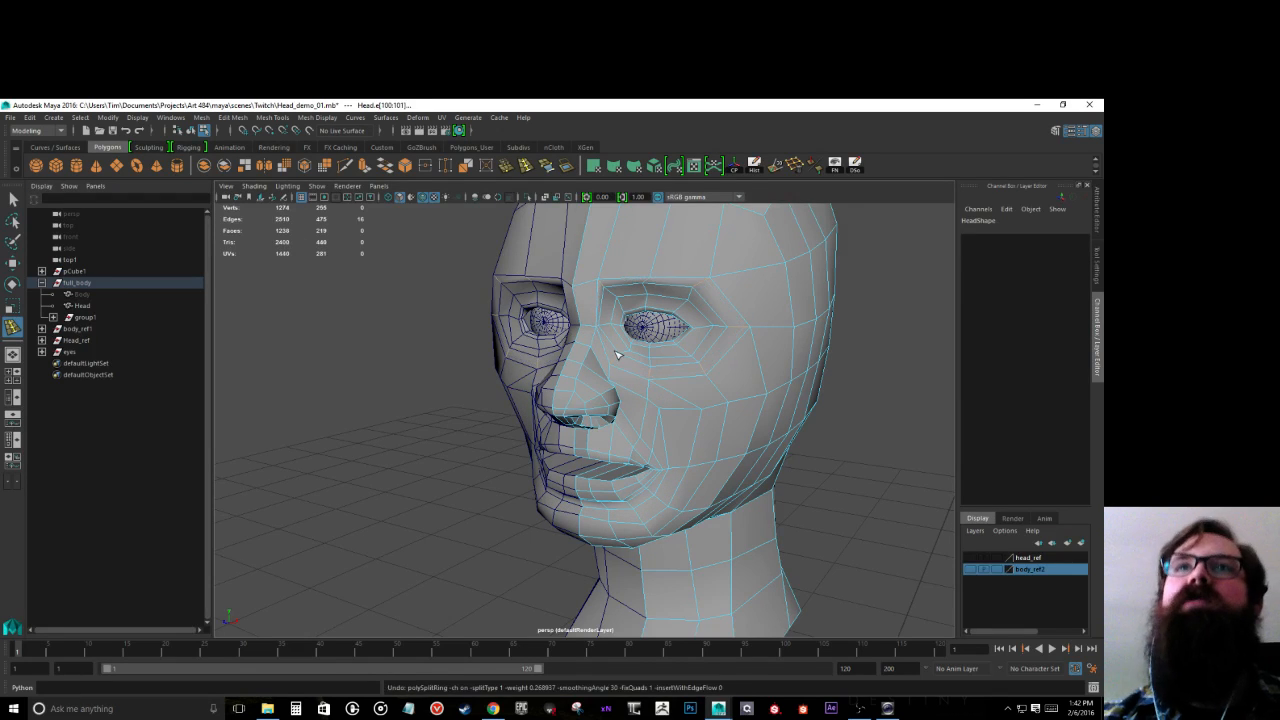
left_click(562, 386)
key("ctrl+z")
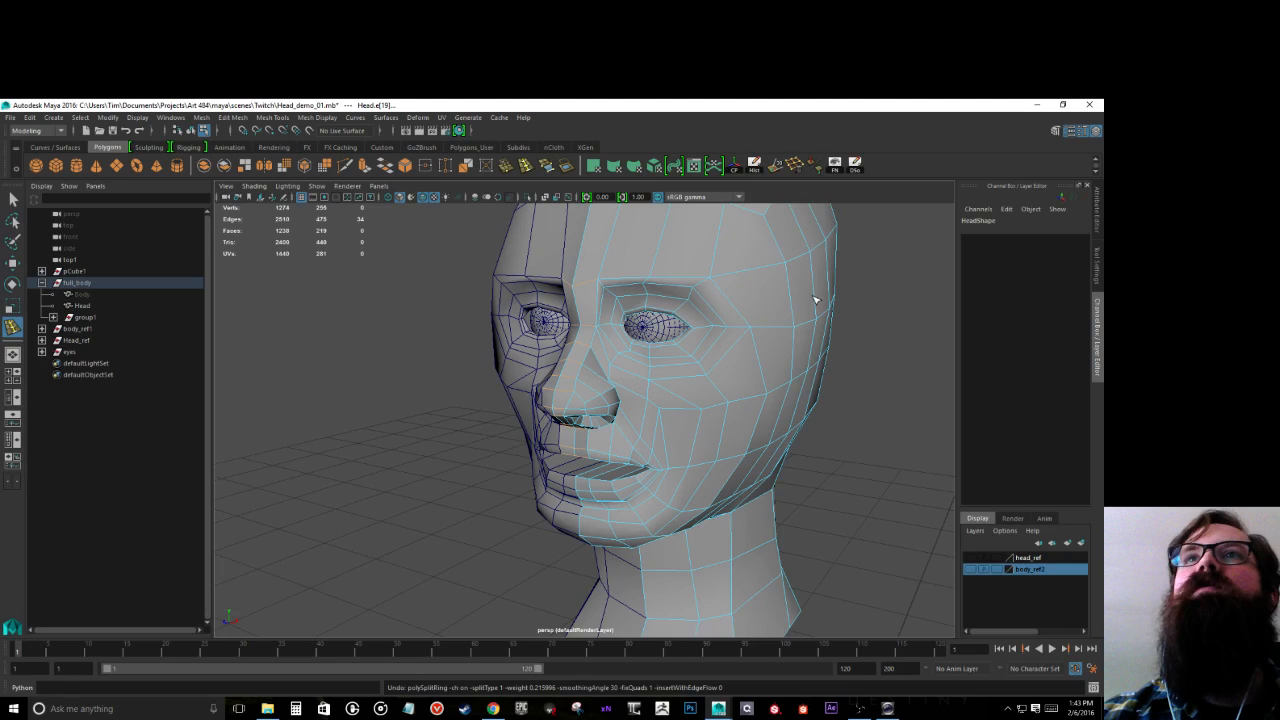
Step: Switch from the perspective to the front view and frame the mirrored head's face
scroll(815, 299, "down", 4)
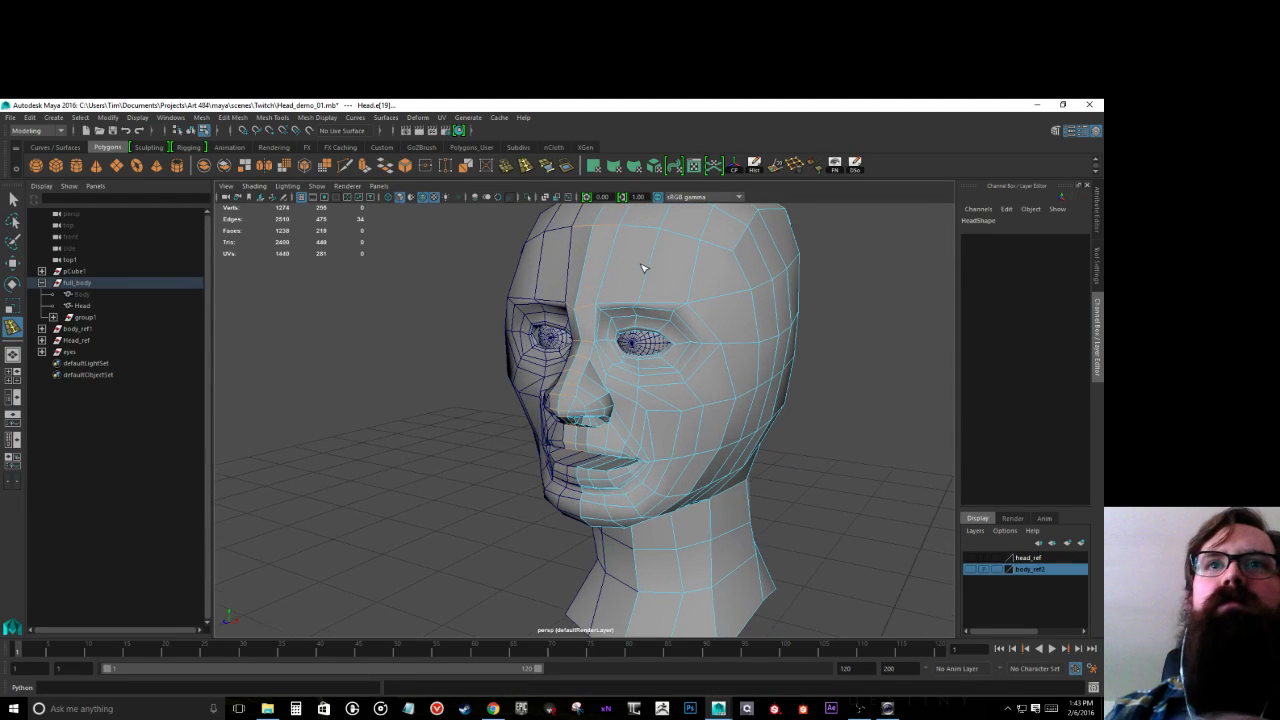
key("space")
left_click_drag(641, 268, 648, 297)
scroll(583, 357, "up", 5)
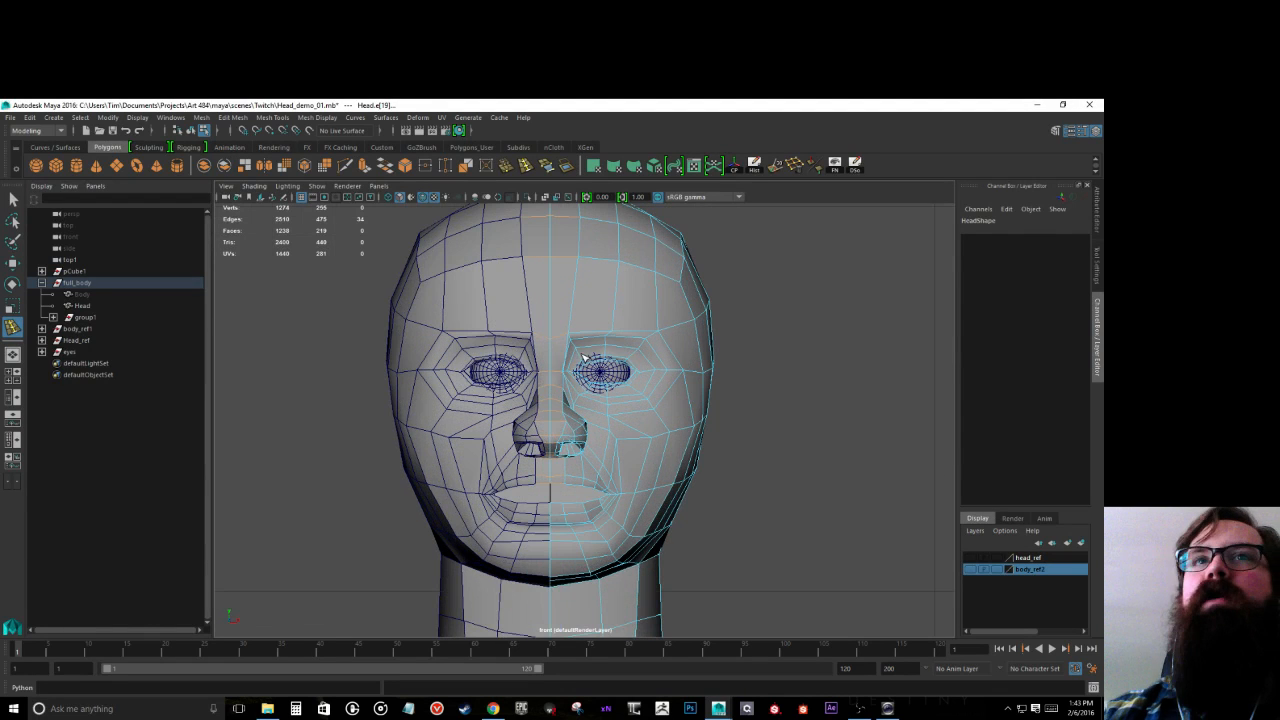
Step: Display the head_ref layer with textured shading and X-ray, and put the Head mesh in vertex selection with the Move tool
key("w")
right_click_drag(637, 283, 590, 283)
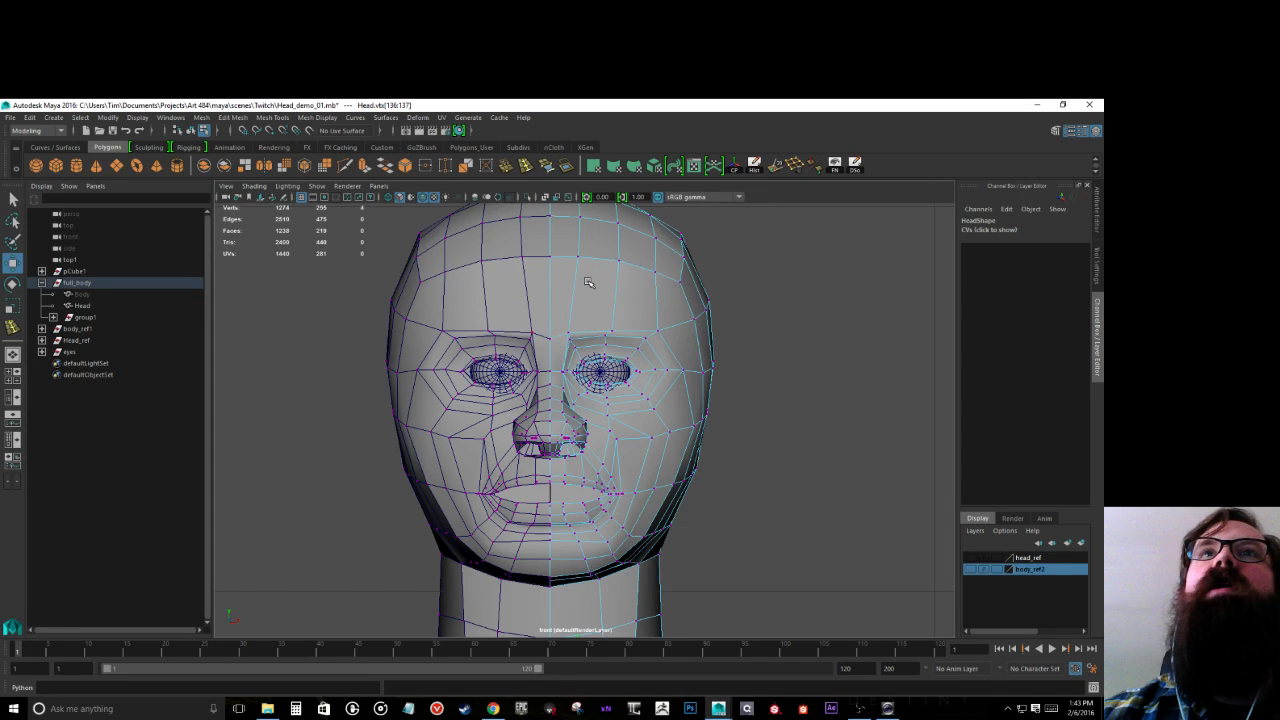
key("4")
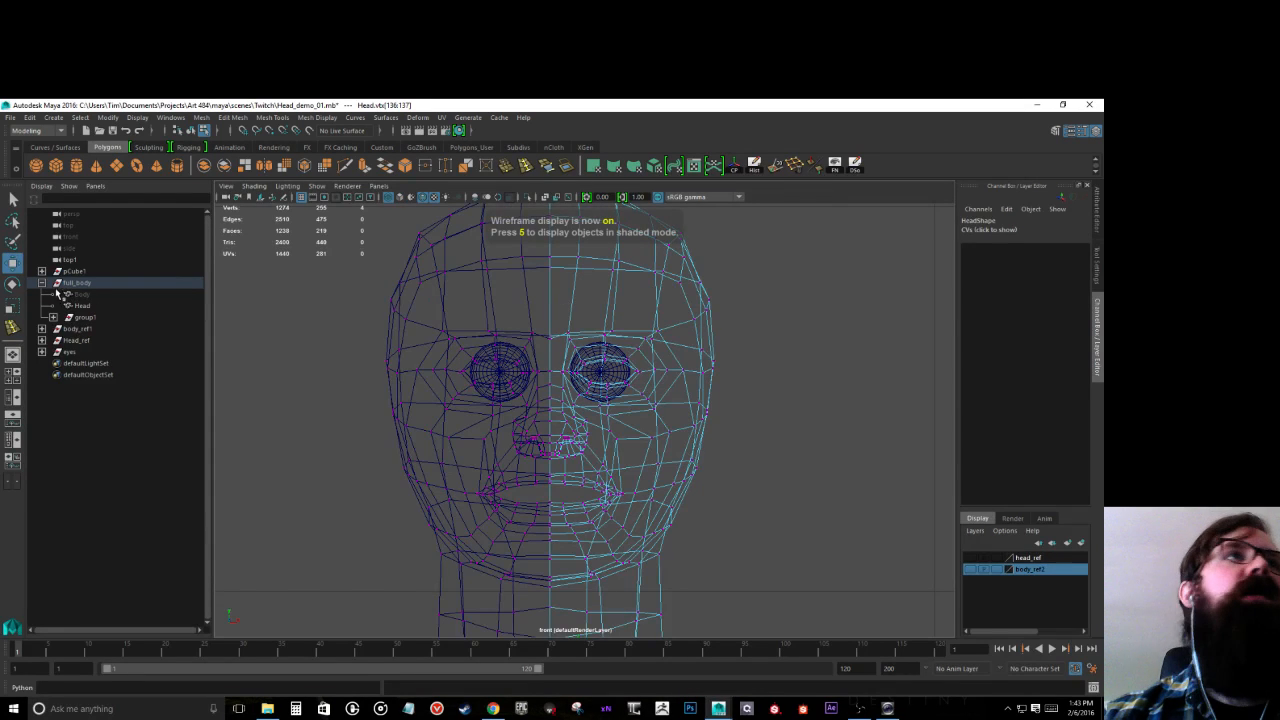
left_click(971, 558)
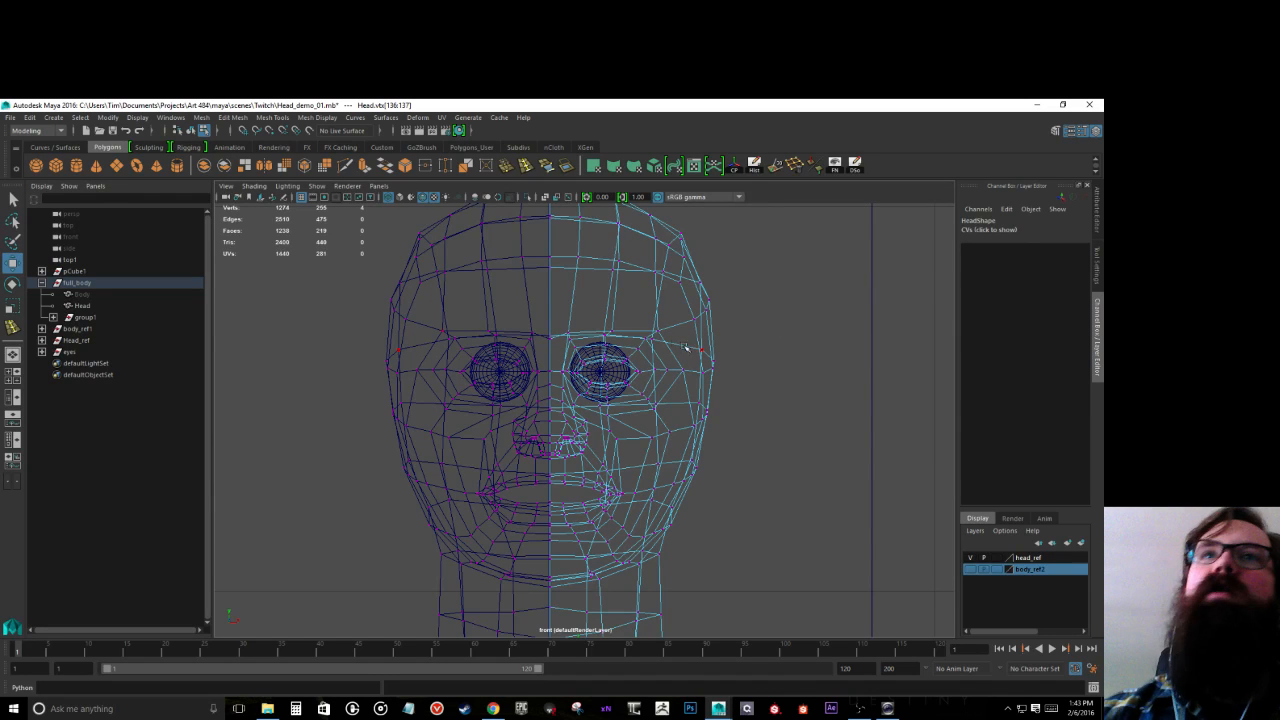
scroll(656, 365, "up", 1)
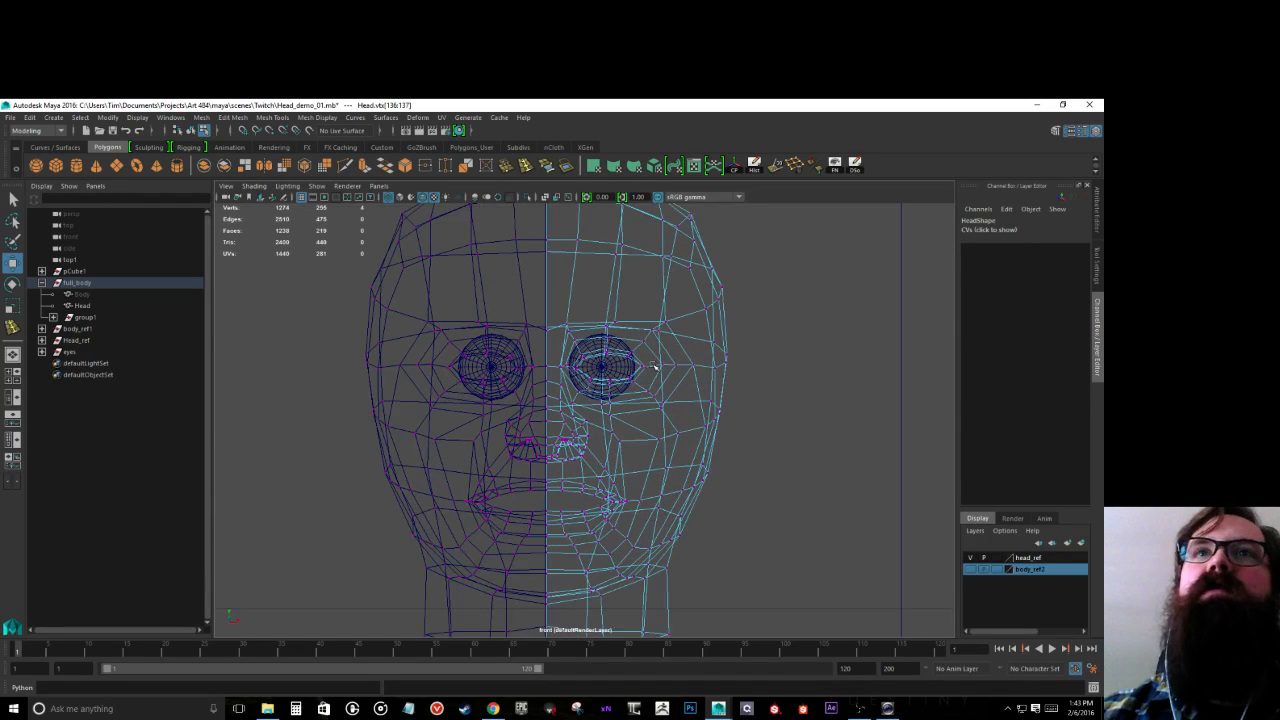
key("6")
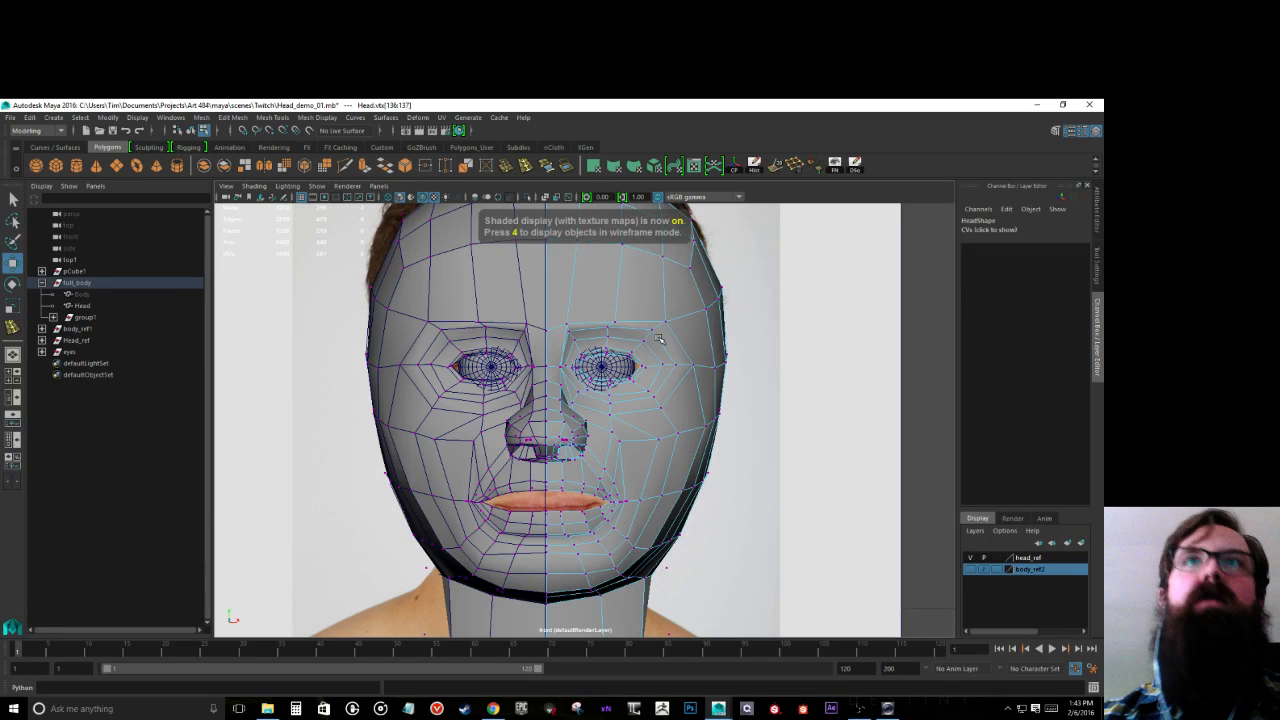
left_click(545, 197)
Step: Using Soft Select, pull the side vertices at the temple and eye level inward to narrow the head toward the photo
left_click_drag(676, 279, 759, 309)
key("b")
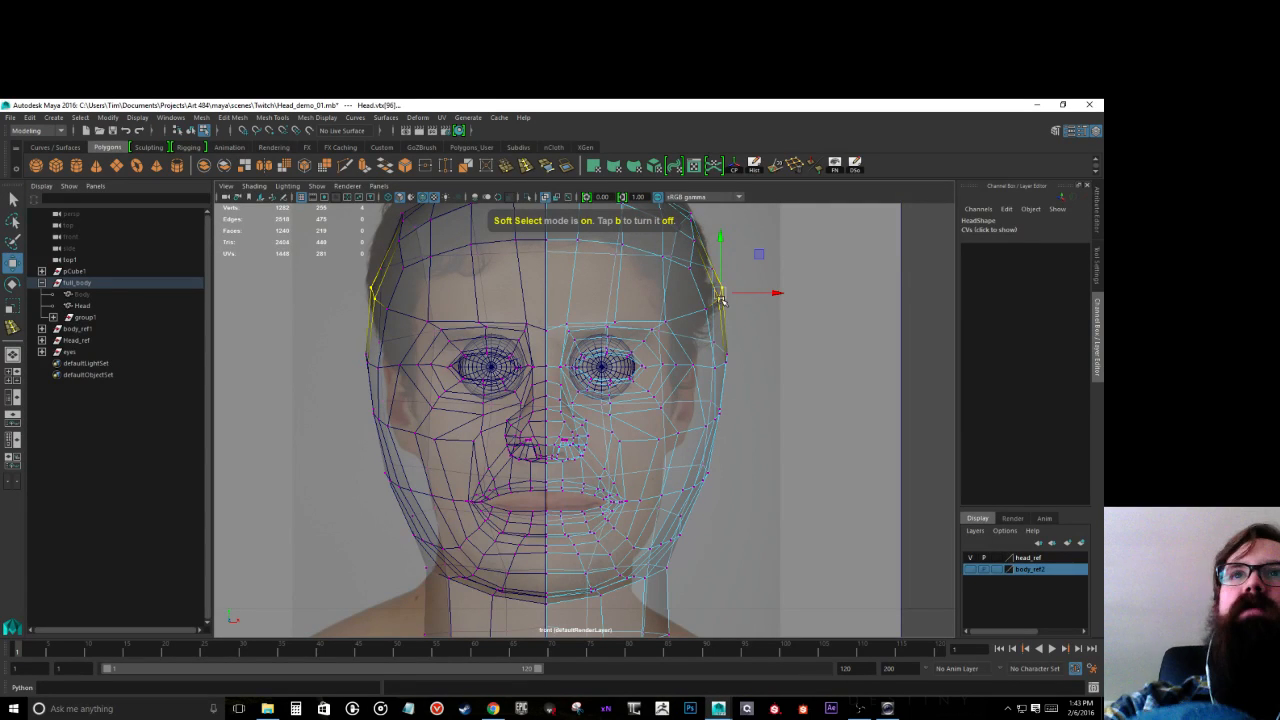
left_click_drag(721, 298, 735, 273)
left_click(711, 270)
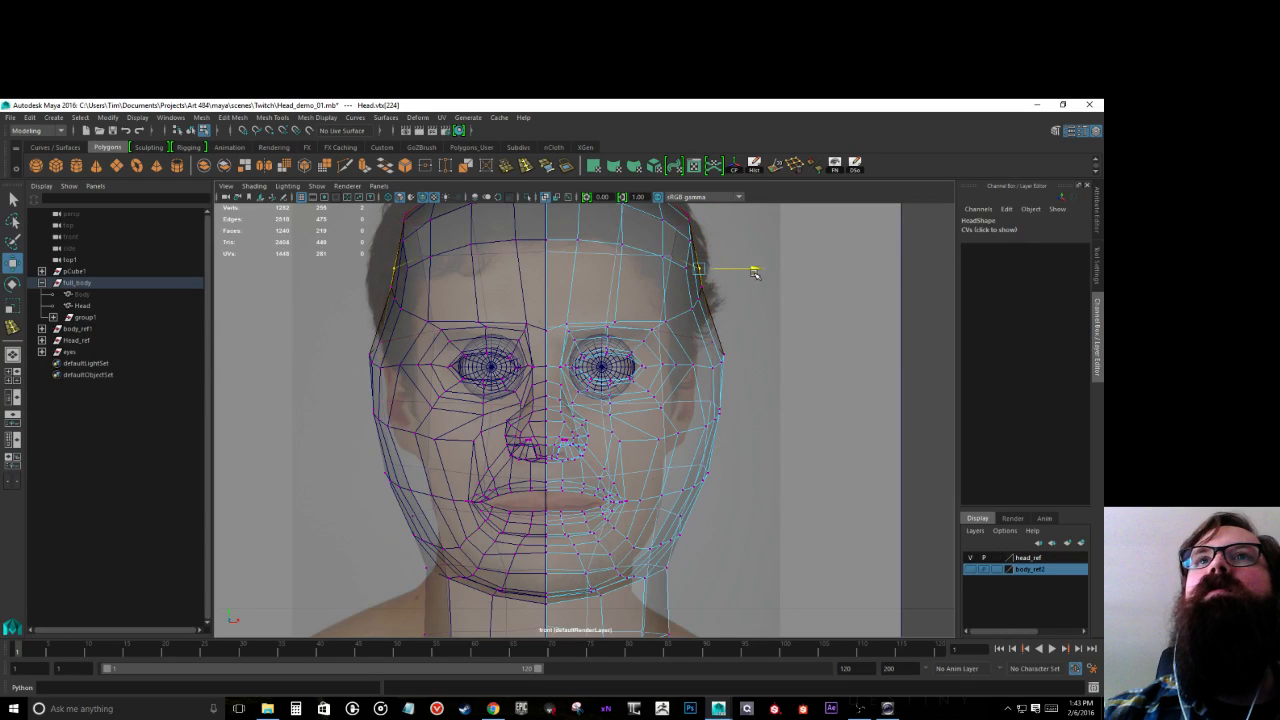
left_click(716, 356)
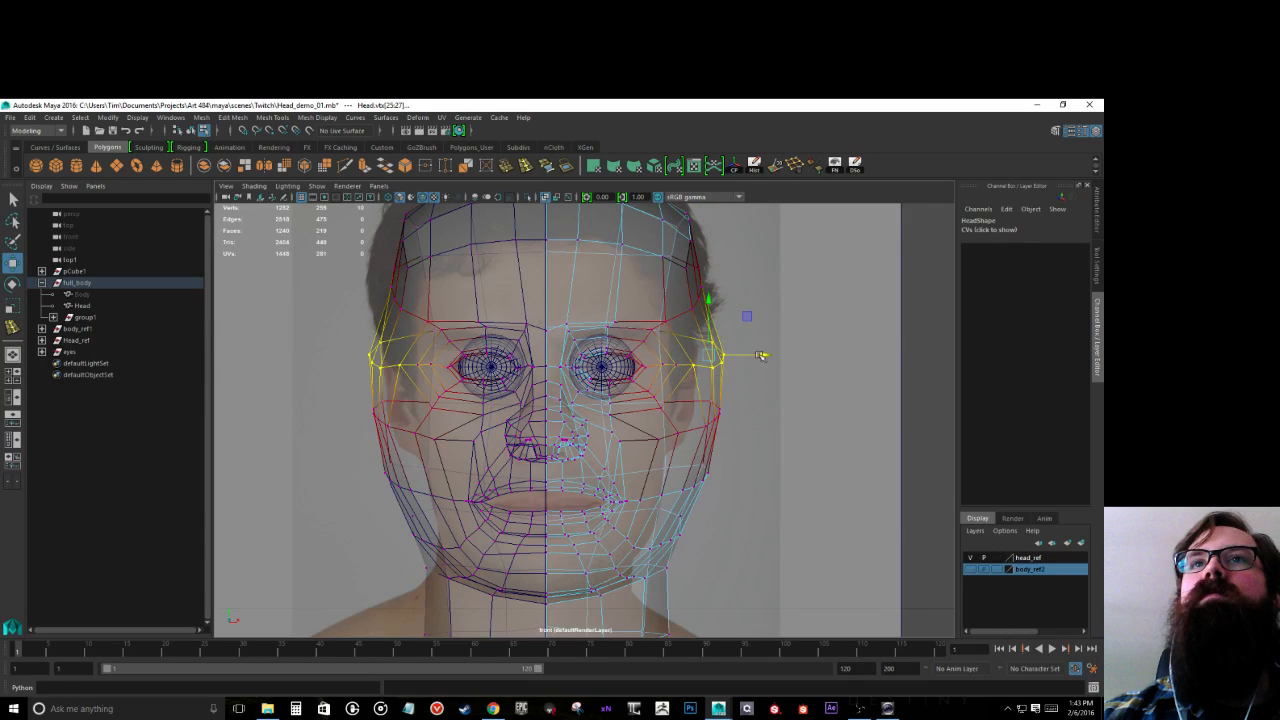
left_click_drag(763, 356, 733, 355)
key("b")
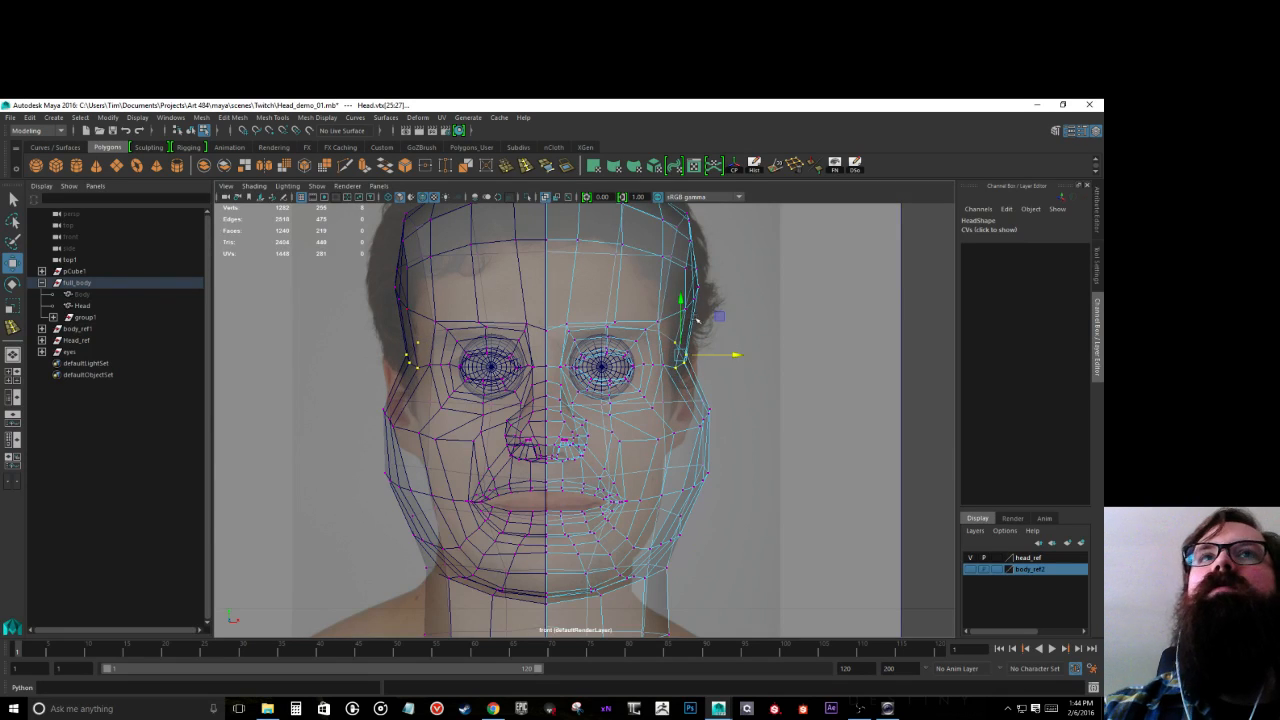
Step: Move the side vertices of the upper head and the cheekbone inward to follow the reference face outline
scroll(659, 281, "down", 5)
scroll(659, 278, "up", 3)
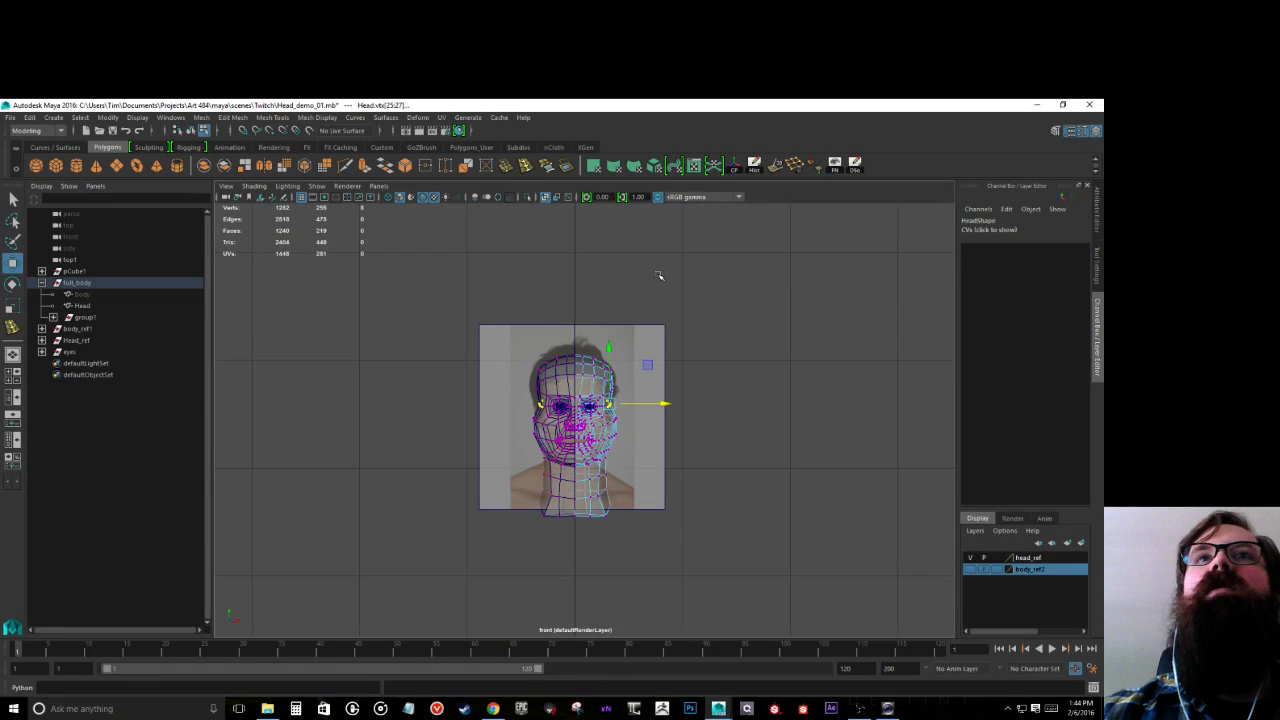
scroll(659, 276, "up", 4)
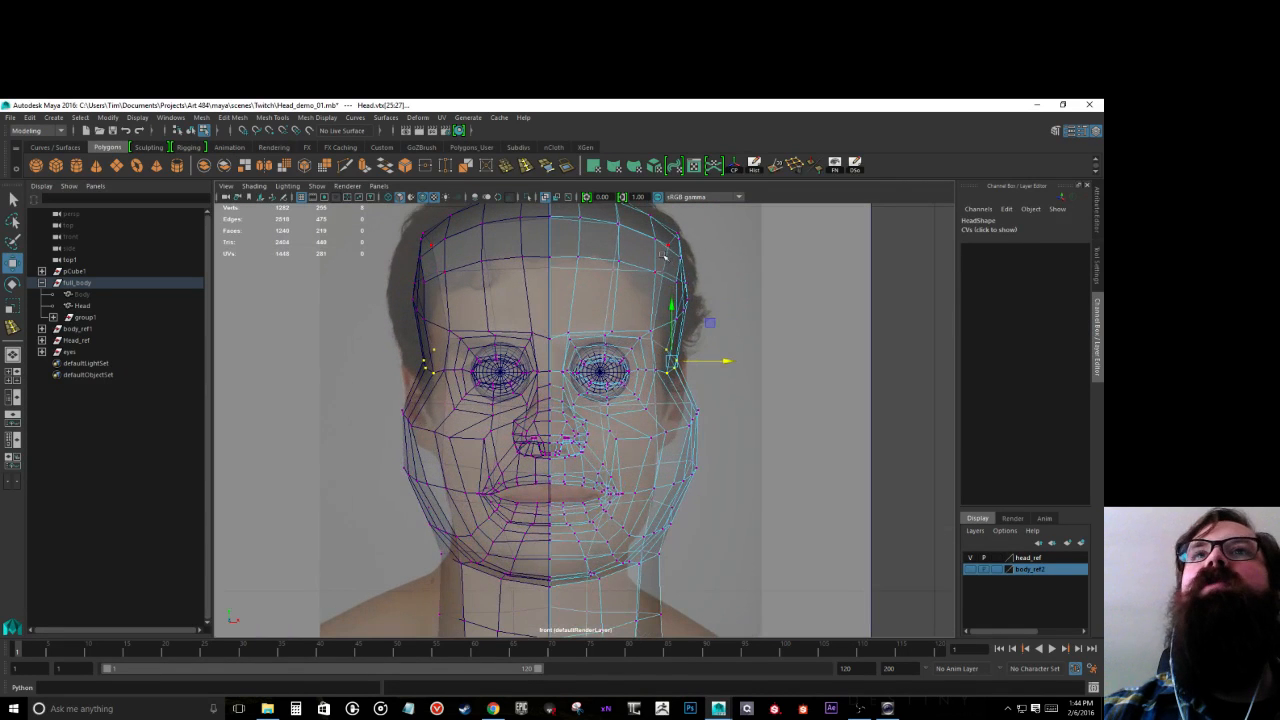
left_click_drag(666, 218, 718, 332)
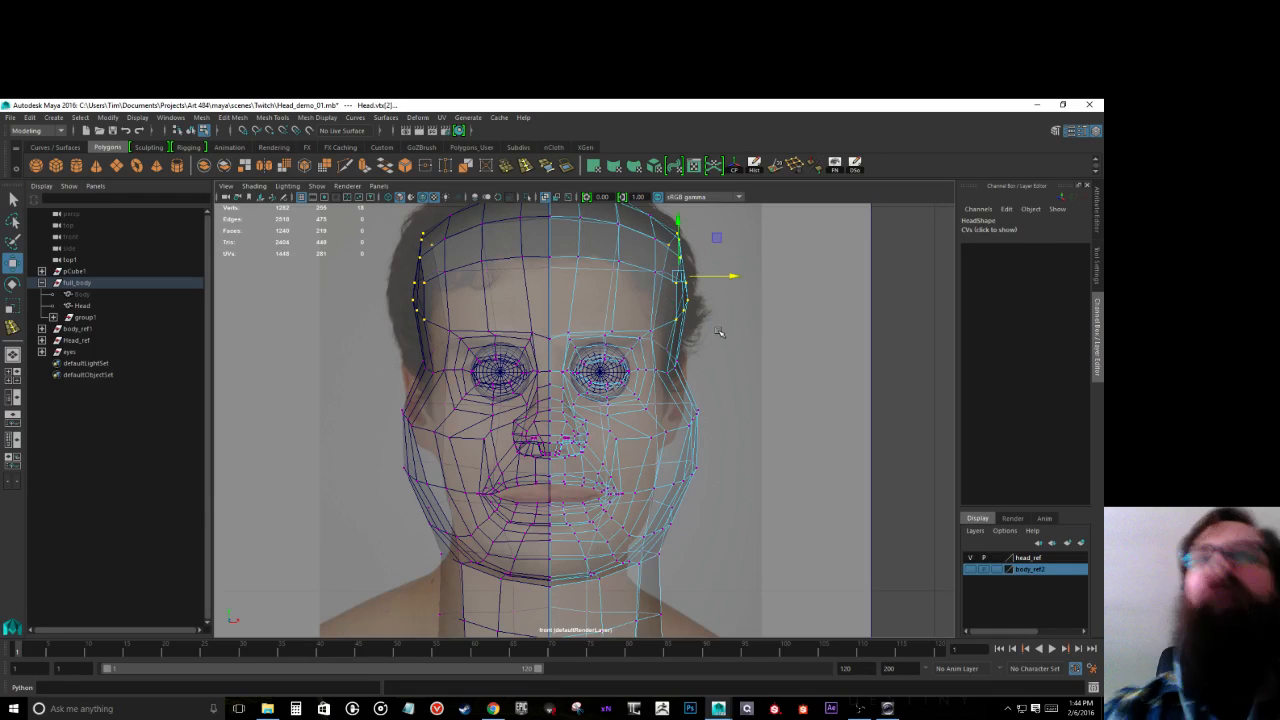
left_click_drag(737, 275, 718, 278)
left_click_drag(666, 392, 704, 416)
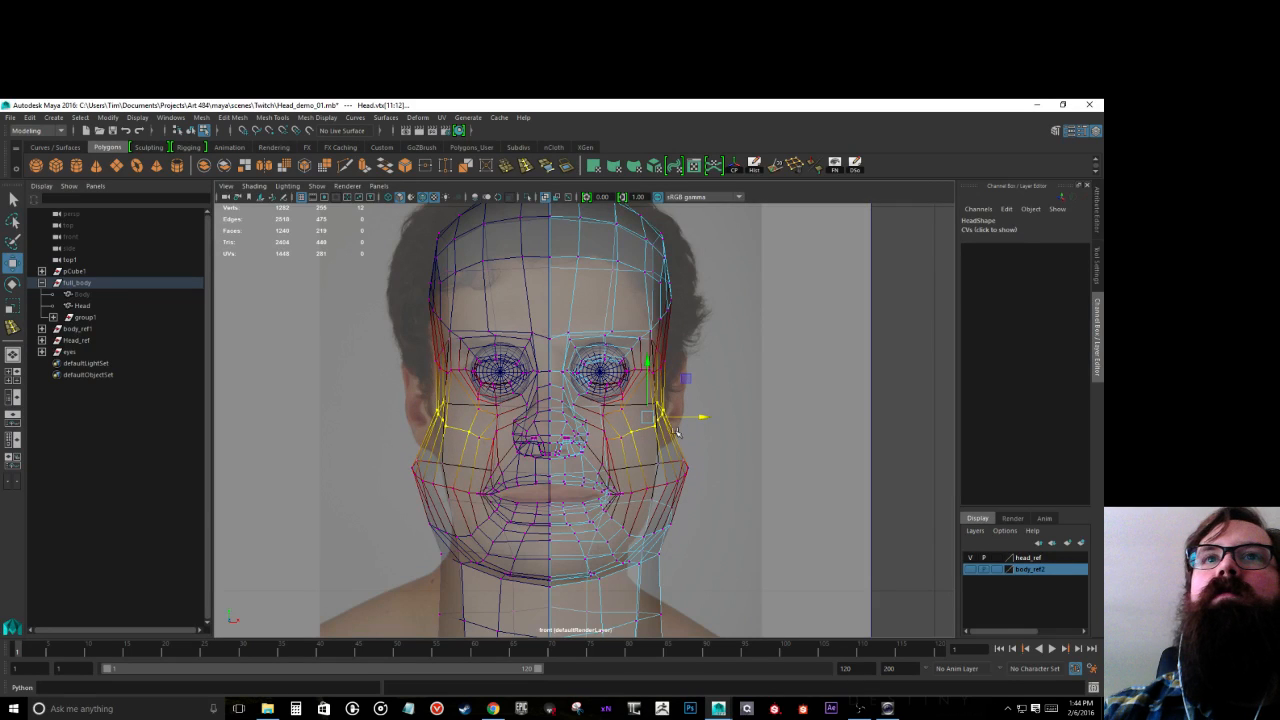
Step: With Soft Select off, reposition the cheek vertices beside the nostril to even out the edge flow
scroll(659, 428, "up", 3)
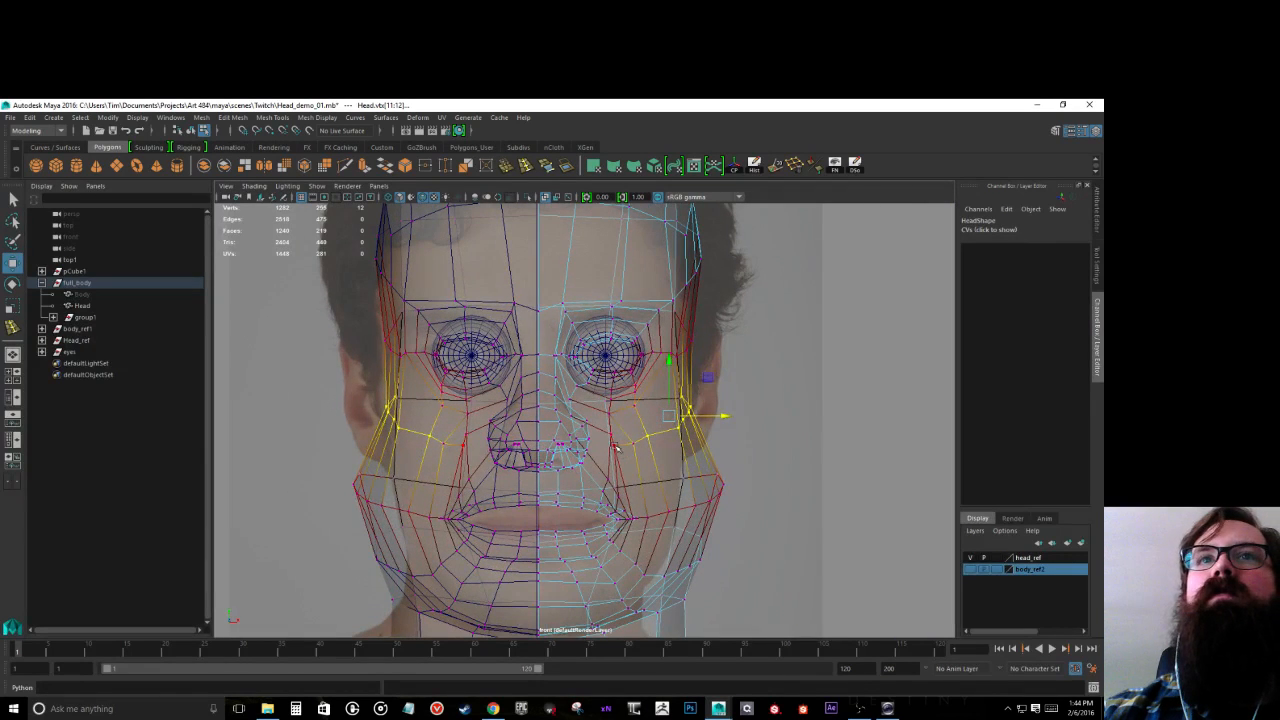
left_click(613, 446)
key("b")
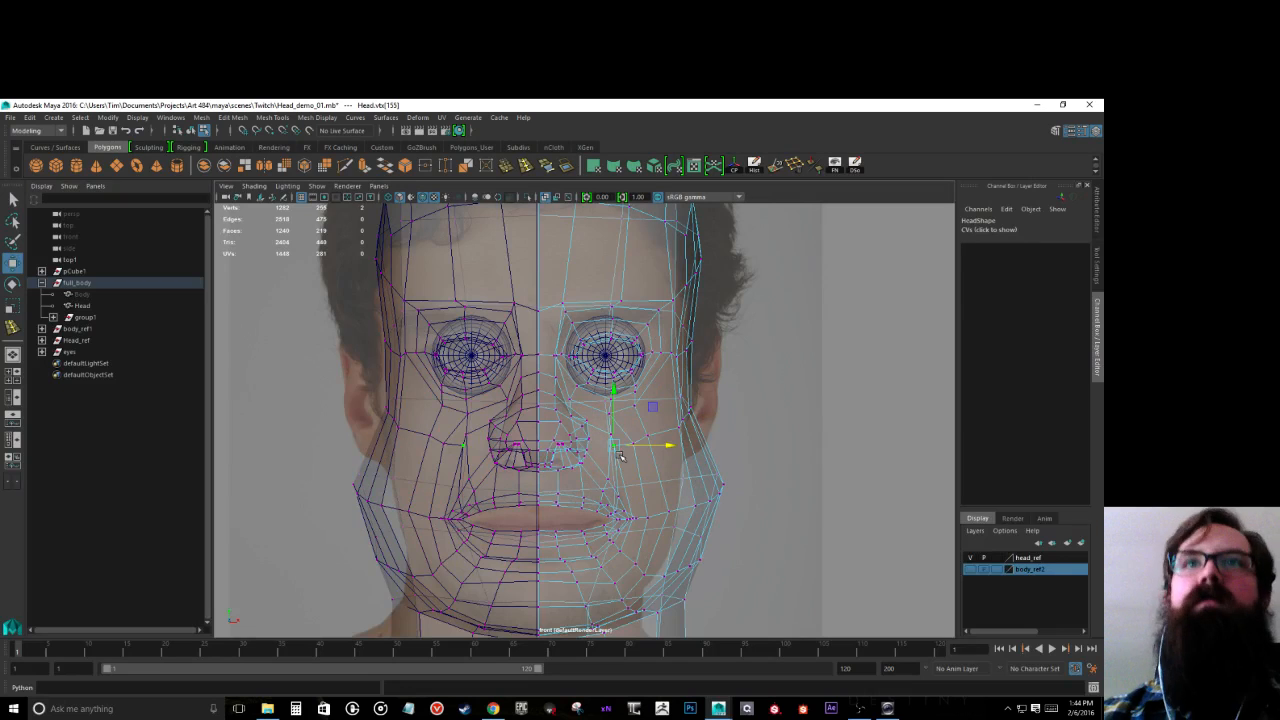
mouse_move(620, 453)
left_mouse_down()
mouse_move(612, 444)
mouse_move(625, 450)
left_mouse_up()
left_click(609, 438)
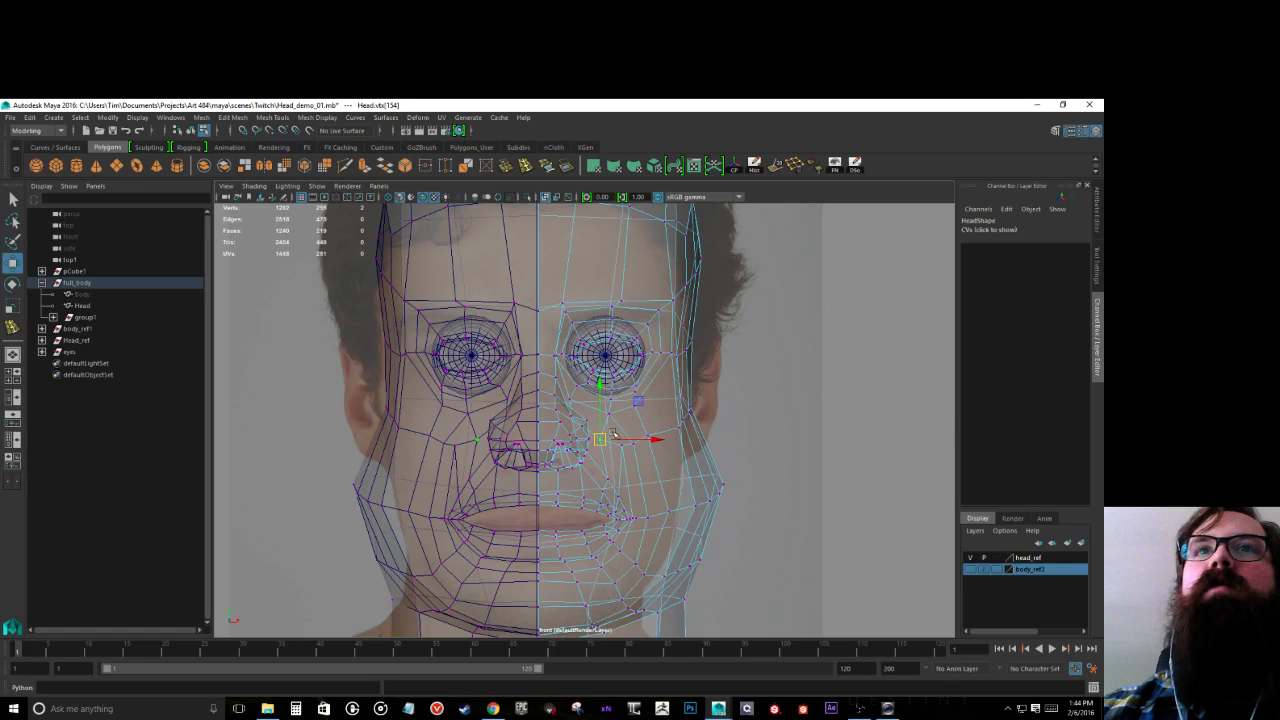
left_click(617, 455)
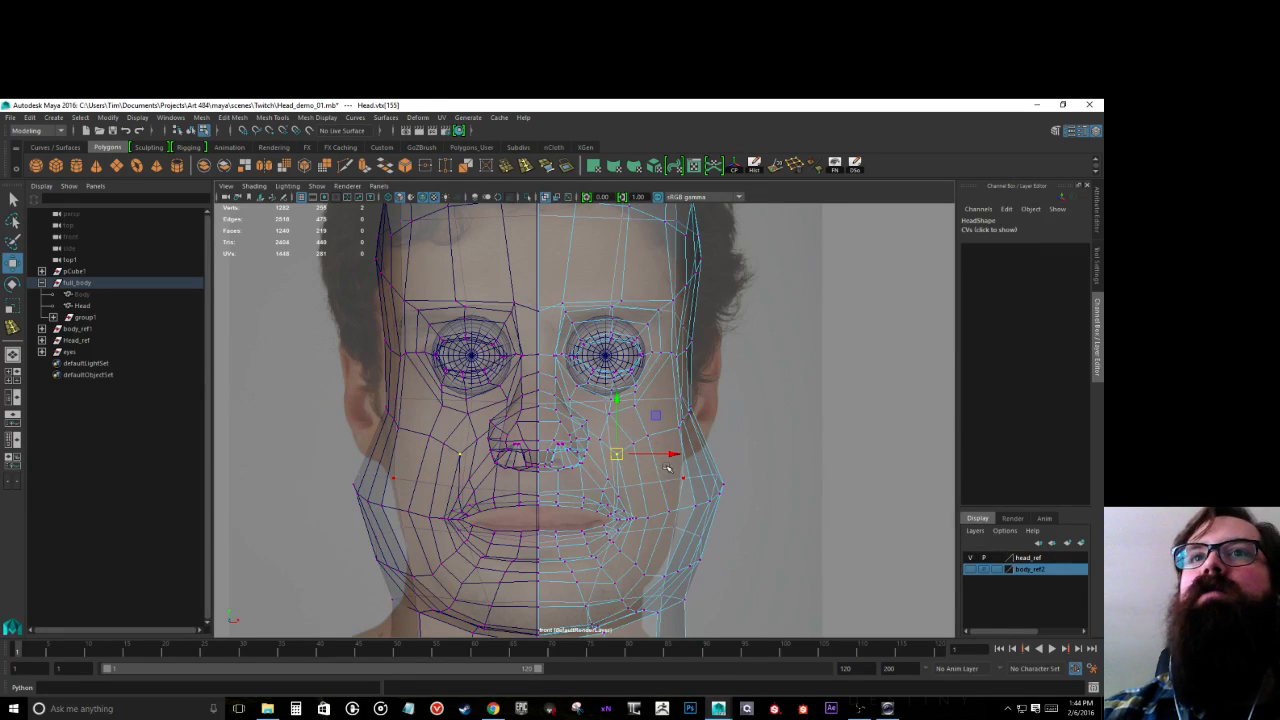
Step: Scale the mouth-level row of side cheek vertices narrower and move it inward to the reference face edge
left_click(737, 516)
left_click_drag(652, 455, 738, 516)
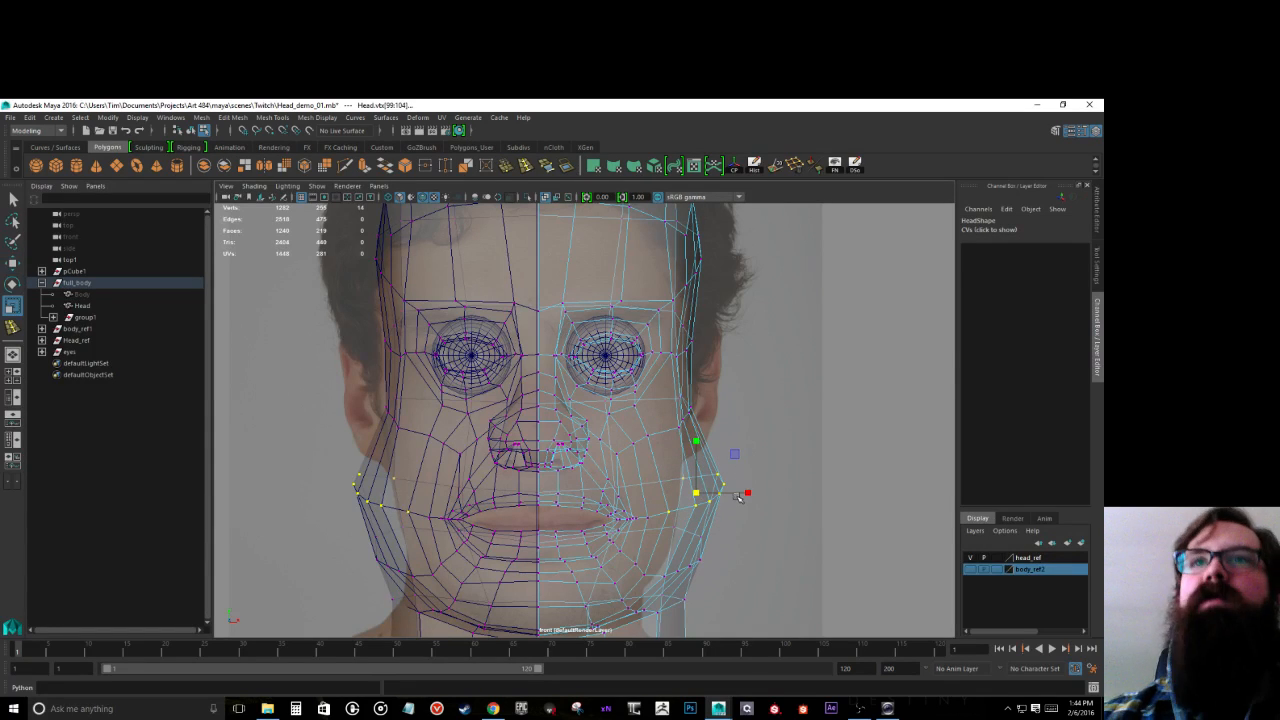
left_click(741, 493)
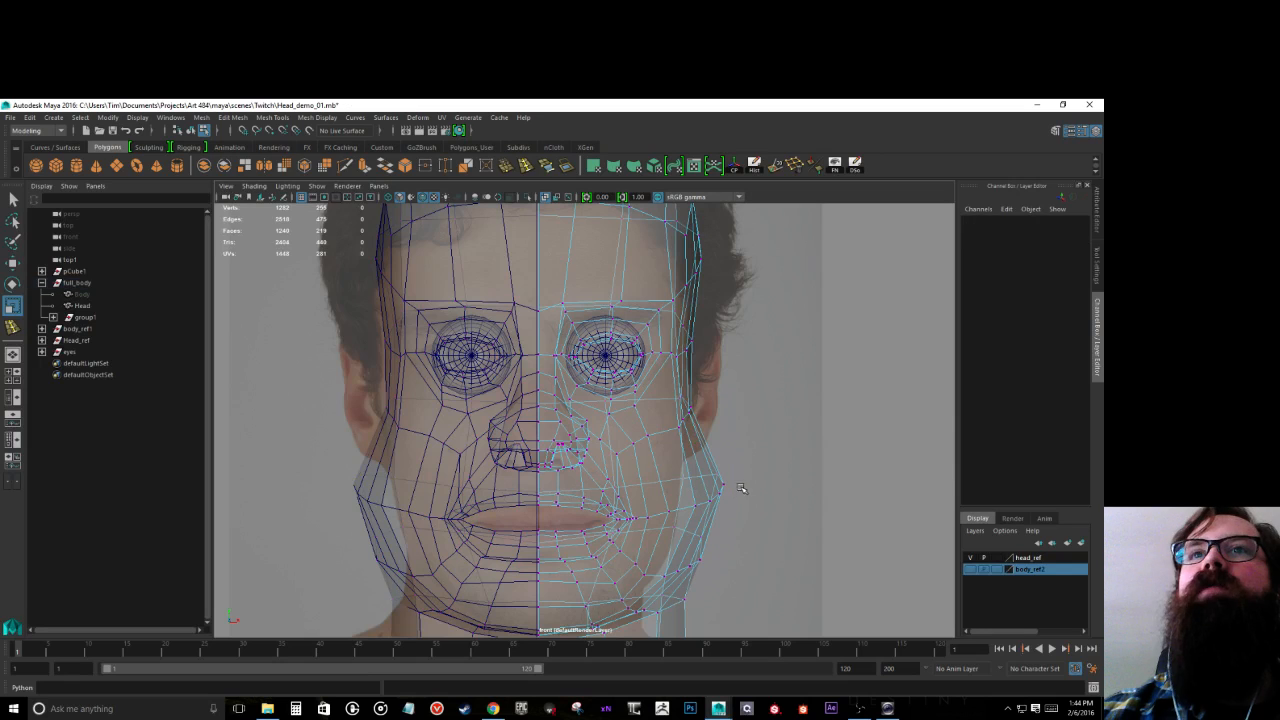
key("ctrl+z")
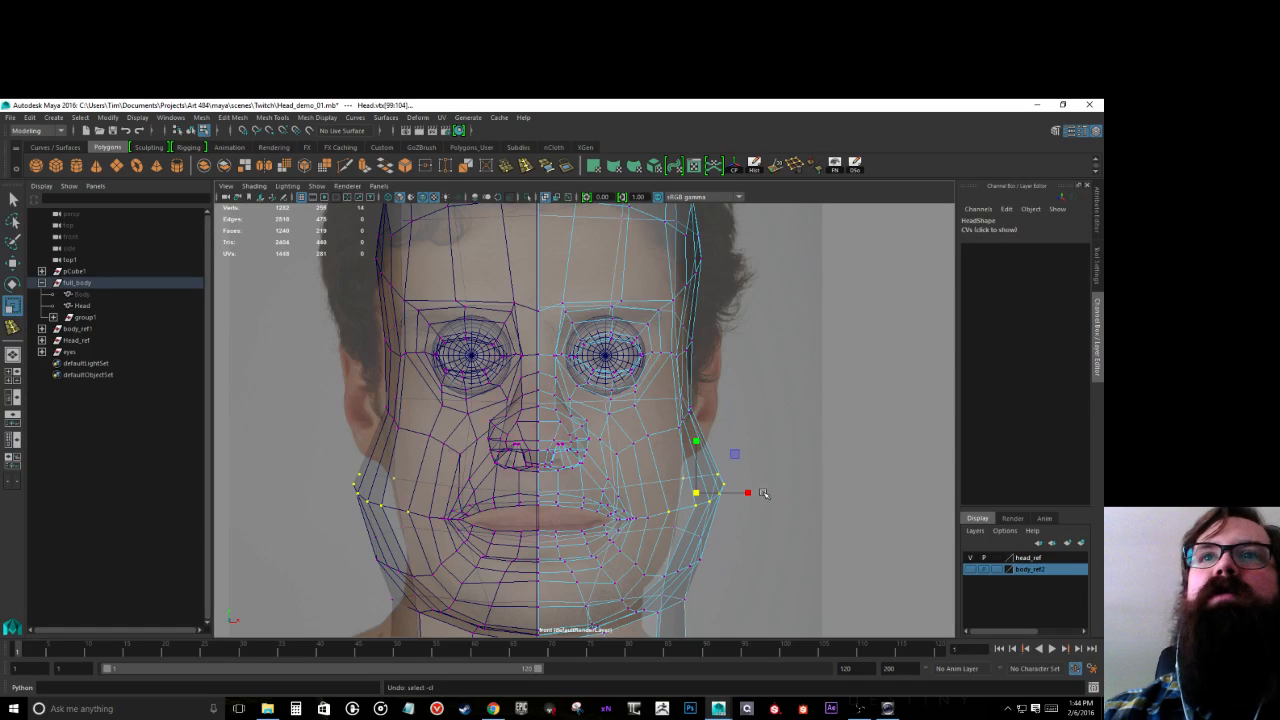
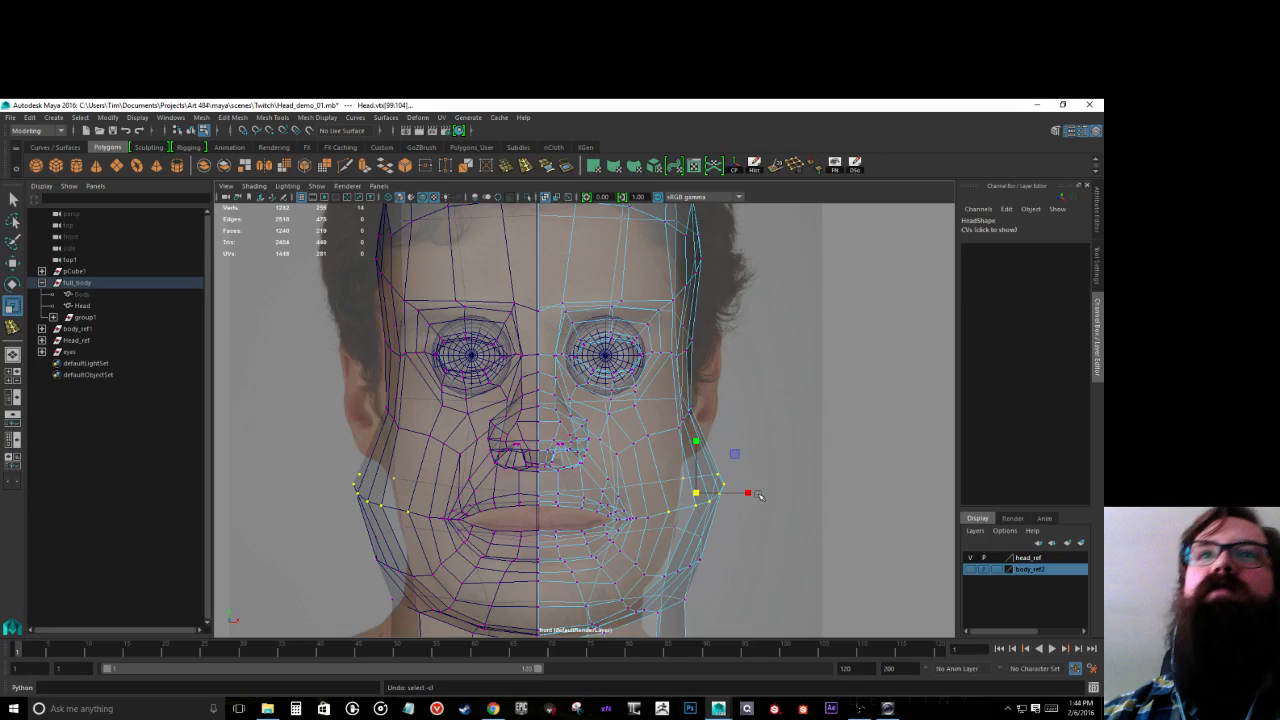
left_click_drag(748, 492, 718, 490)
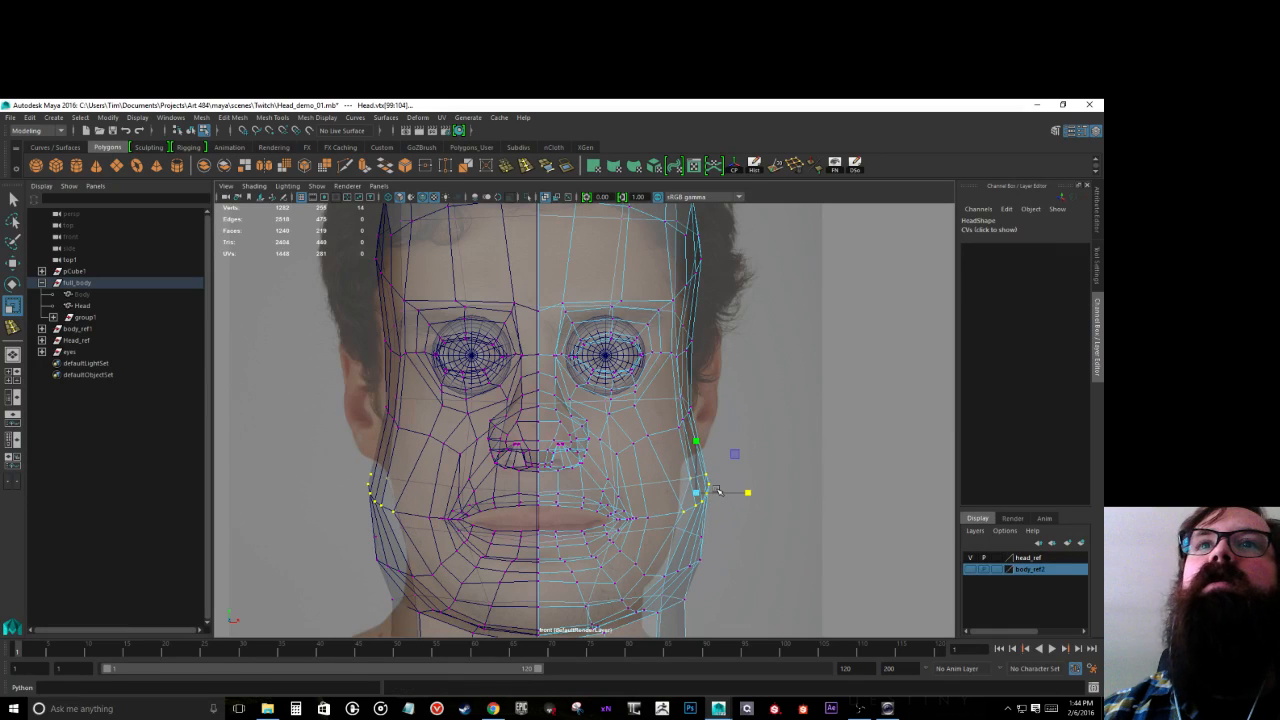
key("w")
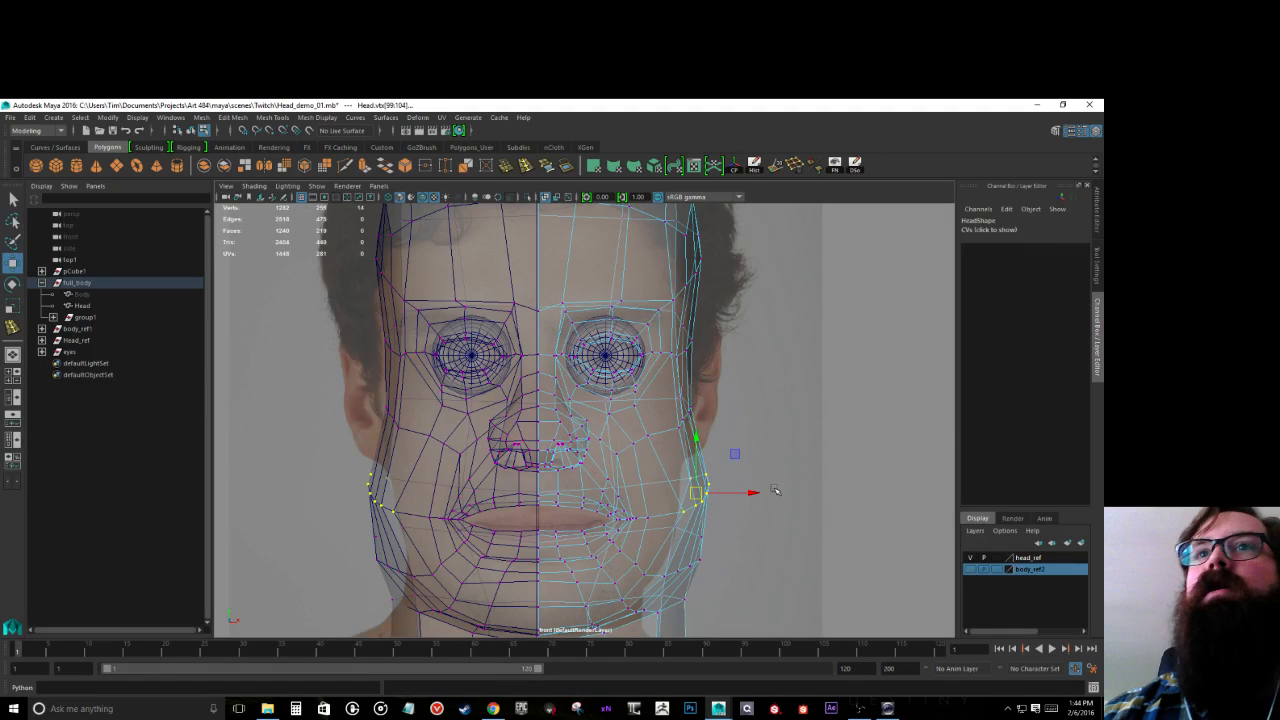
left_click_drag(755, 492, 731, 493)
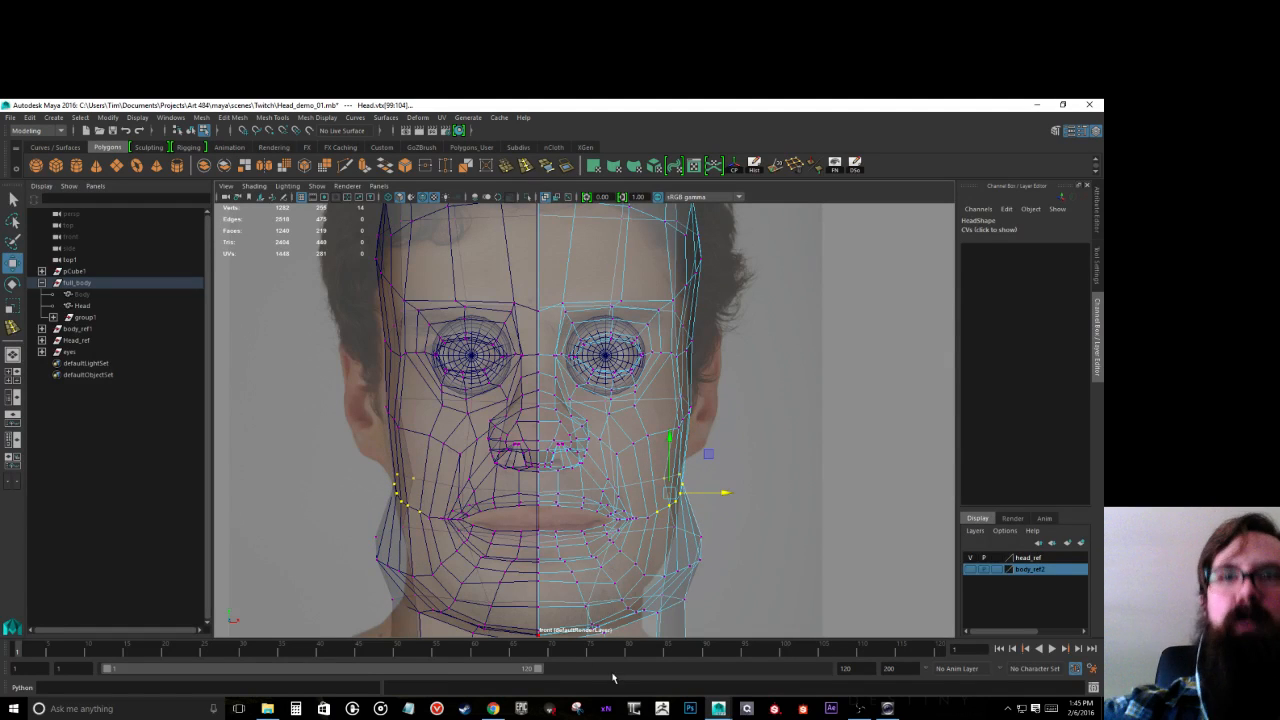
Step: Show the side view next to the front view, widen it, and frame the head's profile in it
middle_click_drag(682, 568, 660, 405, "alt")
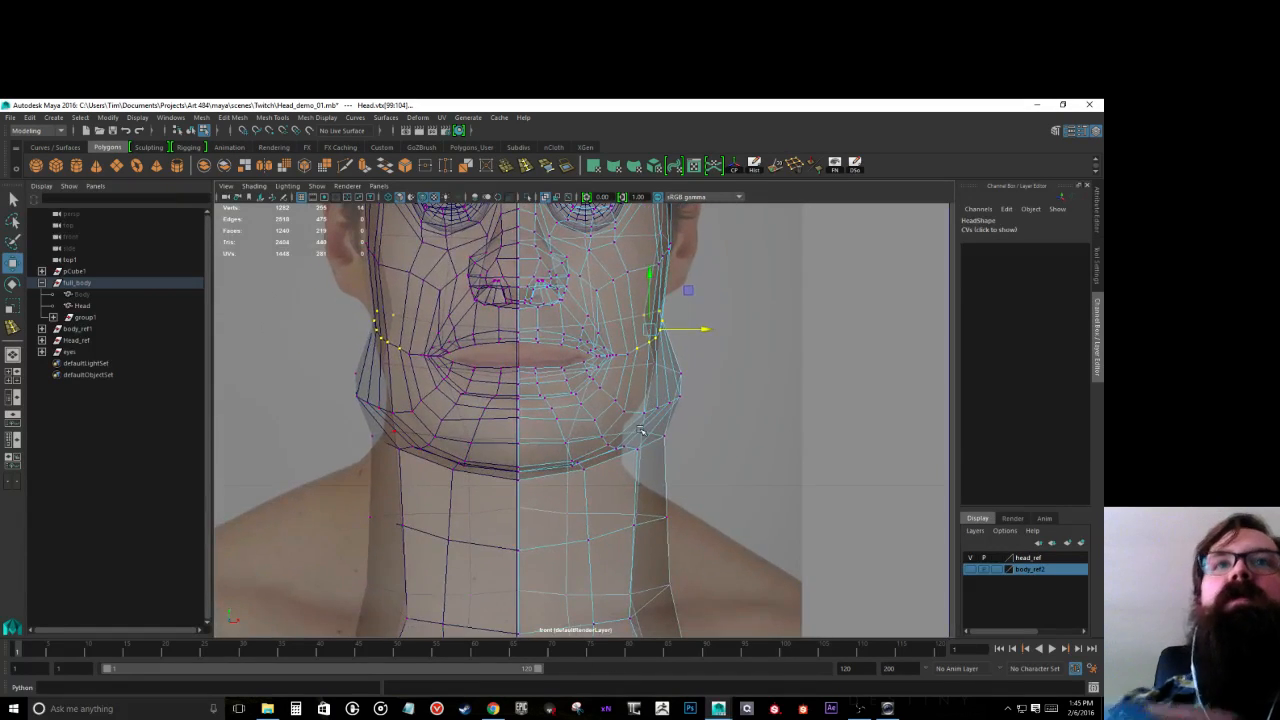
scroll(560, 444, "up", 2)
scroll(553, 484, "up", 1)
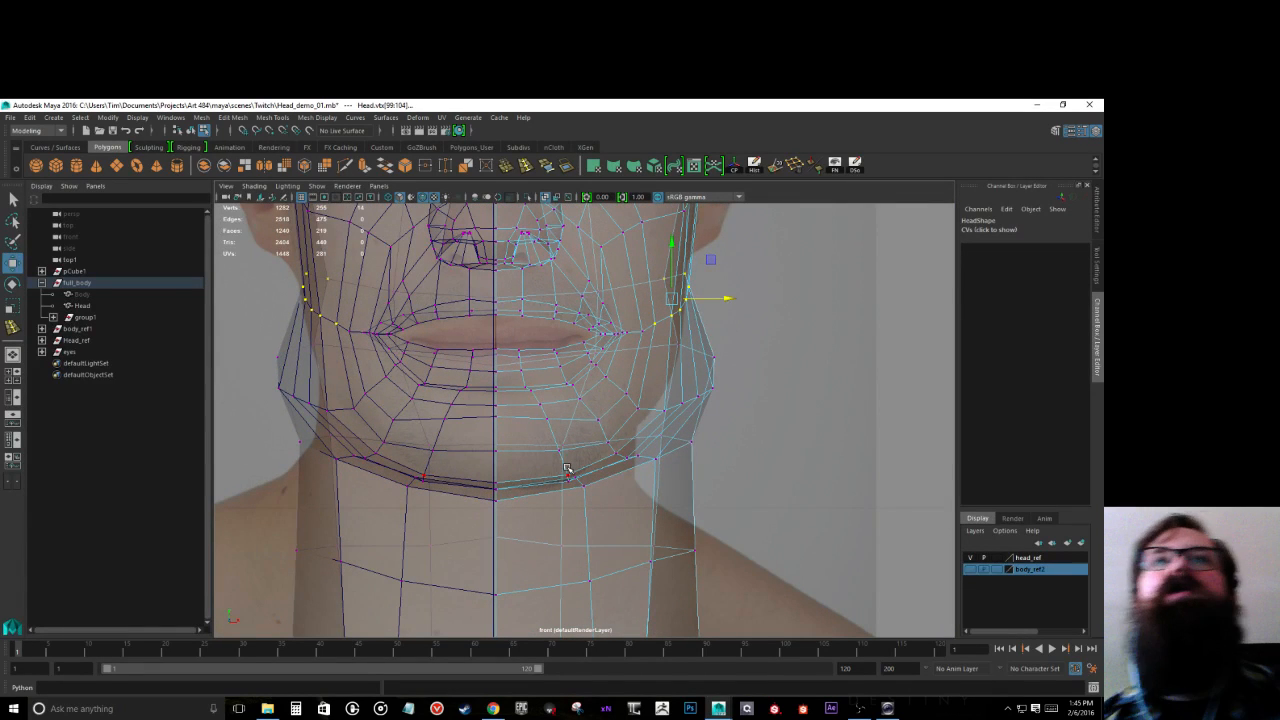
left_click(618, 380)
left_click(672, 423)
left_click(682, 347)
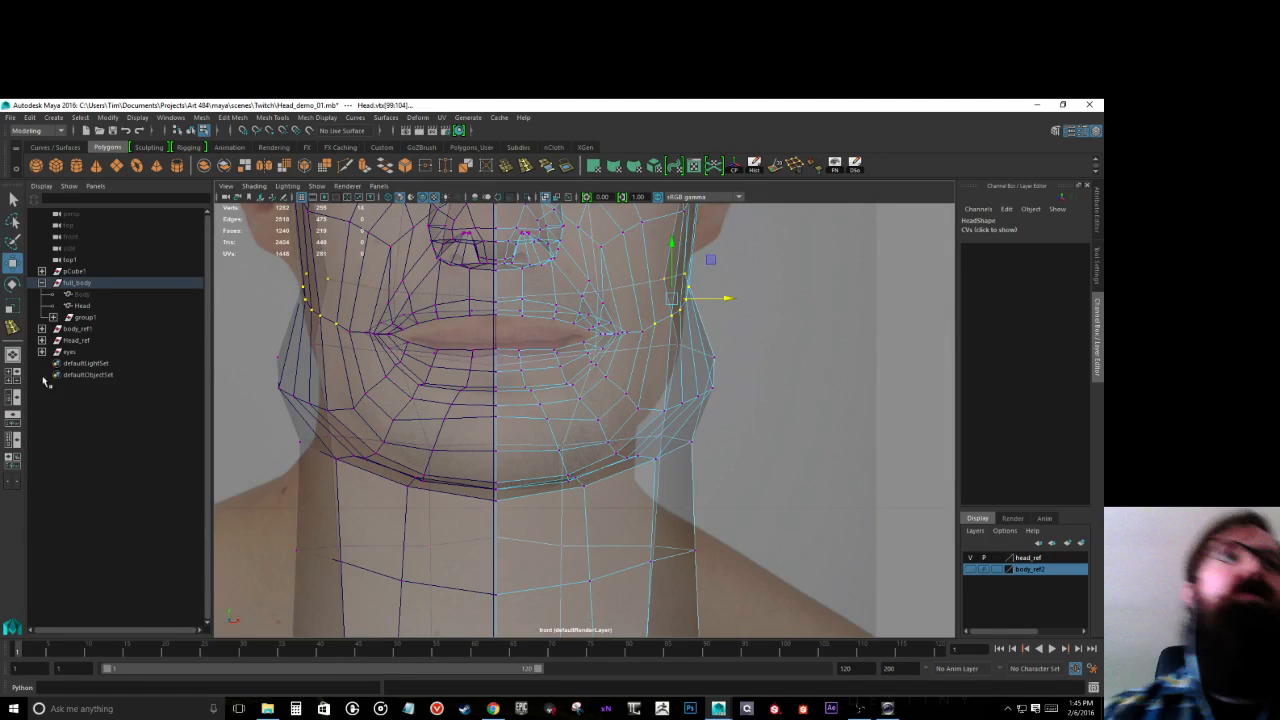
key("space")
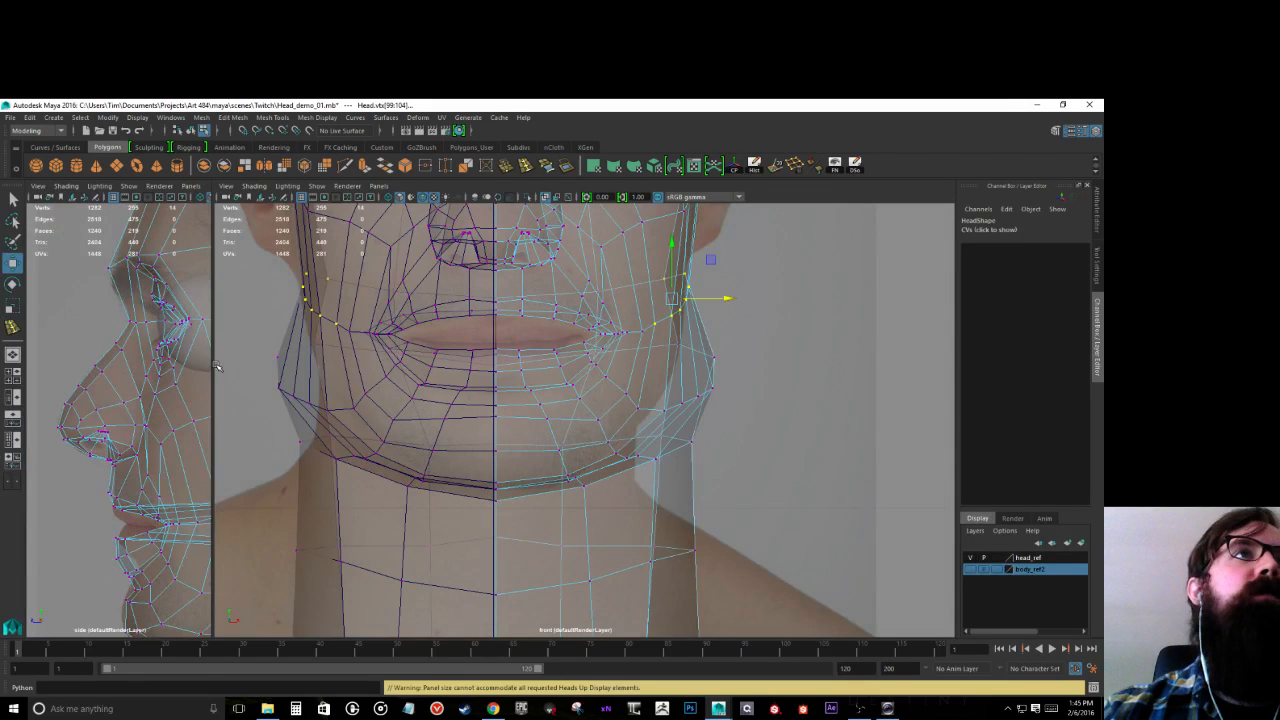
left_click_drag(213, 368, 414, 377)
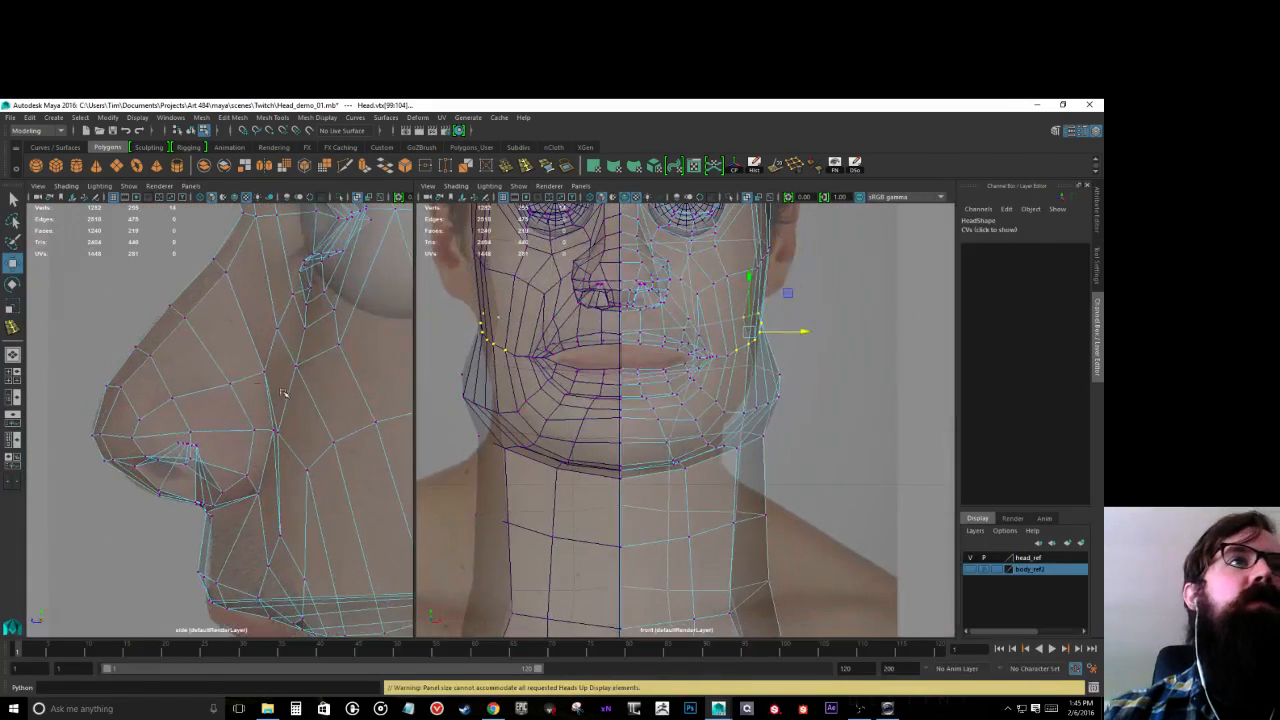
key("a")
scroll(258, 403, "up", 4)
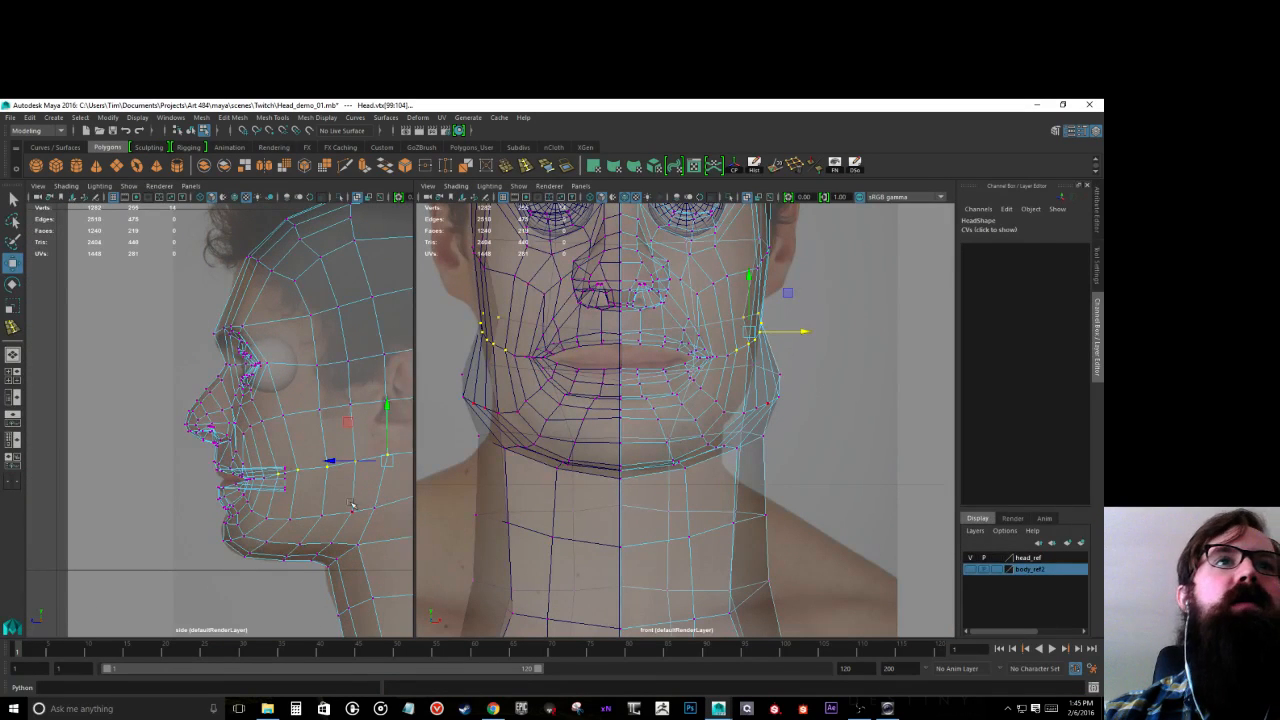
Step: Select the row of vertices along the lower cheek and jaw and move it inward to match the front reference
left_click_drag(282, 510, 406, 532)
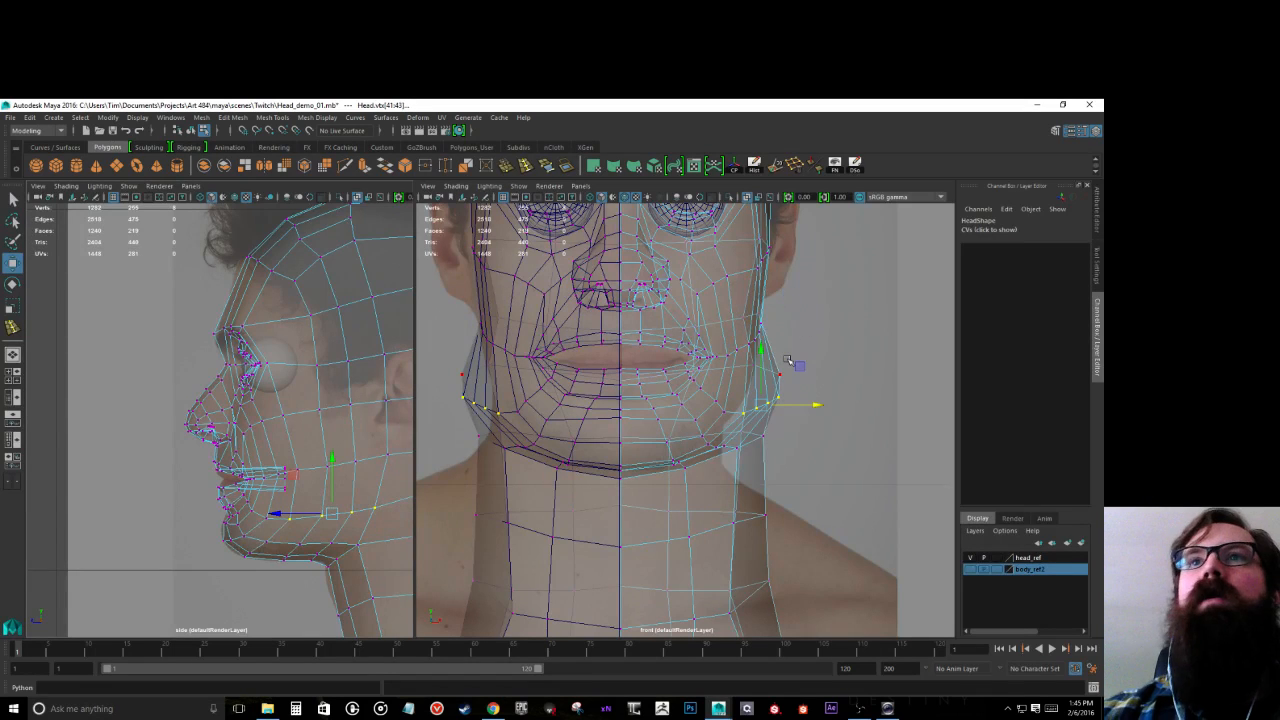
left_click_drag(788, 359, 816, 390, "shift")
left_click_drag(740, 399, 798, 399)
scroll(708, 414, "up", 1)
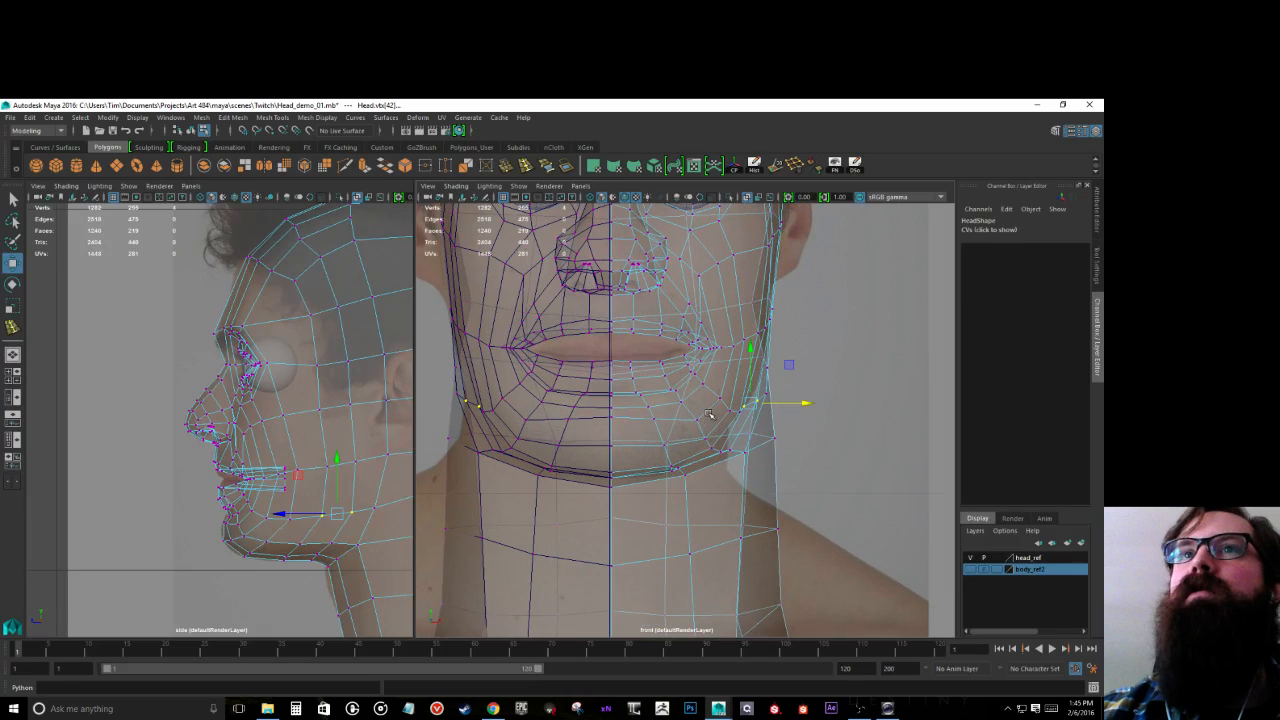
Step: Adjust the jawline vertices under the chin's side and move the jaw corner vertices inward toward the neck
left_click(704, 437)
mouse_move(721, 456)
left_mouse_down()
mouse_move(734, 458)
mouse_move(709, 438)
left_mouse_up()
left_click_drag(786, 418, 718, 467)
left_click_drag(788, 417, 735, 485)
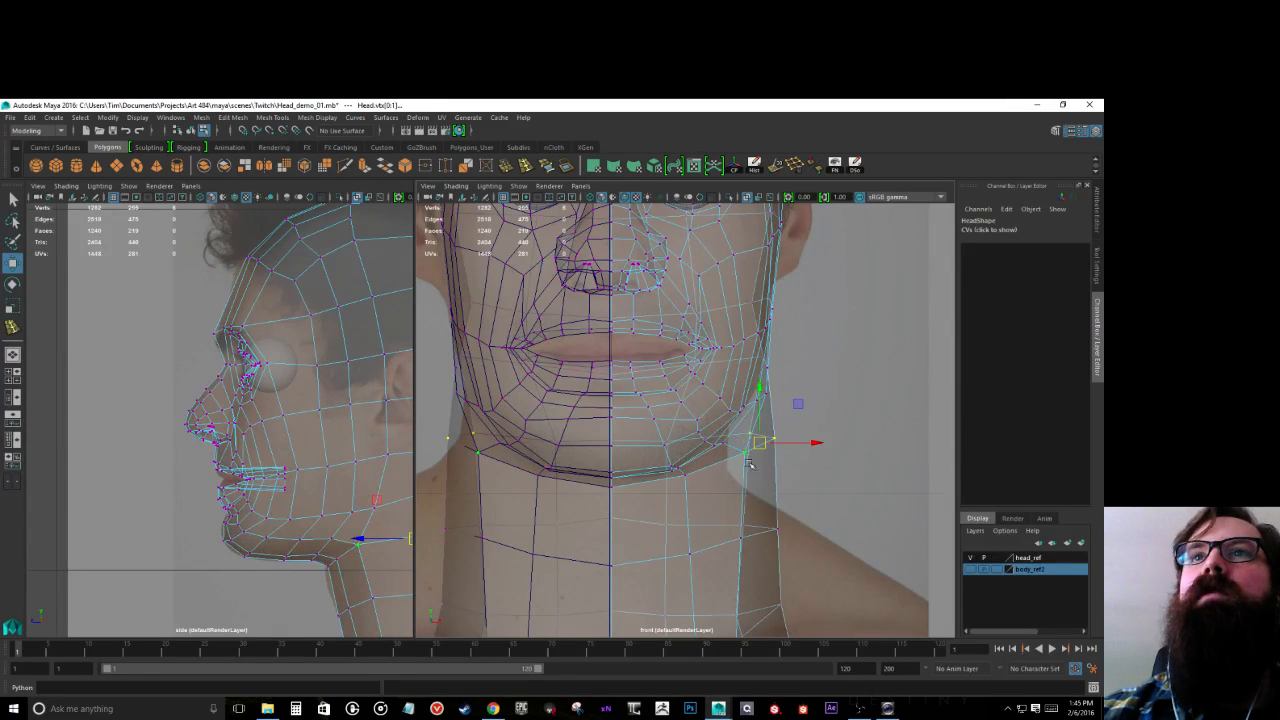
left_click_drag(810, 443, 778, 446)
Step: Select the upper neck's side vertices and move them inward to fit the reference neck, leaving nothing selected
left_click_drag(708, 509, 792, 531)
scroll(786, 525, "down", 7)
scroll(786, 523, "up", 4)
scroll(776, 508, "up", 1)
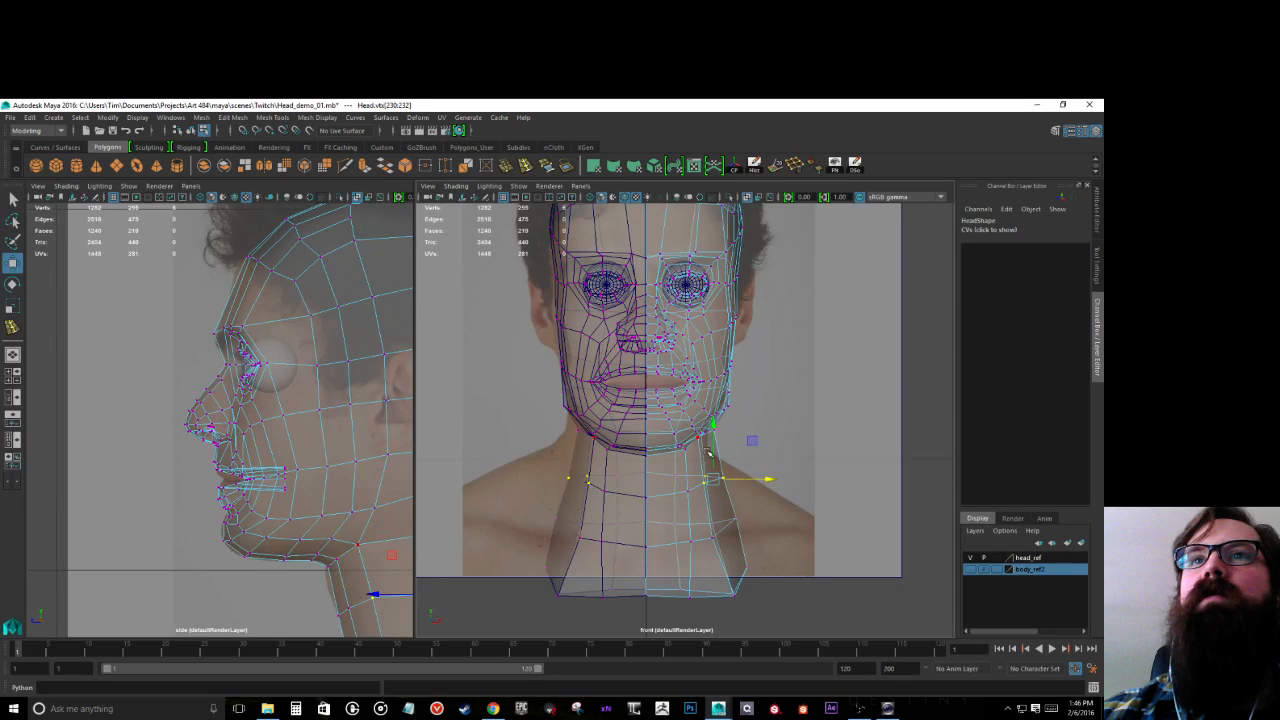
left_click(715, 487)
left_click_drag(723, 478, 718, 467)
left_click(686, 467)
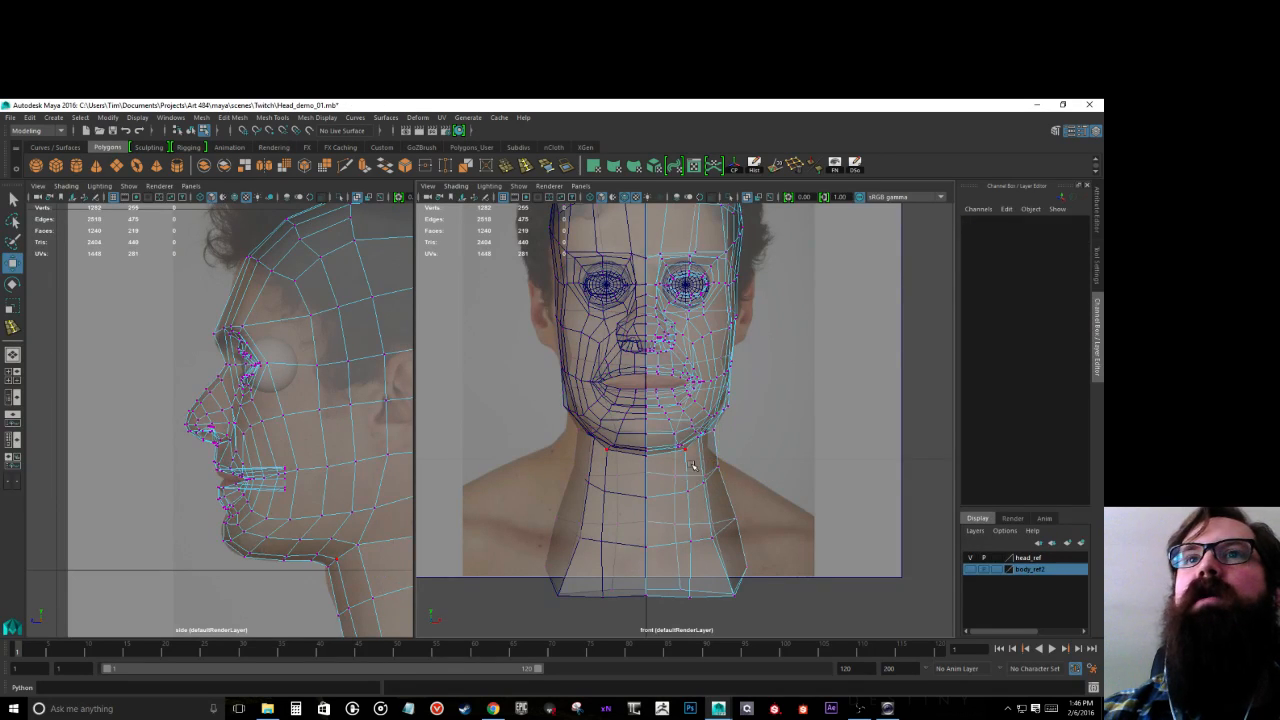
Step: Move the lower neck's side vertices outward to the shoulder slope and lower the adjacent vertex on the front of the neck
left_click(704, 481)
left_click_drag(704, 481, 752, 503)
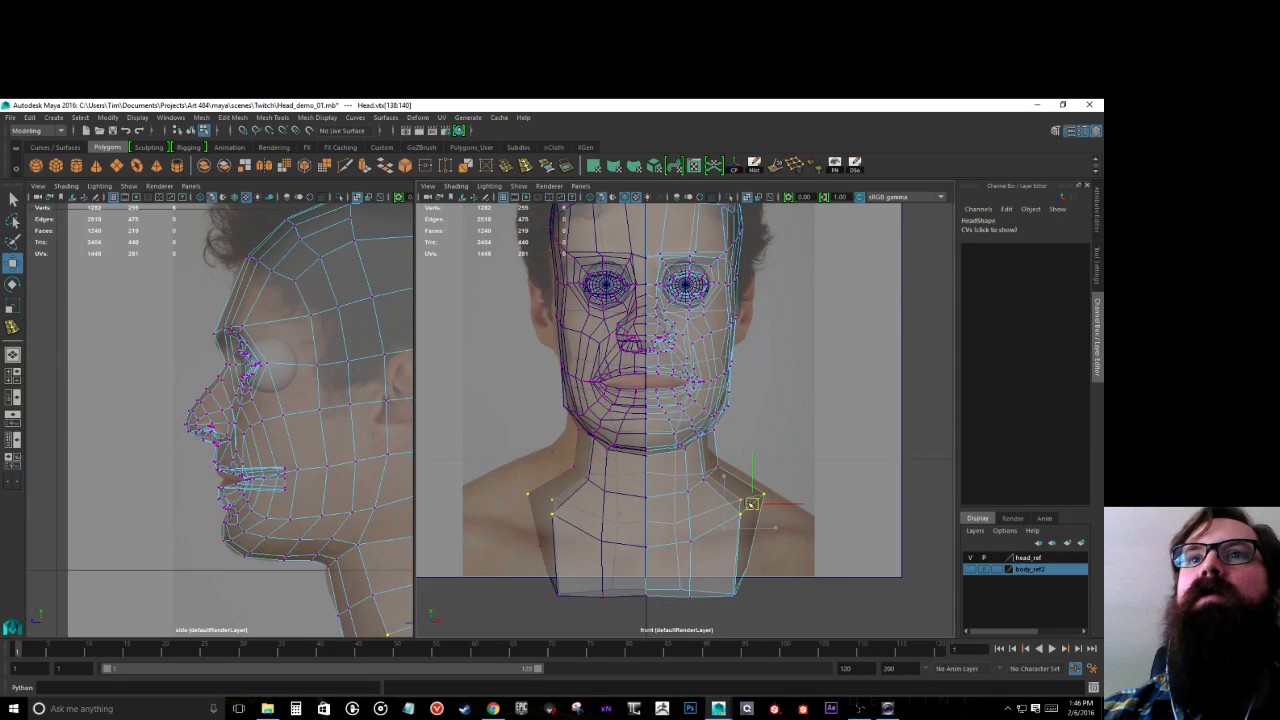
left_click(686, 519)
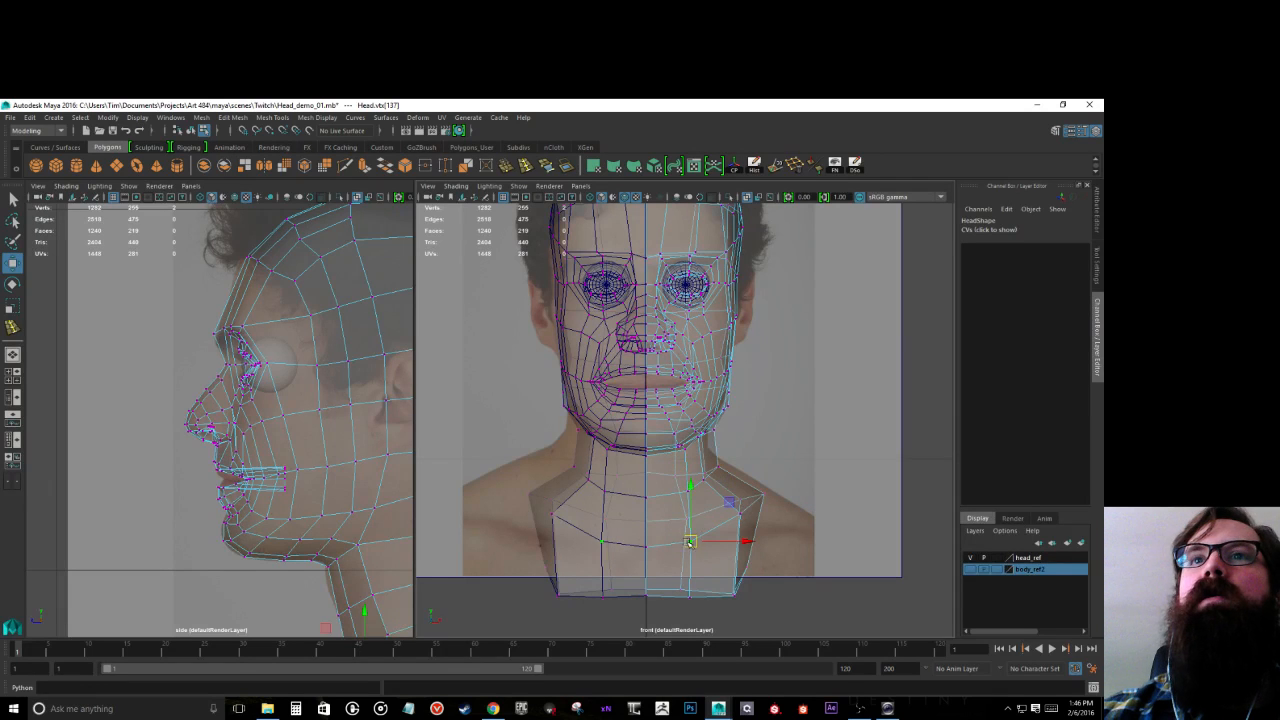
left_click(693, 538)
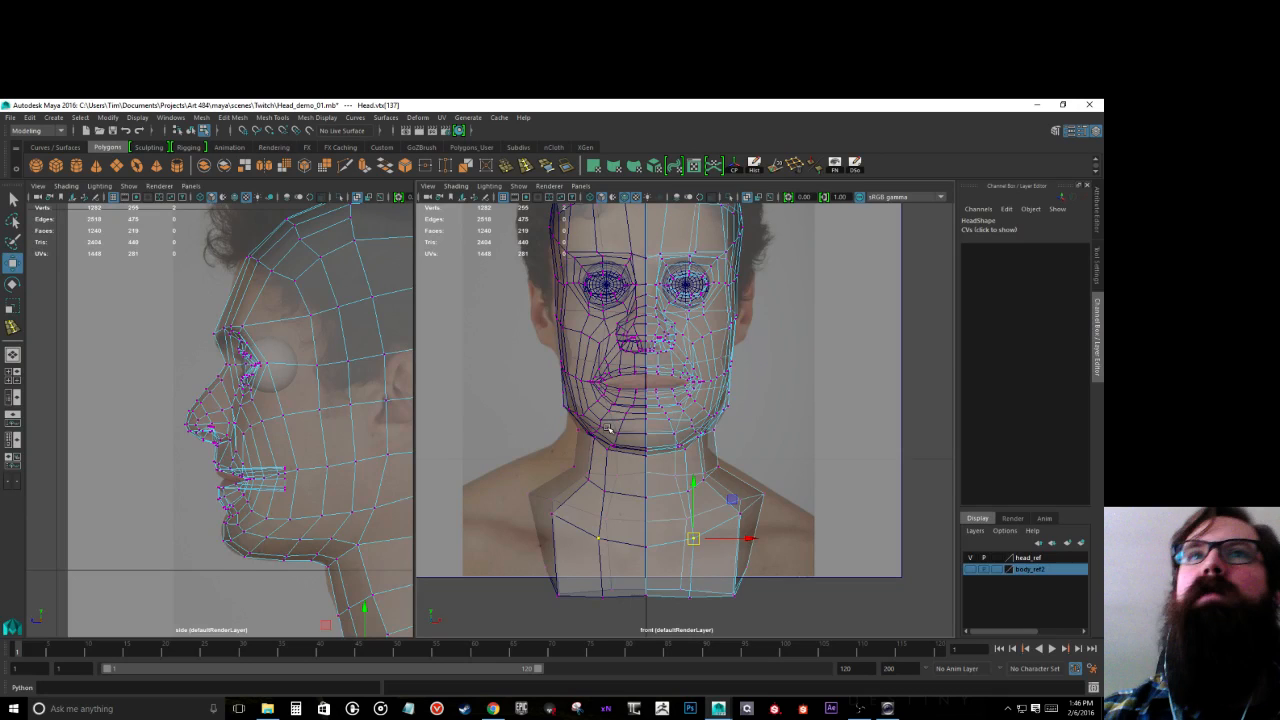
Step: Select the two vertices between the ear and the nape and move them inward from the face outline in the front view
scroll(631, 367, "up", 2)
right_click_drag(731, 306, 645, 305)
scroll(752, 288, "up", 3)
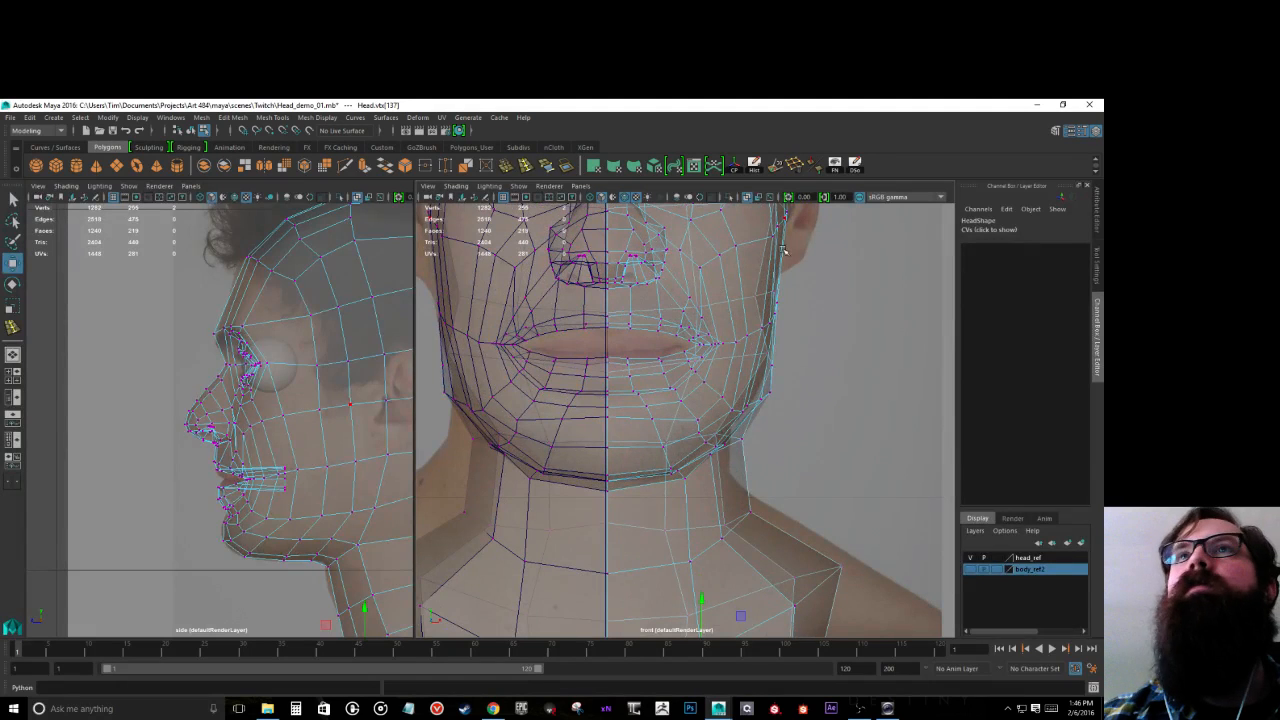
left_click(771, 293)
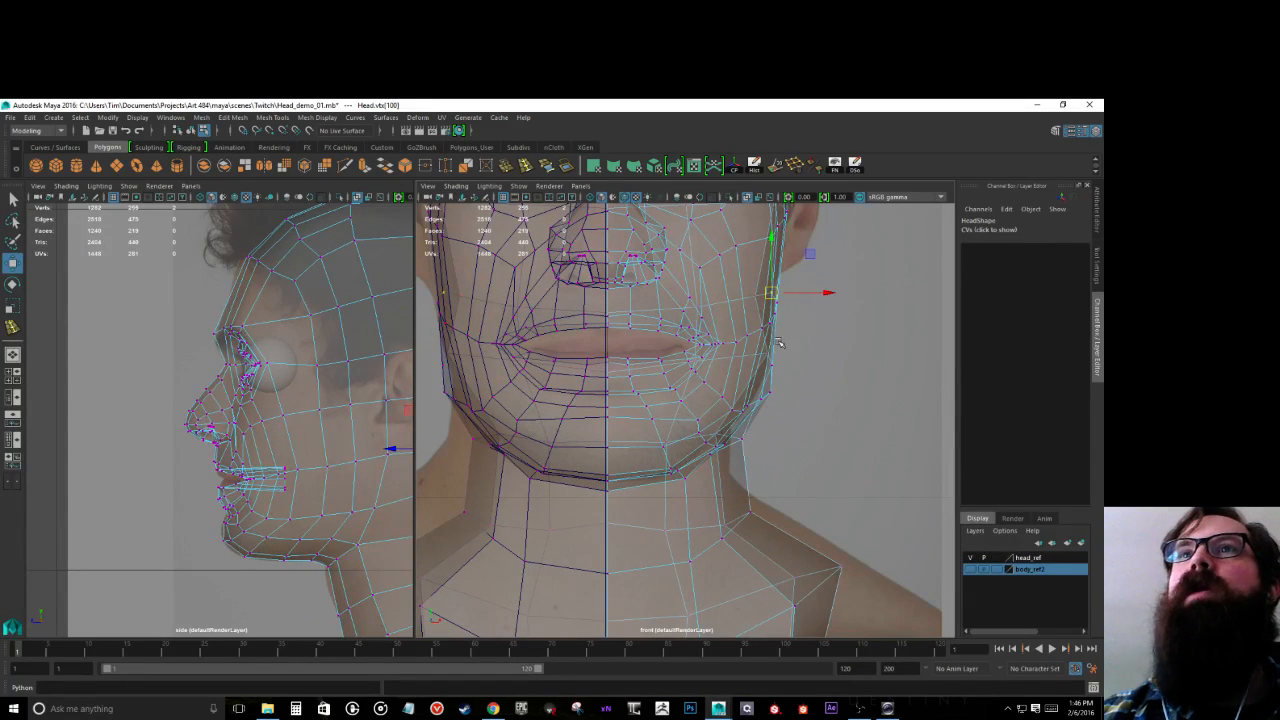
left_click_drag(747, 345, 779, 372)
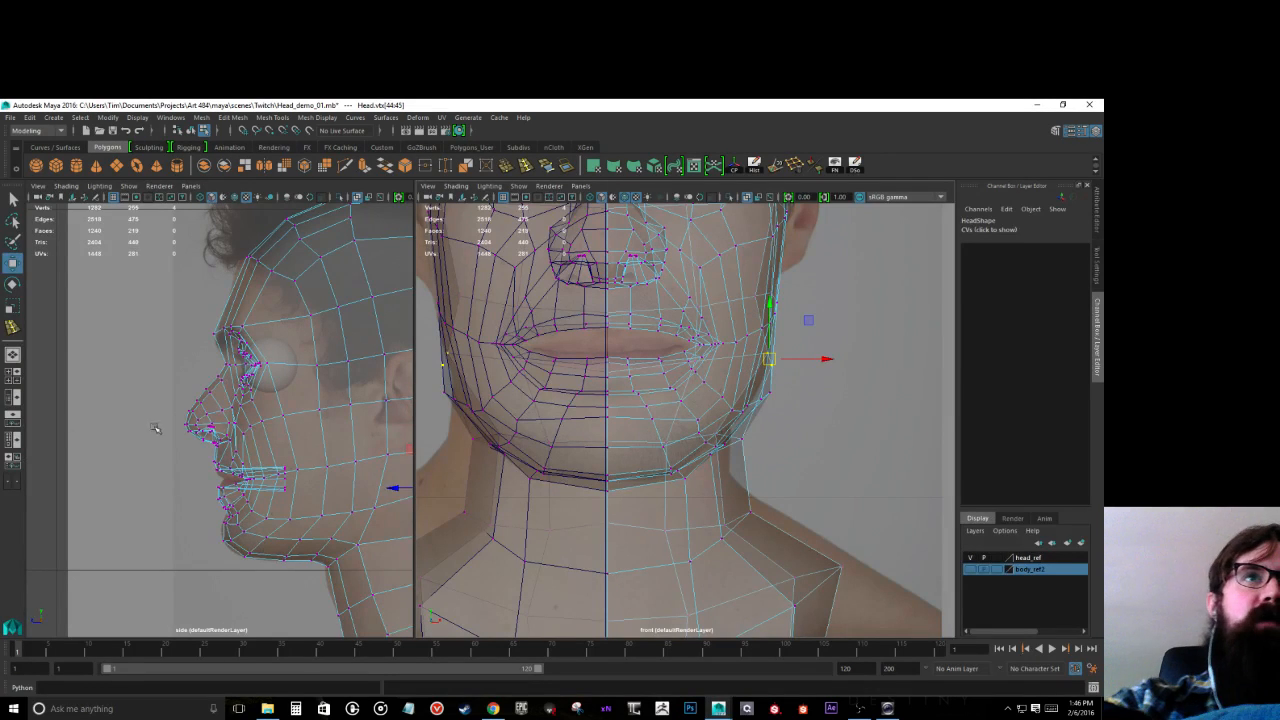
middle_click(265, 414)
middle_click_drag(265, 414, 197, 392)
key("ctrl+z")
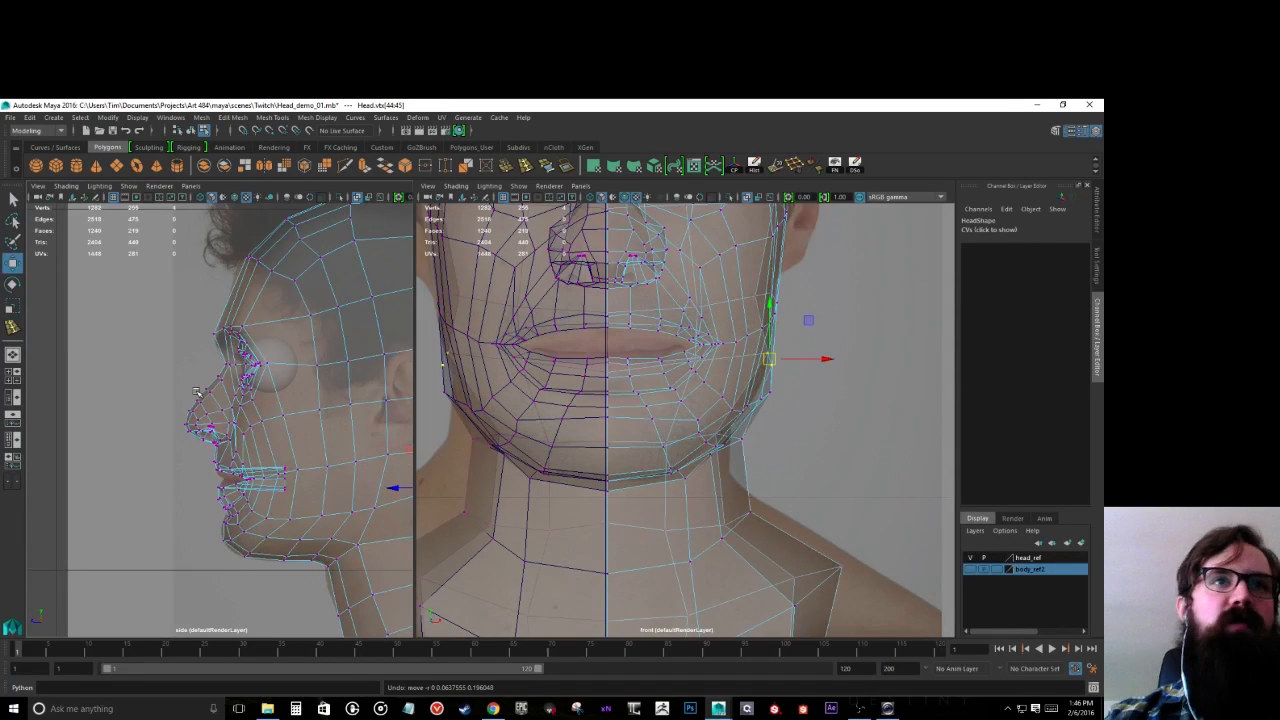
scroll(166, 567, "up", 2)
middle_click_drag(166, 567, 35, 578, "alt")
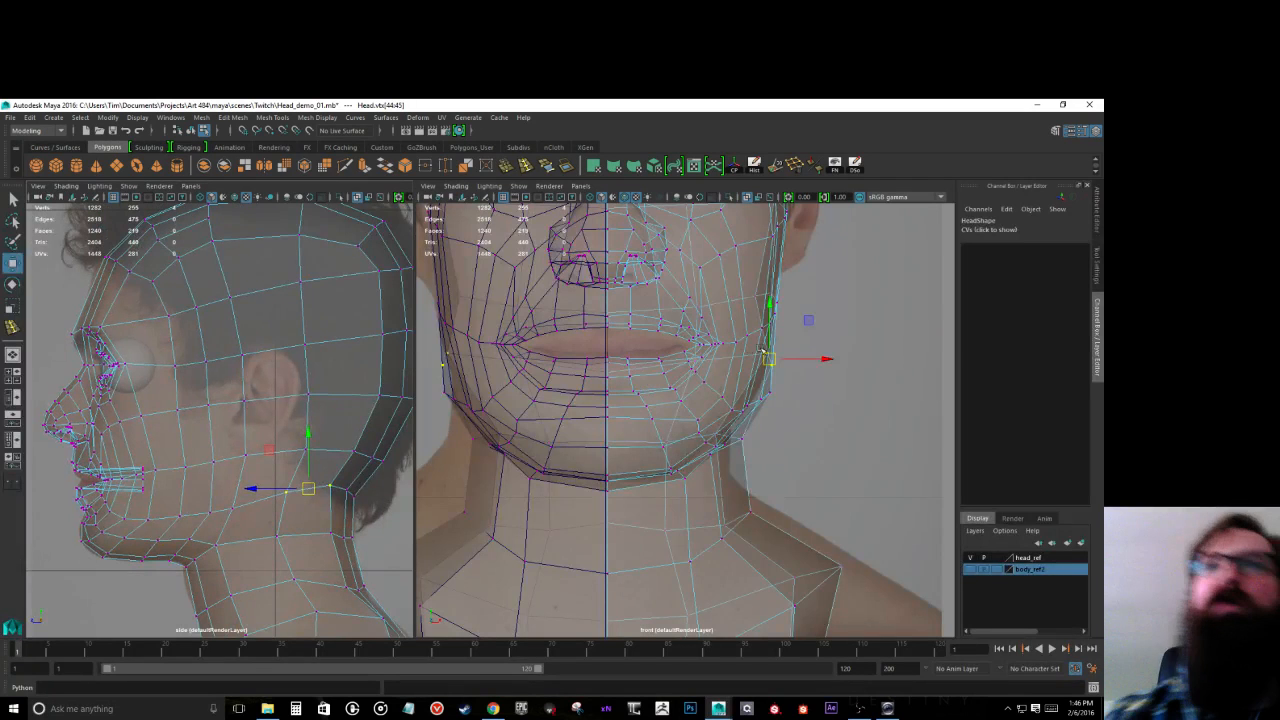
left_click_drag(826, 363, 812, 367)
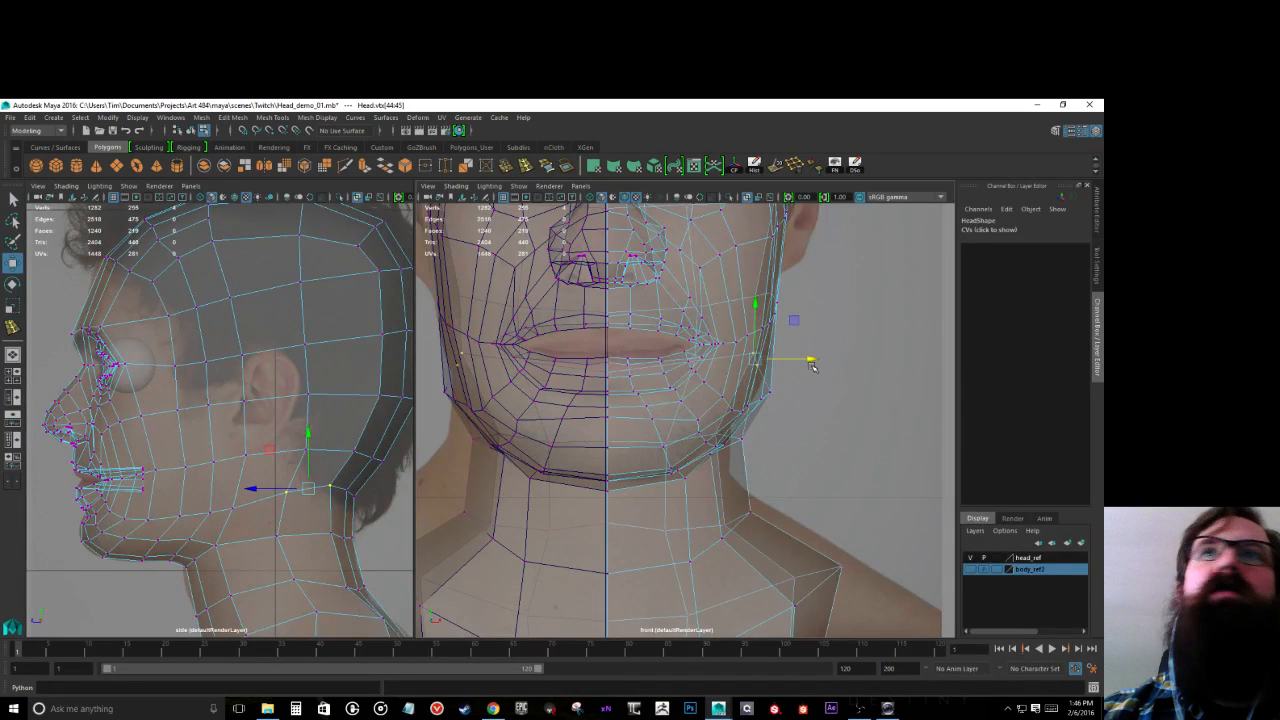
Step: Move the nape vertex and the vertex just above it further inward to narrow the lower back of the head
left_click(329, 485)
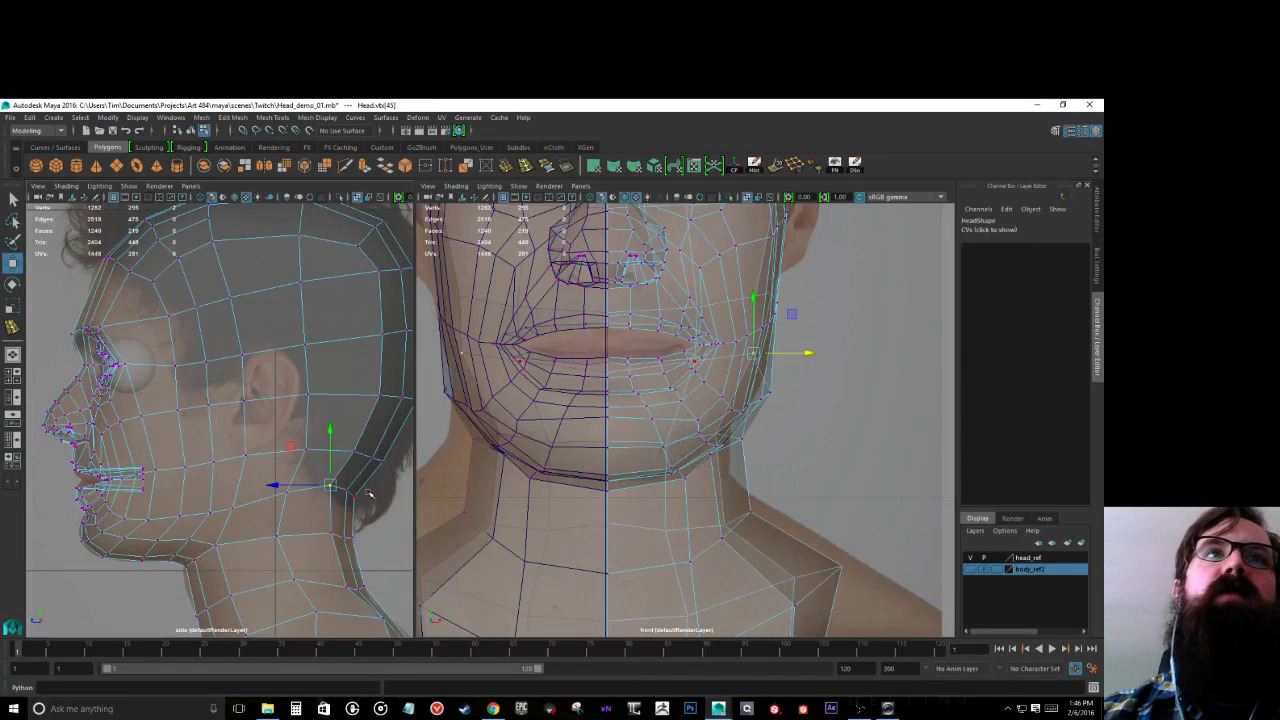
left_click_drag(812, 353, 772, 354)
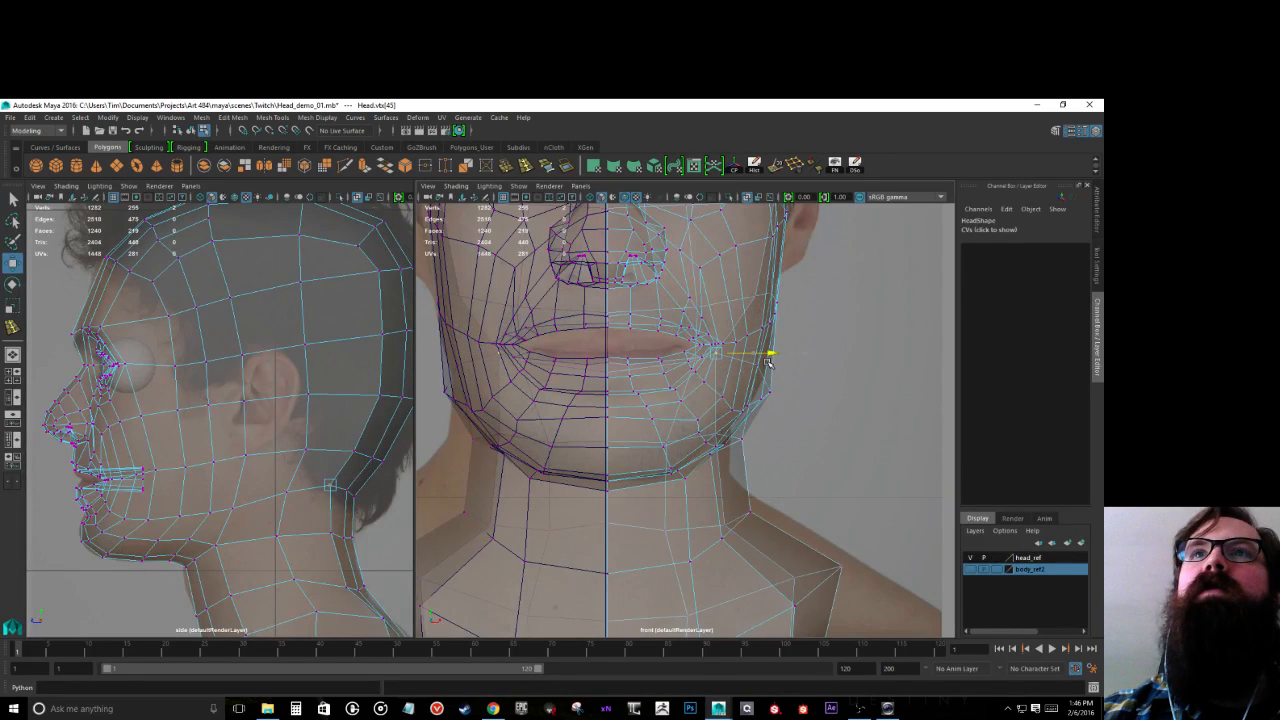
left_click(353, 451)
left_click_drag(820, 296, 795, 297)
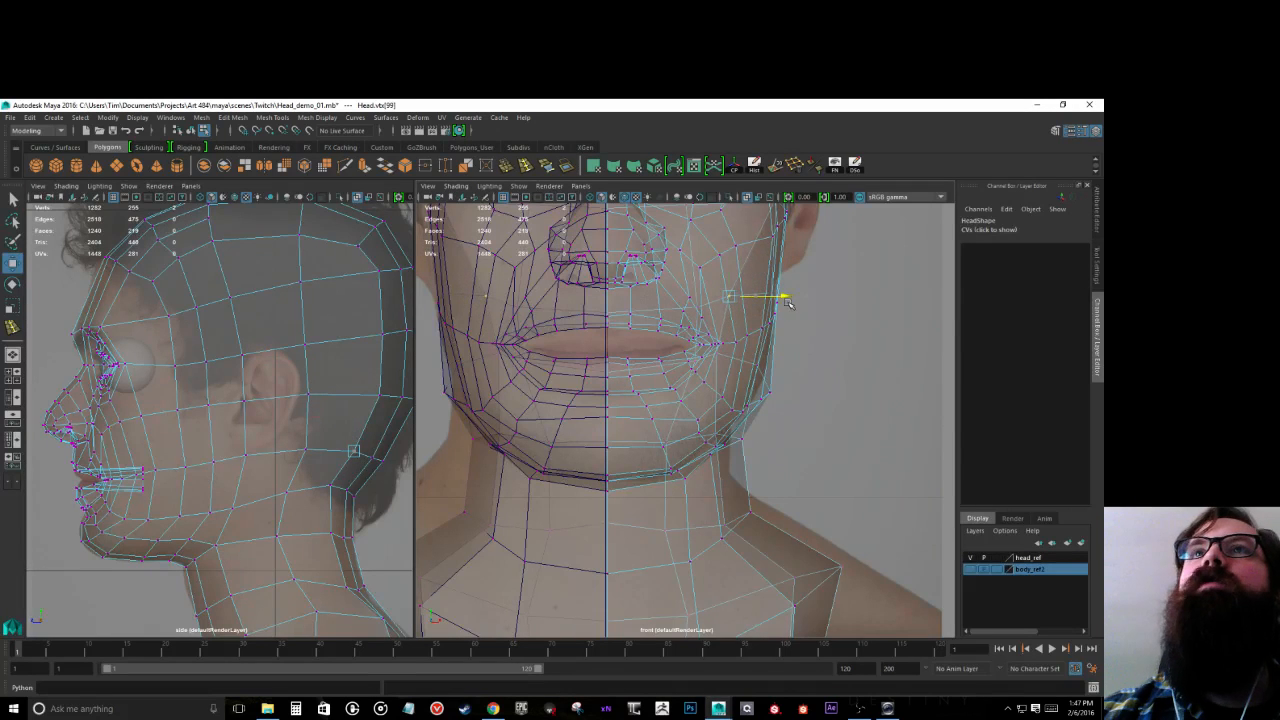
Step: Move the back-of-head vertices at and just above ear level inward in the front view
left_click(379, 395)
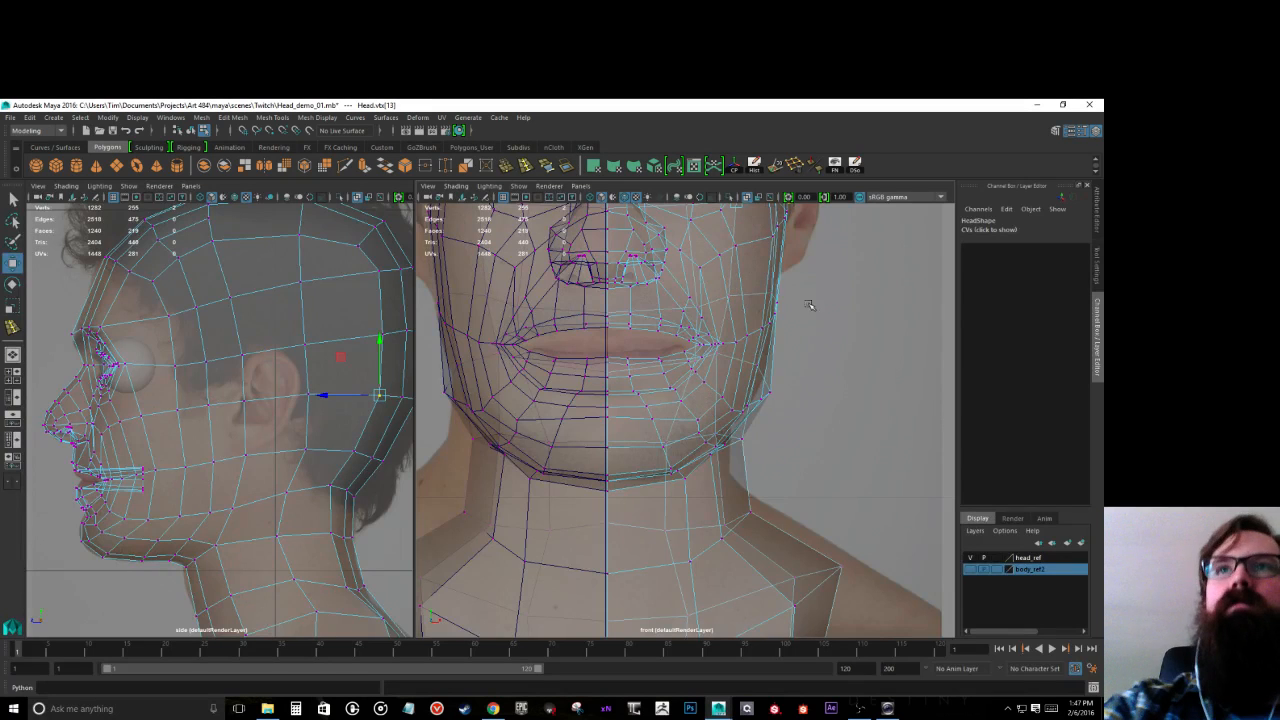
middle_click_drag(829, 300, 774, 501, "alt")
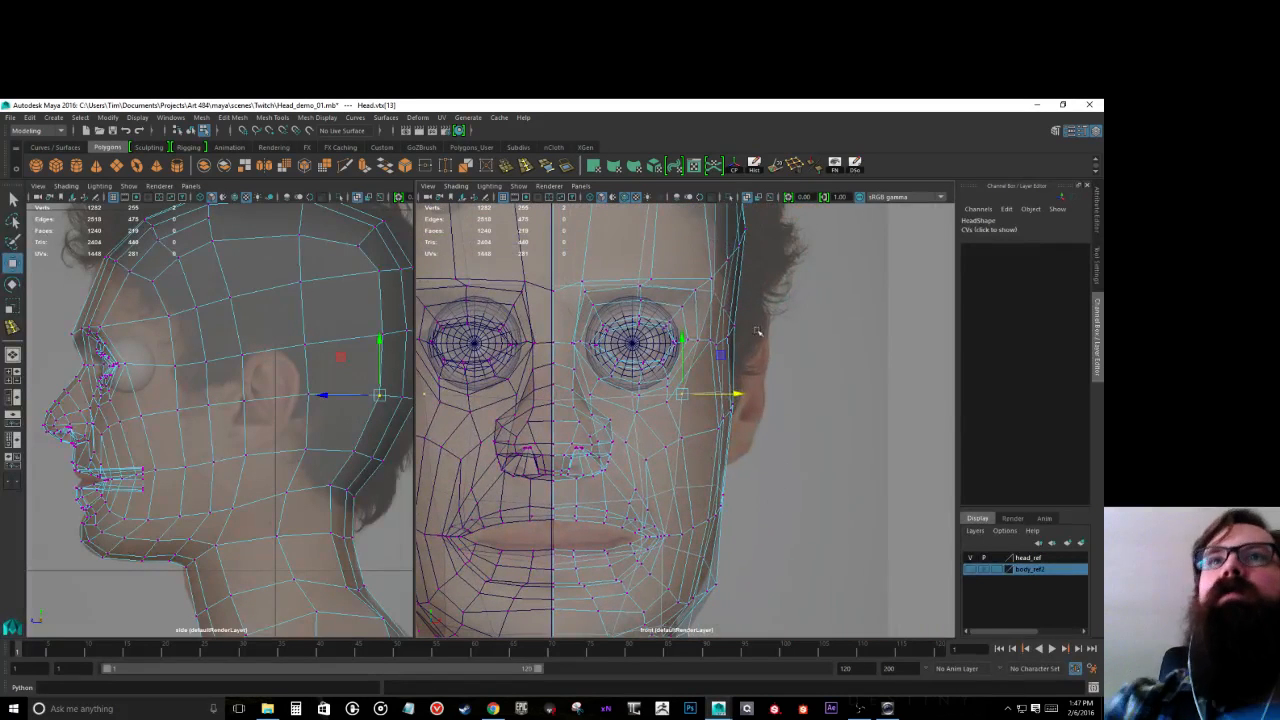
left_click(382, 333)
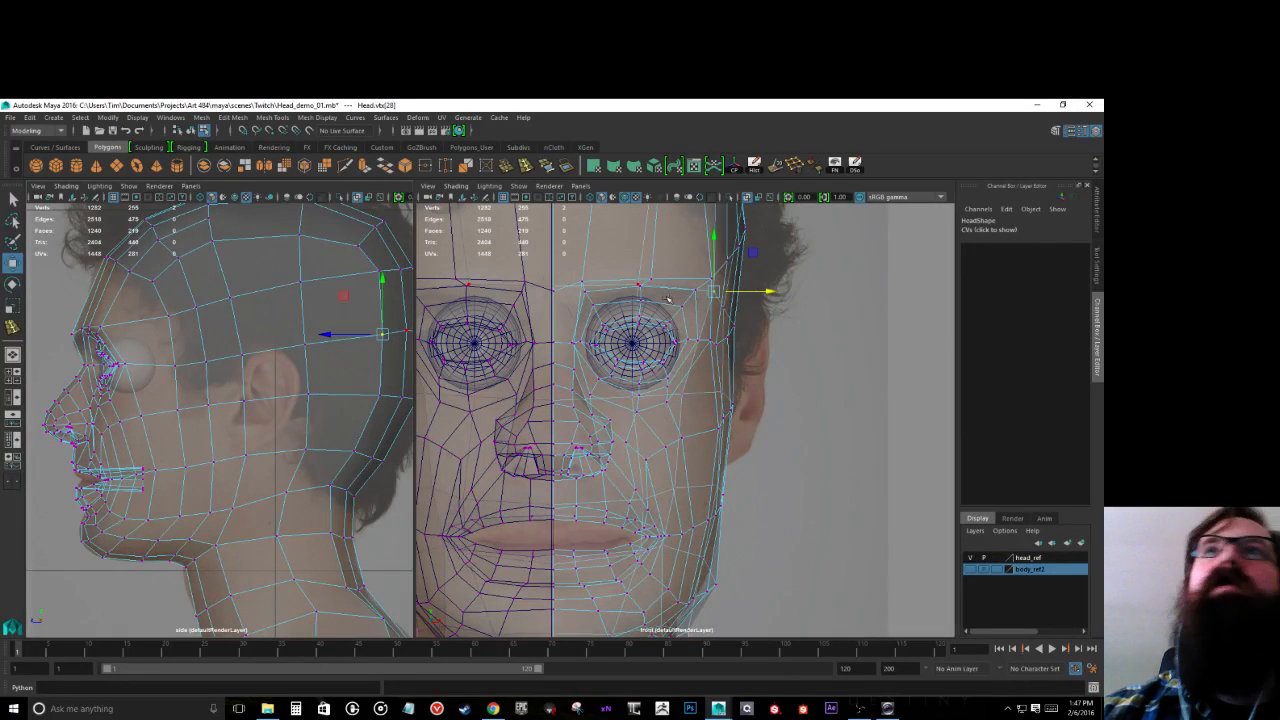
left_click_drag(770, 290, 749, 291)
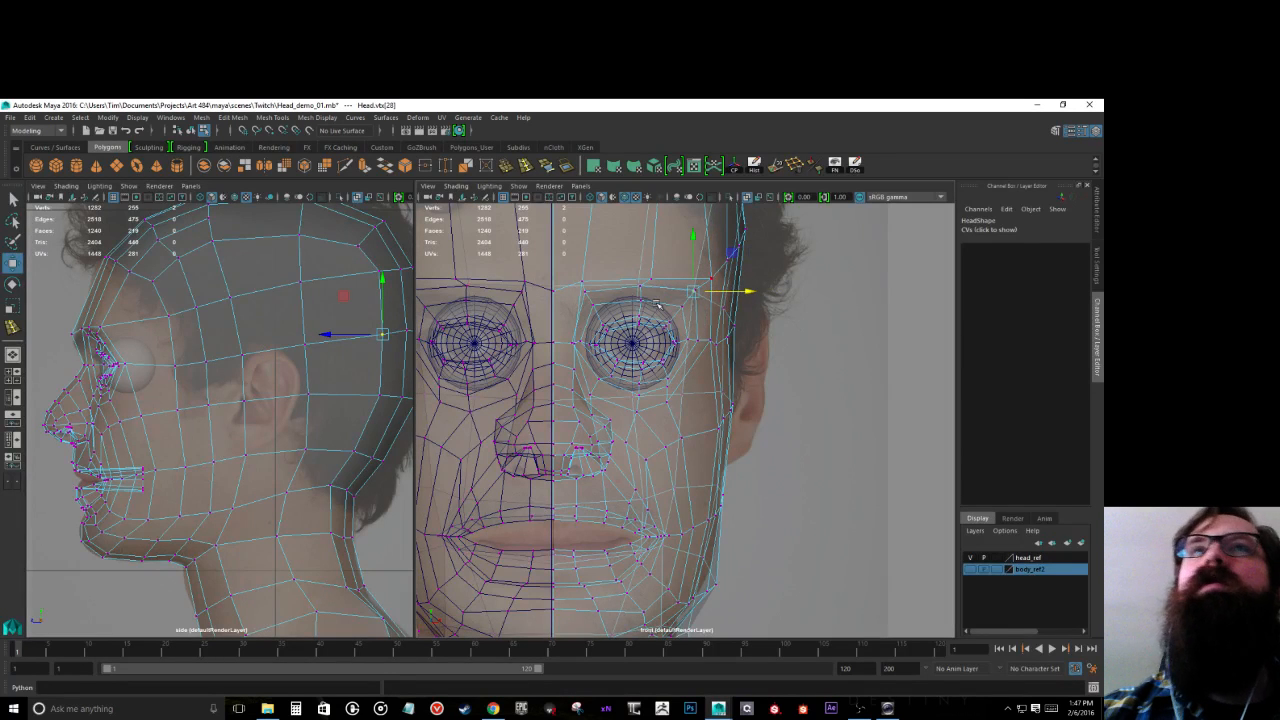
Step: Move the two vertices at the upper back of the skull inward, repositioning the higher one in the side view
left_click(377, 269)
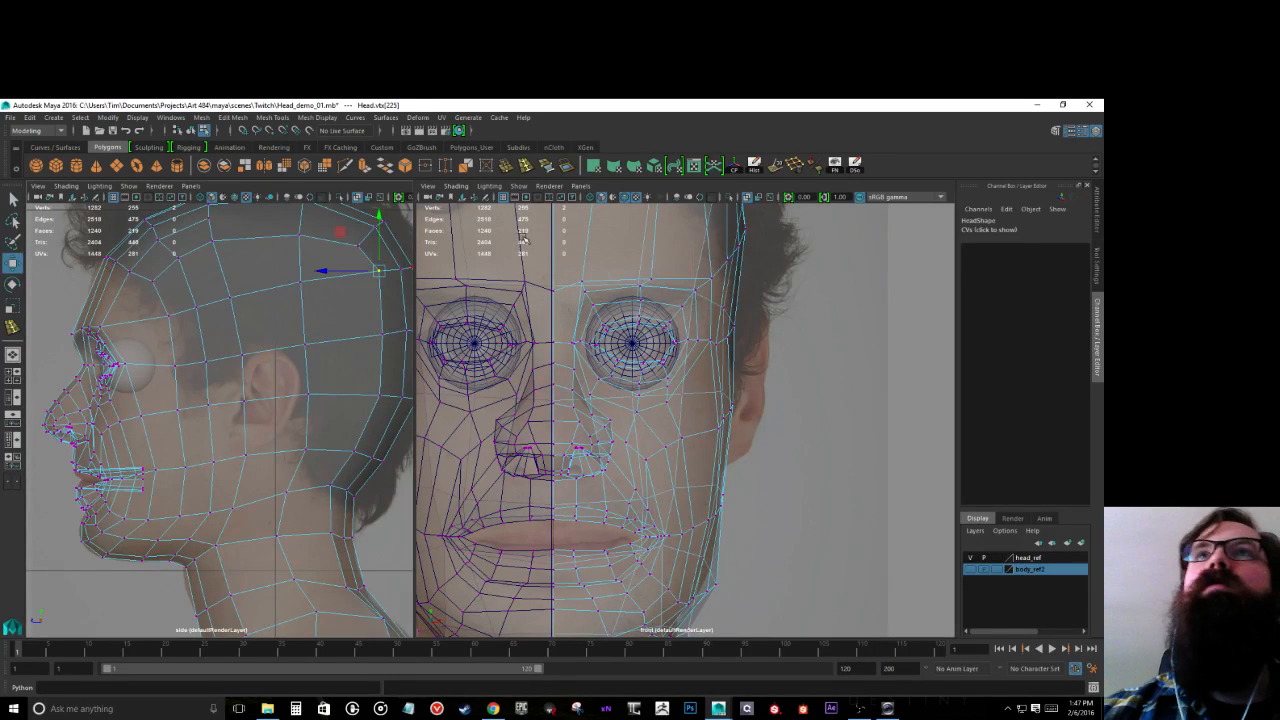
middle_click_drag(541, 288, 590, 431, "alt")
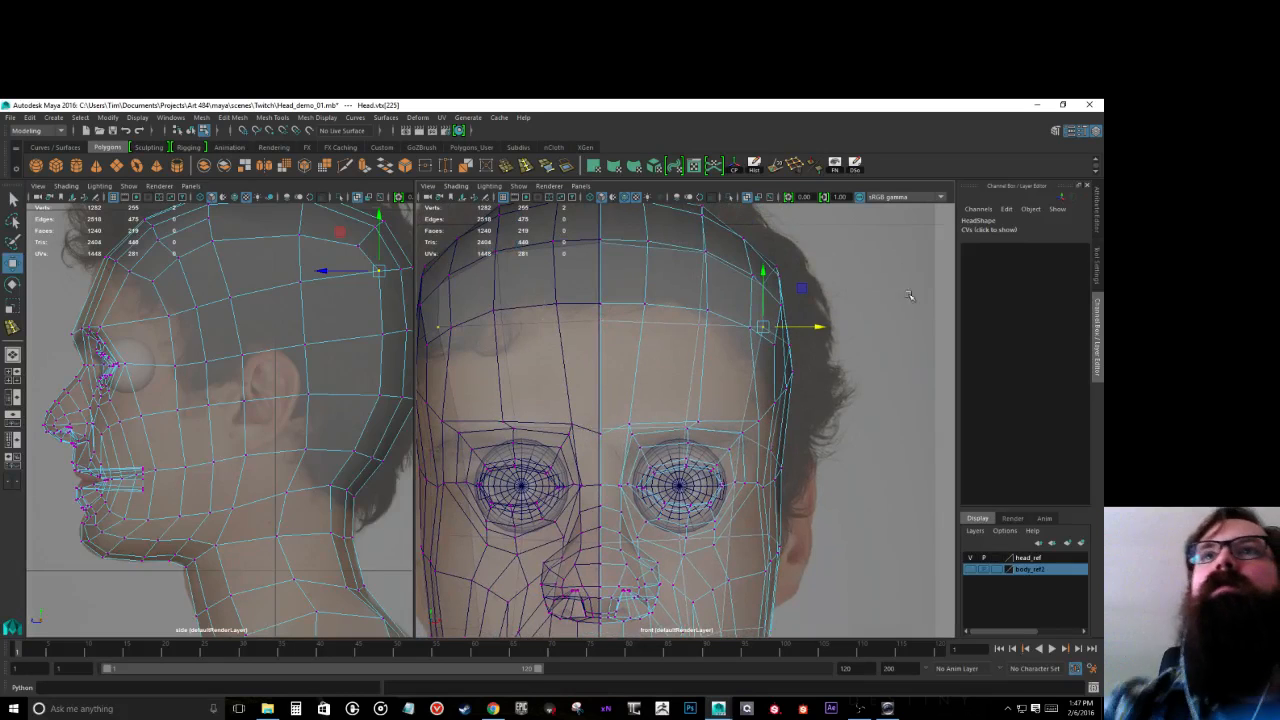
left_click_drag(812, 327, 795, 328)
mouse_move(341, 233)
left_mouse_down()
mouse_move(358, 249)
mouse_move(327, 216)
left_mouse_up()
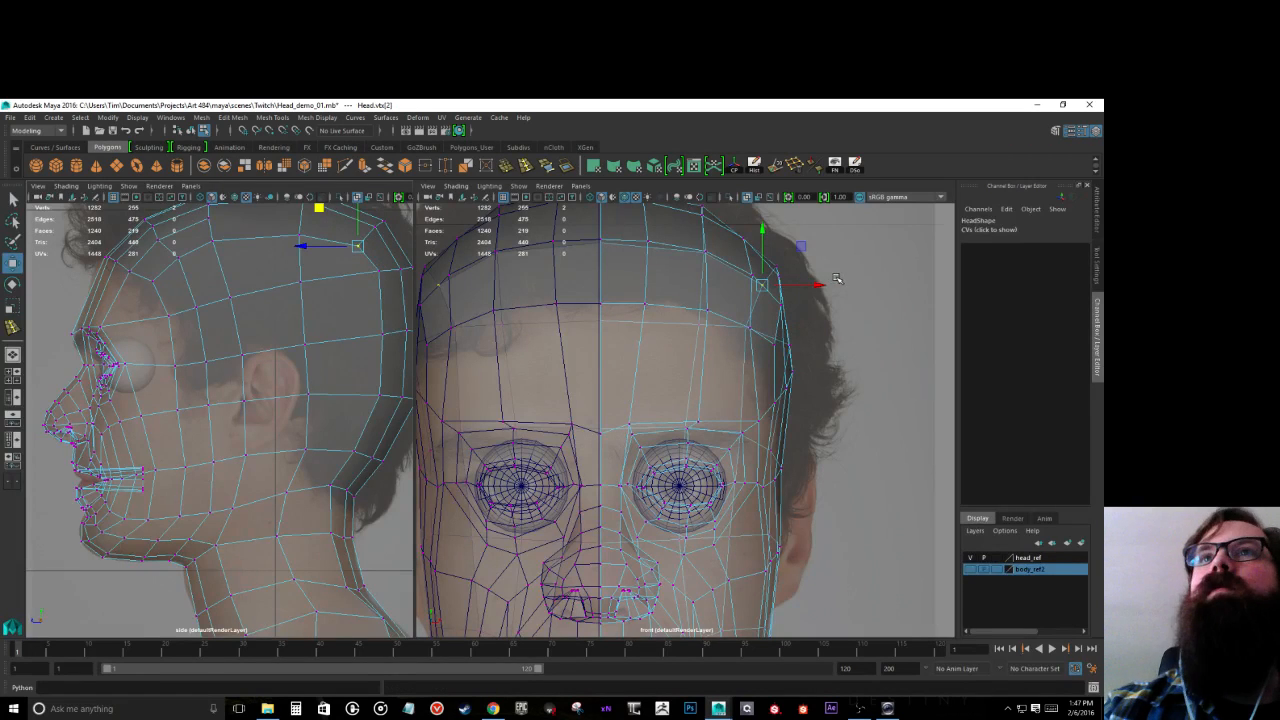
left_click_drag(820, 287, 787, 302)
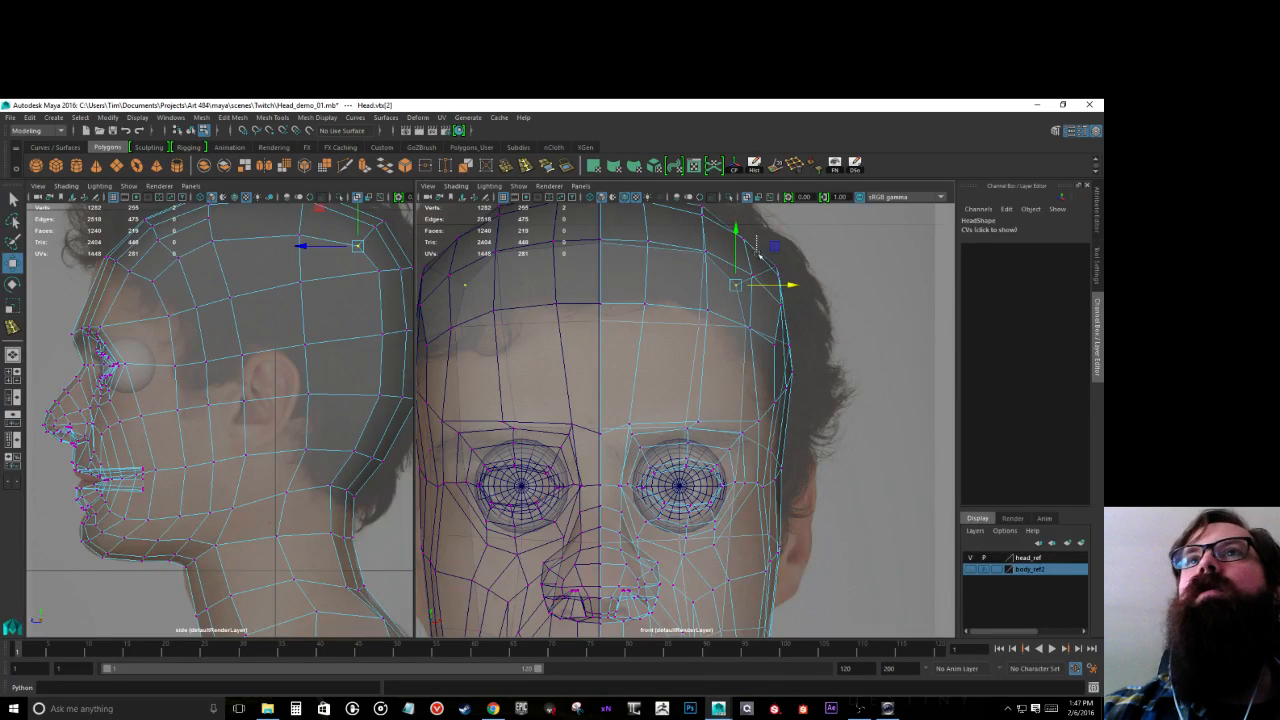
Step: Adjust the side vertices of the upper skull and the temple vertices beside the eye to refine the front outline
left_click(775, 279)
left_click_drag(778, 285, 772, 287)
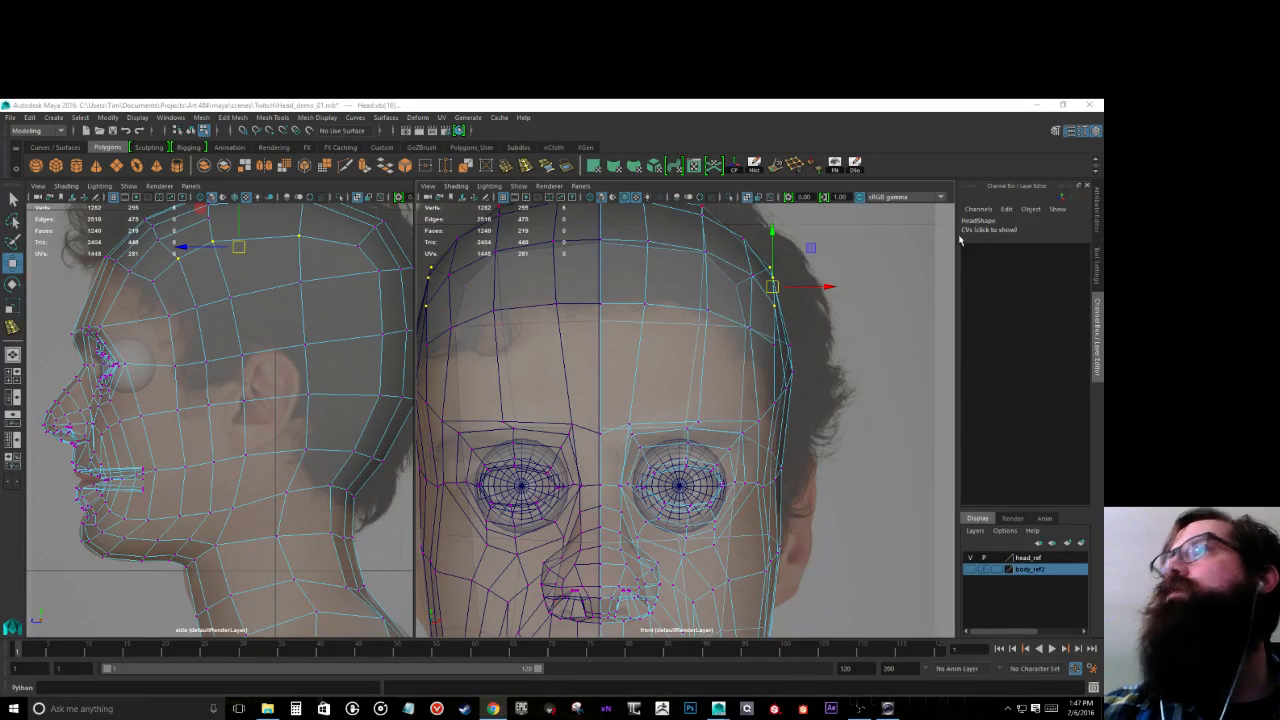
left_click(761, 474)
left_click_drag(826, 485, 829, 485)
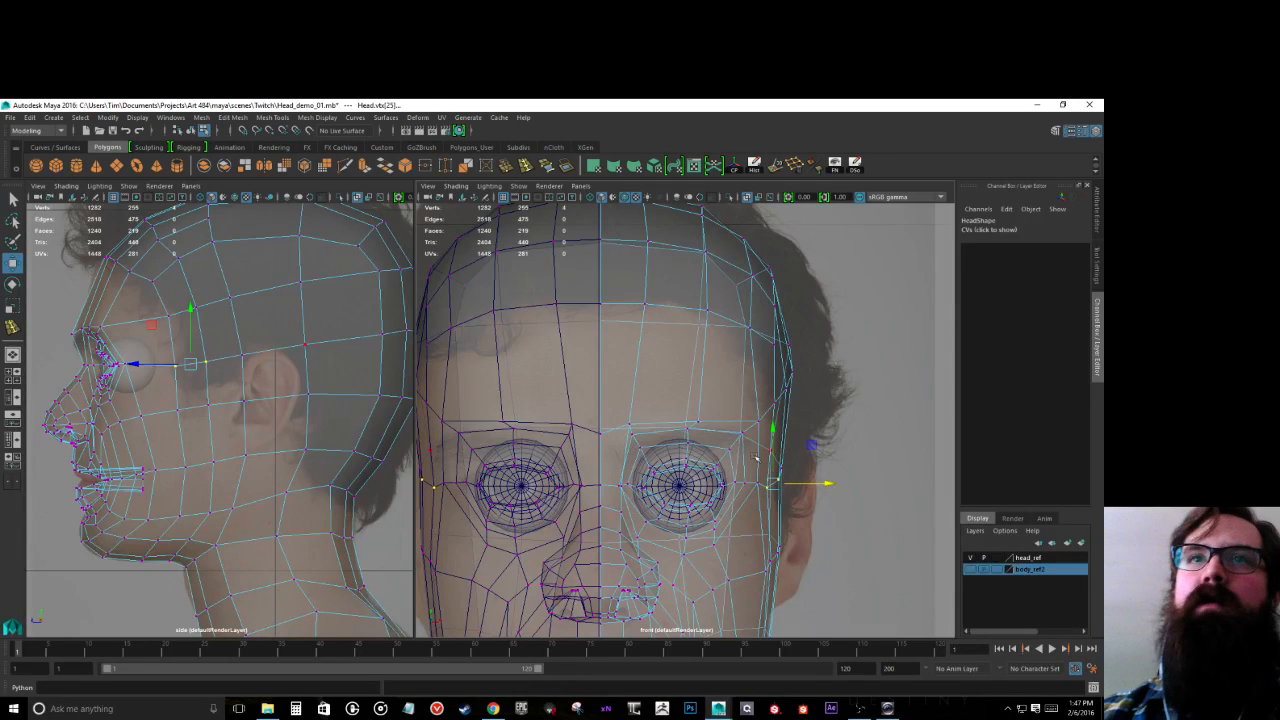
Step: Reposition the brow vertex above the eye and the outer brow corner vertex, using Soft Select temporarily for the corner
left_click(704, 423)
left_click_drag(697, 422, 689, 414)
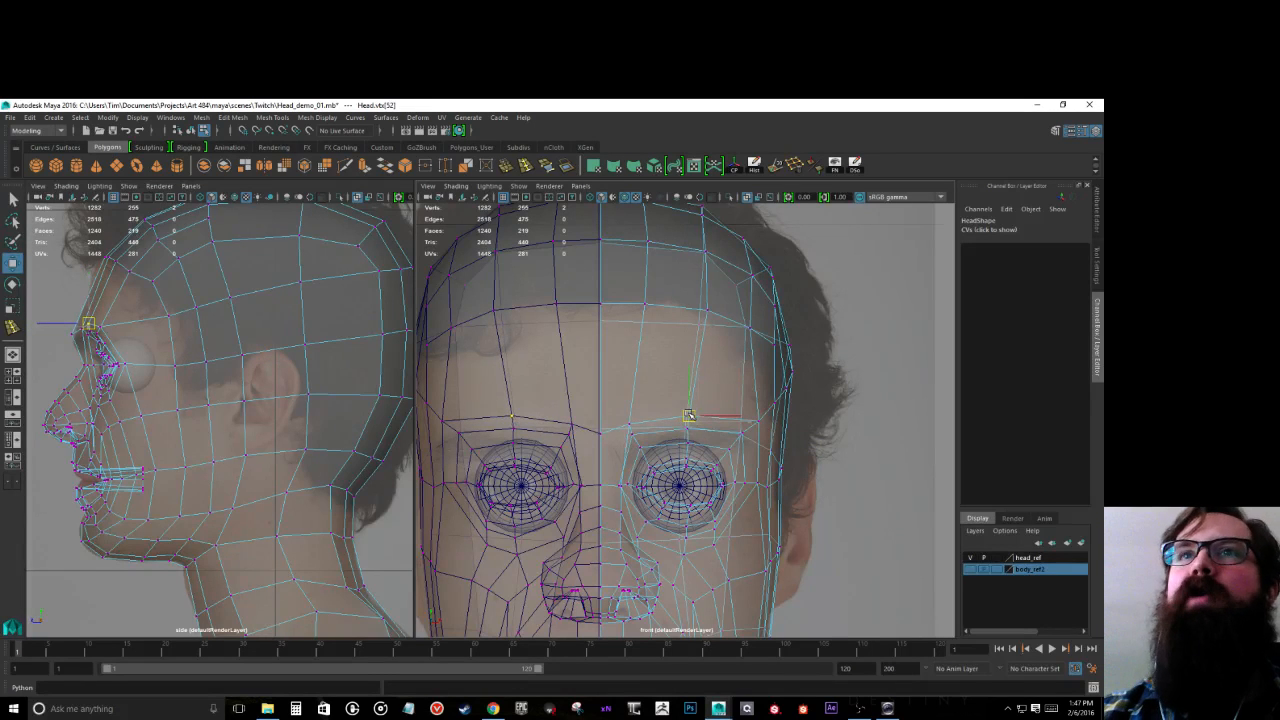
left_click(746, 427)
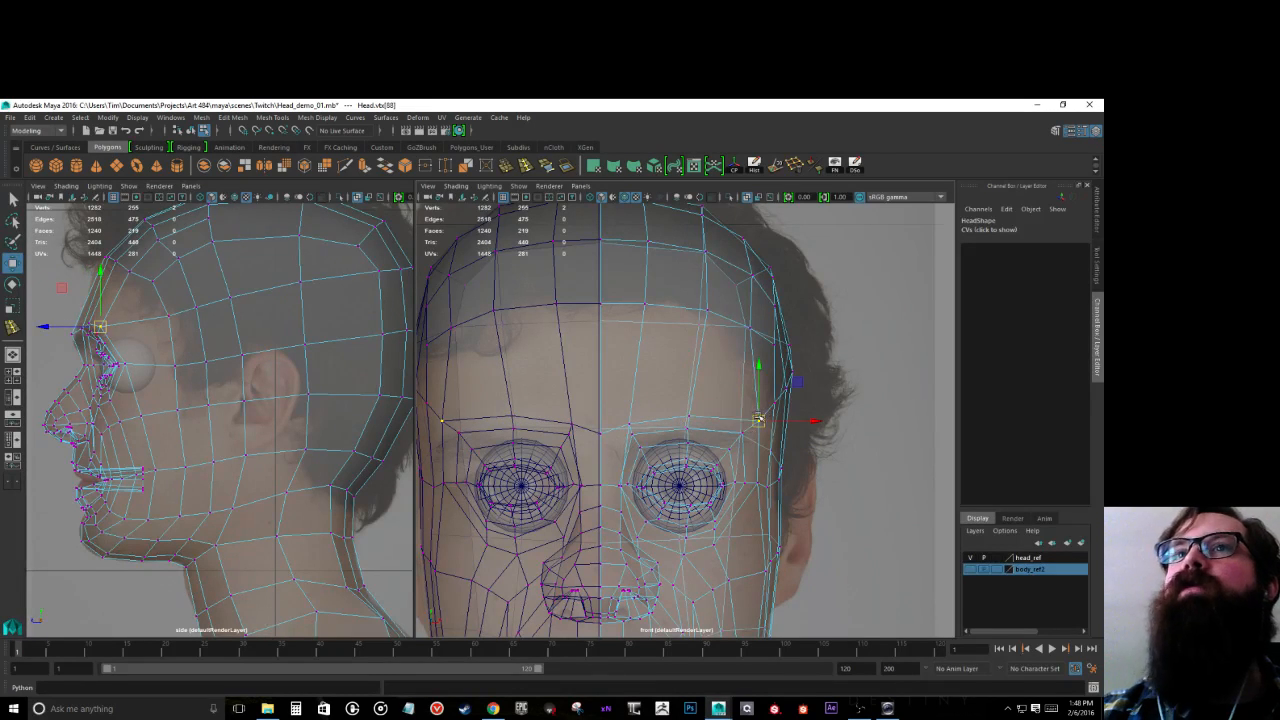
key("b")
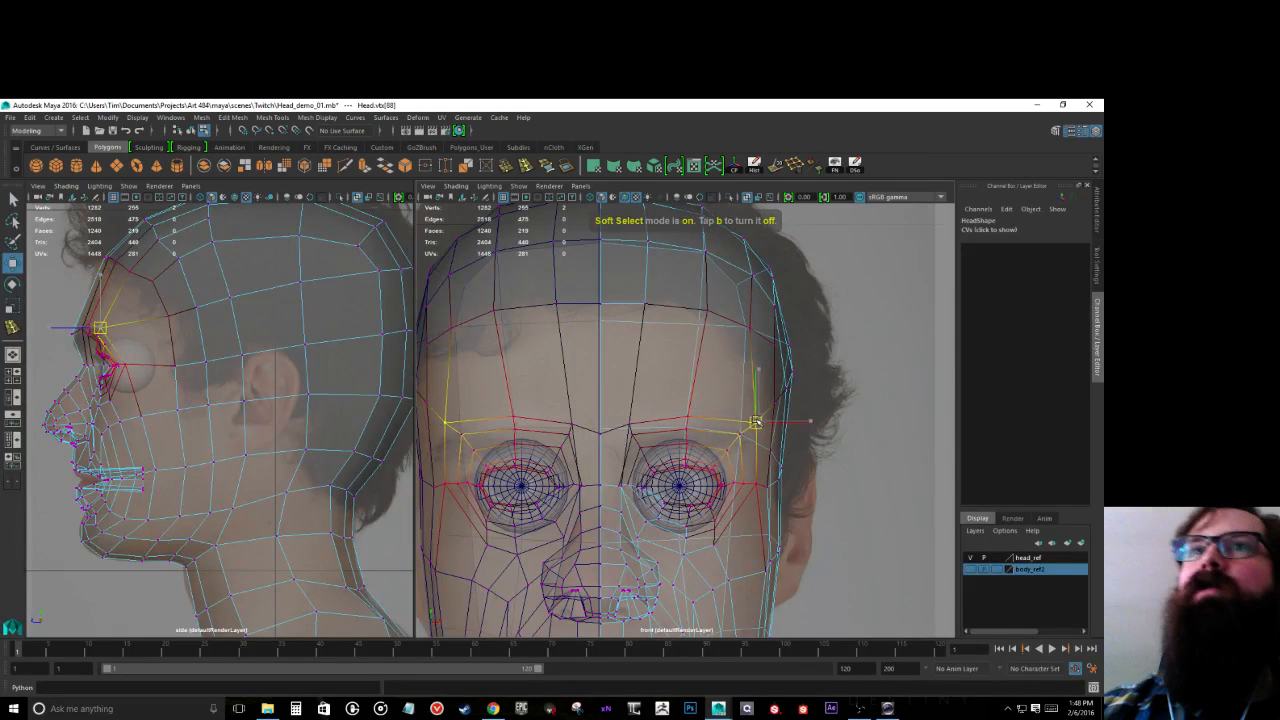
left_click_drag(754, 424, 749, 426)
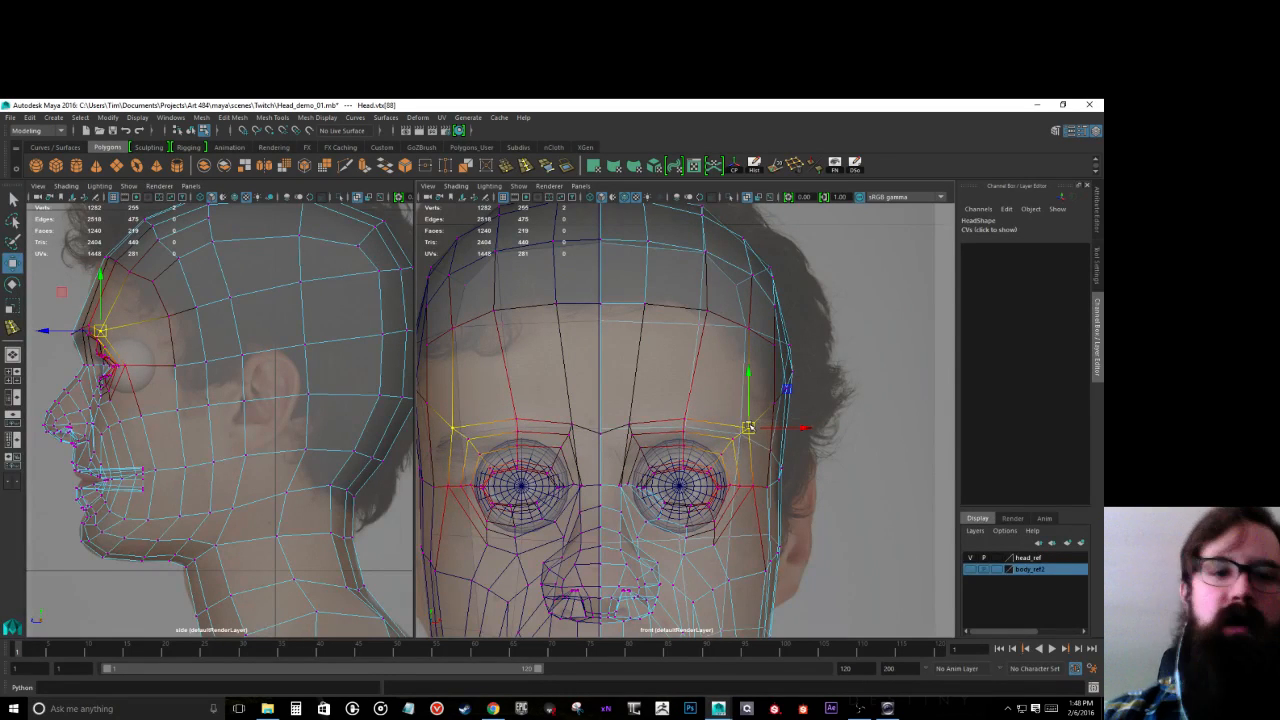
key("b")
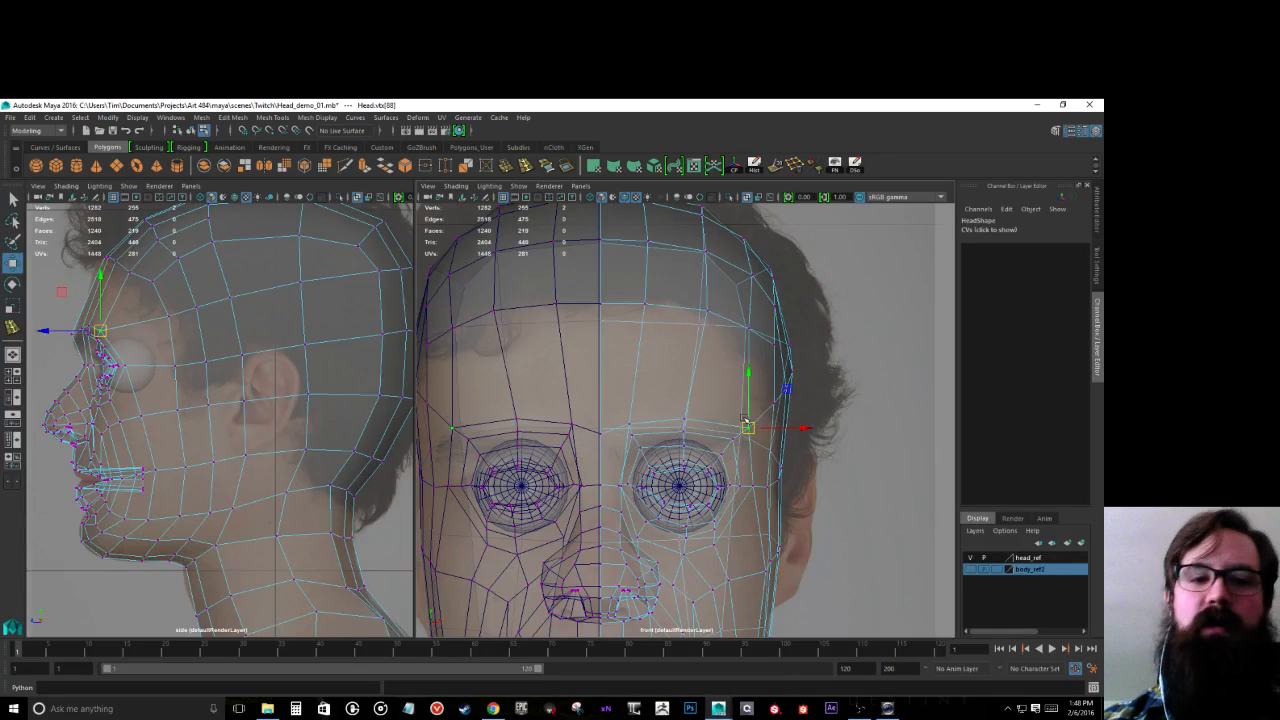
left_click_drag(748, 427, 743, 424)
Step: Adjust the upper forehead row from the temple inward and lower its central vertices to smooth the hairline curve
left_click(748, 329)
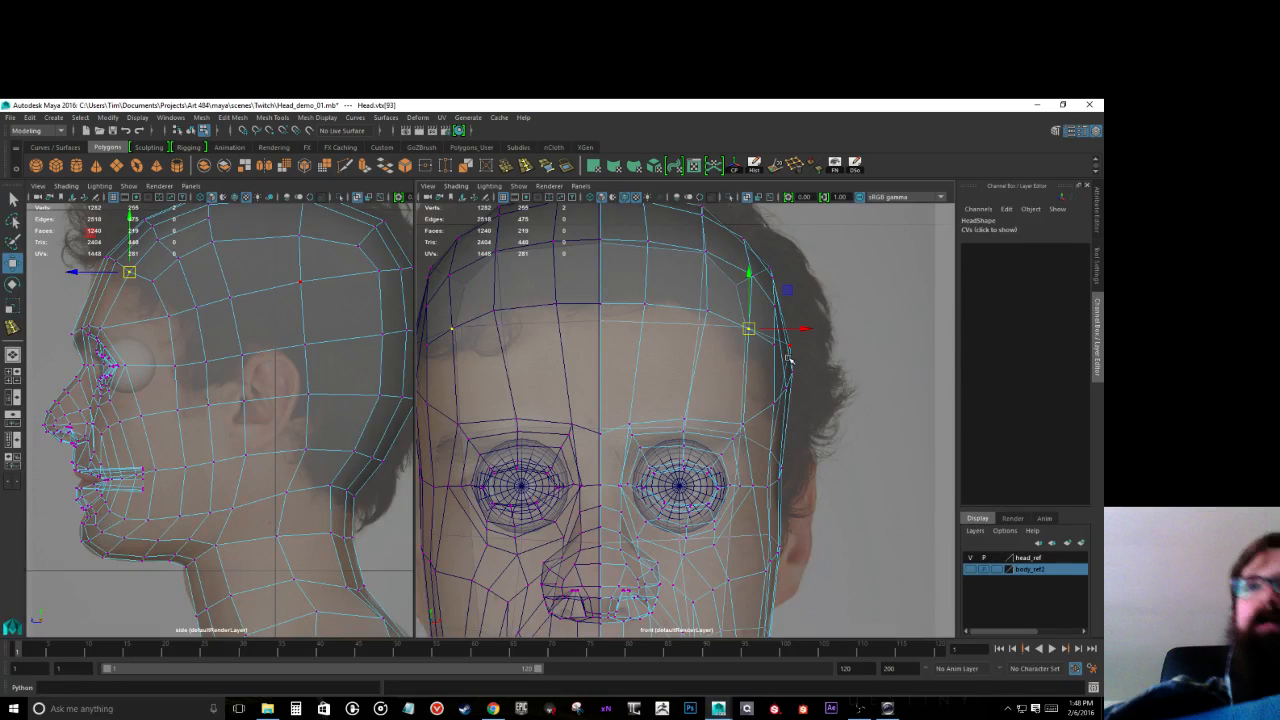
mouse_move(768, 341)
left_mouse_down()
mouse_move(777, 357)
mouse_move(757, 338)
left_mouse_up()
left_click_drag(668, 296, 687, 317)
left_click_drag(585, 295, 666, 341)
left_click_drag(584, 278, 654, 309)
left_click_drag(622, 251, 621, 257)
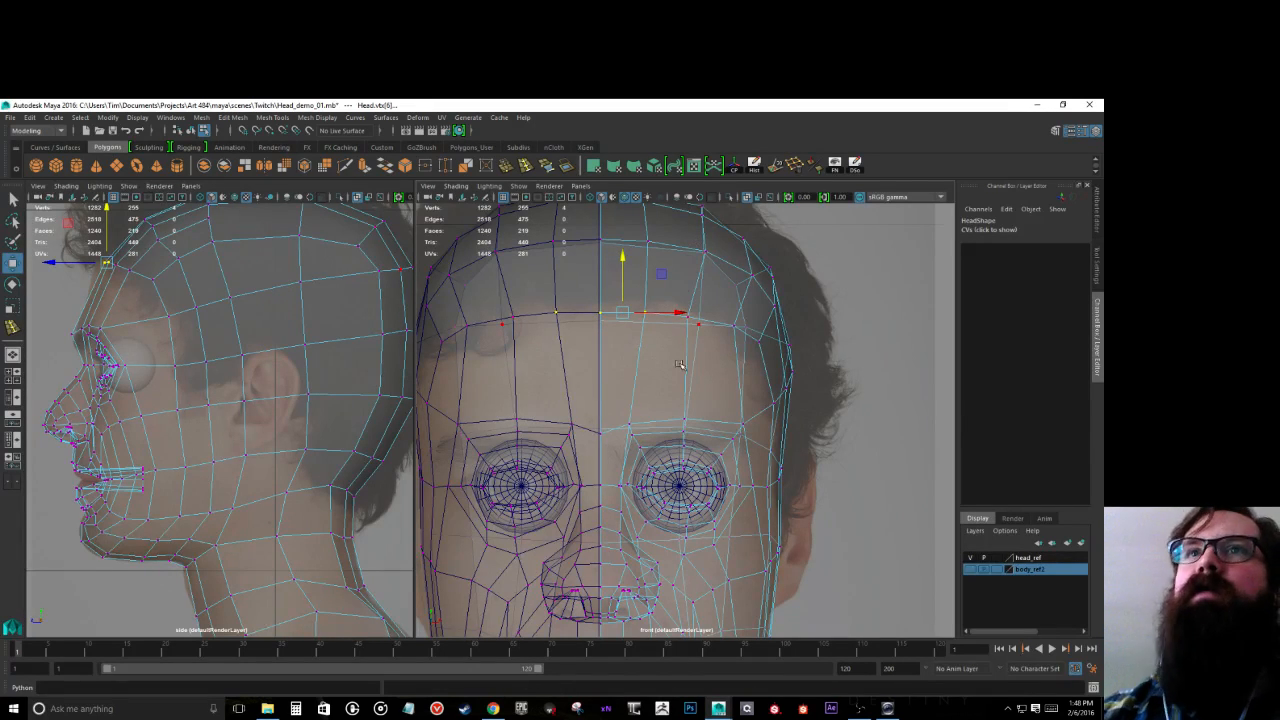
scroll(712, 440, "down", 5)
scroll(737, 522, "up", 5)
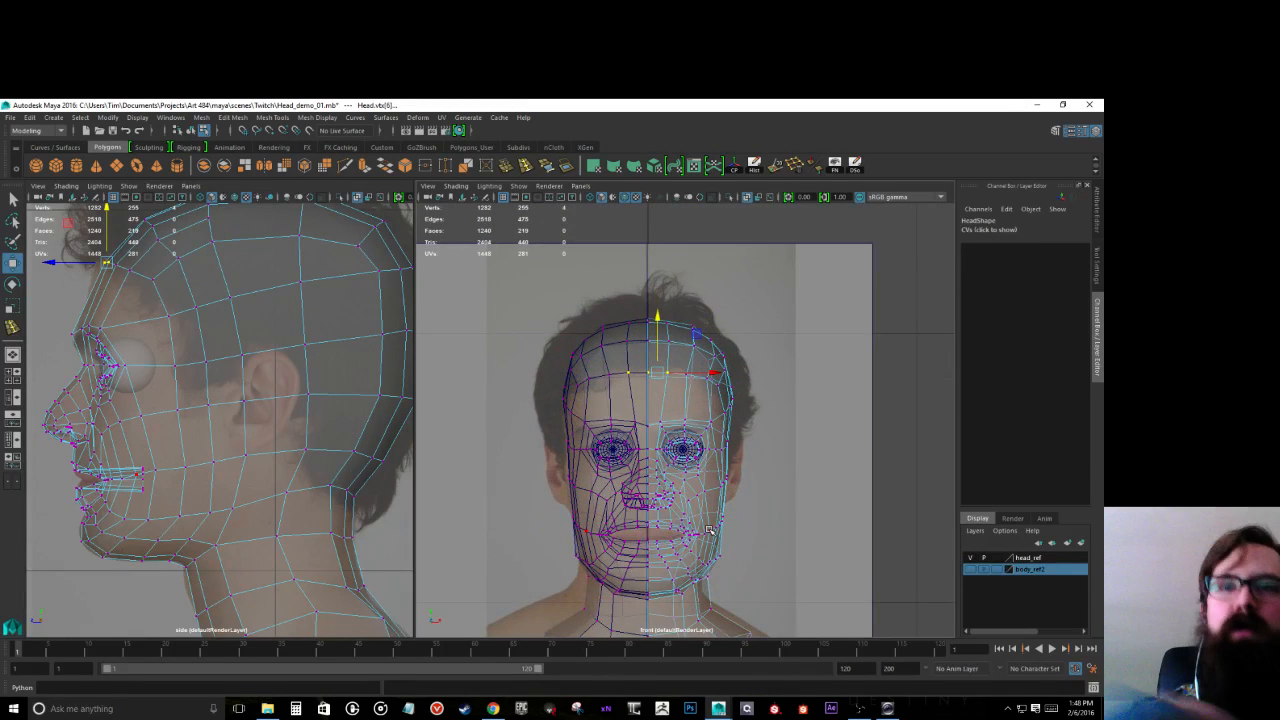
middle_click_drag(708, 530, 686, 470)
key("ctrl+z")
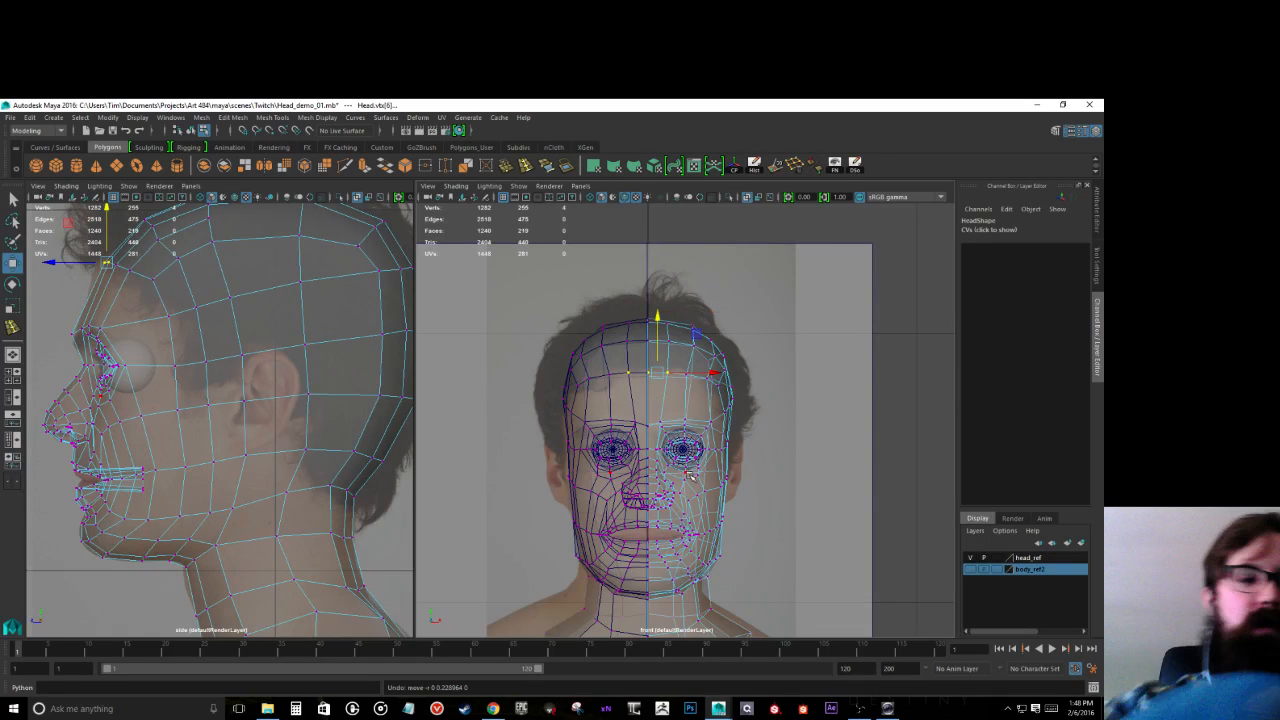
middle_click_drag(740, 572, 717, 497)
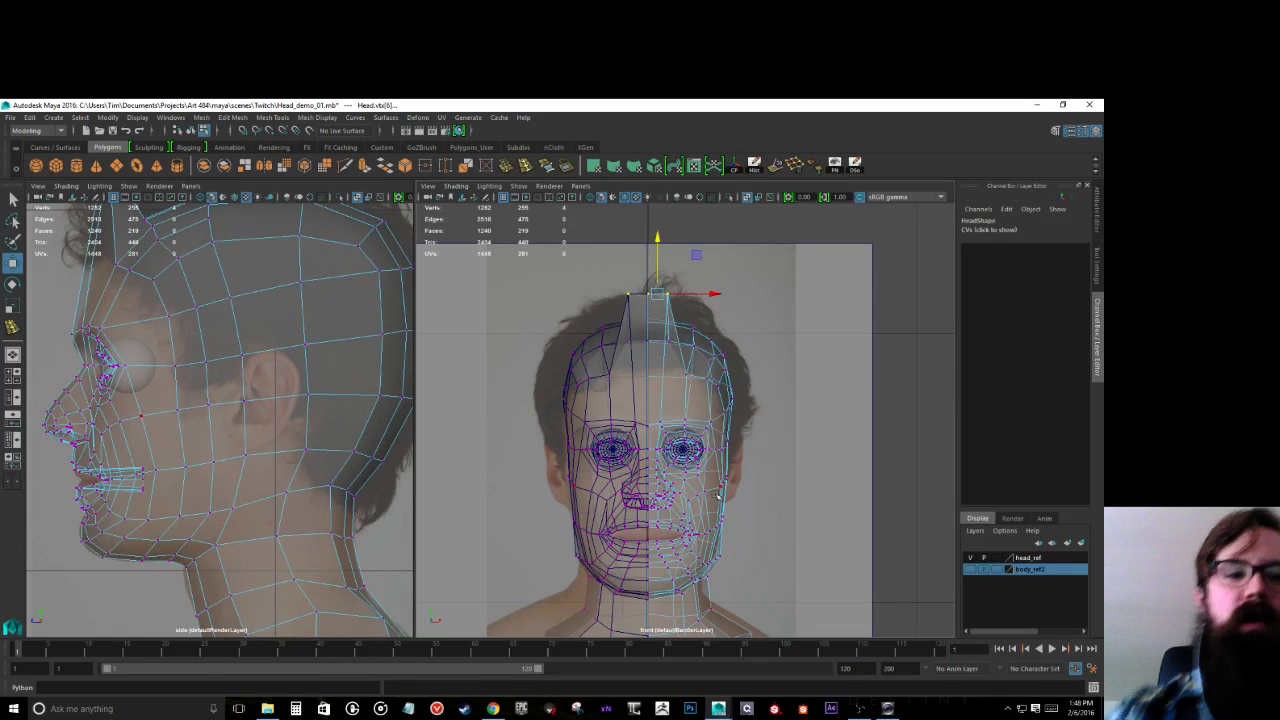
key("ctrl+z")
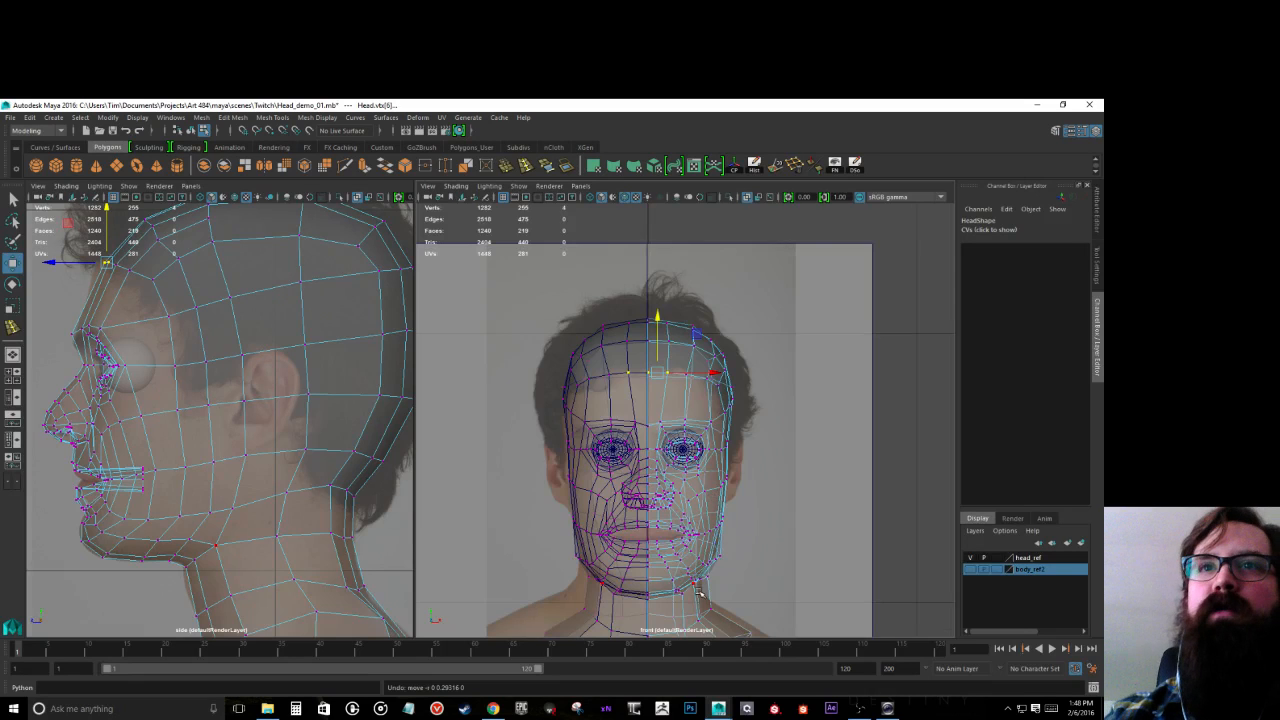
scroll(698, 592, "up", 2)
scroll(696, 602, "down", 6)
scroll(718, 522, "up", 5)
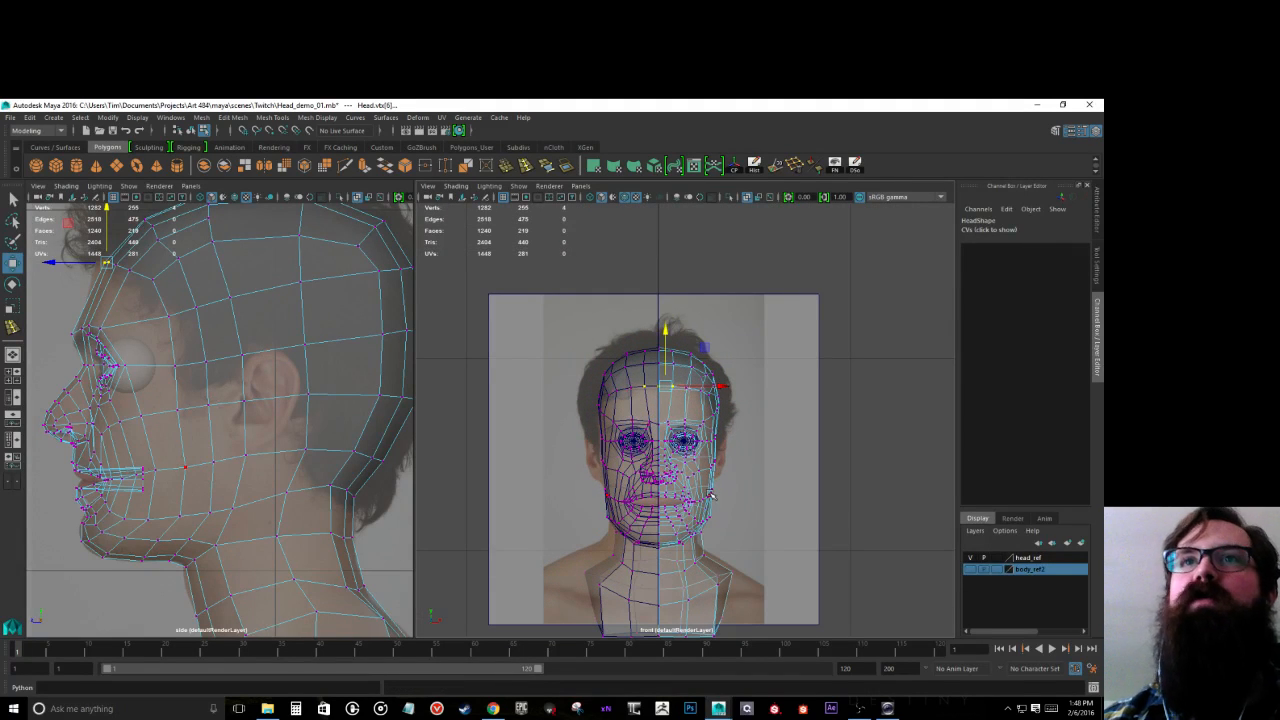
scroll(712, 495, "up", 1)
scroll(706, 523, "up", 3)
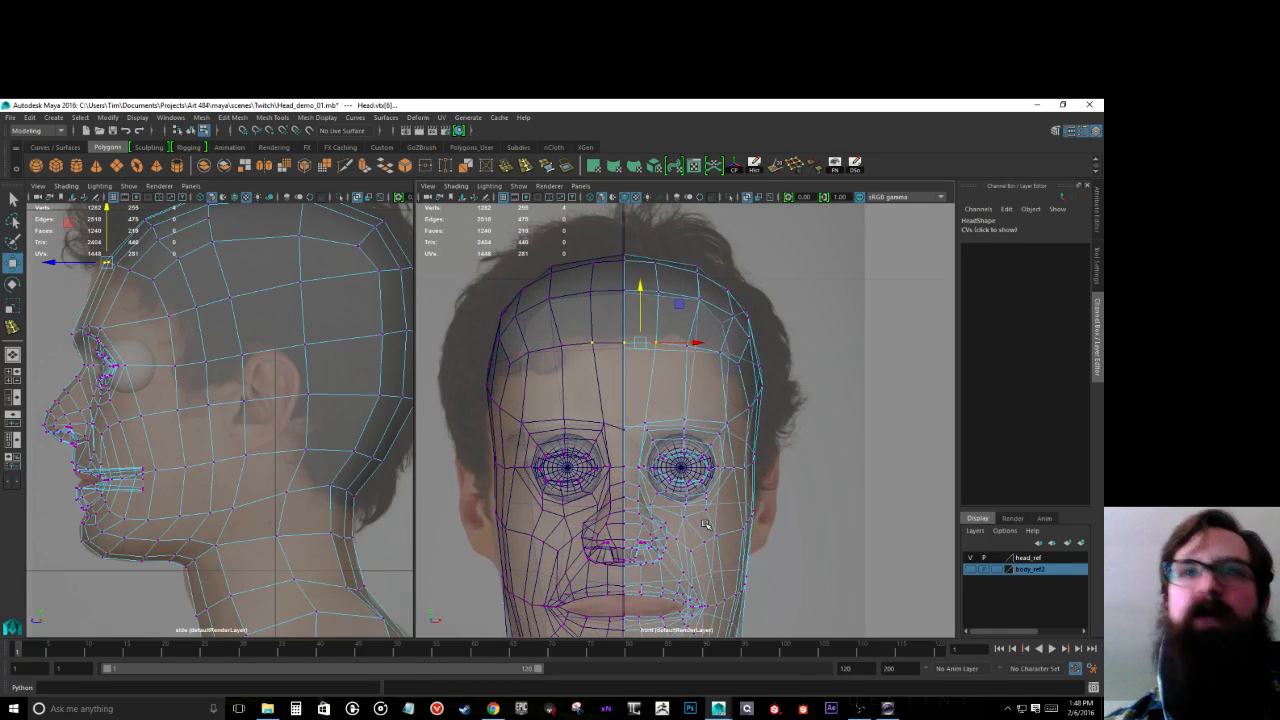
Step: Save the current head scene and open Head_start.mb, saving the pending changes to Head_demo_01.mb
scroll(648, 537, "up", 2)
middle_click_drag(648, 537, 632, 452, "alt")
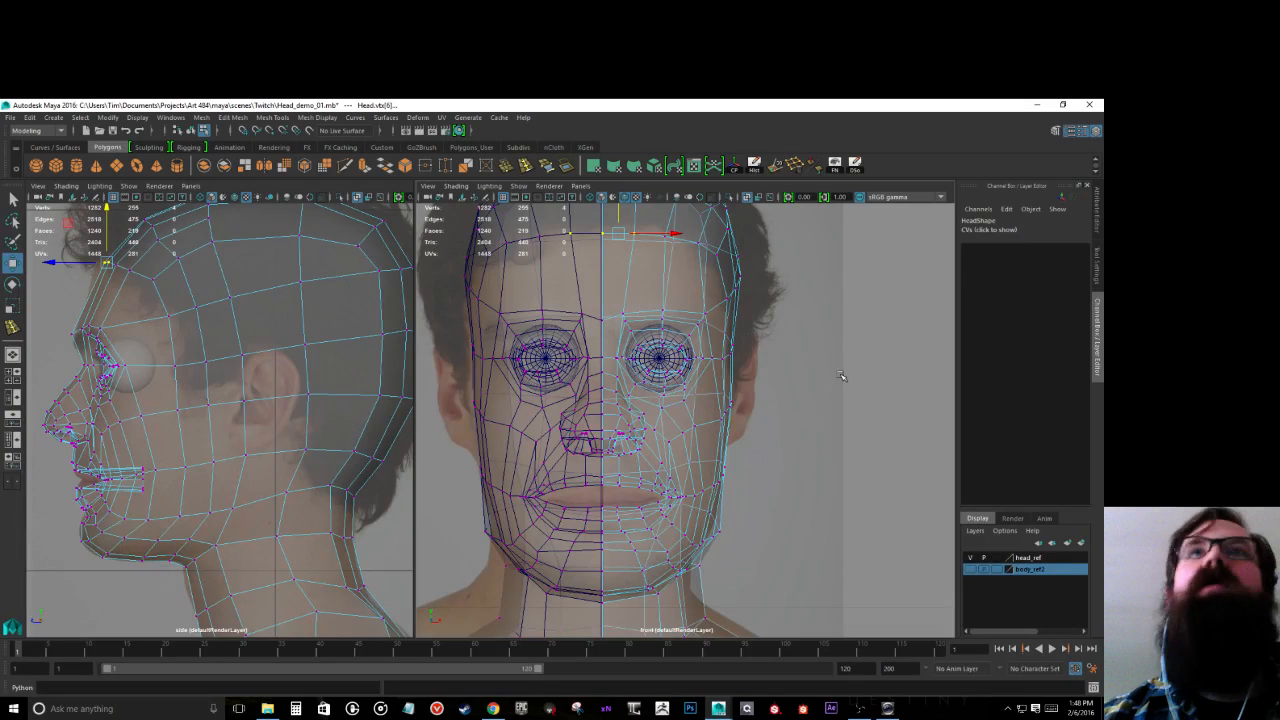
key("ctrl+s")
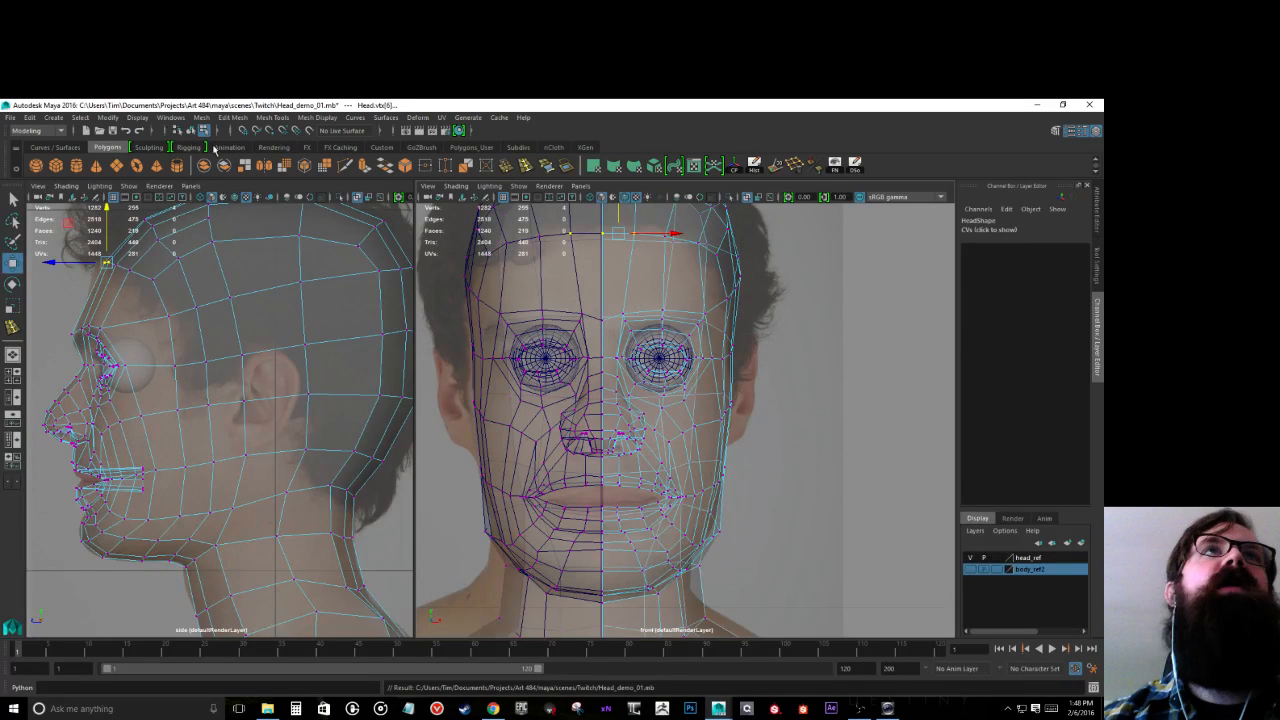
left_click(8, 117)
left_click(30, 150)
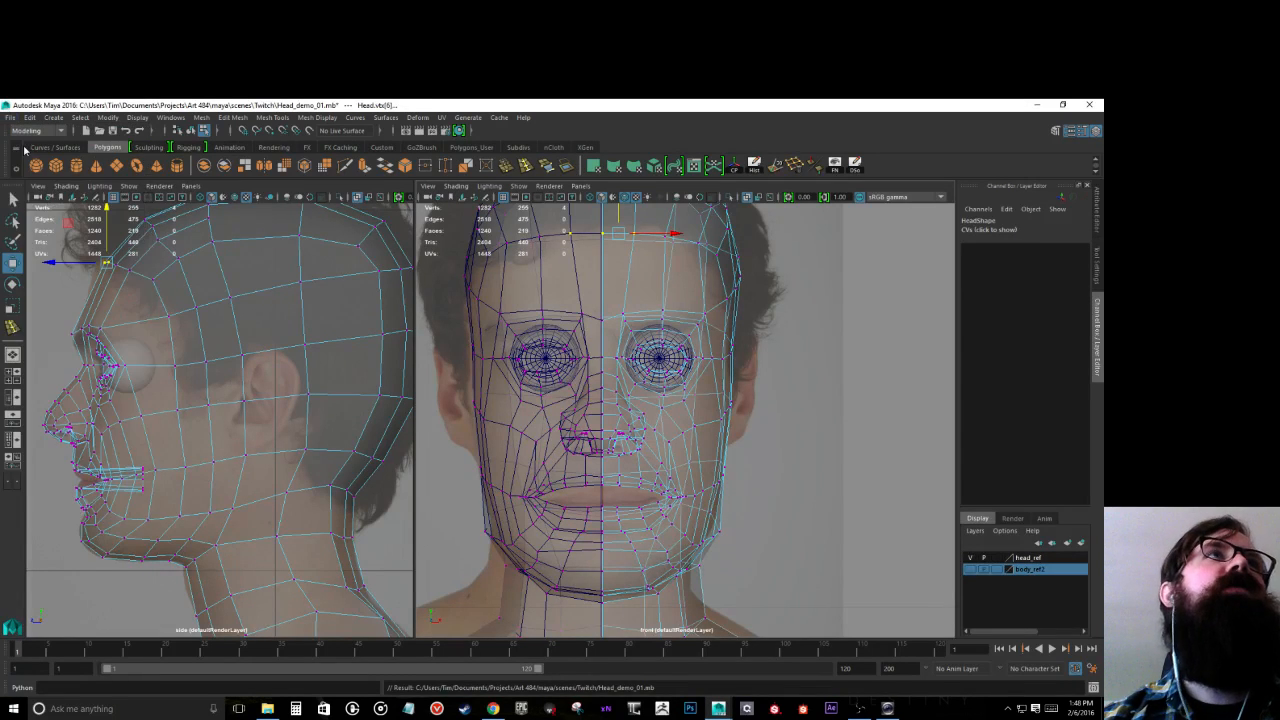
double_click(334, 247)
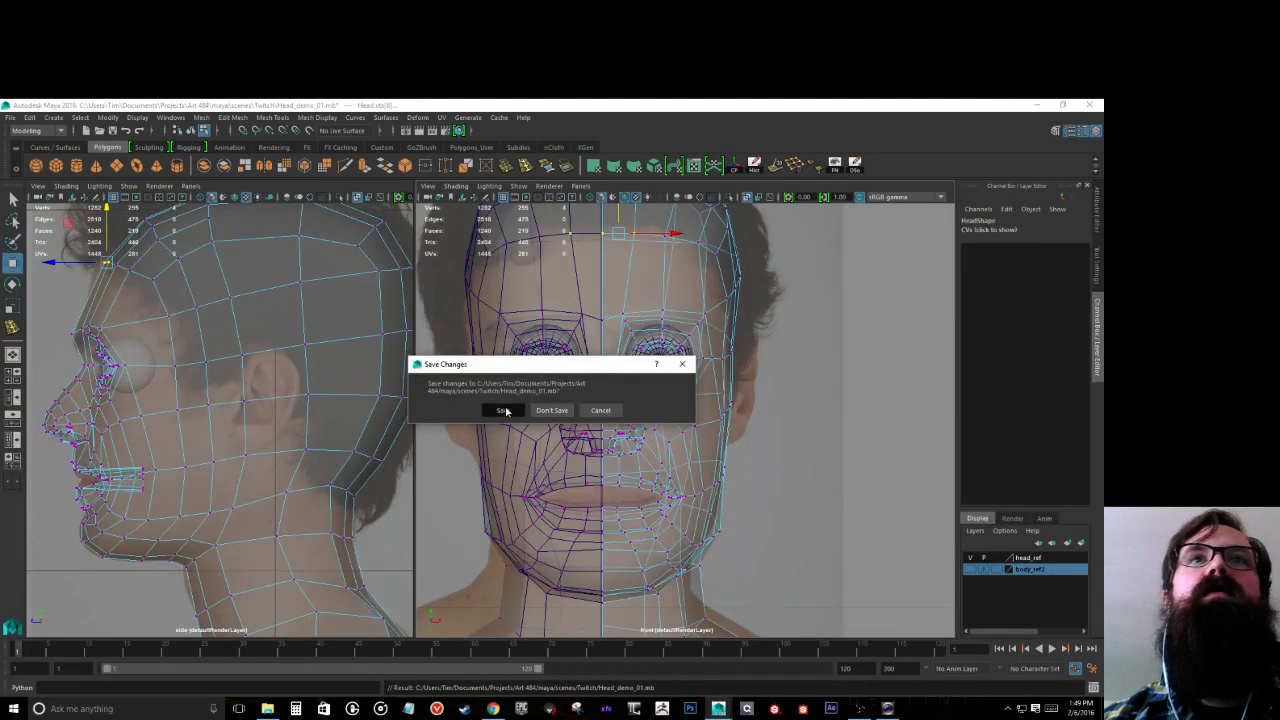
left_click(503, 409)
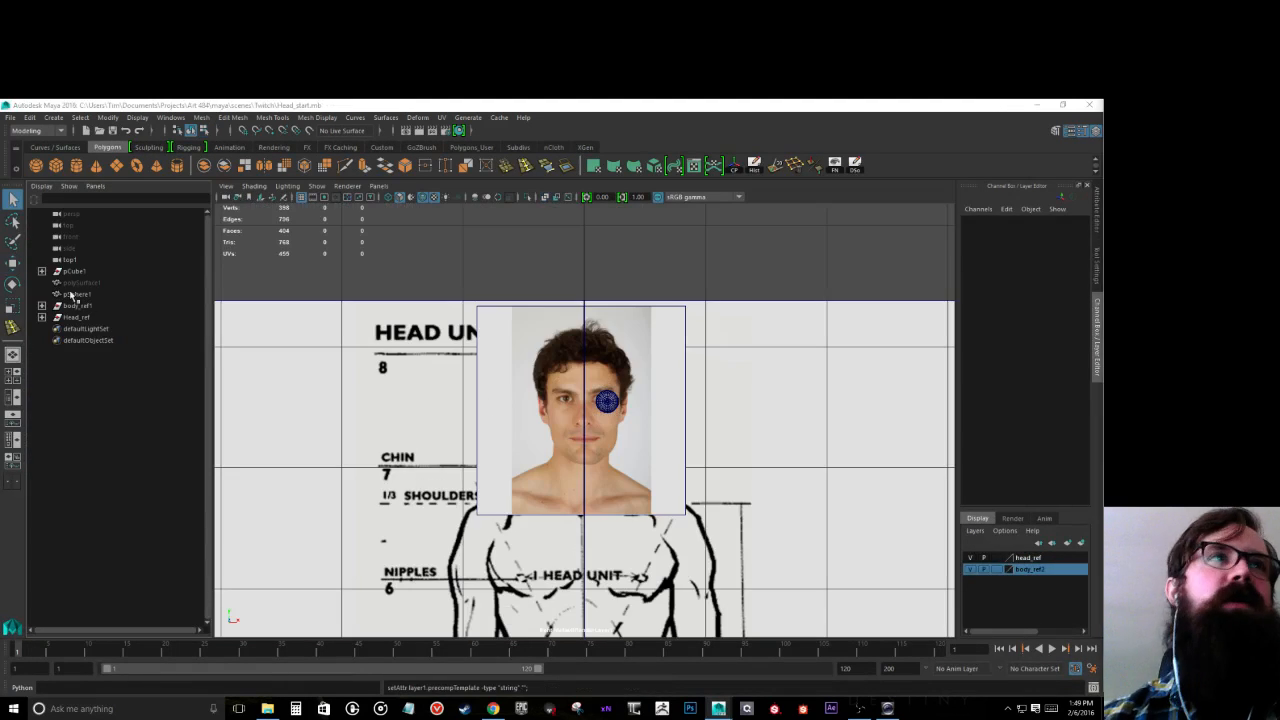
Step: Select the hidden polySurface1 mesh and set its Visibility to 1
left_click(79, 283)
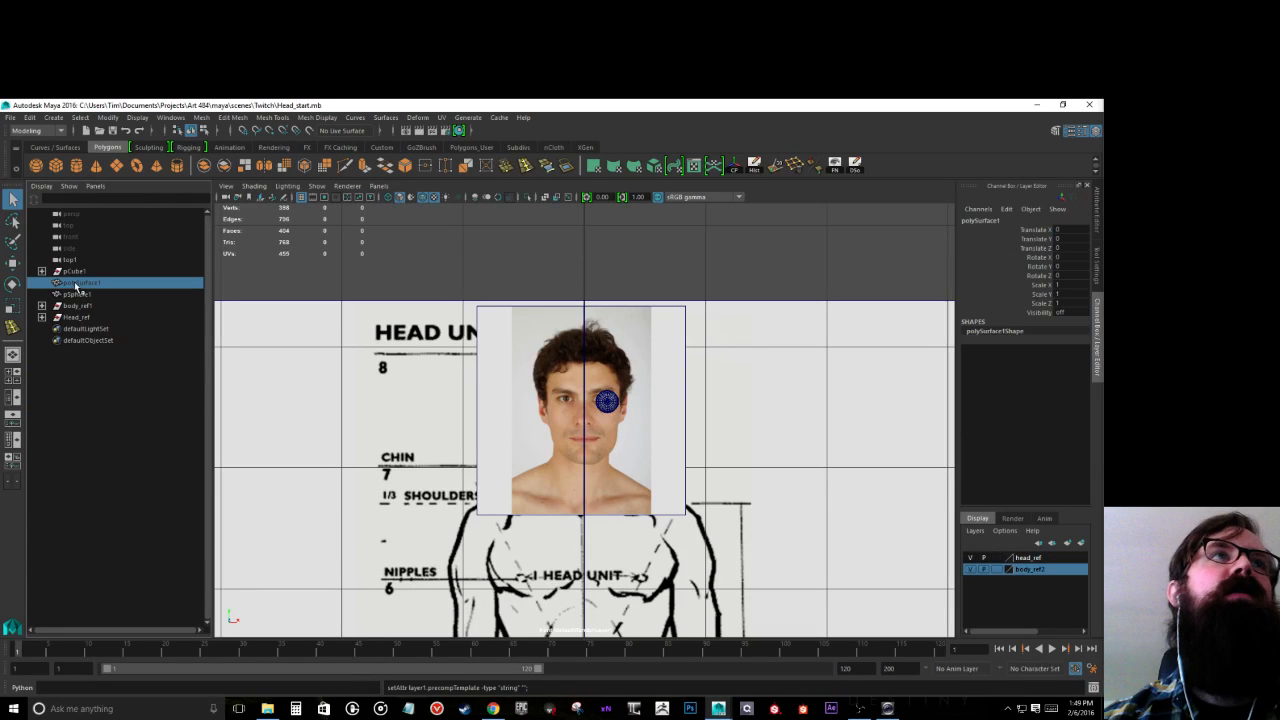
double_click(1058, 312)
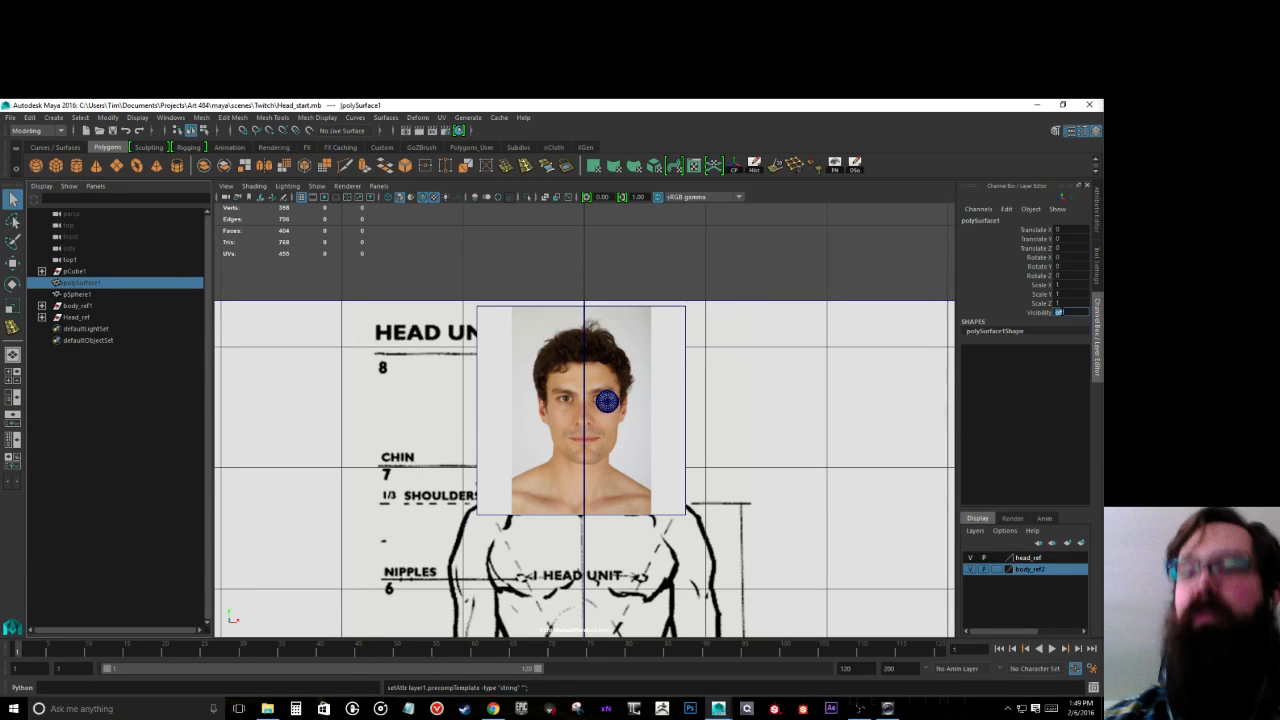
type("1")
key("Return")
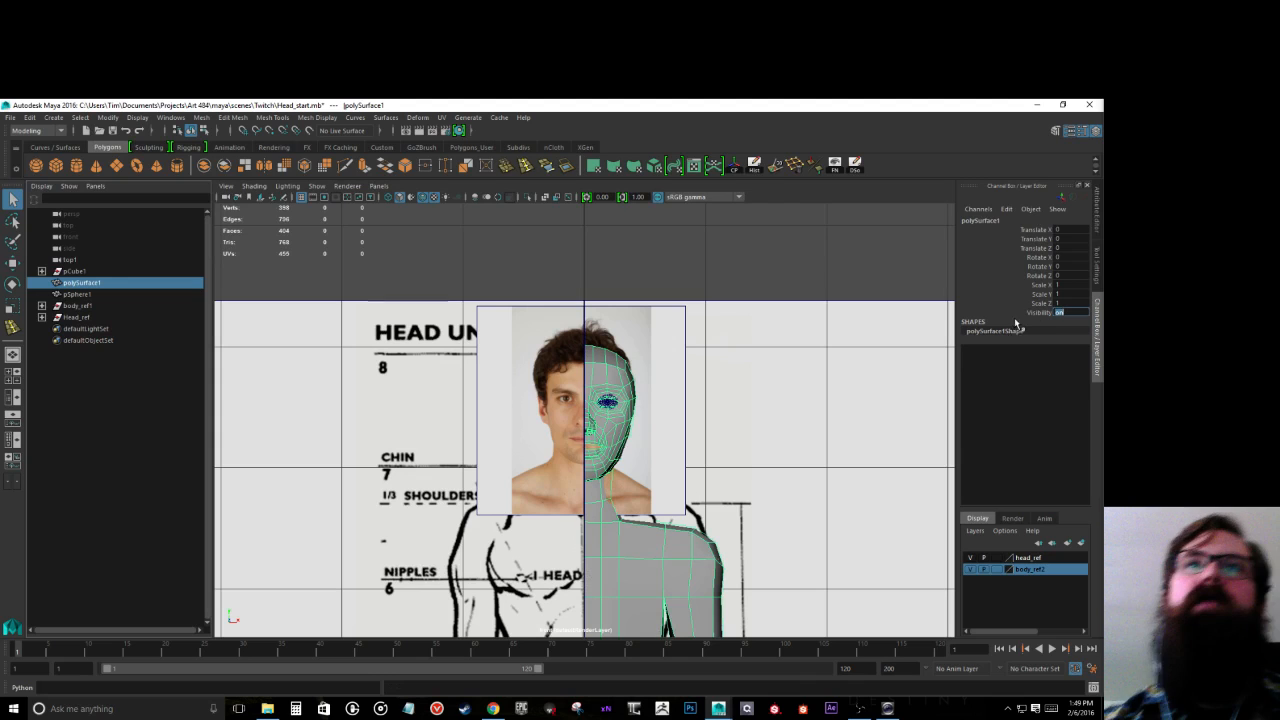
Step: Start exporting the selected polySurface1 mesh and create a new folder named obj inside the Twitch folder
left_click(9, 117)
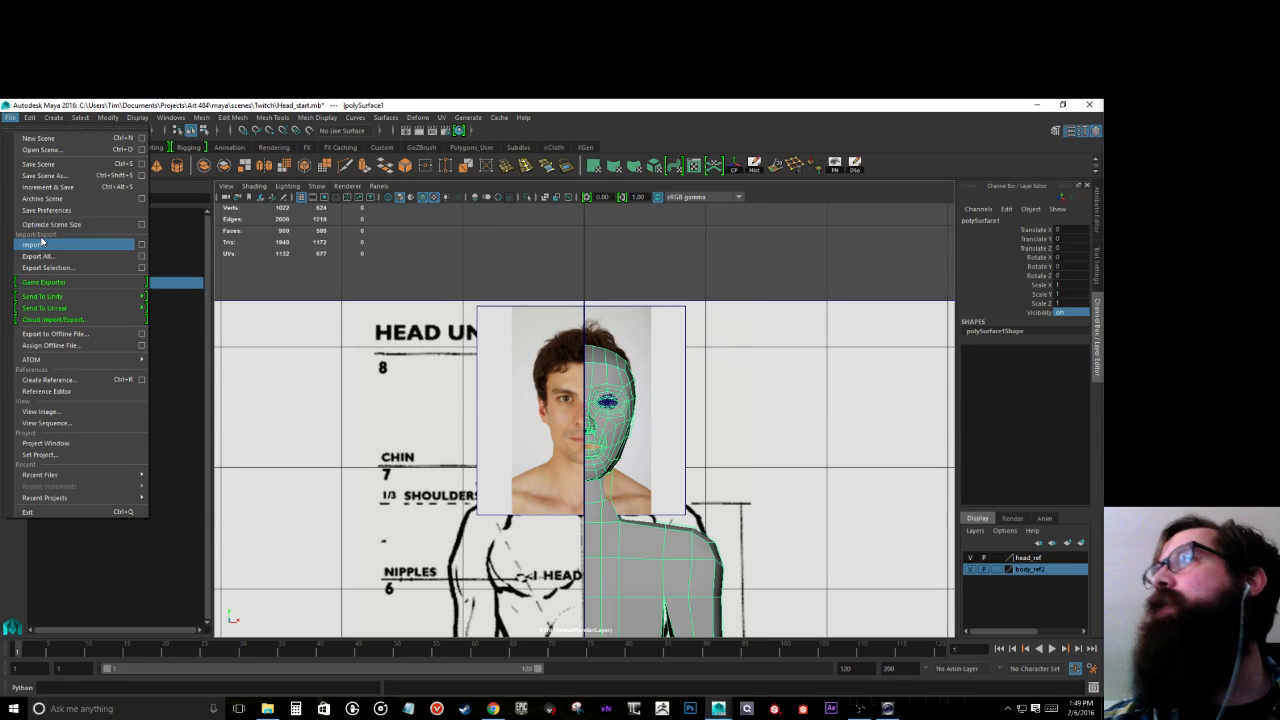
left_click(385, 117)
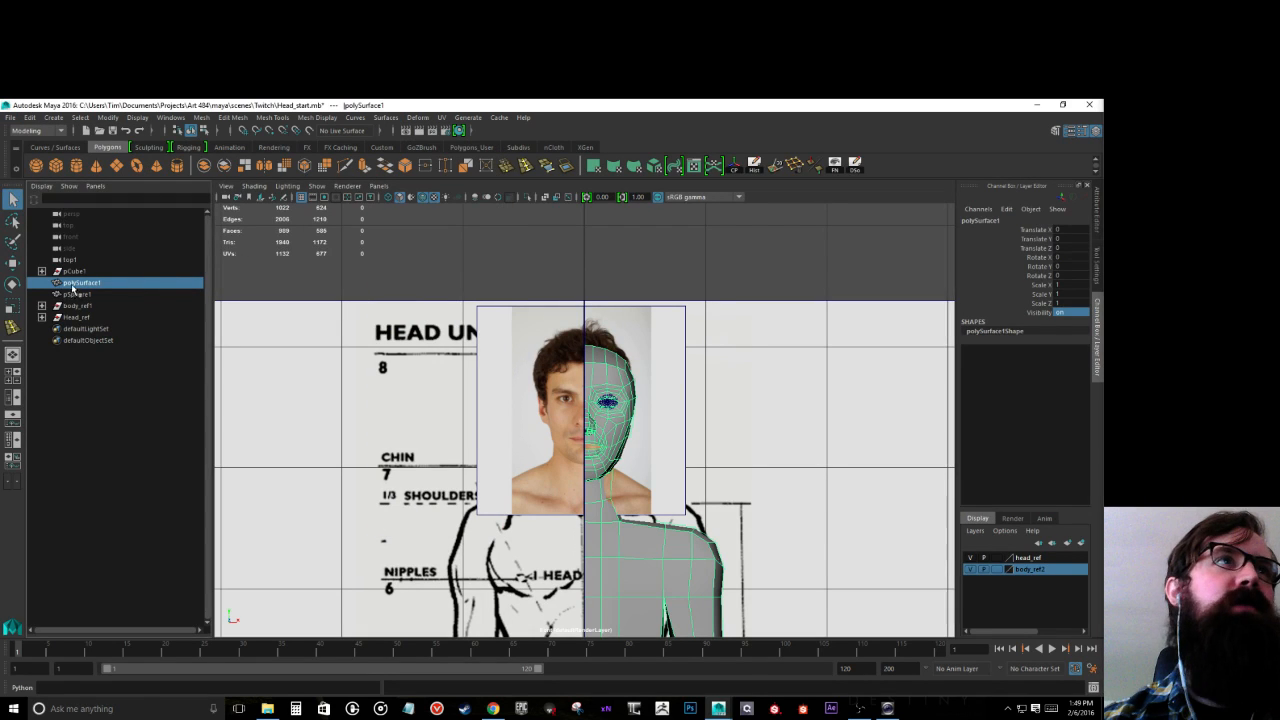
left_click(10, 117)
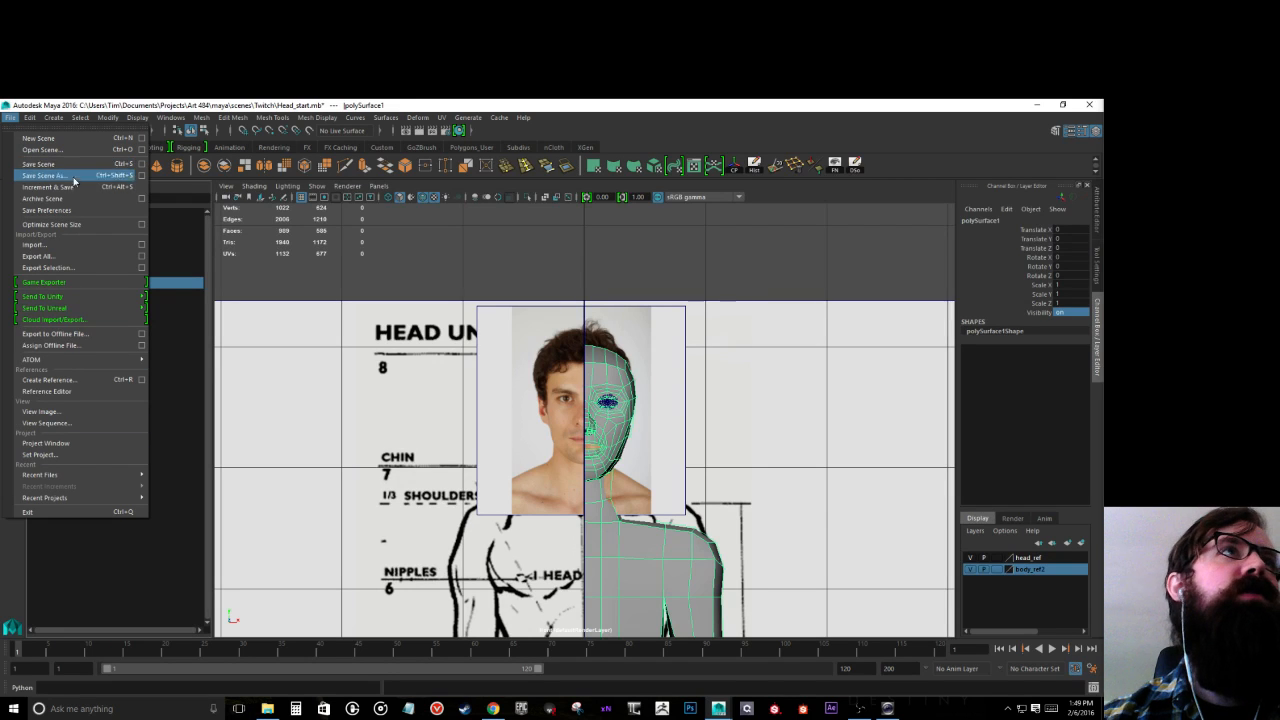
left_click(65, 268)
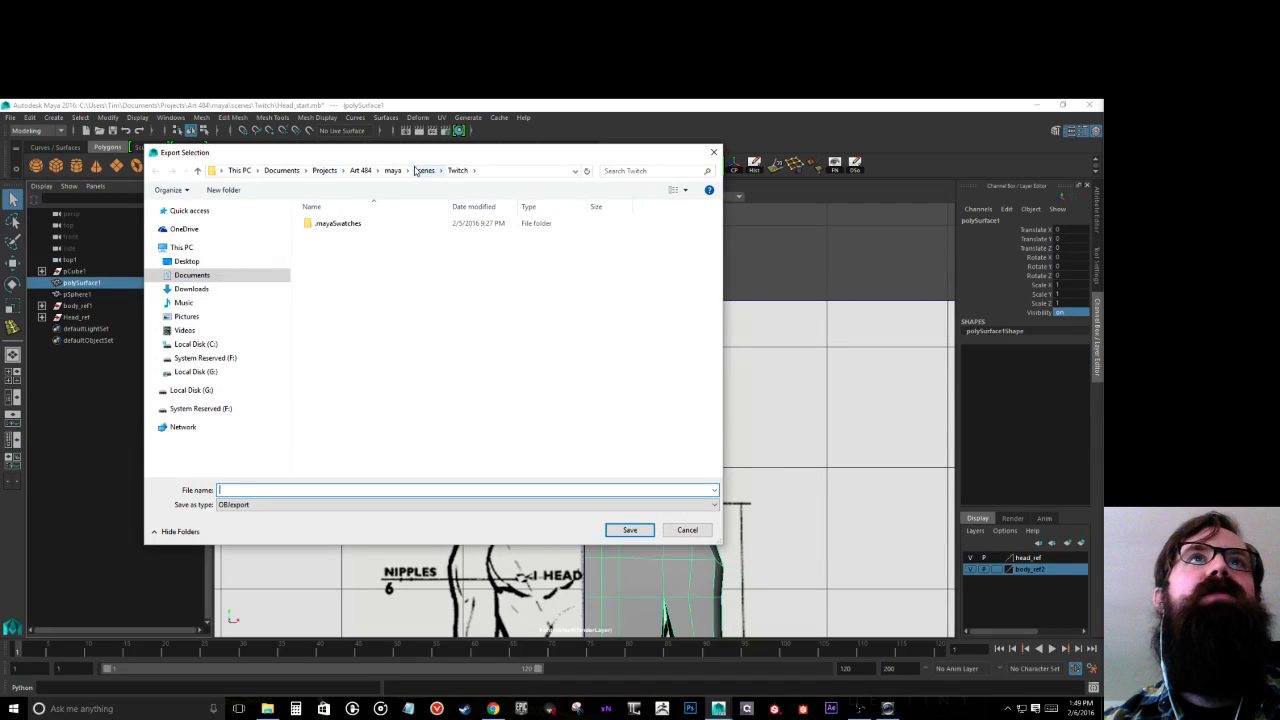
left_click(223, 191)
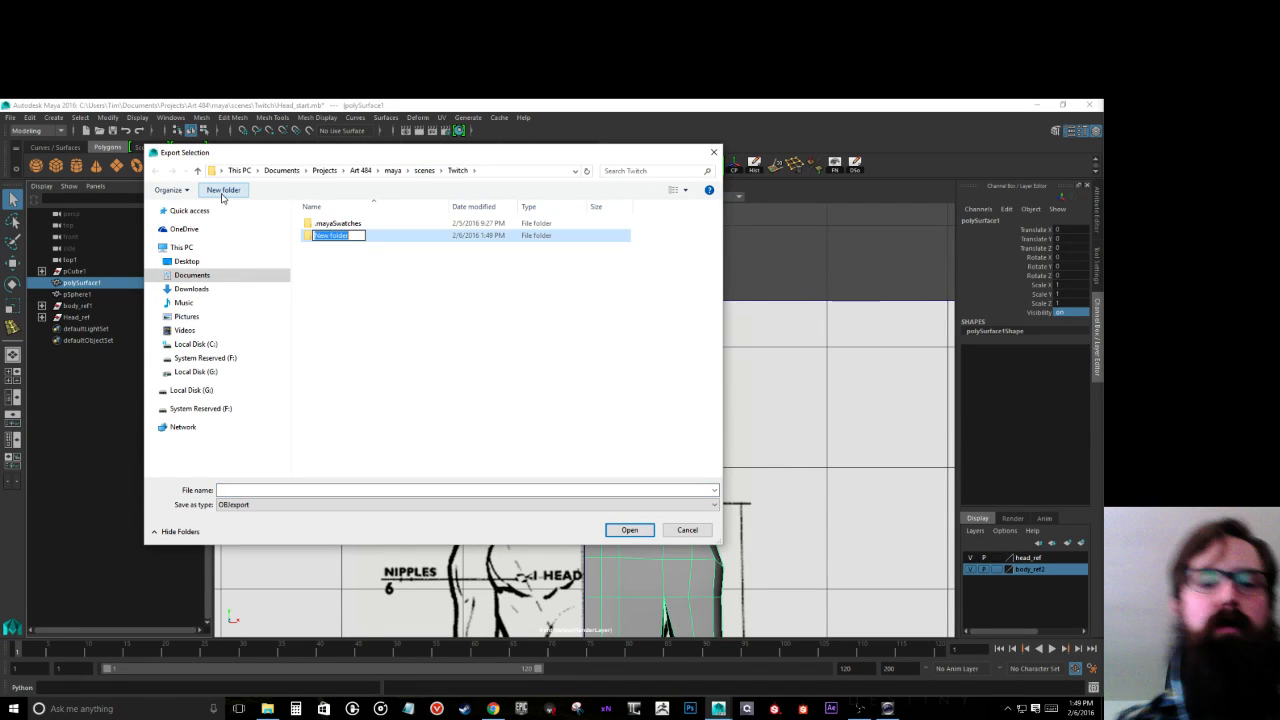
type("obj")
key("Return")
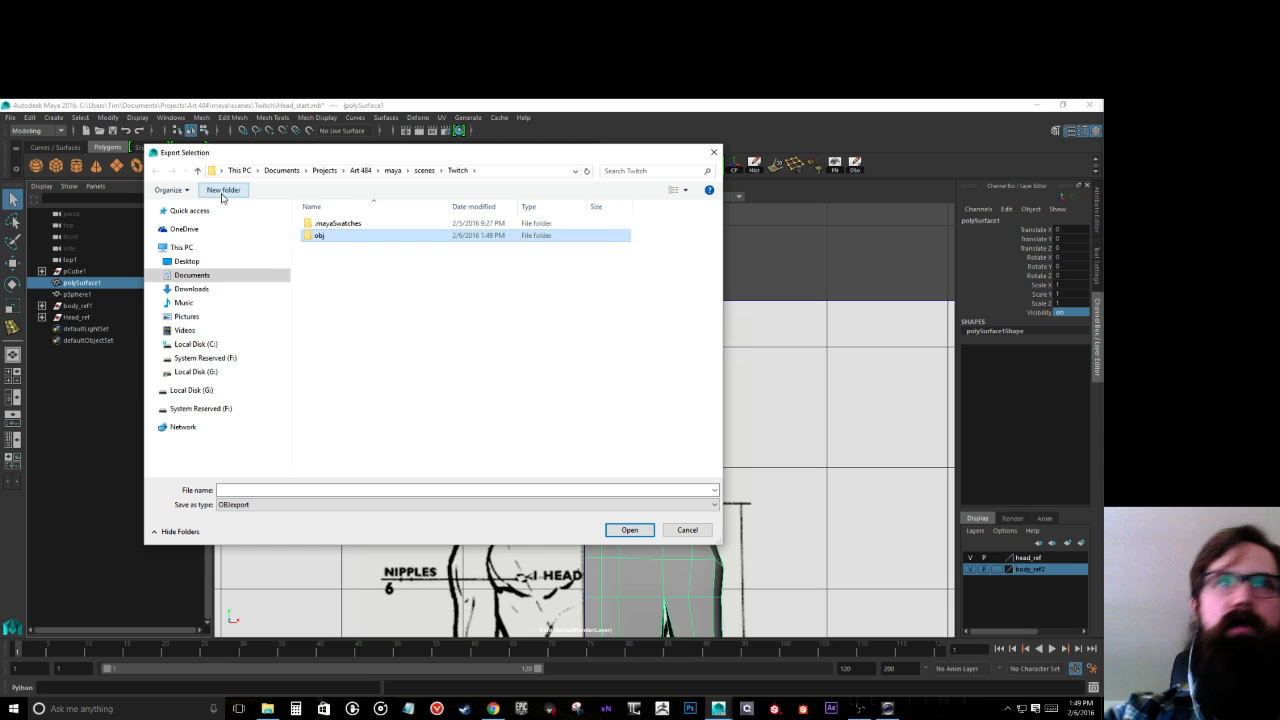
Step: Export the selected mesh into the obj folder as body_start in the OBJexport format
double_click(320, 237)
left_click(284, 490)
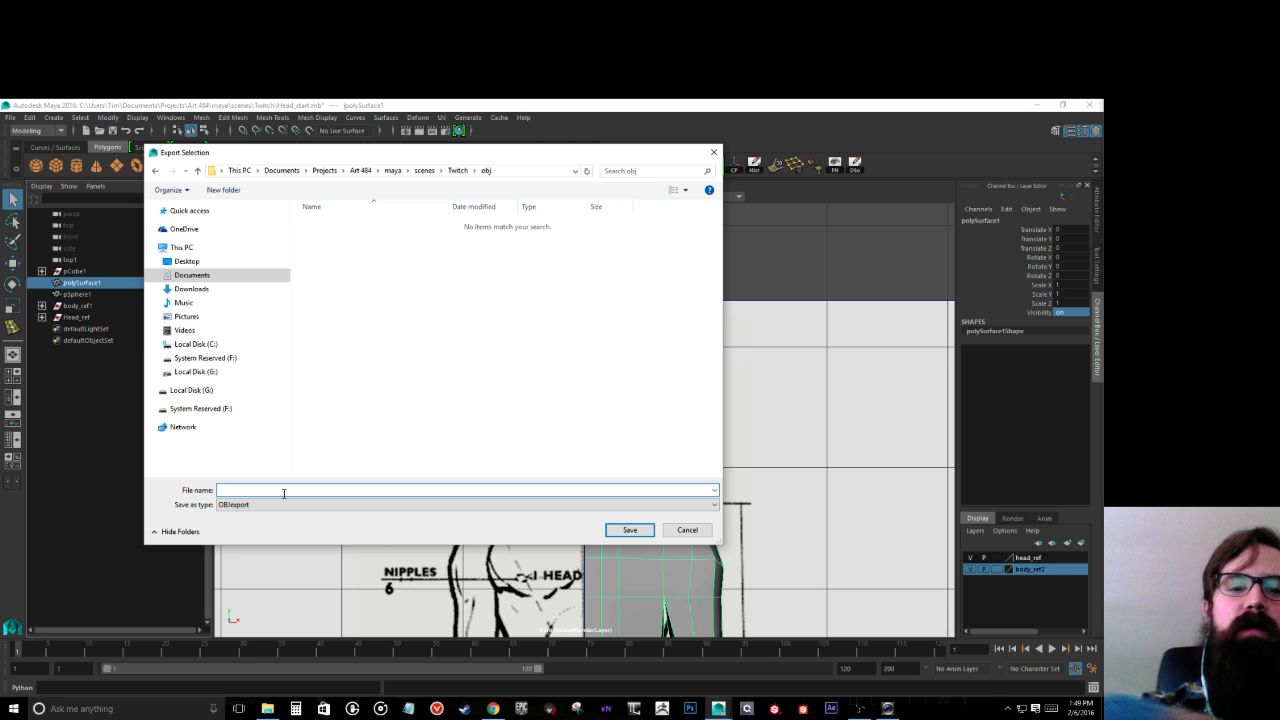
type("body_start")
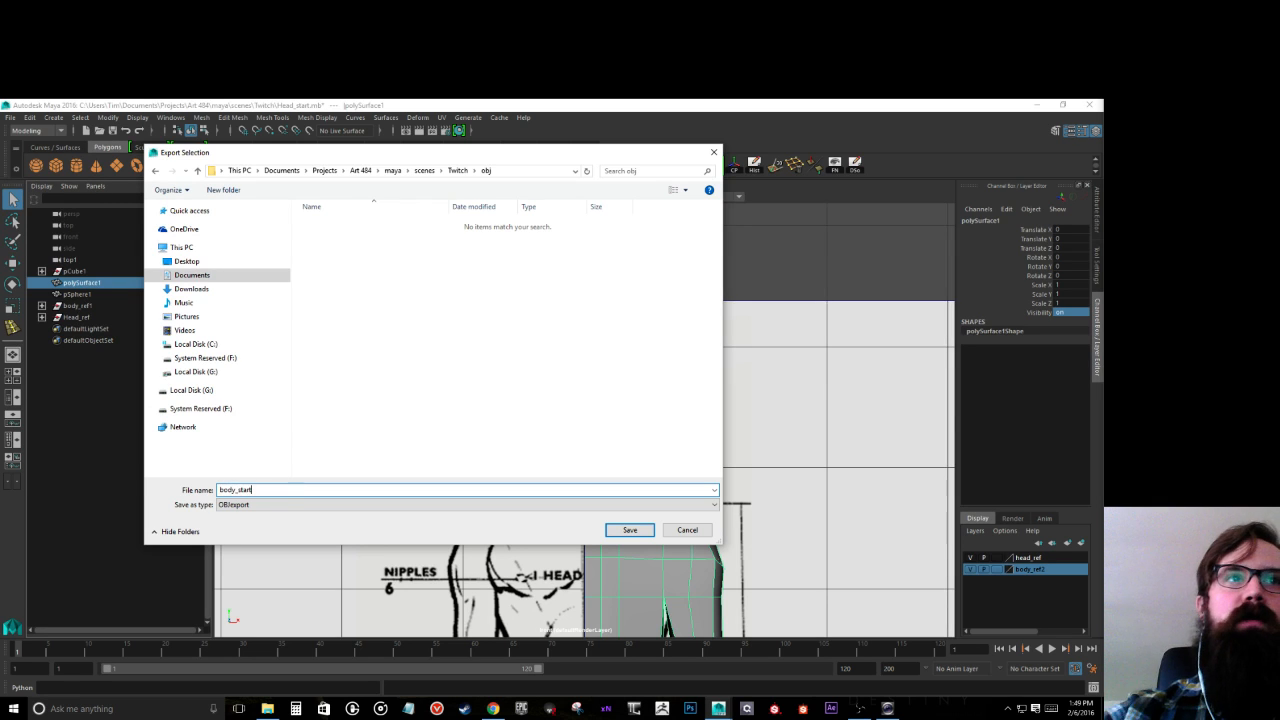
key("Return")
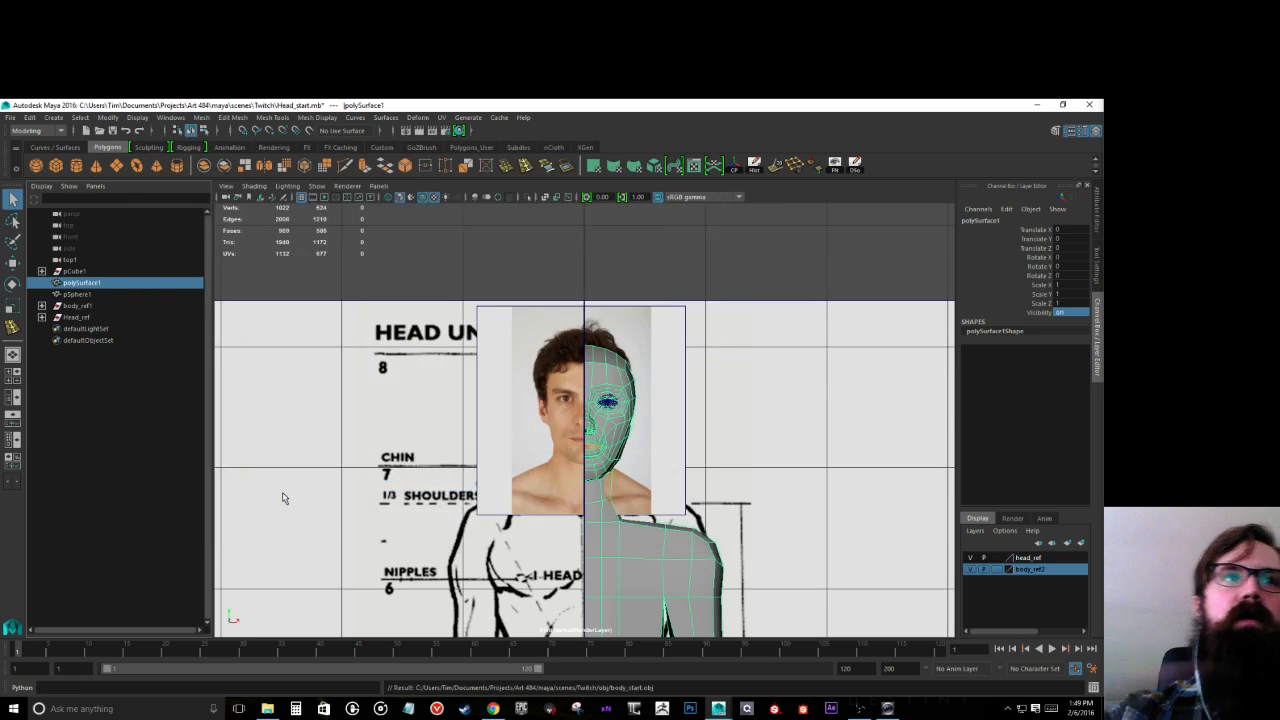
Step: Open Head_demo_01.mb from the Twitch folder without saving the changes to Head_start.mb
left_click(9, 117)
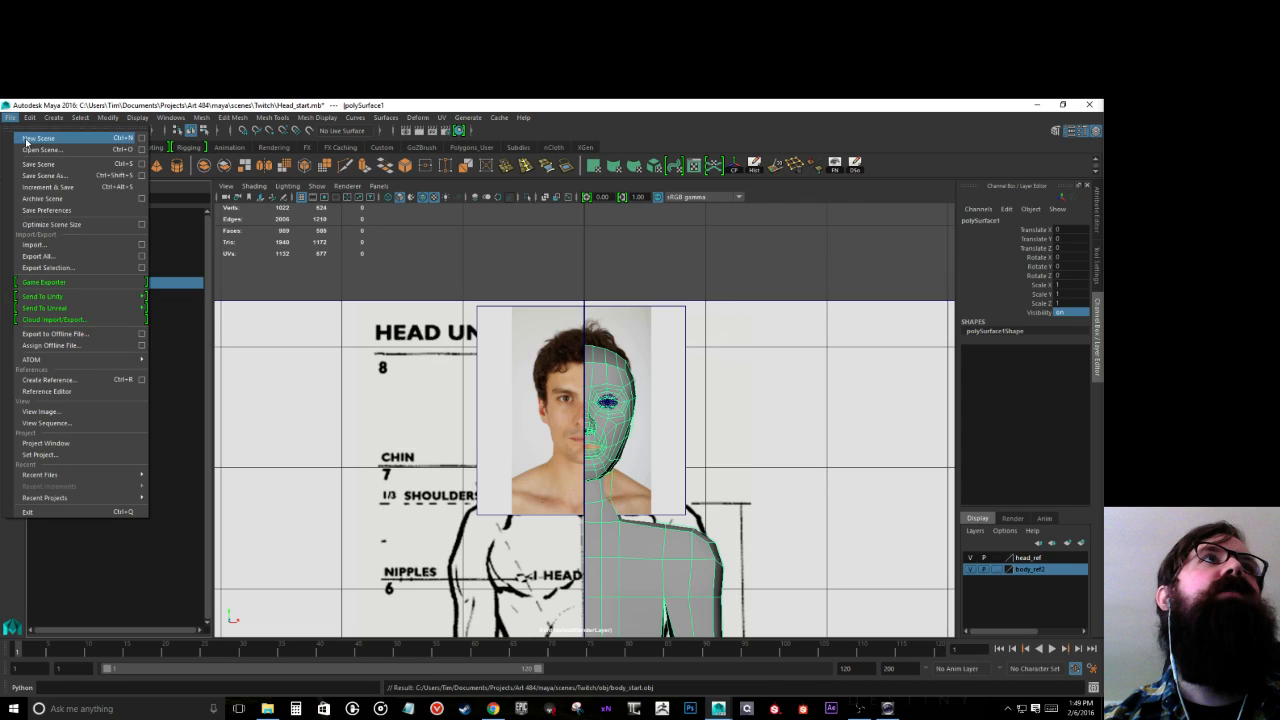
left_click(40, 155)
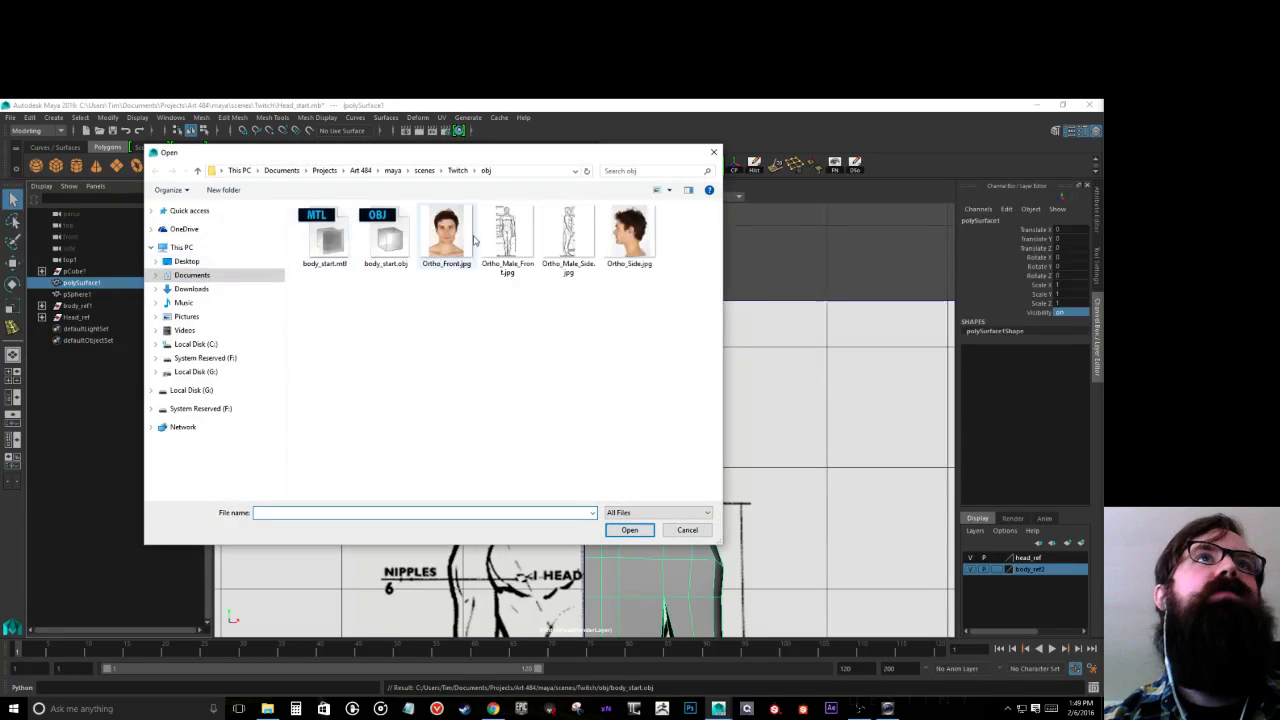
left_click(457, 170)
double_click(365, 250)
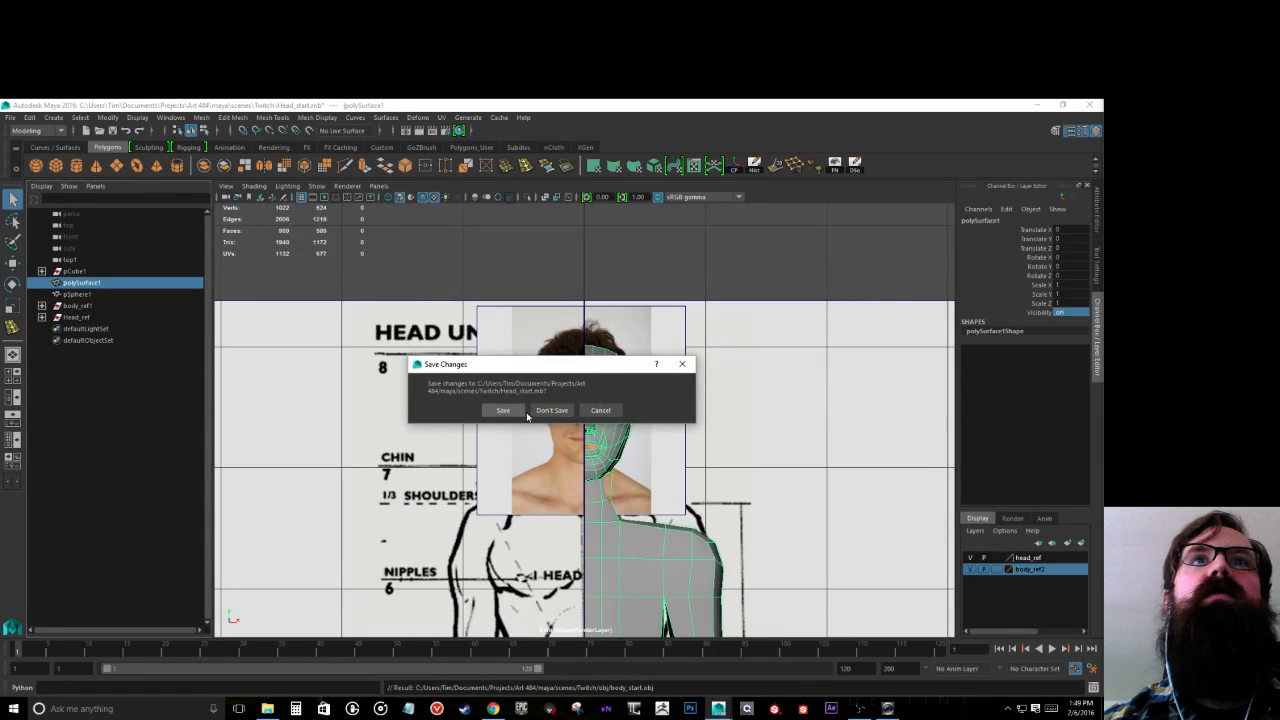
left_click(551, 410)
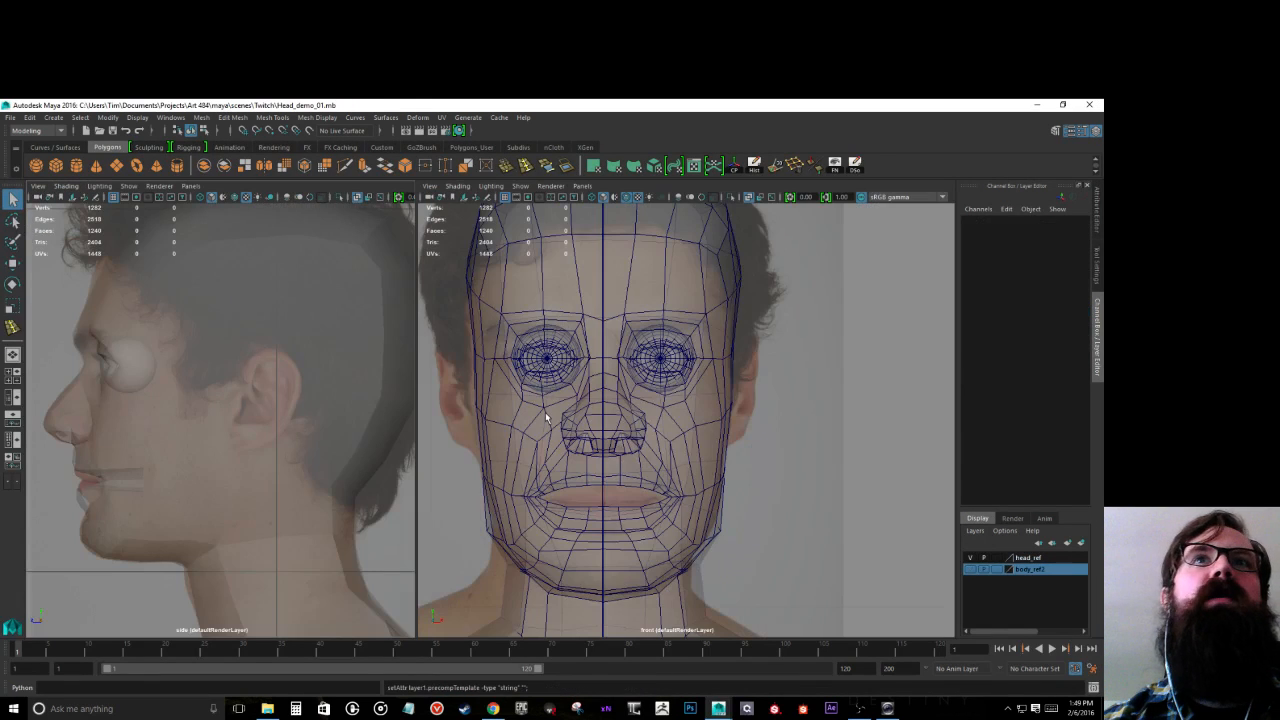
Step: Change the workspace from the side and front views to the Outliner with a single perspective view
scroll(545, 417, "down", 10)
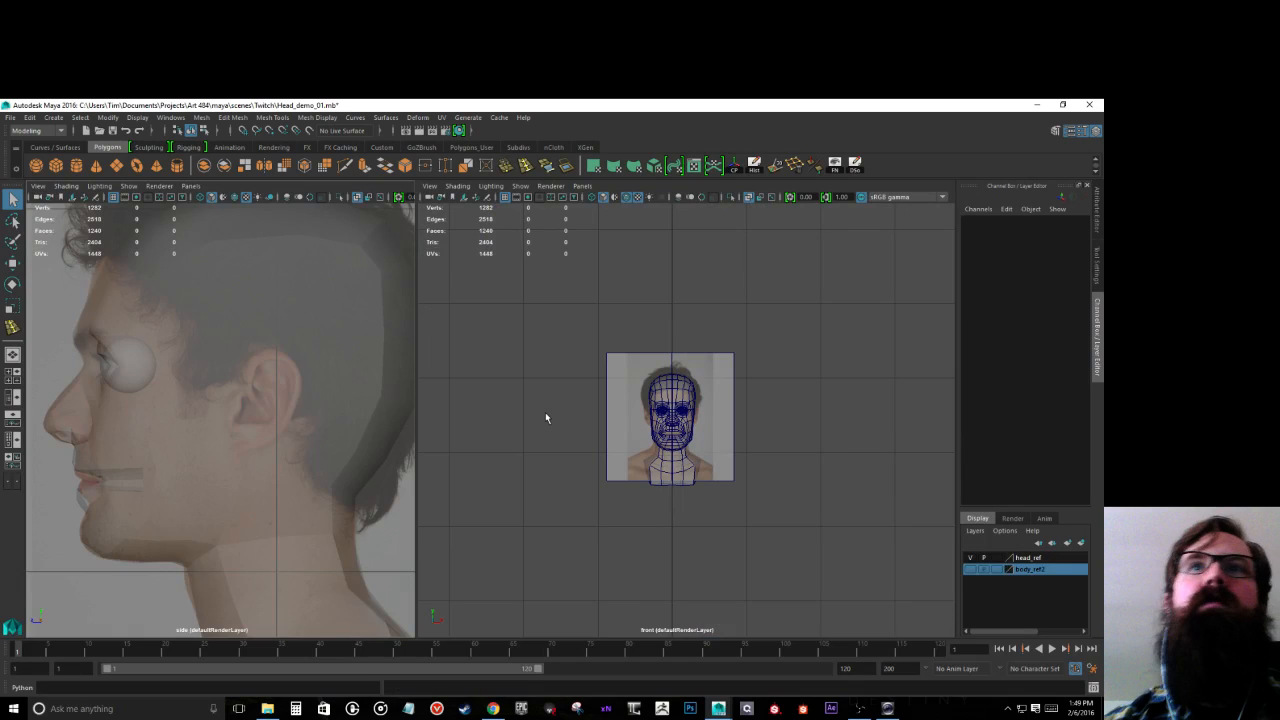
key("space")
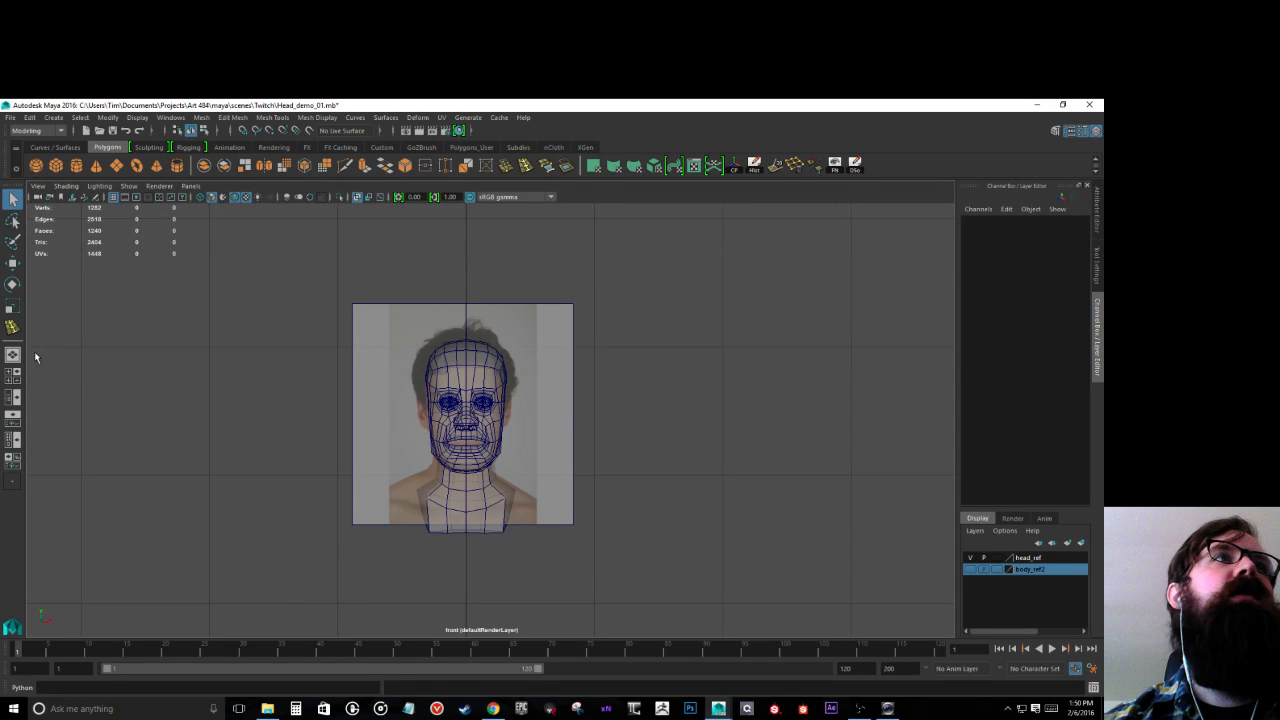
left_click(13, 397)
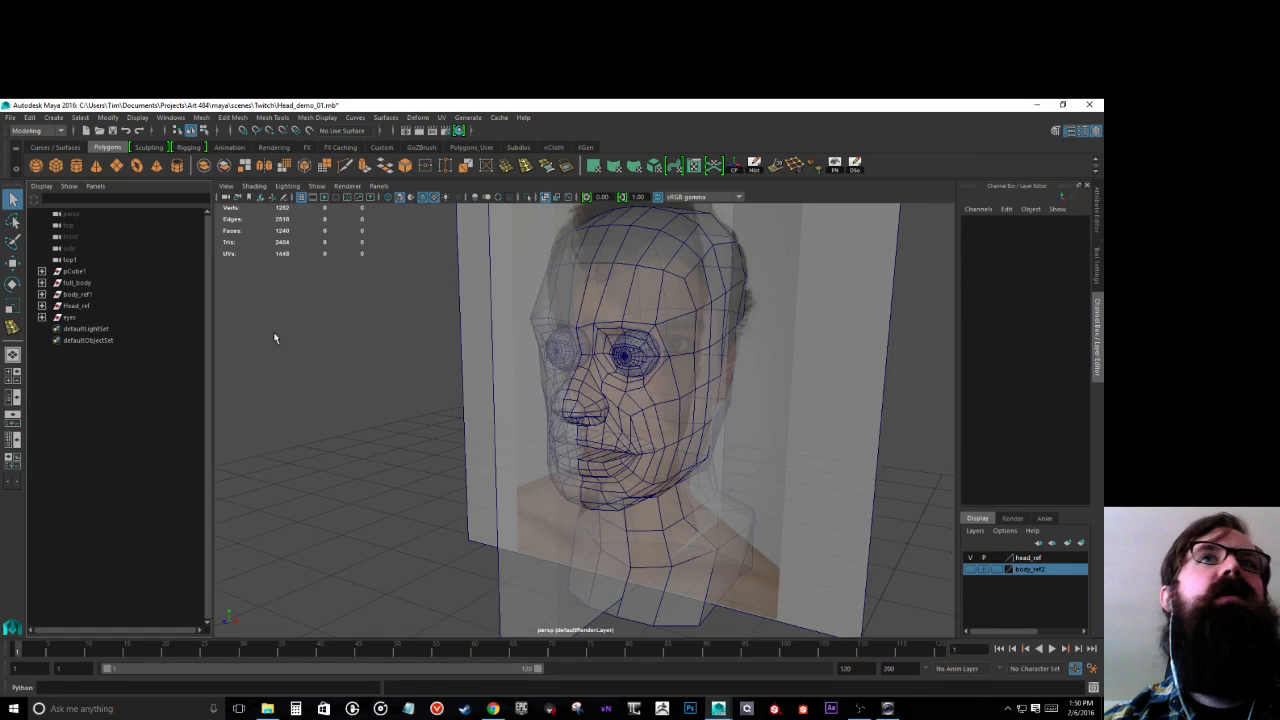
Step: Turn off X-Ray display in the perspective view and hide the head_ref layer
scroll(561, 411, "down", 2)
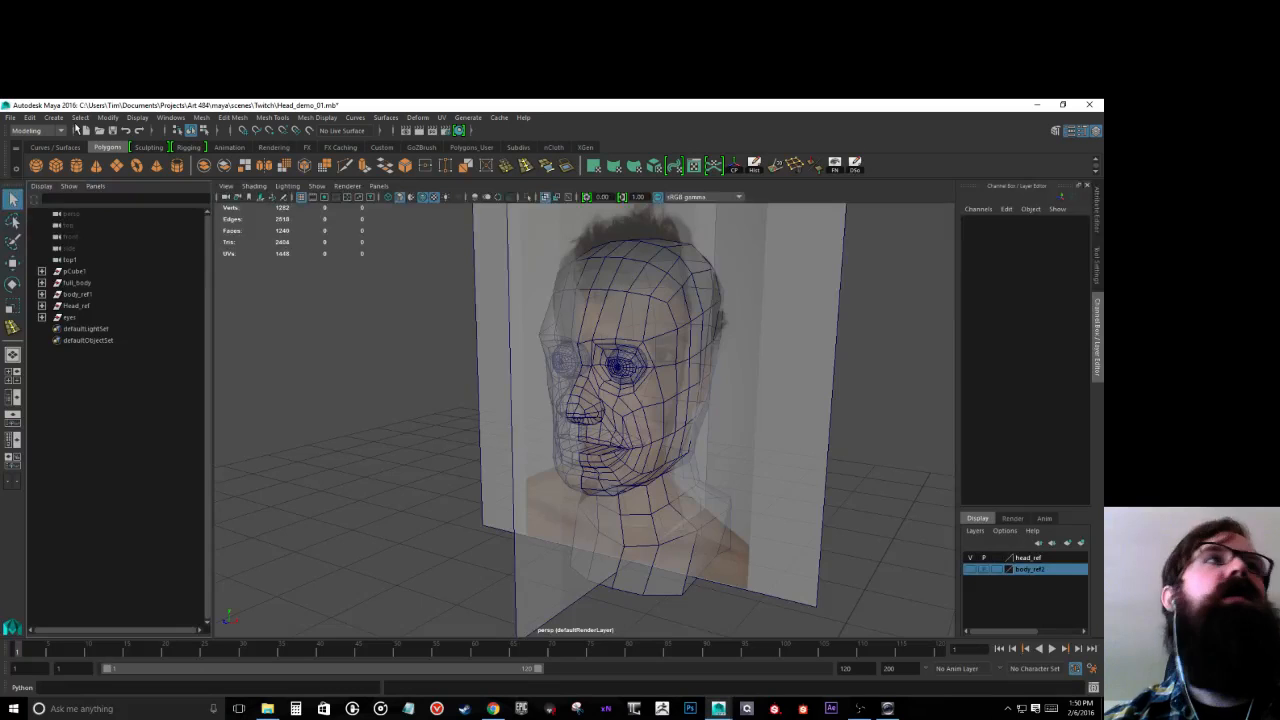
left_click(548, 200)
left_click_drag(830, 450, 876, 464, "alt")
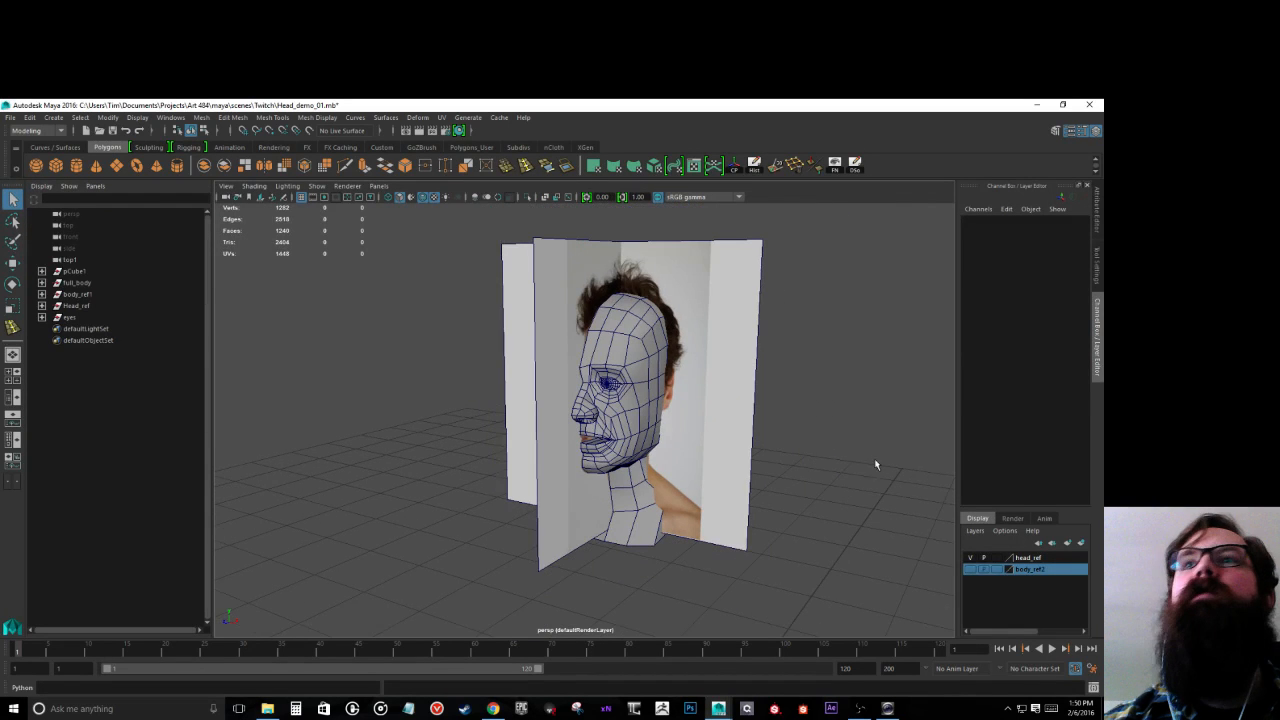
left_click(969, 557)
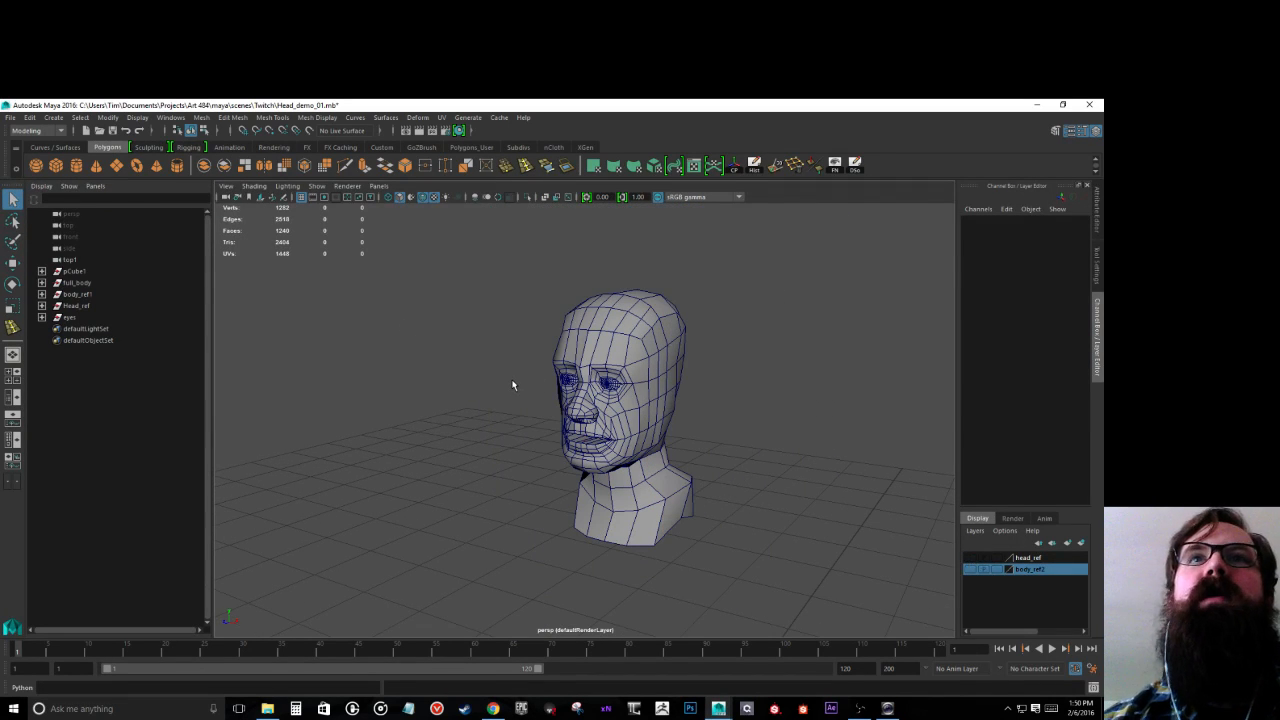
Step: Import body_start.obj from the obj folder into the head scene
scroll(512, 385, "up", 1)
left_click(10, 117)
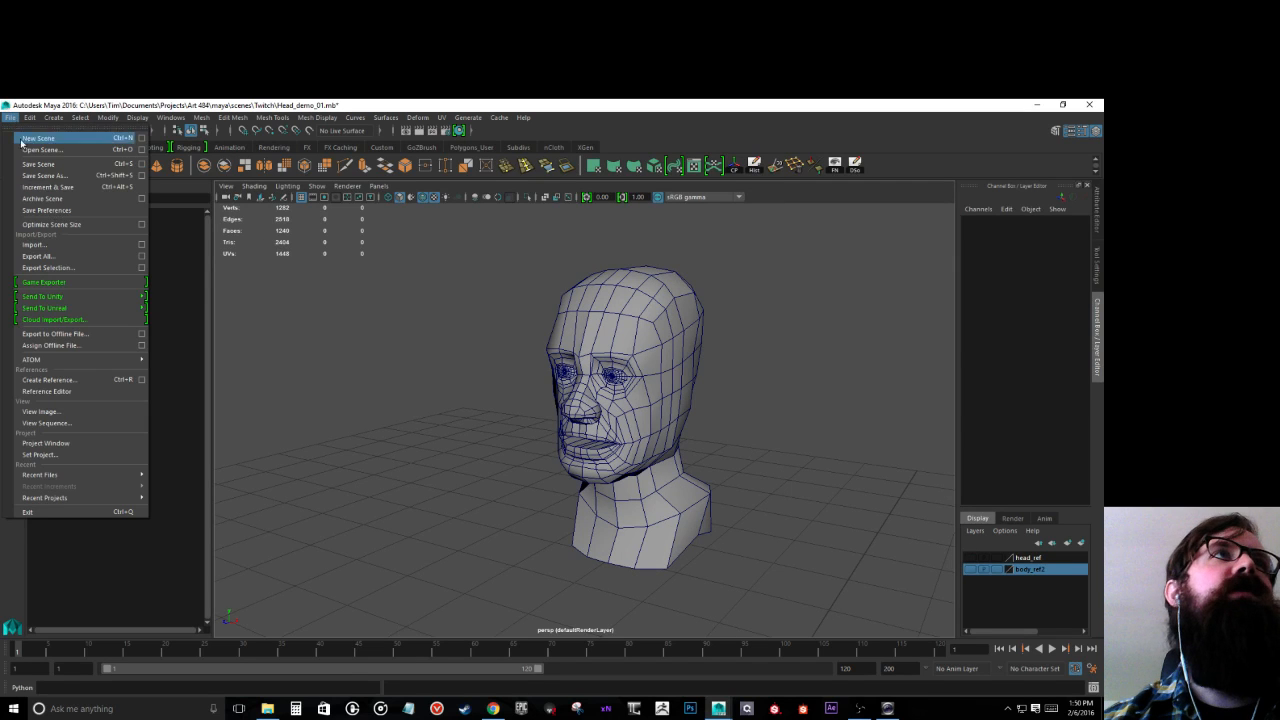
left_click(38, 245)
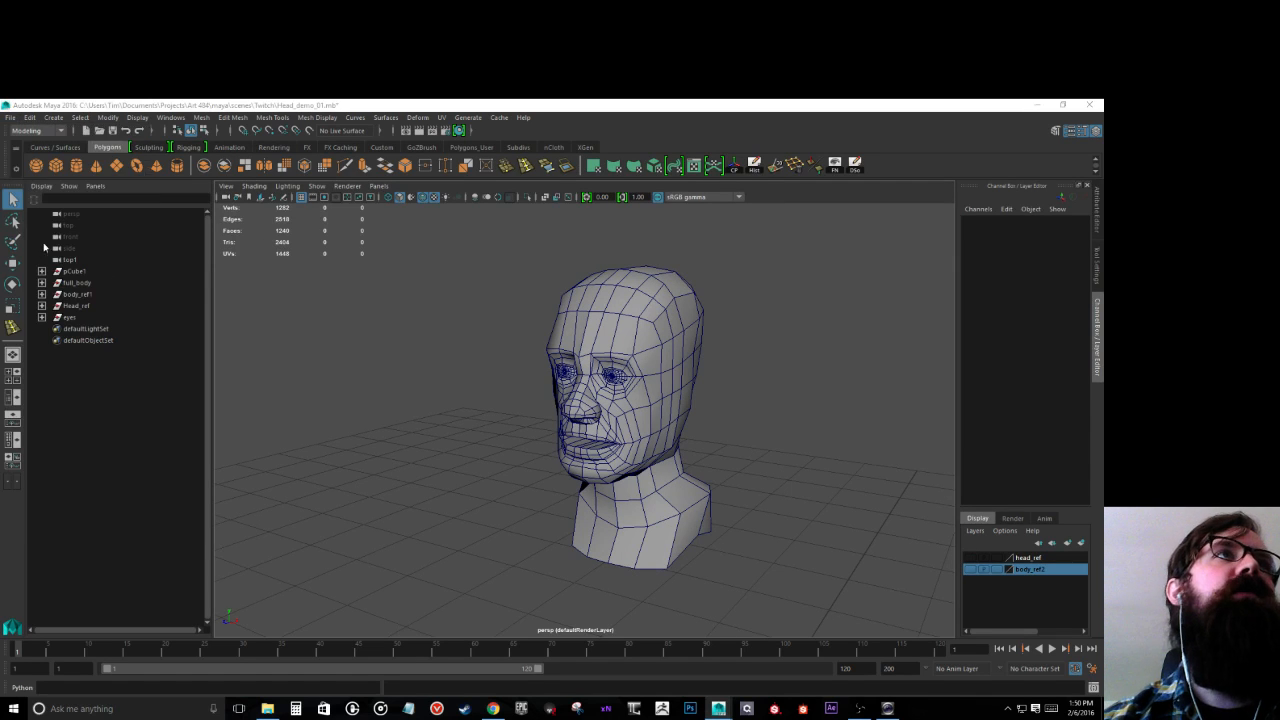
double_click(311, 236)
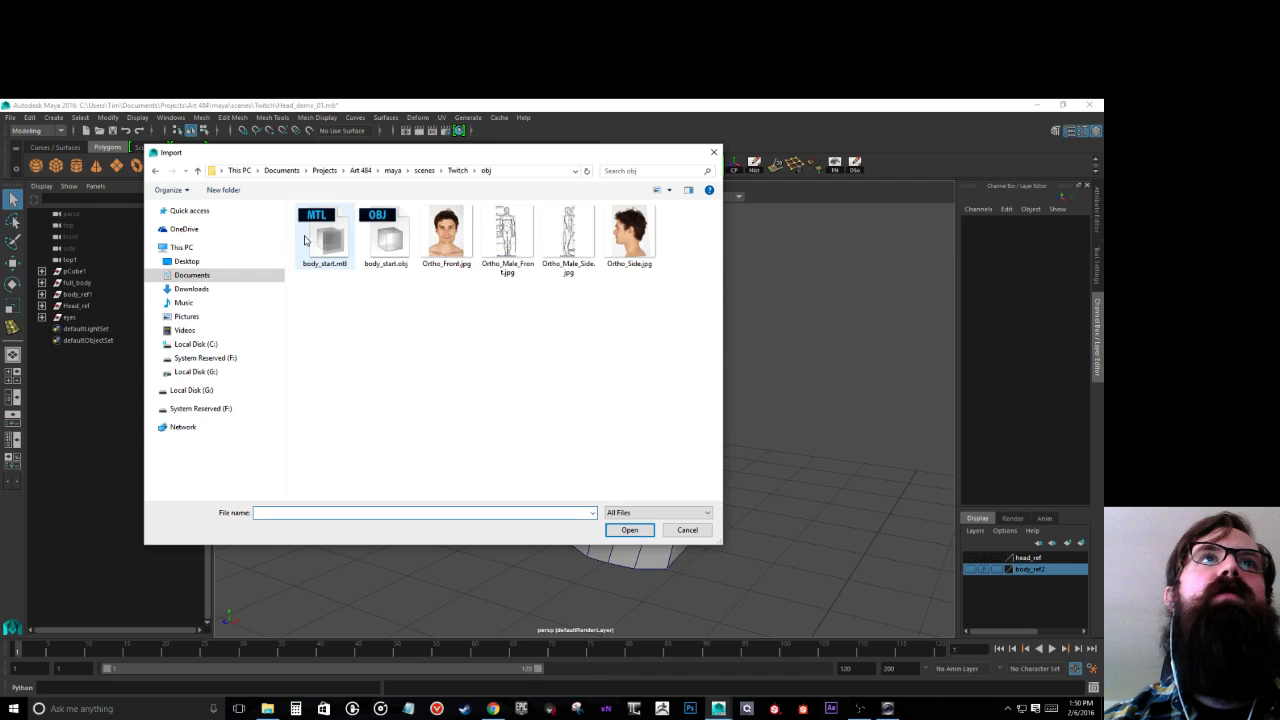
left_click(381, 238)
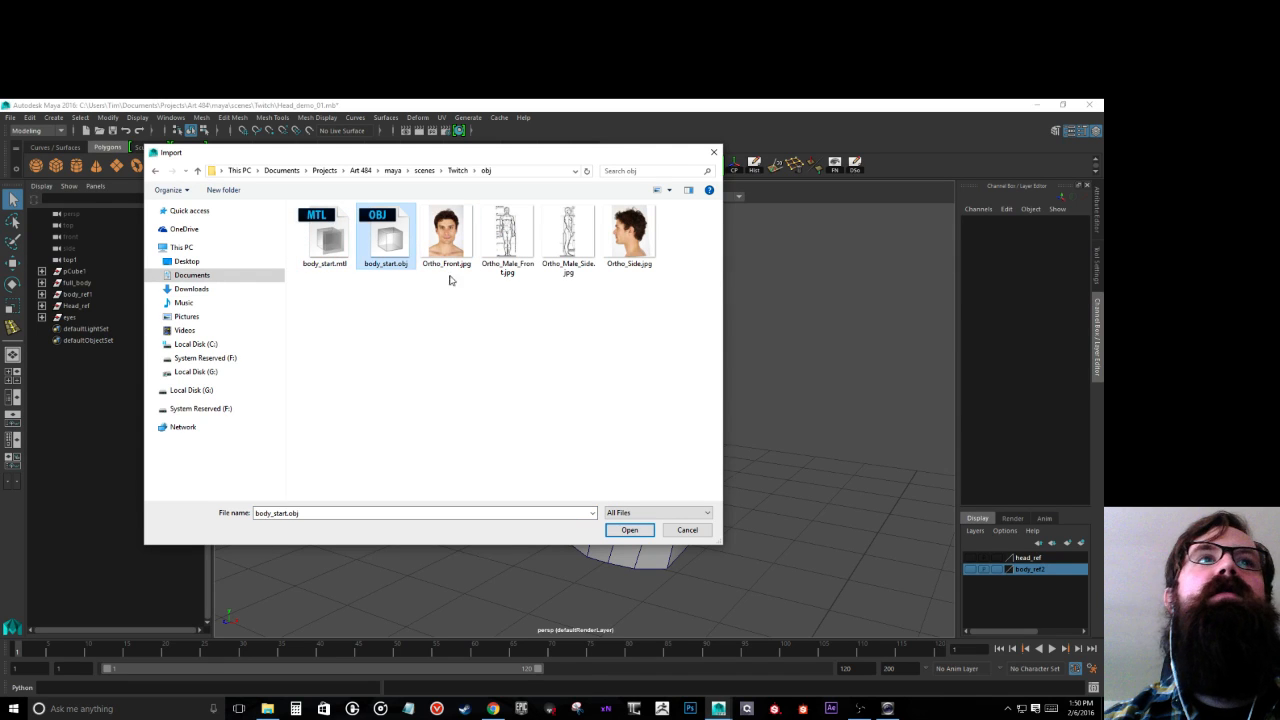
left_click(629, 530)
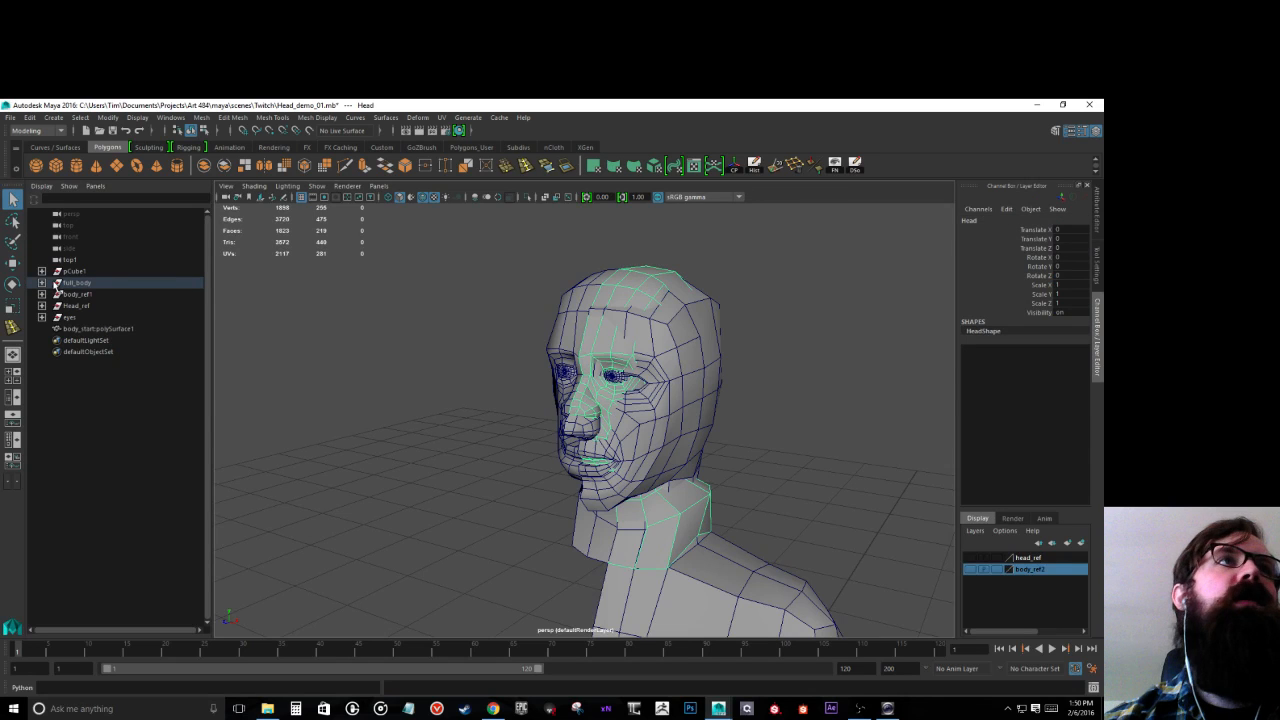
Step: Mirror the imported body_start:polySurface1 half-body in the -X direction, merging the halves with a 0.001 threshold
left_click(69, 330)
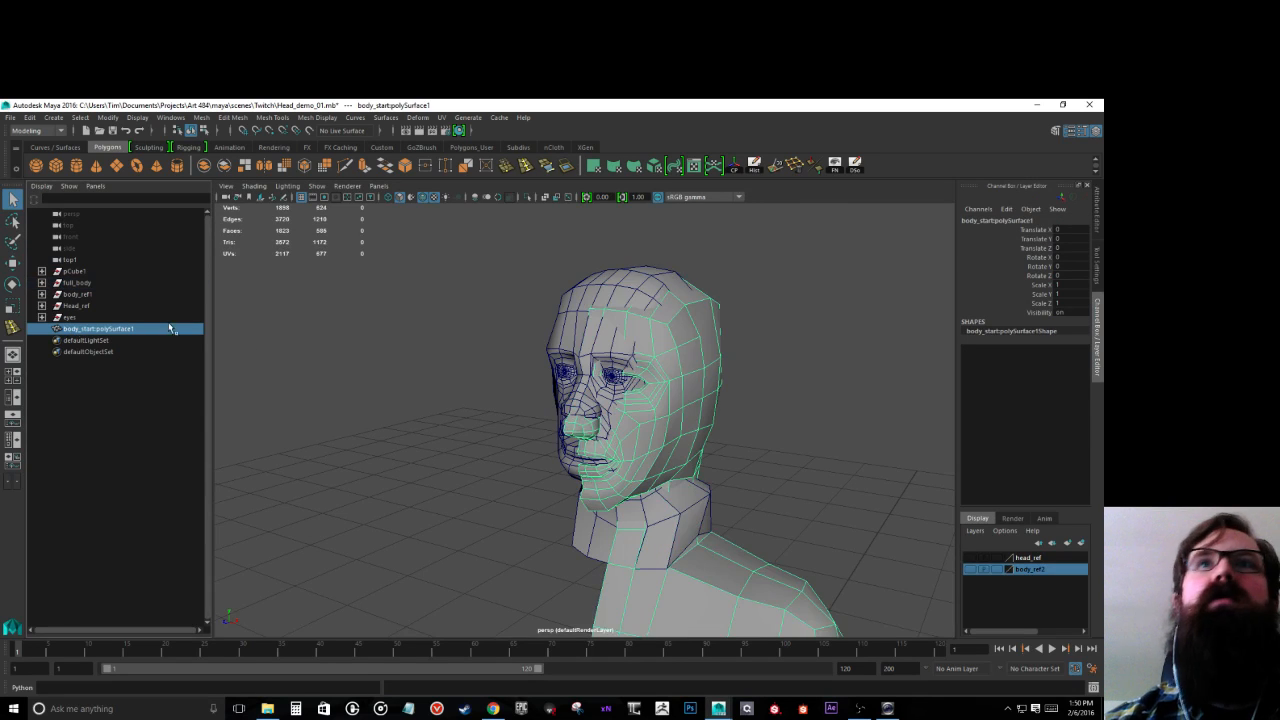
scroll(477, 414, "down", 4)
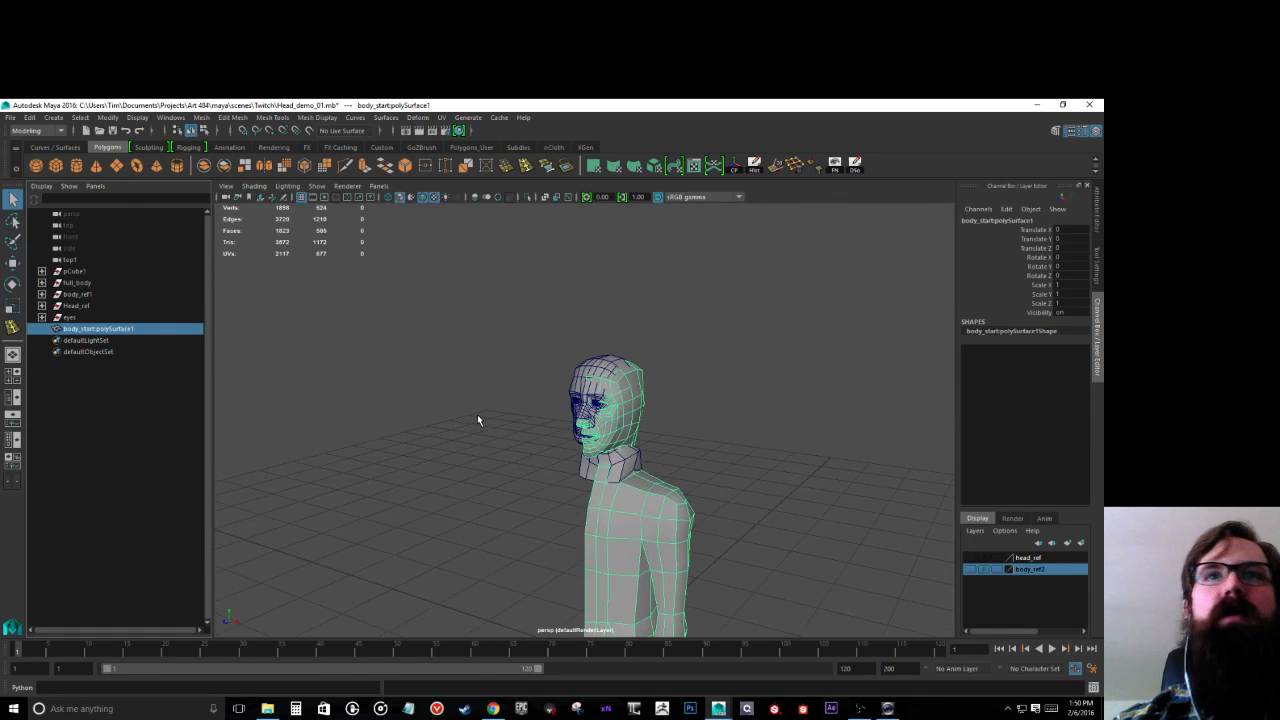
key("w")
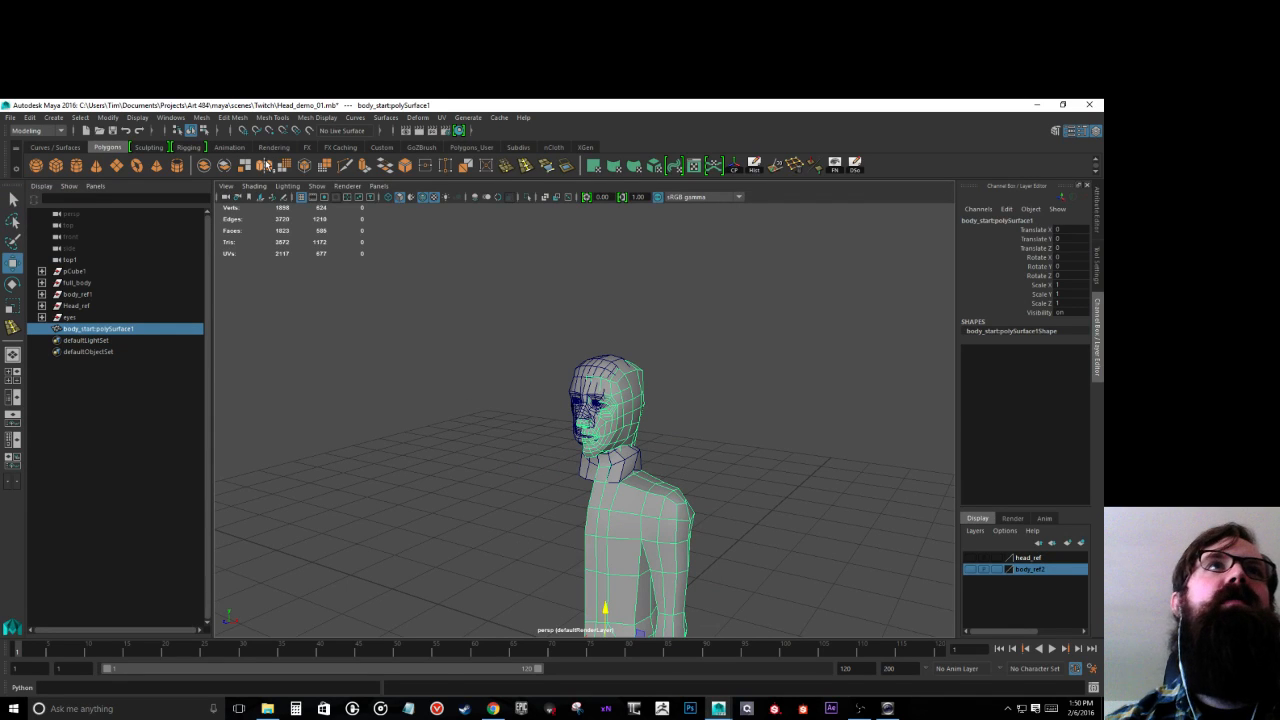
left_click(284, 165)
scroll(718, 440, "down", 3)
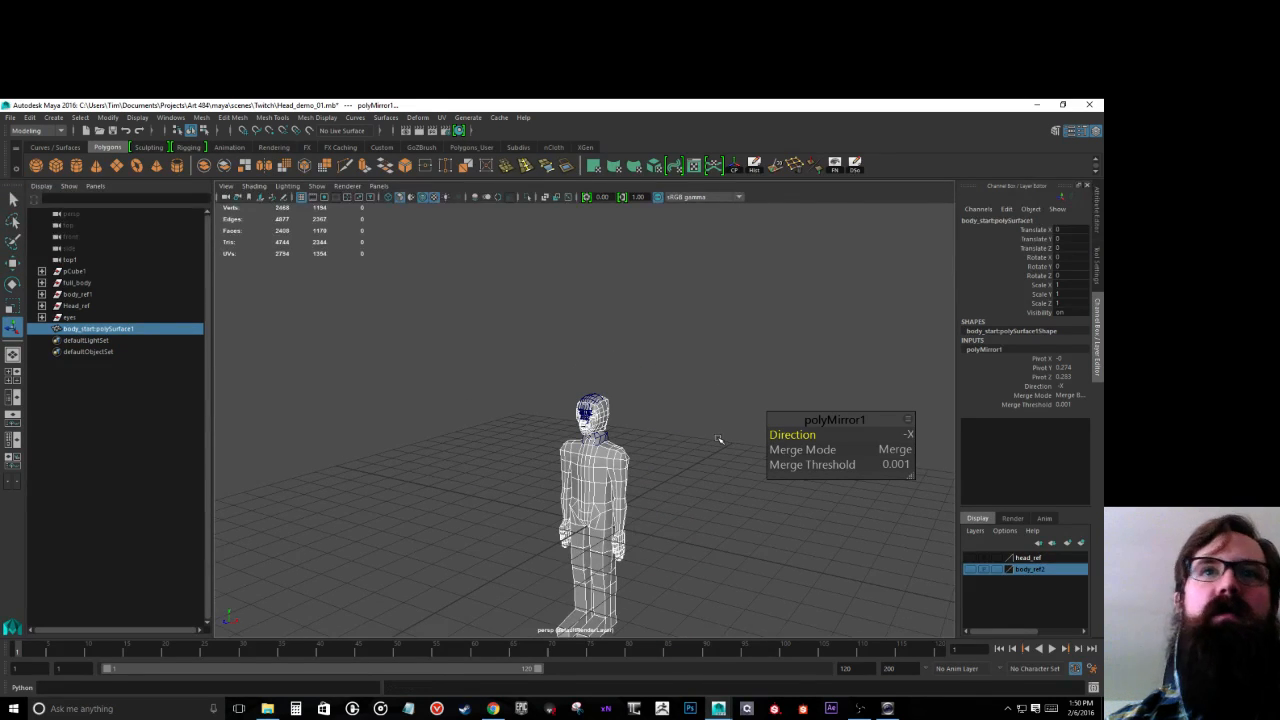
key("1")
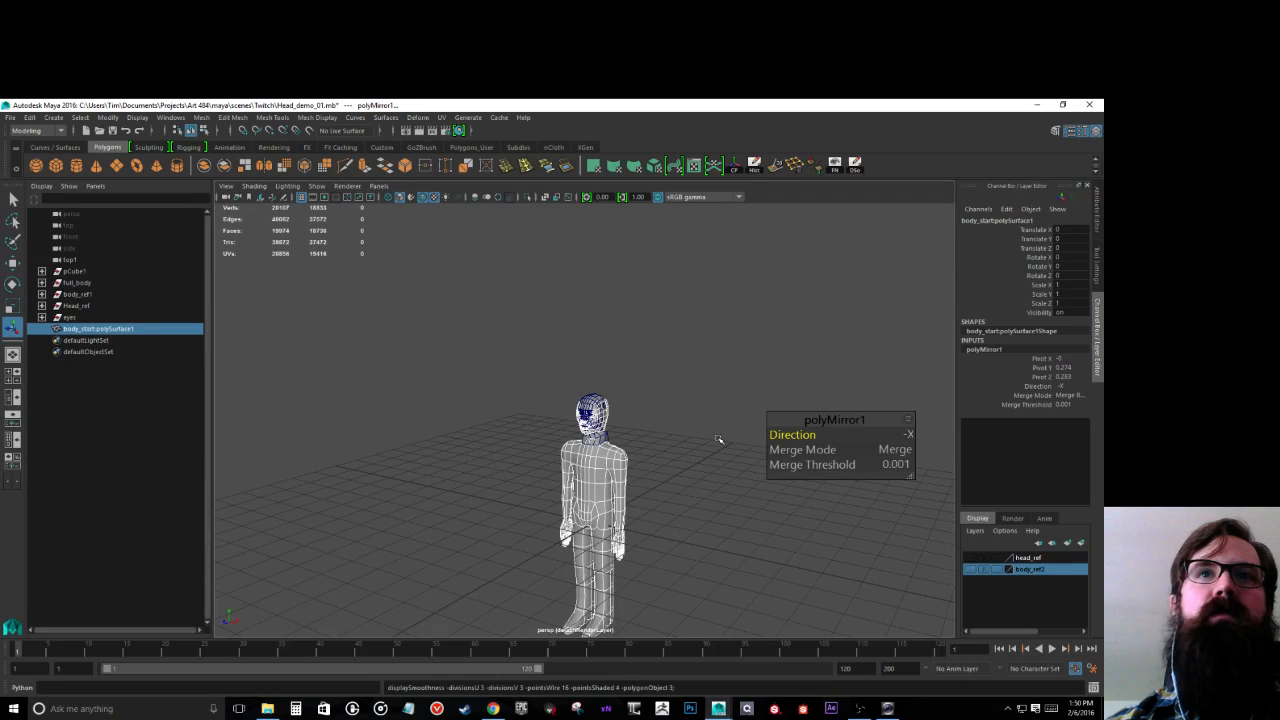
Step: Move the mirrored body away from the separate head to about -3.79 in X and 2 in Z
key("w")
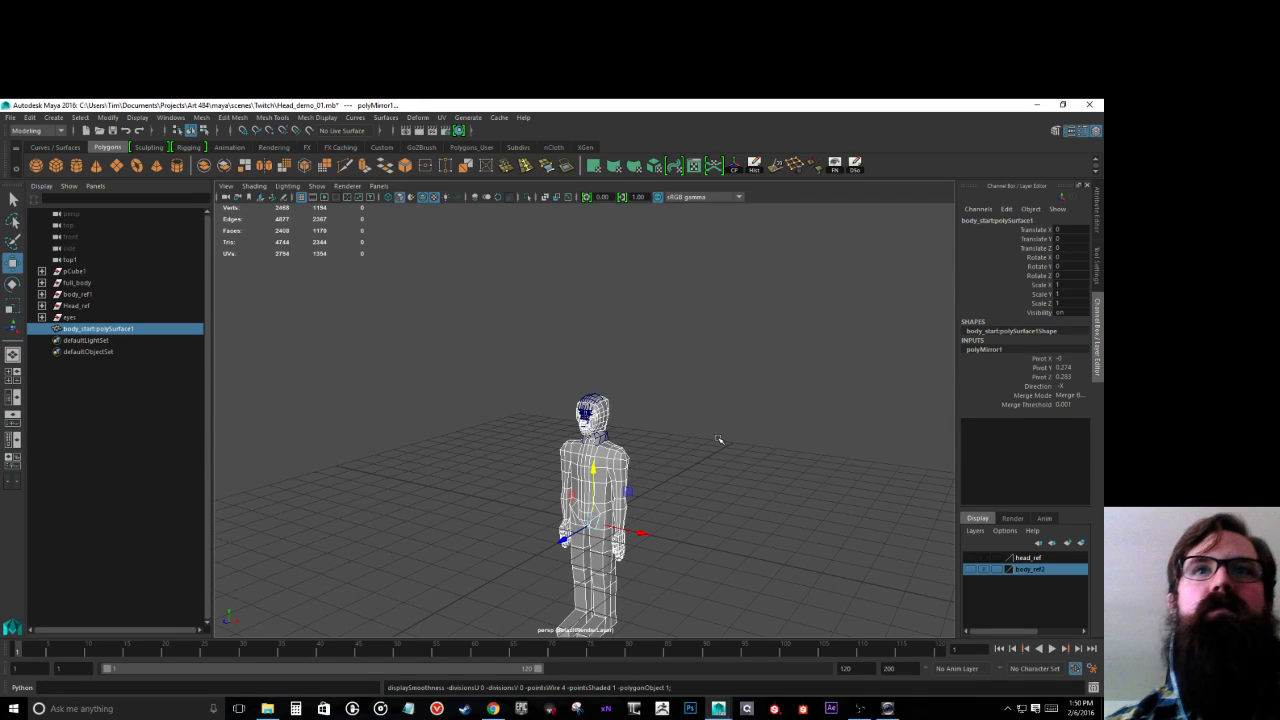
left_click_drag(643, 533, 545, 514)
left_click_drag(458, 518, 428, 553)
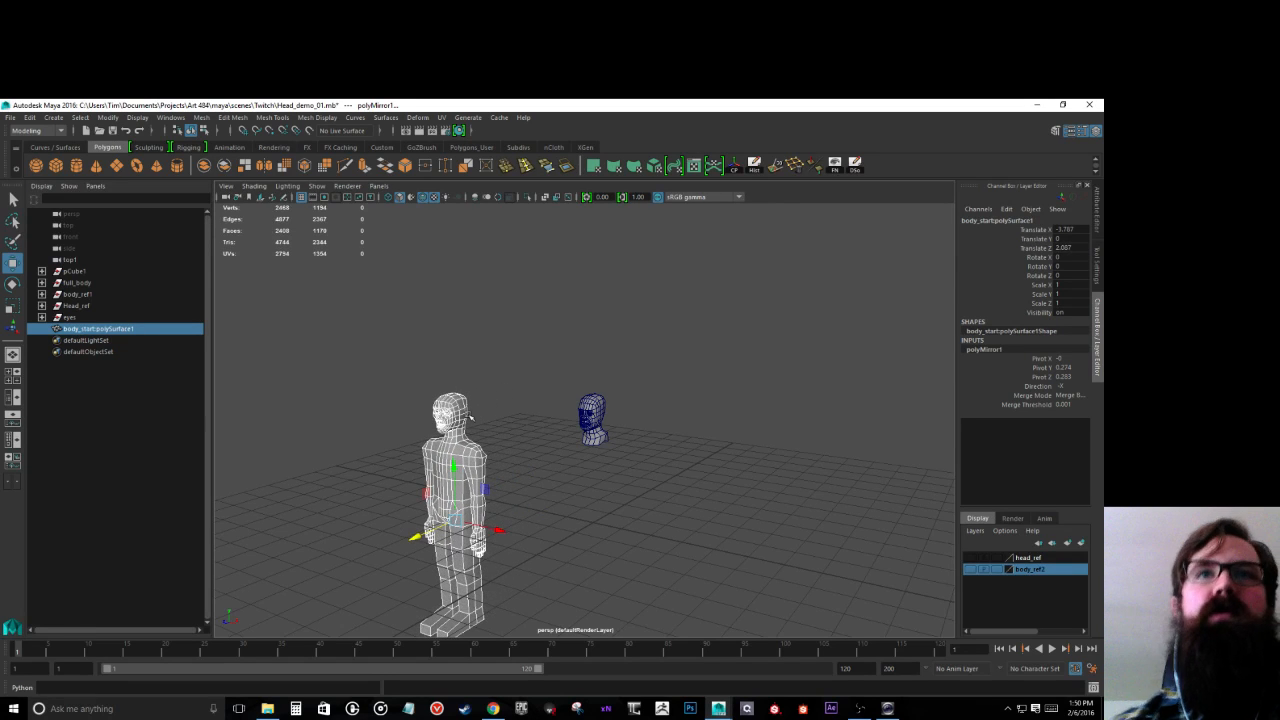
Step: Compare the proportions of the body mesh and the separate head in the front and side views
key("space")
left_click_drag(470, 420, 470, 453)
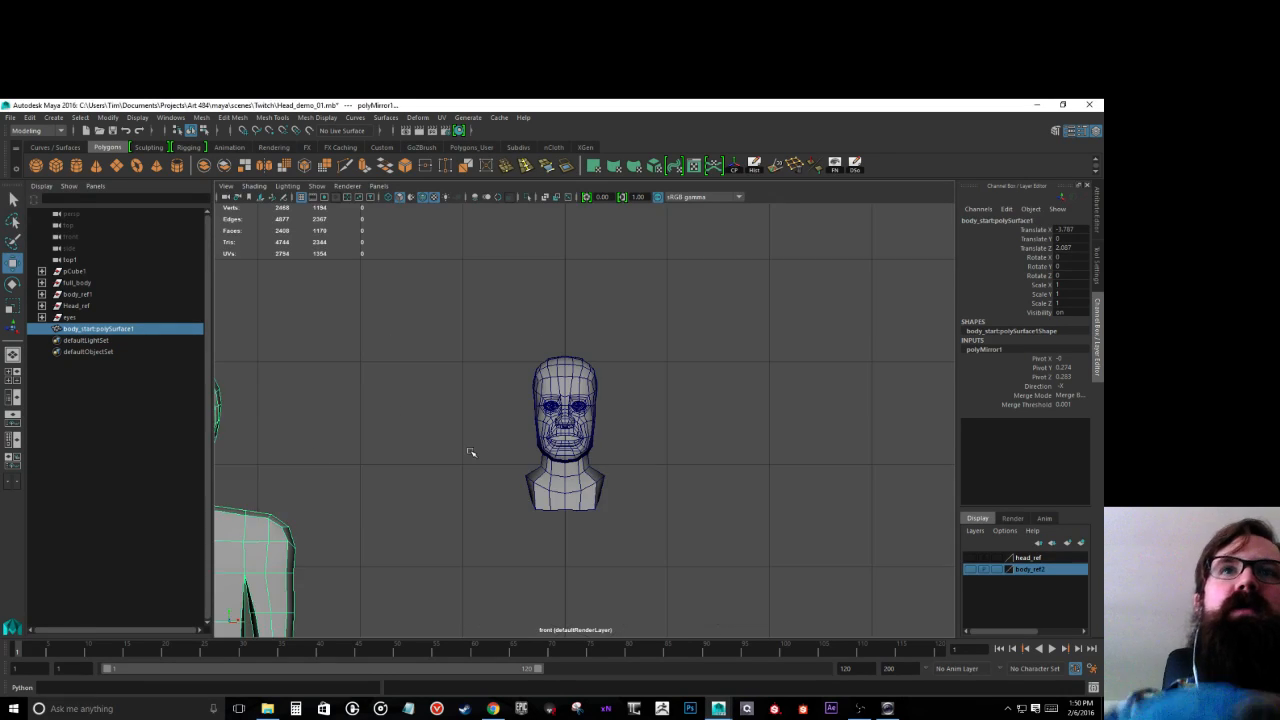
scroll(449, 450, "down", 3)
left_click(428, 438)
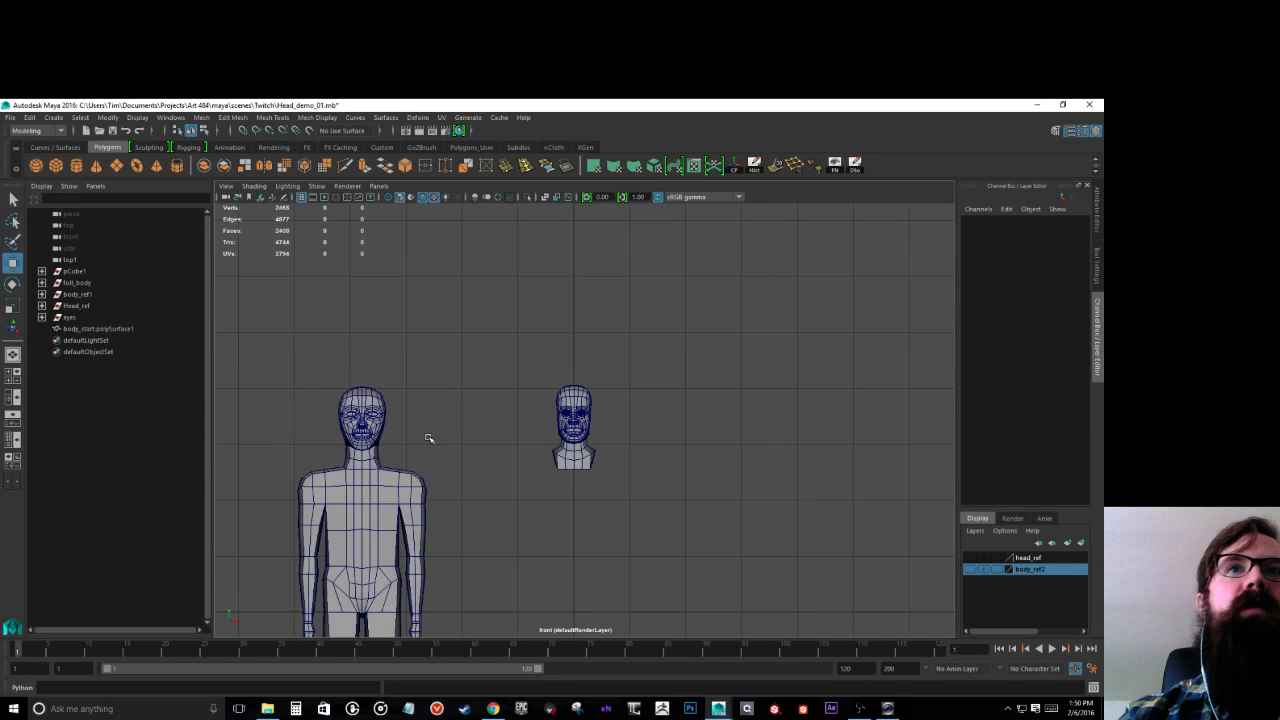
key("space")
left_click_drag(428, 438, 476, 438)
scroll(476, 437, "down", 5)
scroll(476, 438, "up", 5)
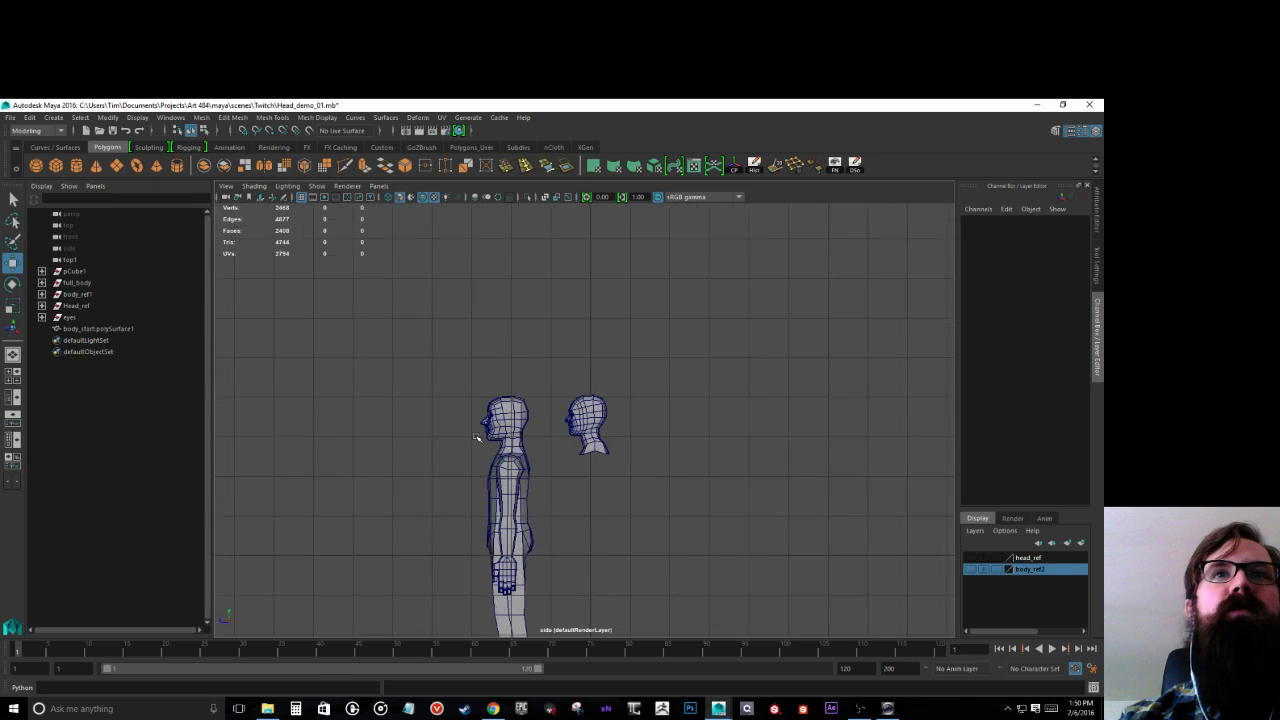
Step: Turn off wireframe on shaded in the side view to show the body and head as plain shaded surfaces
scroll(480, 433, "up", 4)
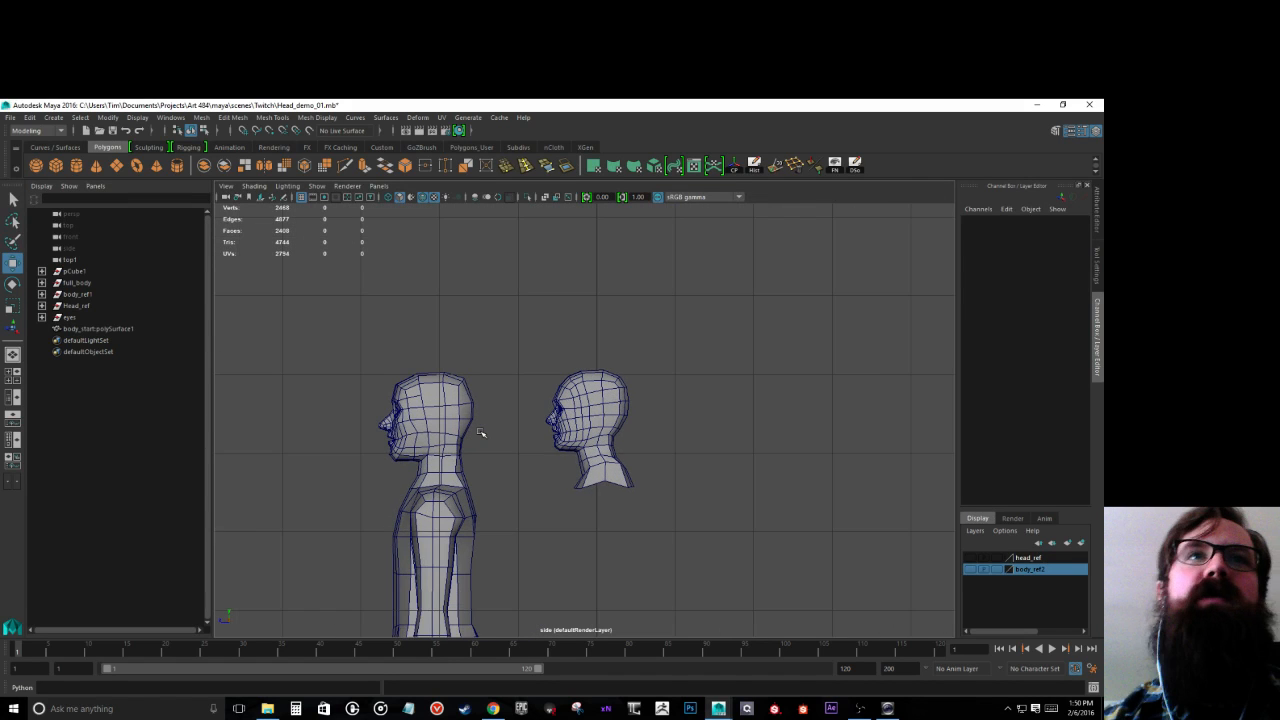
scroll(576, 406, "up", 2)
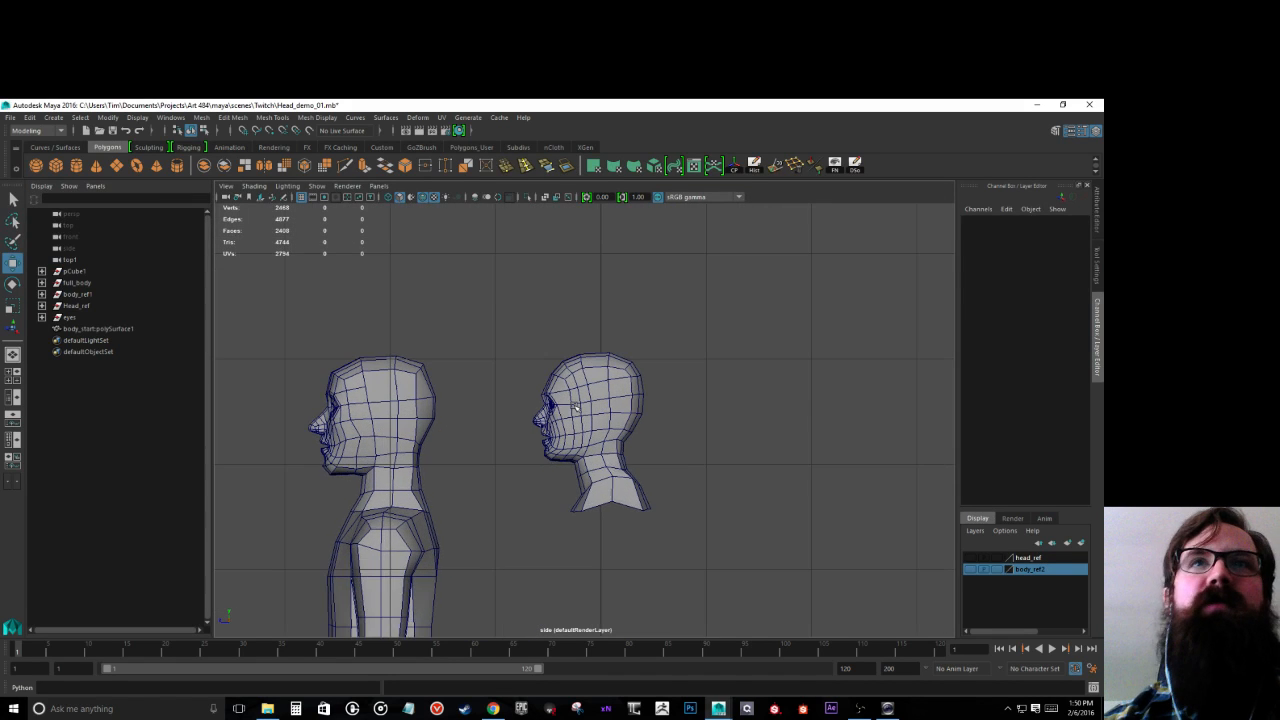
scroll(576, 406, "up", 3)
scroll(573, 405, "down", 5)
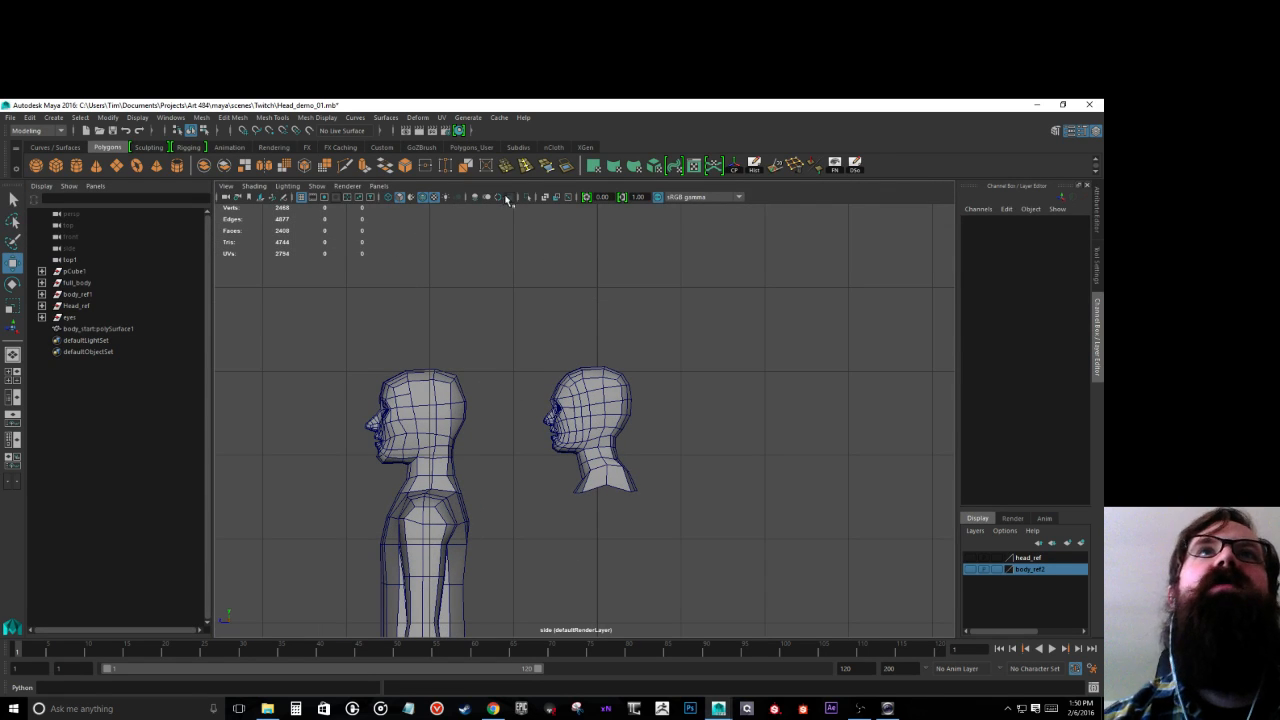
left_click(428, 197)
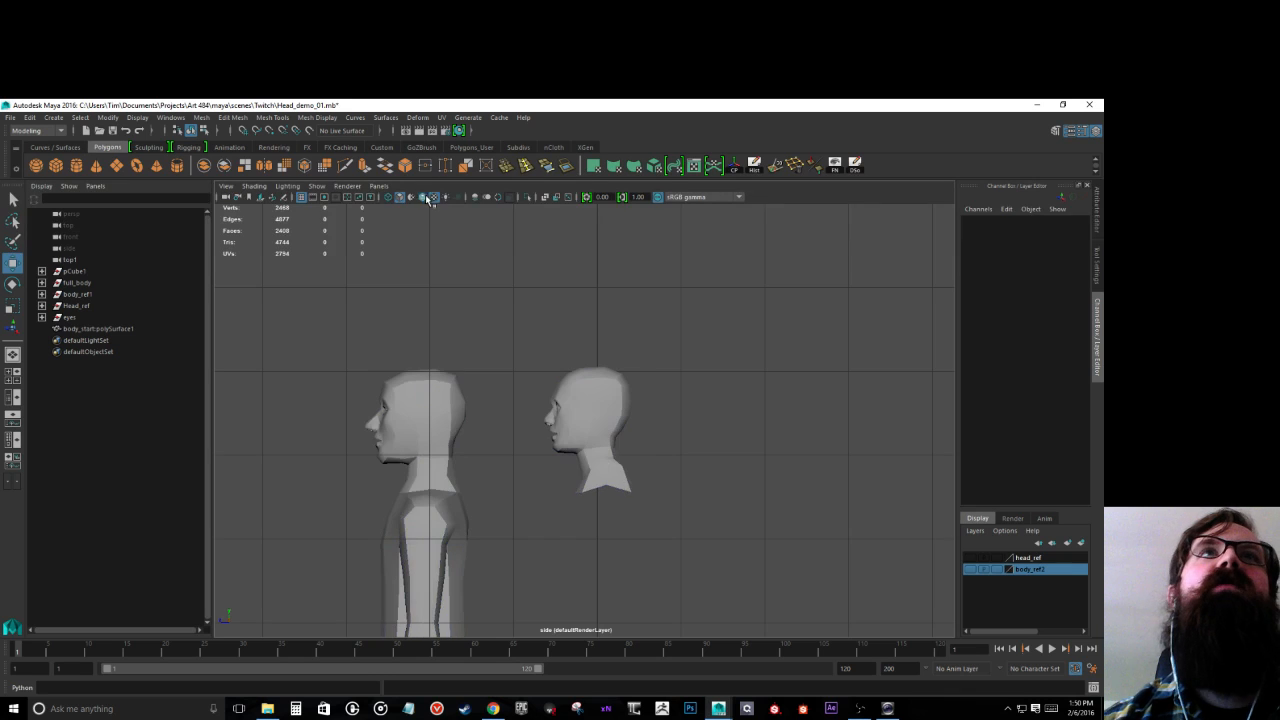
left_click(444, 389)
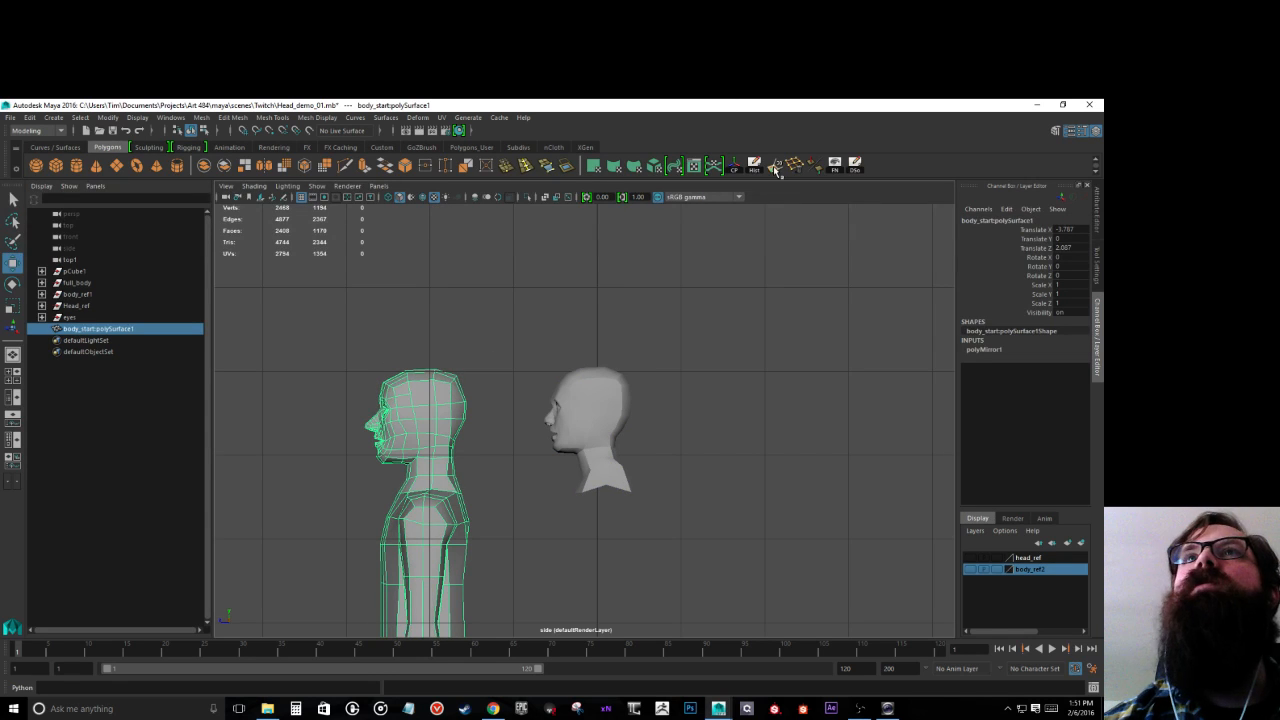
left_click(771, 166)
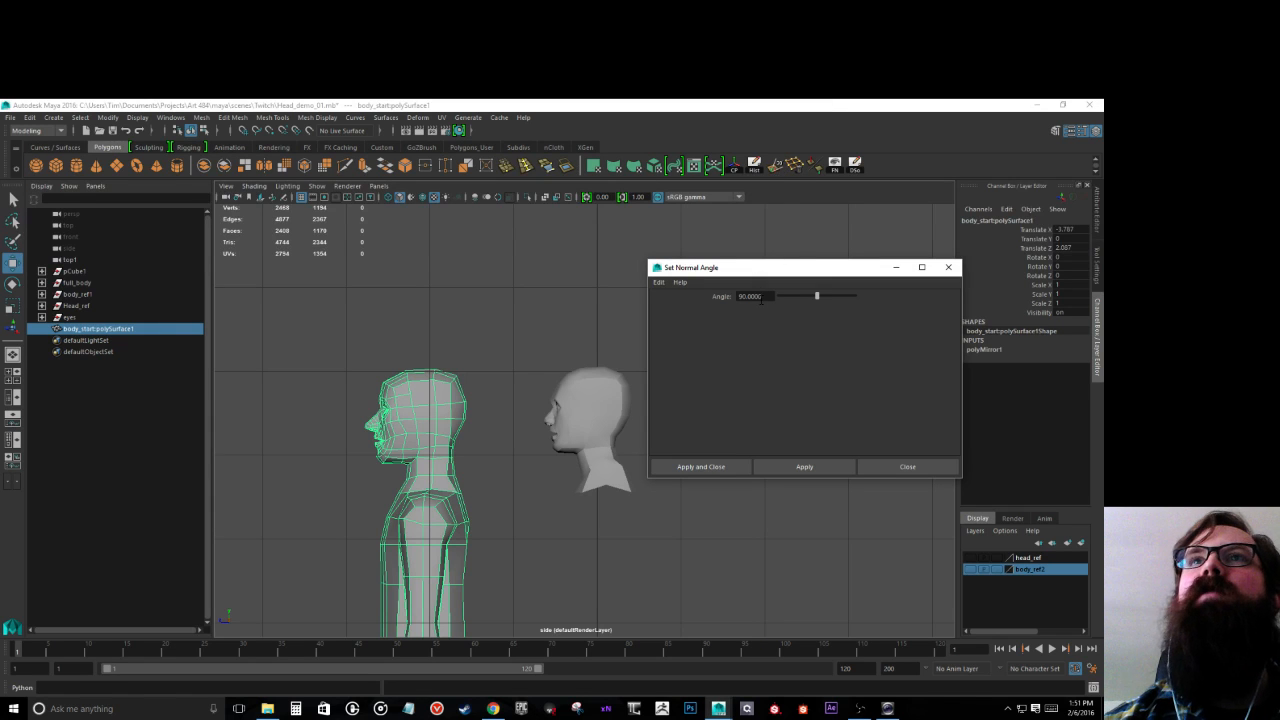
left_click_drag(766, 296, 632, 297)
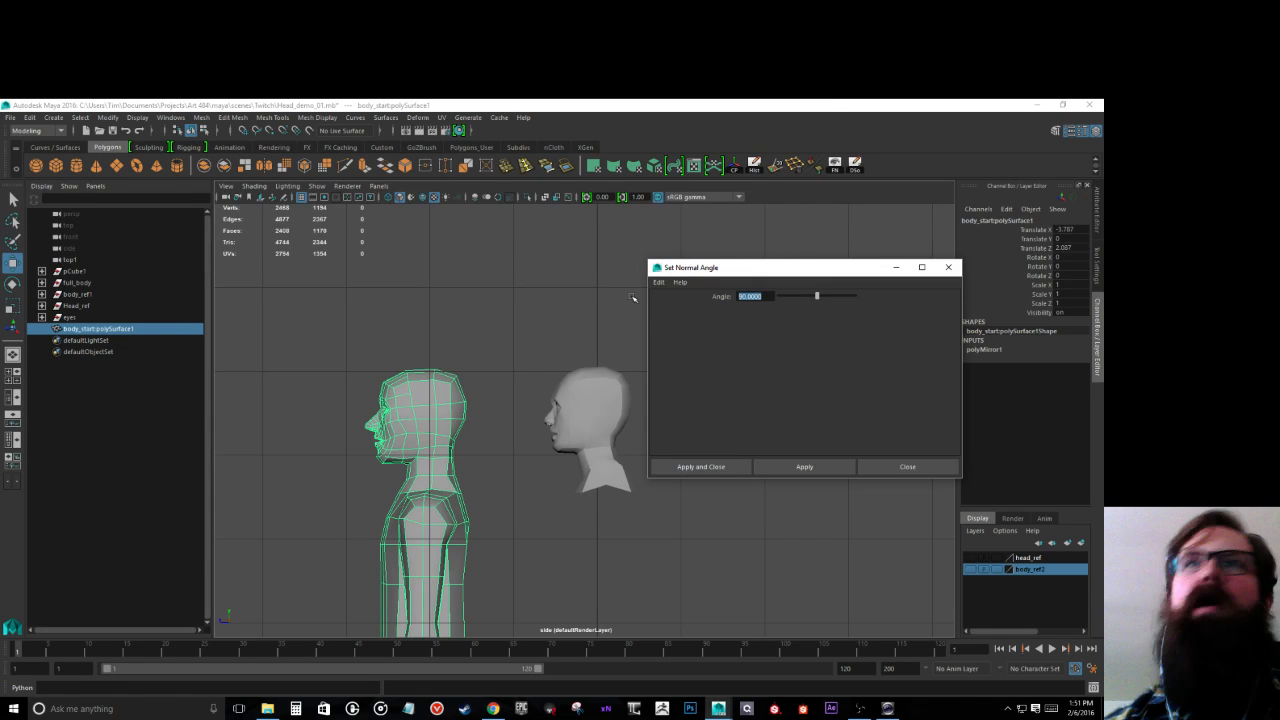
left_click(918, 466)
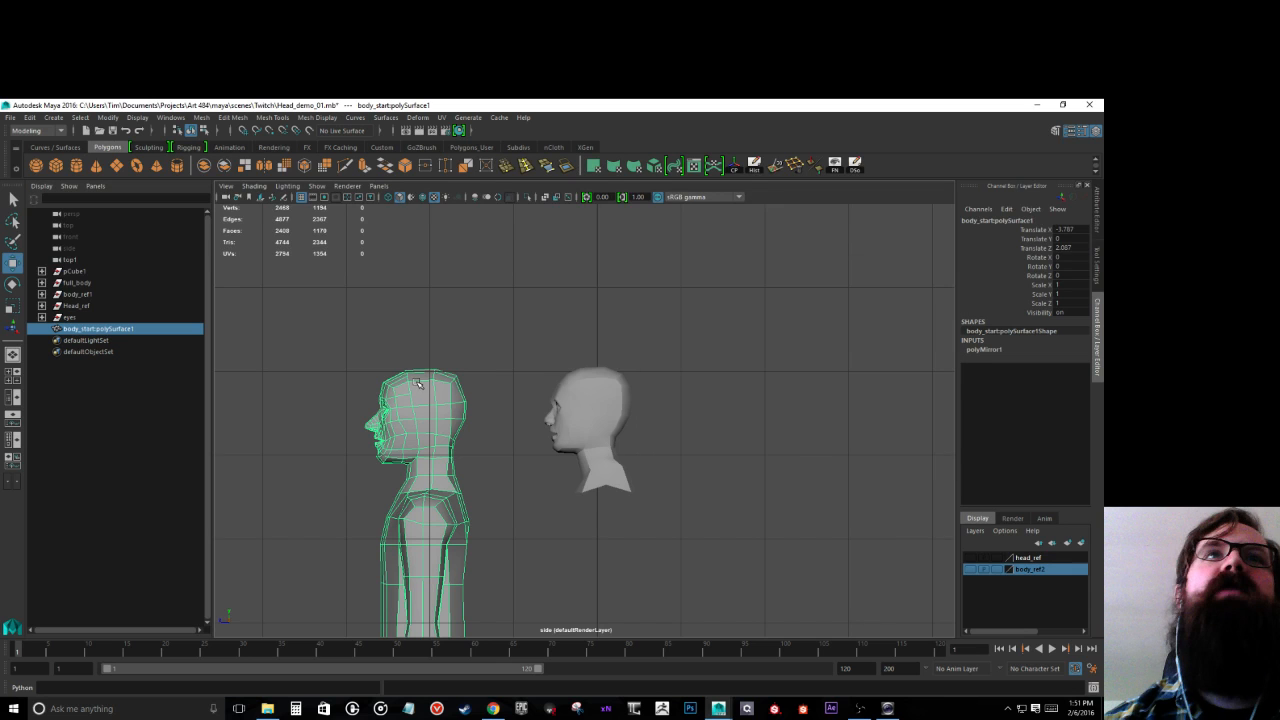
scroll(417, 381, "up", 2)
scroll(417, 381, "up", 1)
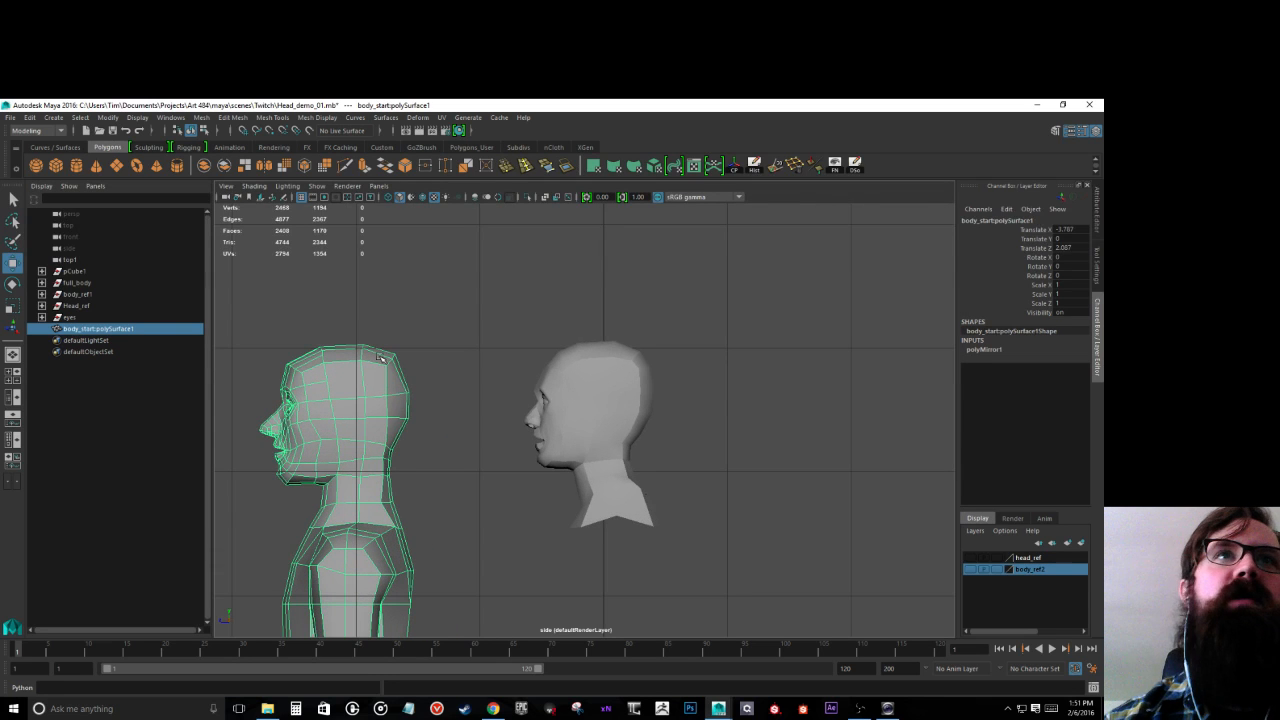
left_click(406, 292)
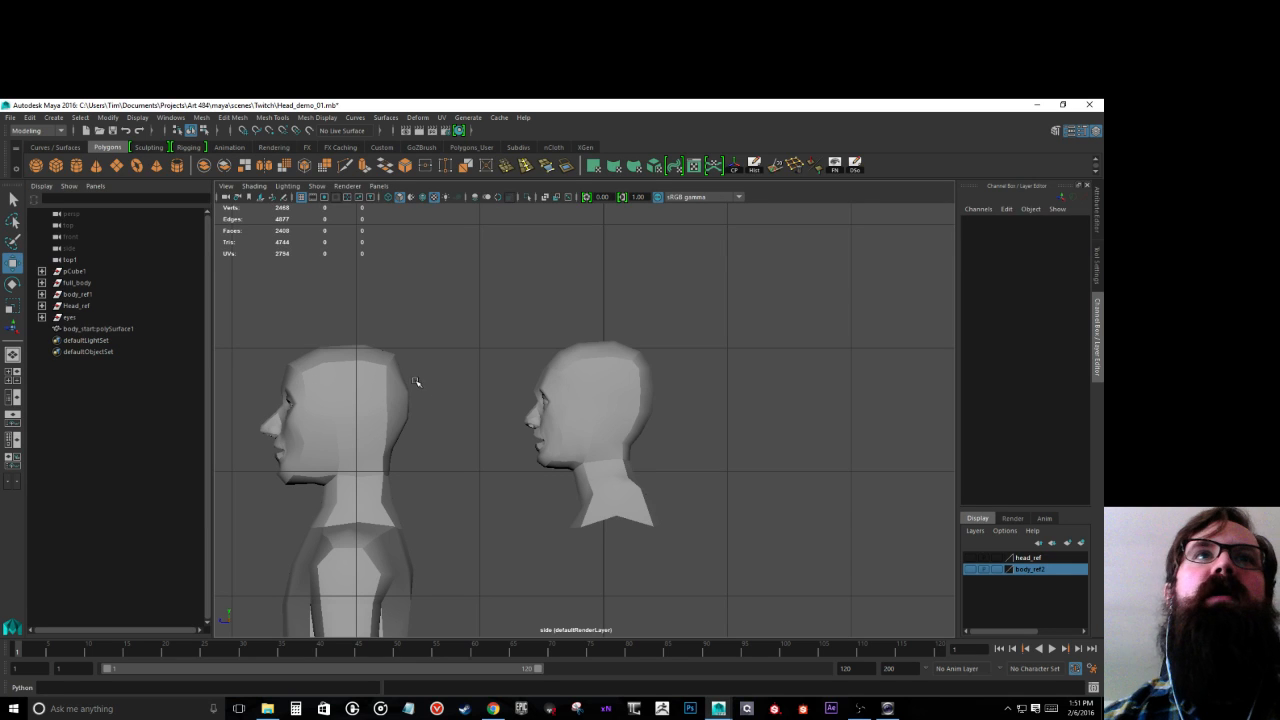
Step: Set the body mesh's normal angle to 45 degrees and deselect it
left_click(354, 370)
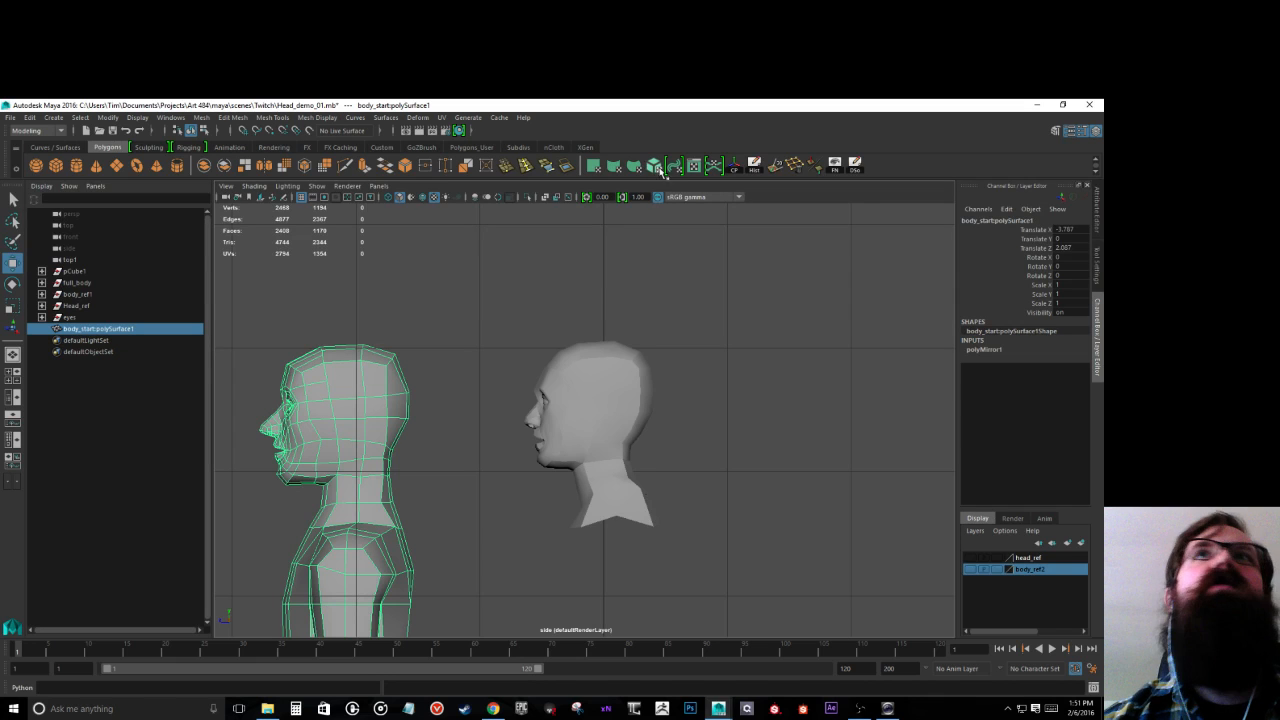
left_click(316, 118)
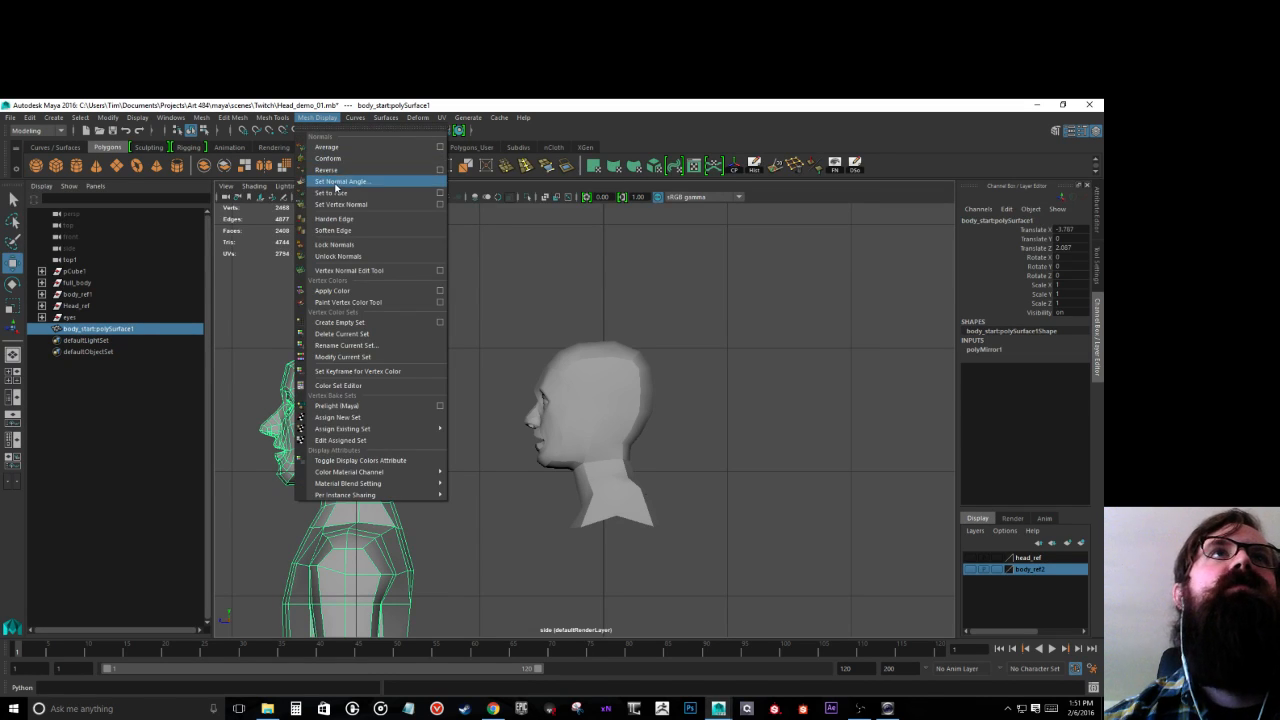
left_click(340, 181)
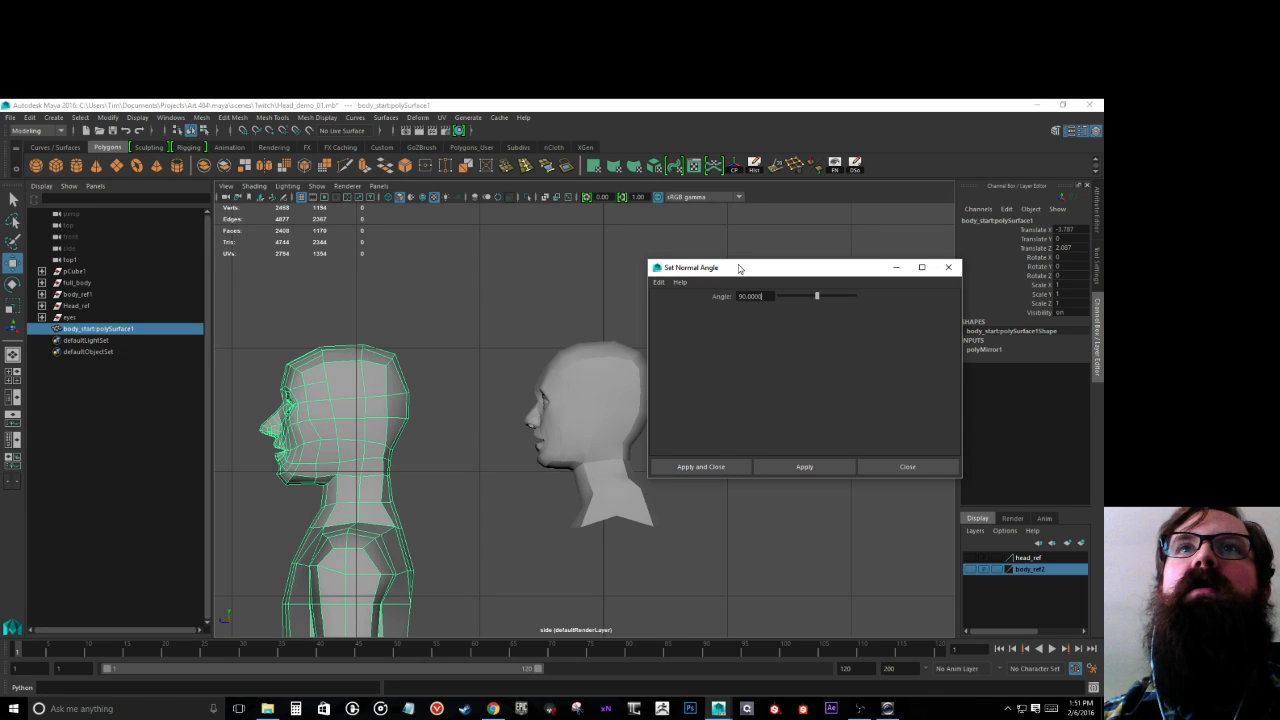
left_click_drag(766, 296, 695, 290)
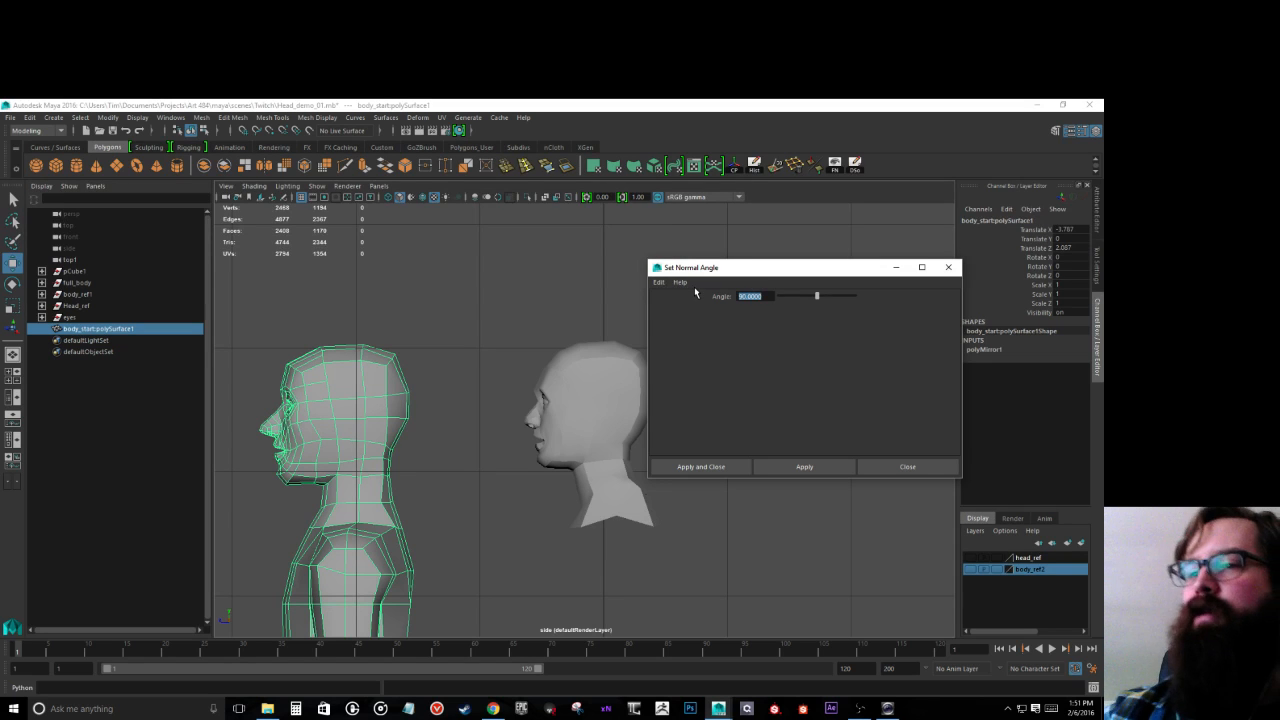
type("45")
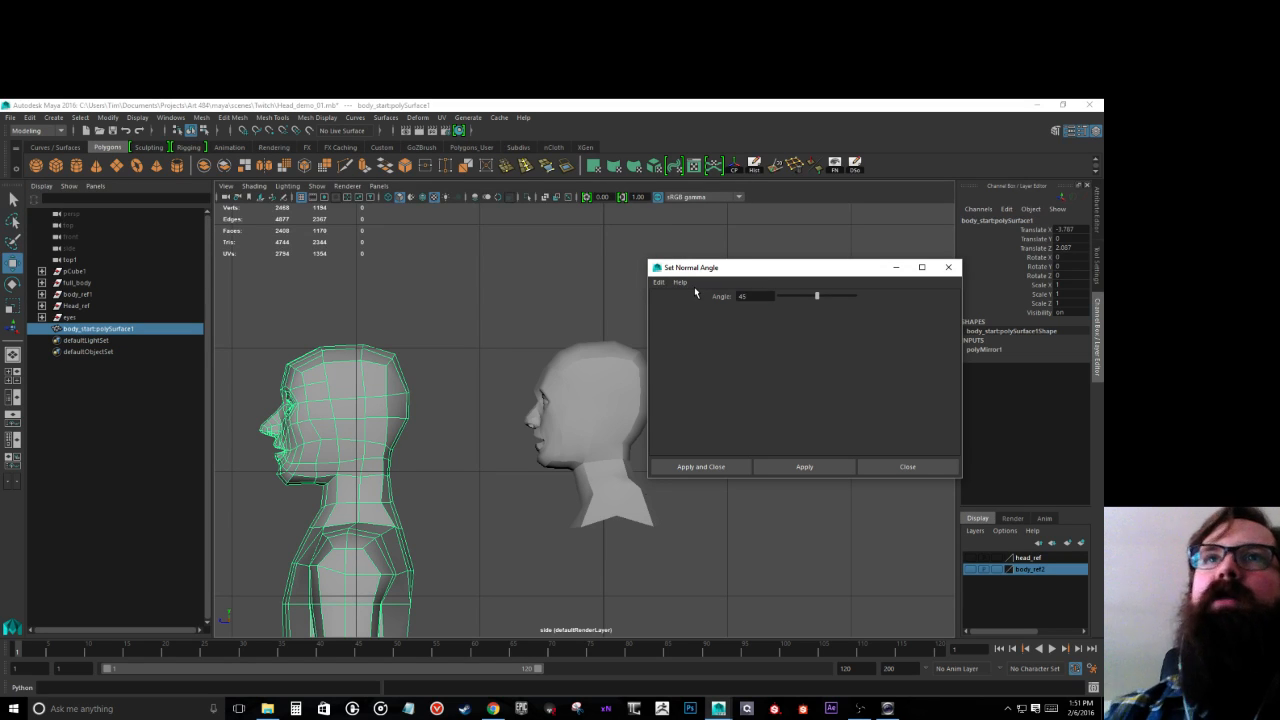
left_click(700, 467)
left_click(417, 253)
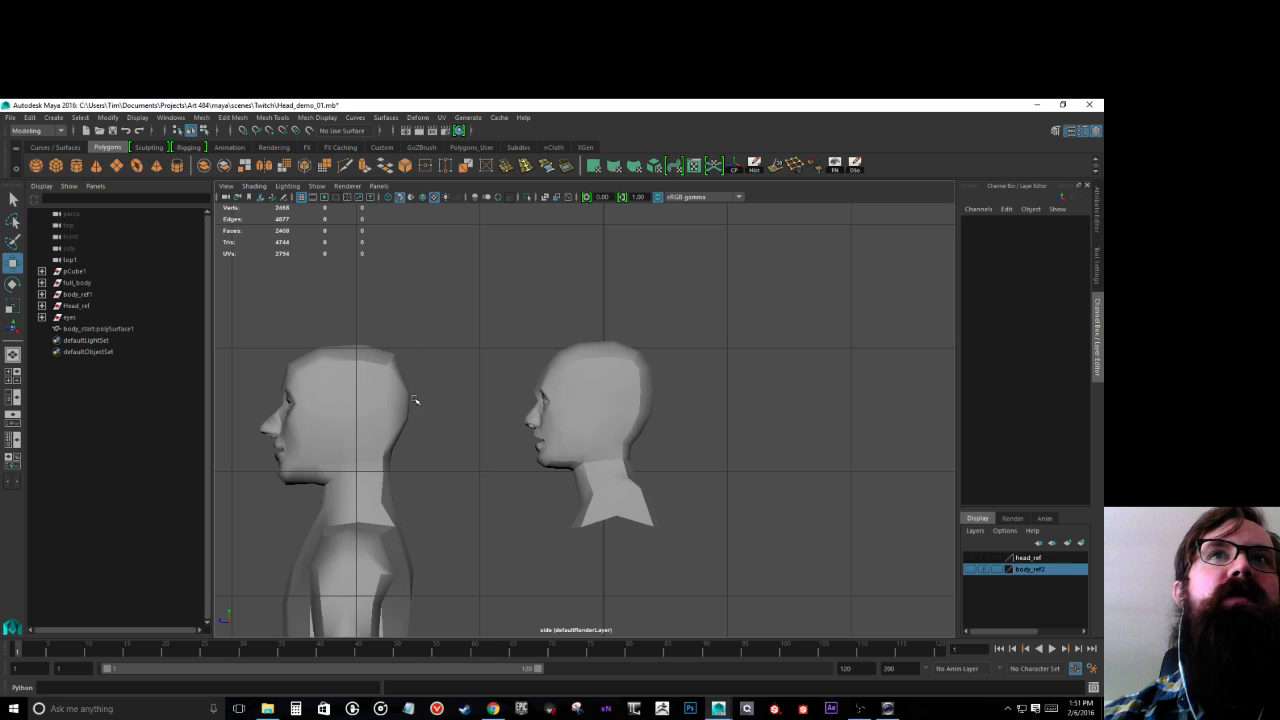
Step: Apply a 45-degree normal angle to the separate Head mesh and deselect it
left_click(576, 385)
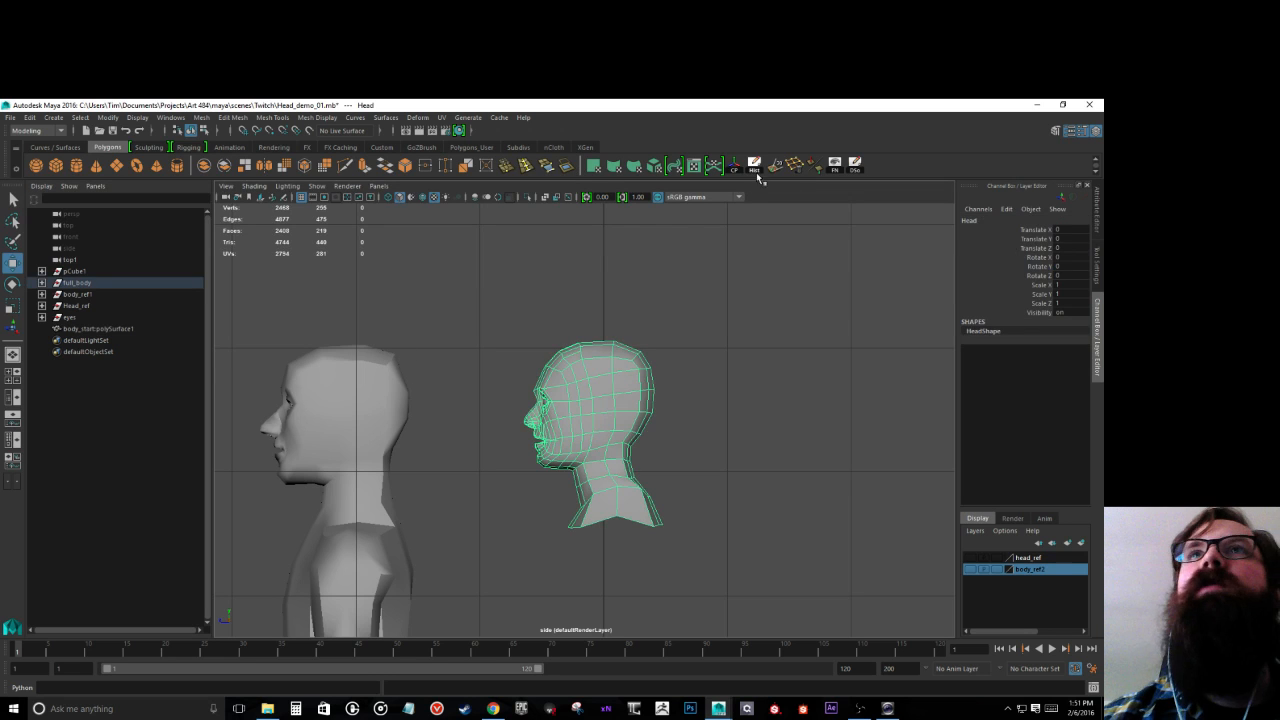
left_click(773, 164)
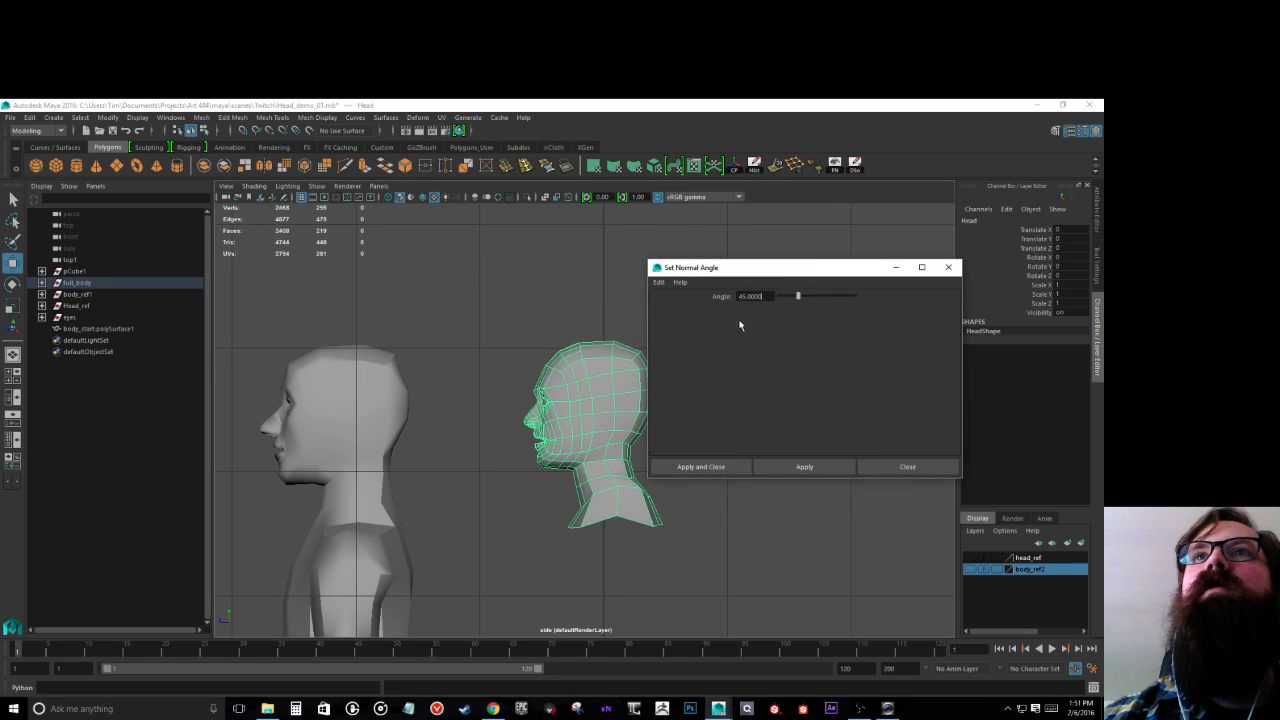
left_click(700, 467)
left_click(683, 408)
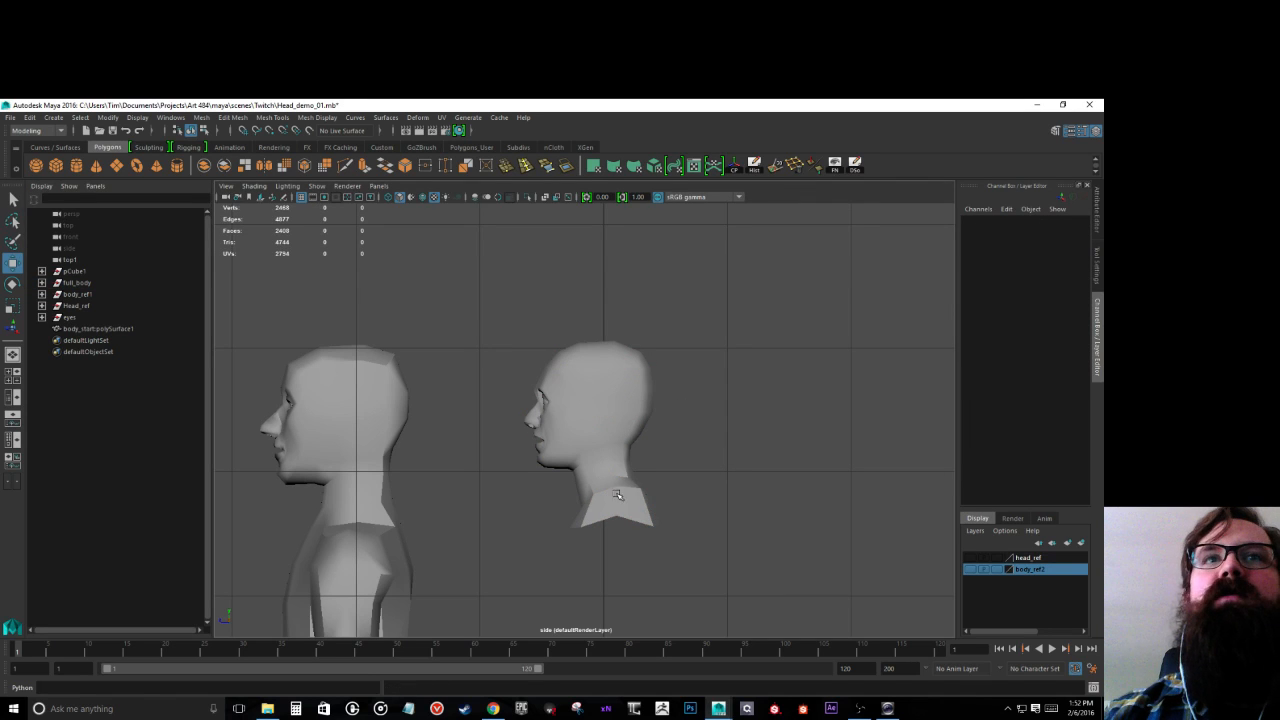
Step: Reapply the 45-degree normal angle to the body mesh and leave the Set Normal Angle settings
left_click(314, 394)
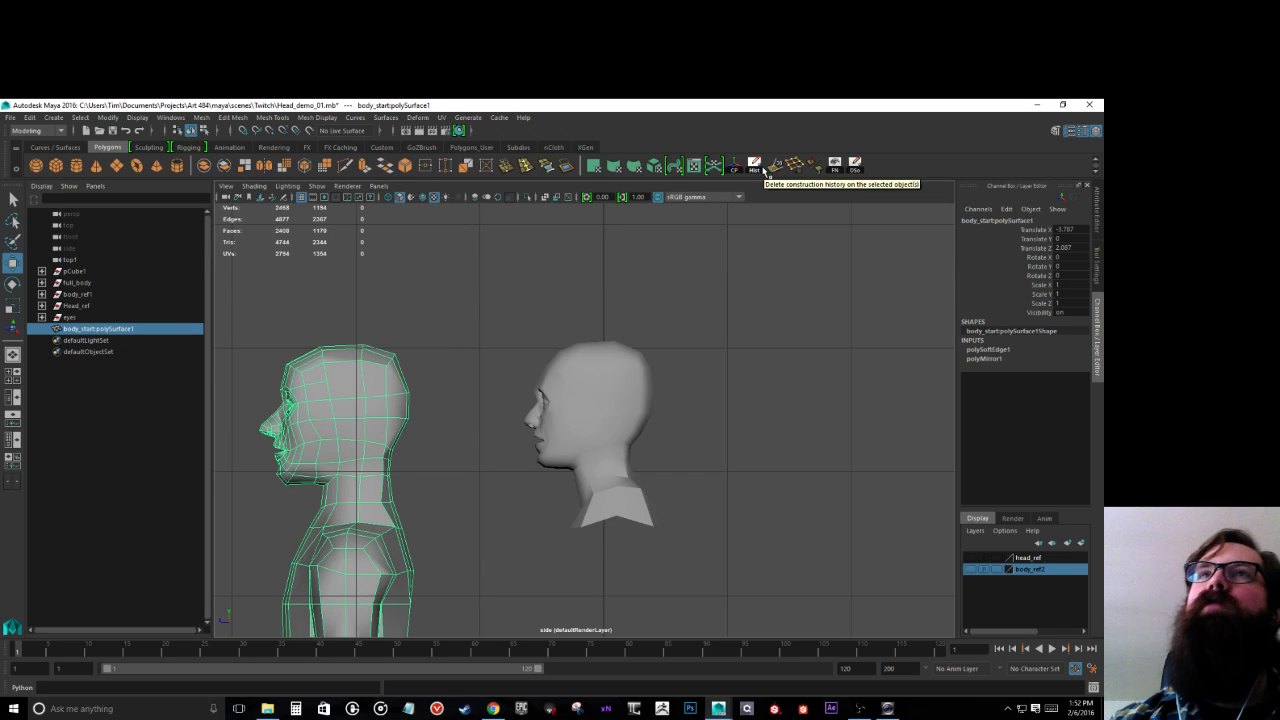
left_click(773, 168)
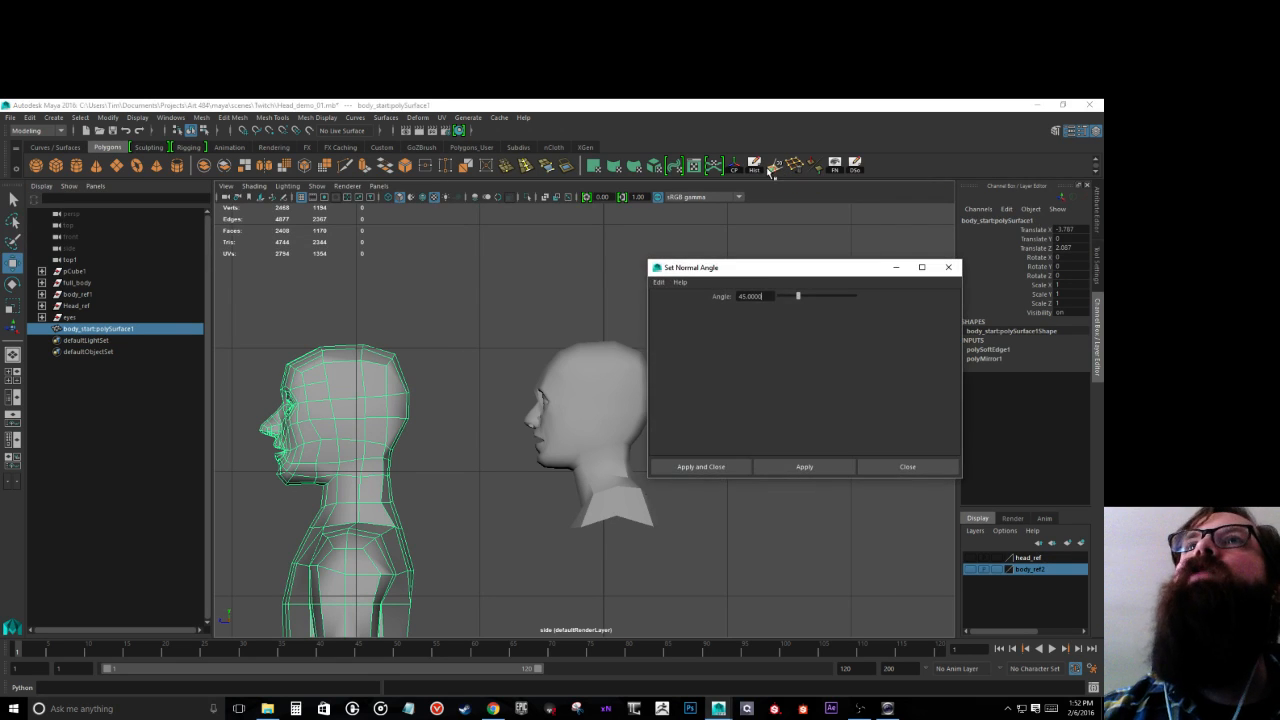
left_click(688, 467)
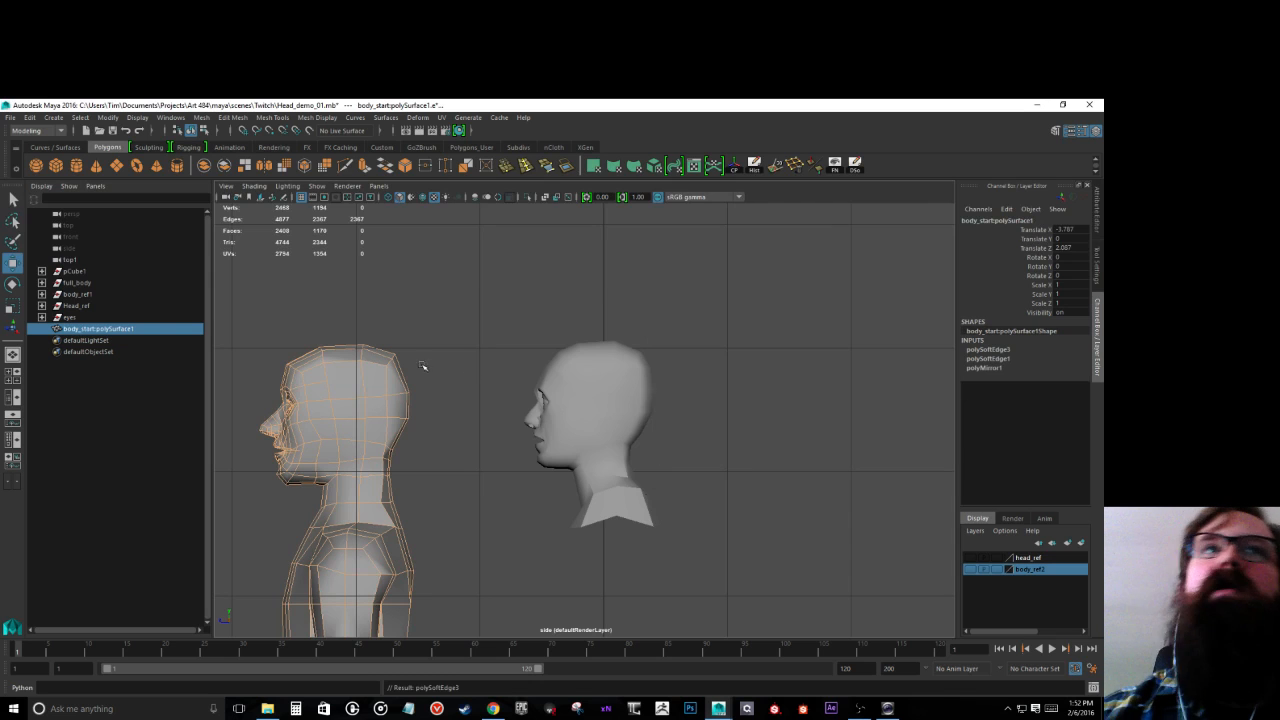
left_click(774, 168)
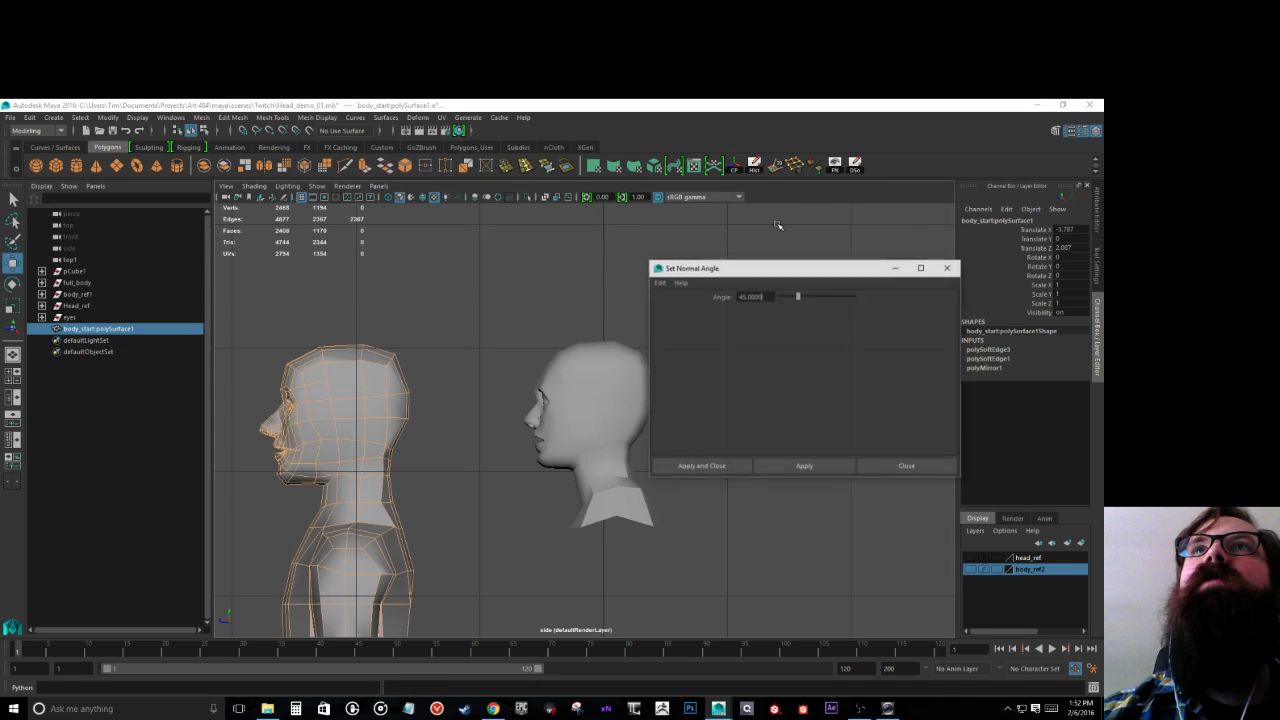
left_click(886, 469)
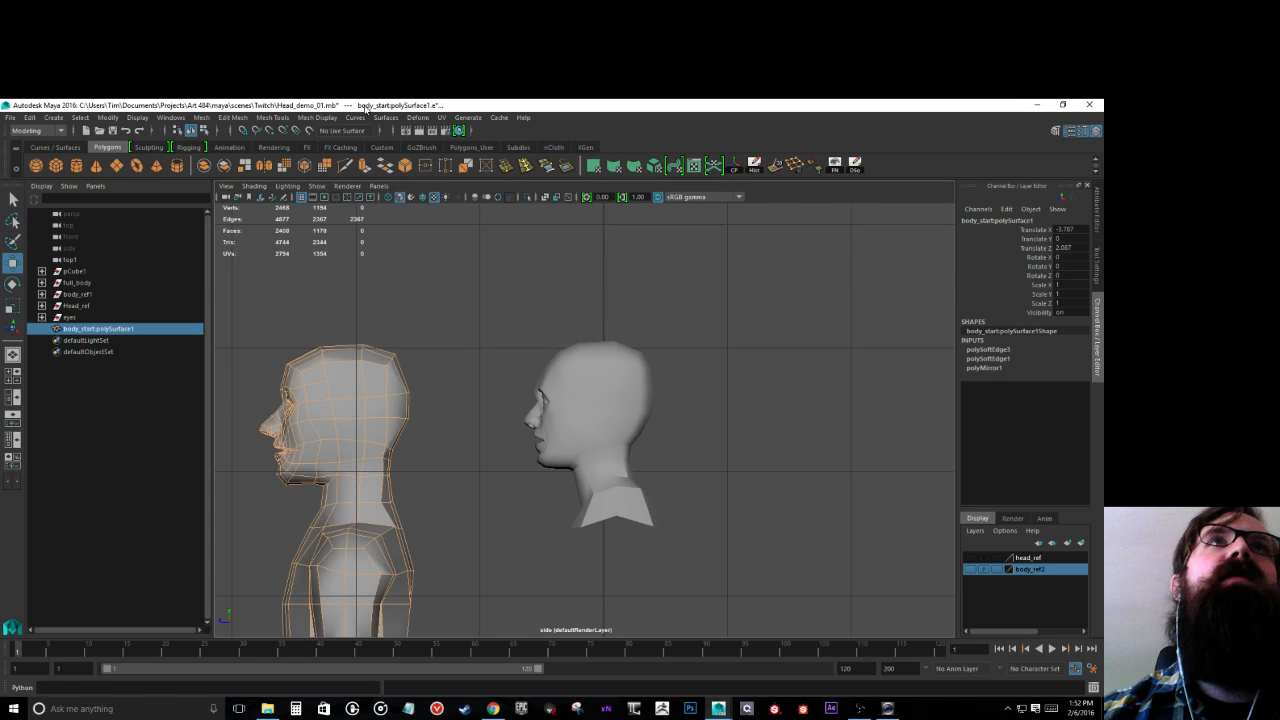
Step: Soften all edges of the body mesh and the separate Head mesh, and clear the selection
left_click(316, 117)
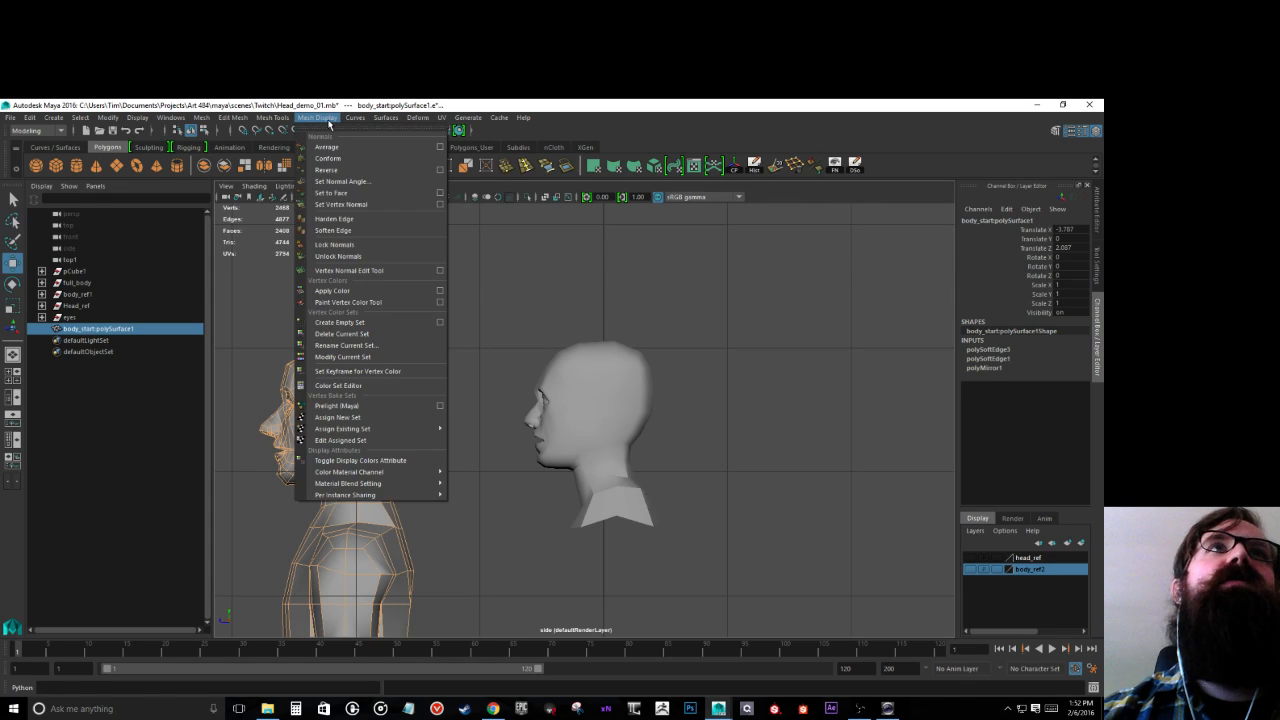
left_click(335, 231)
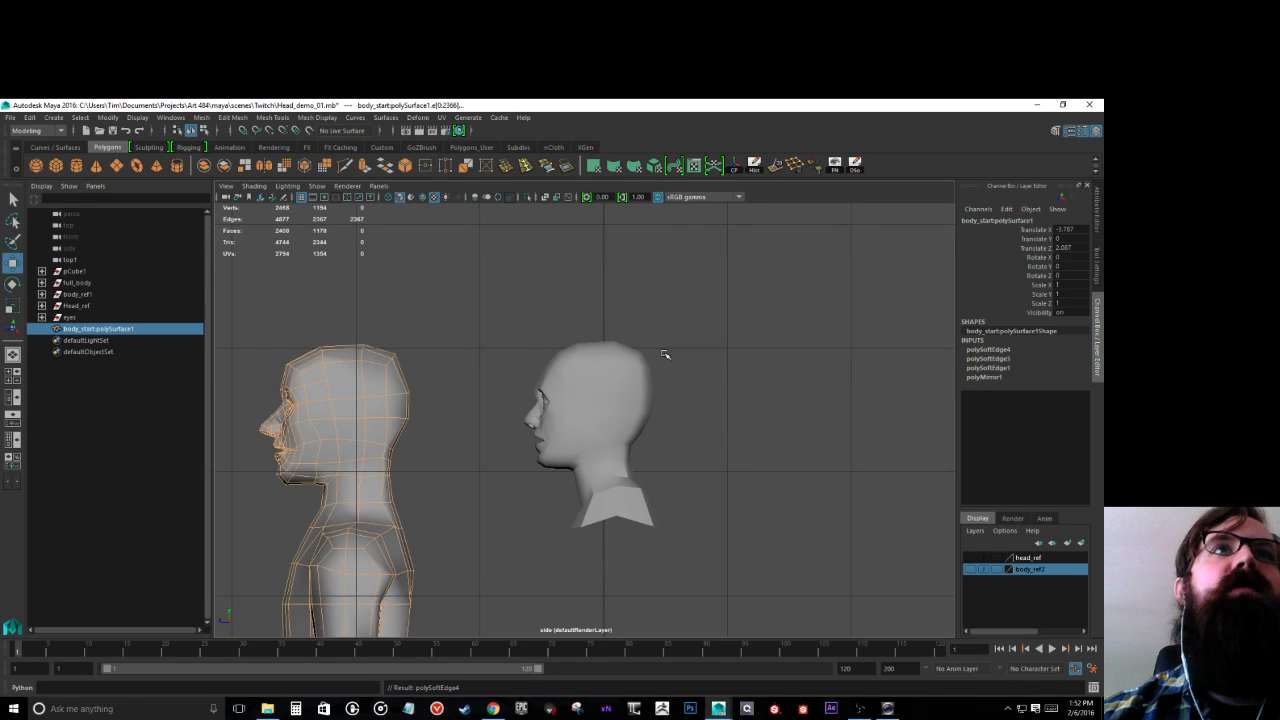
left_click(632, 372)
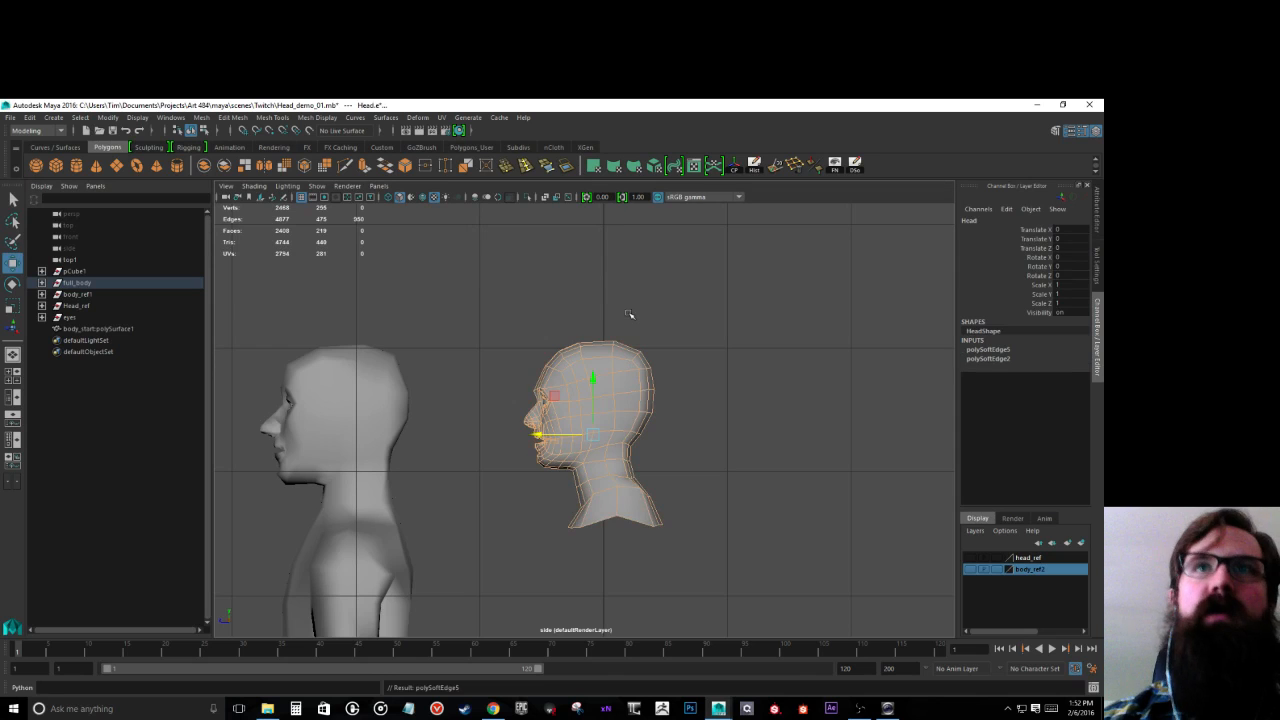
left_click(627, 244)
Step: Compare the smooth shading of the body and the separate head in the side view, both up close and from farther away
scroll(380, 338, "down", 5)
scroll(386, 340, "down", 2)
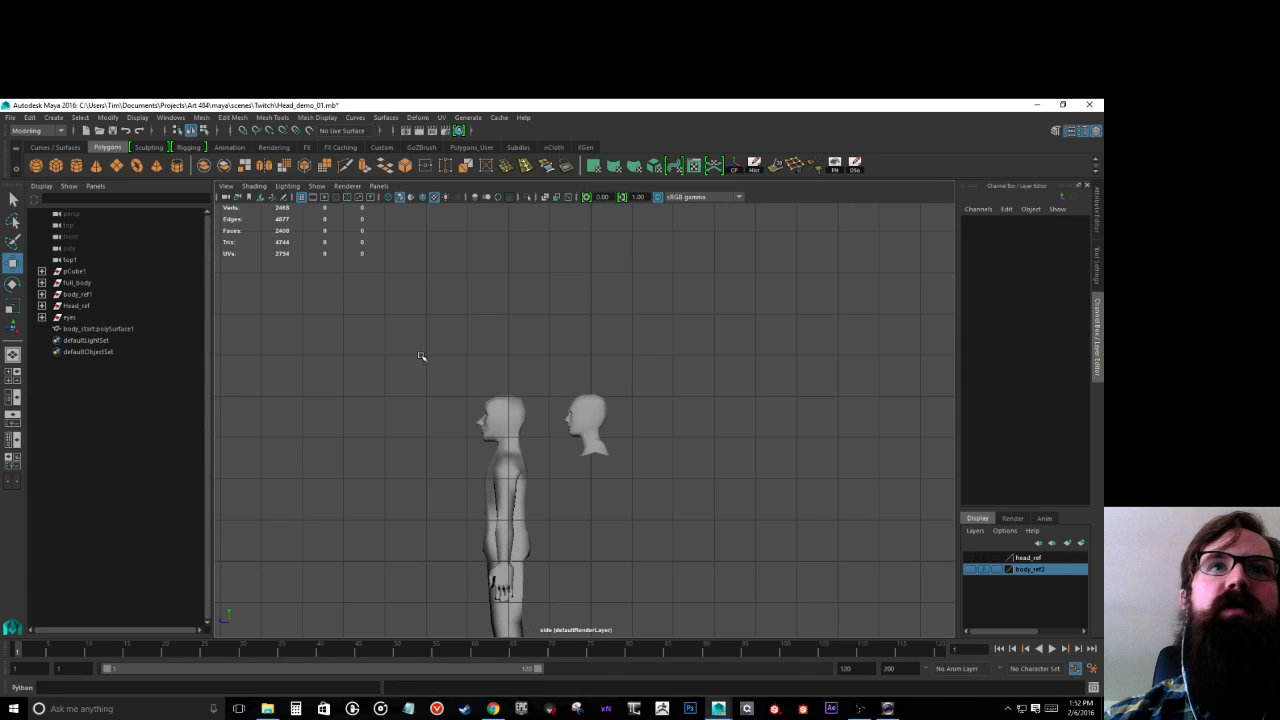
scroll(523, 400, "up", 6)
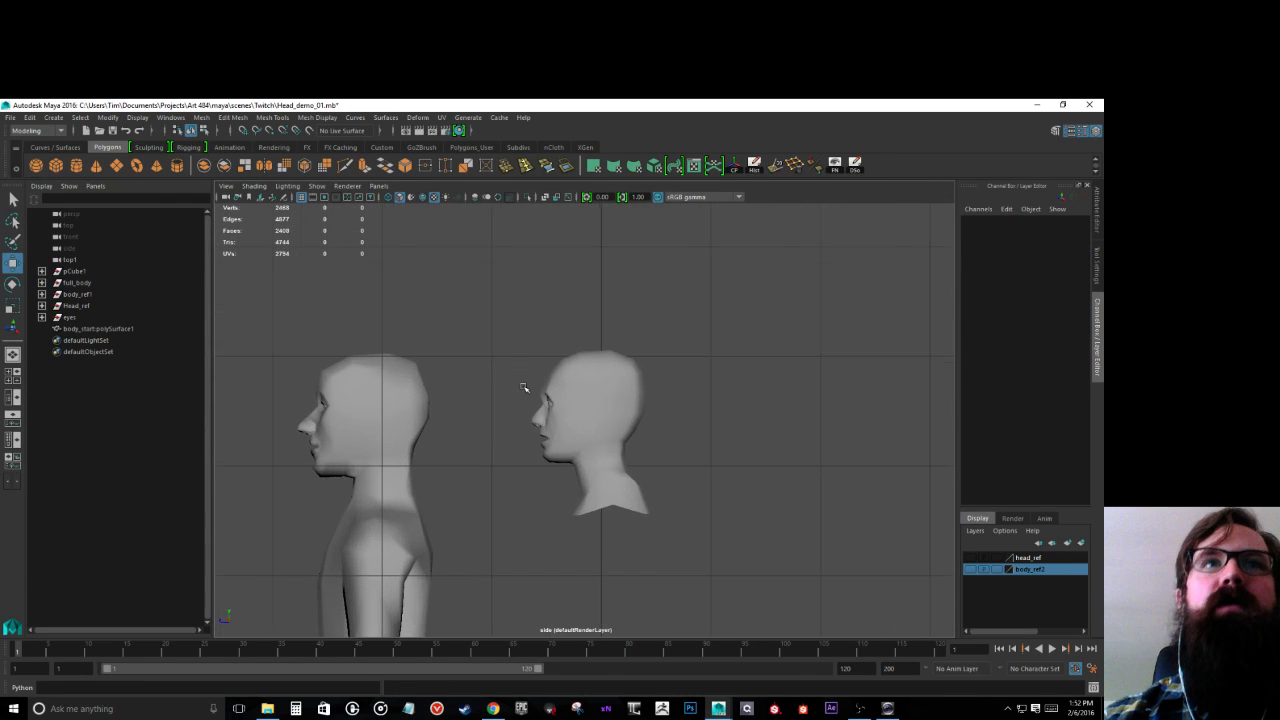
left_click(586, 392)
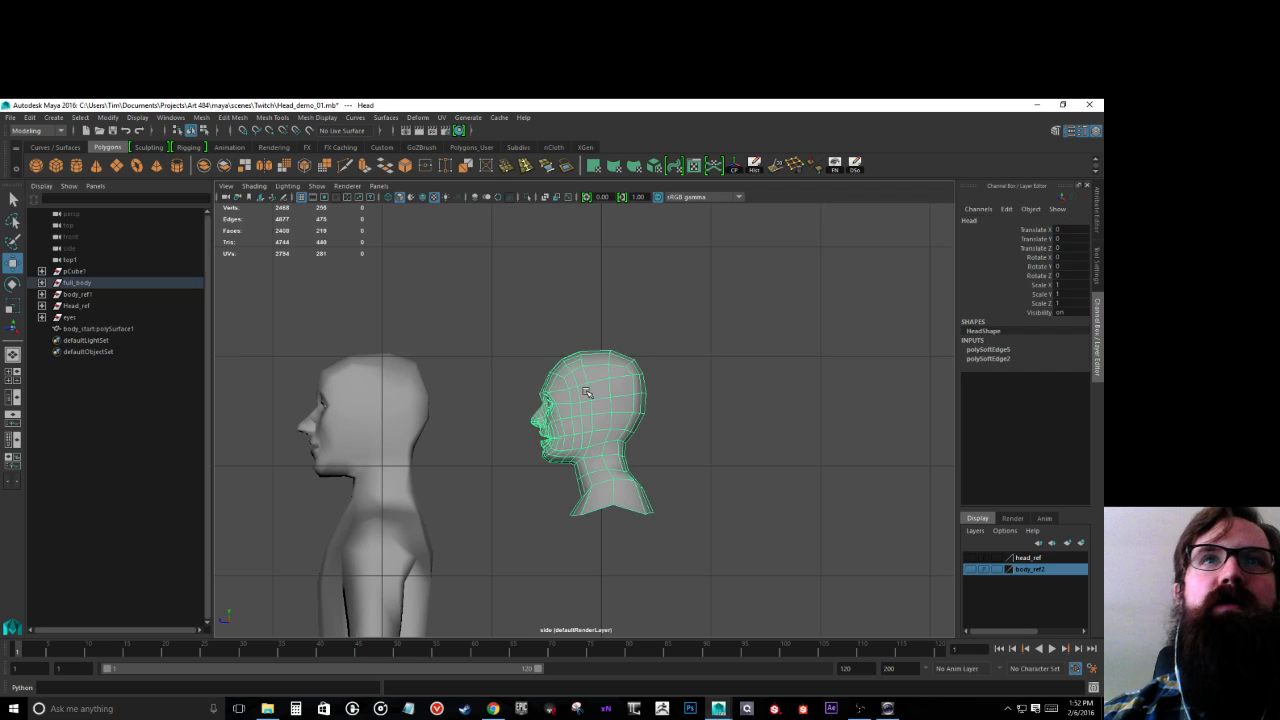
left_click(500, 364)
scroll(500, 364, "up", 3)
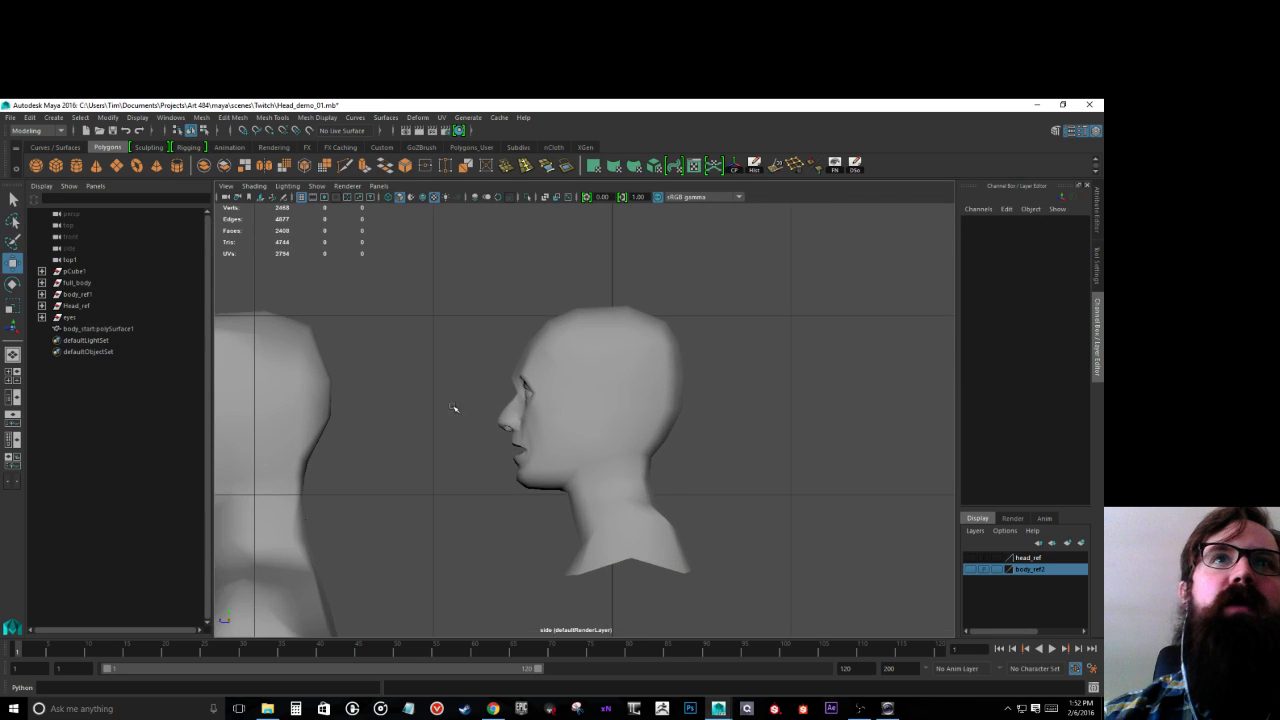
scroll(455, 407, "down", 5)
scroll(447, 401, "up", 2)
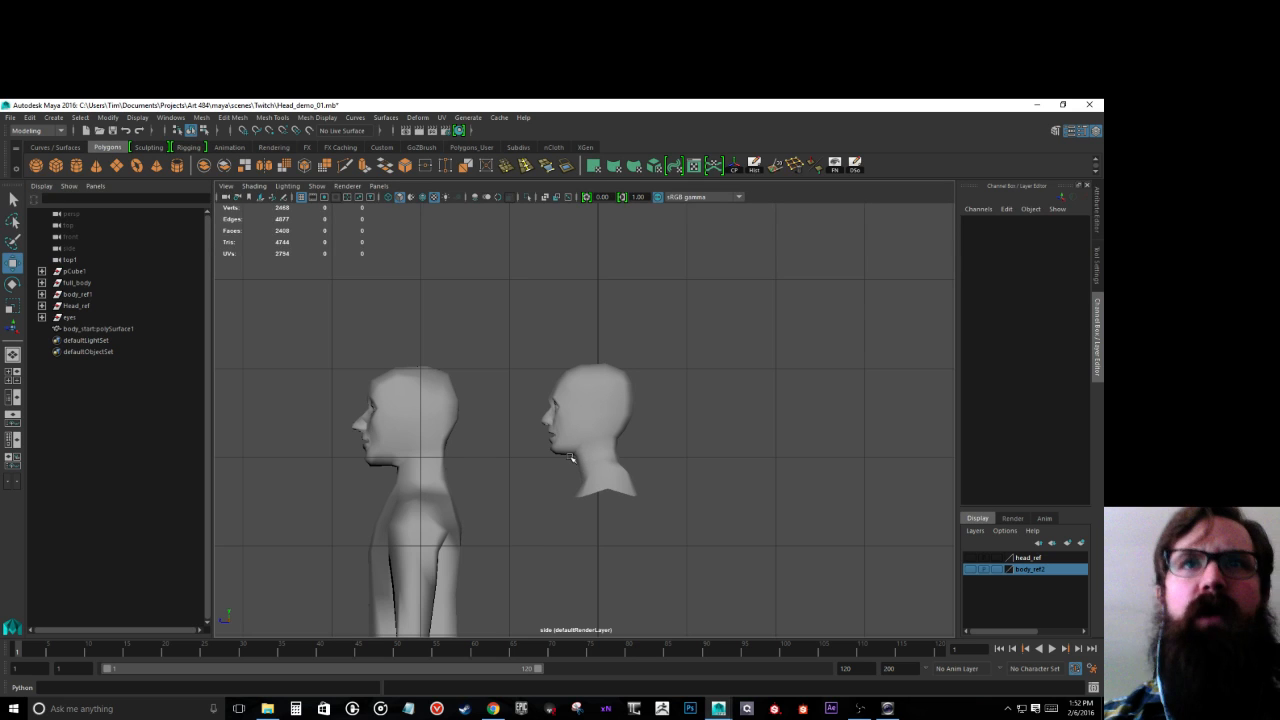
scroll(571, 458, "down", 4)
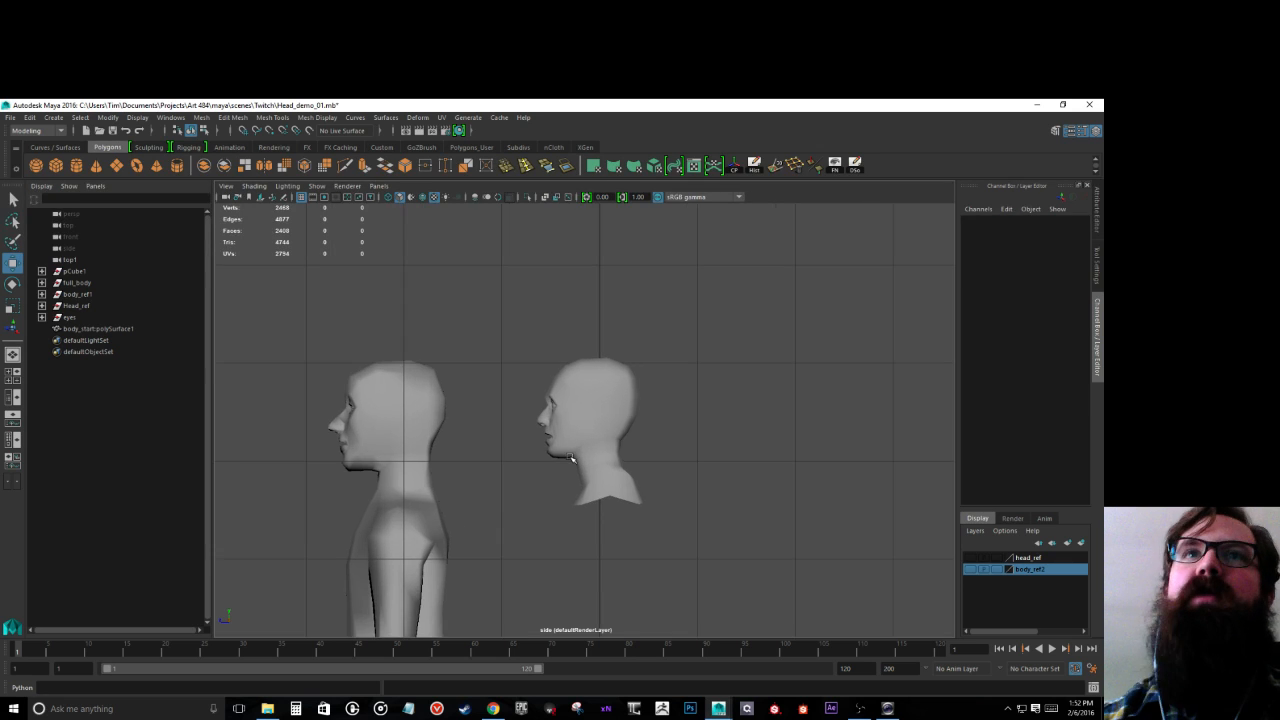
scroll(571, 458, "up", 3)
scroll(571, 458, "up", 2)
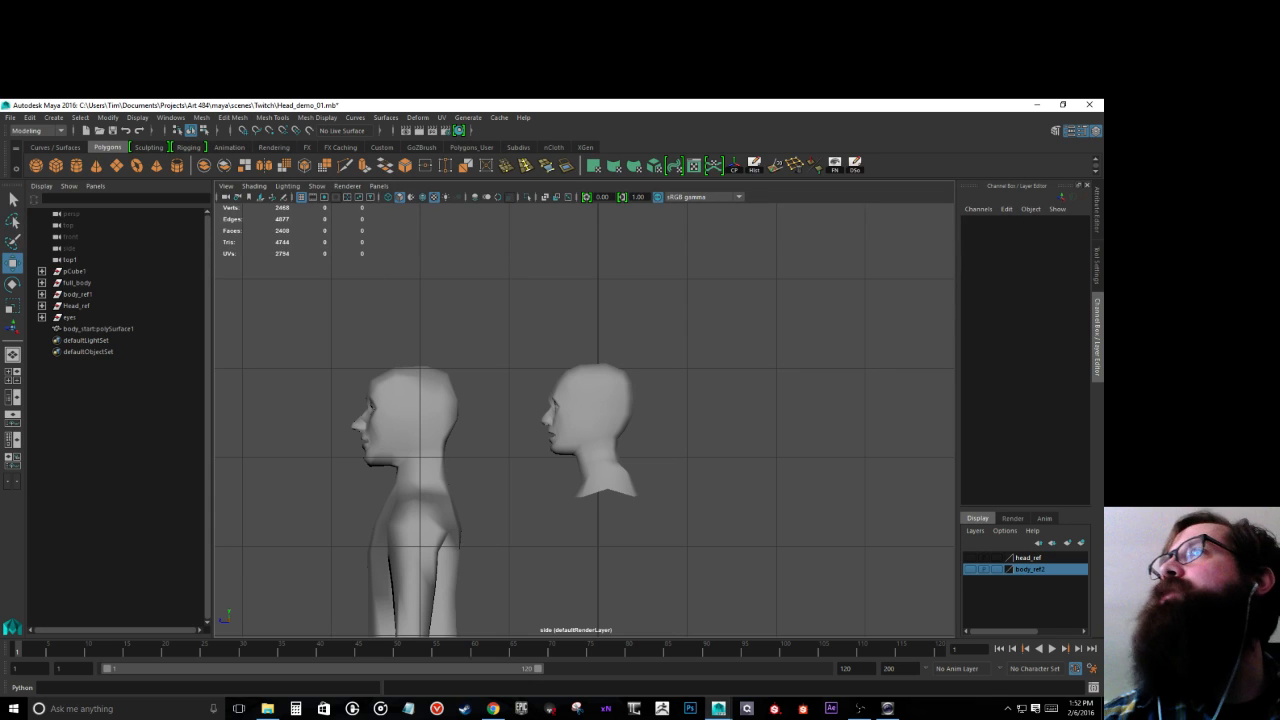
key("alt+Tab")
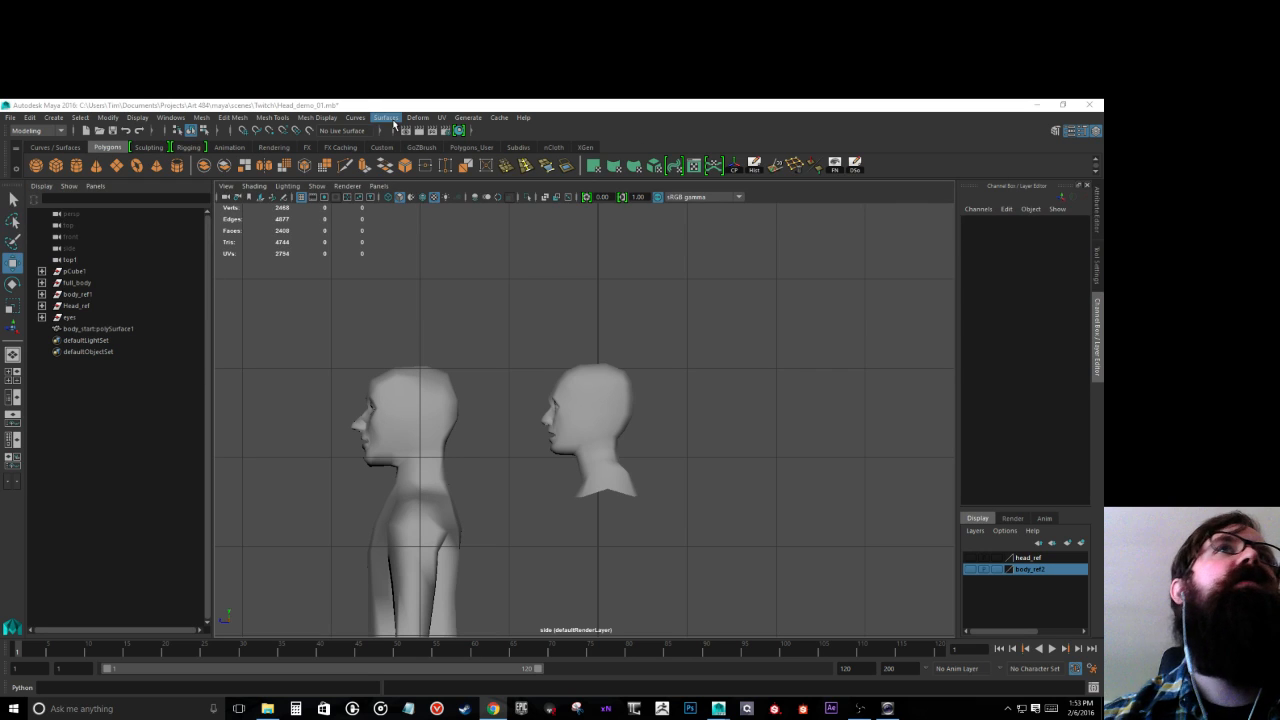
Step: Activate the Grease Pencil tool in the side view and sketch the separate head's jawline with the light blue pencil
left_click(226, 186)
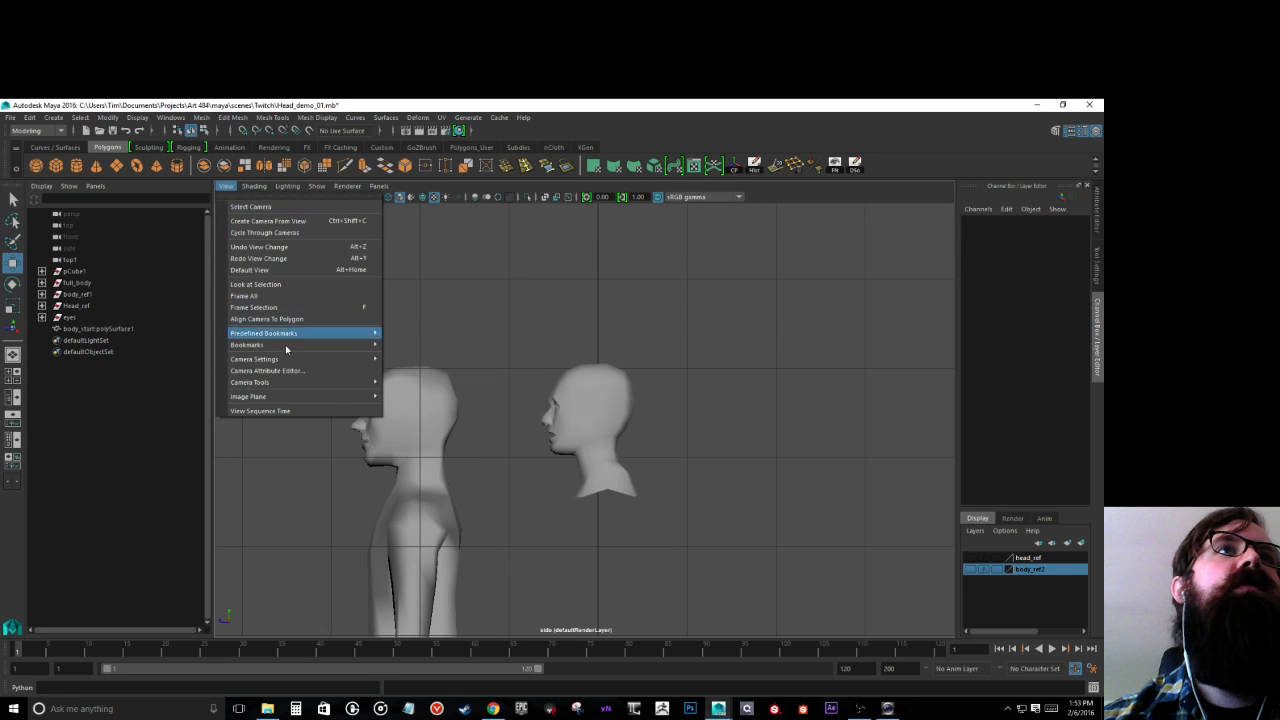
mouse_move(288, 384)
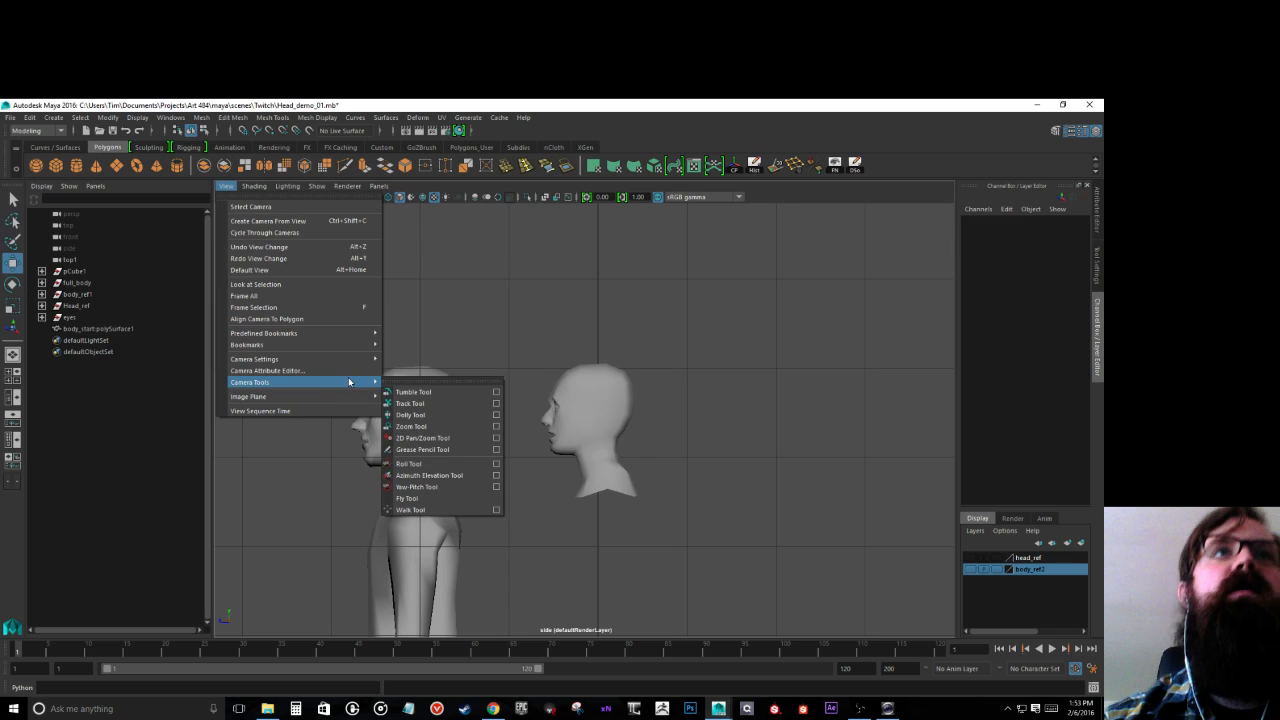
left_click(496, 449)
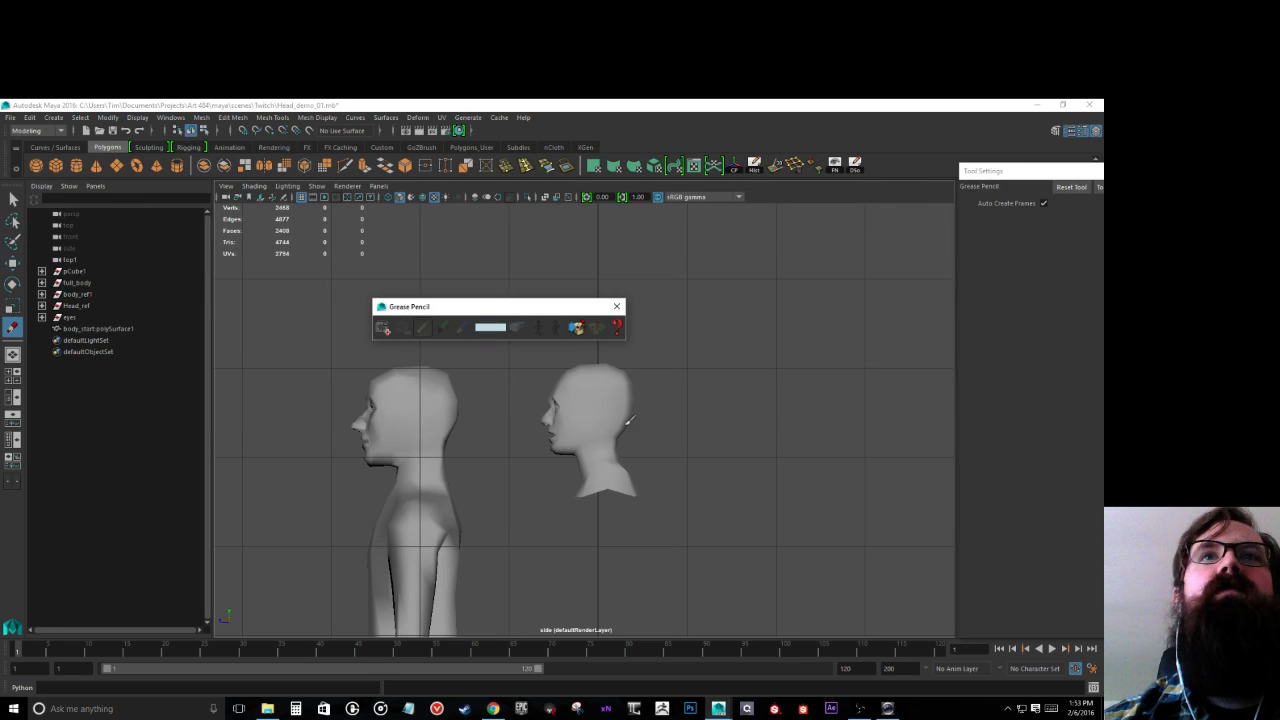
left_click_drag(586, 418, 584, 437)
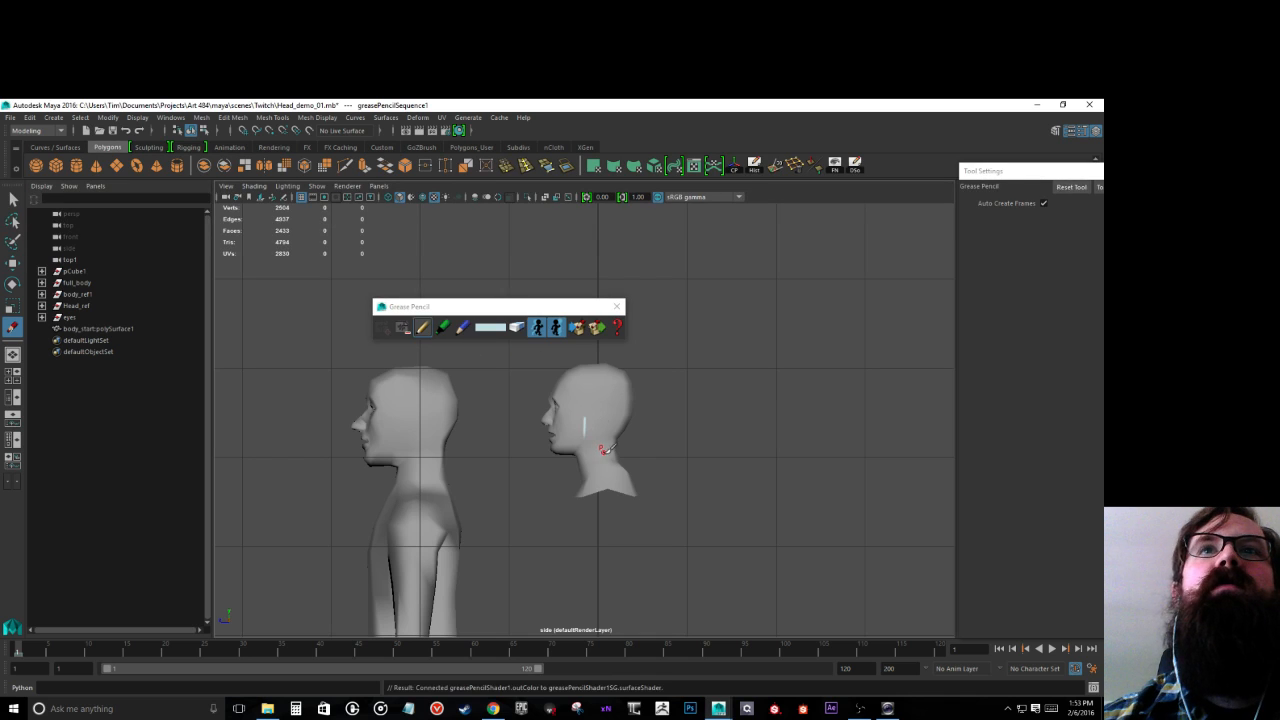
left_click_drag(587, 439, 544, 447)
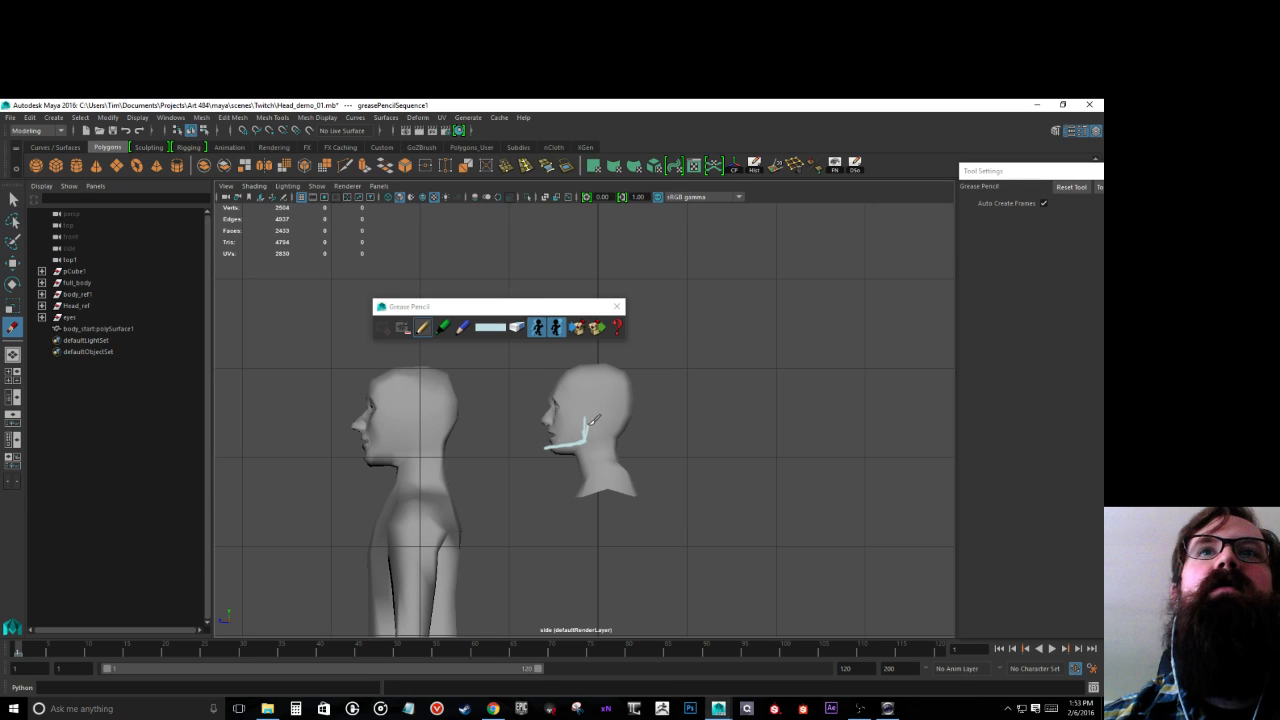
Step: Erase the pencil strokes along the separate head's jaw
scroll(585, 436, "up", 2)
scroll(585, 436, "up", 1)
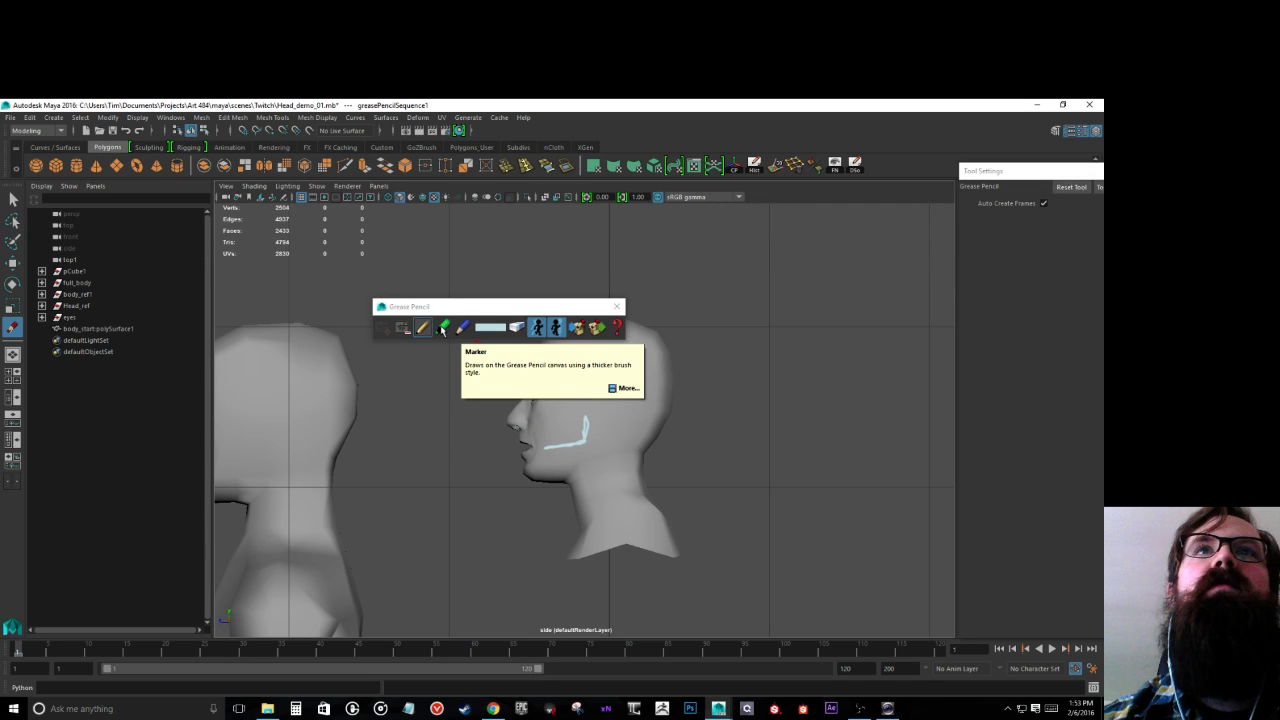
left_click(516, 327)
mouse_move(593, 404)
left_mouse_down()
mouse_move(566, 439)
mouse_move(525, 445)
left_mouse_up()
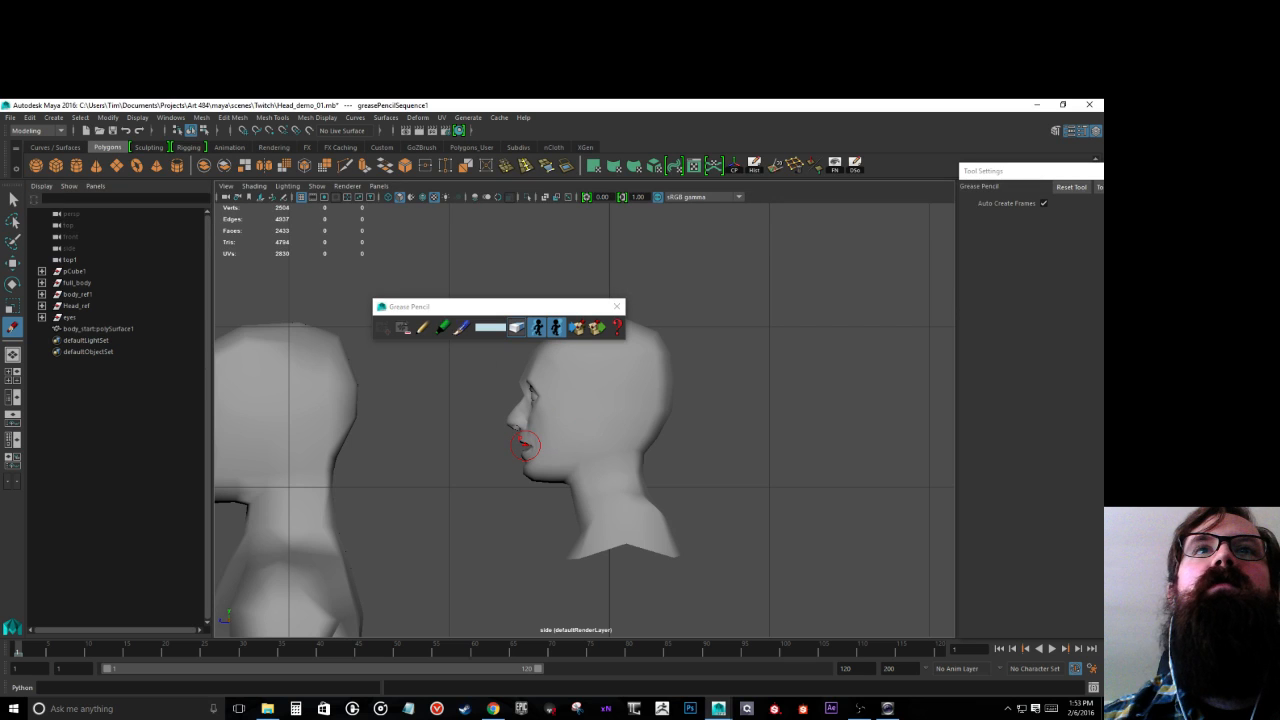
Step: Mark the jawline and the front and back of the neck on the separate head with the thicker light blue marker
left_click(444, 329)
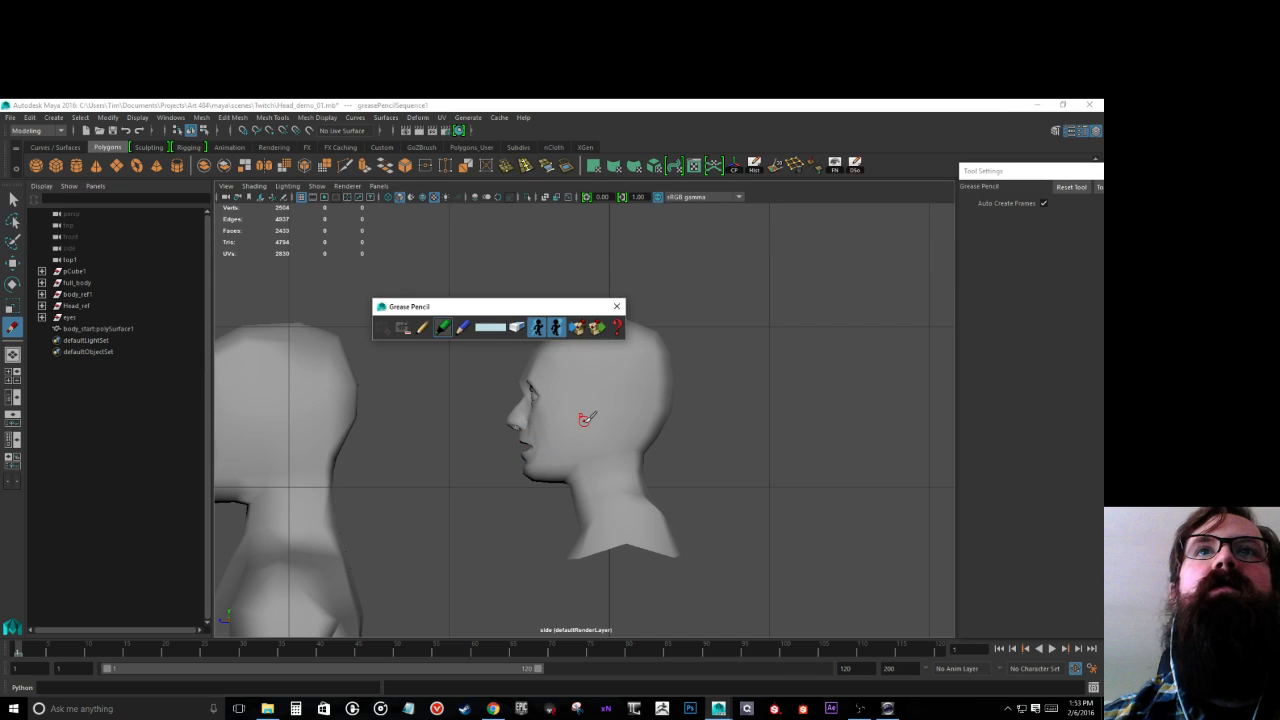
mouse_move(582, 420)
left_mouse_down()
mouse_move(580, 457)
mouse_move(516, 480)
left_mouse_up()
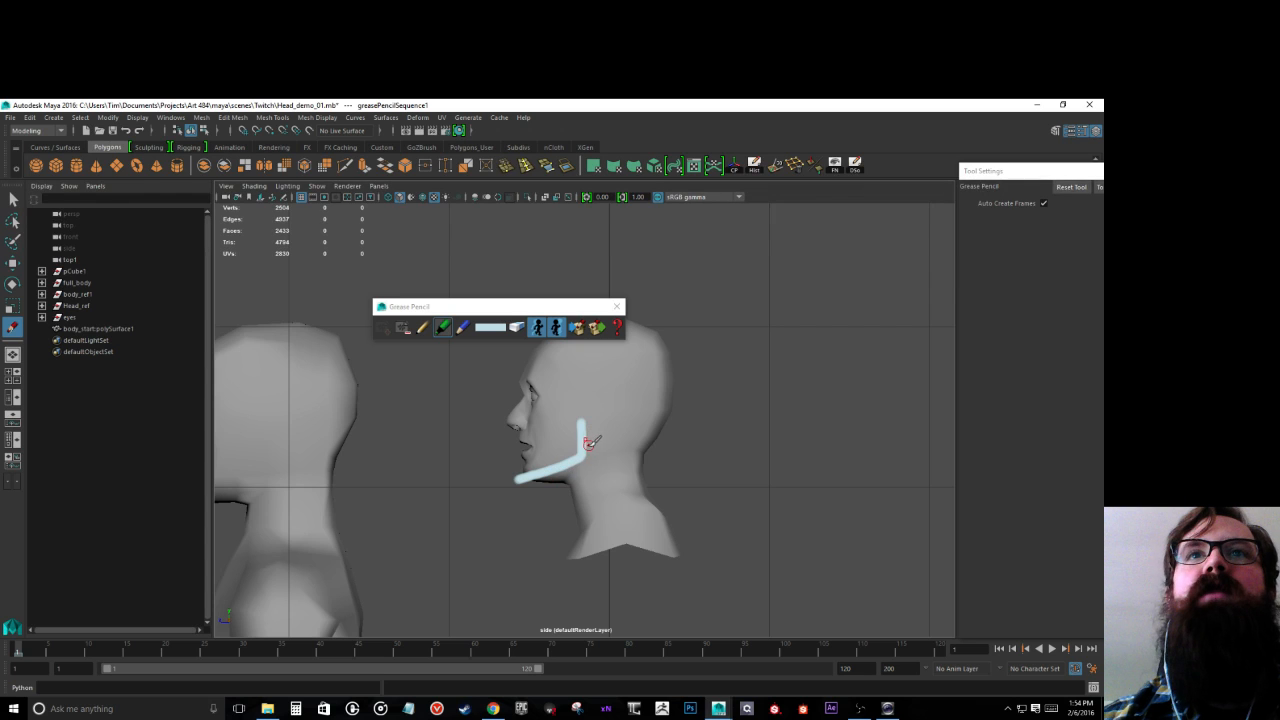
left_click_drag(627, 432, 644, 546)
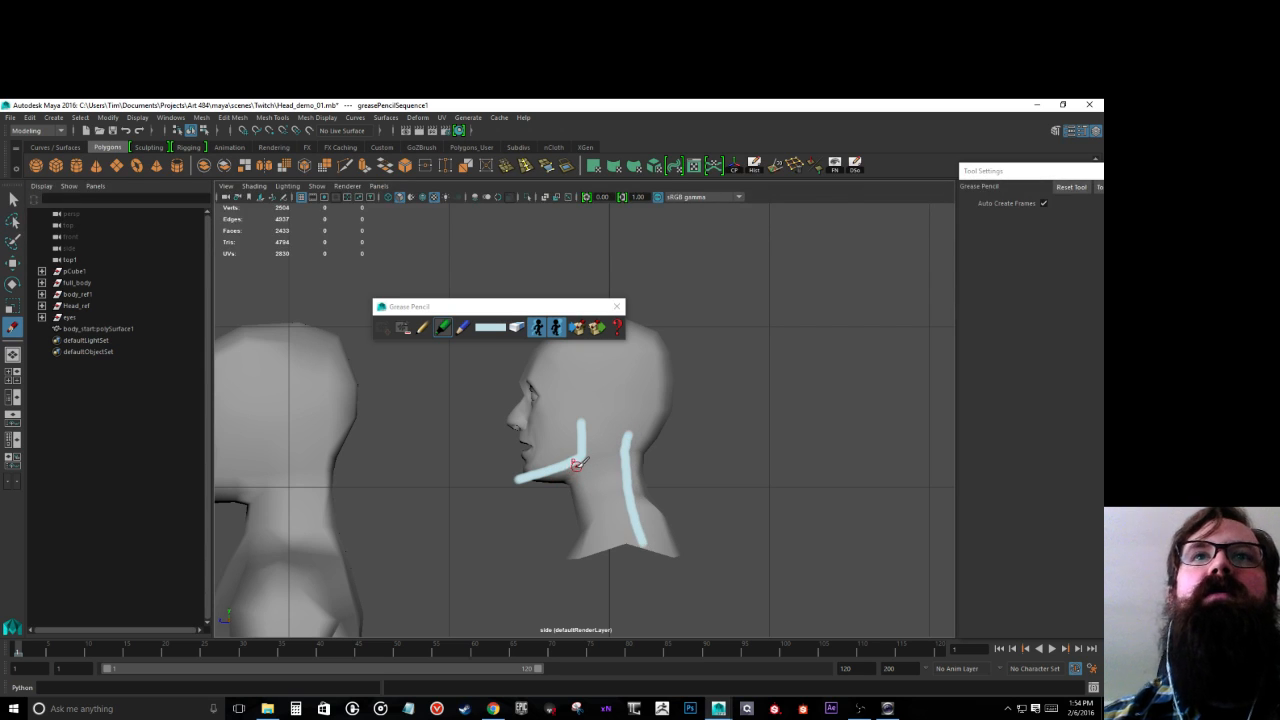
left_click_drag(578, 476, 587, 509)
left_click_drag(574, 466, 590, 542)
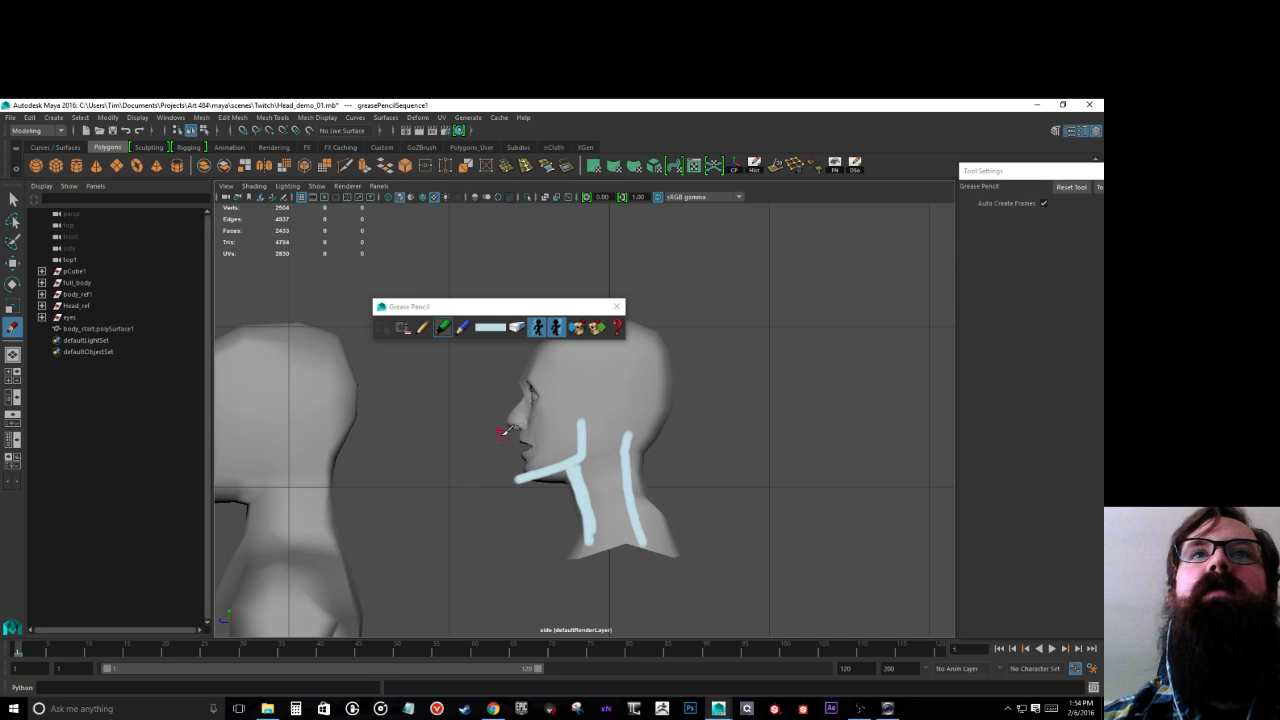
left_click_drag(545, 463, 576, 458)
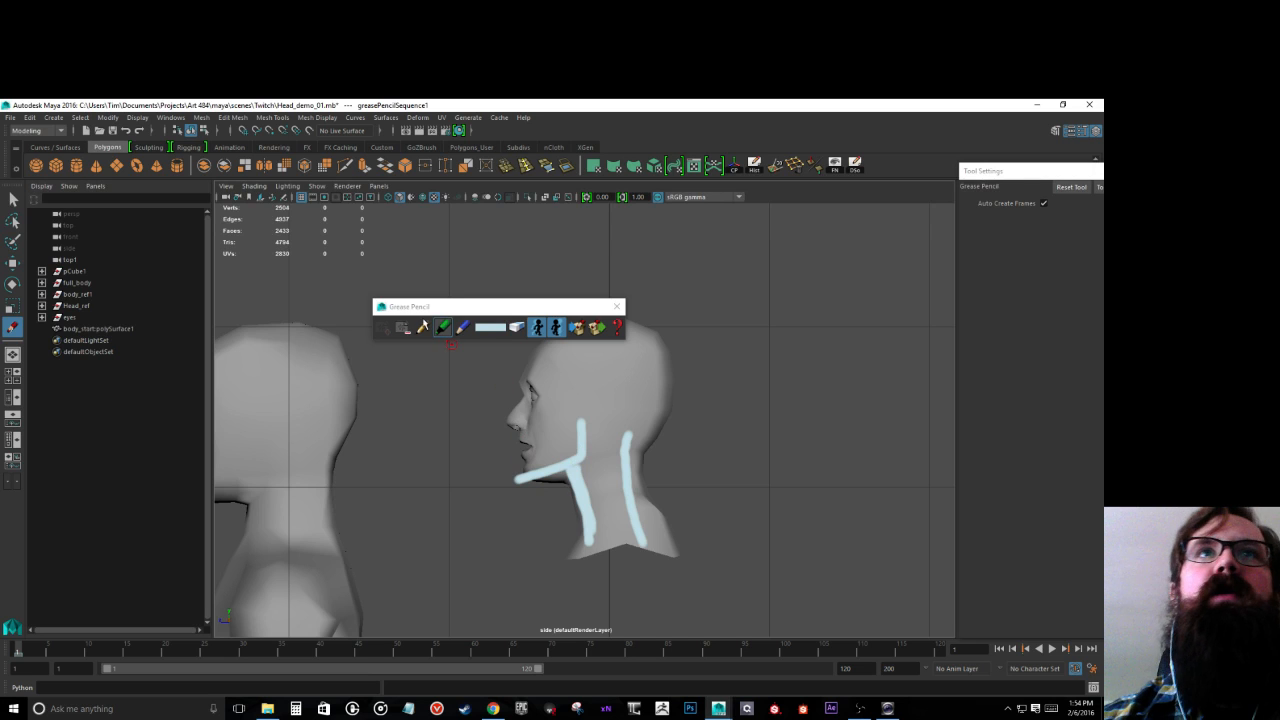
Step: Set the marker color to brown and shade the area under the chin down the front of the neck
left_click(495, 329)
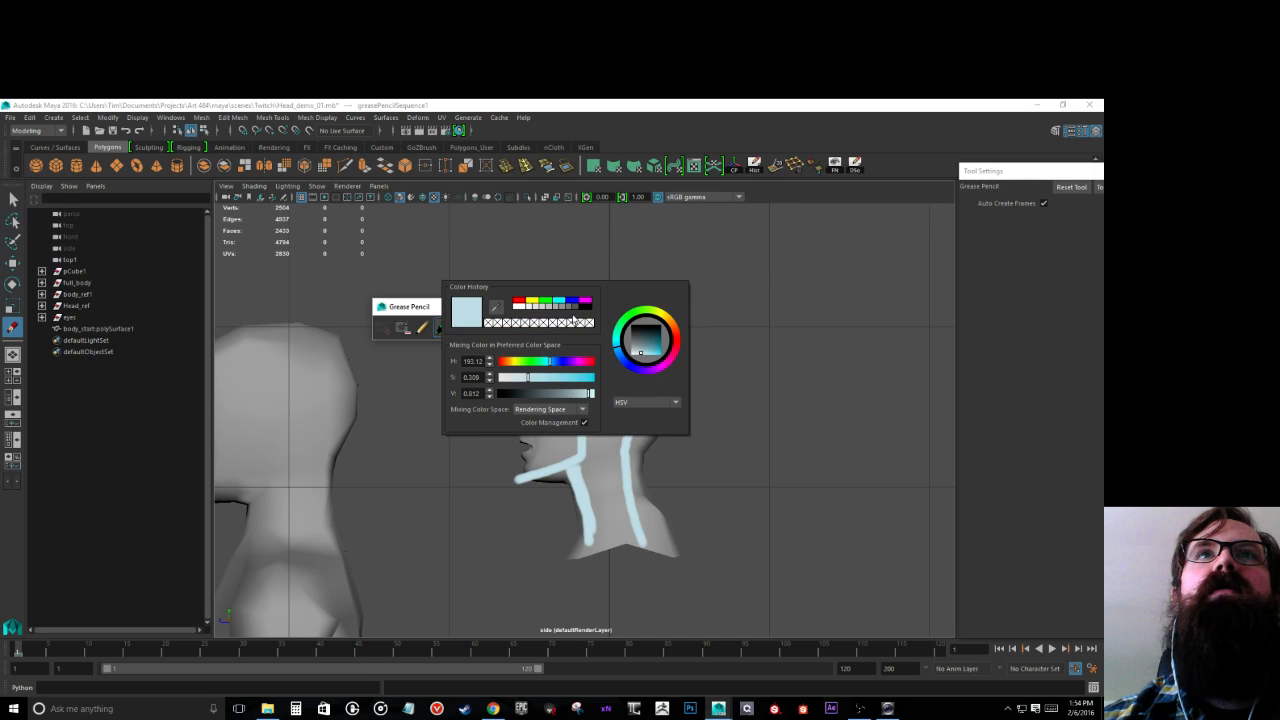
left_click(670, 328)
left_click(658, 348)
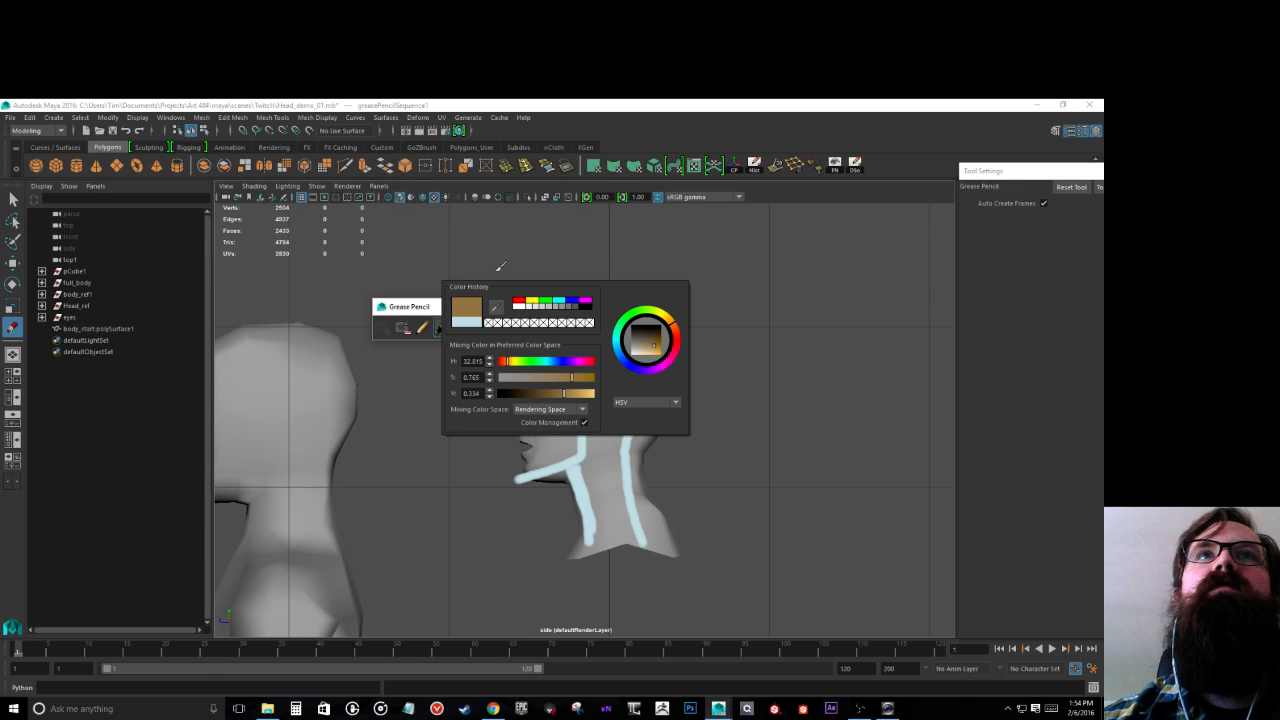
left_click(498, 267)
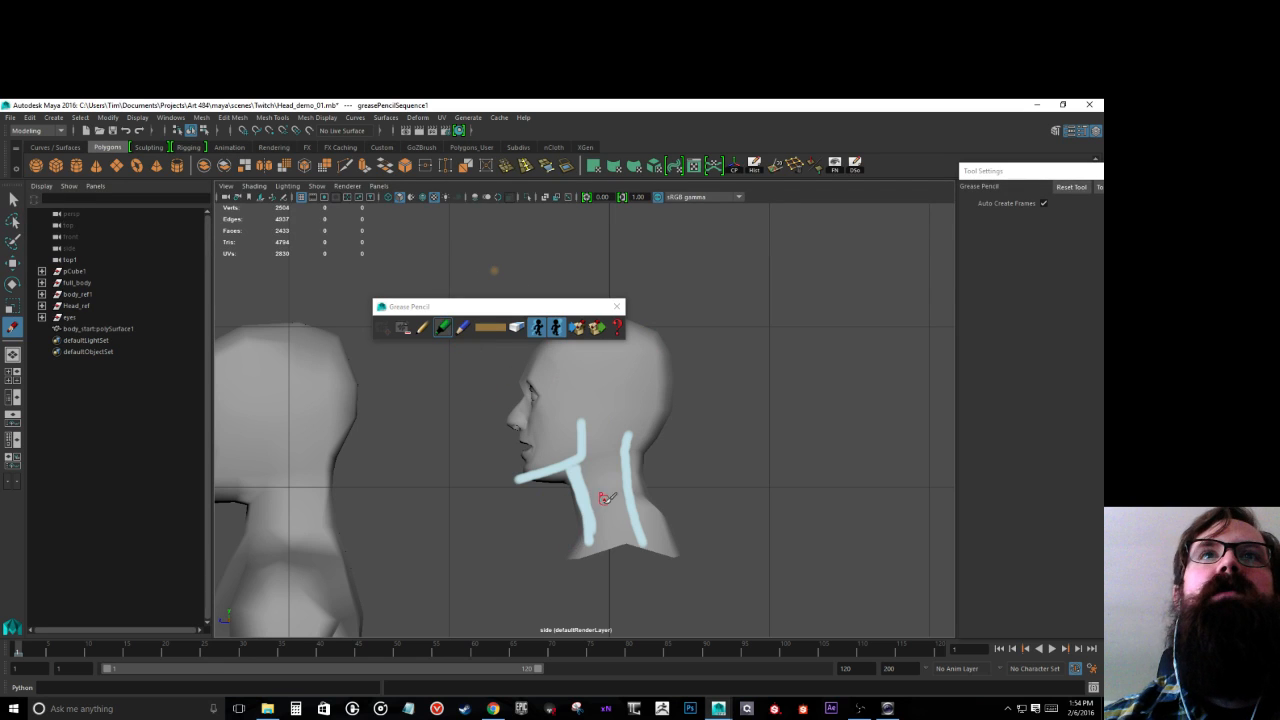
mouse_move(537, 476)
left_mouse_down()
mouse_move(578, 488)
mouse_move(595, 538)
left_mouse_up()
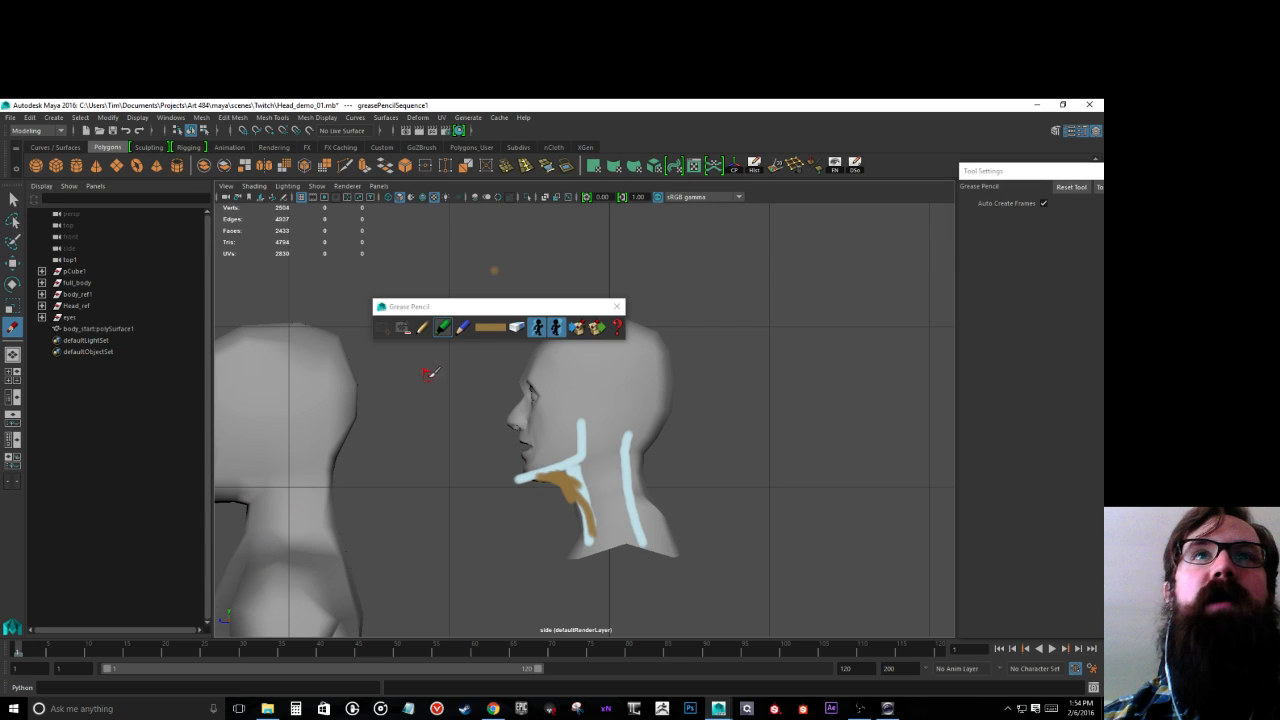
Step: Set the marker color to pure red and paint a band from under the chin down the throat
left_click(484, 327)
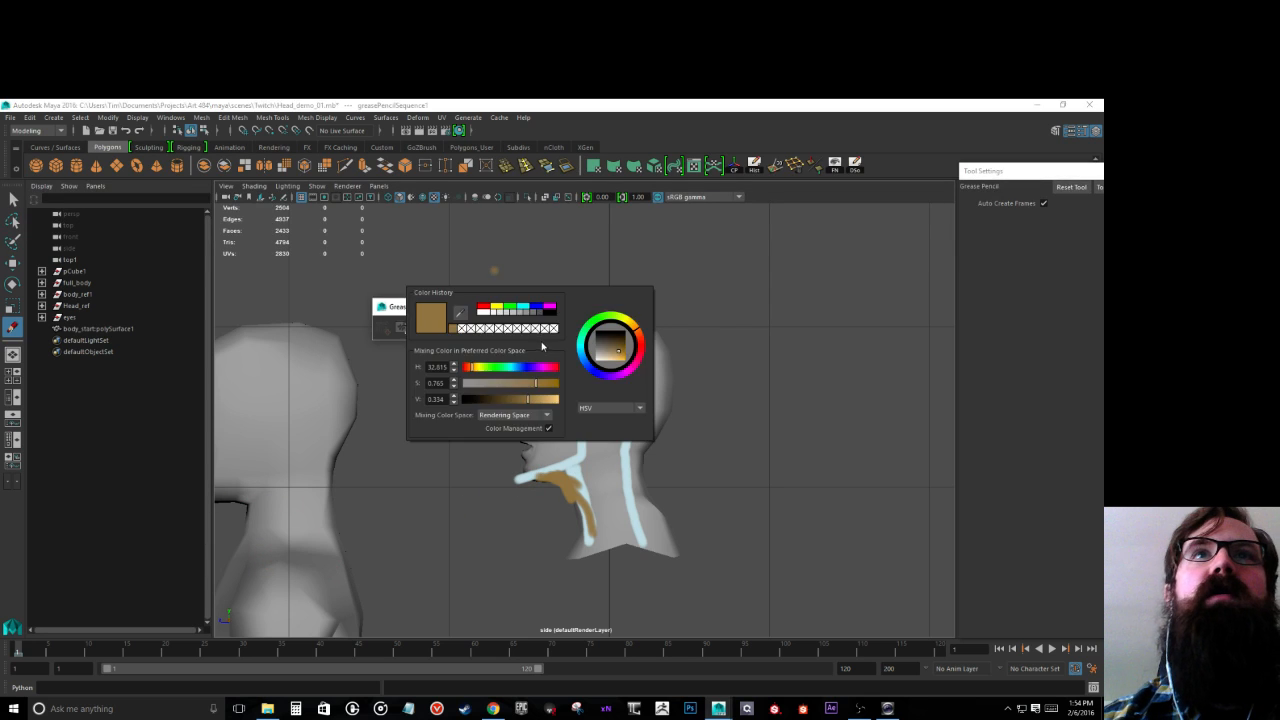
left_click(466, 367)
left_click(482, 308)
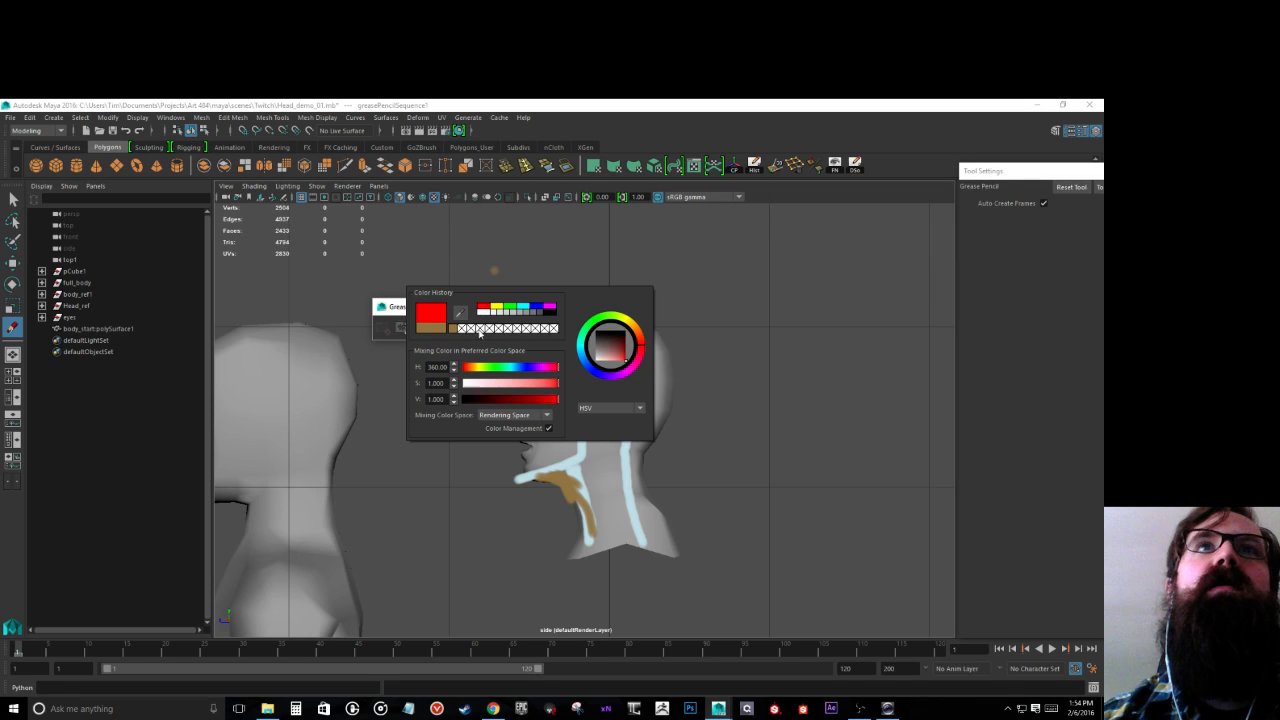
left_click(644, 476)
mouse_move(533, 478)
left_mouse_down()
mouse_move(583, 520)
mouse_move(533, 478)
mouse_move(577, 504)
left_mouse_up()
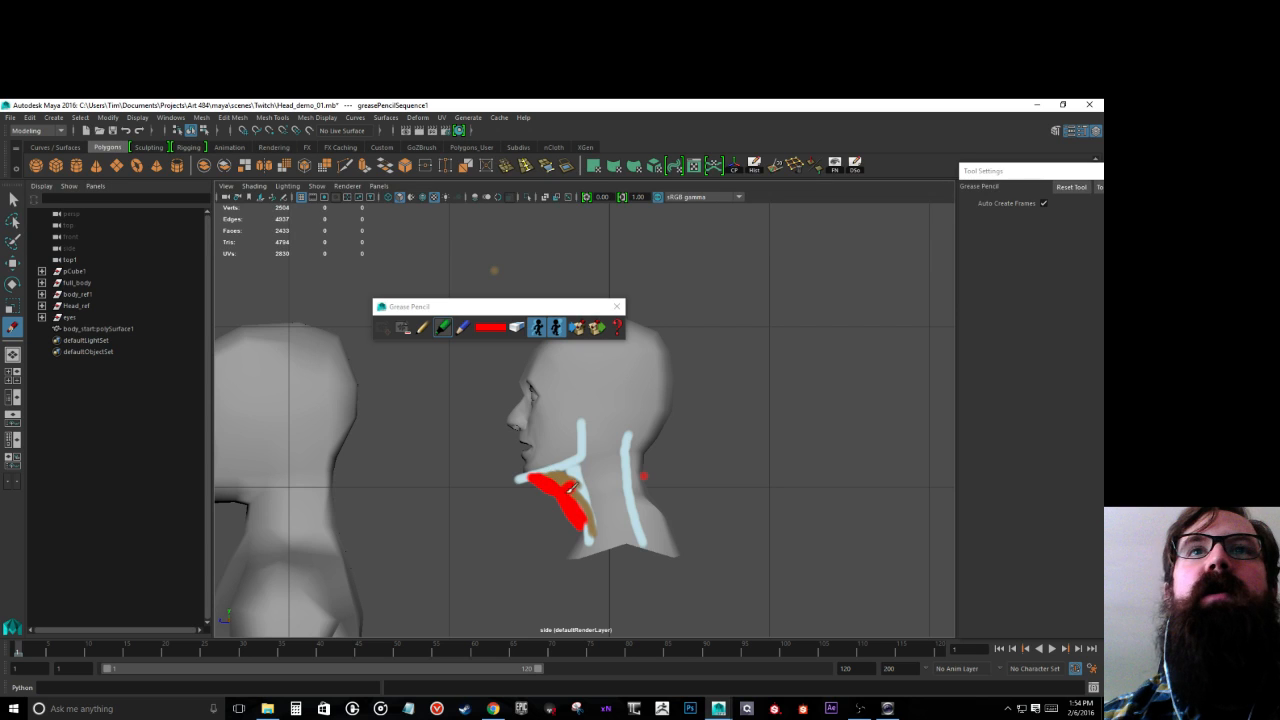
Step: Erase the strokes over the jaw and throat, and sketch a small red mark under the chin with the soft brush
left_click(516, 327)
mouse_move(518, 476)
left_mouse_down()
mouse_move(569, 480)
mouse_move(600, 540)
mouse_move(590, 450)
left_mouse_up()
left_click(463, 327)
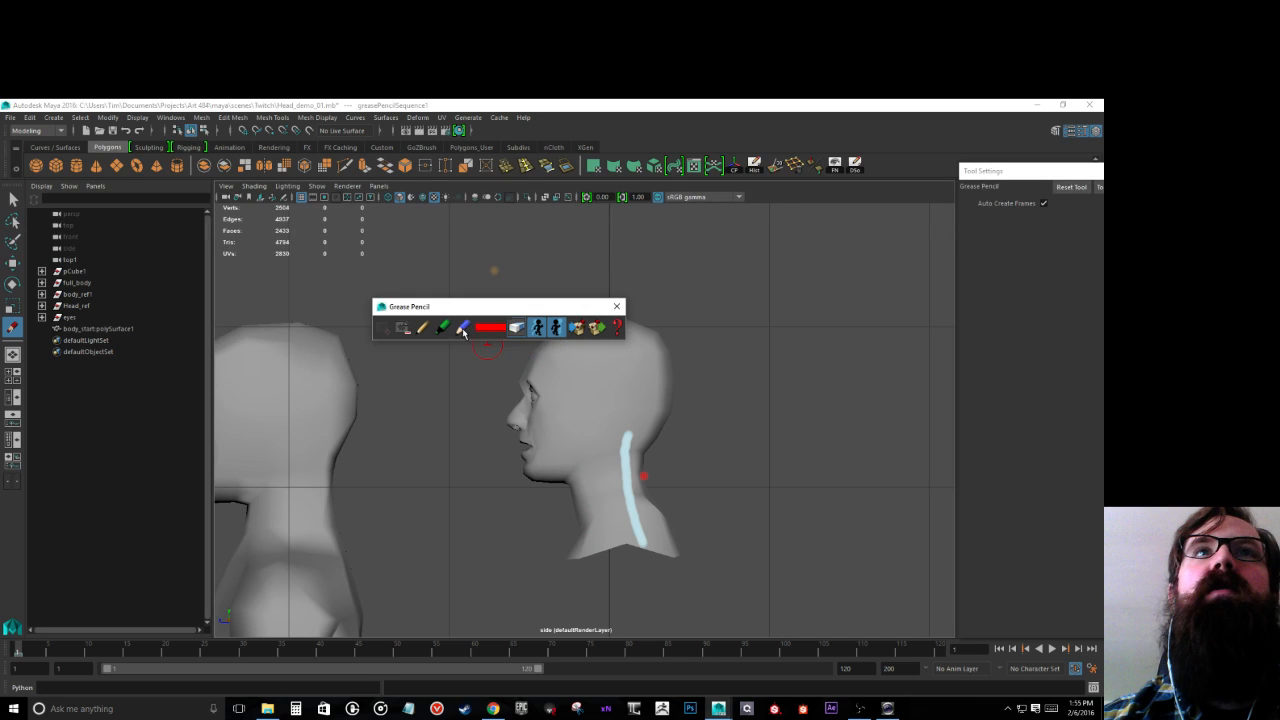
left_click(540, 472)
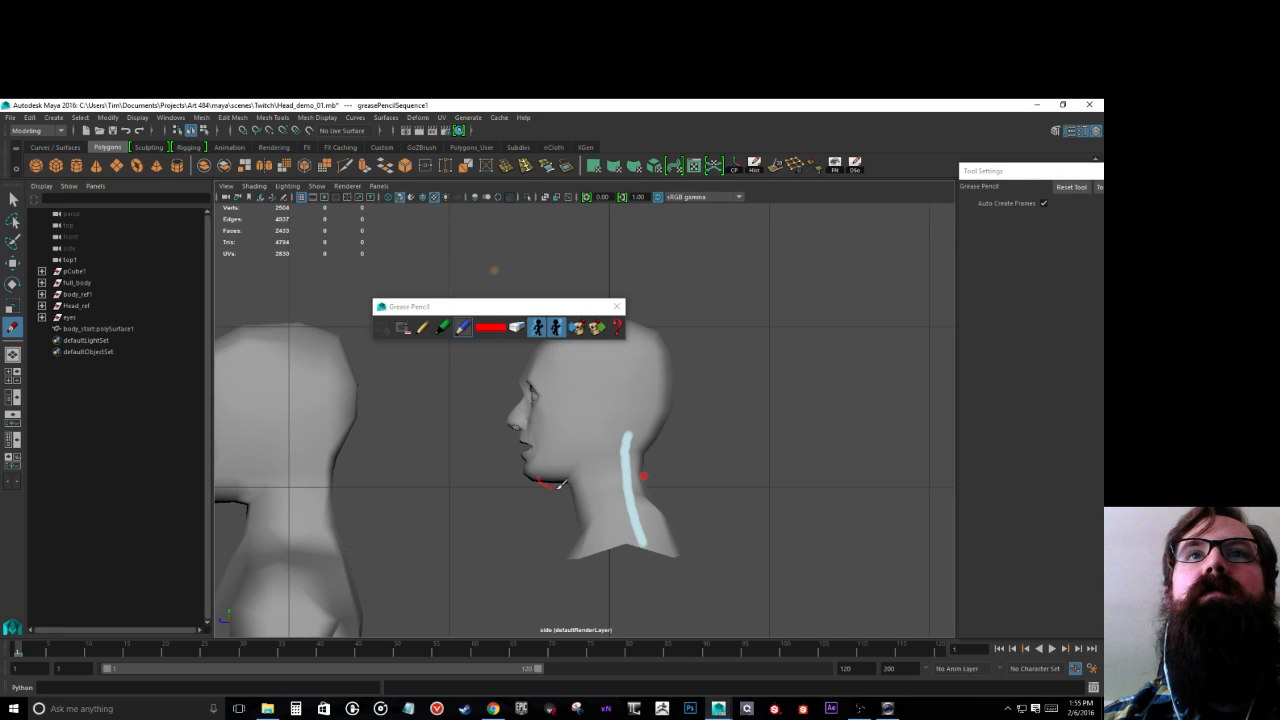
left_click_drag(554, 479, 522, 468)
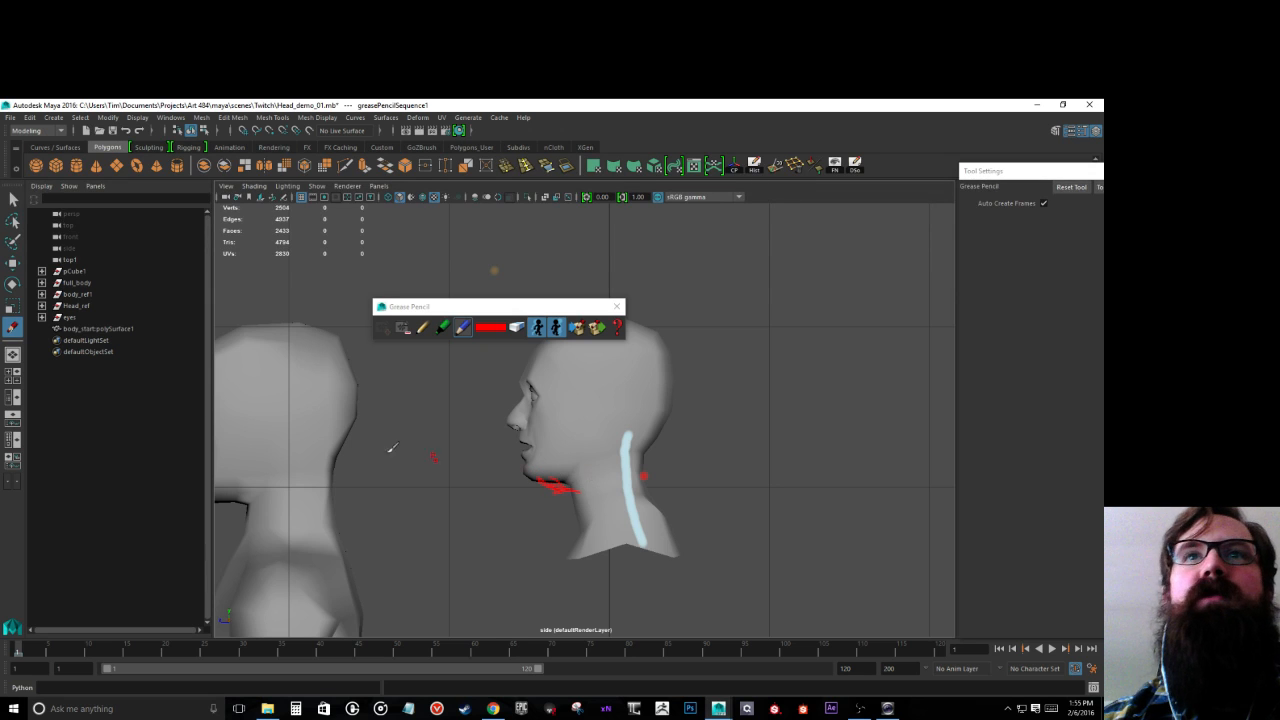
Step: Erase the remaining chin and neck marks and move the Grease Pencil toolbar out of the viewport
left_click(516, 327)
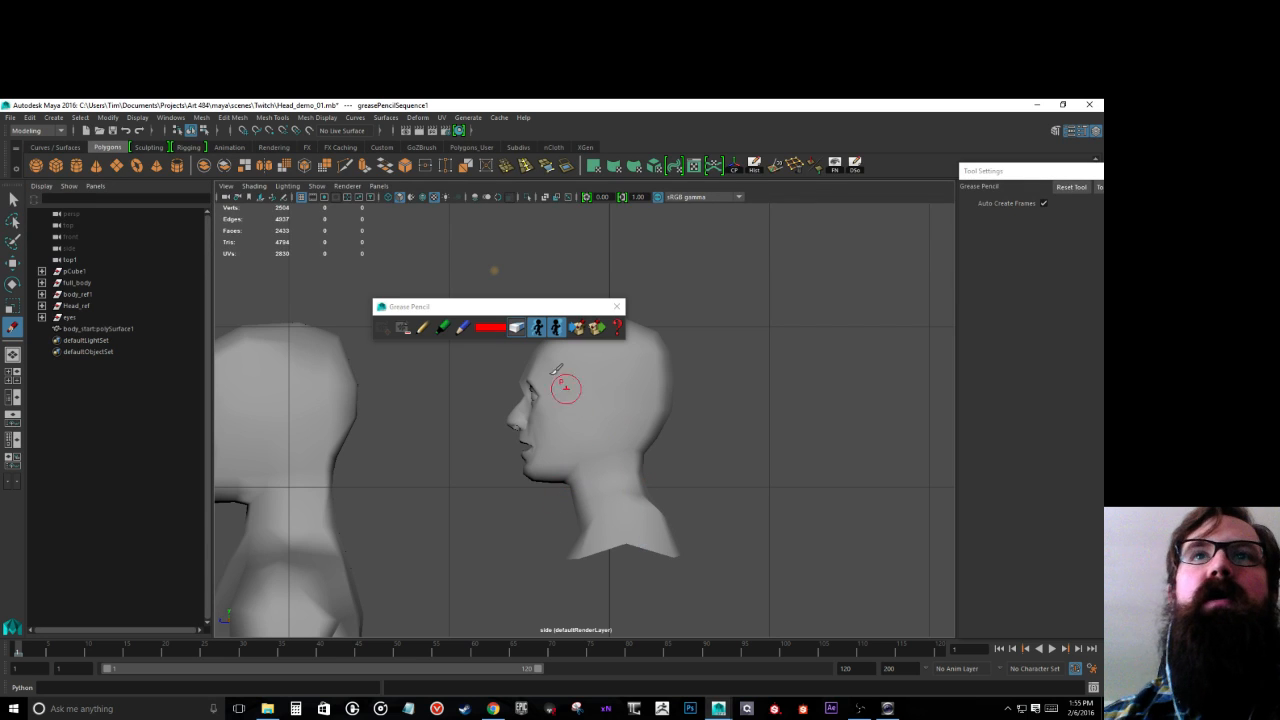
left_click_drag(601, 308, 1279, 238)
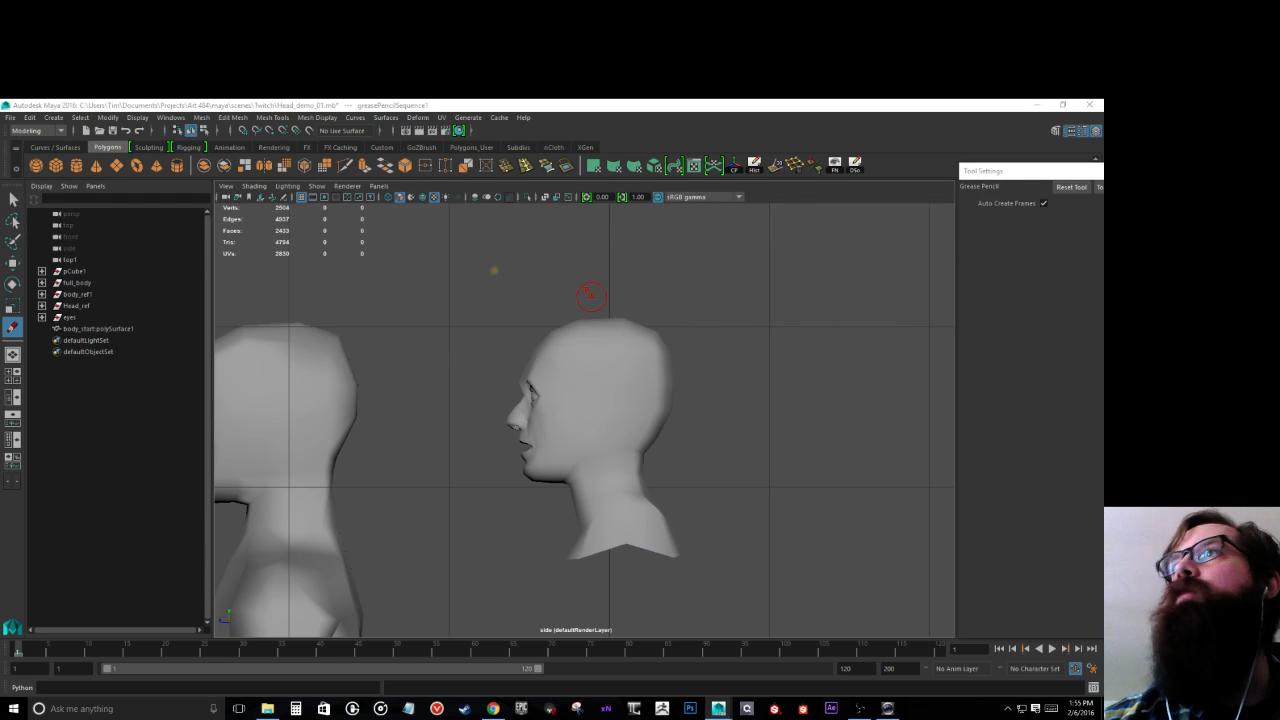
Step: Put the Head mesh into vertex editing and nudge the vertex at the middle of the lower neck's side
left_click(1057, 164)
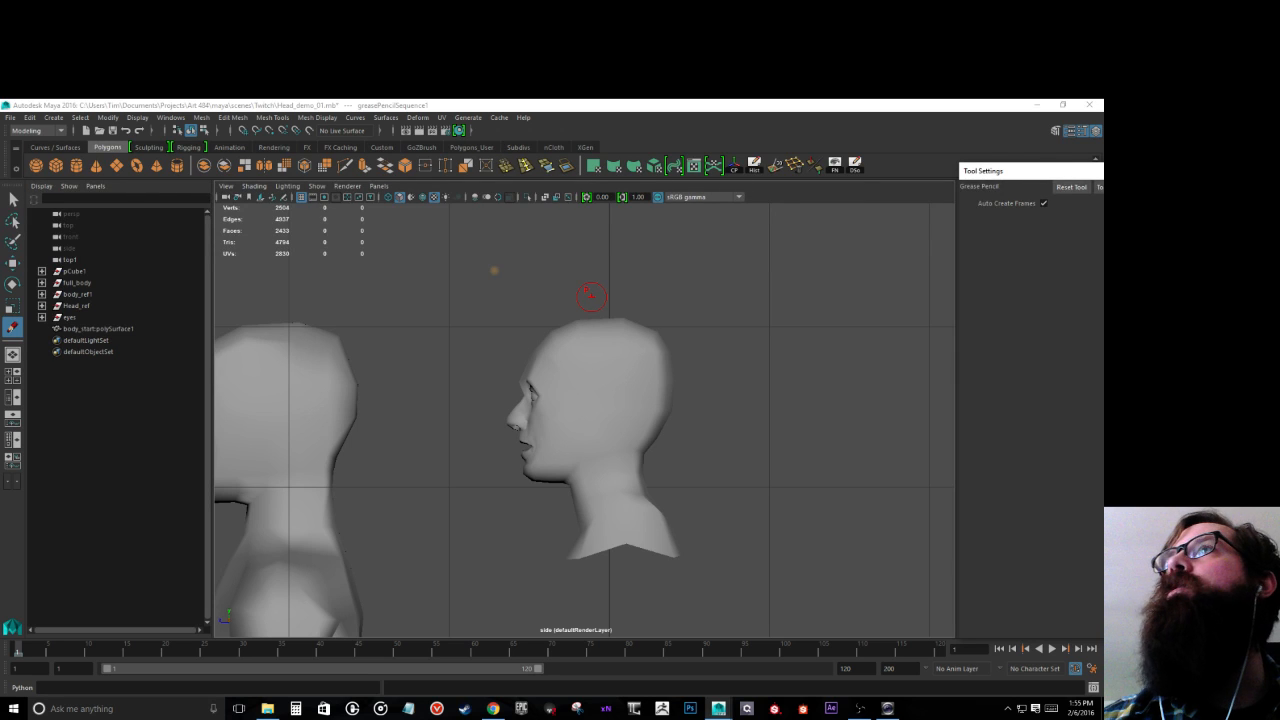
right_click_drag(591, 380, 532, 390)
key("w")
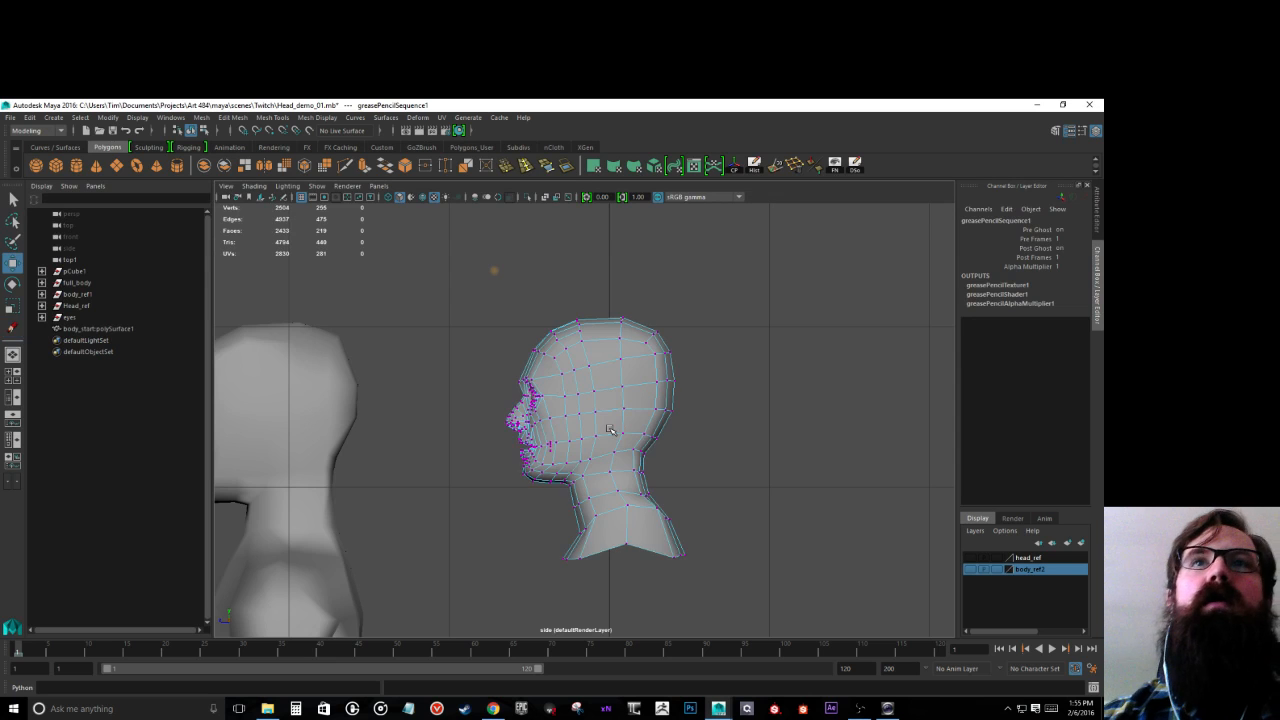
right_click_drag(609, 429, 675, 463, "alt")
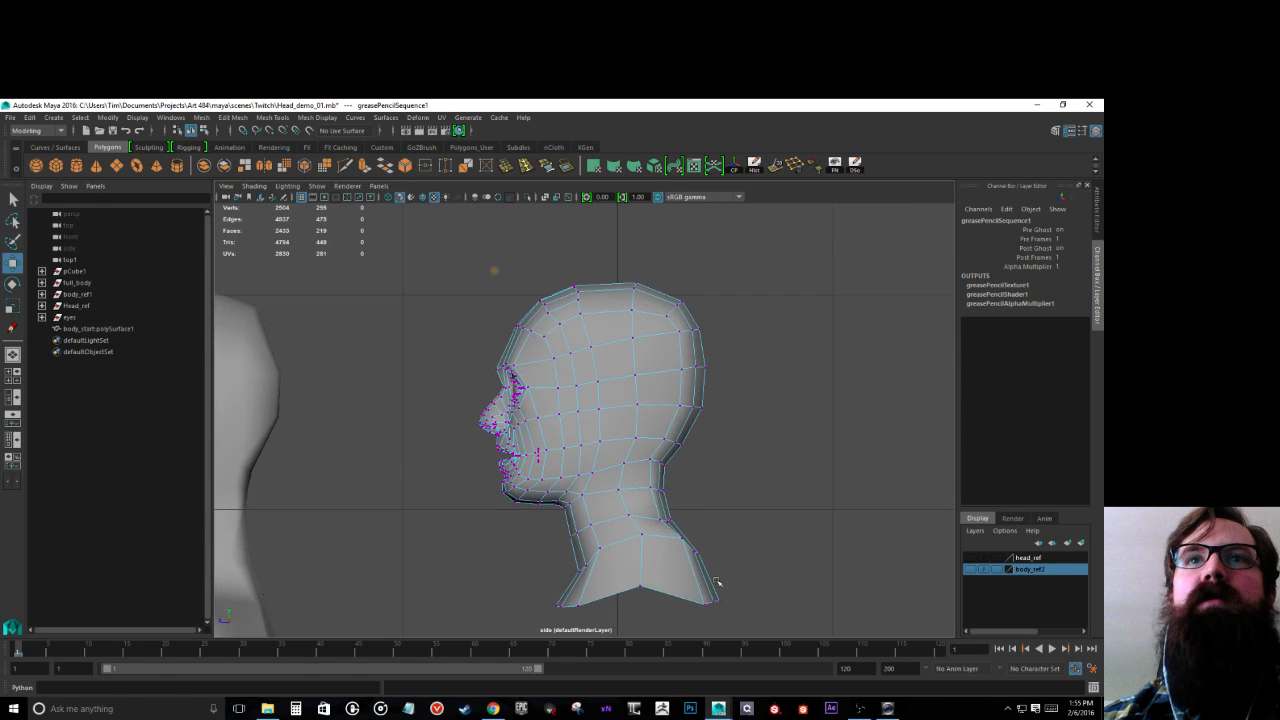
left_click(680, 538)
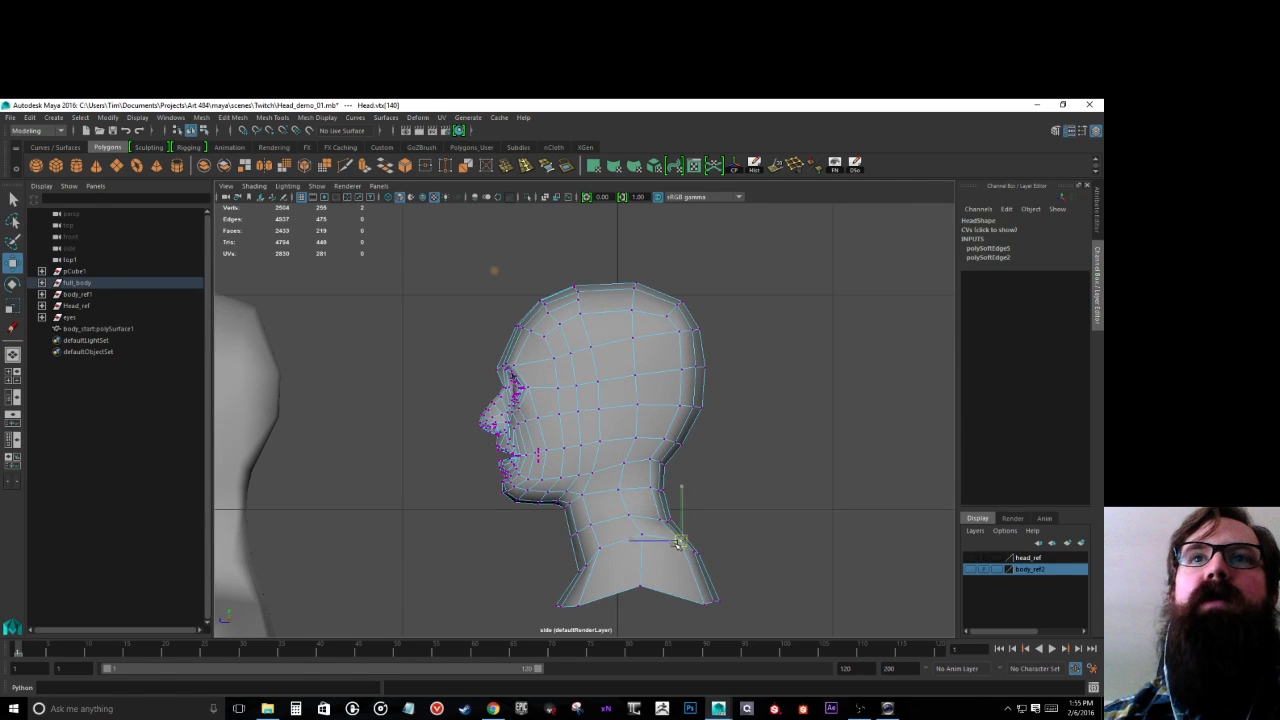
left_click(638, 536)
left_click_drag(632, 538, 625, 540)
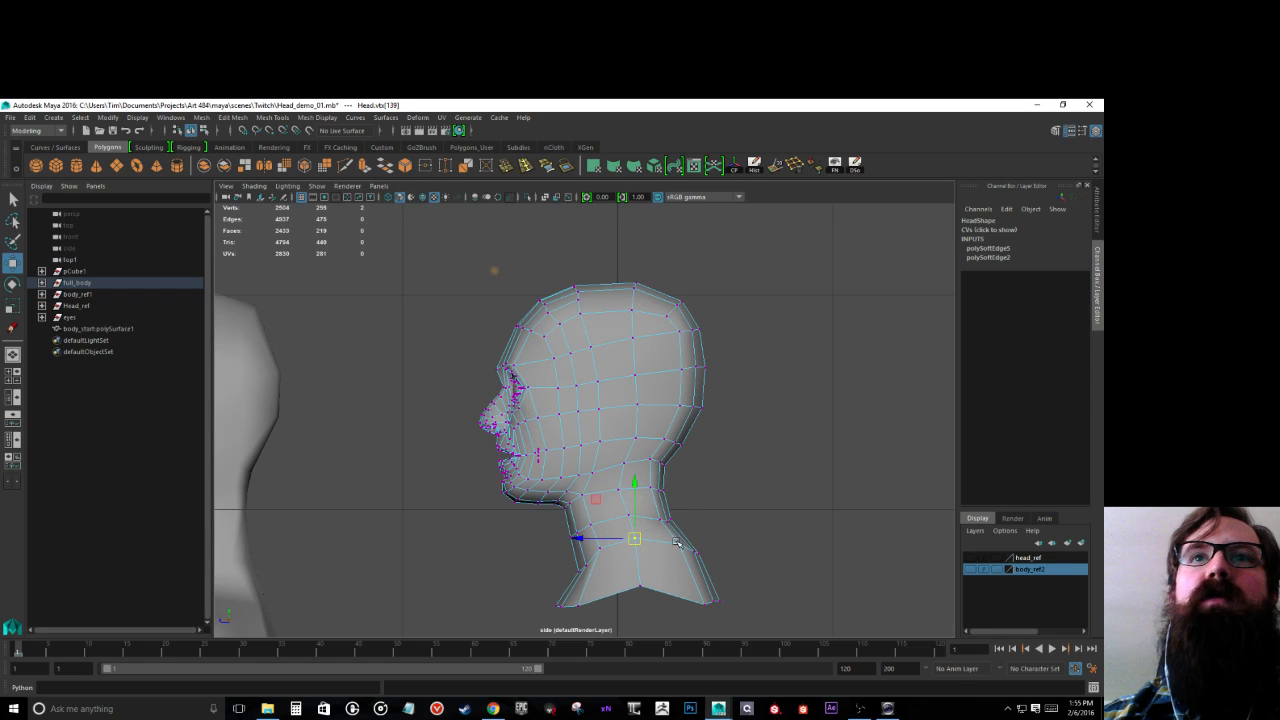
Step: Select the vertex near the nape, show the head_ref layer, and turn on X-ray shading to compare the mesh with the photo
key("F8")
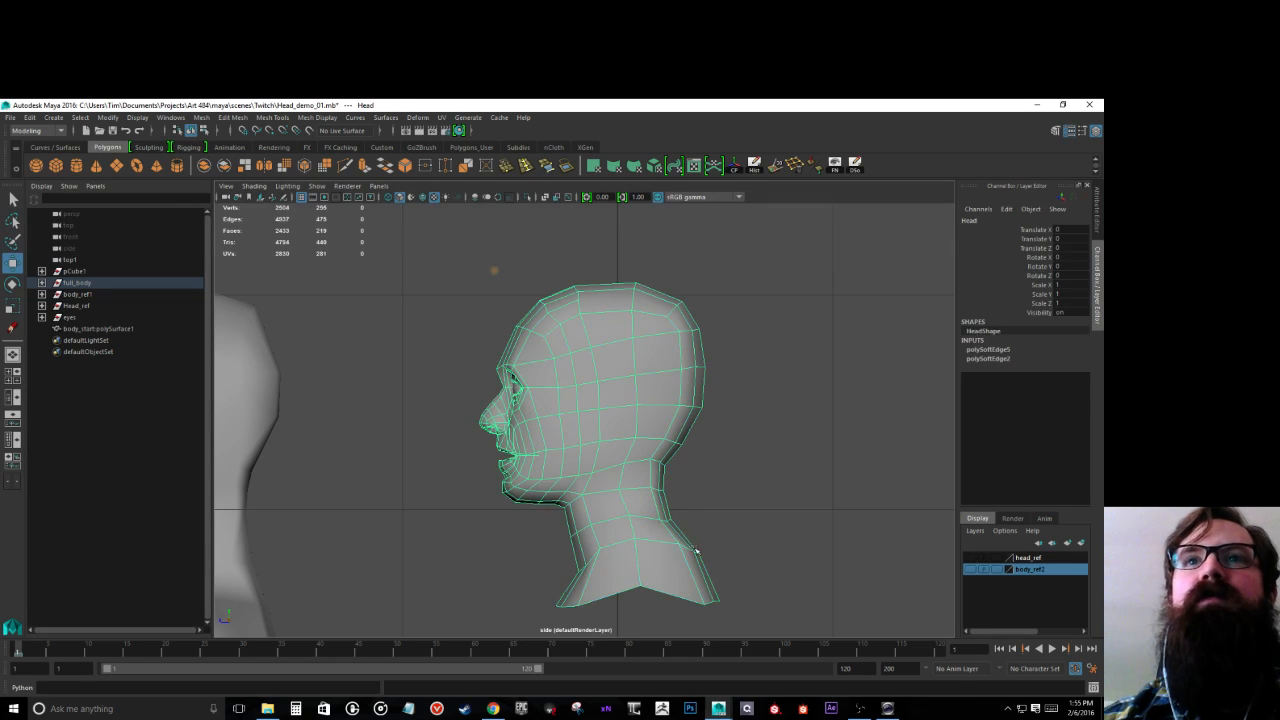
right_click_drag(675, 395, 625, 400)
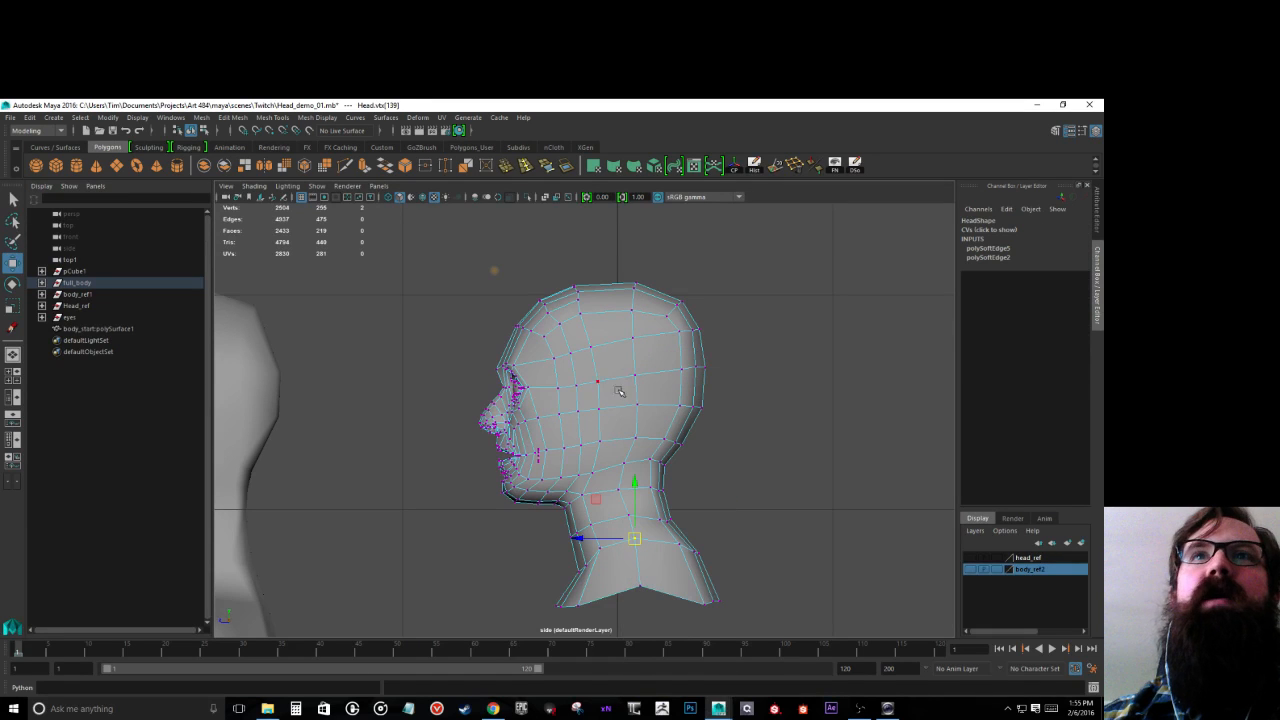
left_click(648, 459)
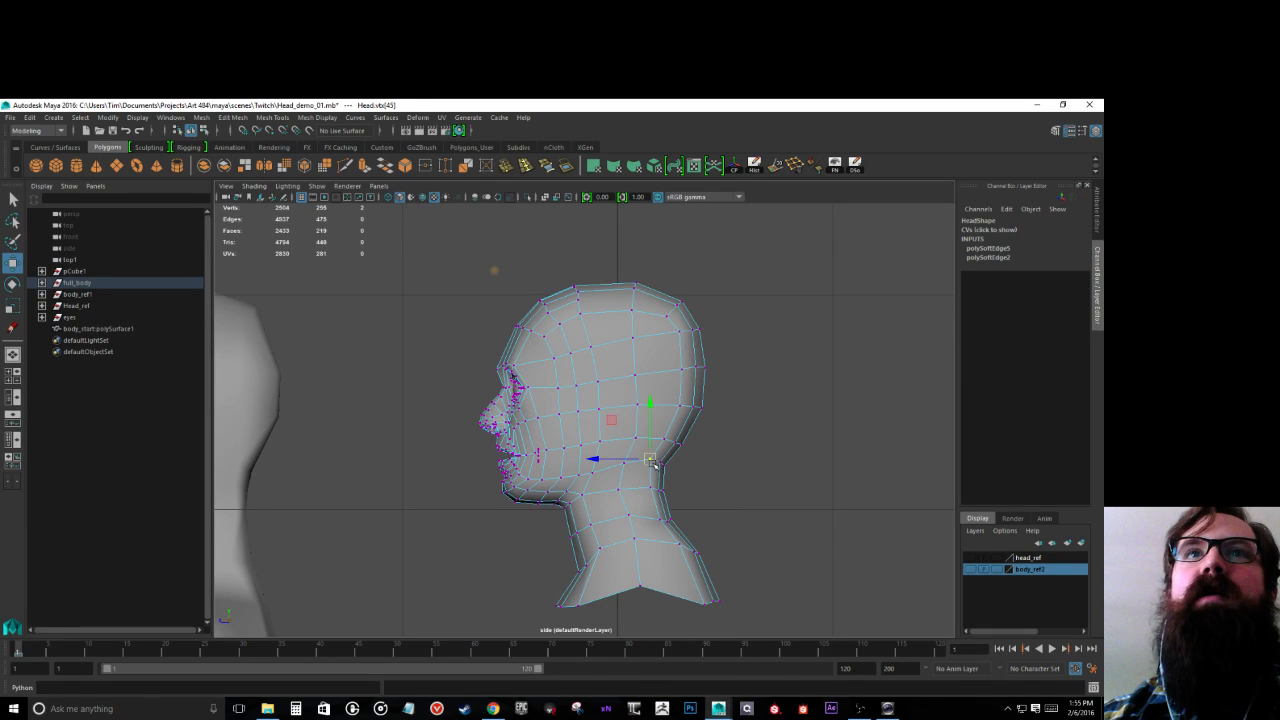
left_click(969, 558)
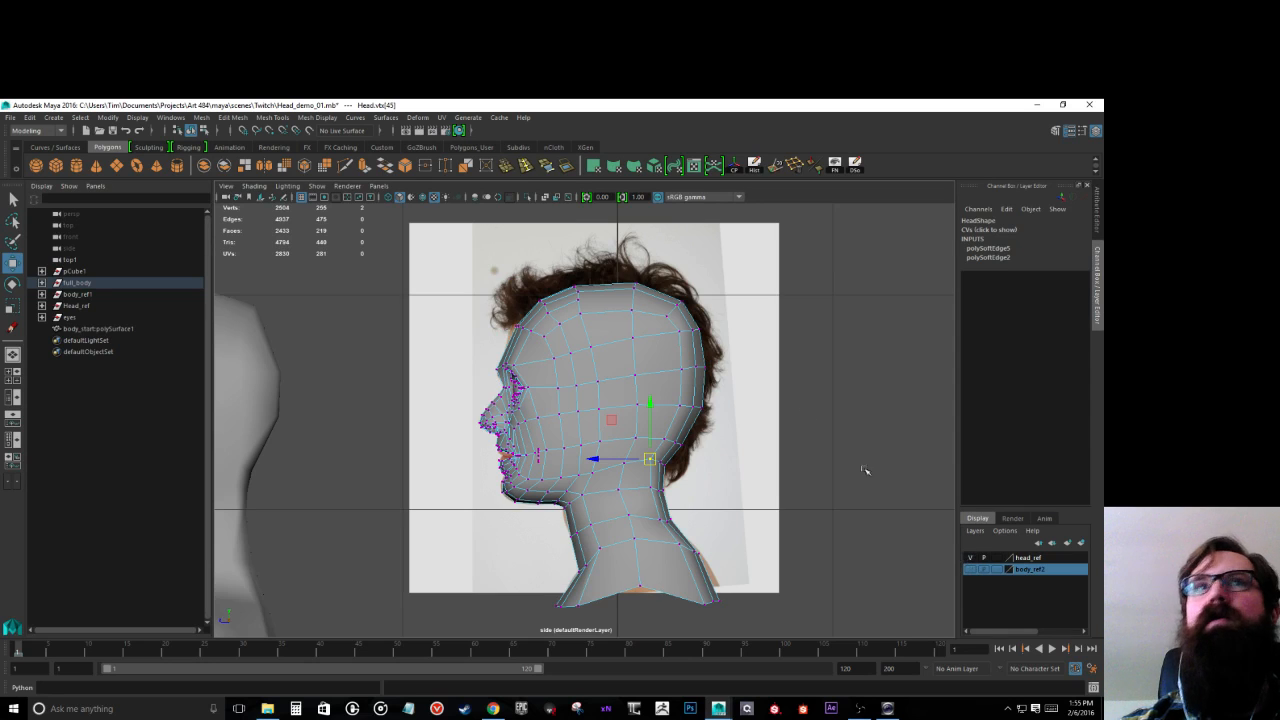
left_click(545, 196)
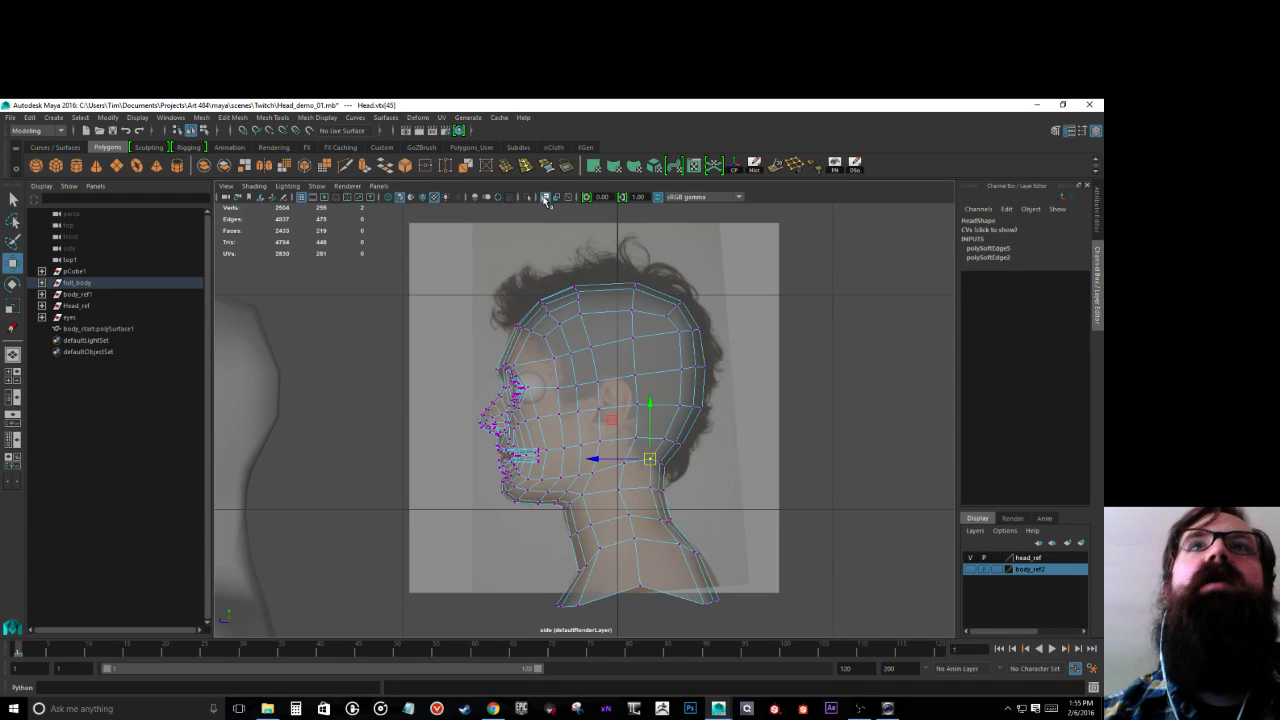
Step: Reposition the Head vertices down the back of the skull and below the ear in the side view
left_click(673, 324)
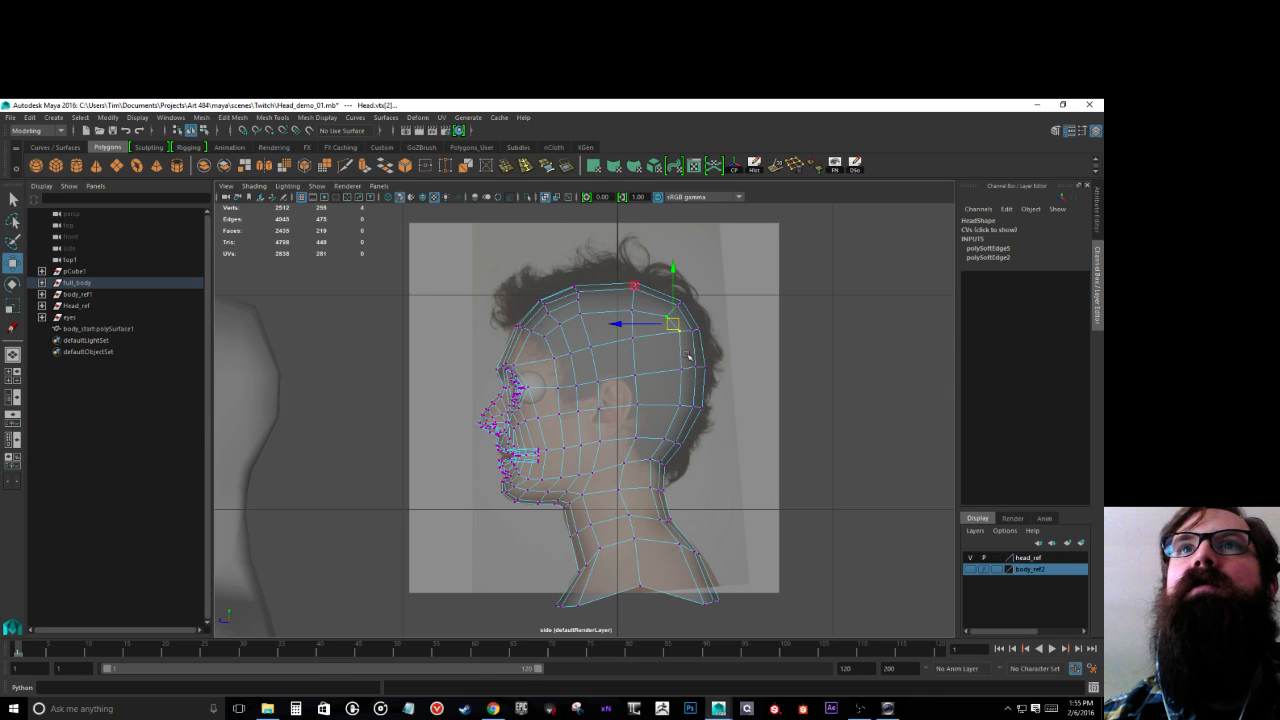
left_click_drag(676, 326, 687, 415)
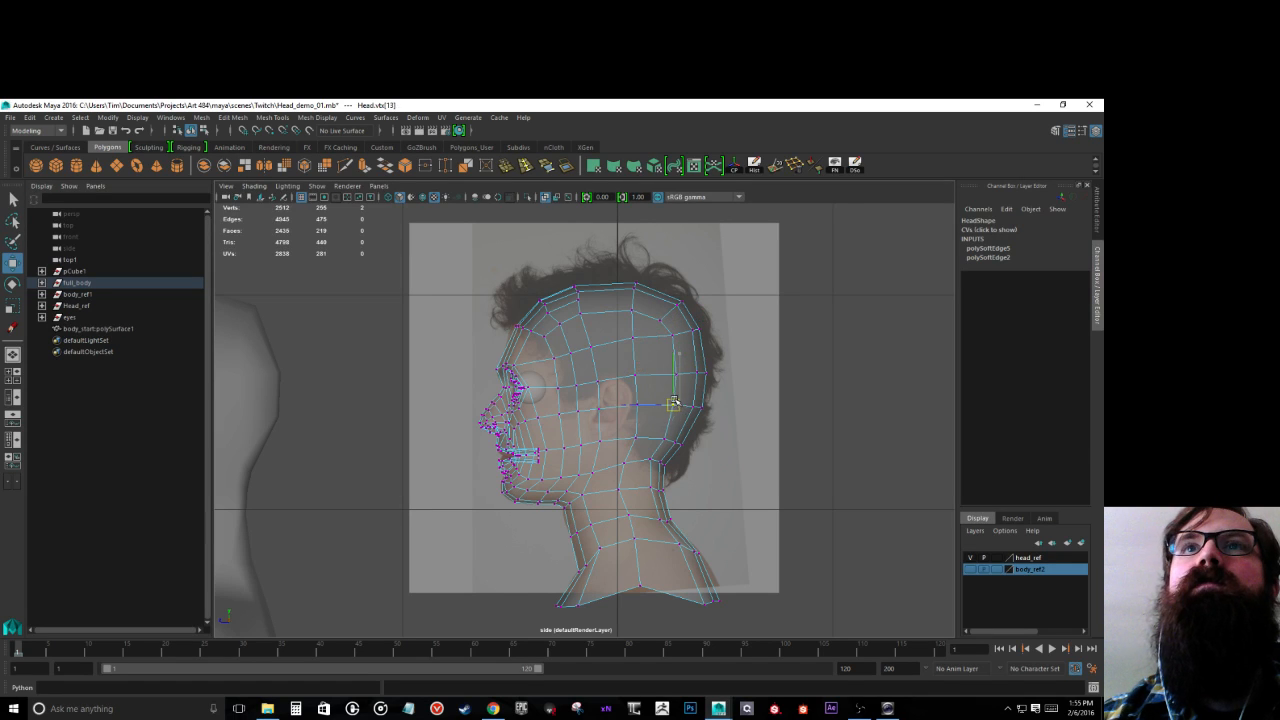
left_click(665, 440)
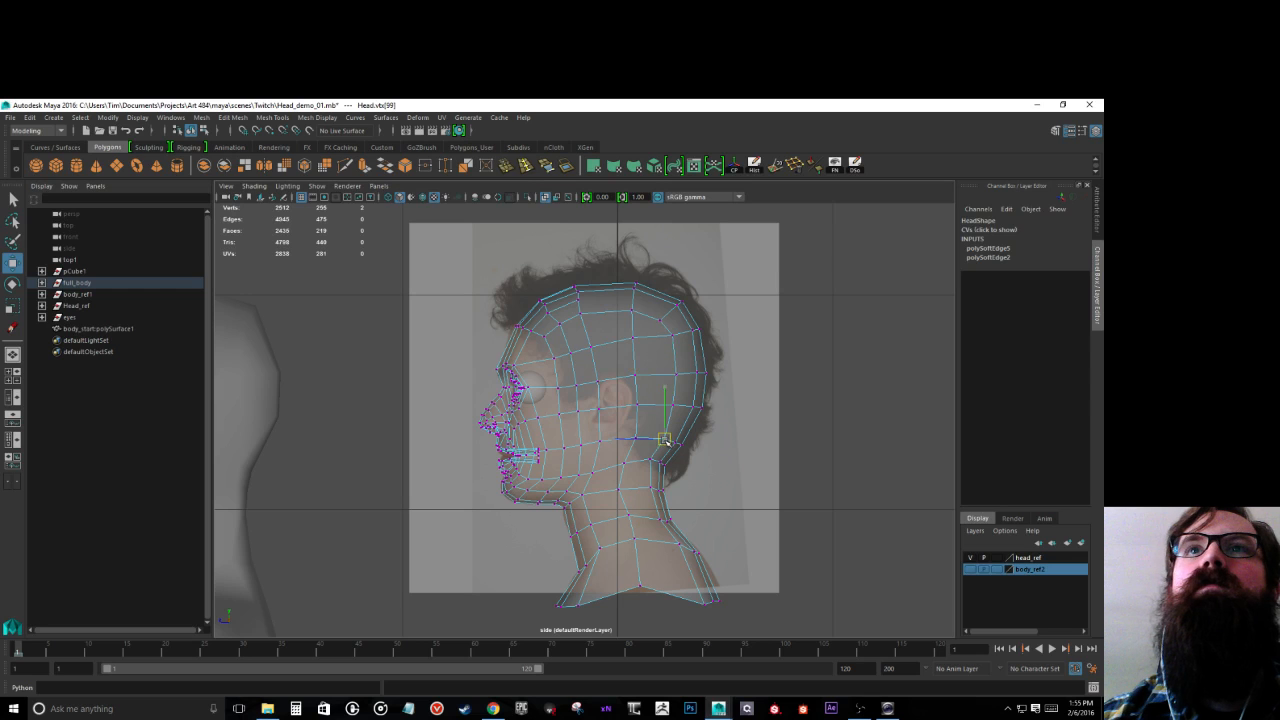
left_click(624, 465)
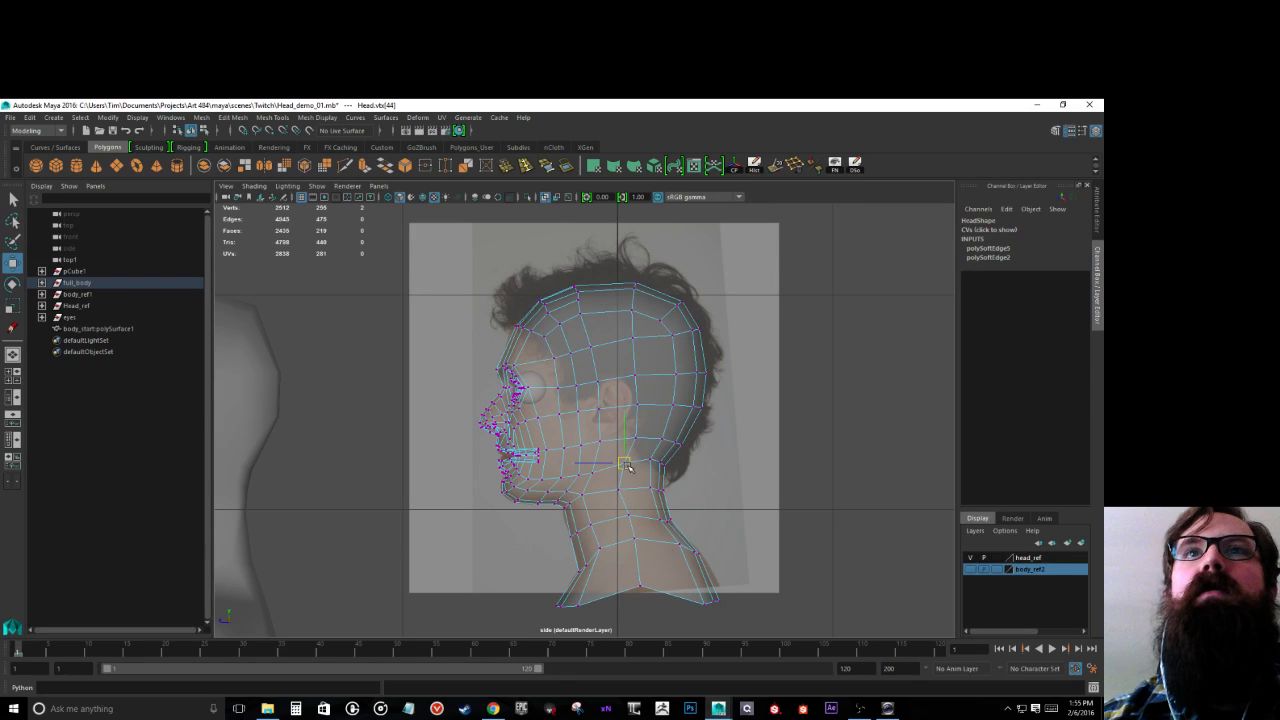
left_click(590, 470)
Step: Cut a new edge with Multi-Cut from the vertex at the jaw corner to the neighboring vertex on the lower jaw
scroll(585, 474, "up", 2)
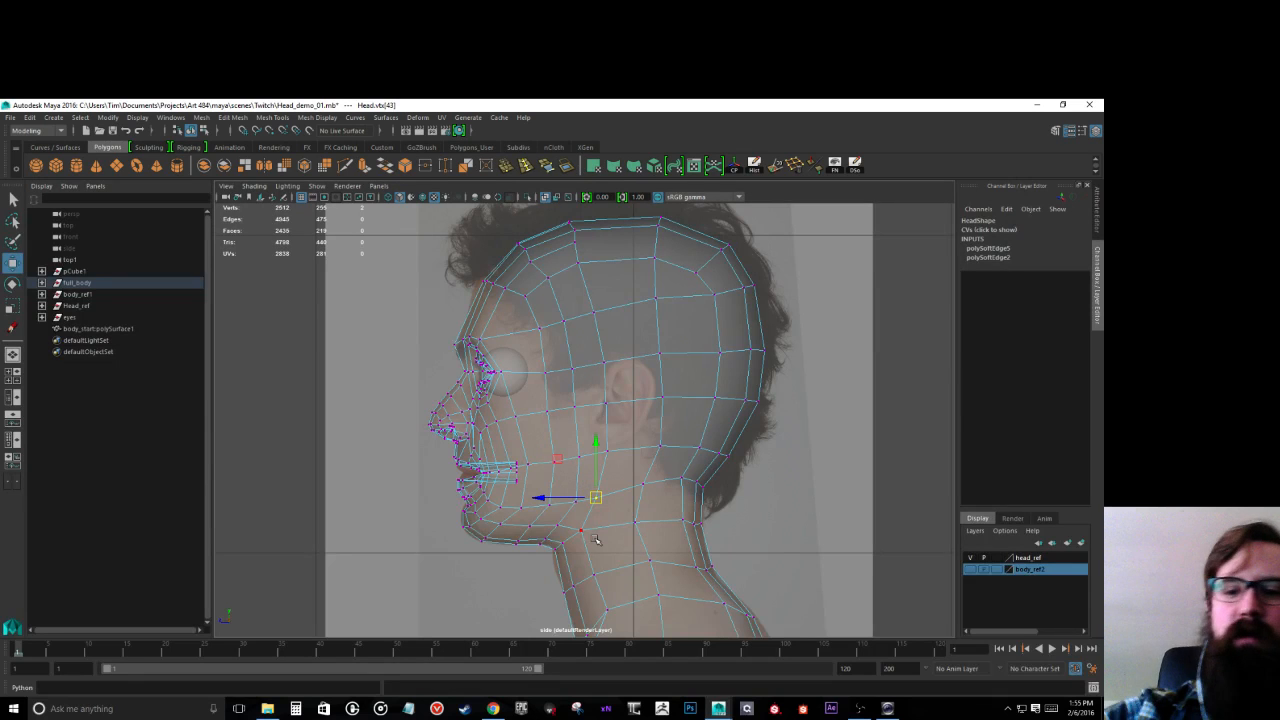
scroll(580, 452, "up", 4)
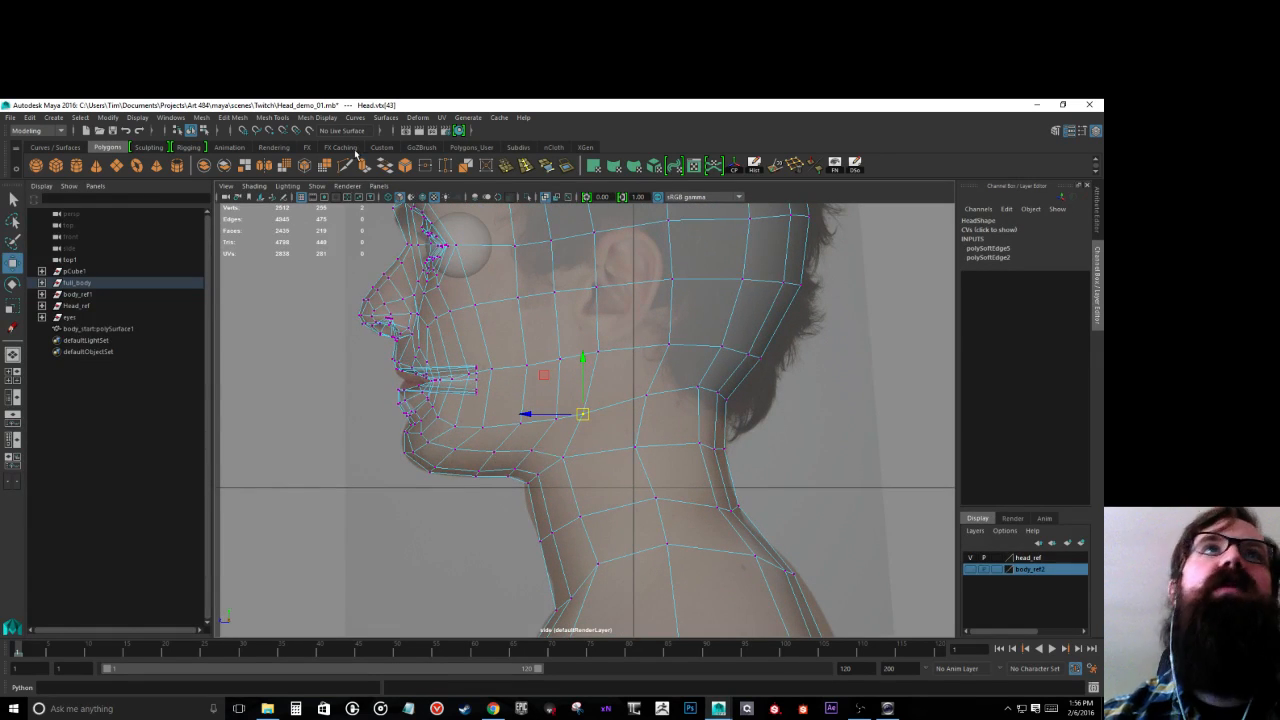
left_click(345, 165)
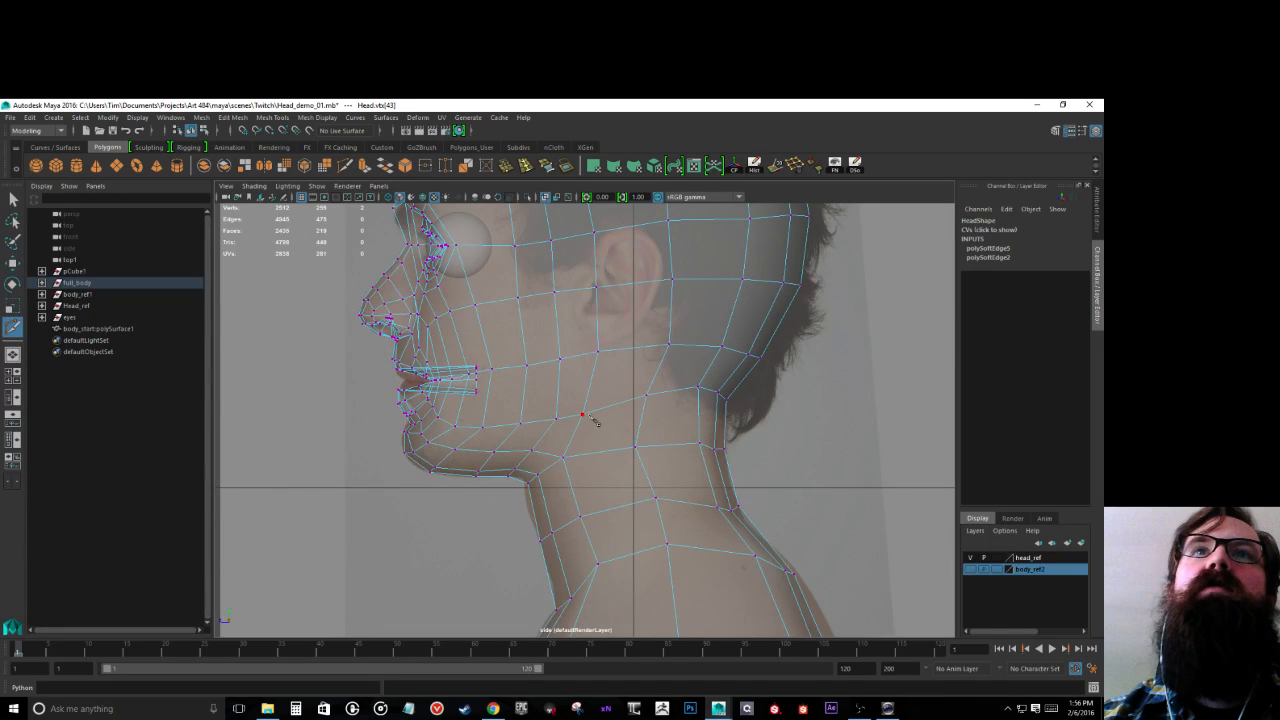
left_click(535, 455)
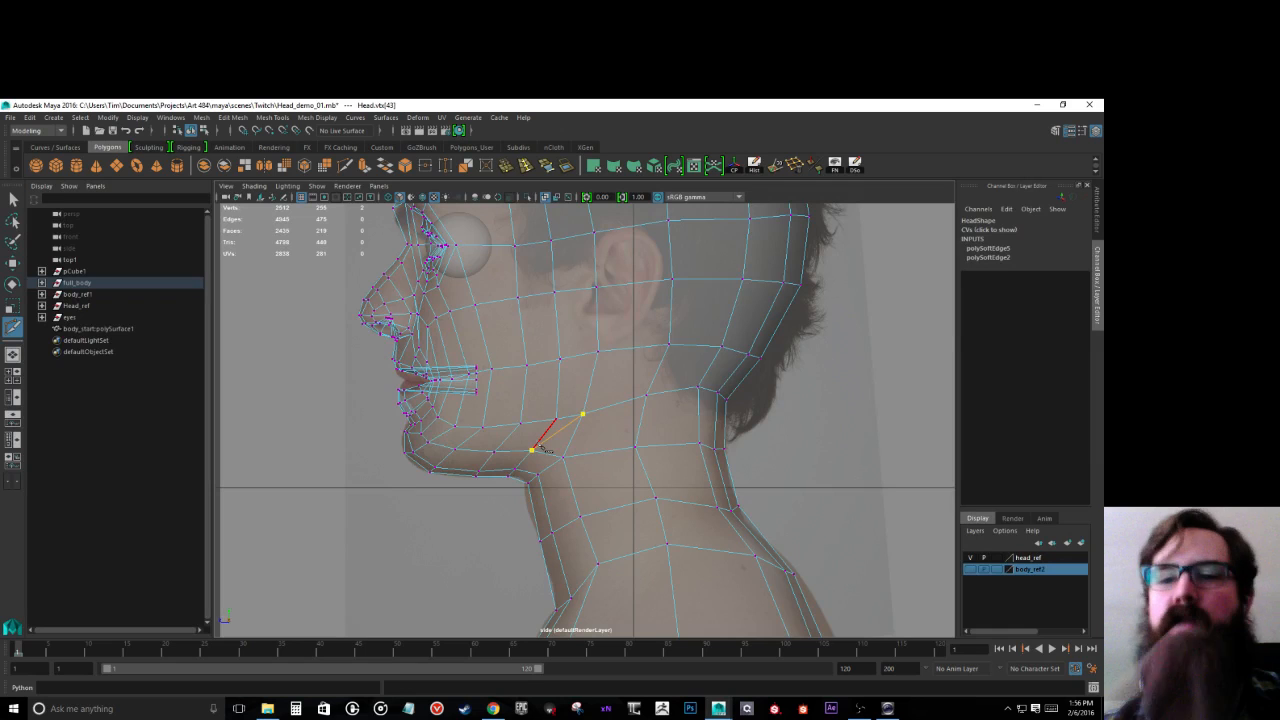
right_click(541, 447)
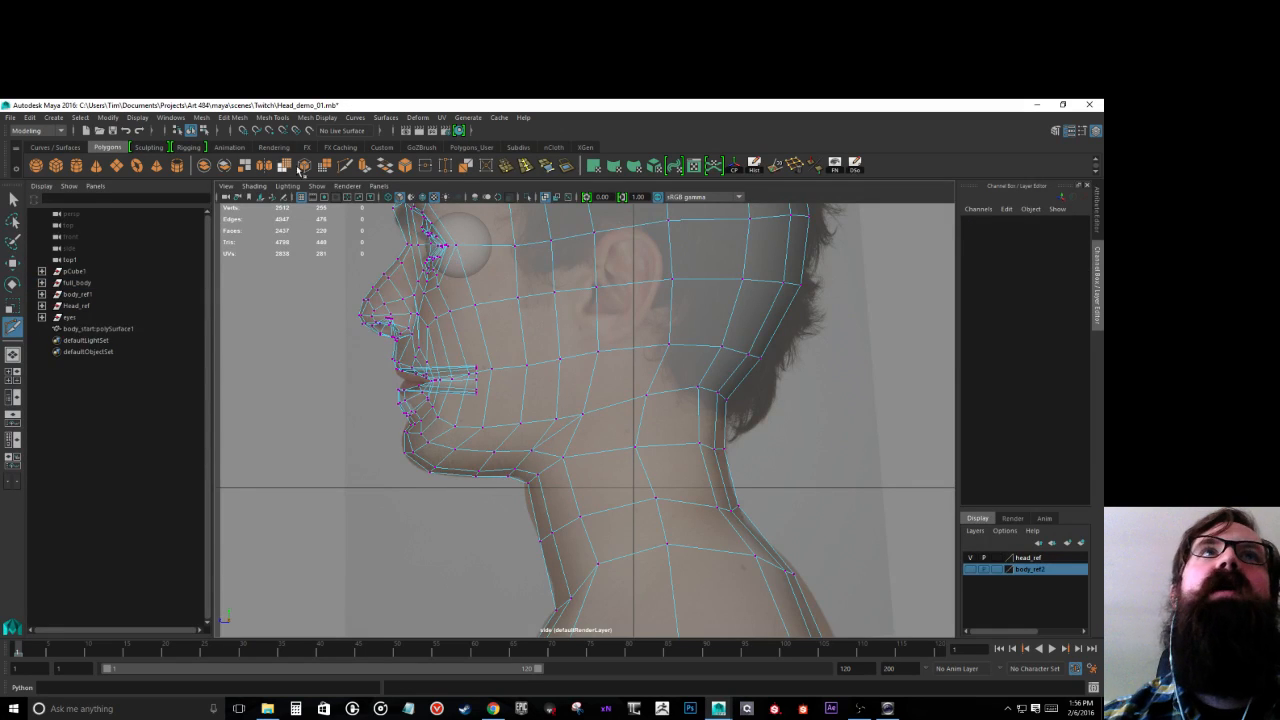
key("q")
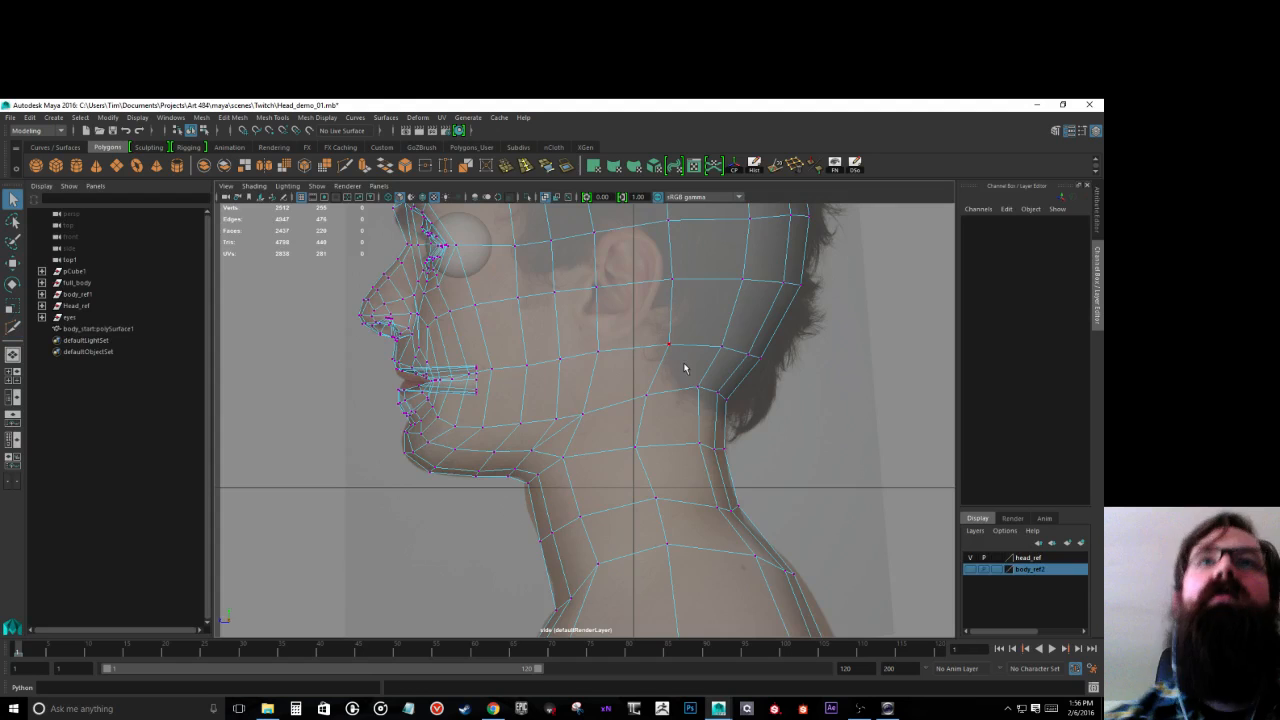
Step: Open the Tool Settings, dock them beside the viewport, and activate Multi-Cut to show its options
left_click(340, 170)
double_click(337, 168)
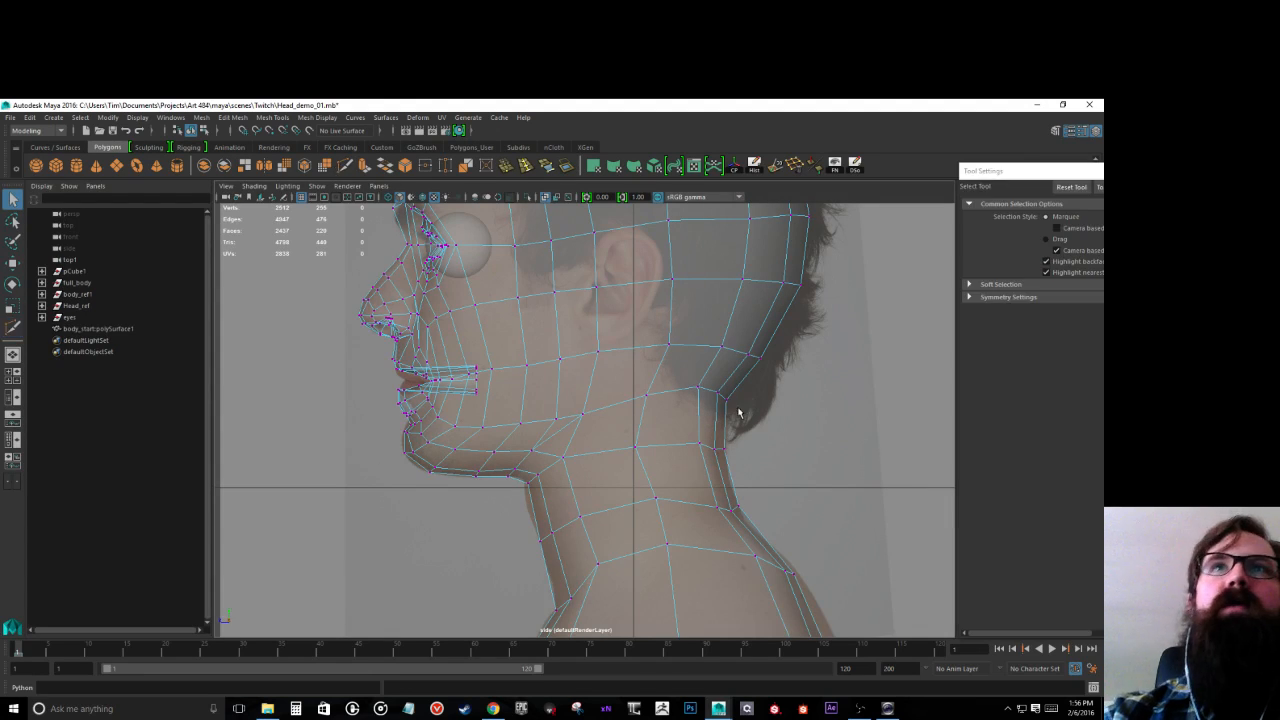
left_click_drag(1098, 180, 1050, 196)
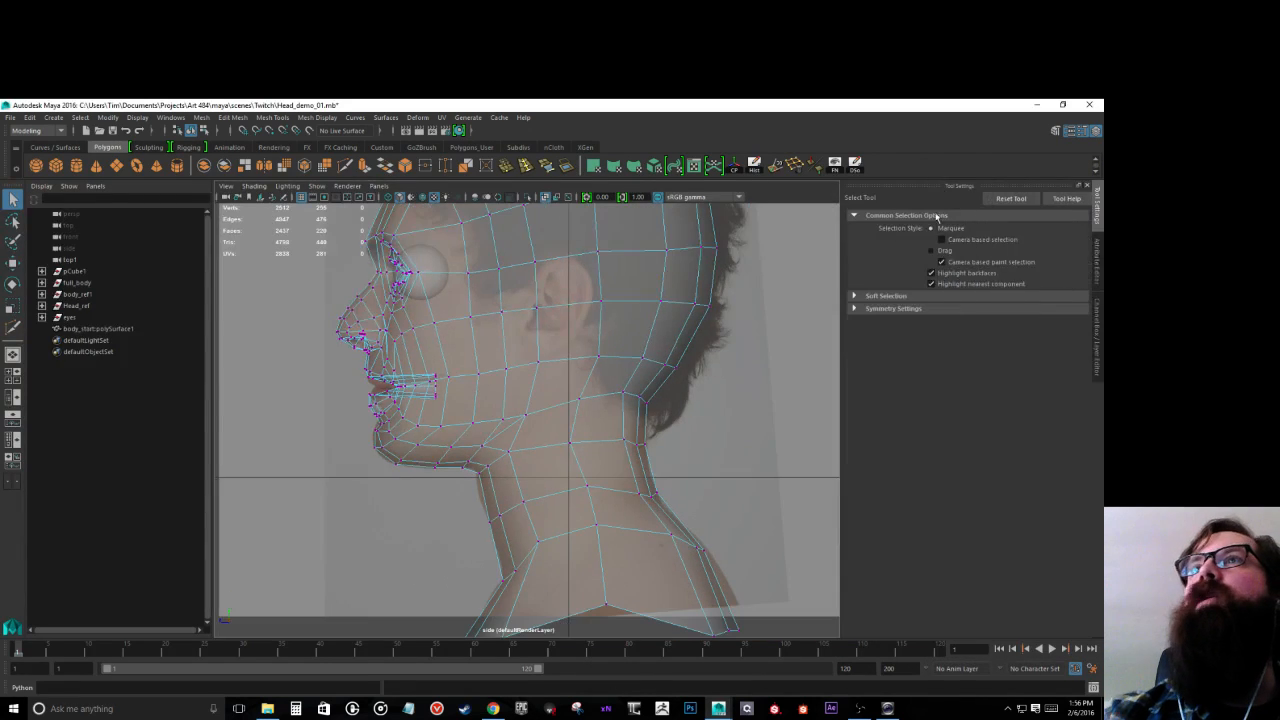
left_click(572, 439)
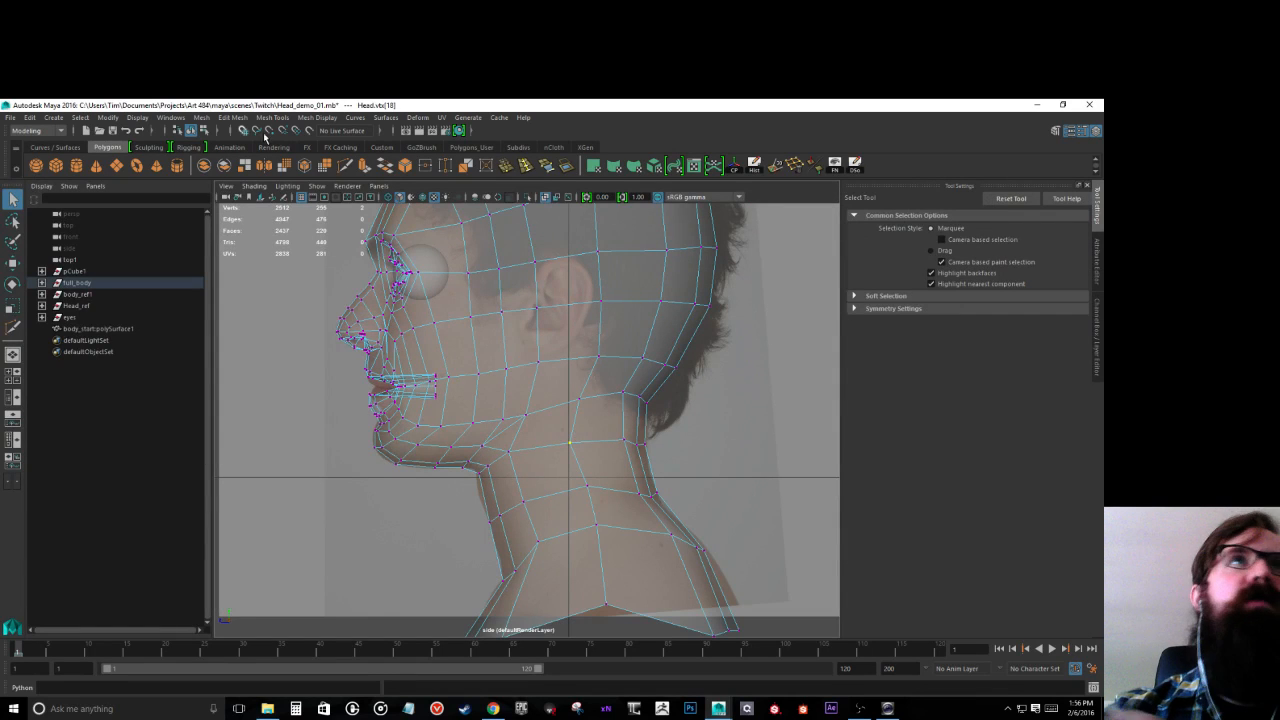
left_click(344, 165)
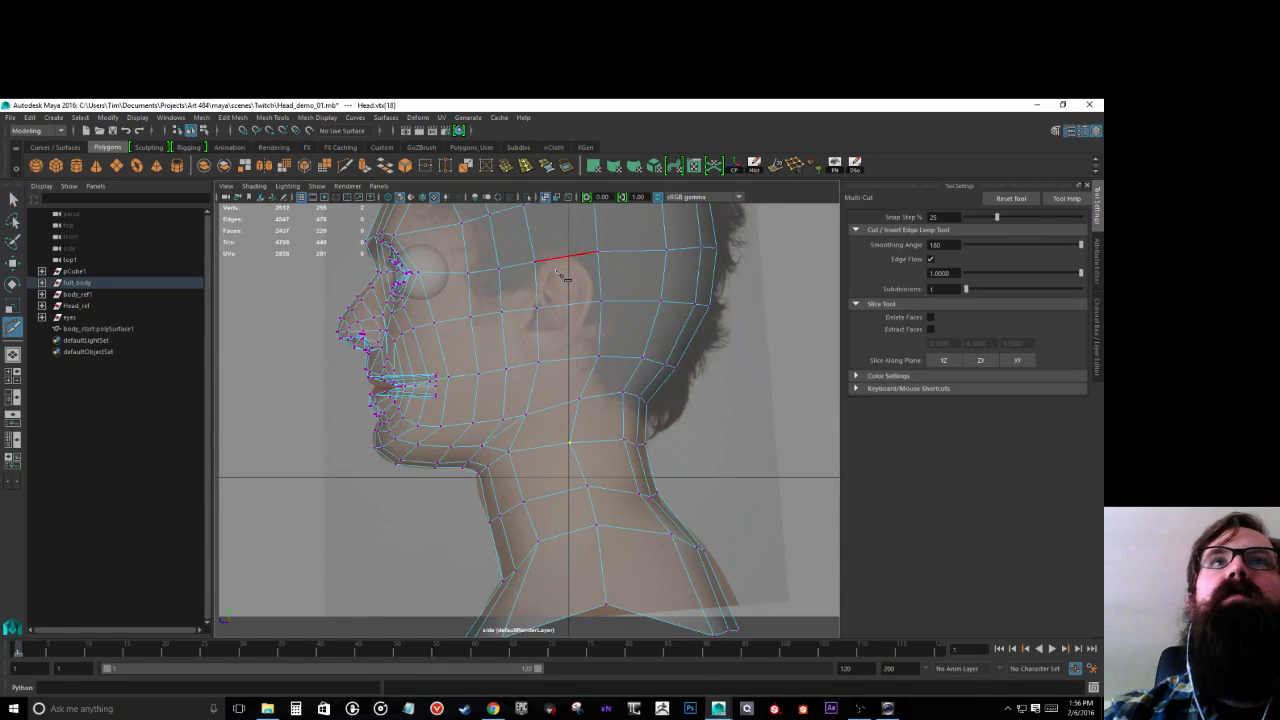
Step: Try inserting an edge loop across the upper neck below the ear, and undo it along with the earlier jaw cut
left_click(588, 424, "ctrl")
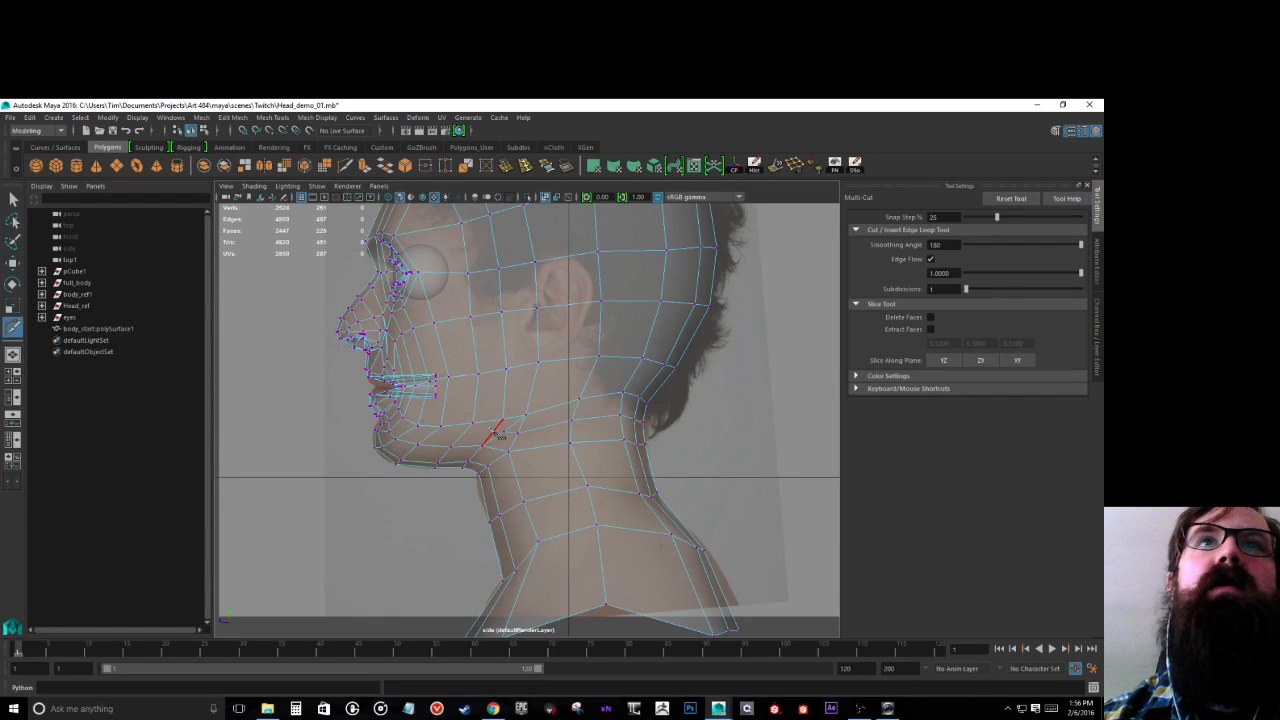
key("ctrl+z")
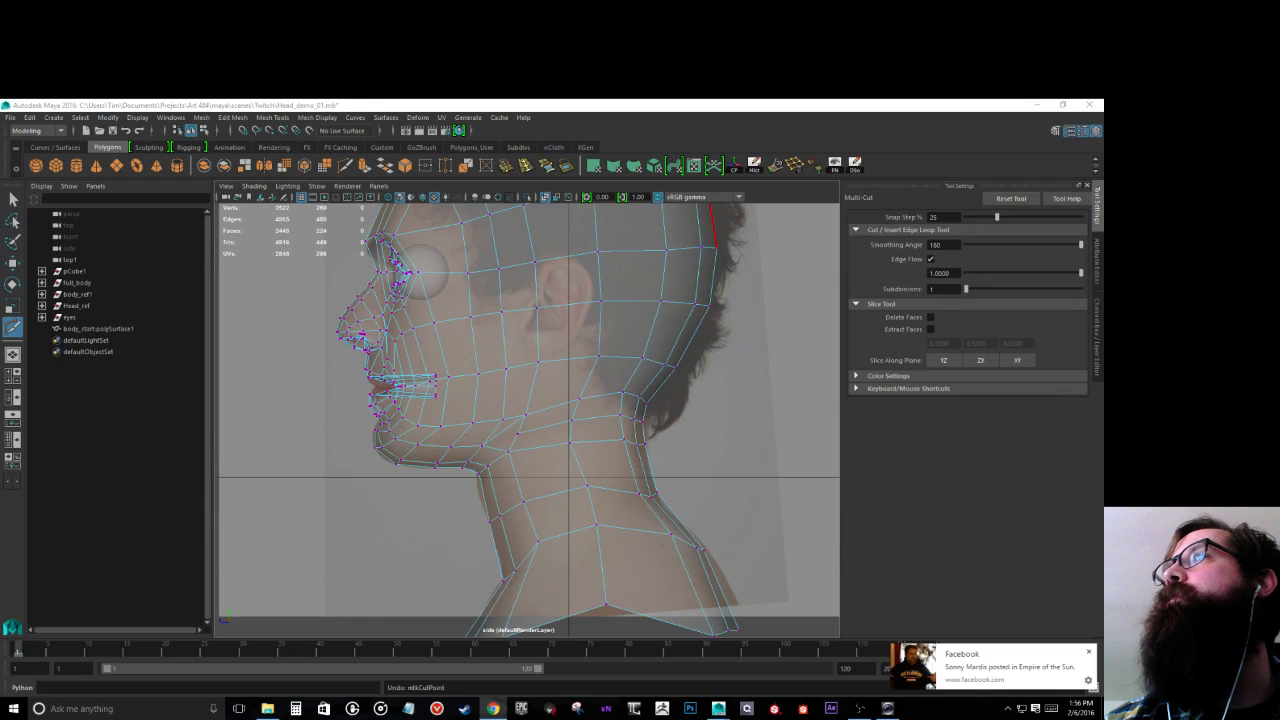
left_click(585, 413)
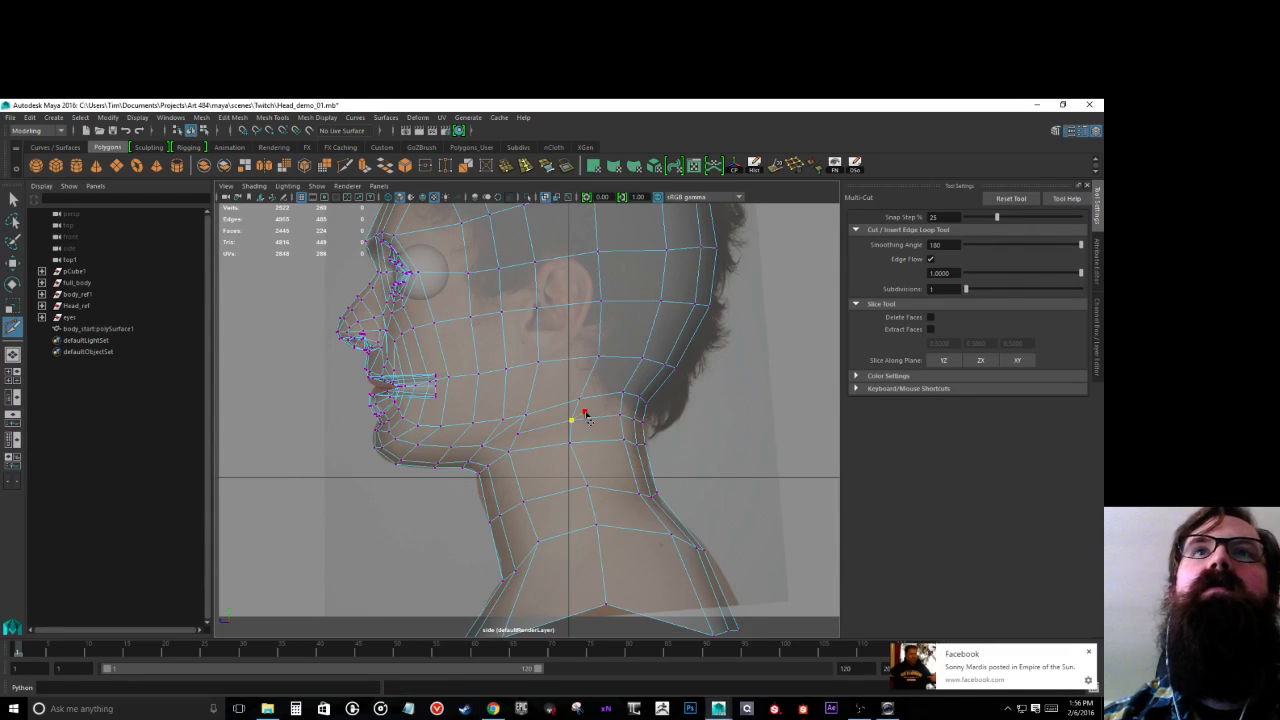
key("ctrl+z")
key("ctrl+z")
key("ctrl+z")
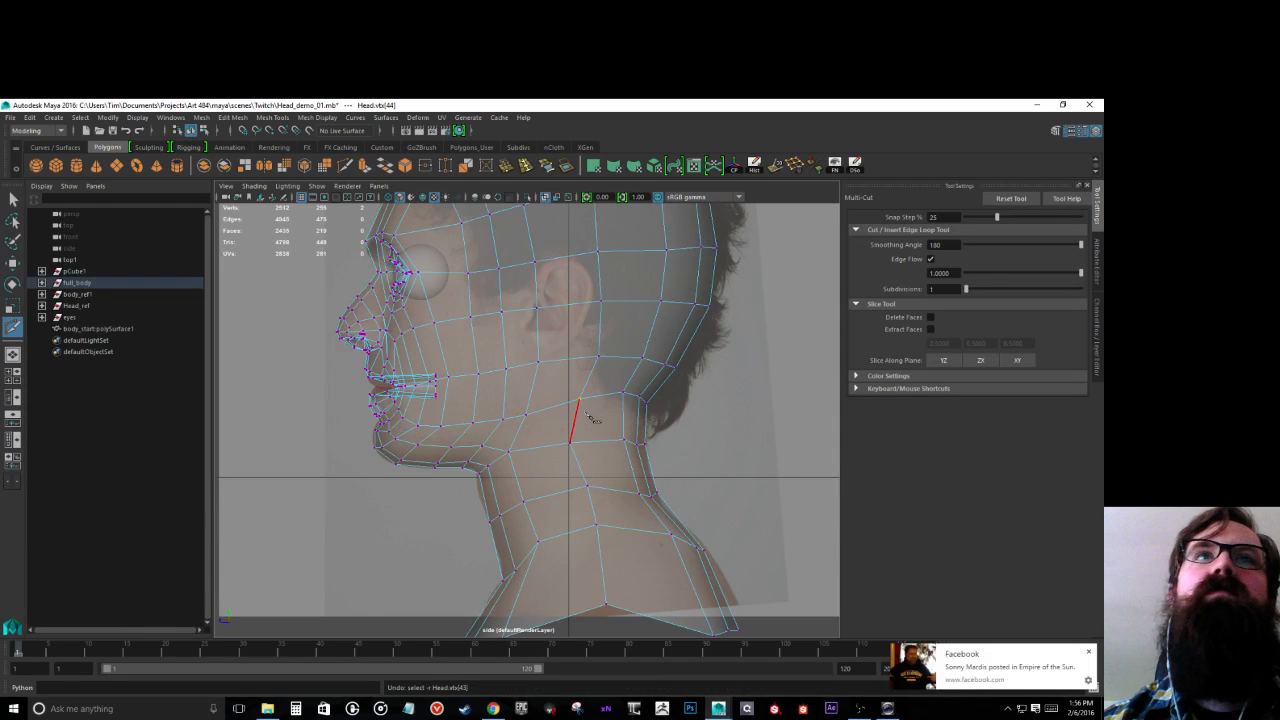
Step: In the front view, select the vertices on the side of the lower cheek and shift them horizontally toward the photo's face outline
key("space")
left_click_drag(450, 481, 449, 510)
key("f")
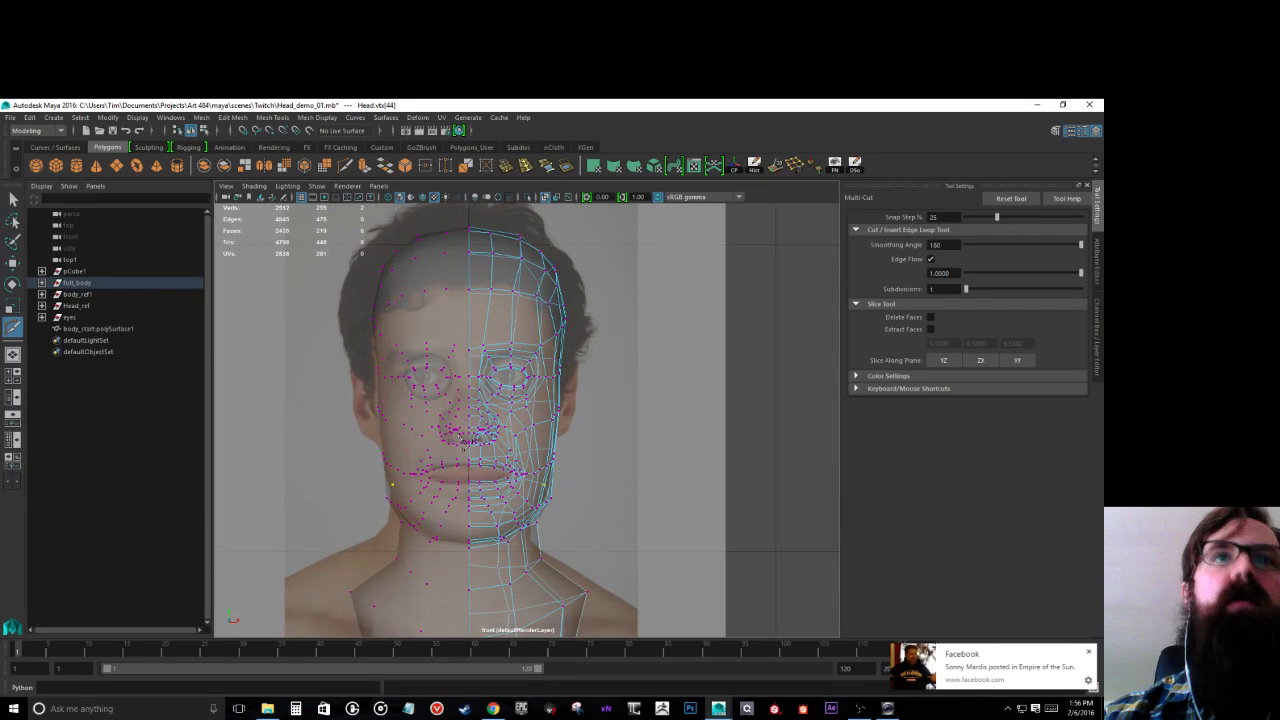
key("w")
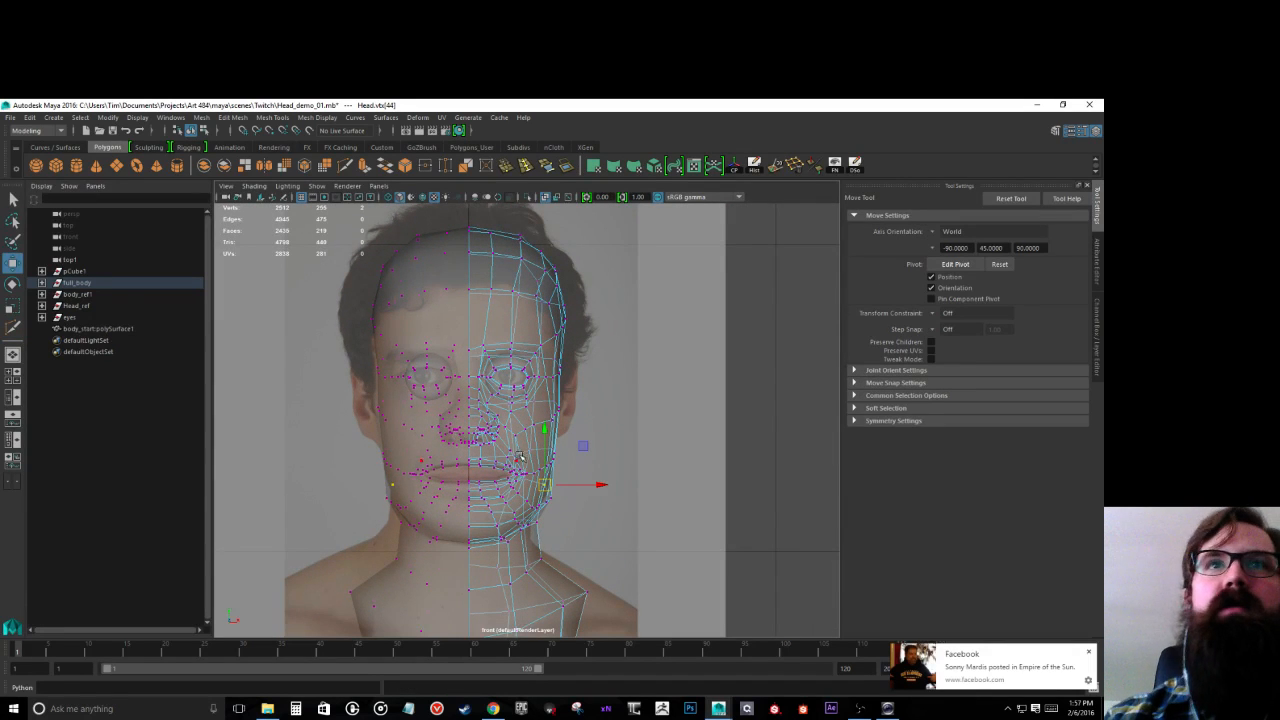
scroll(531, 474, "up", 2)
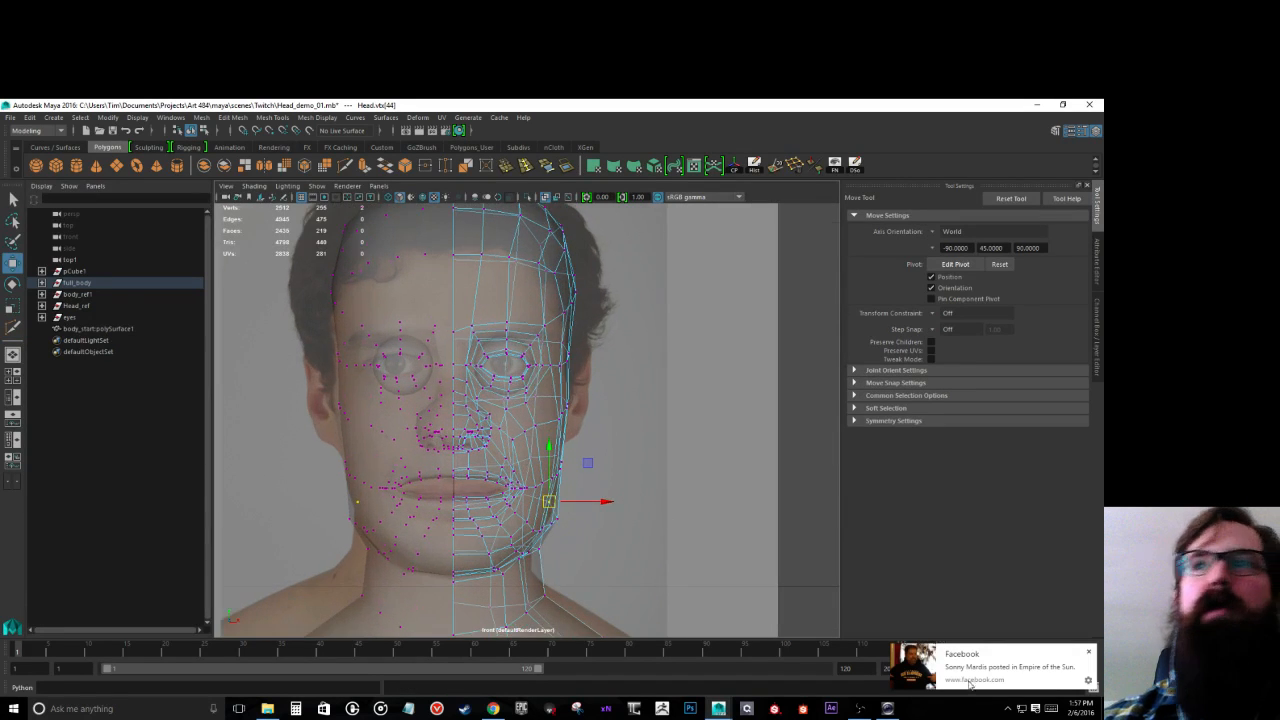
left_click(1089, 652)
scroll(615, 508, "up", 2)
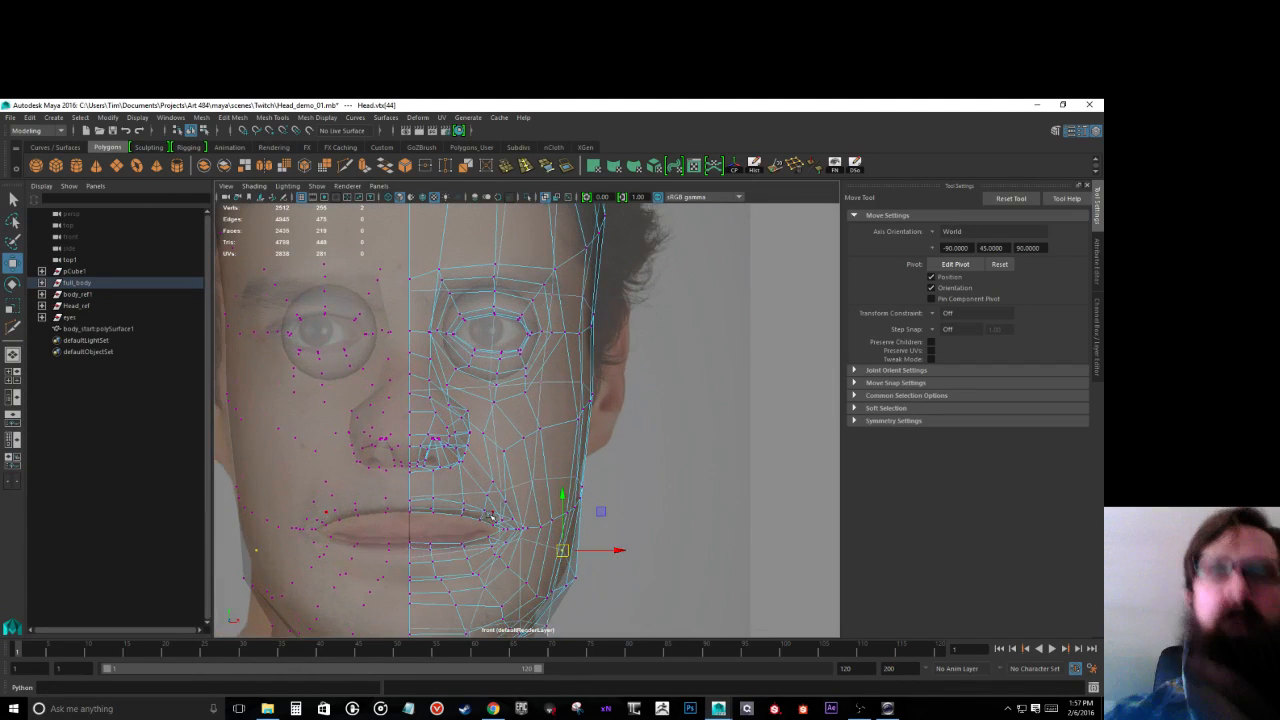
right_click_drag(573, 388, 518, 392)
left_click_drag(558, 453, 590, 532)
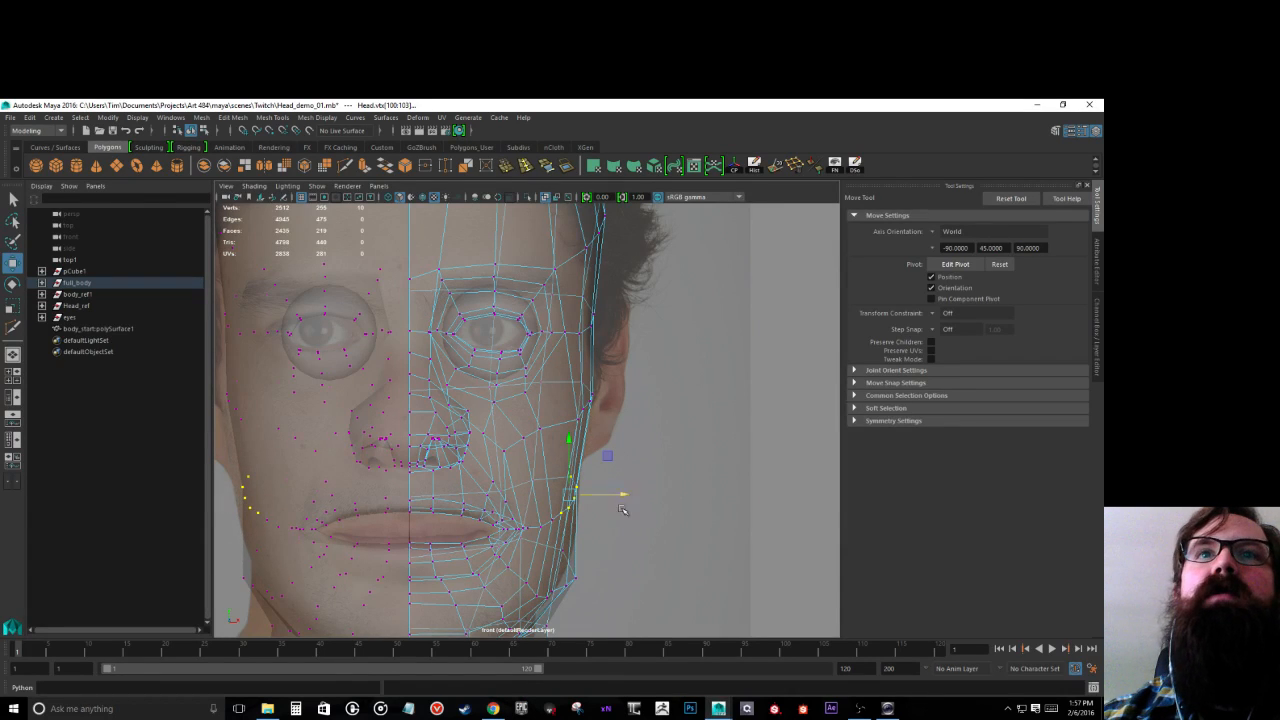
Step: Move the vertices at the jaw corner and just below it to follow the reference photo's jawline
mouse_move(582, 572)
left_mouse_down()
mouse_move(558, 590)
mouse_move(564, 570)
left_mouse_up()
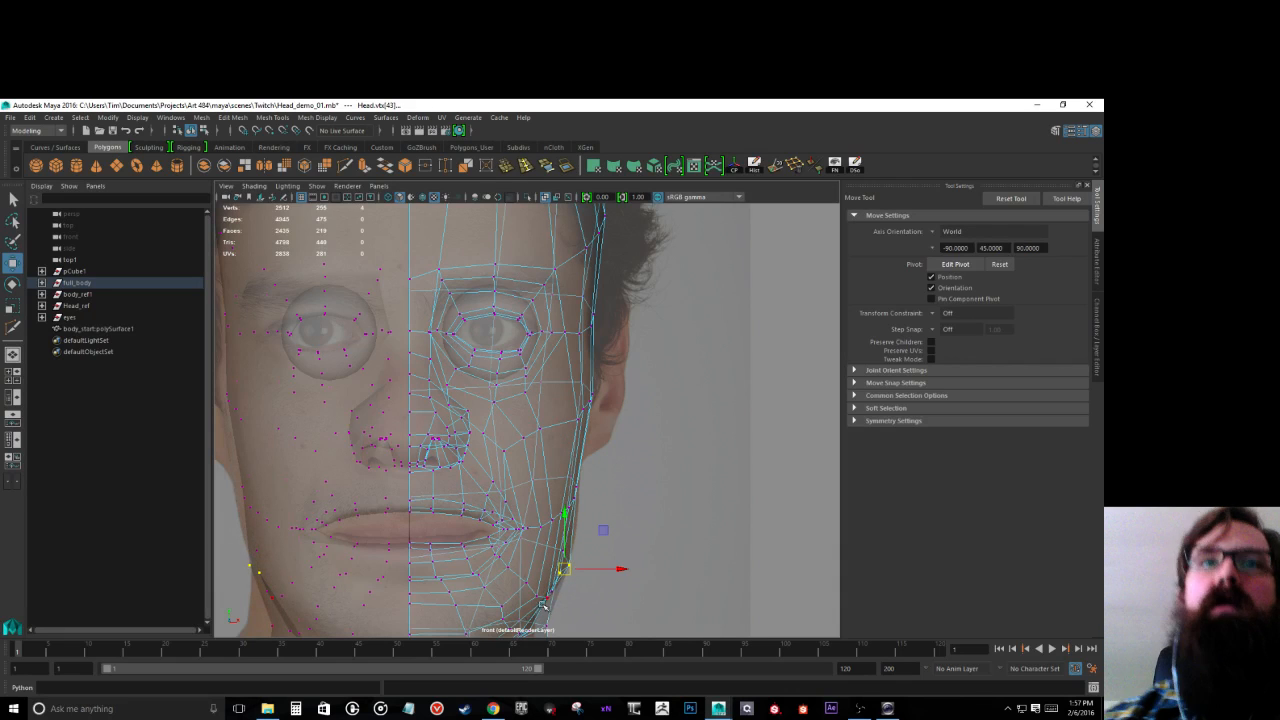
middle_click_drag(538, 620, 555, 465, "alt")
left_click_drag(569, 487, 556, 463)
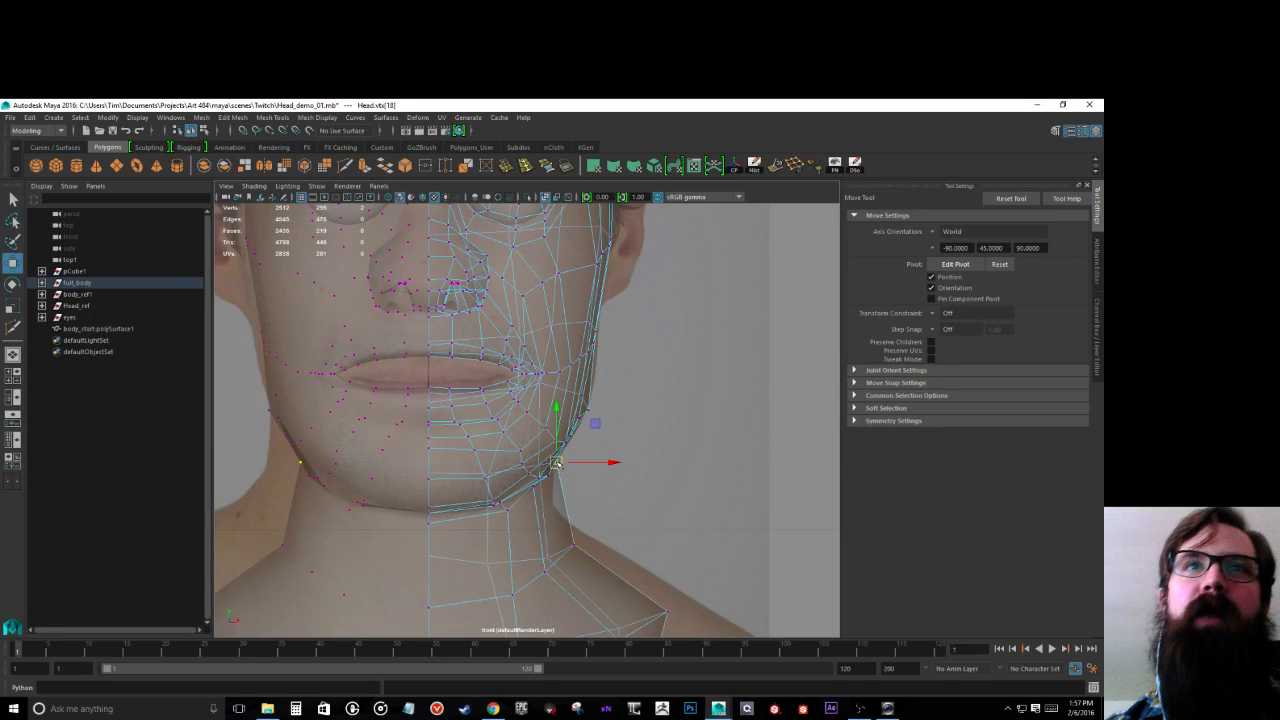
Step: In the front view, pull the vertex at the base of the neck inward and reposition the jaw-edge and chin vertices below the lower lip
left_click(574, 543)
left_click_drag(577, 541, 539, 560)
left_click_drag(467, 494, 525, 479)
left_click(453, 428)
left_click_drag(446, 434, 495, 442)
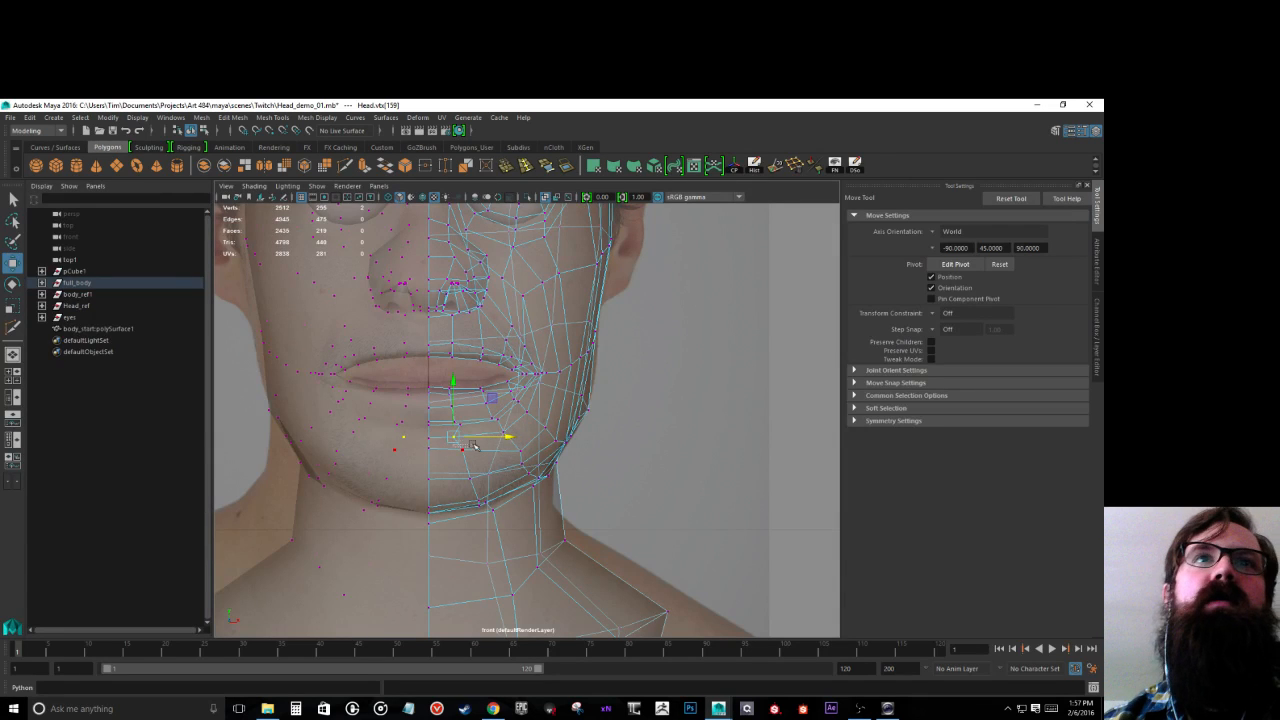
left_click(463, 447)
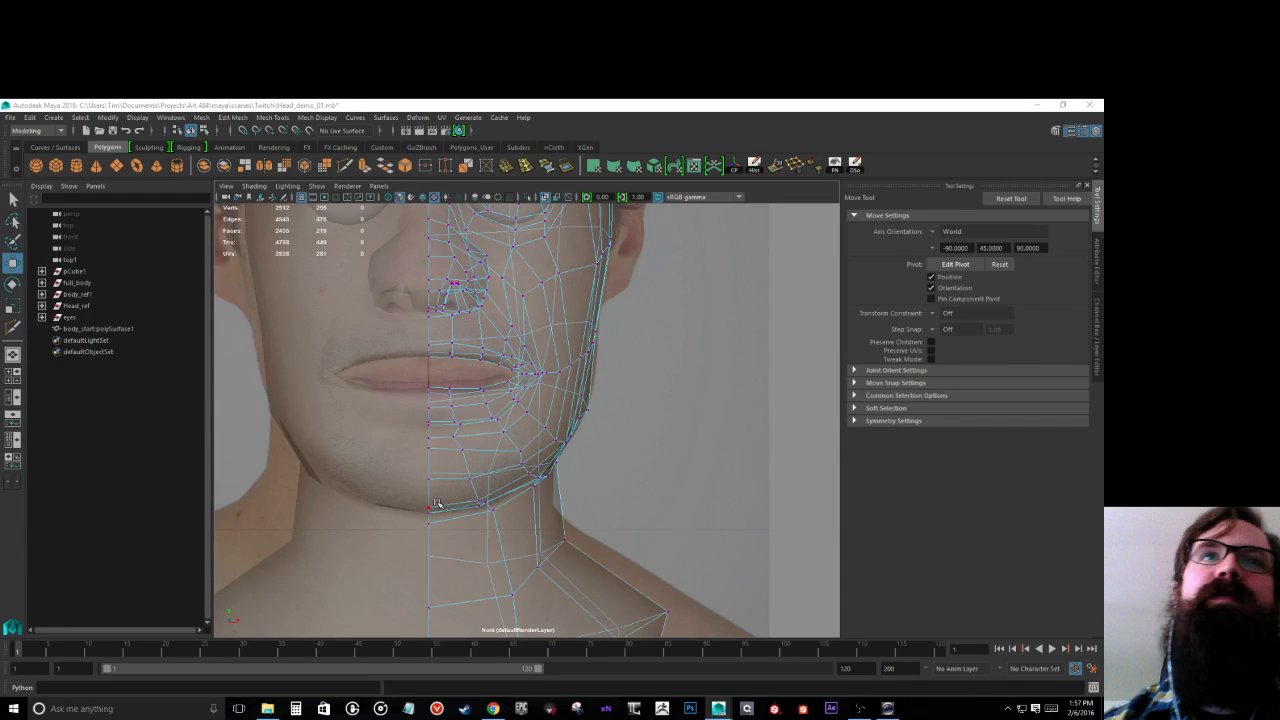
Step: Select the centerline vertices under the chin and shift them vertically to match the reference photo's chin line
left_click_drag(459, 491, 431, 514)
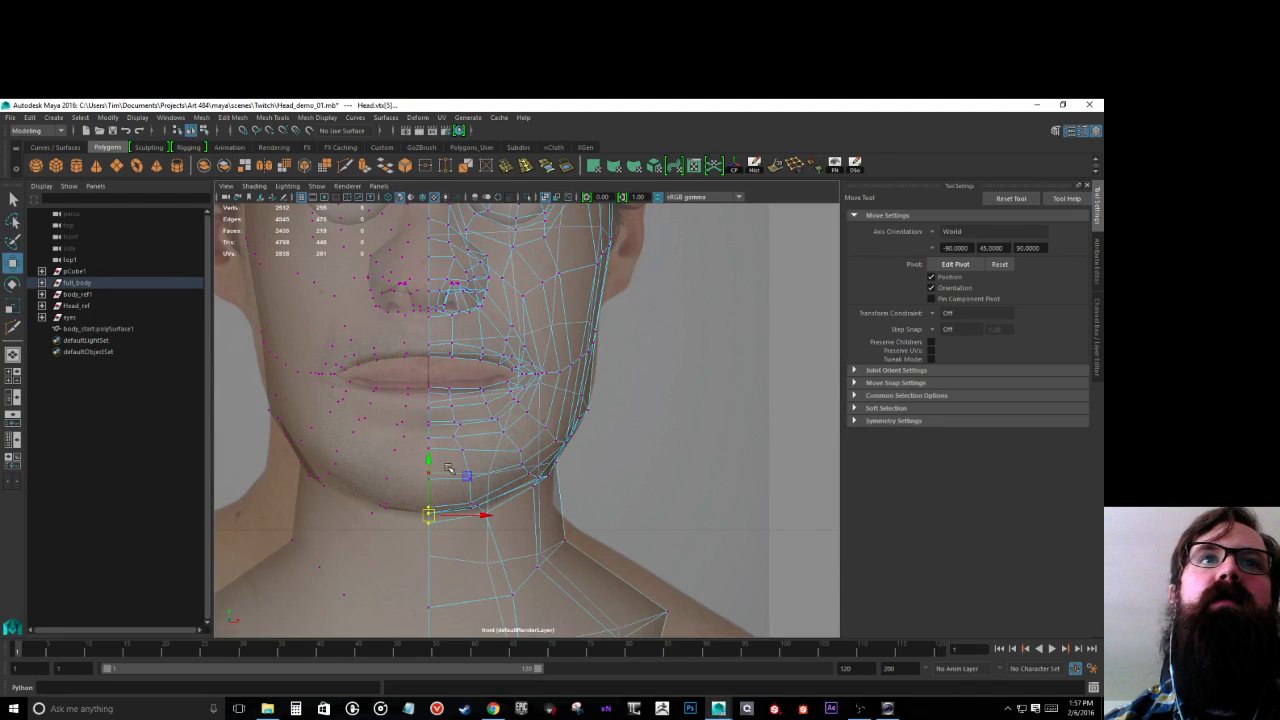
left_click_drag(430, 460, 427, 456)
scroll(446, 487, "up", 3)
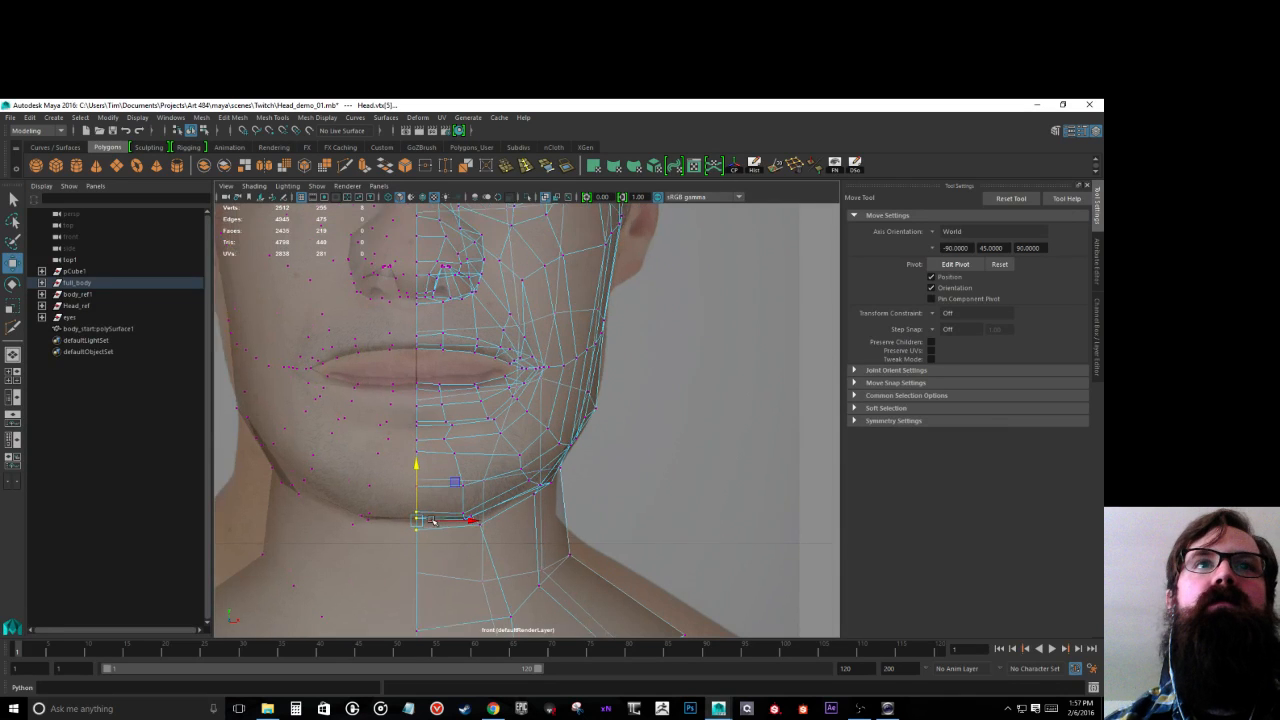
left_click_drag(216, 433, 440, 440)
Step: Show the side view beside the front view and lower the vertices along the underside of the chin to follow the profile photo
key("space")
left_click_drag(263, 441, 279, 432)
scroll(131, 448, "up", 3)
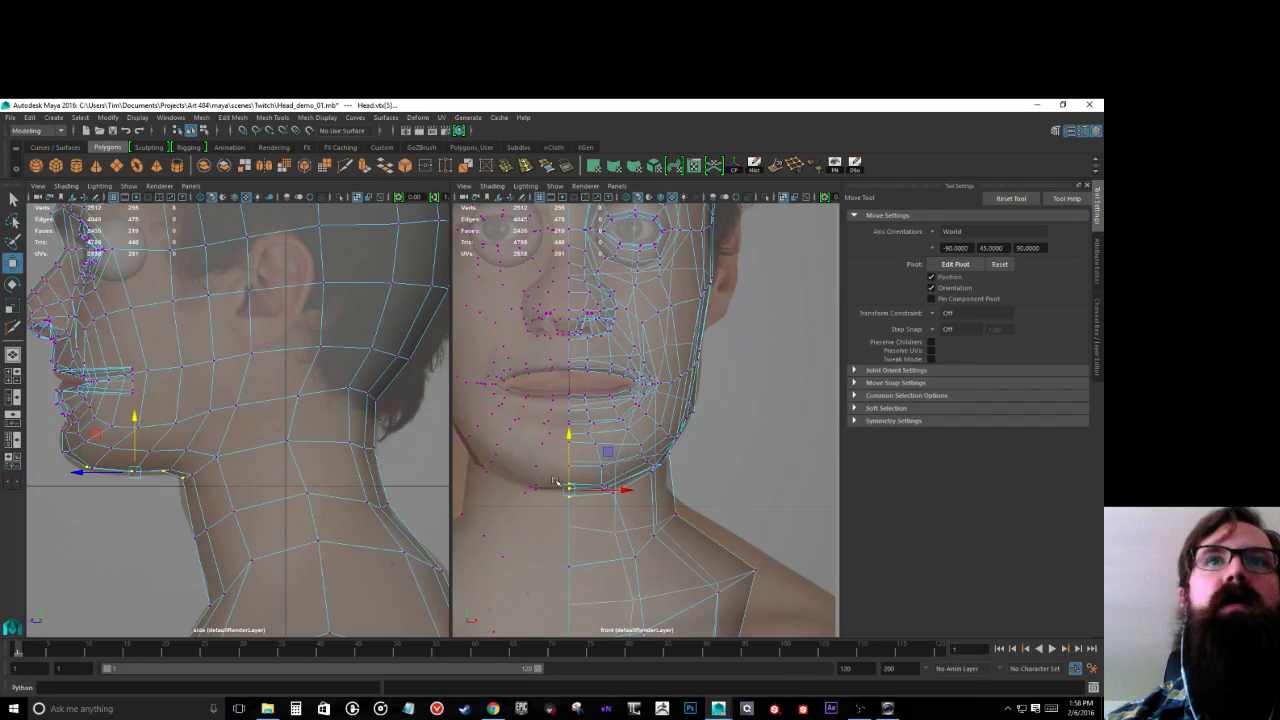
left_click_drag(122, 462, 133, 485)
left_click_drag(130, 408, 132, 417)
left_click_drag(159, 473, 164, 478)
left_click_drag(165, 420, 165, 424)
Step: In the side view, adjust the vertices at the corner where the underside of the jaw meets the neck
left_click(177, 481)
left_click_drag(177, 481, 178, 481)
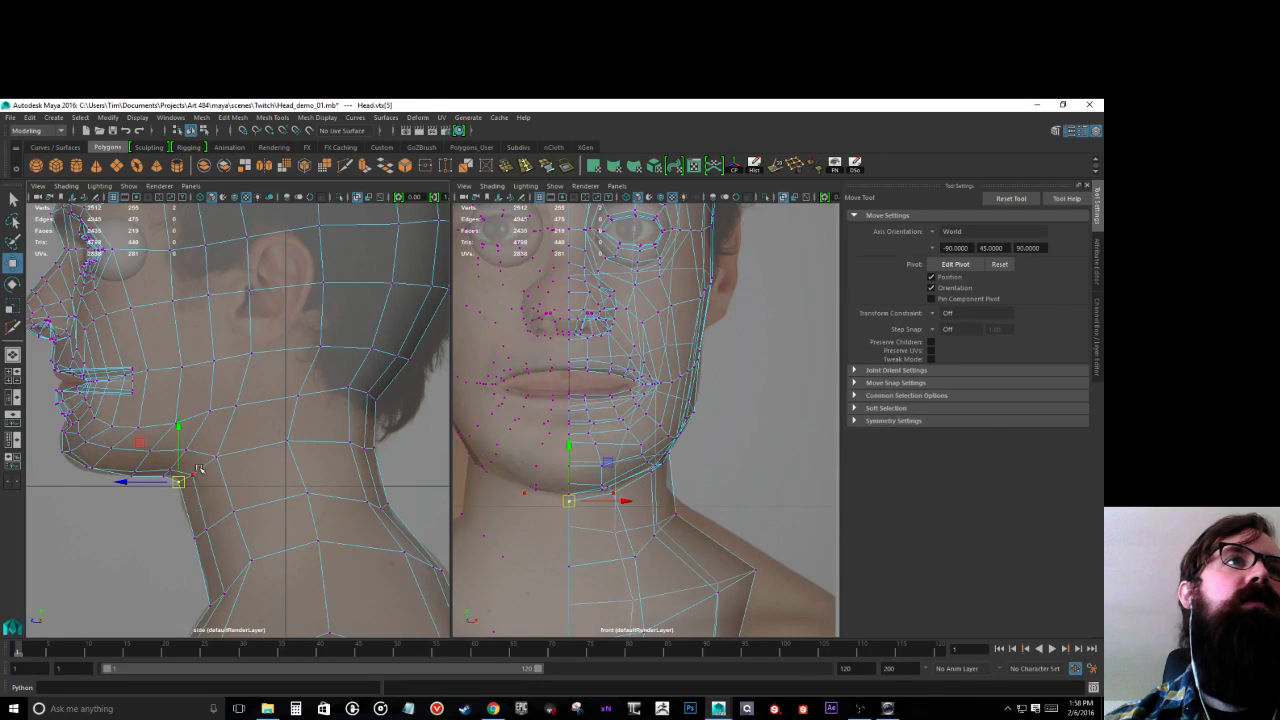
left_click(191, 474)
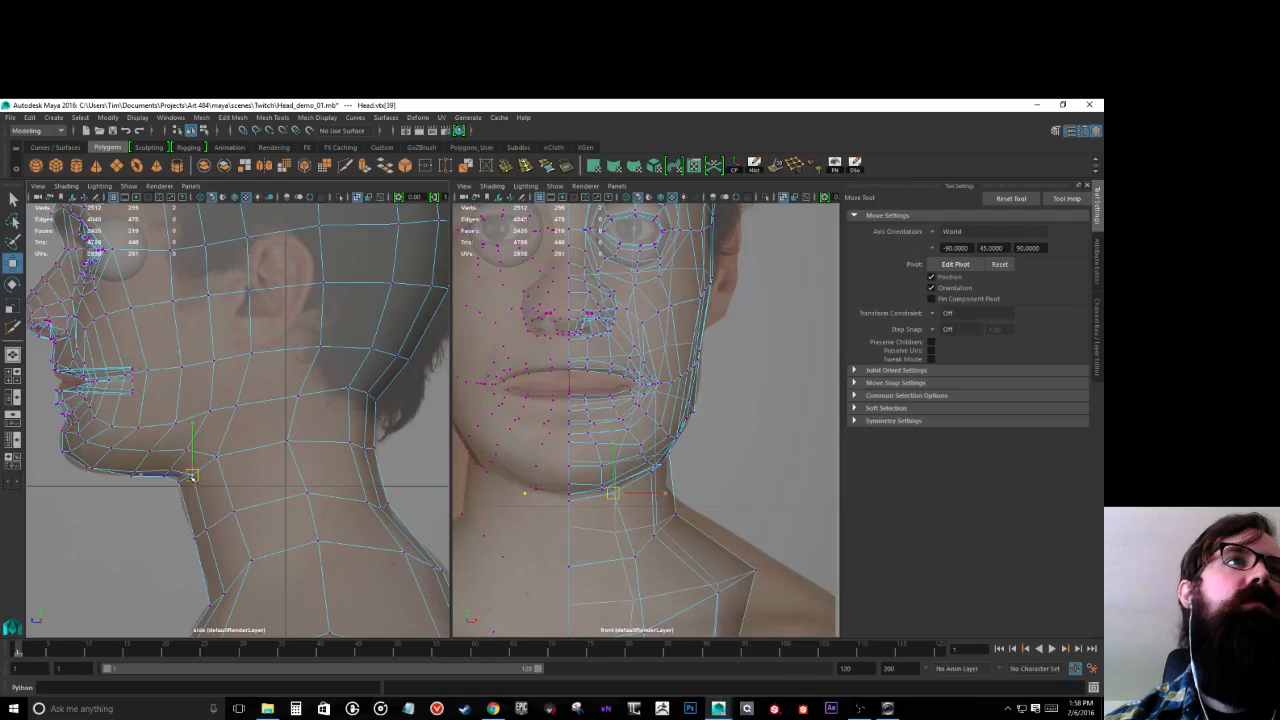
Step: In the side view, work up the centerline vertices at the front of the chin, fitting them to the reference photo's profile
left_click(85, 472)
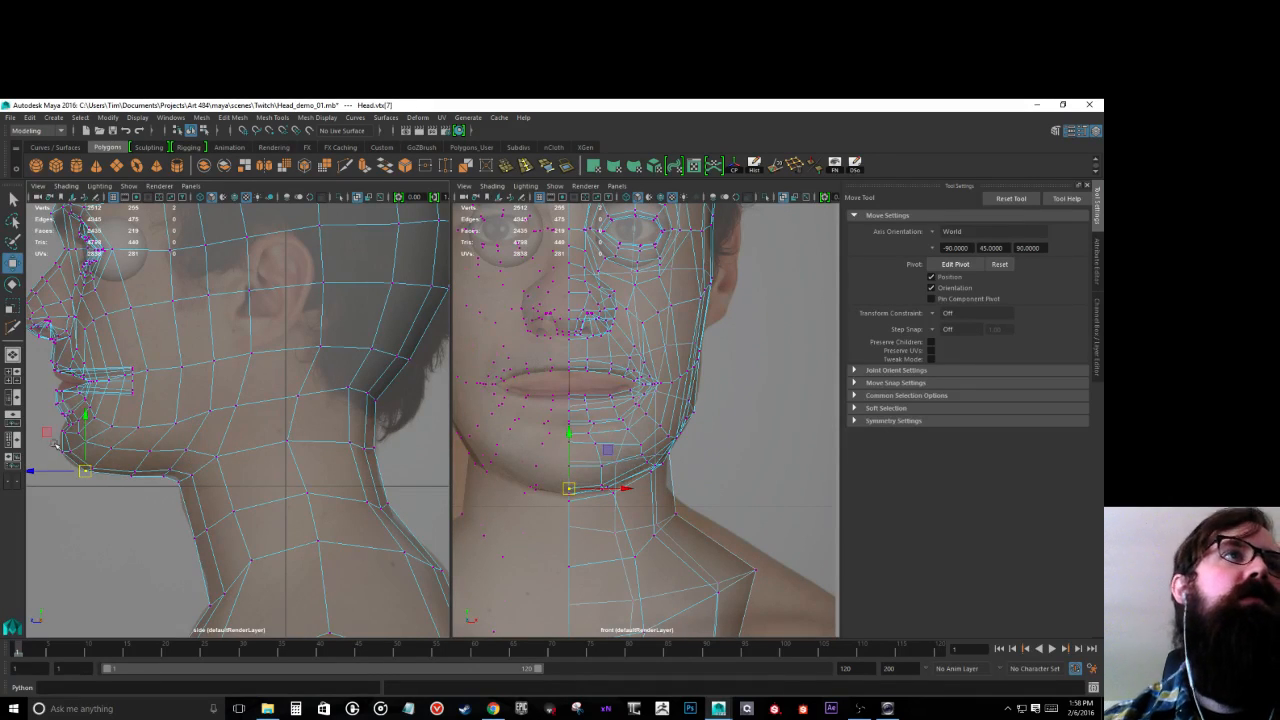
left_click(63, 456)
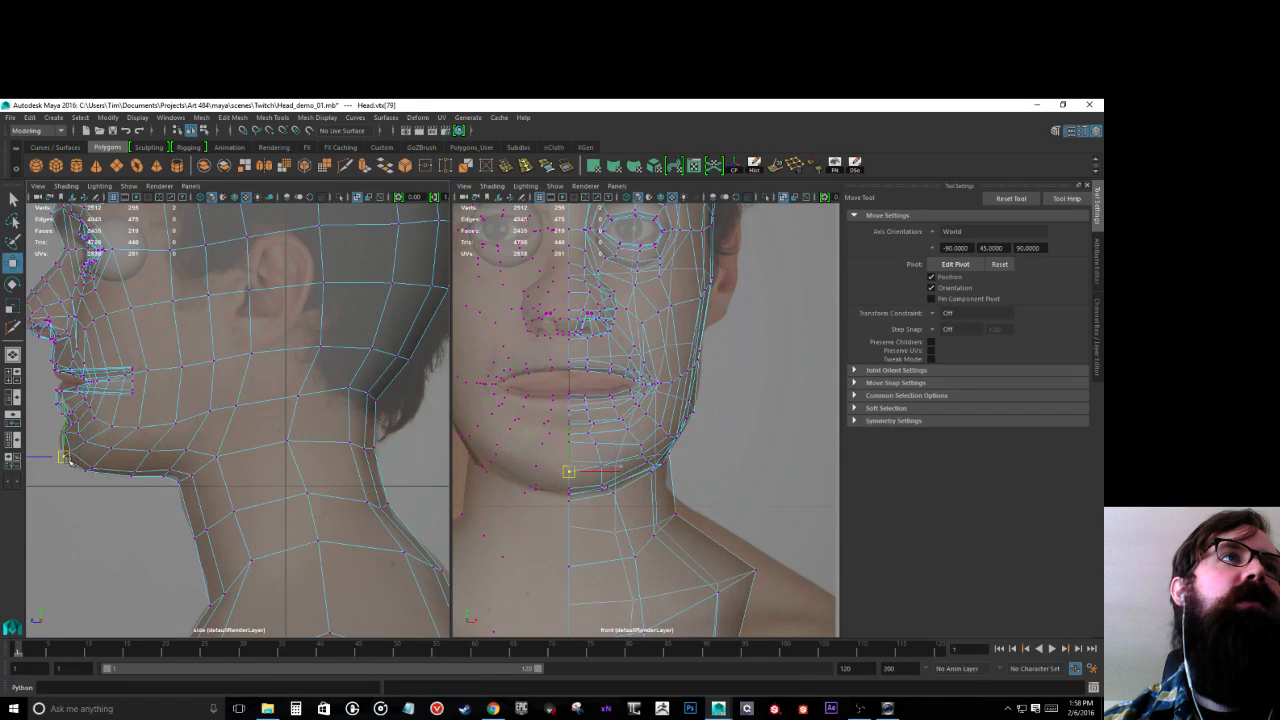
scroll(63, 456, "up", 2)
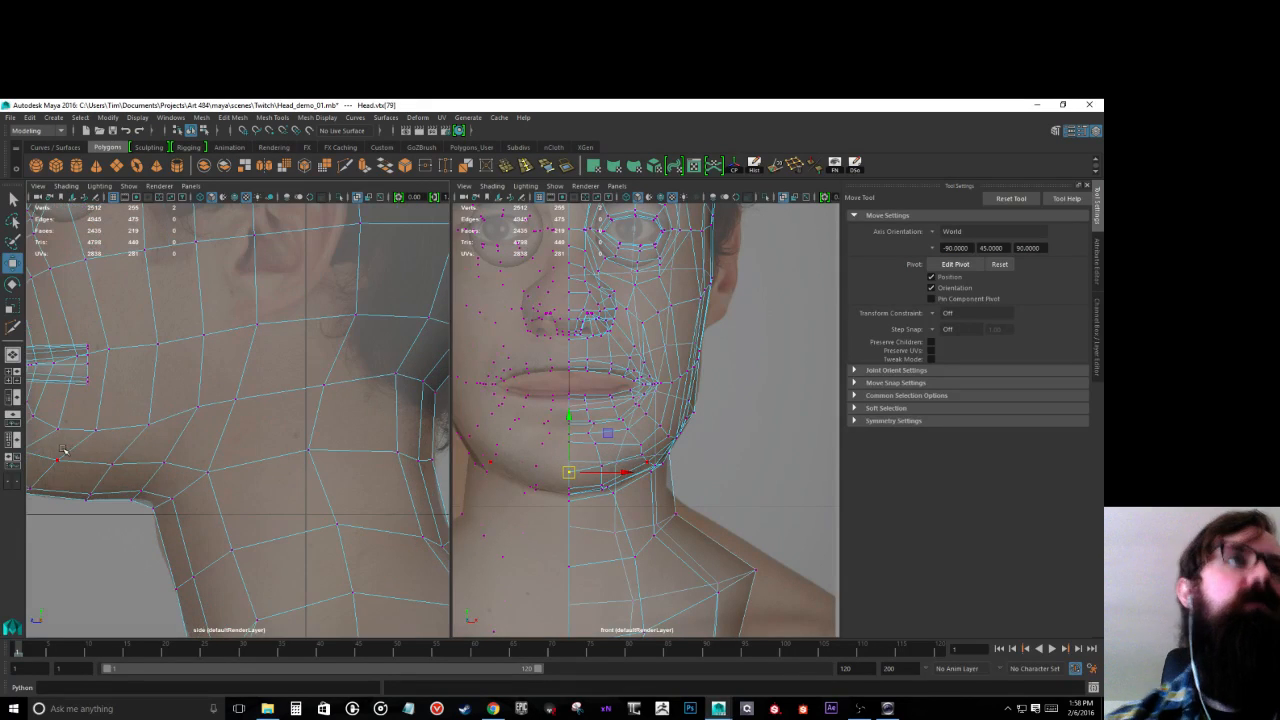
key("f")
scroll(200, 418, "up", 3)
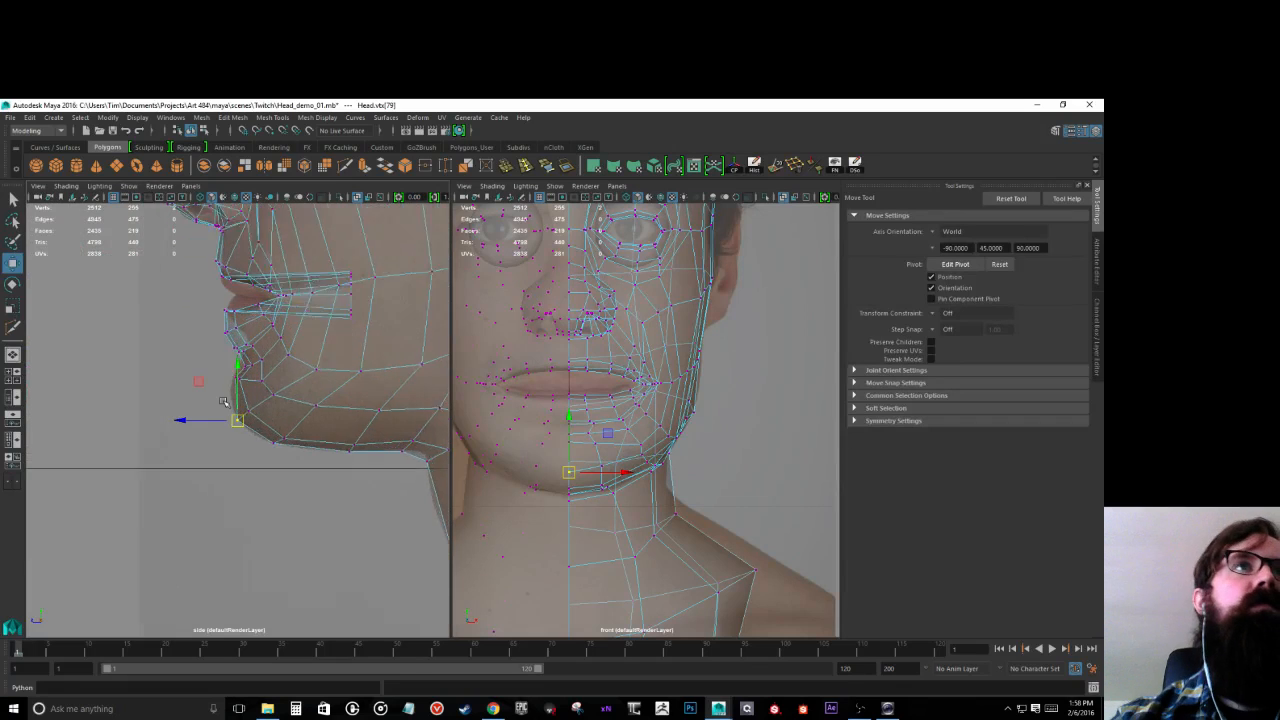
left_click(233, 360)
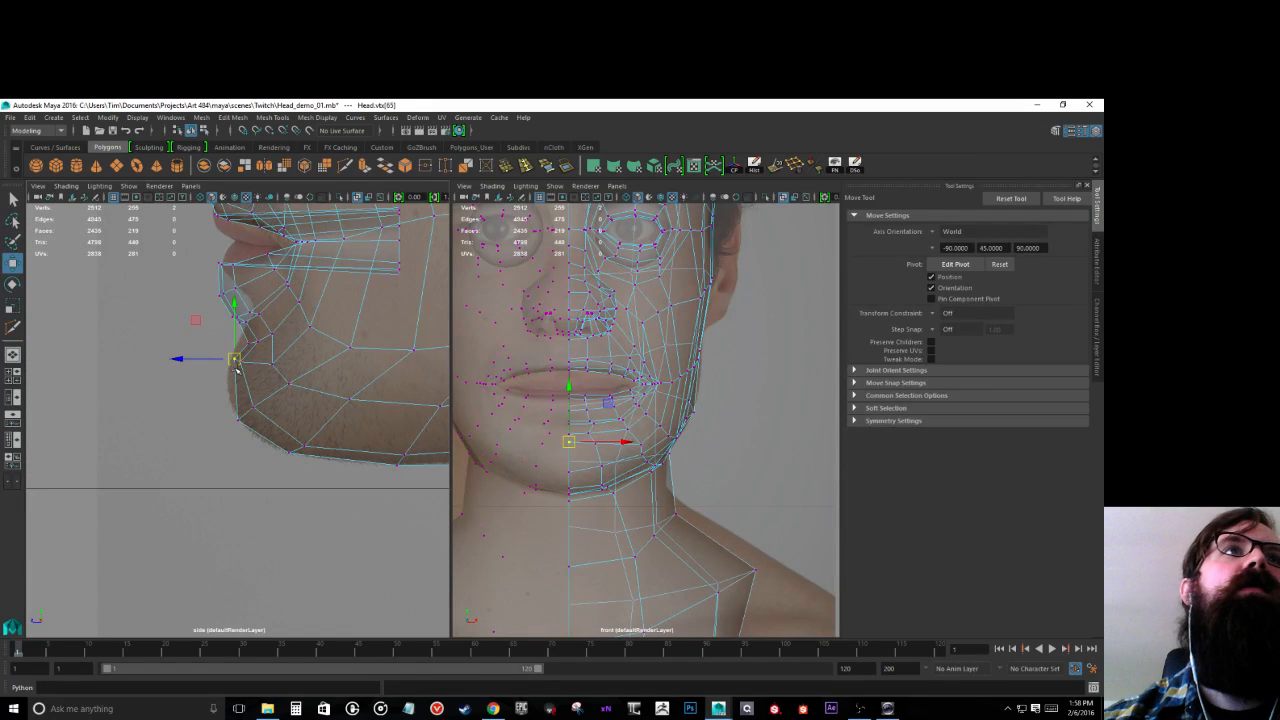